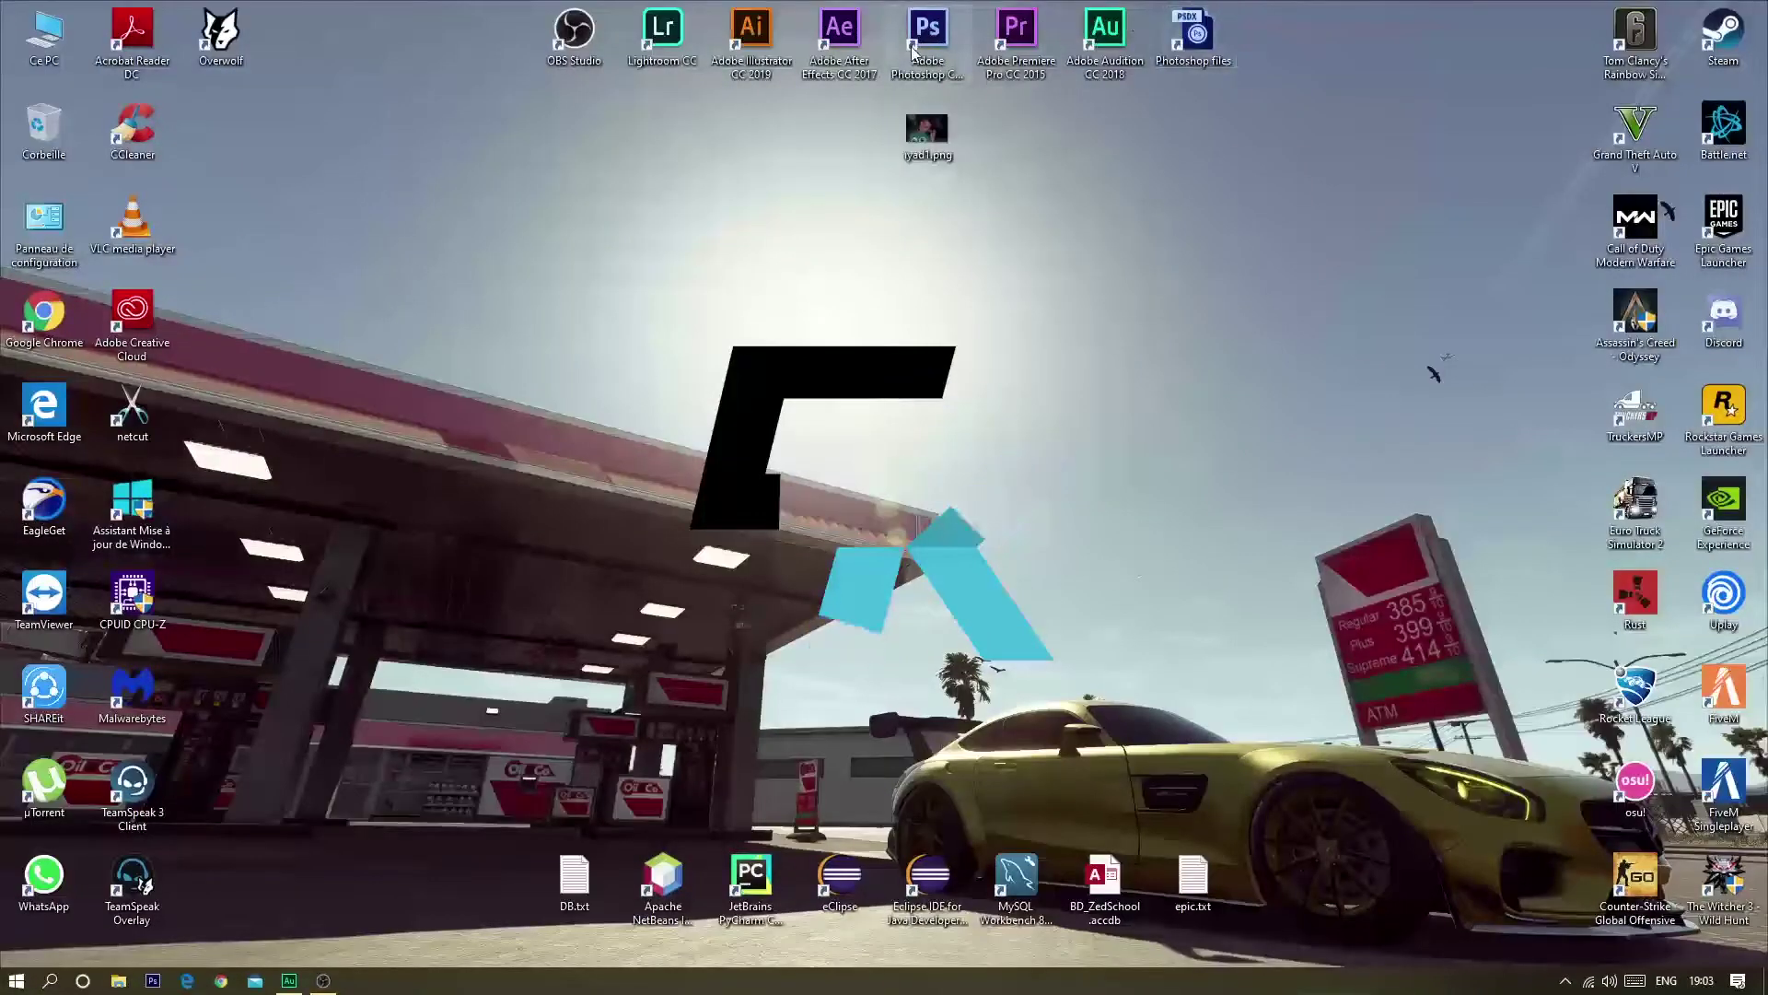
- Launch Photoshop CS6 from its desktop shortcut
double_click(927, 32)
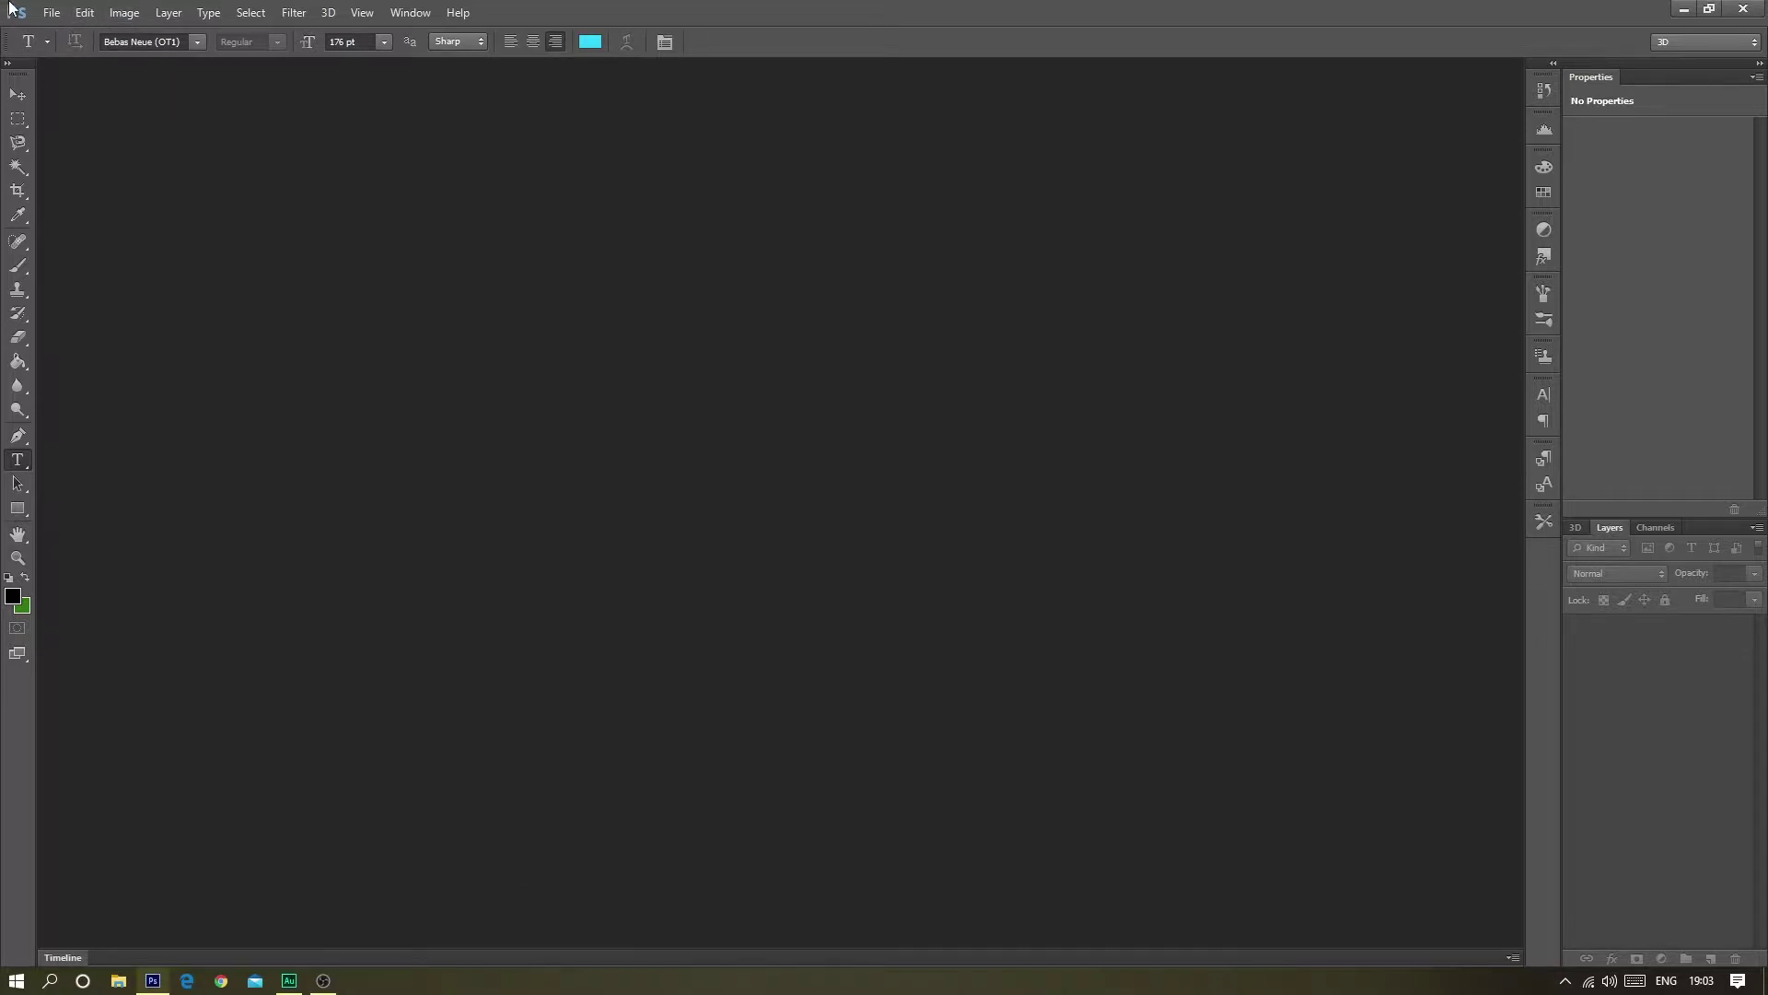
- Open the recent image Untitled-1.png via File > Open Recent
click(208, 13)
click(457, 13)
click(710, 7)
click(50, 13)
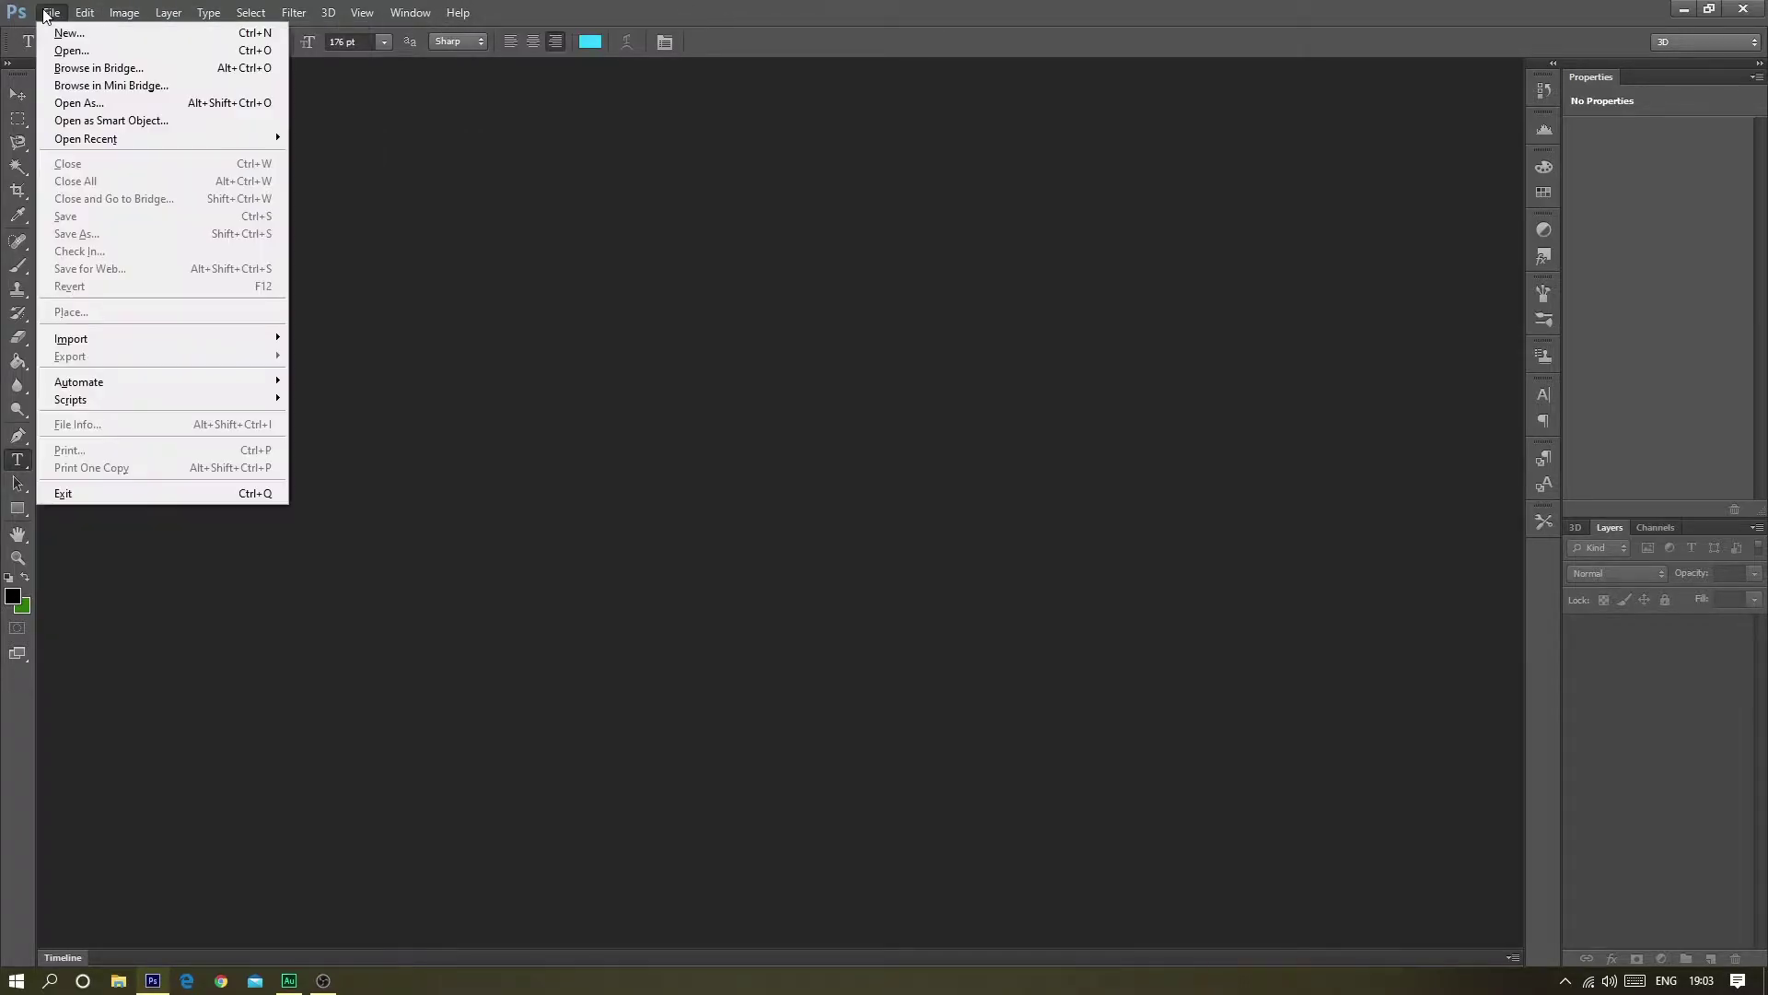
mouse_move(85, 138)
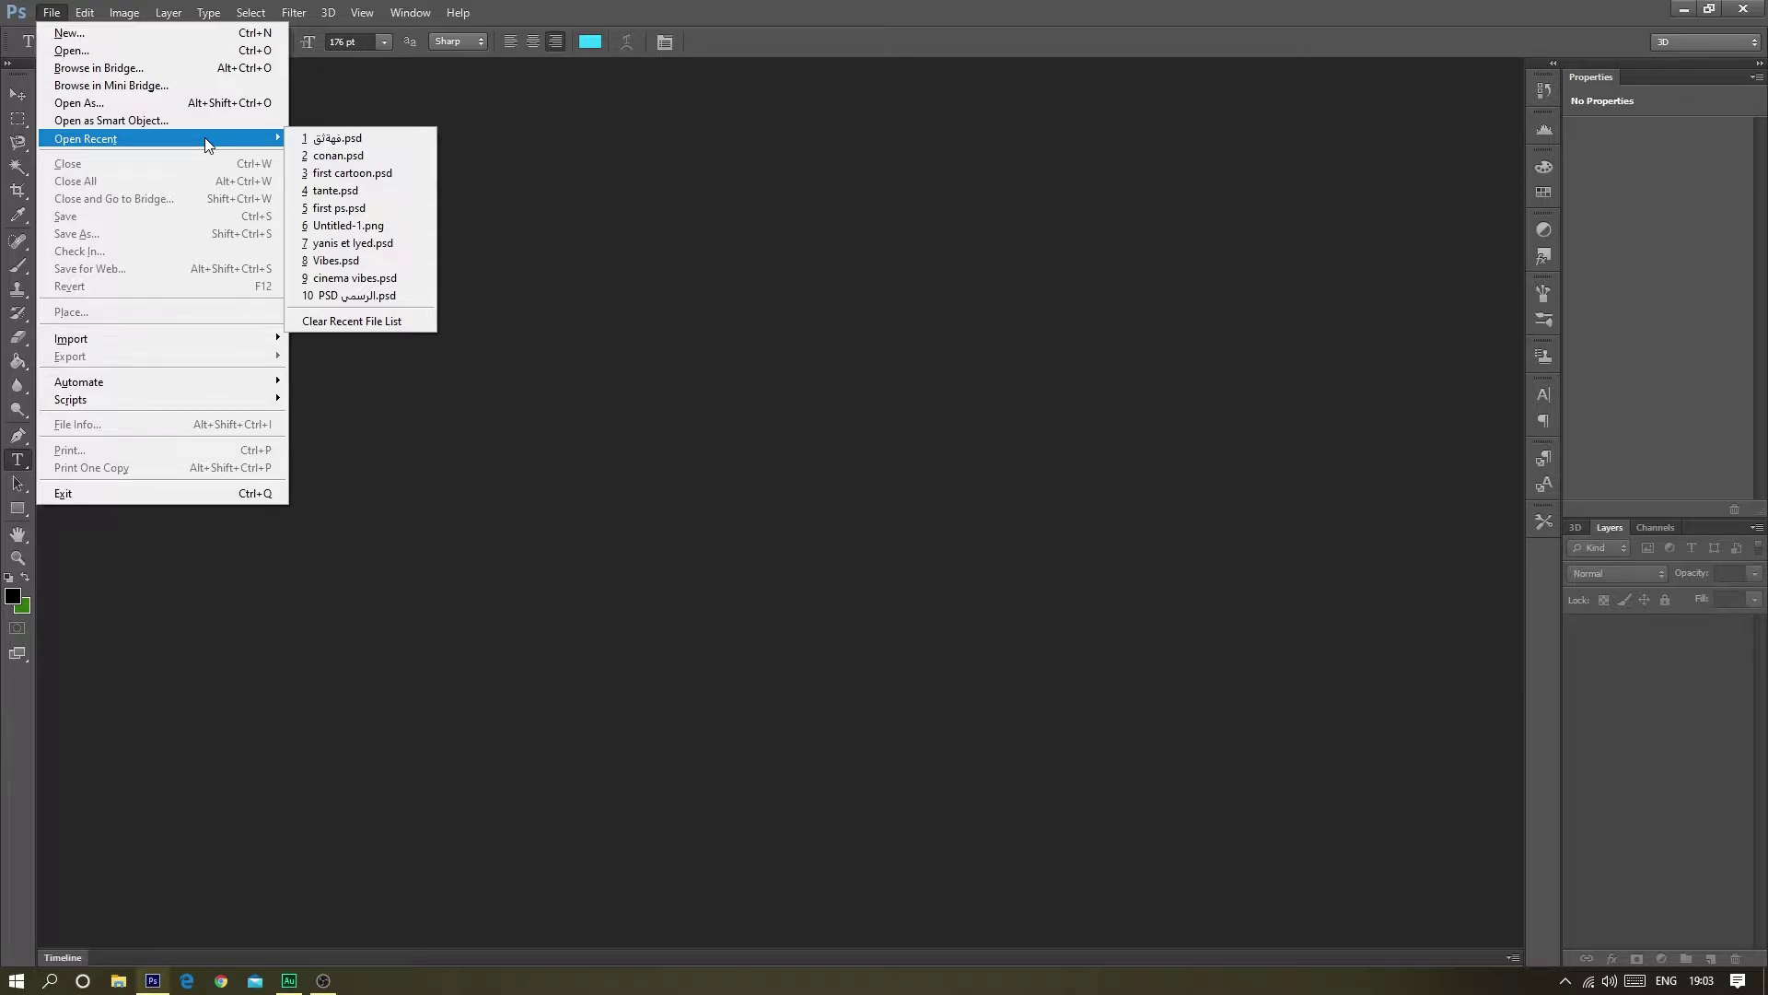
click(373, 226)
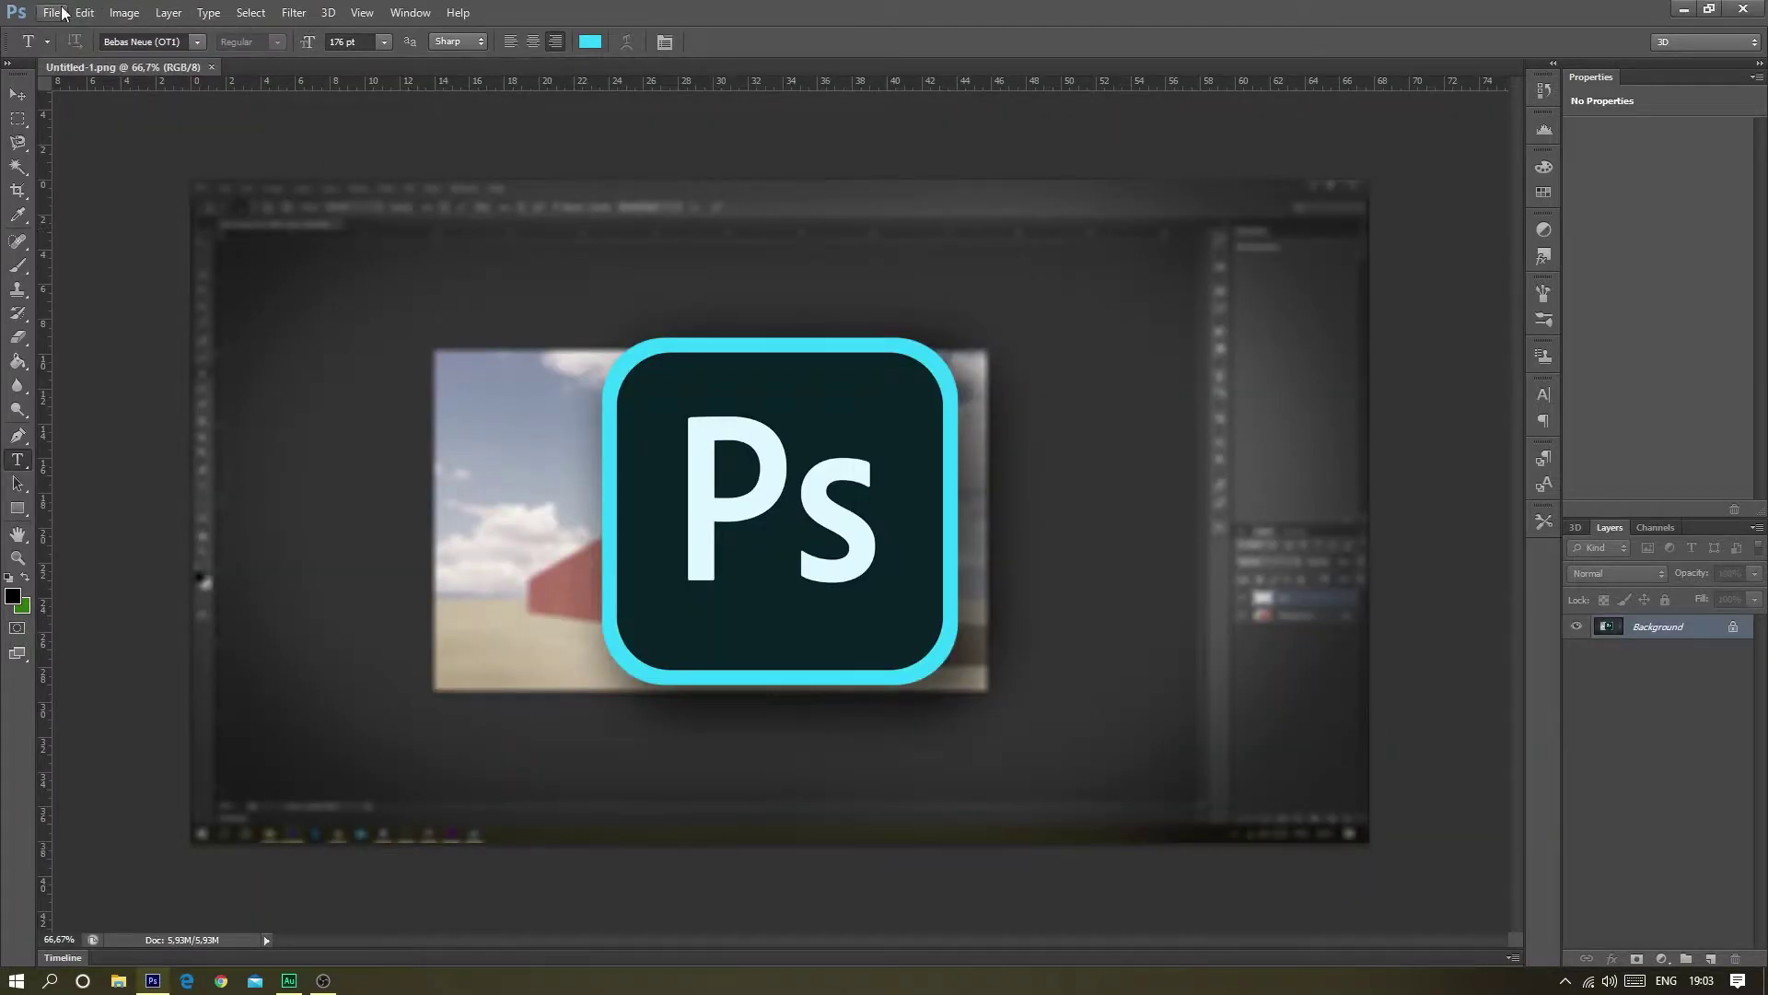
- Open the recent first ps.psd, dismiss the text-engine warning, and close Untitled-1.png
click(51, 12)
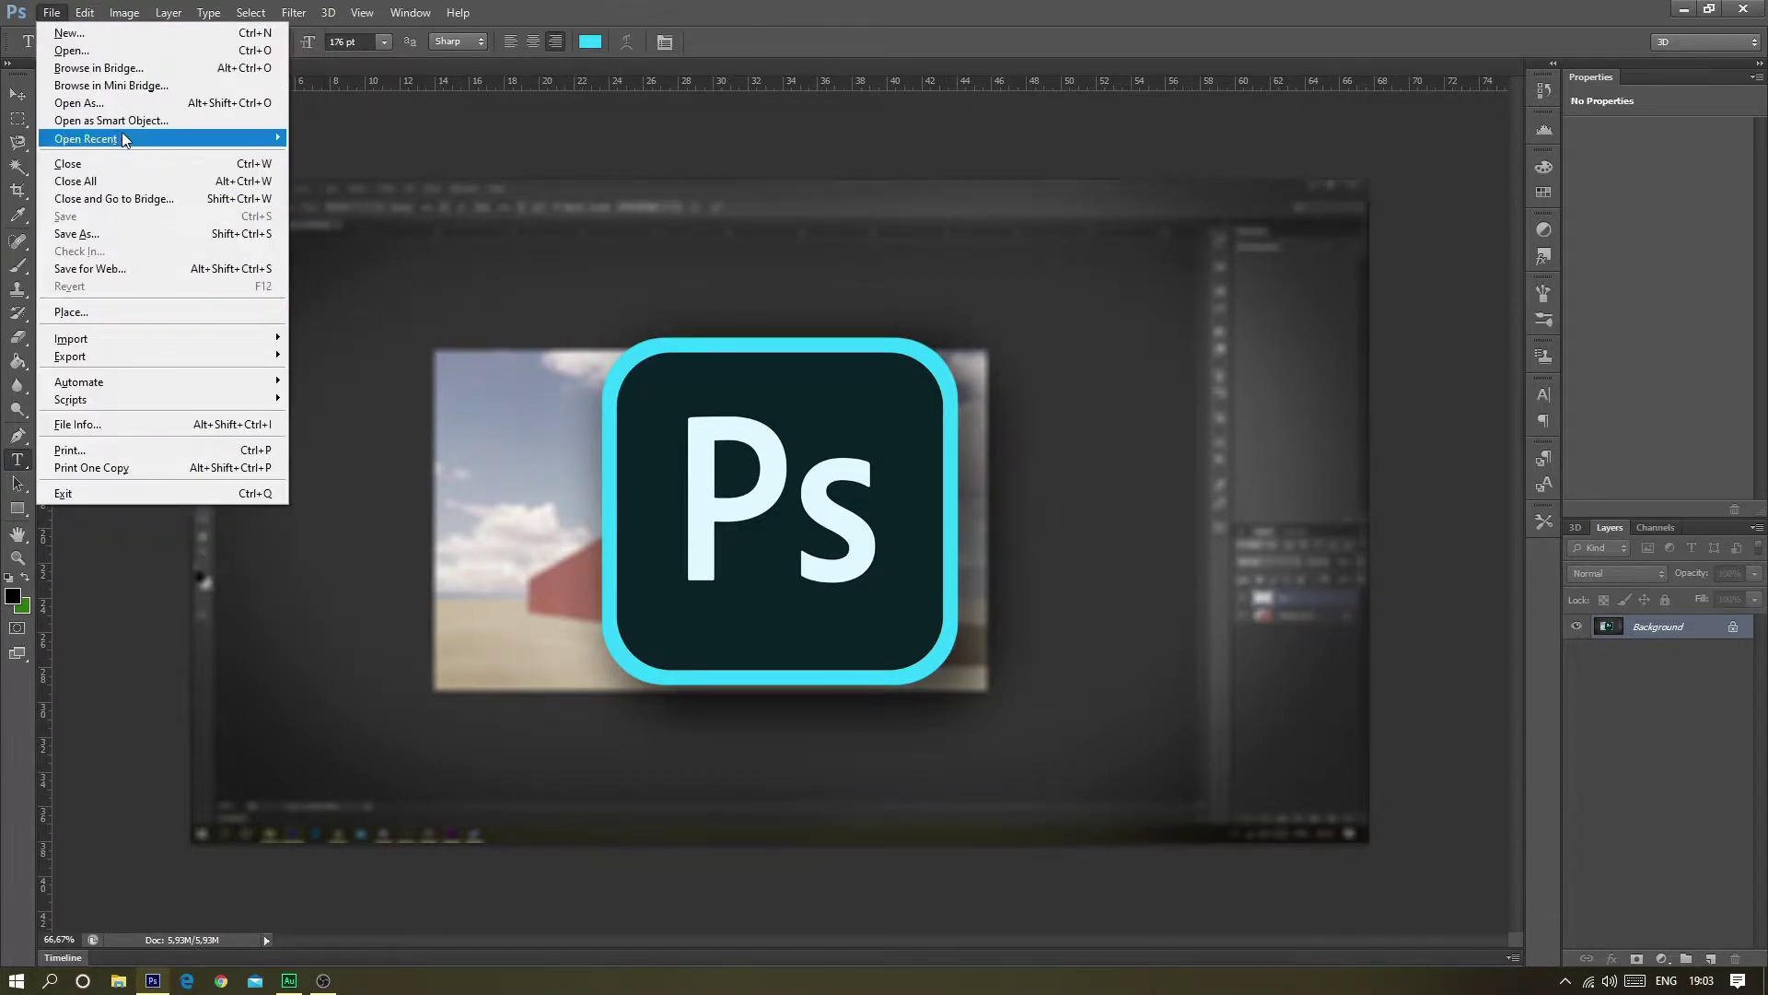
mouse_move(86, 139)
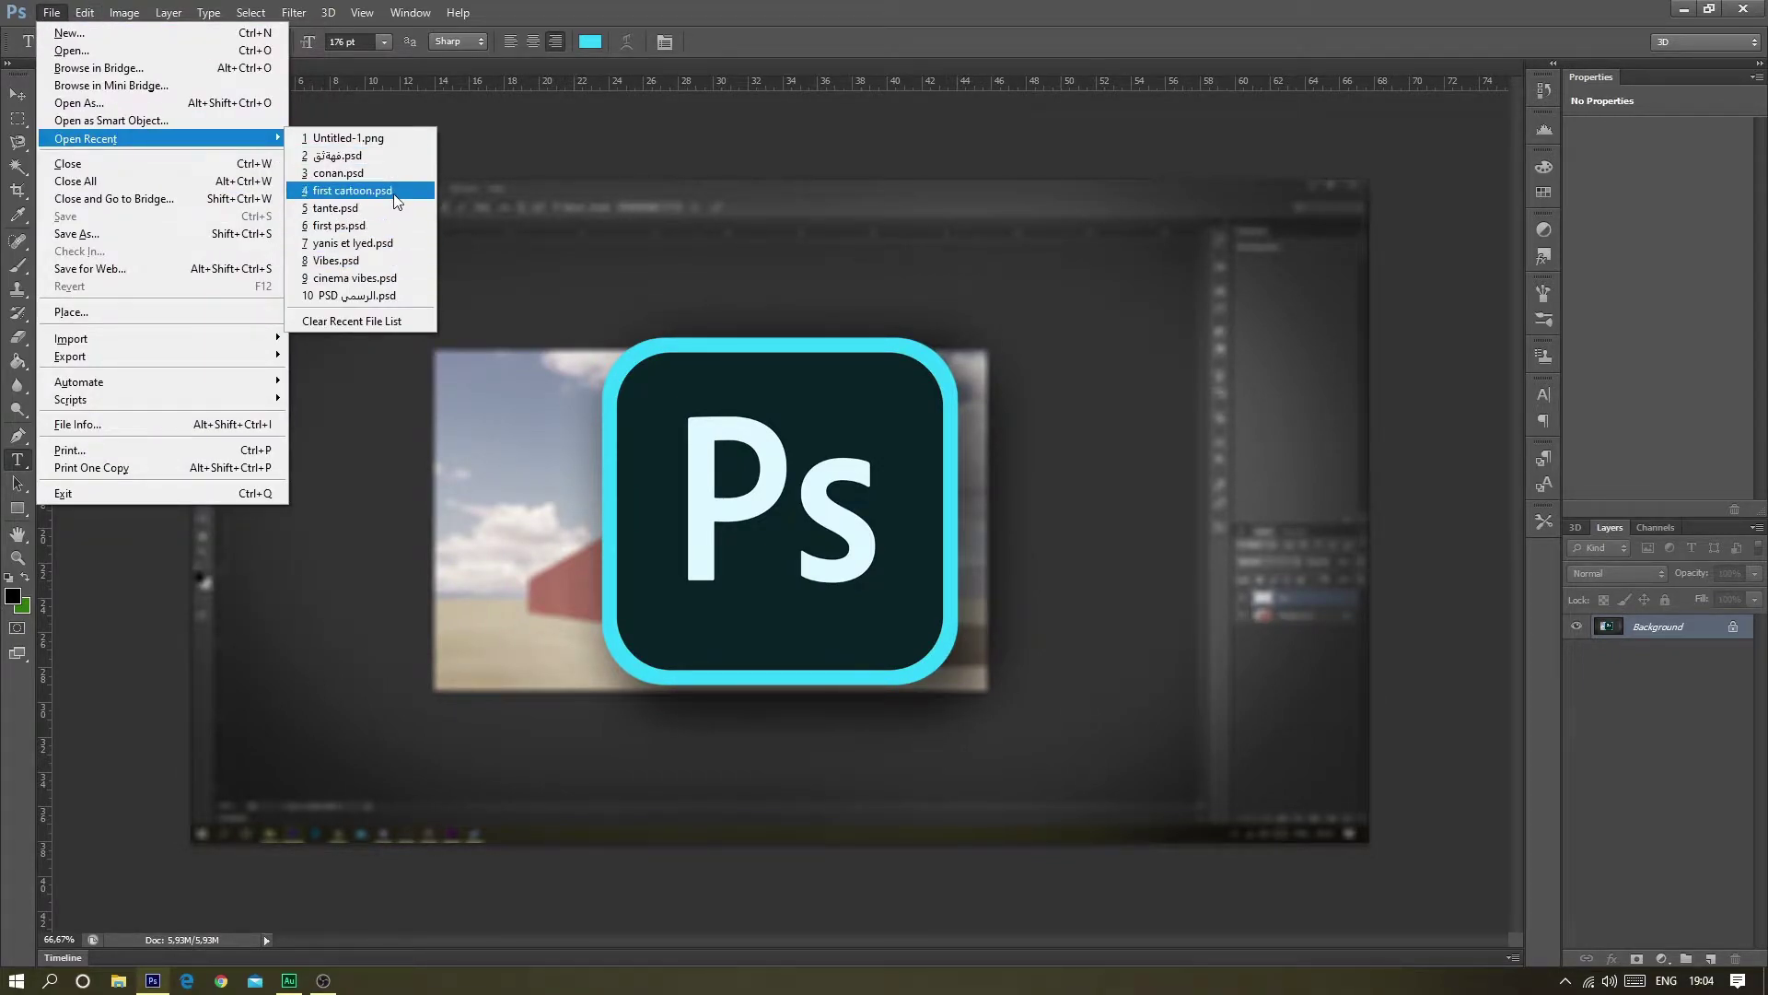
click(385, 227)
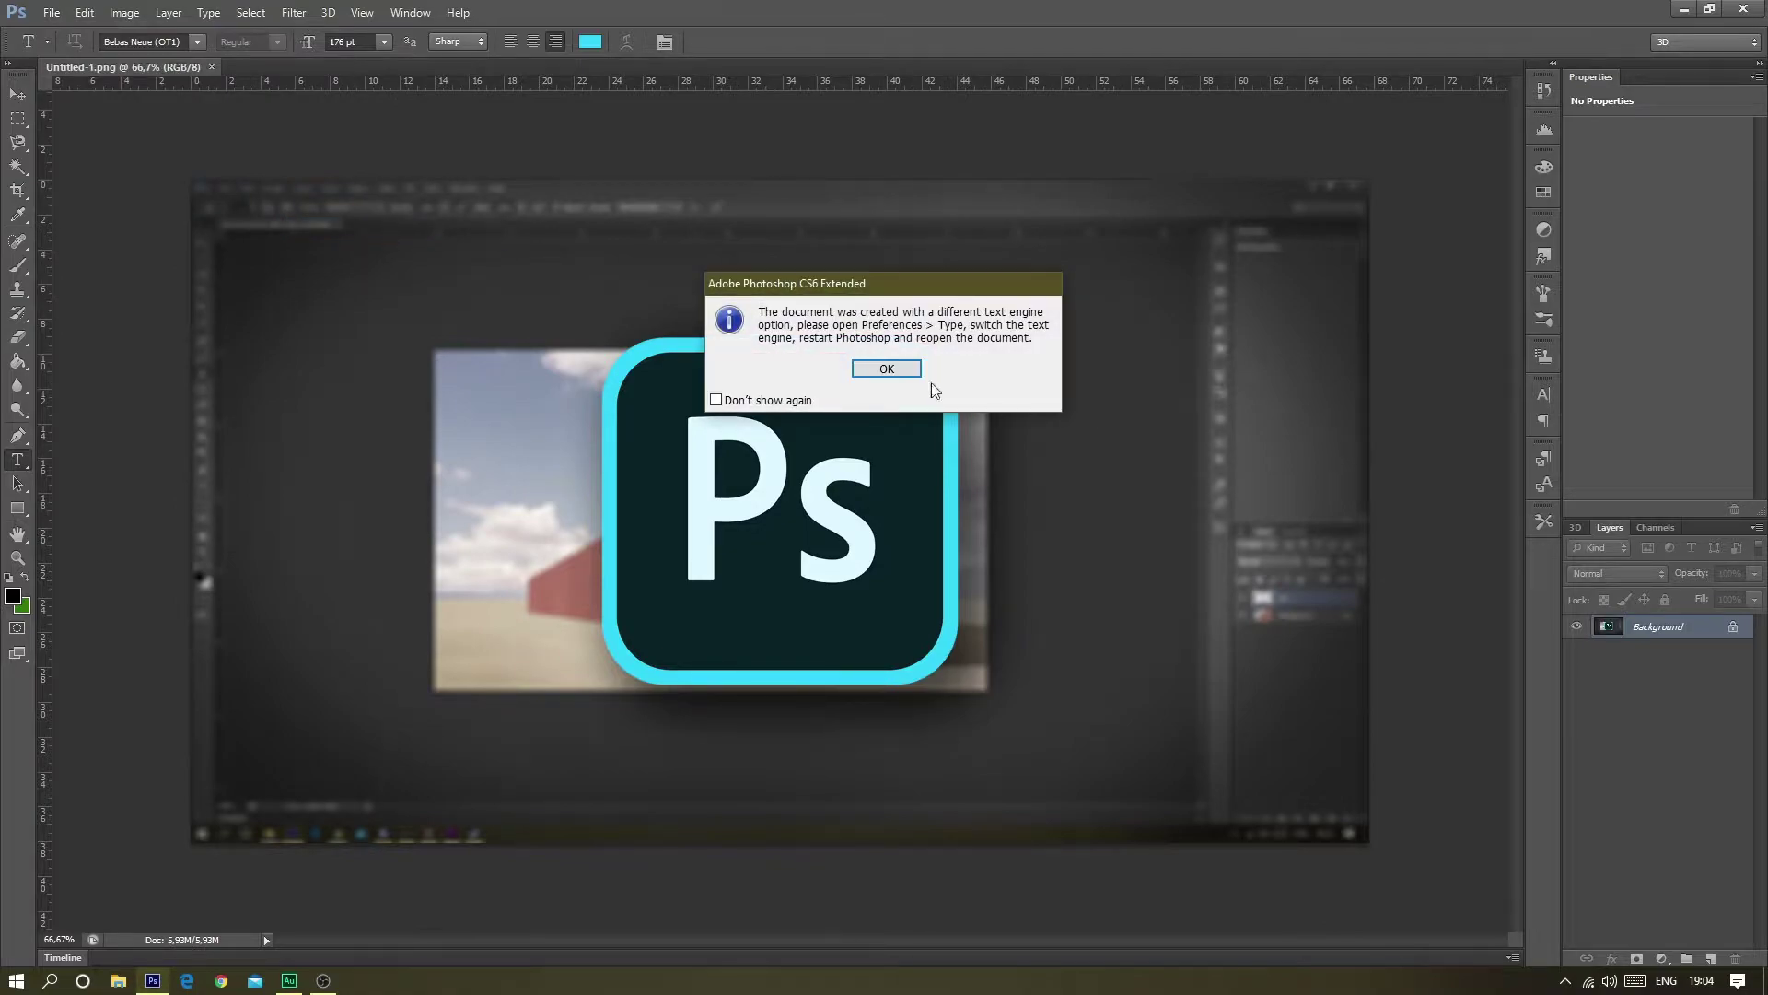
click(912, 365)
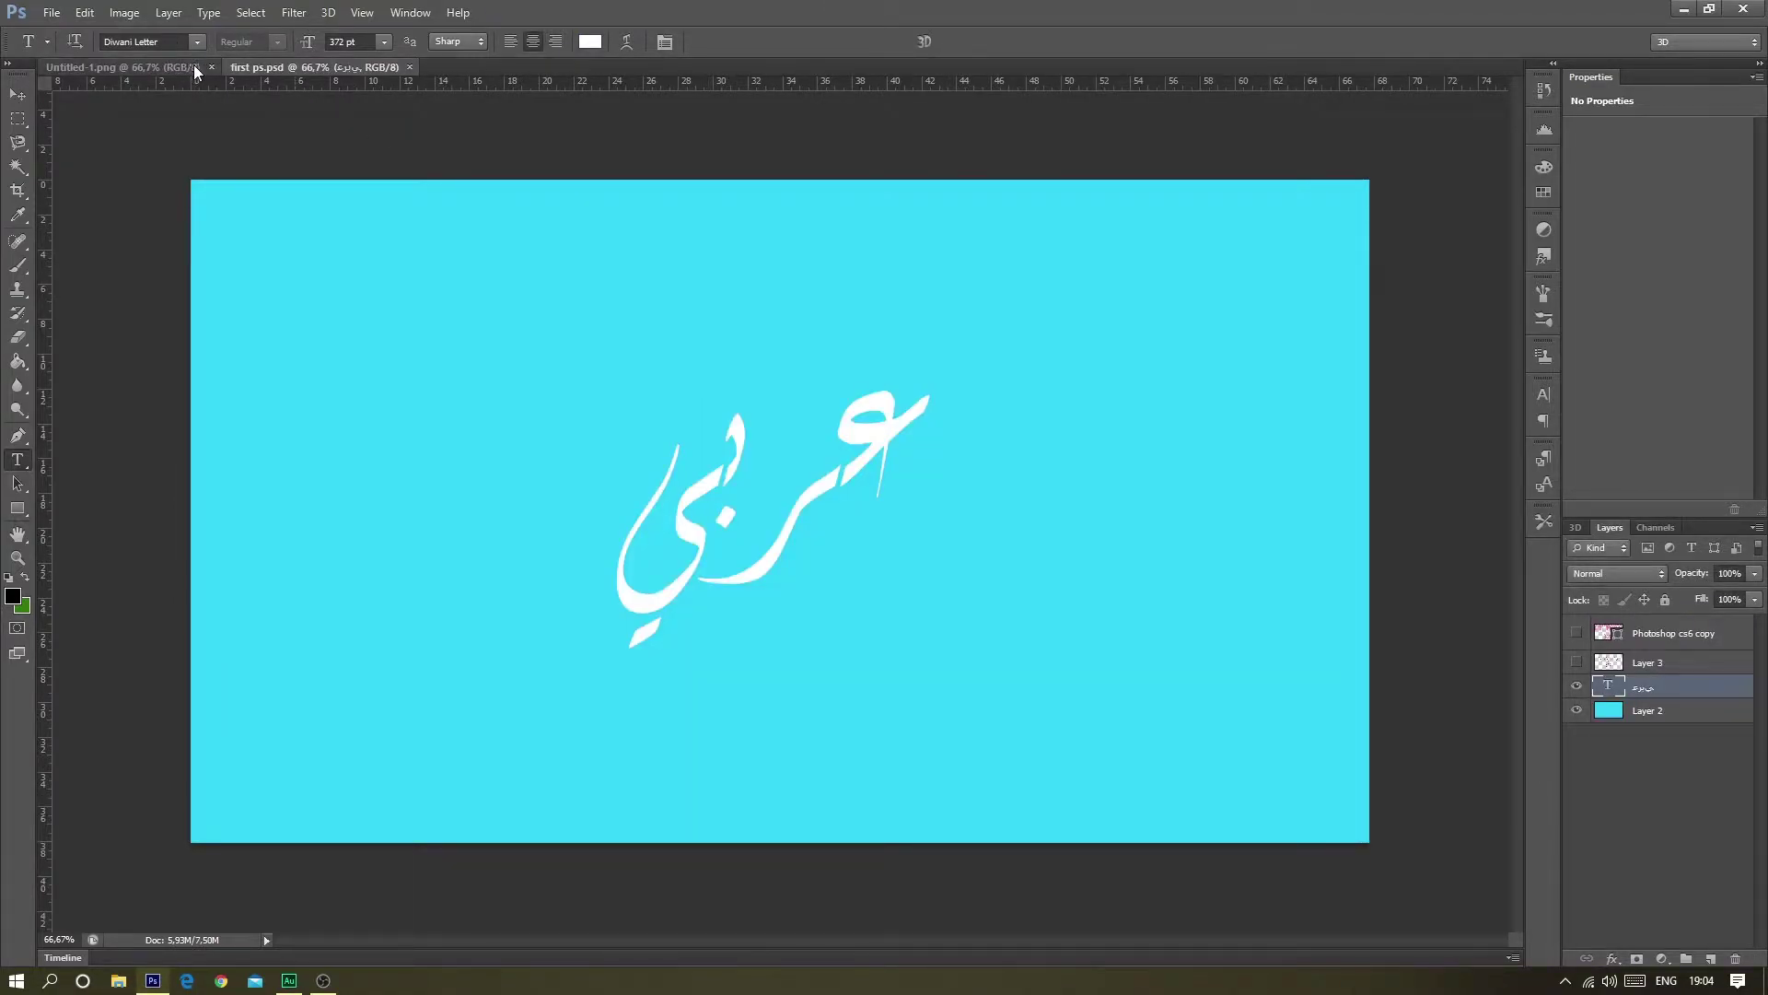
click(197, 69)
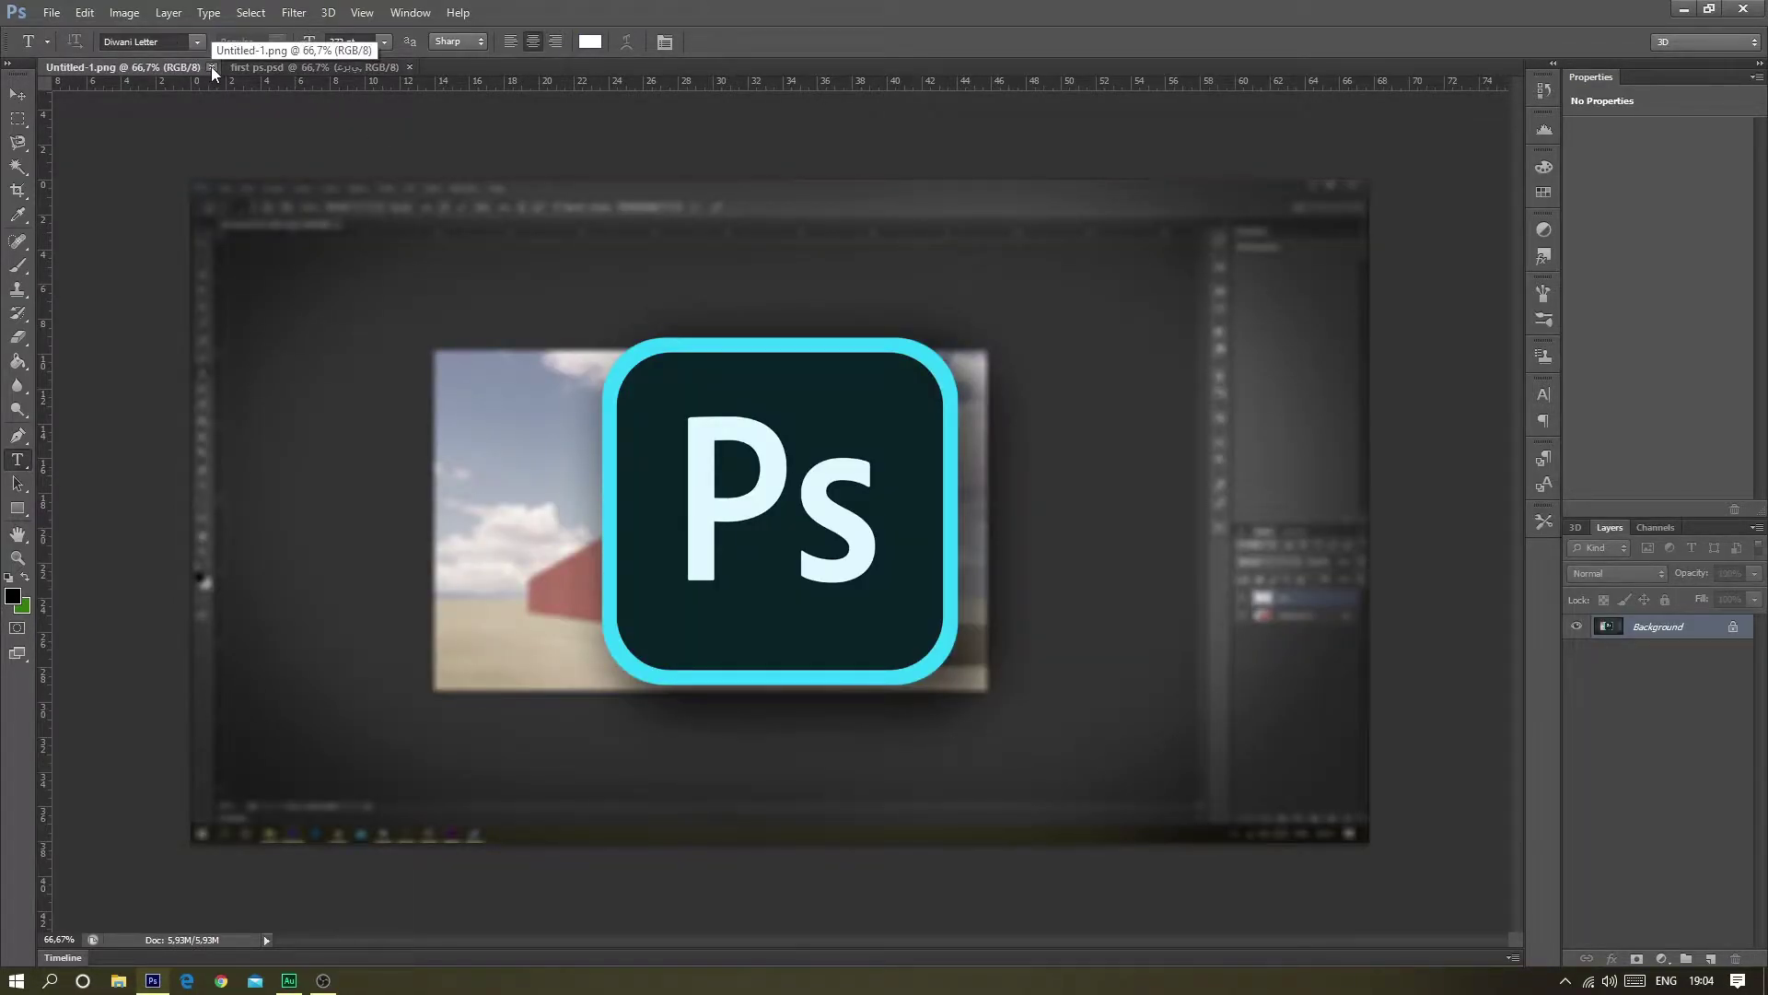
click(212, 67)
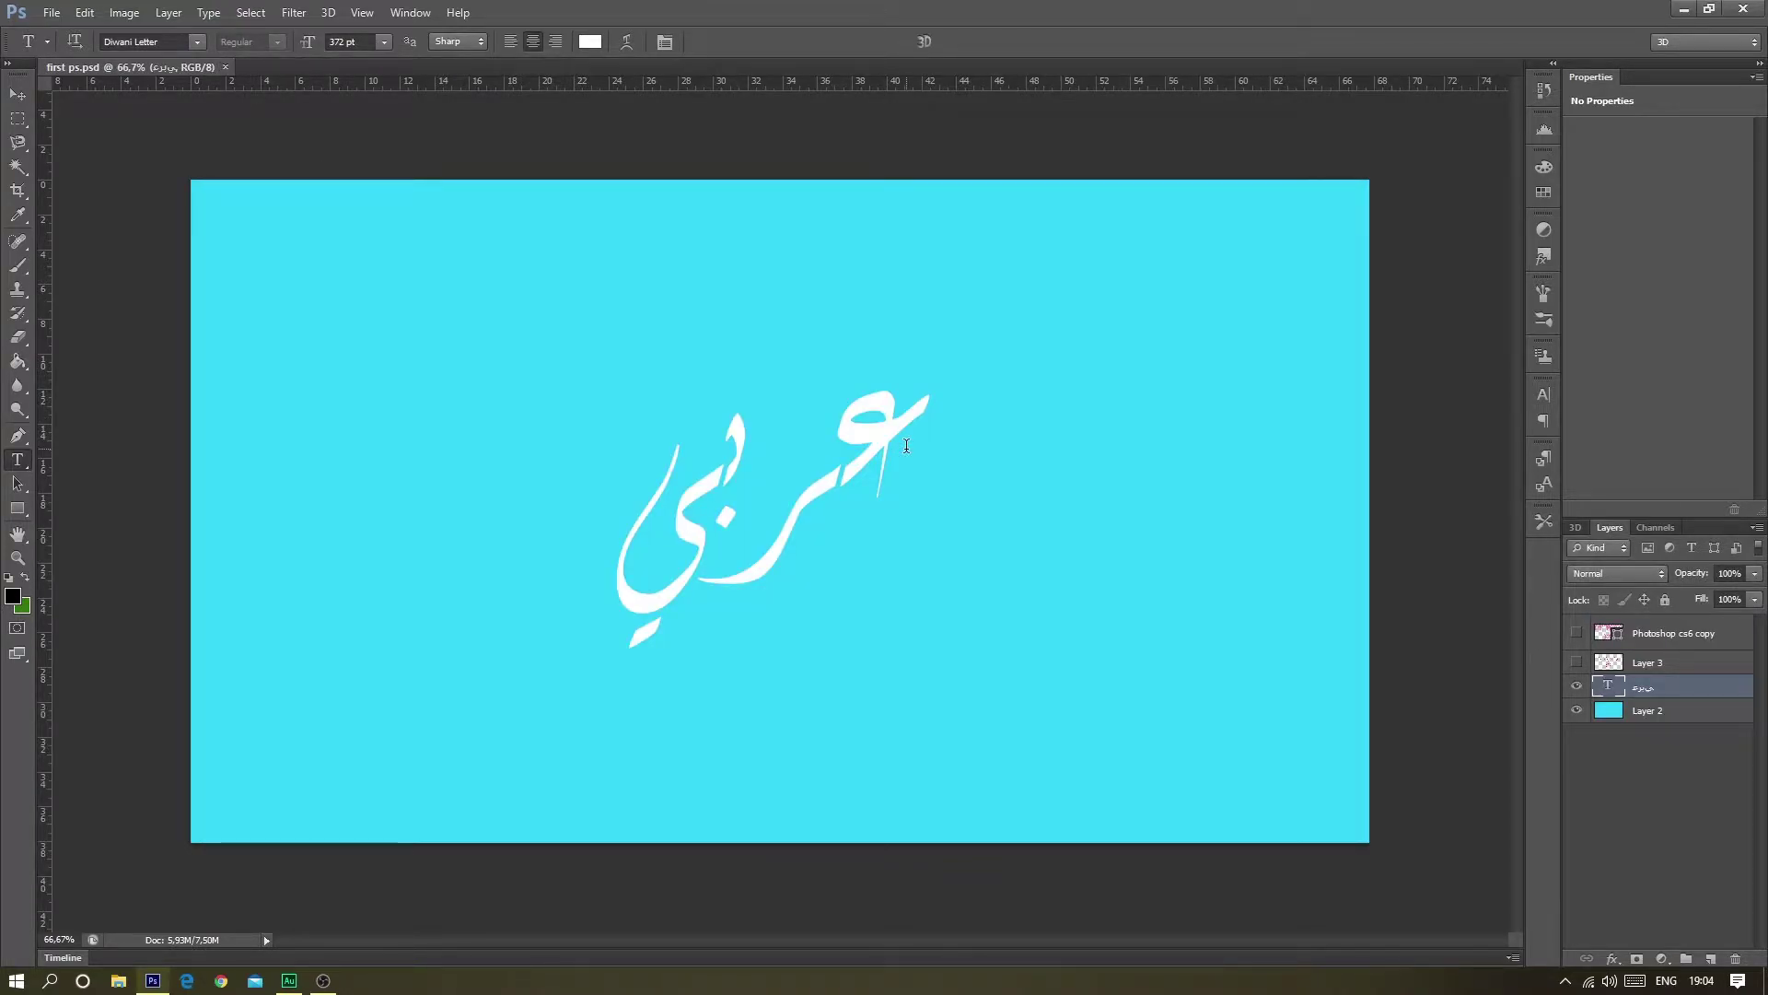
- Clear any selection, then select all of the first ps.psd canvas
click(250, 20)
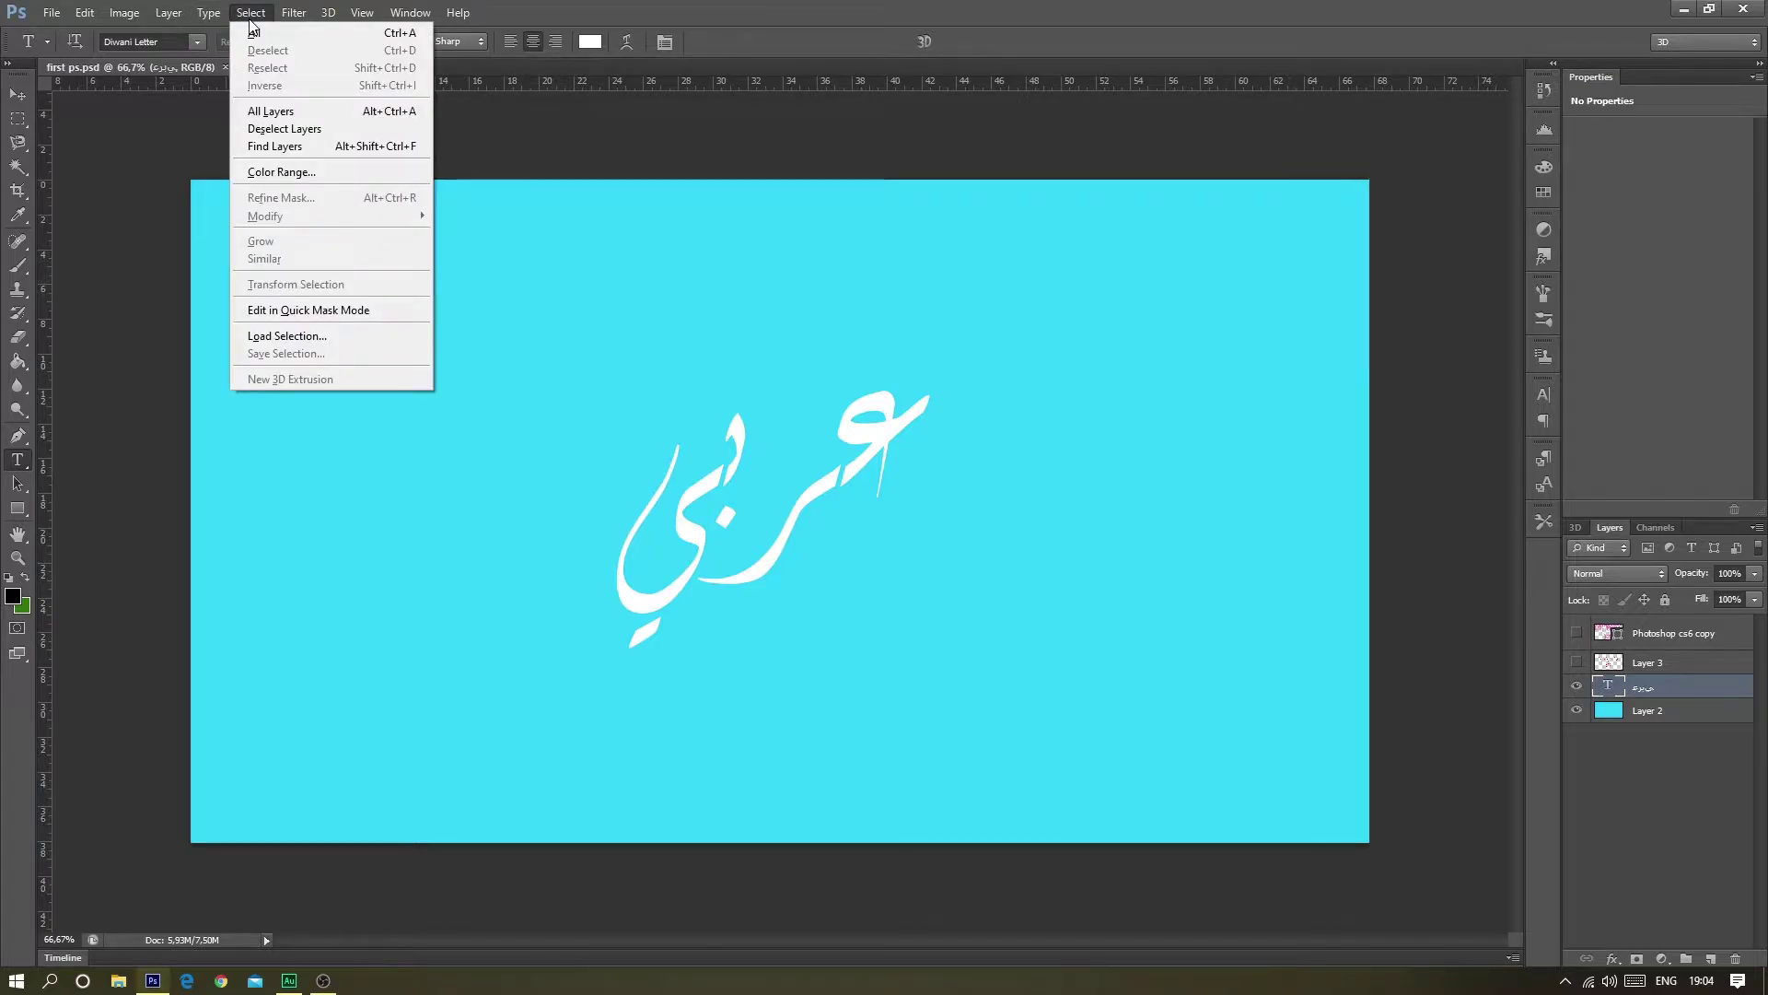
click(308, 46)
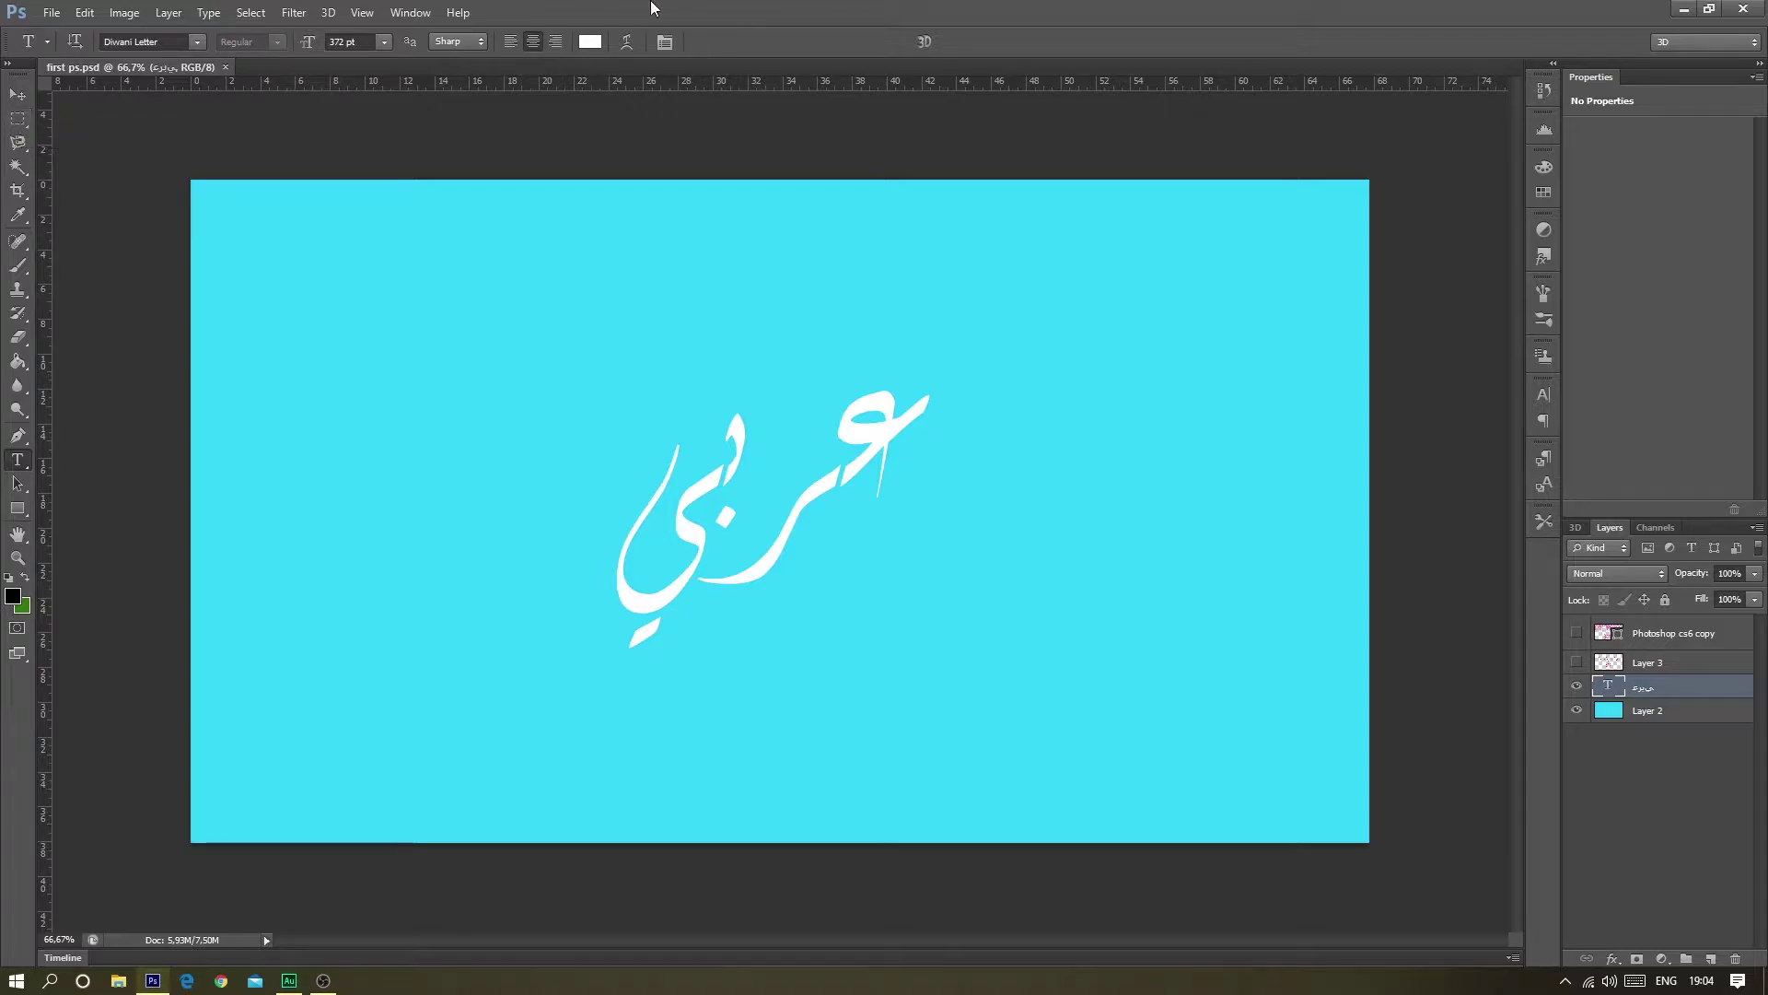
click(254, 17)
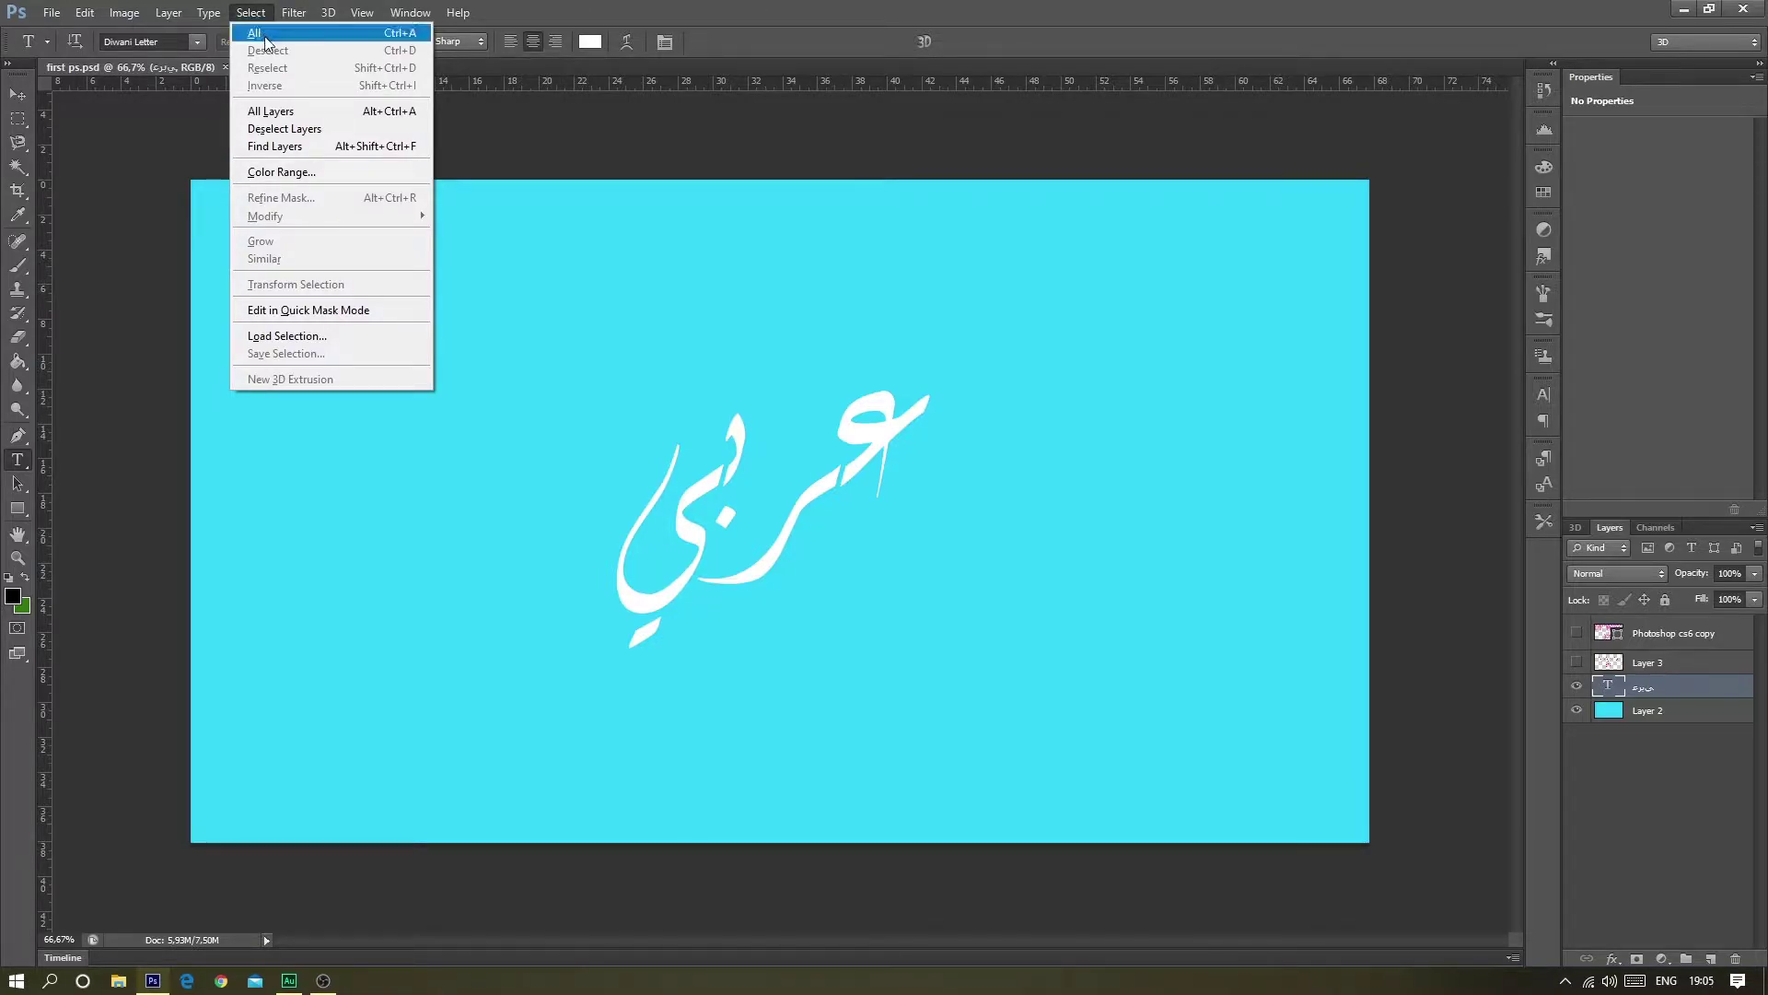
click(259, 33)
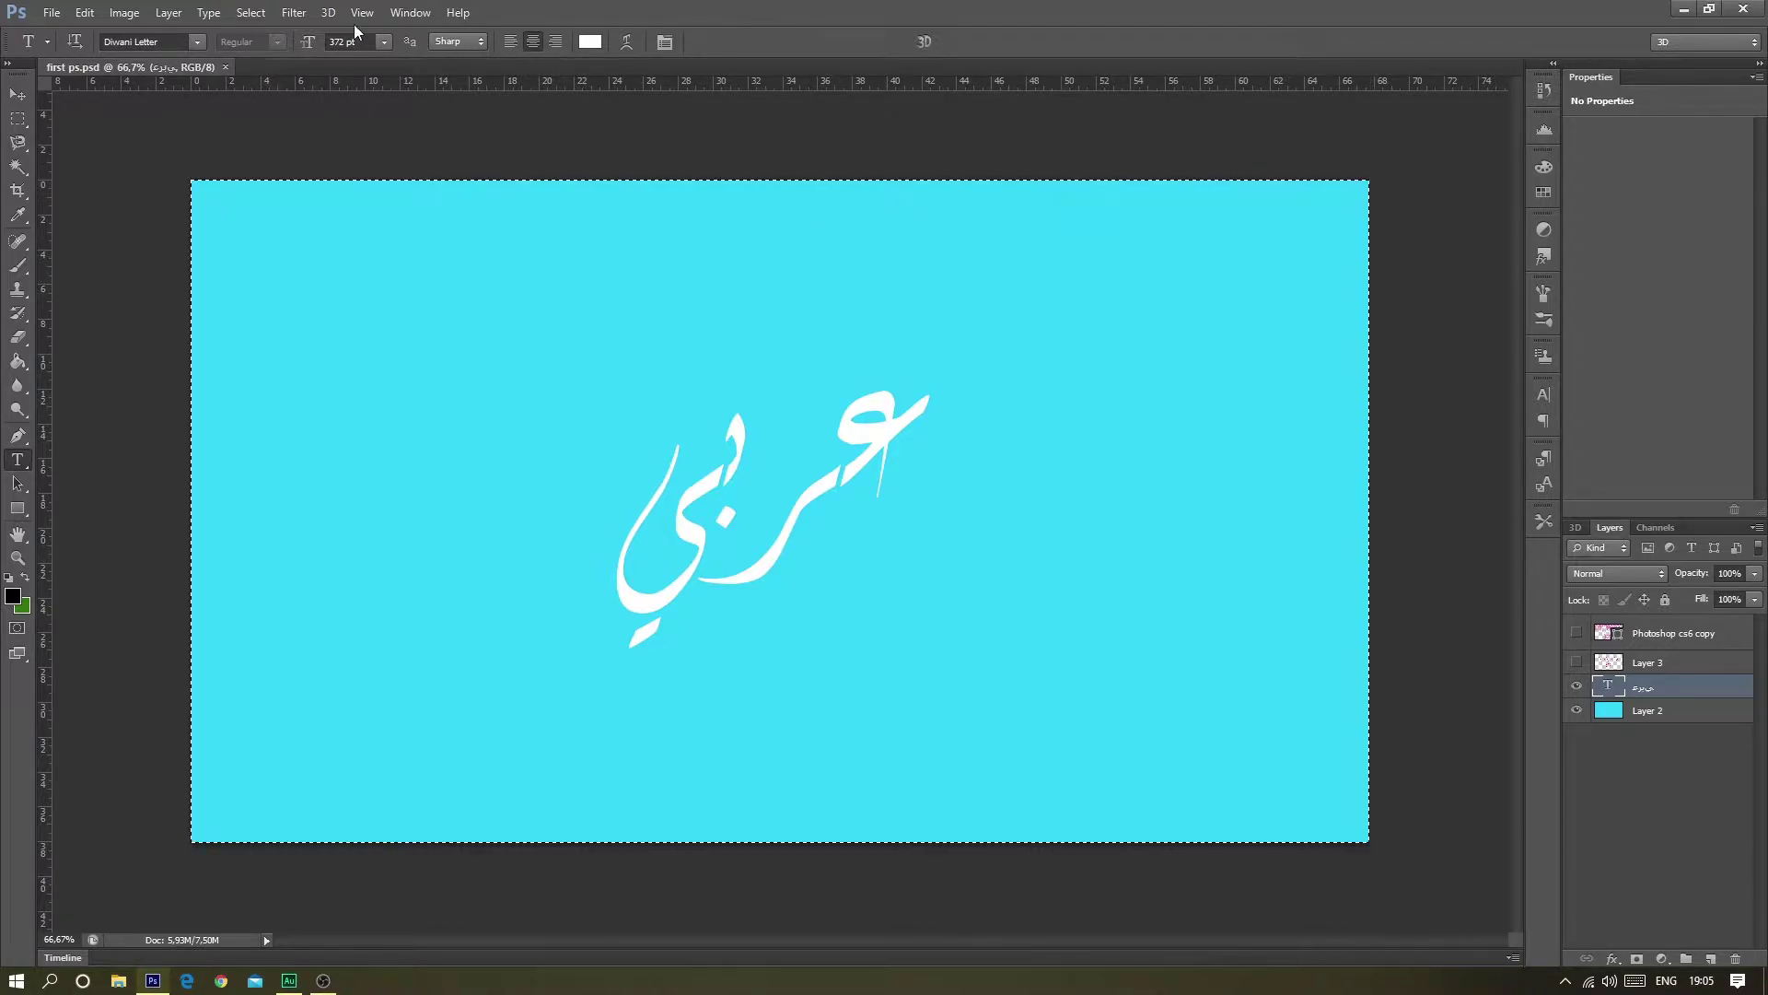
- Deselect the full canvas and bring it back with Select > Reselect
click(251, 12)
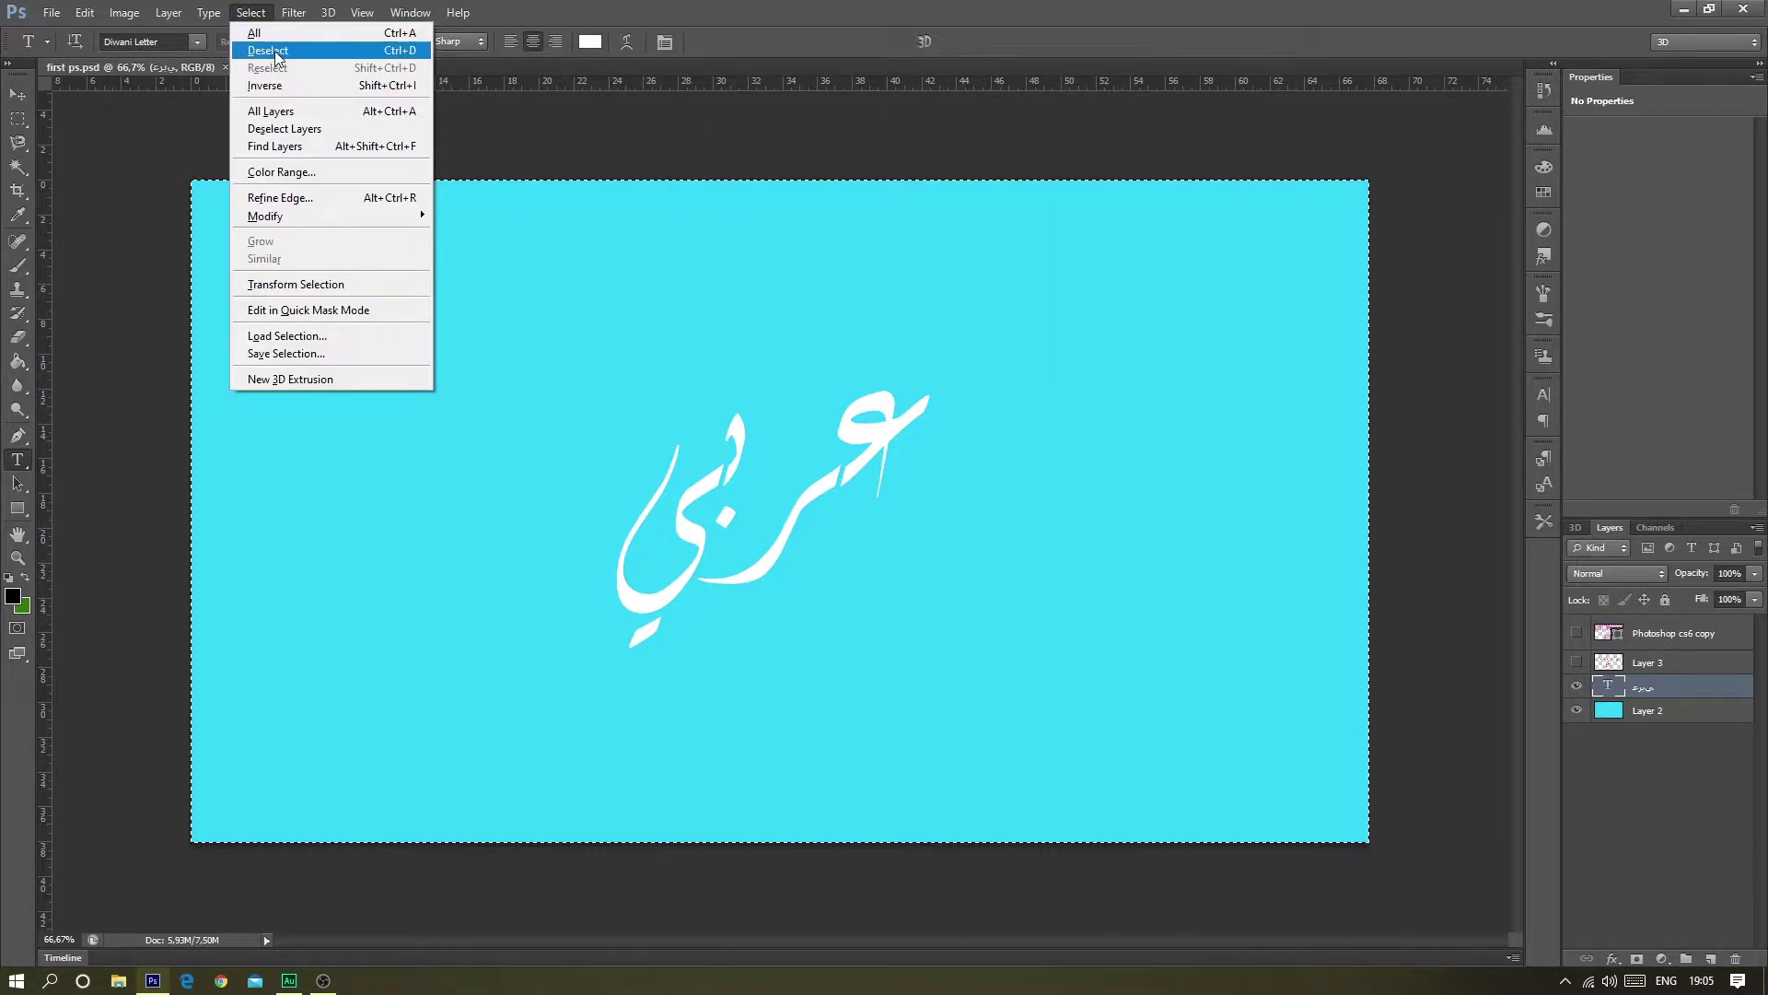
click(267, 50)
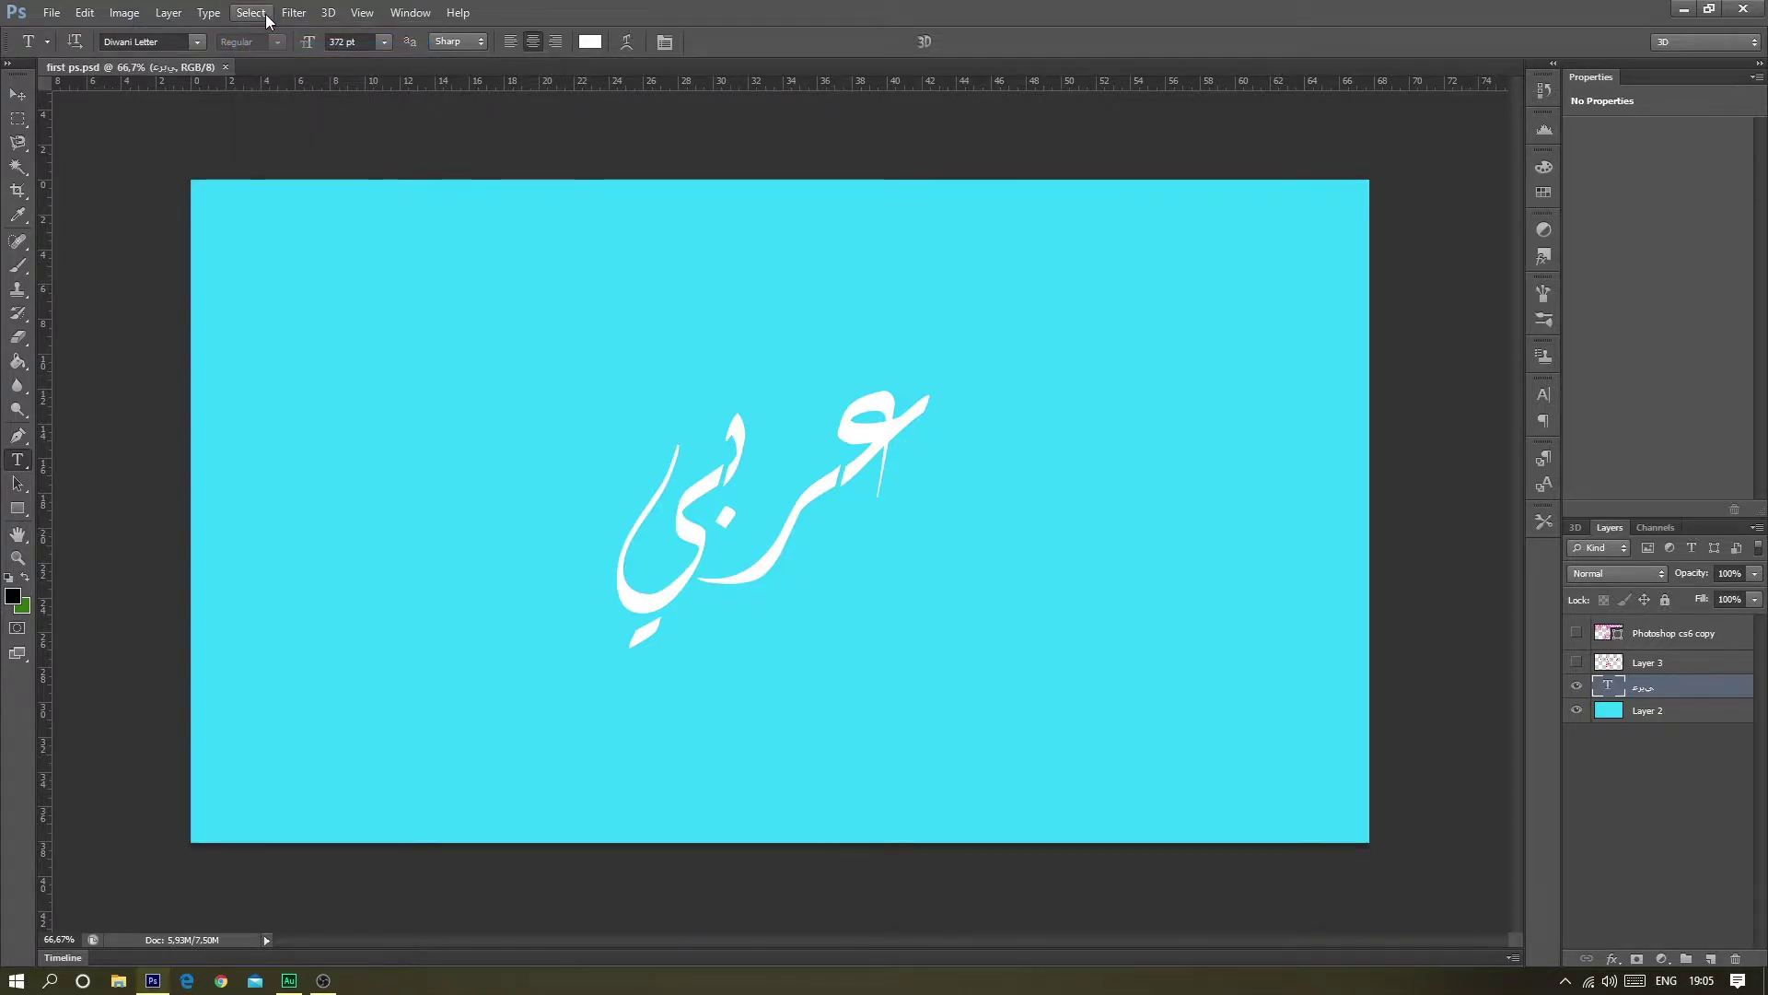
click(250, 12)
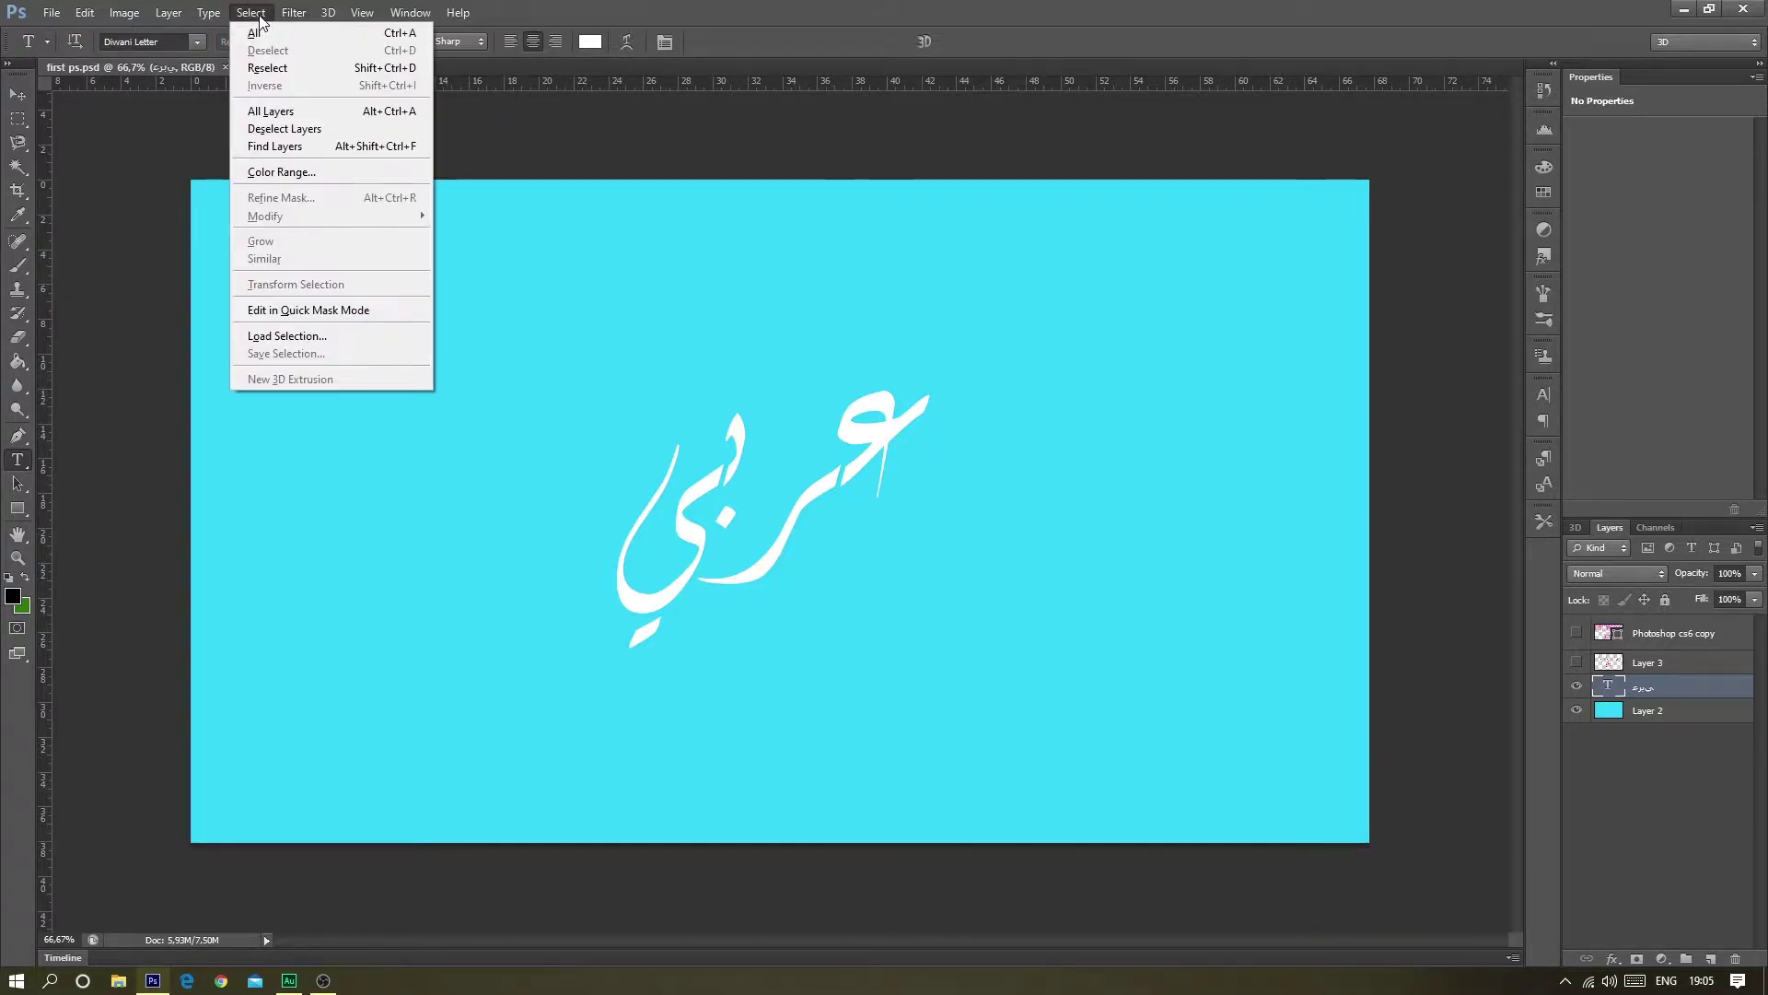
click(281, 70)
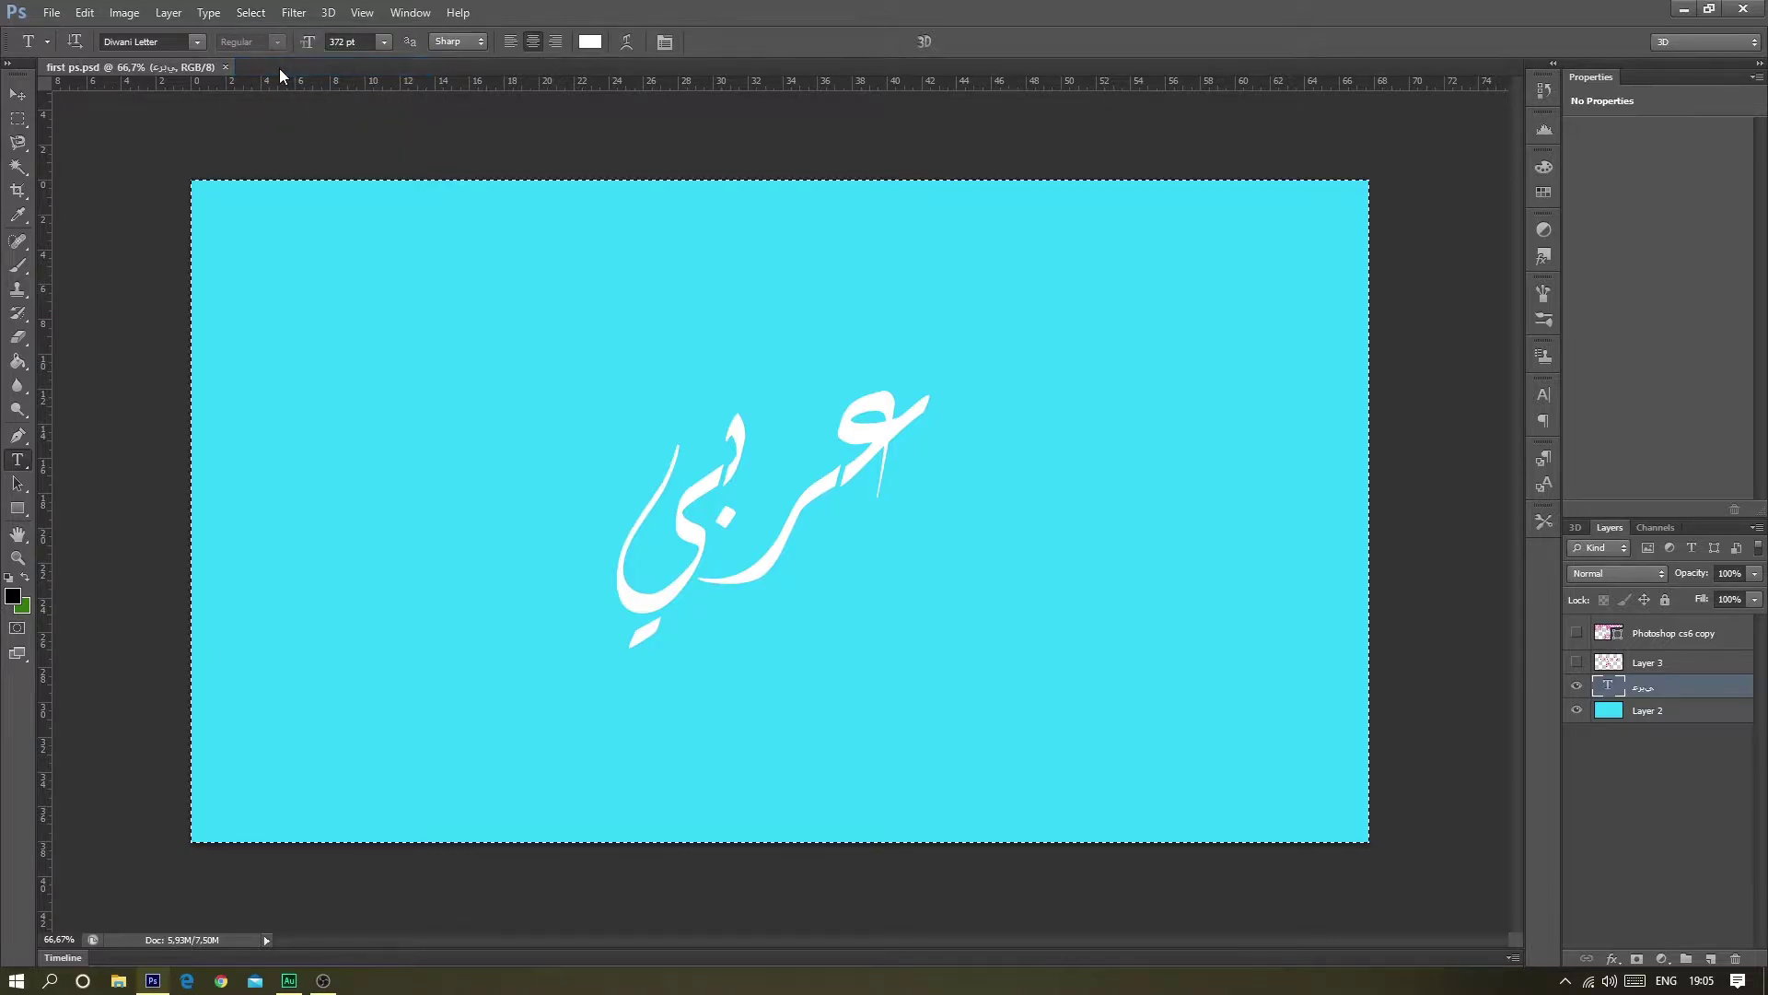
click(264, 19)
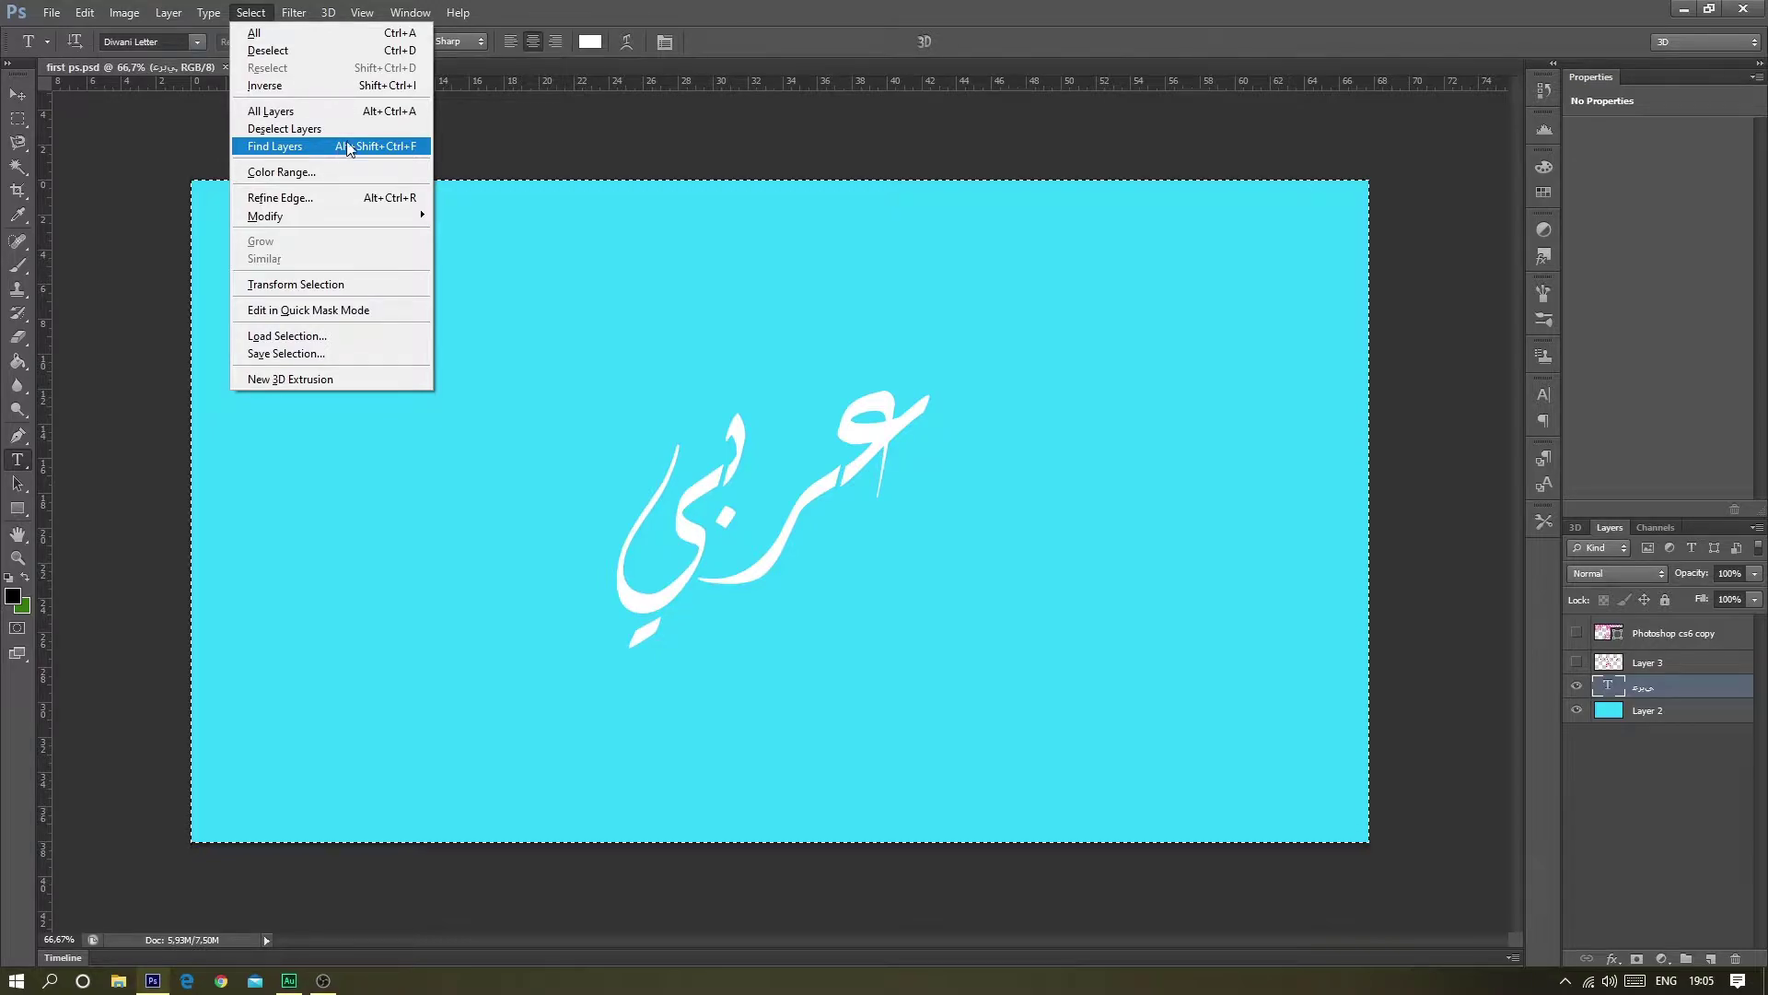
- Select the cyan background with Color Range by sampling the cyan colour
click(301, 180)
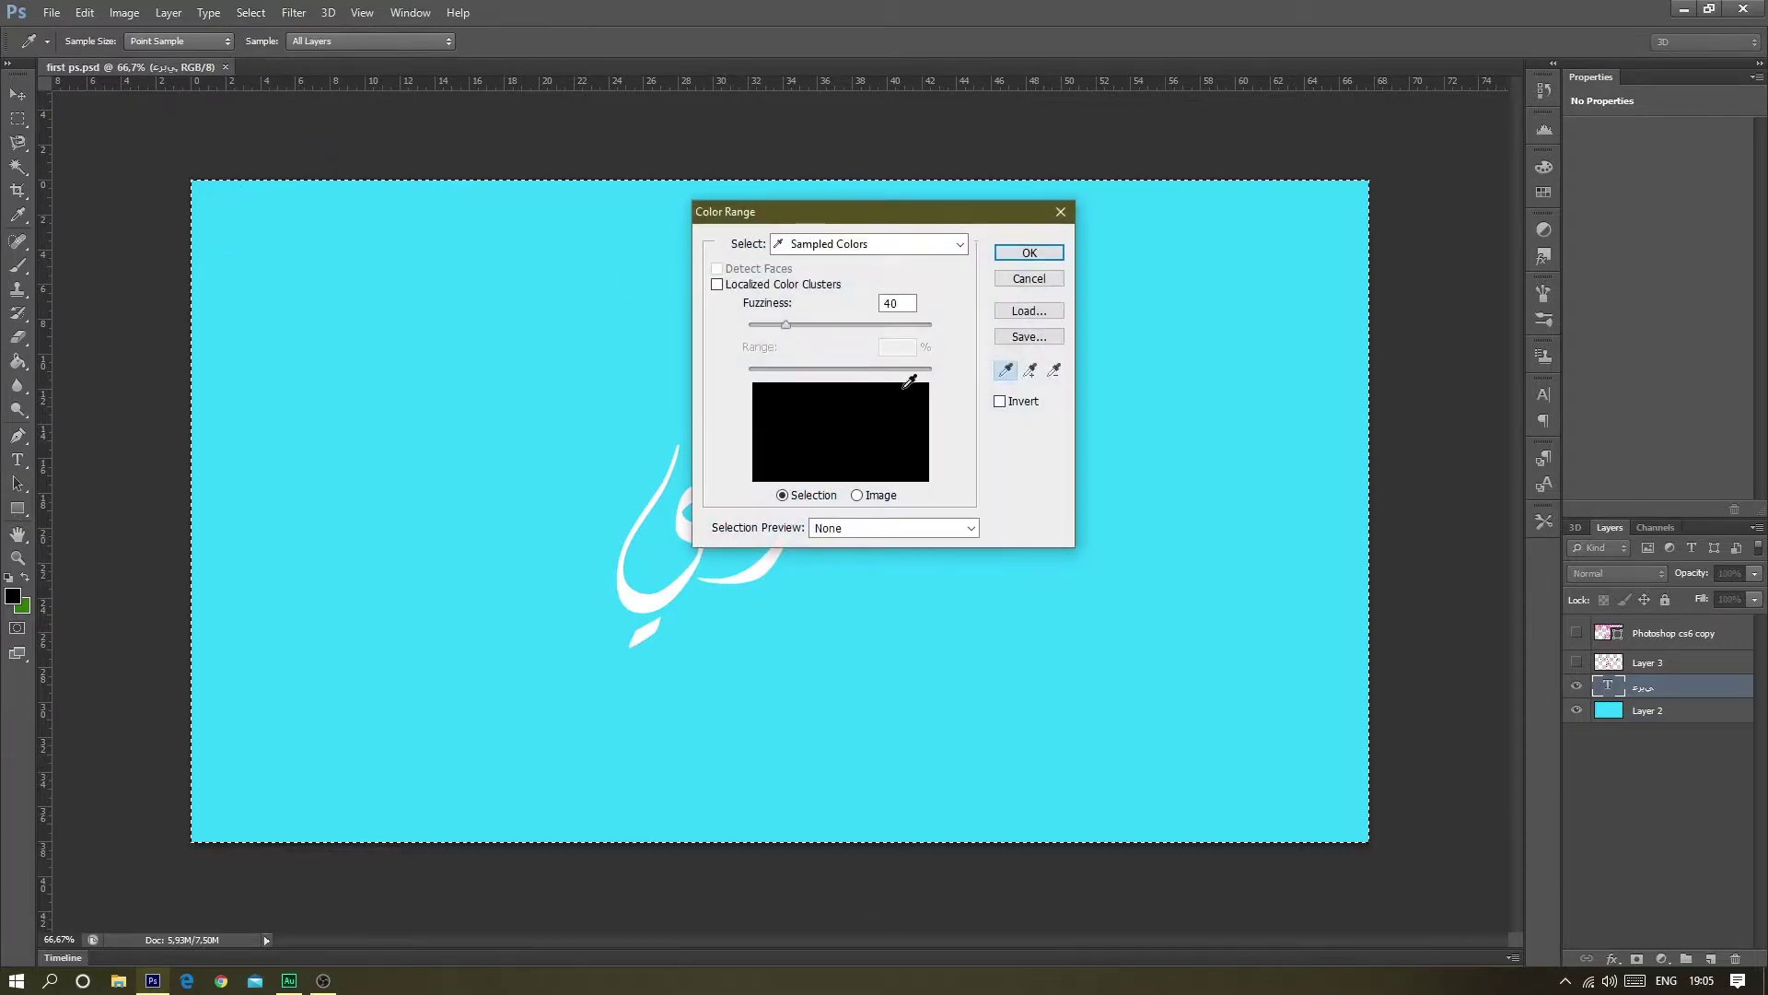
click(461, 359)
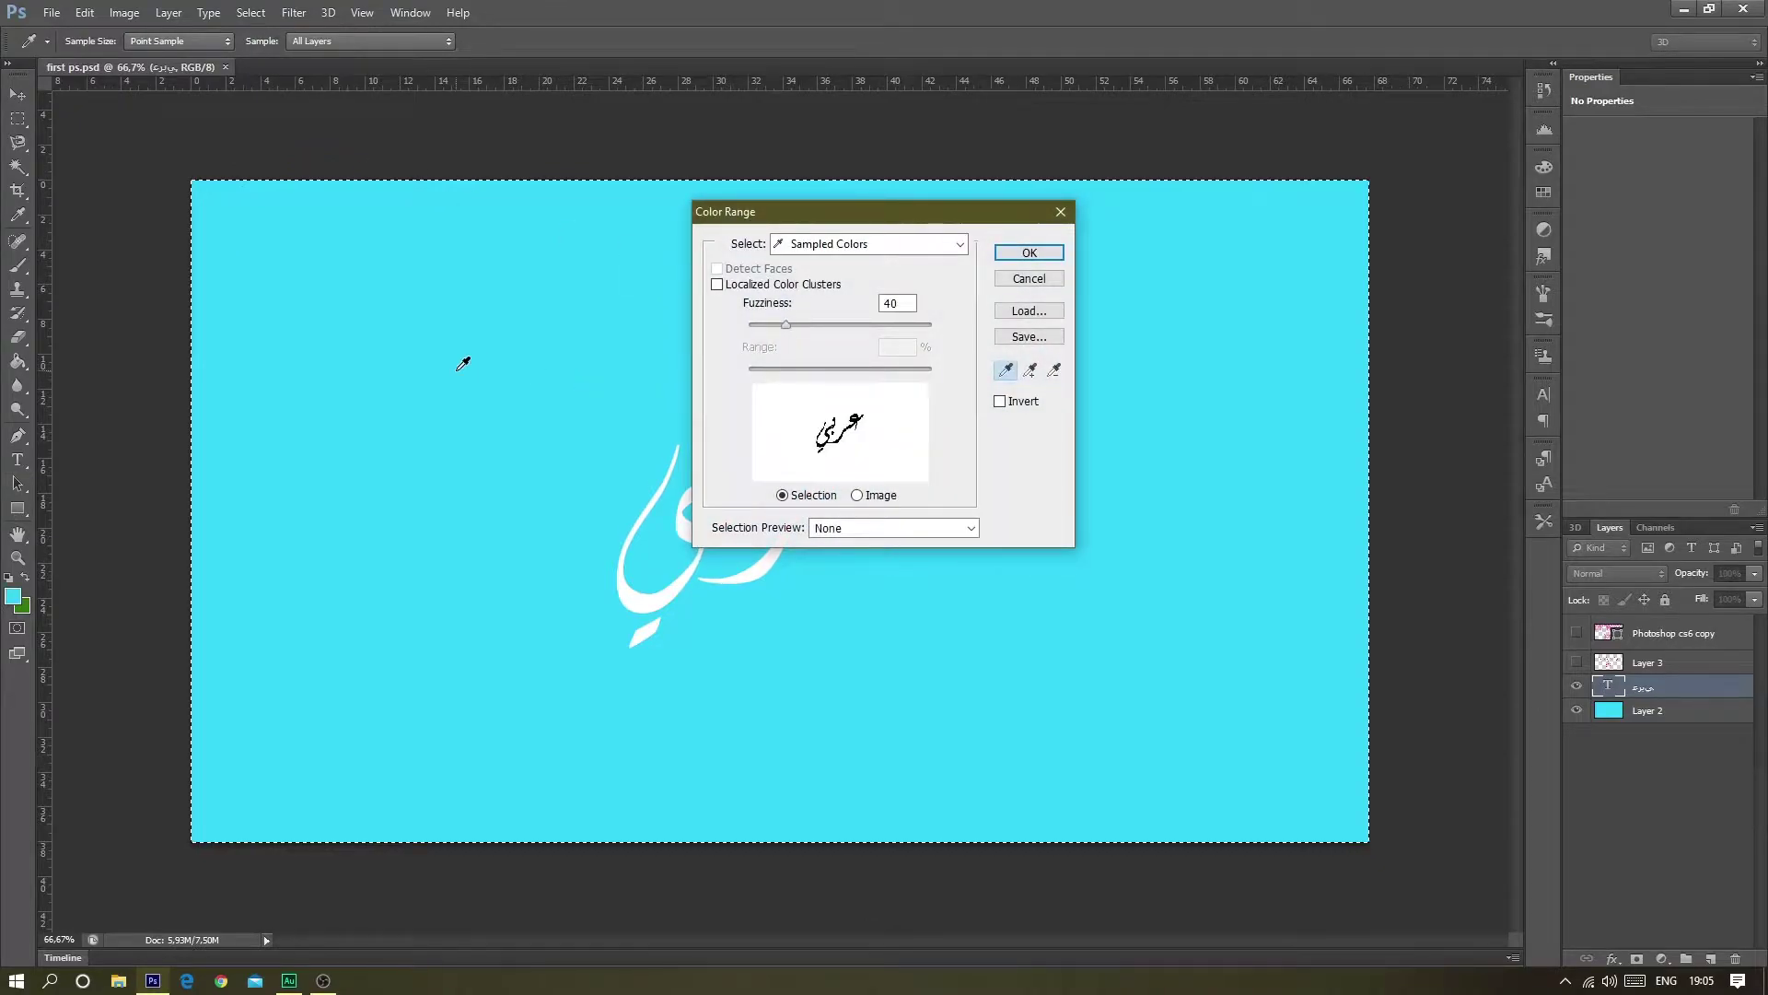
click(1029, 252)
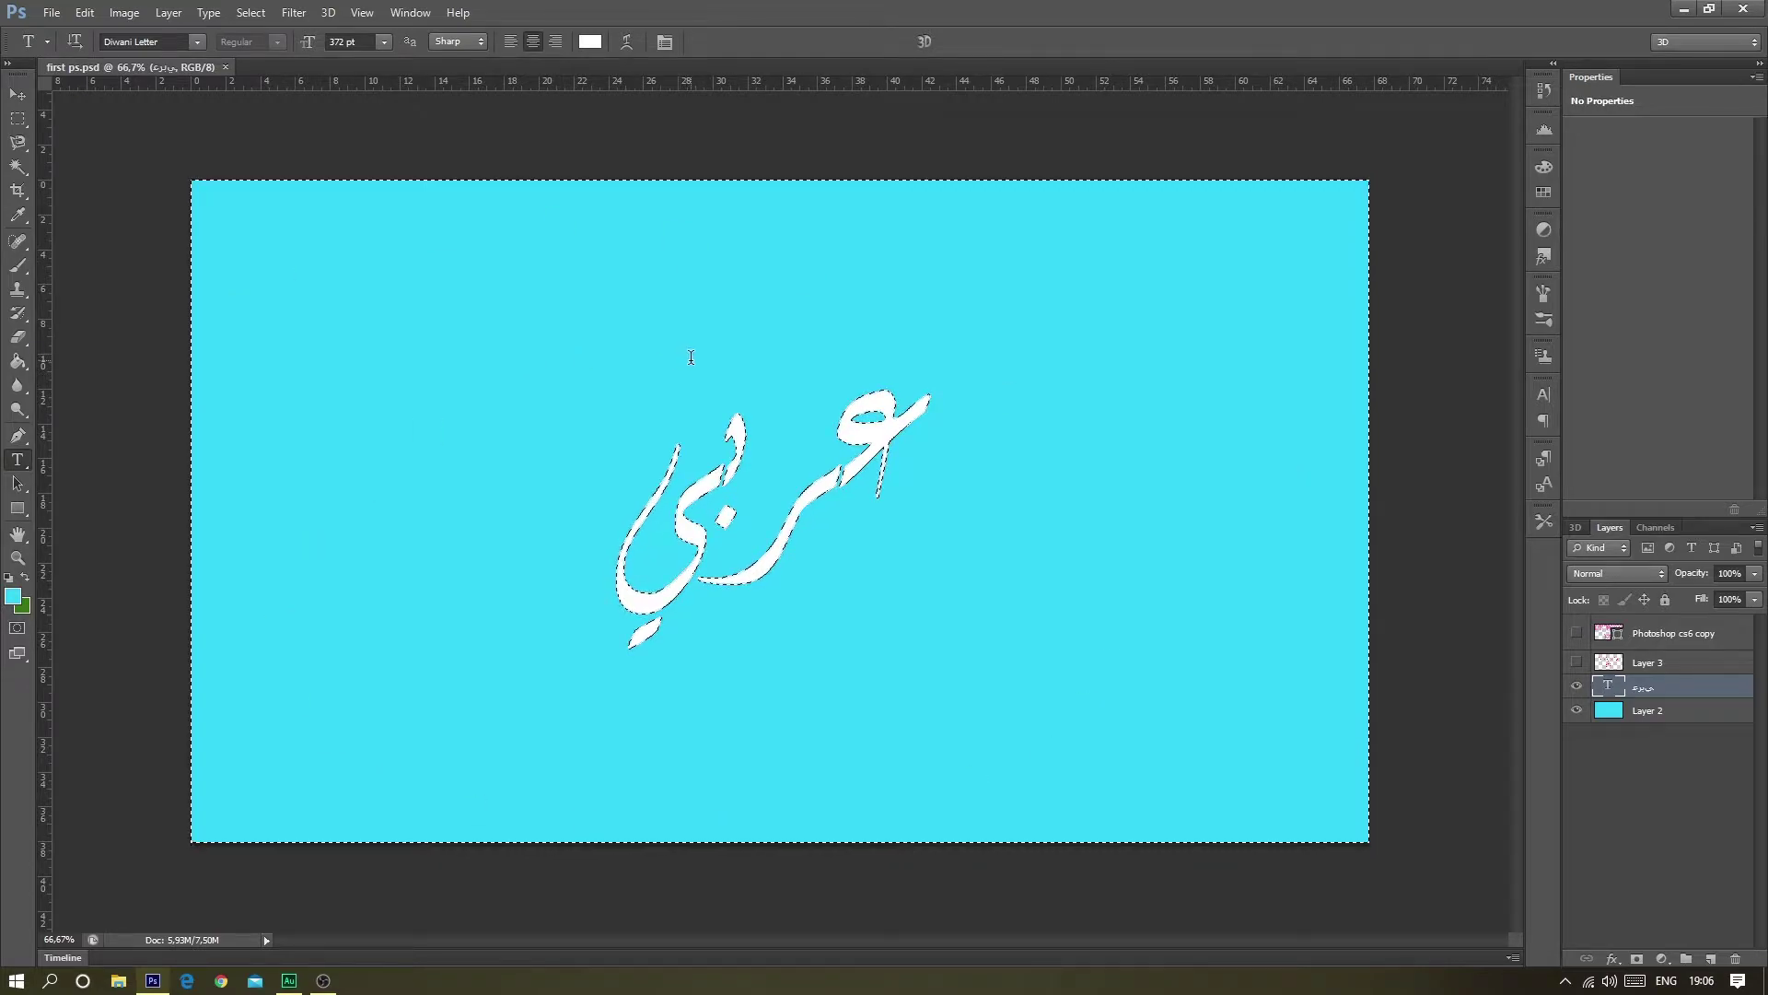
- Take the Eraser, rasterize the Arabic text layer, and target cyan Layer 2
click(18, 336)
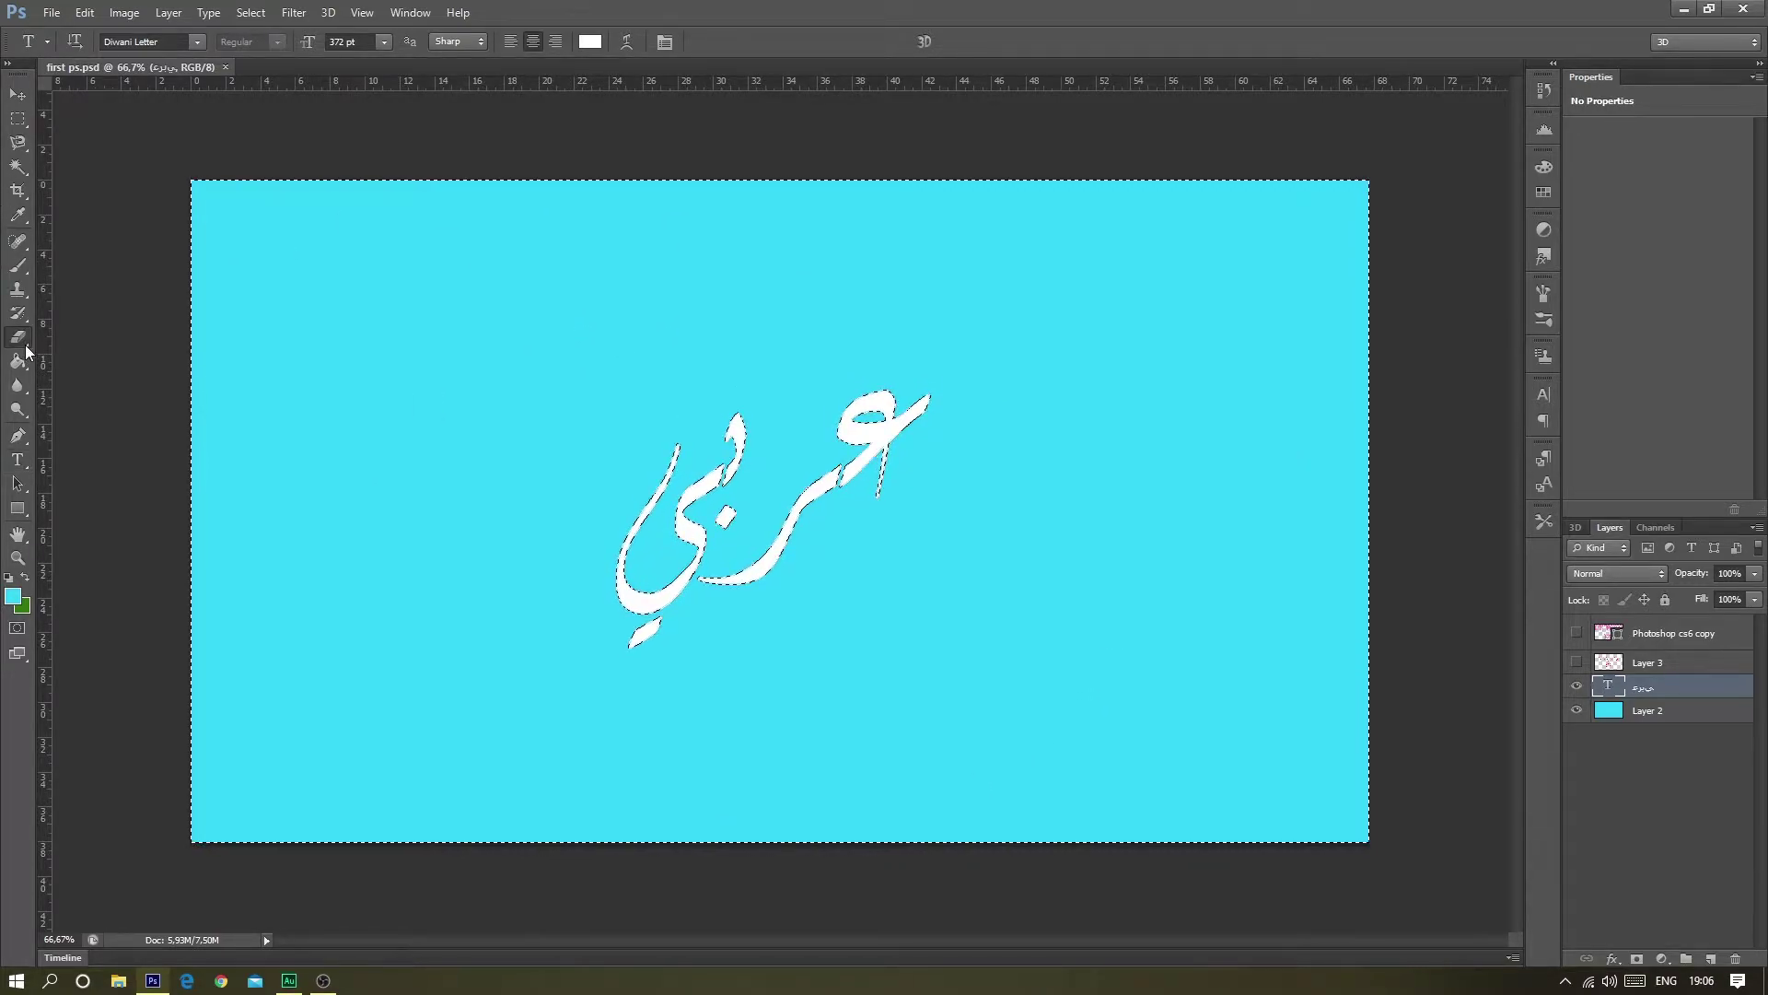
click(263, 301)
click(794, 363)
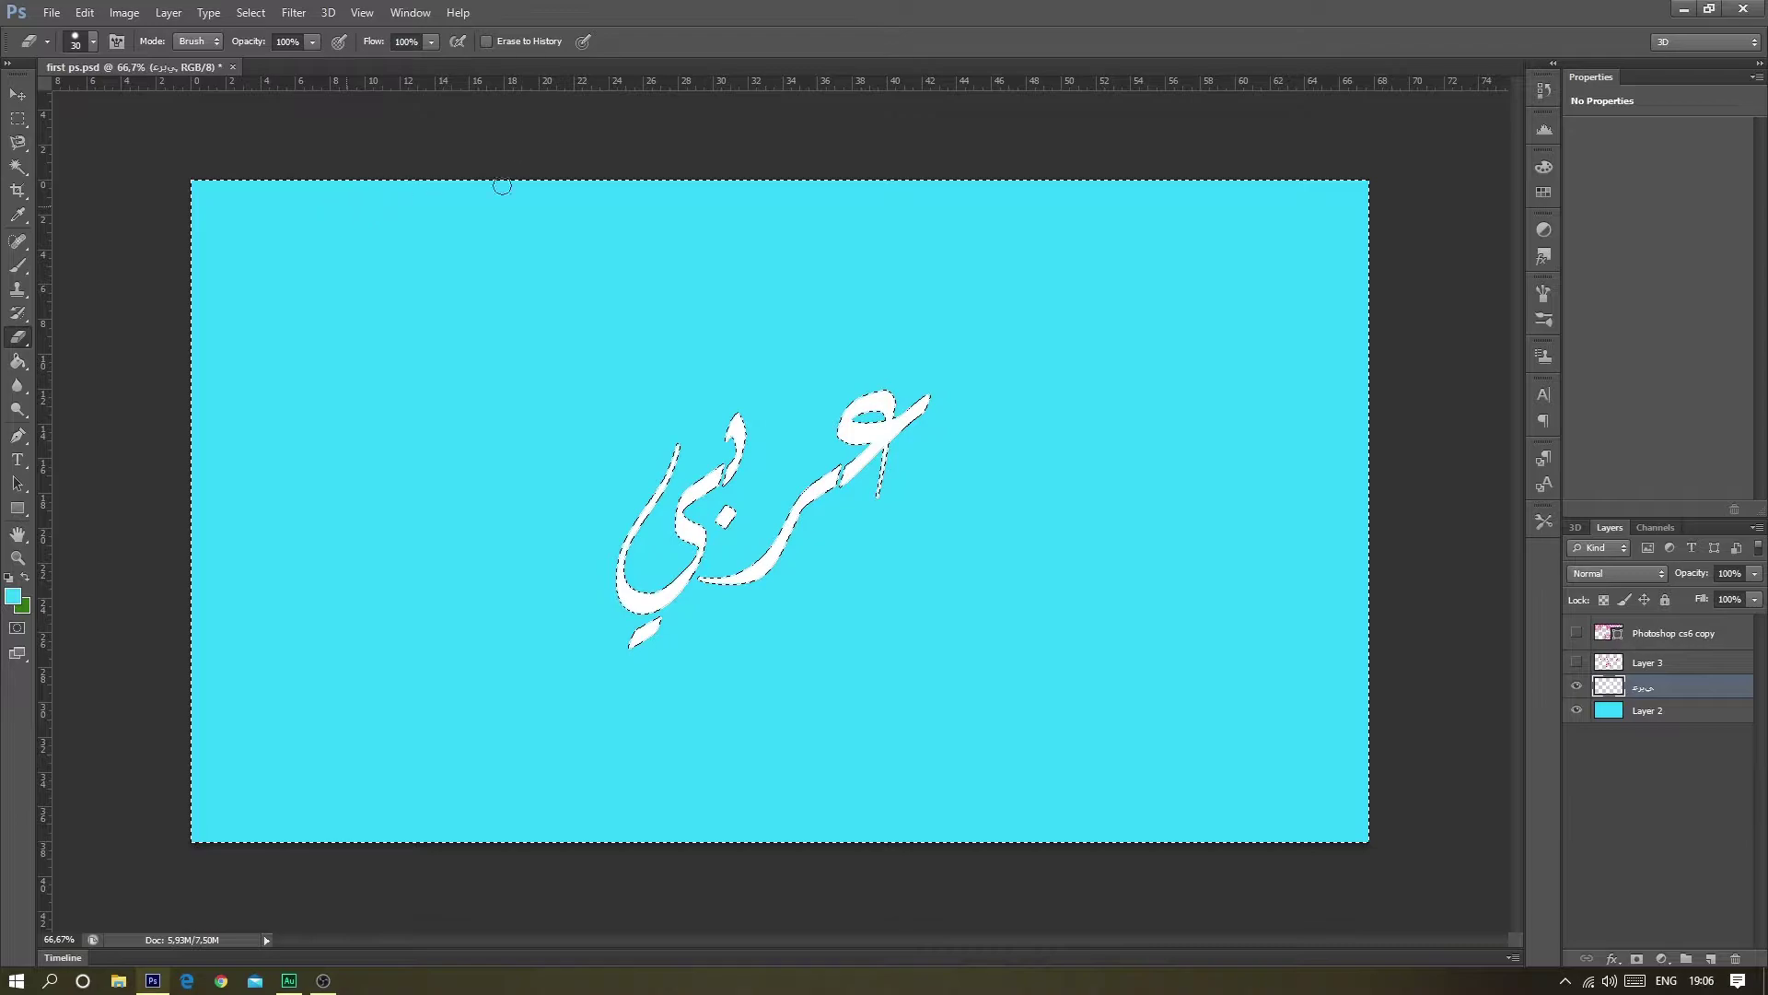
click(1648, 710)
- Erase diagonal bands of cyan across the canvas around the Arabic text
drag(677, 339, 513, 363)
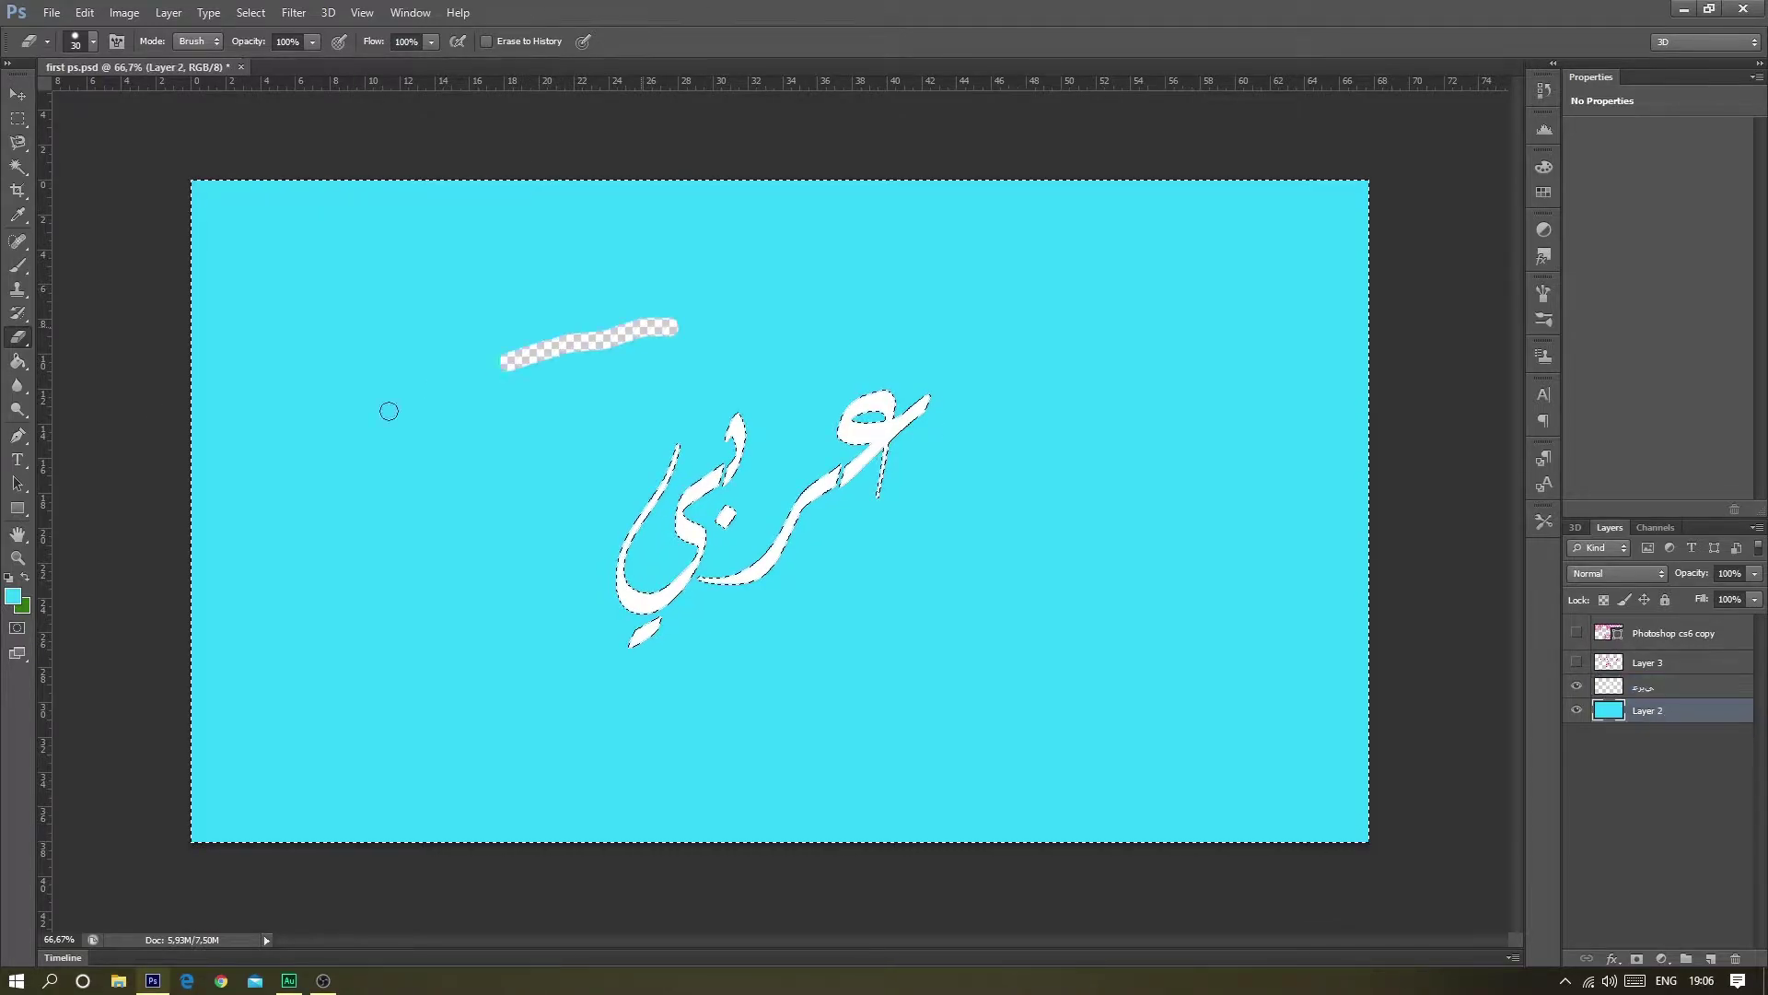
mouse_move(387, 406)
mouse_down()
mouse_move(744, 393)
mouse_move(231, 636)
mouse_move(627, 276)
mouse_up()
drag(1157, 277, 249, 700)
mouse_move(1114, 385)
mouse_down()
mouse_move(368, 757)
mouse_move(1336, 454)
mouse_up()
drag(1326, 479, 534, 785)
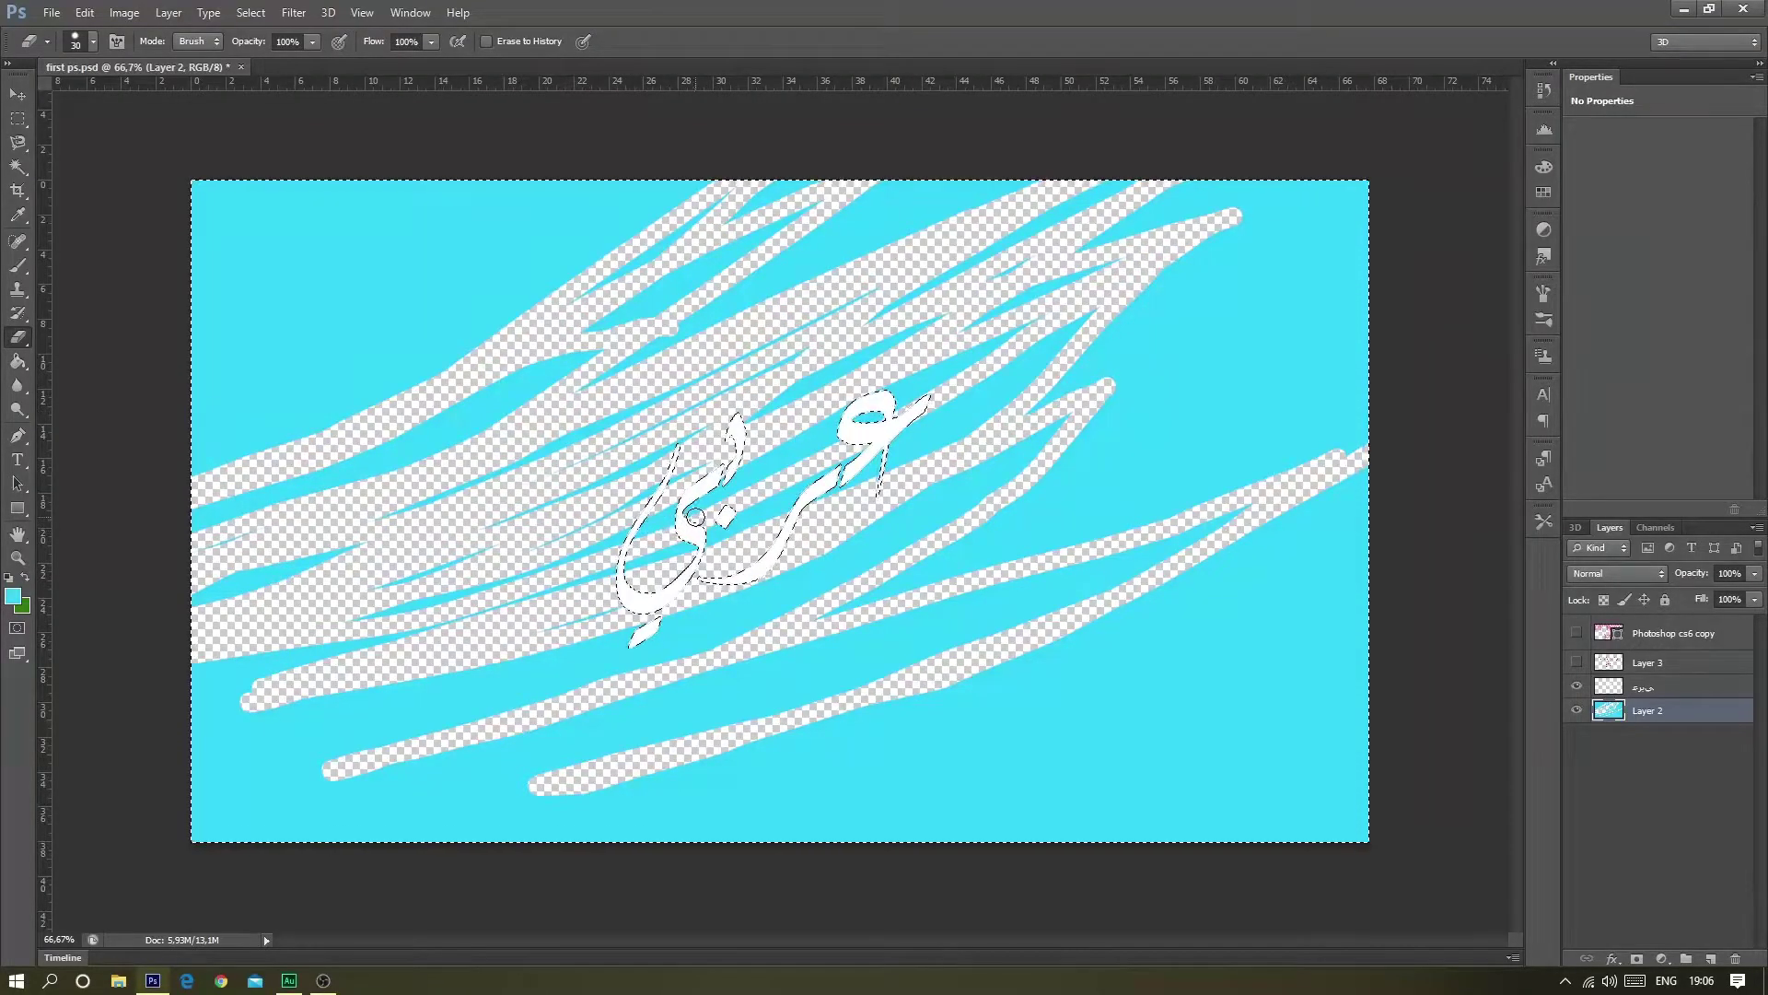
drag(1010, 413, 1211, 262)
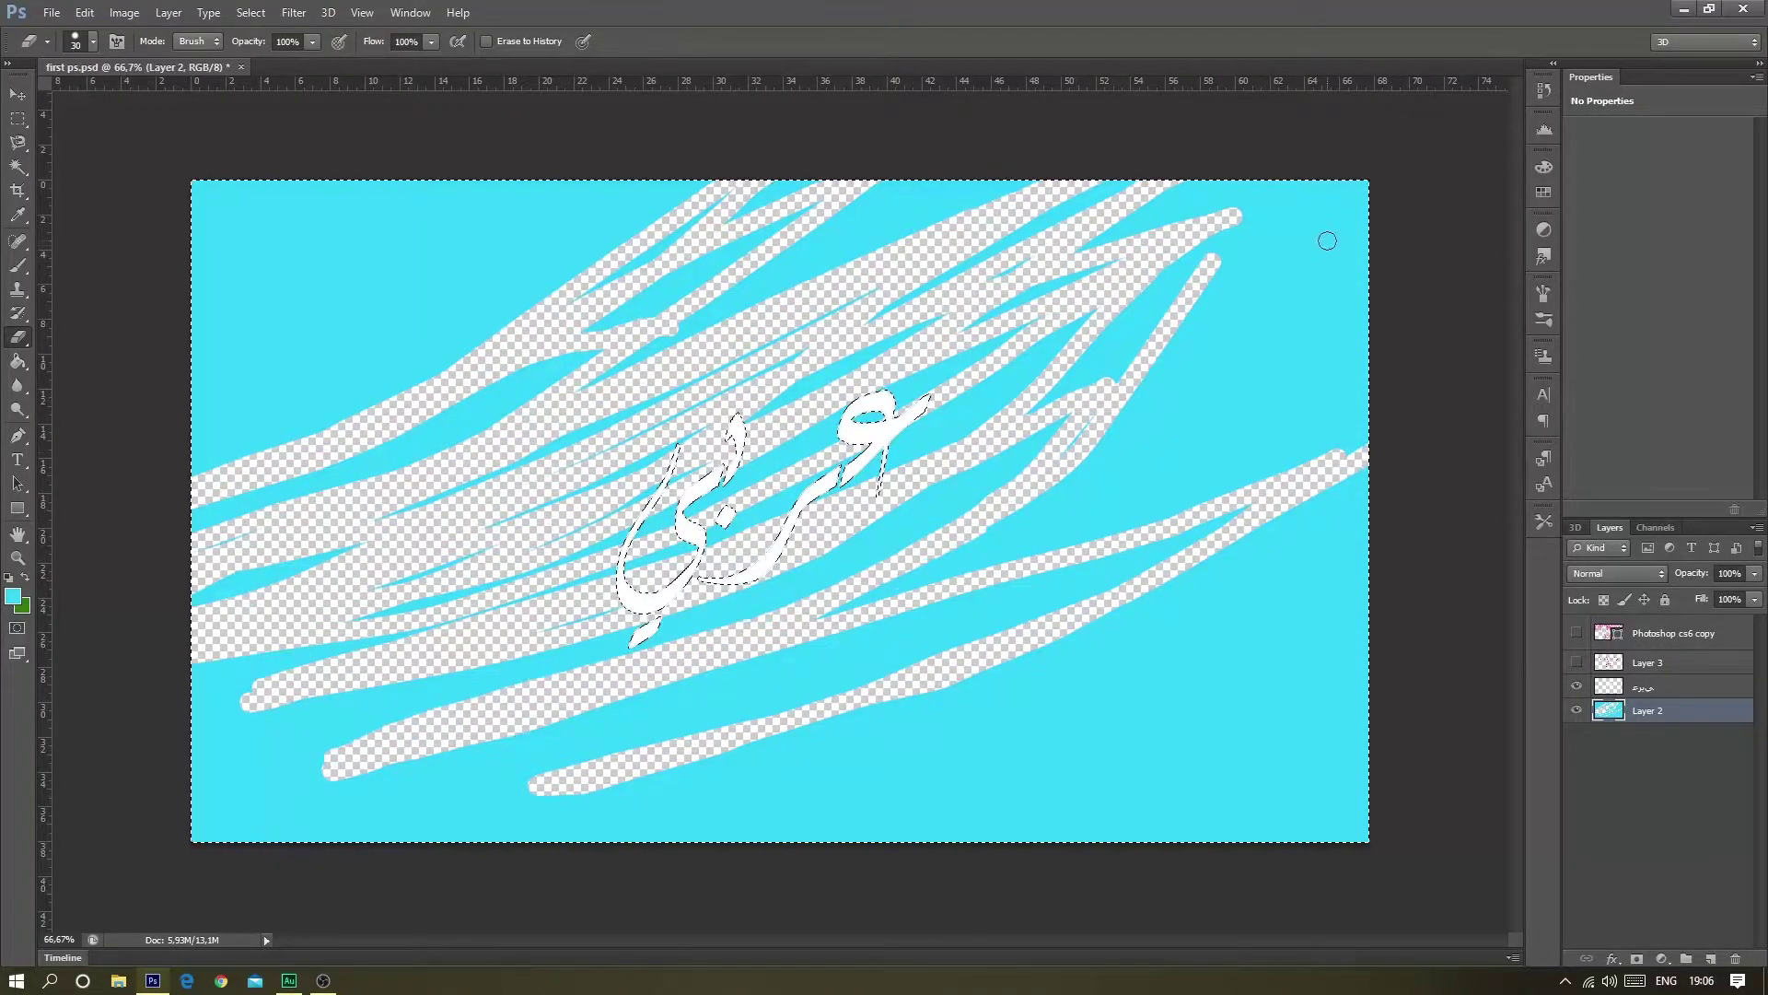
drag(1065, 434, 1215, 476)
drag(299, 566, 415, 532)
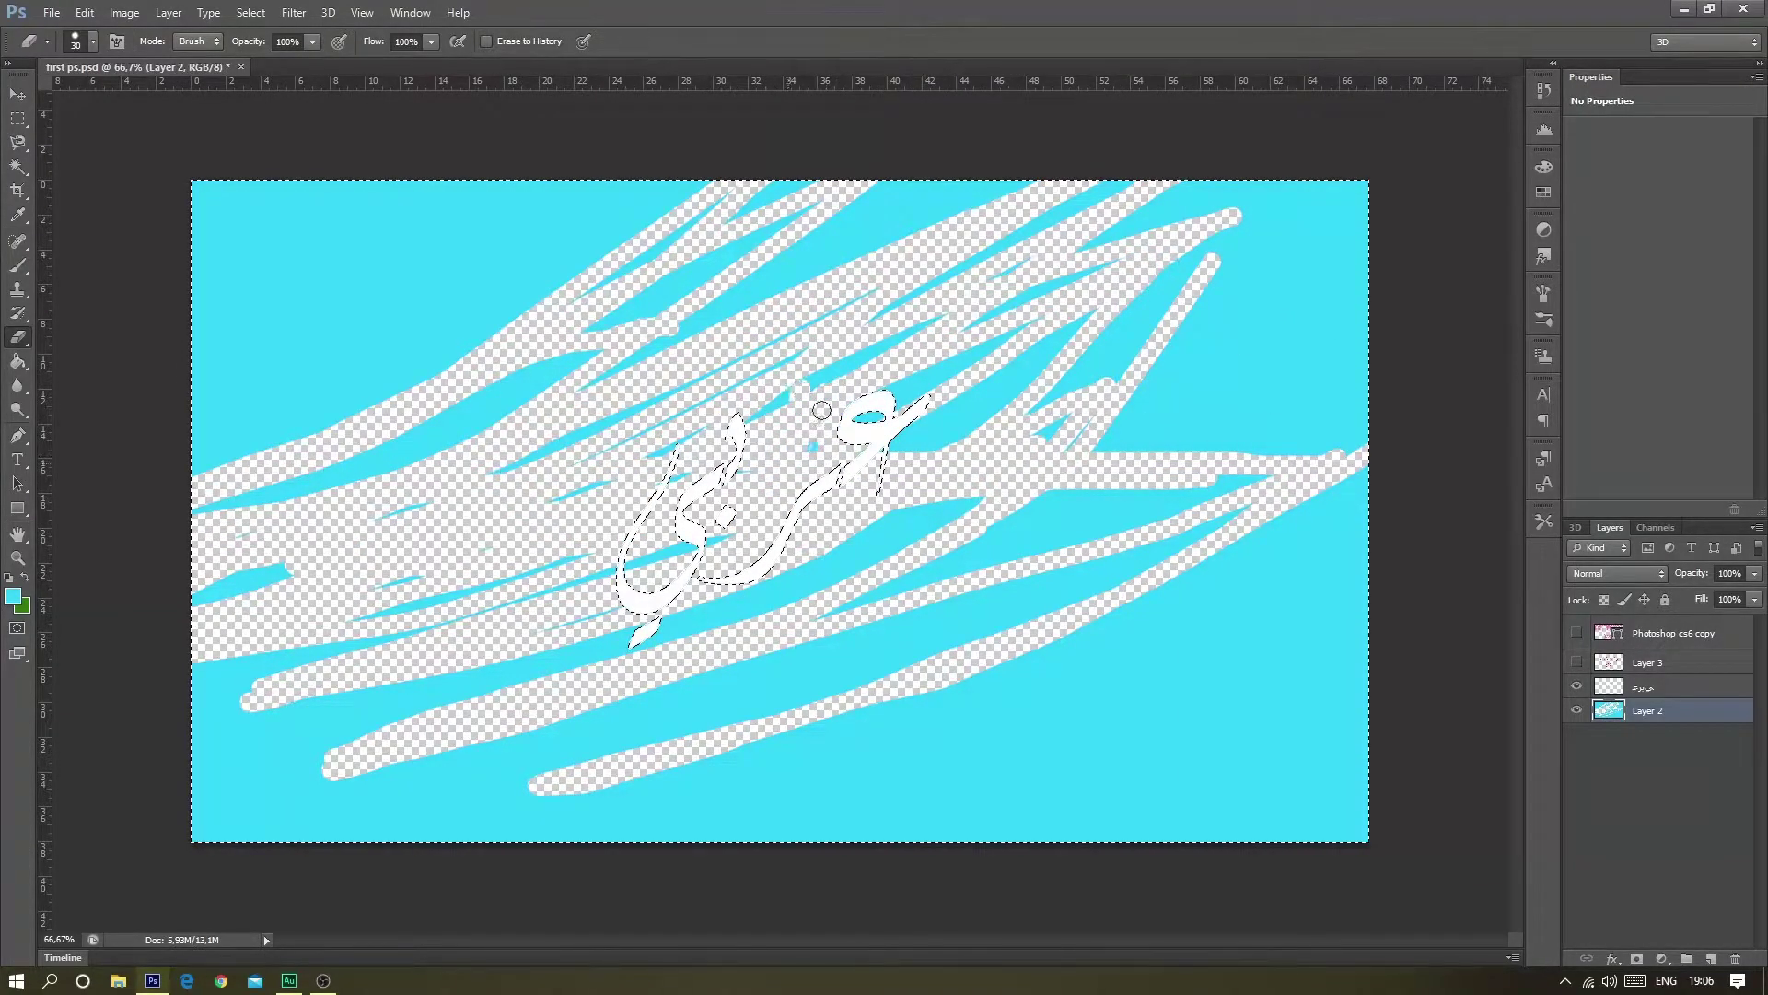
mouse_move(1009, 315)
mouse_down()
mouse_move(967, 359)
mouse_move(1106, 332)
mouse_move(916, 396)
mouse_up()
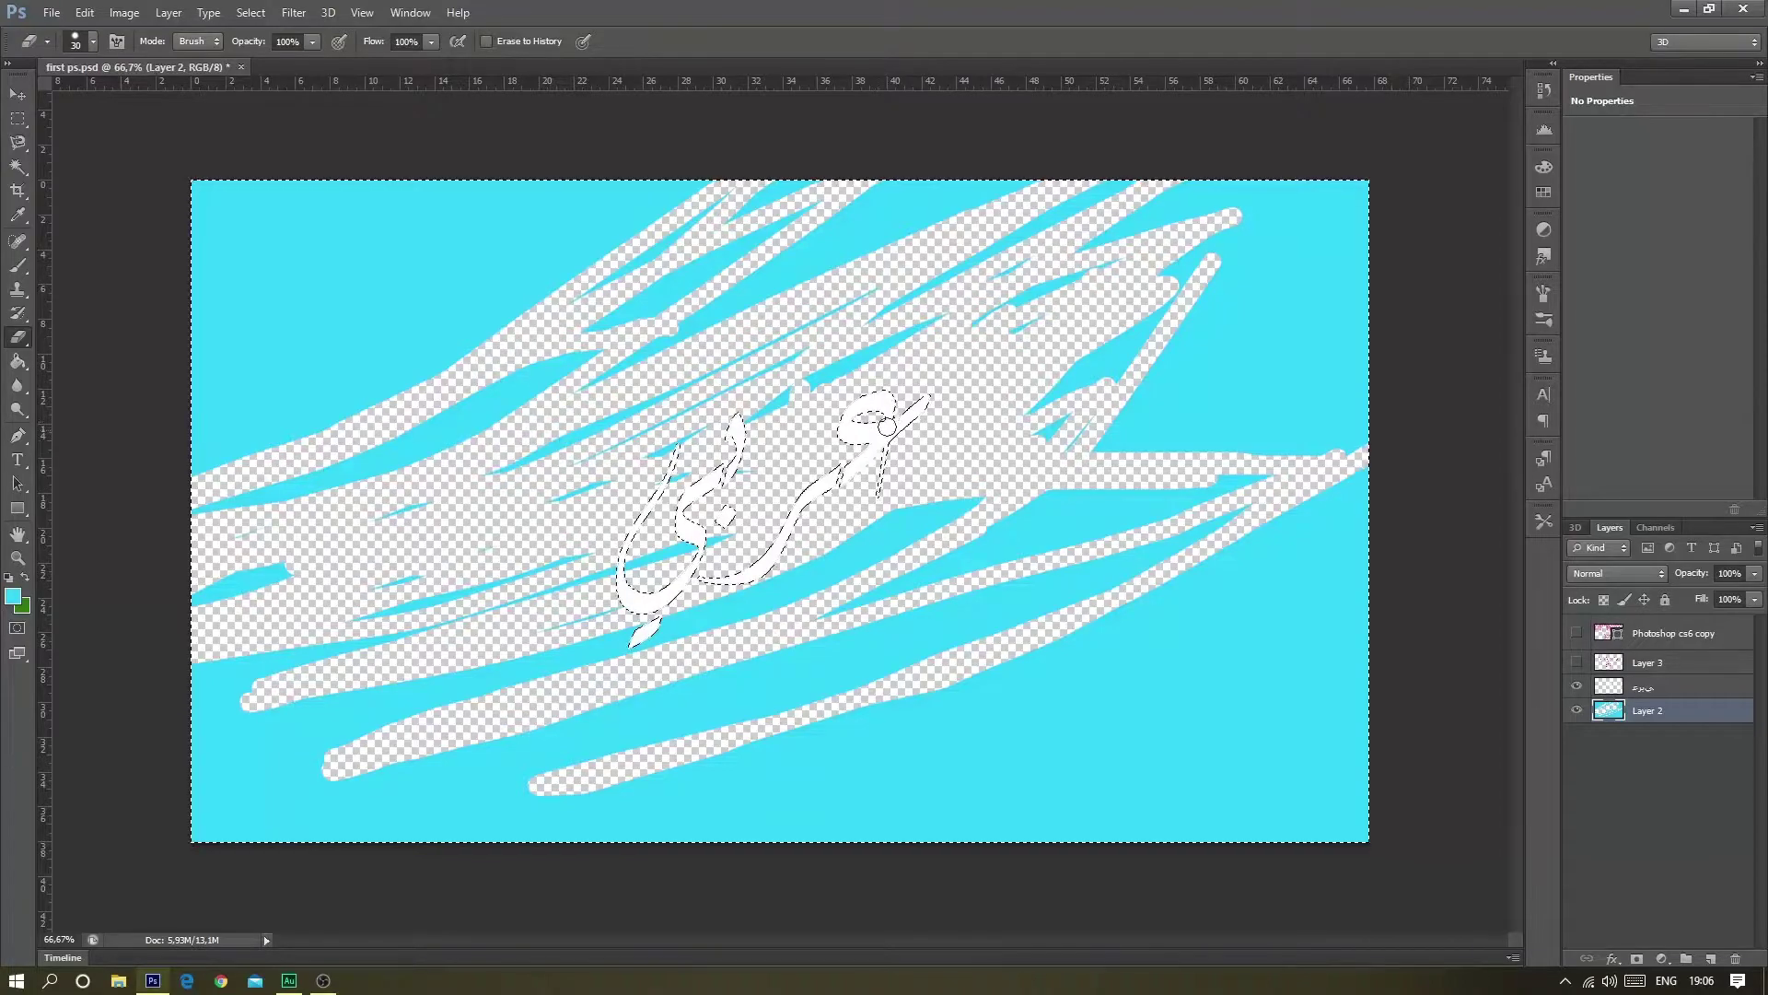
- Undo all the eraser strokes to restore the solid cyan background
click(245, 11)
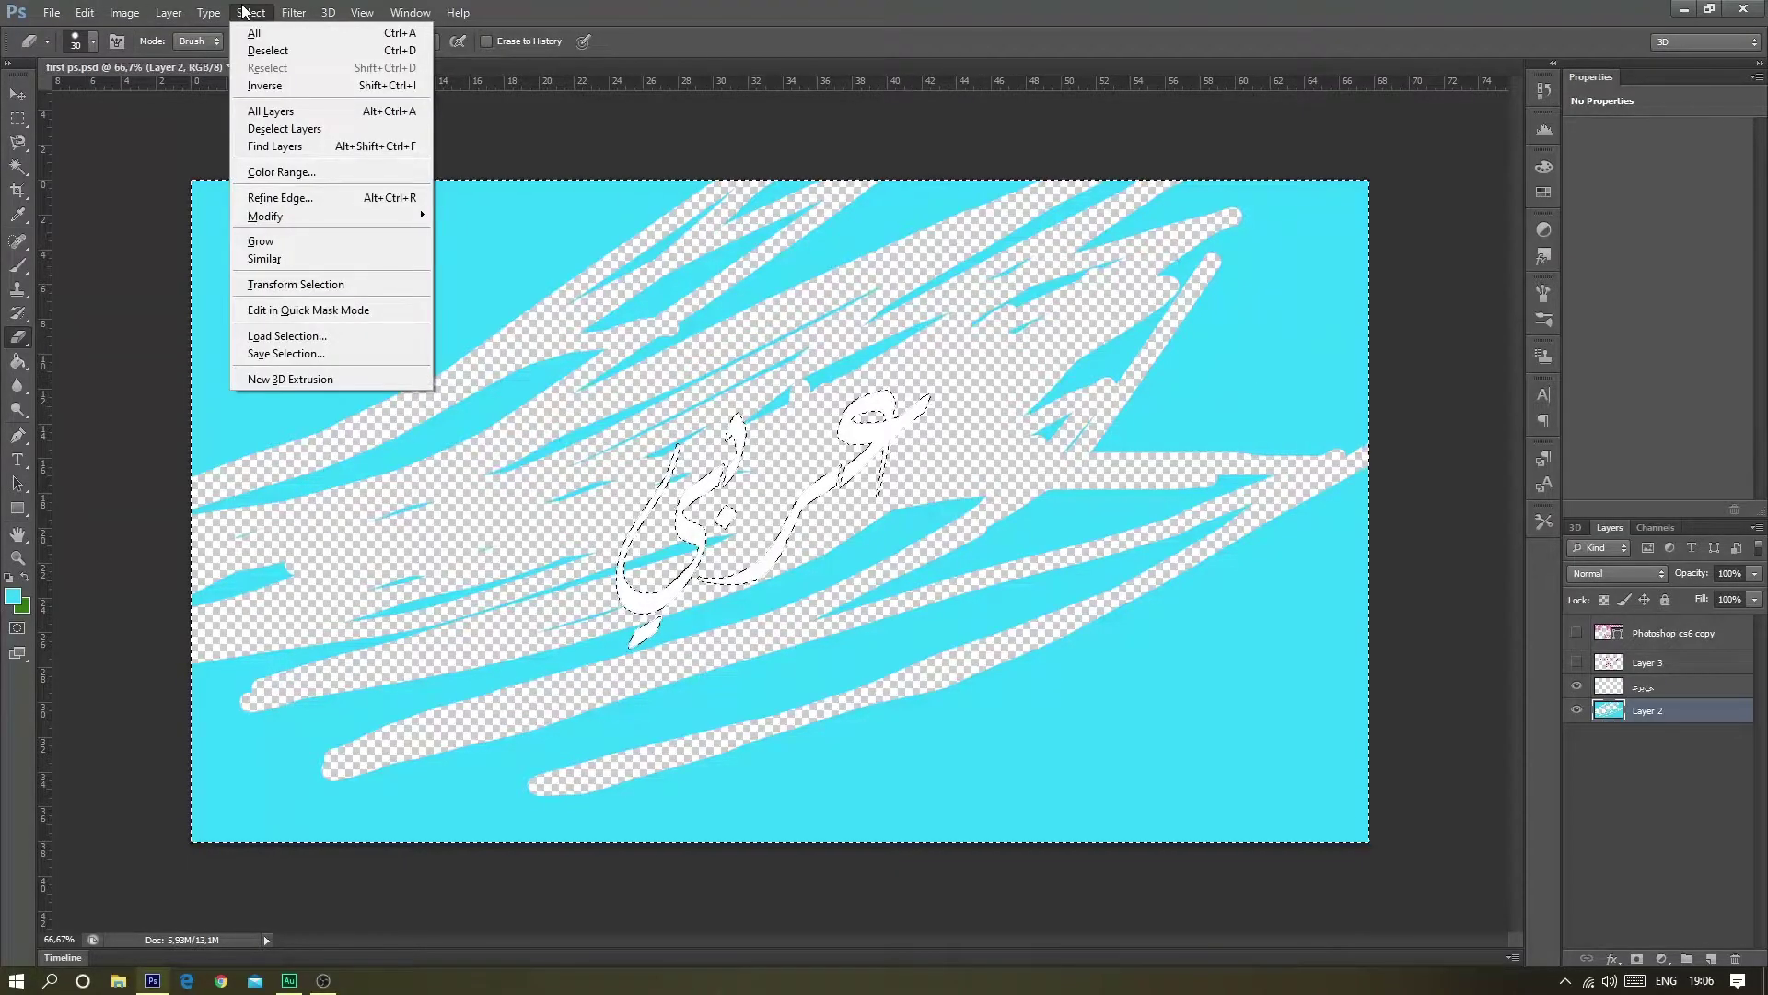
key(ctrl+shift+z)
key(ctrl+shift+z)
key(ctrl+shift+z)
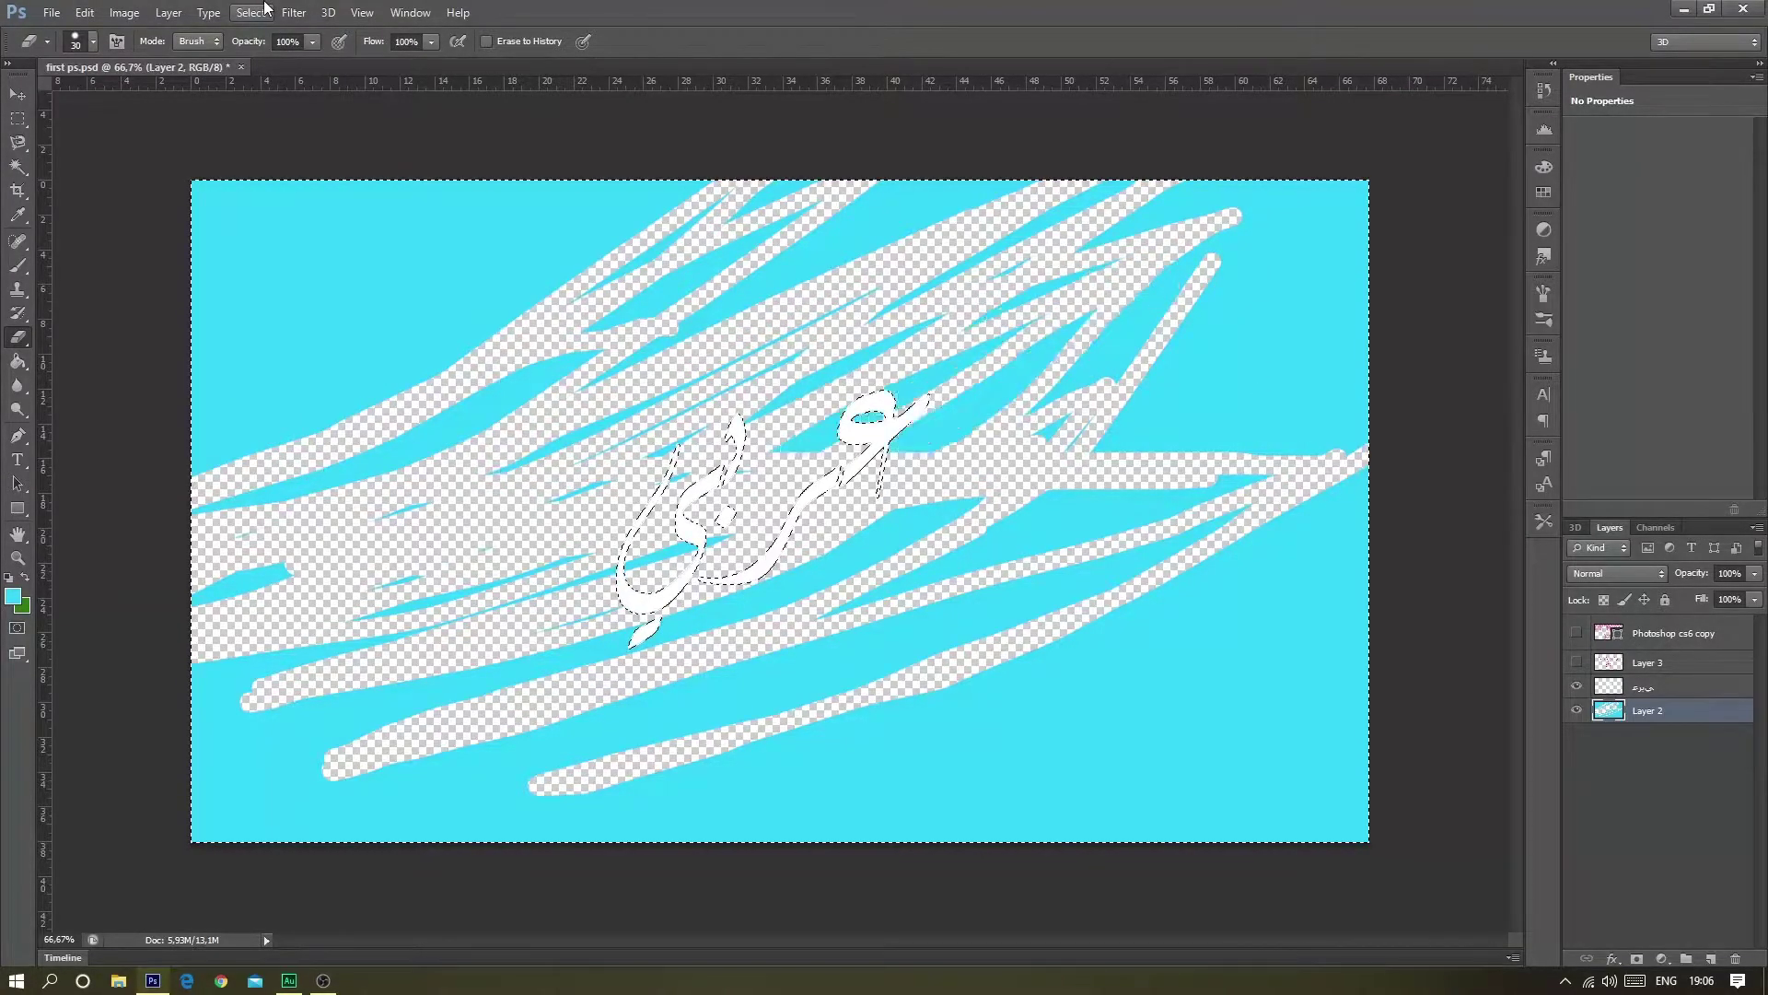
key(ctrl+shift+z)
key(ctrl+shift+z)
key(ctrl+alt+z)
key(ctrl+alt+z)
key(ctrl+alt+z)
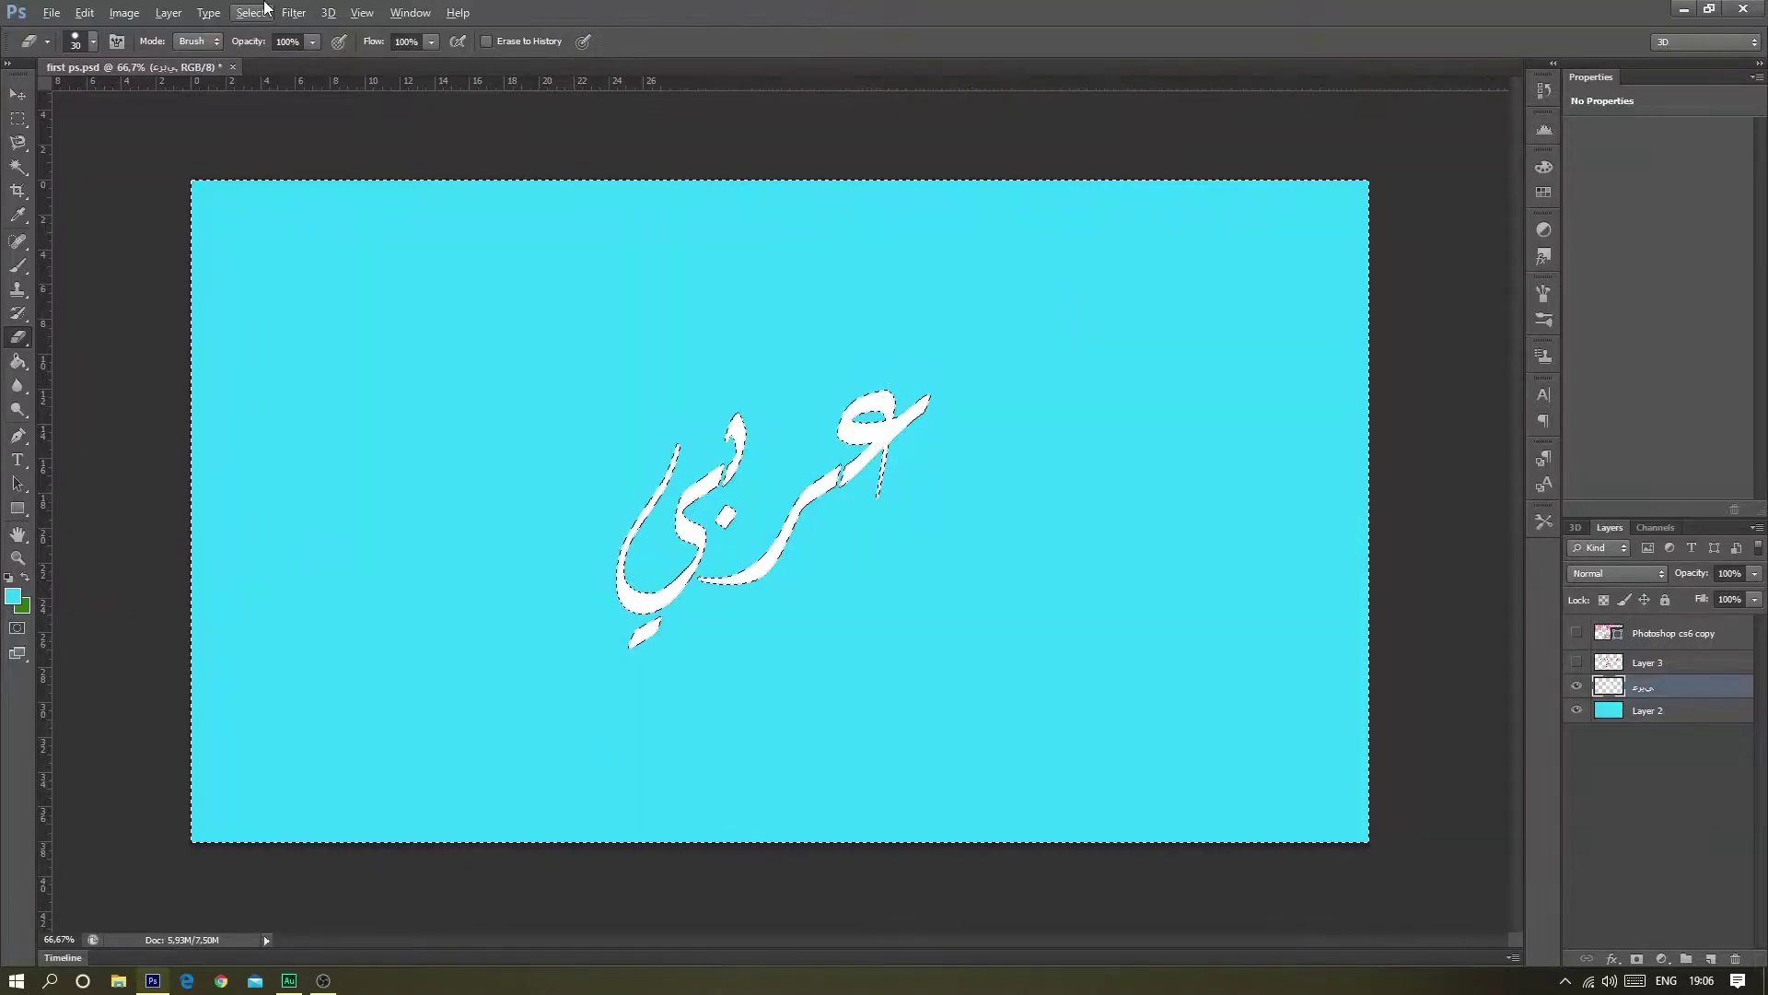
- Clear the colour-range selection and target the Arabic text layer
click(244, 12)
click(267, 49)
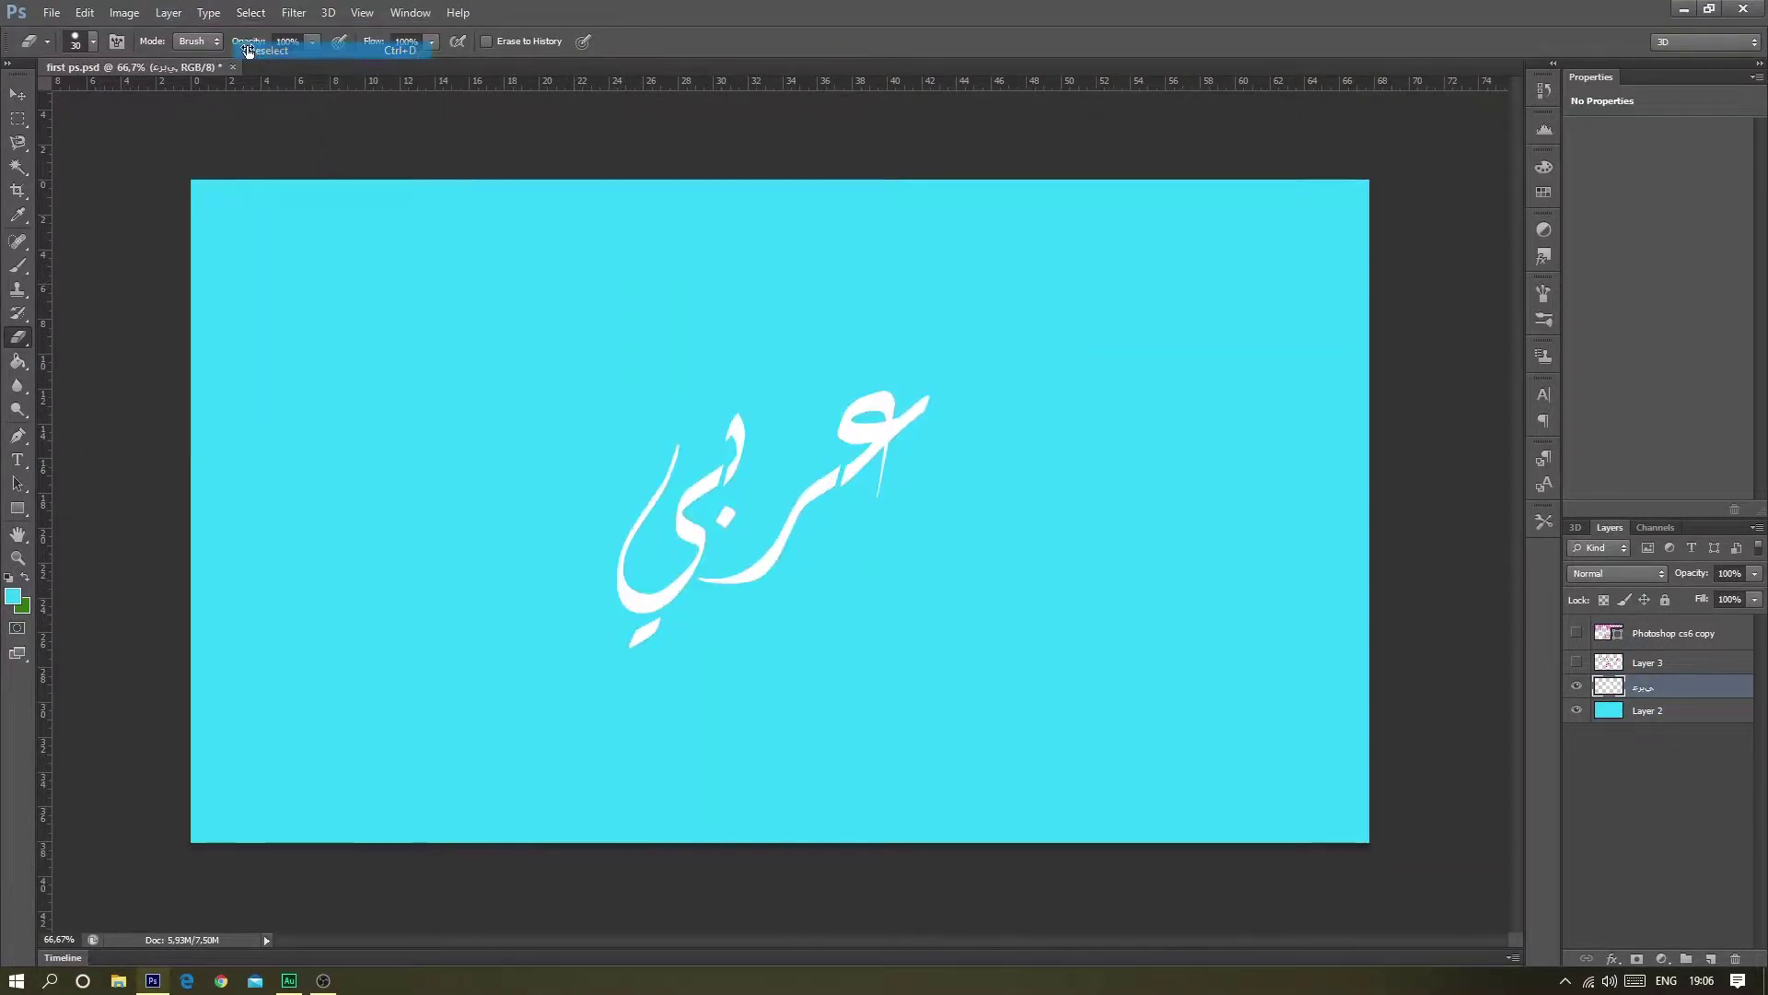
click(246, 11)
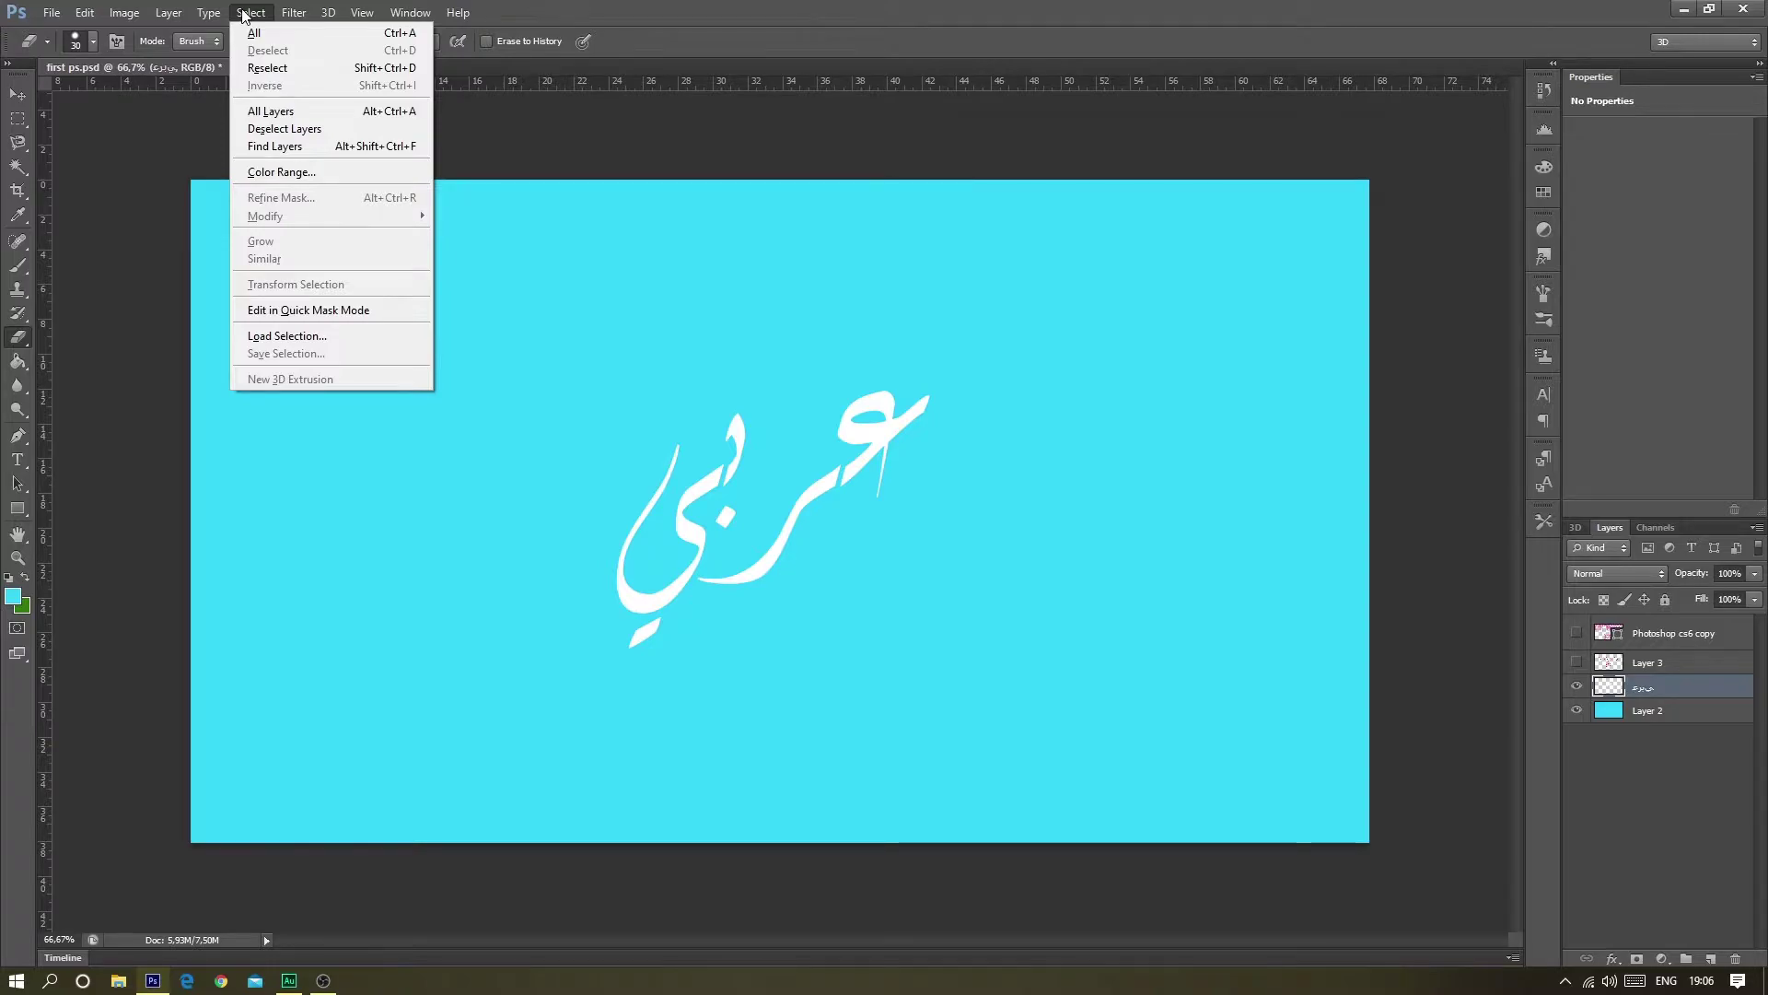
click(1645, 720)
click(1645, 720)
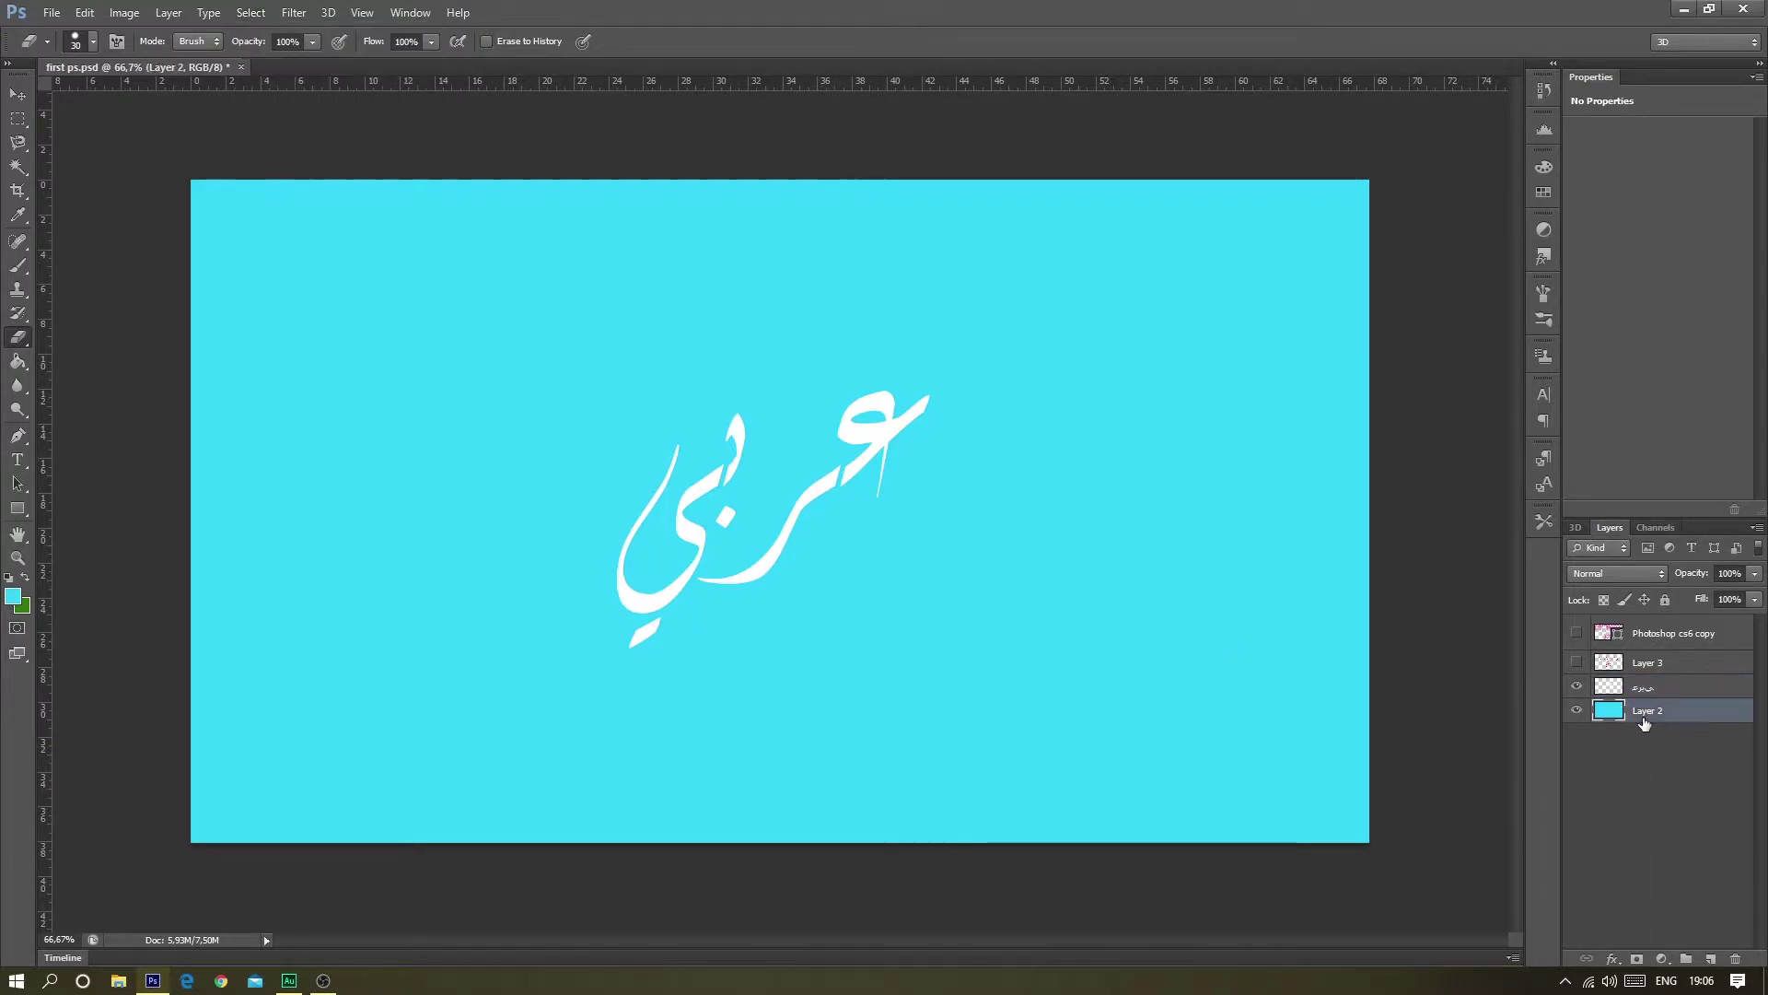
click(245, 12)
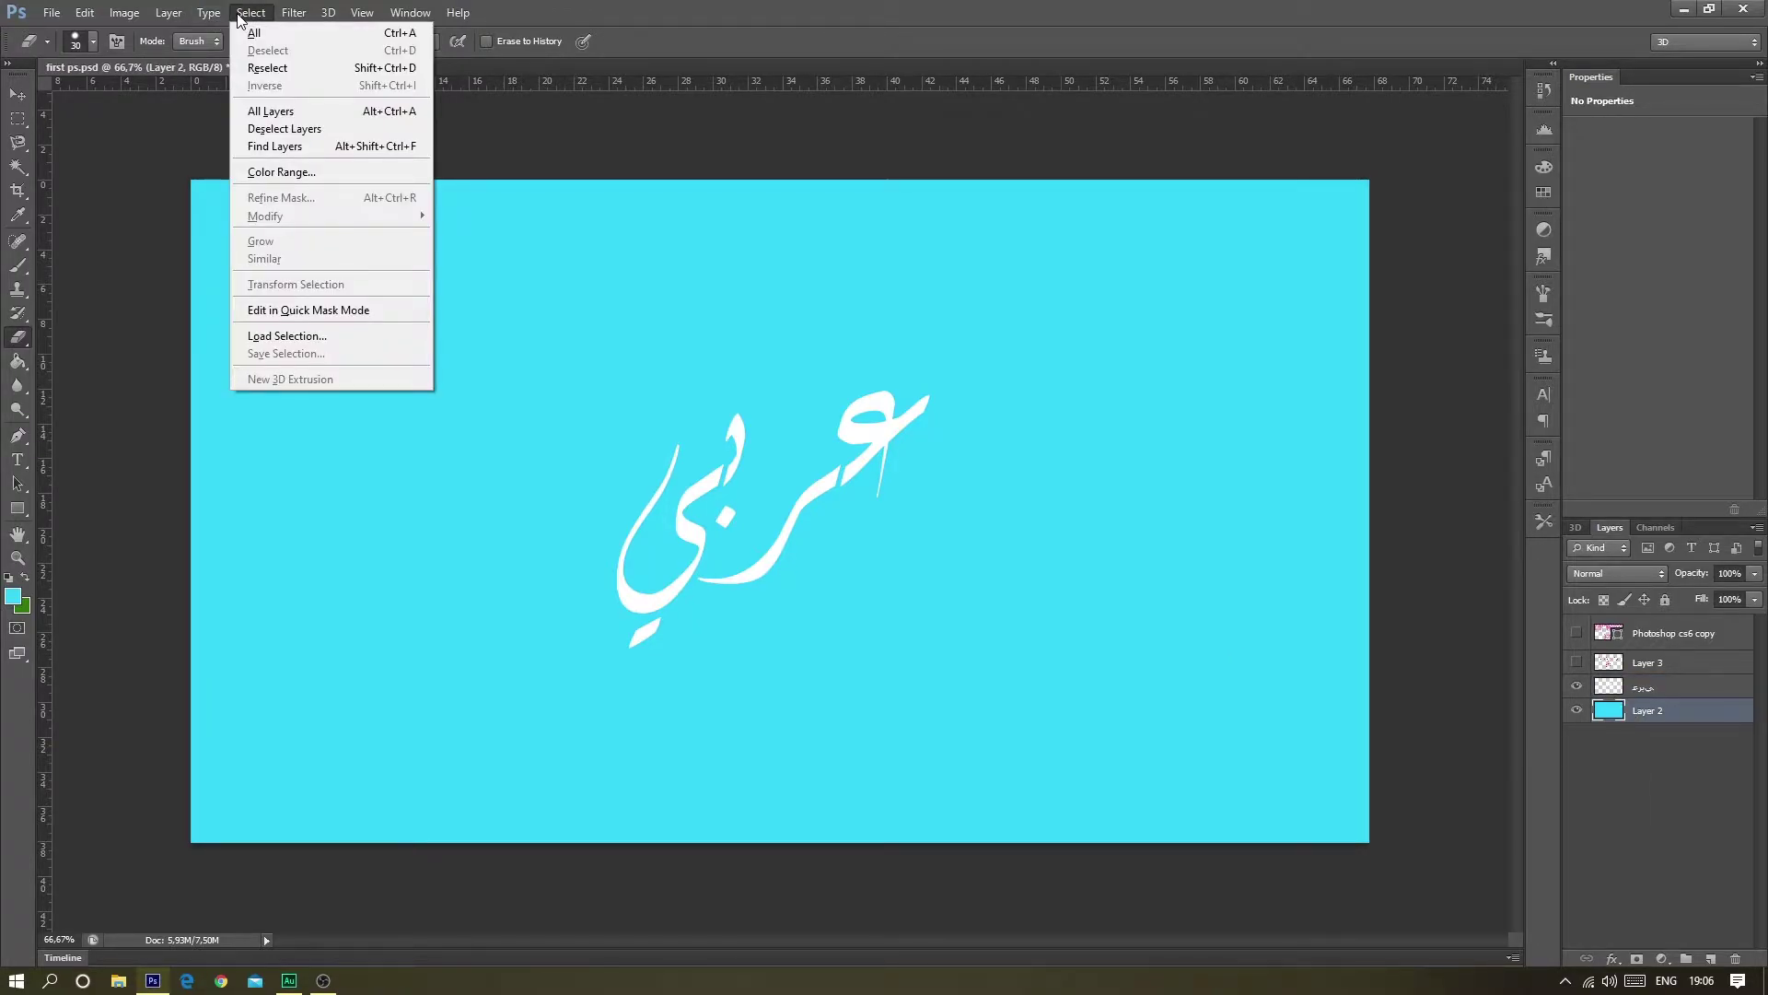
click(1658, 687)
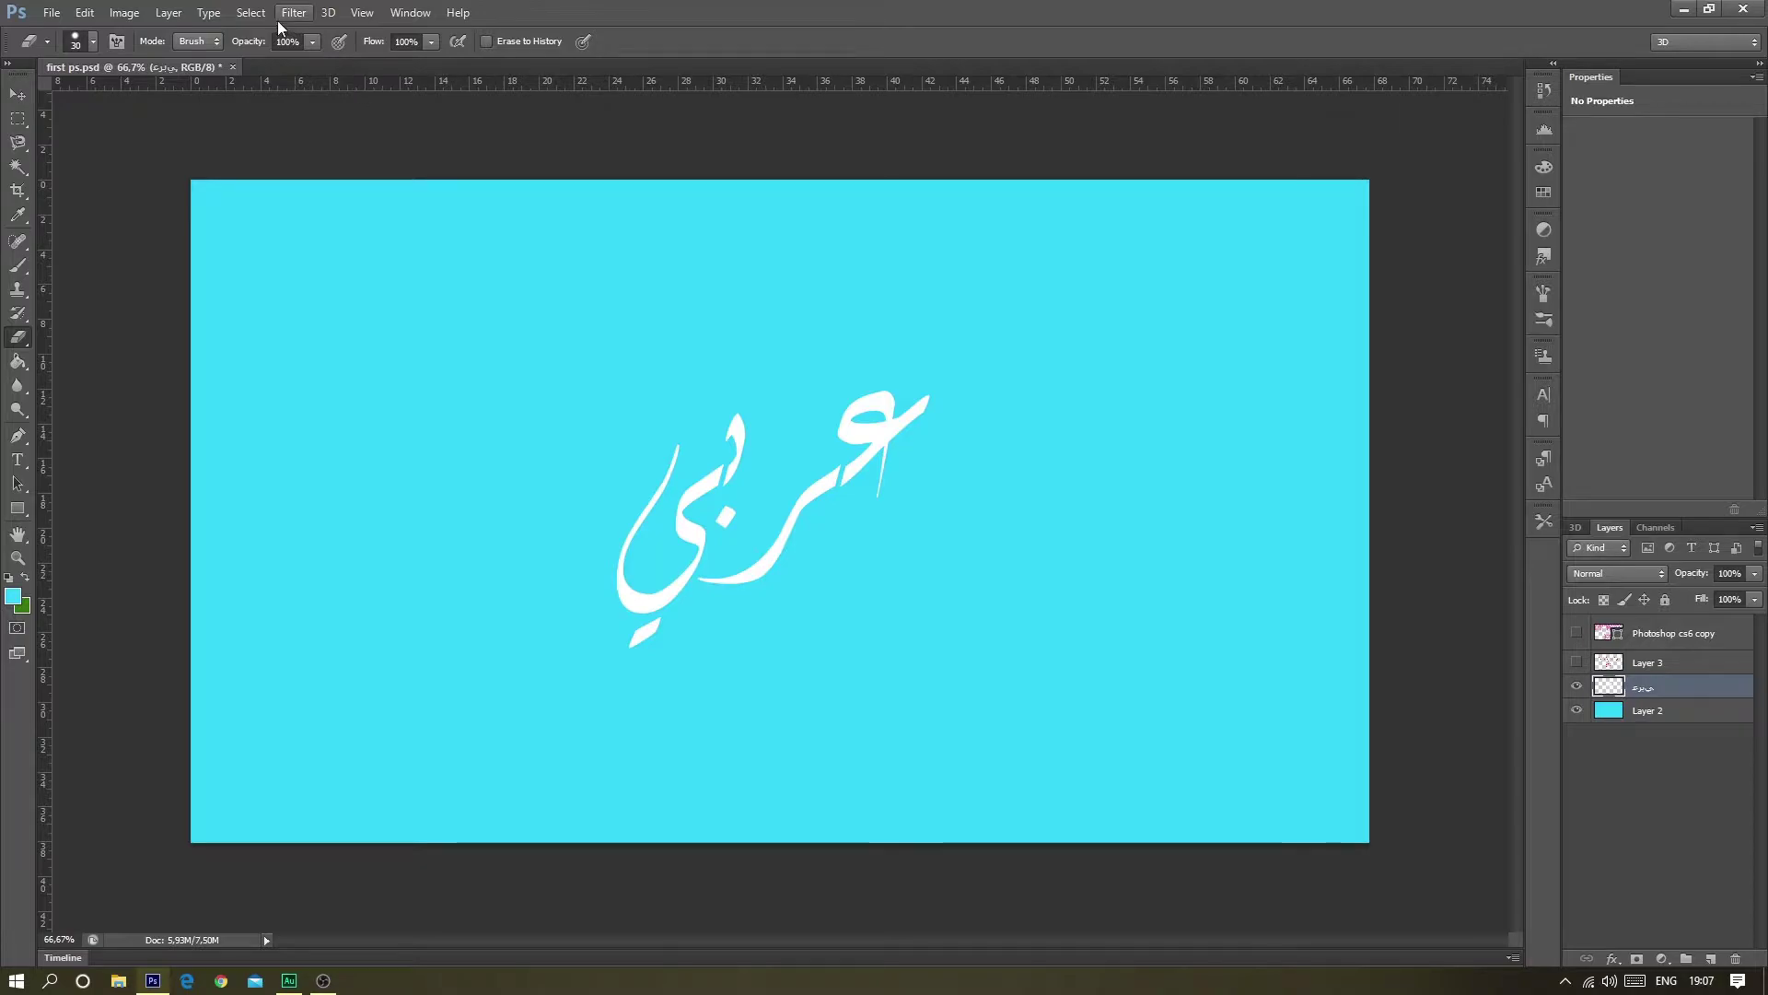
- Set the Layers panel filter to search layers by Name with Find Layers
click(247, 13)
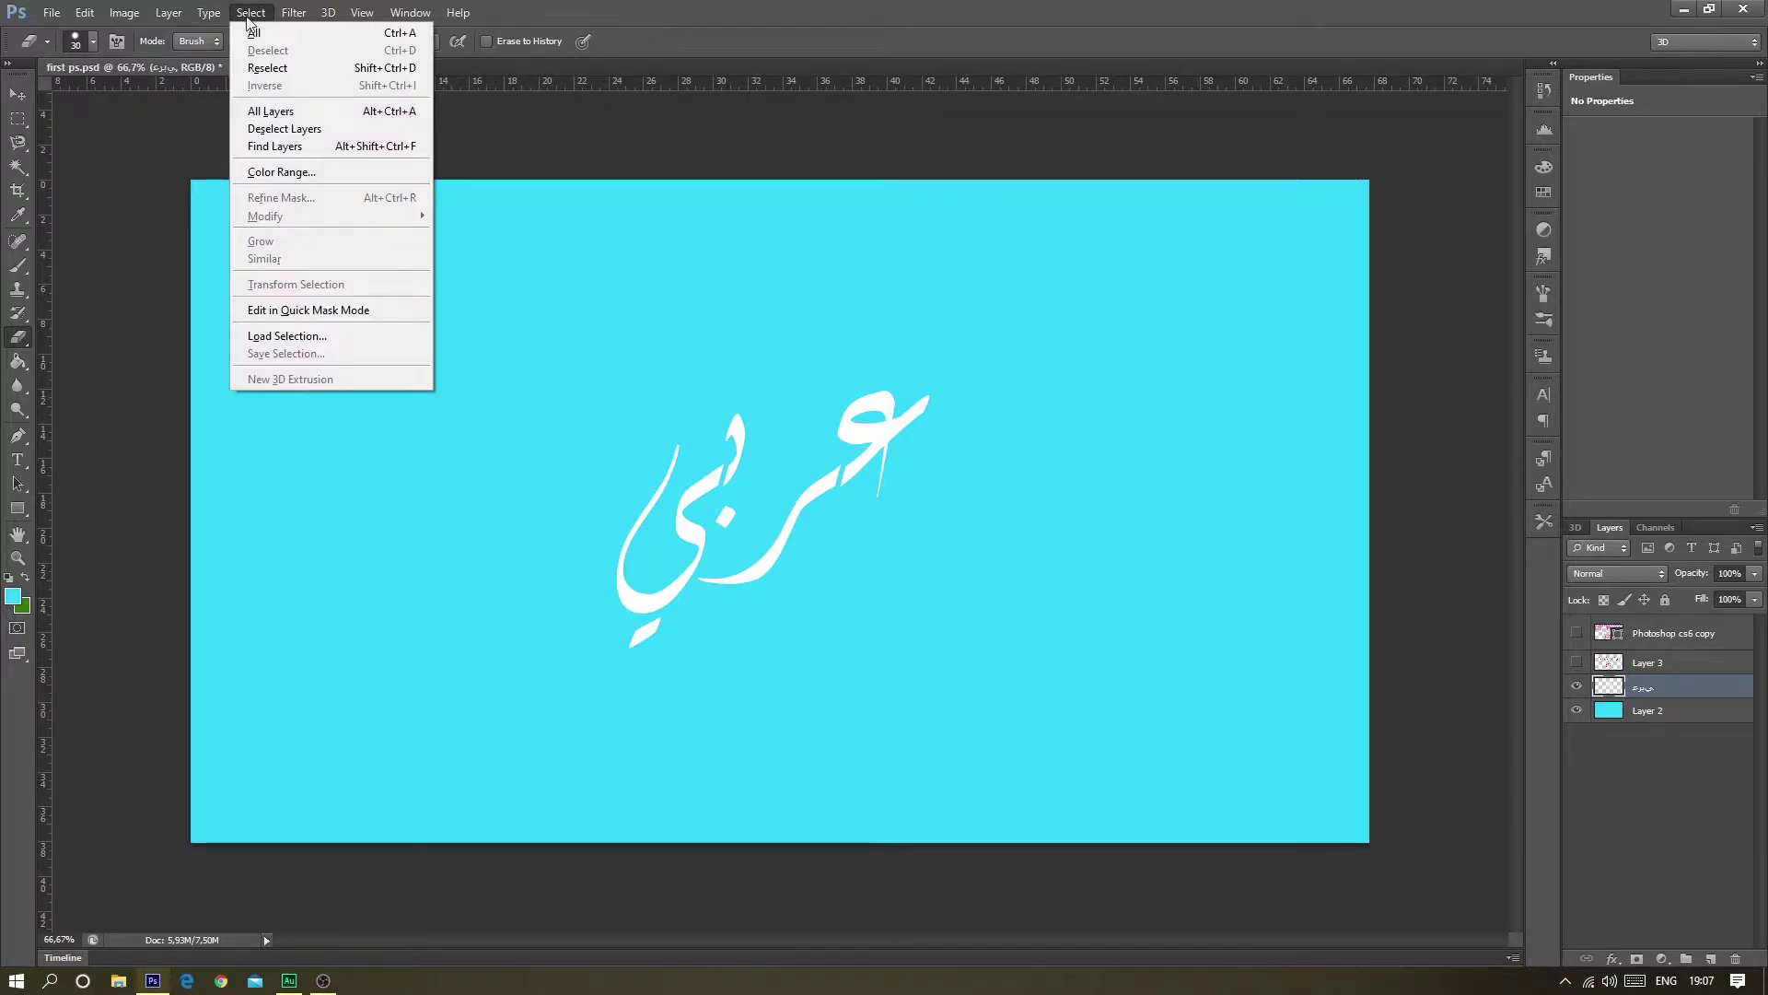
click(309, 145)
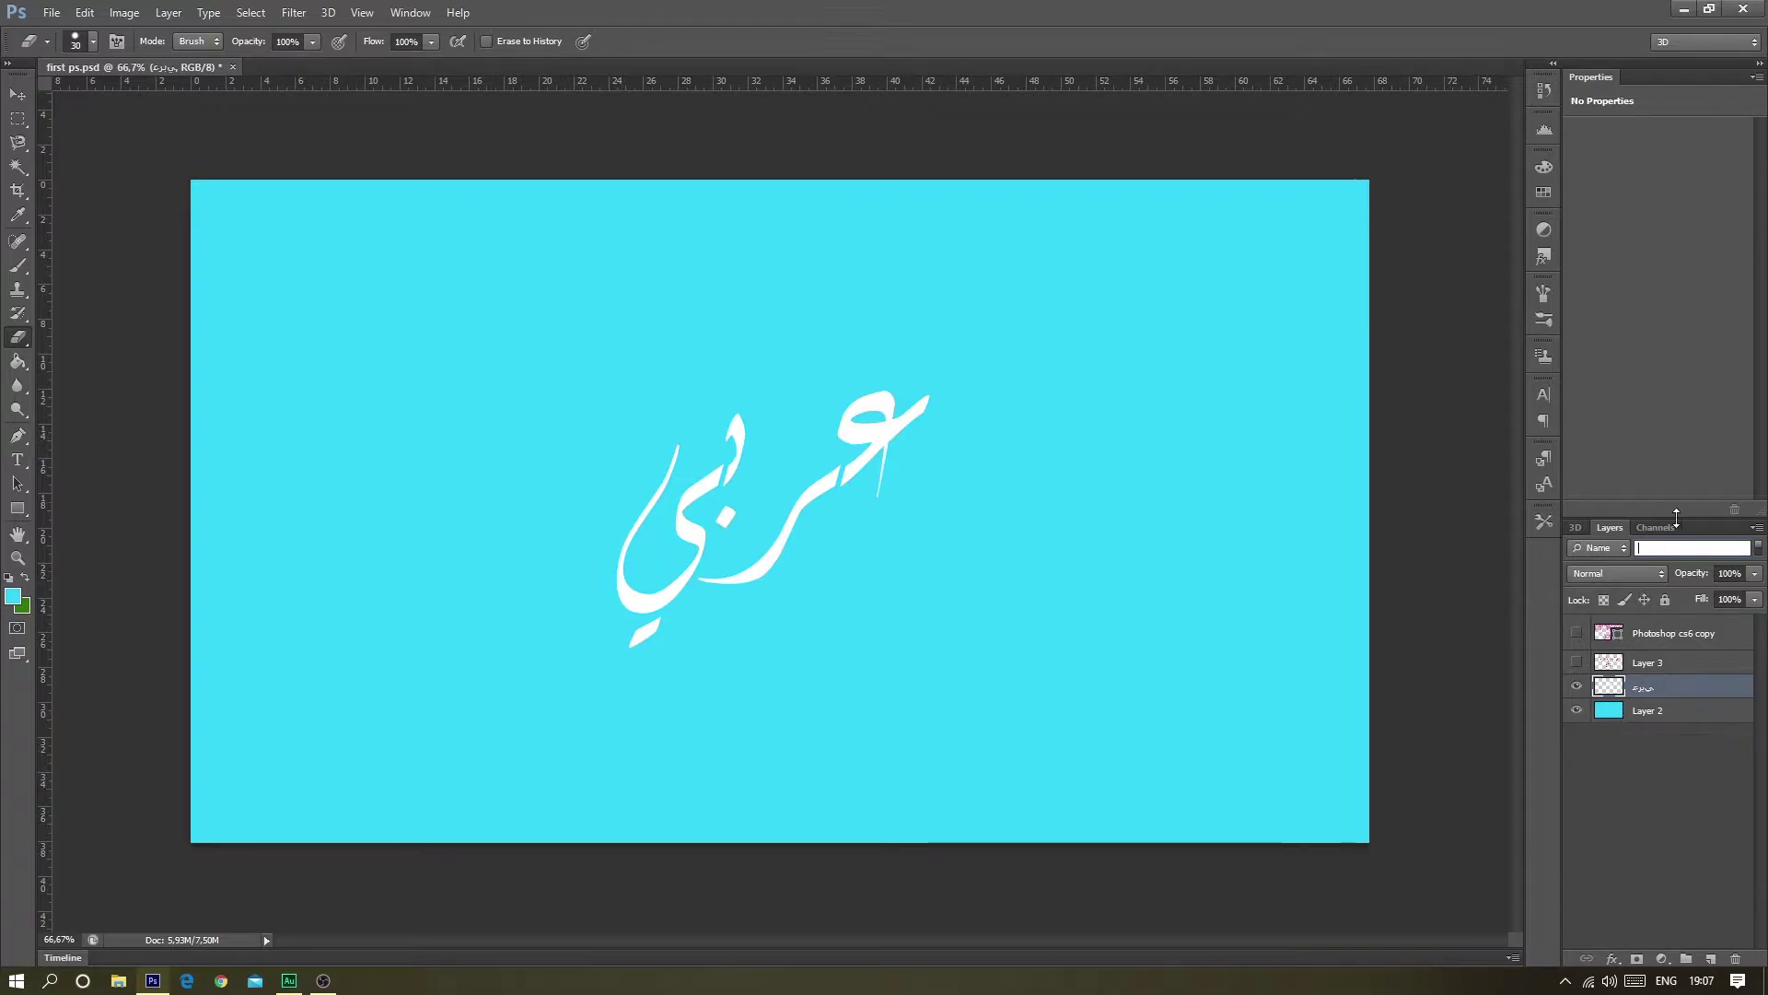
key(Escape)
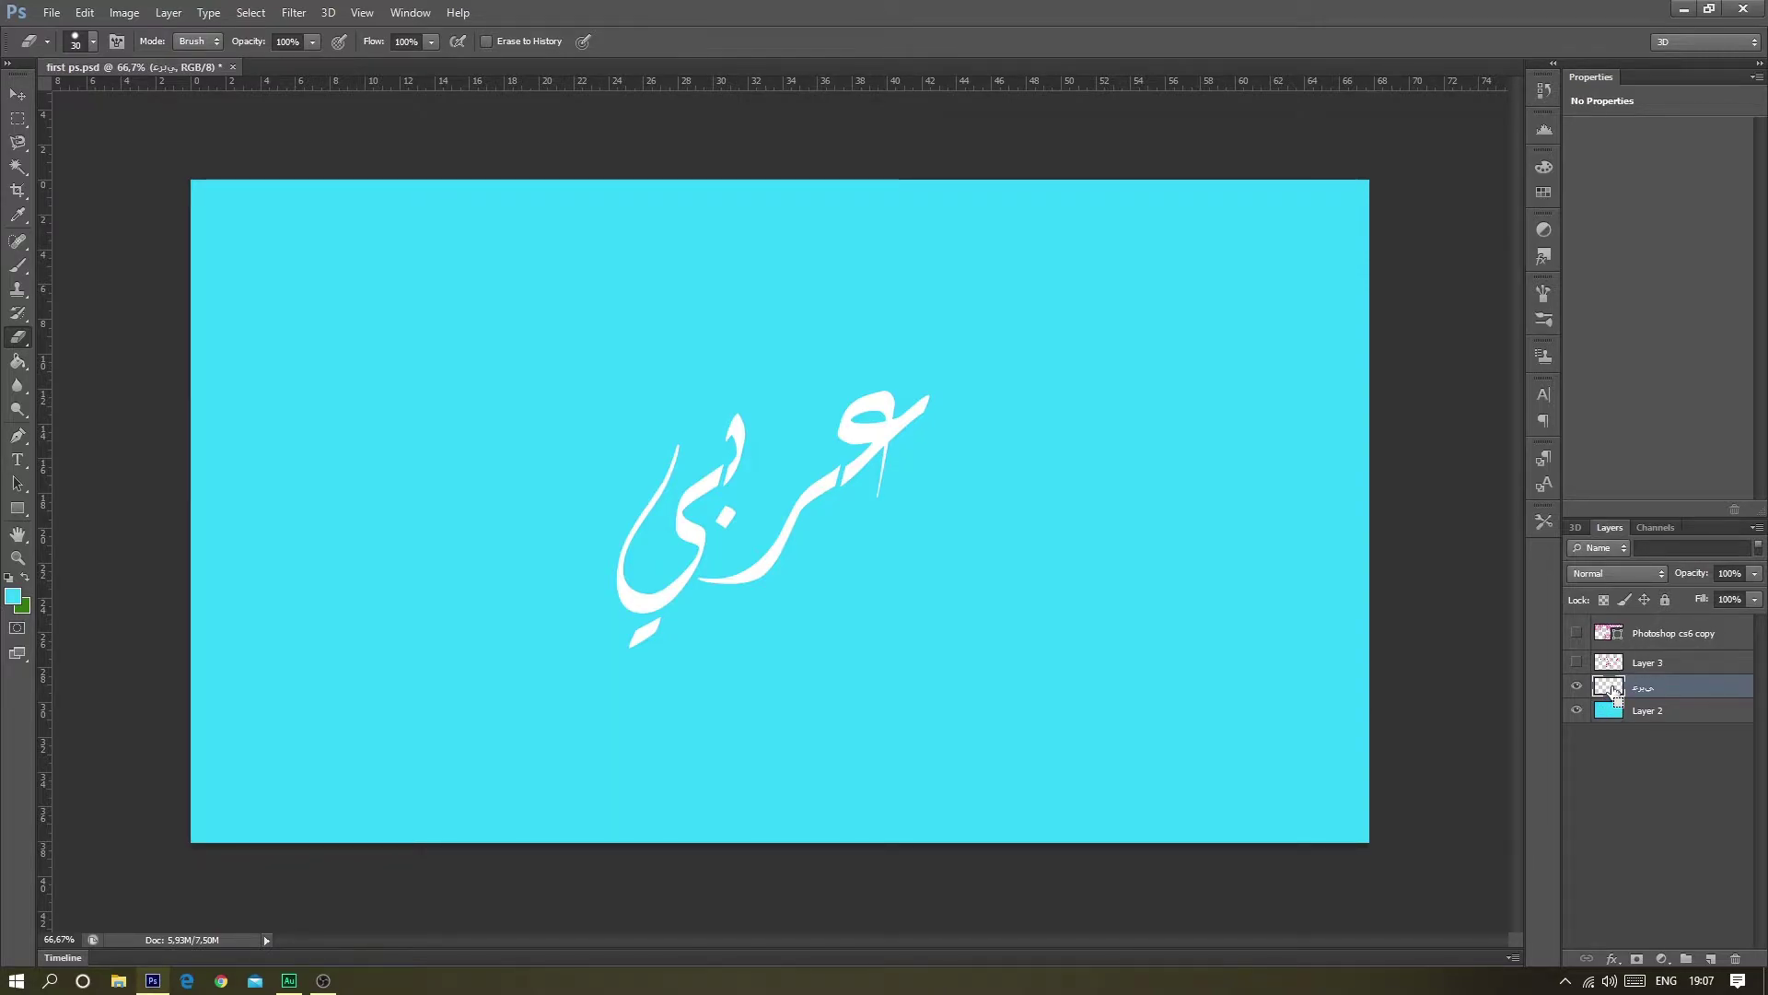
- Show Layer 3 and load layer shapes, ending on the PHOTOSHOP CS6 lettering outline
ctrl+click(1614, 691)
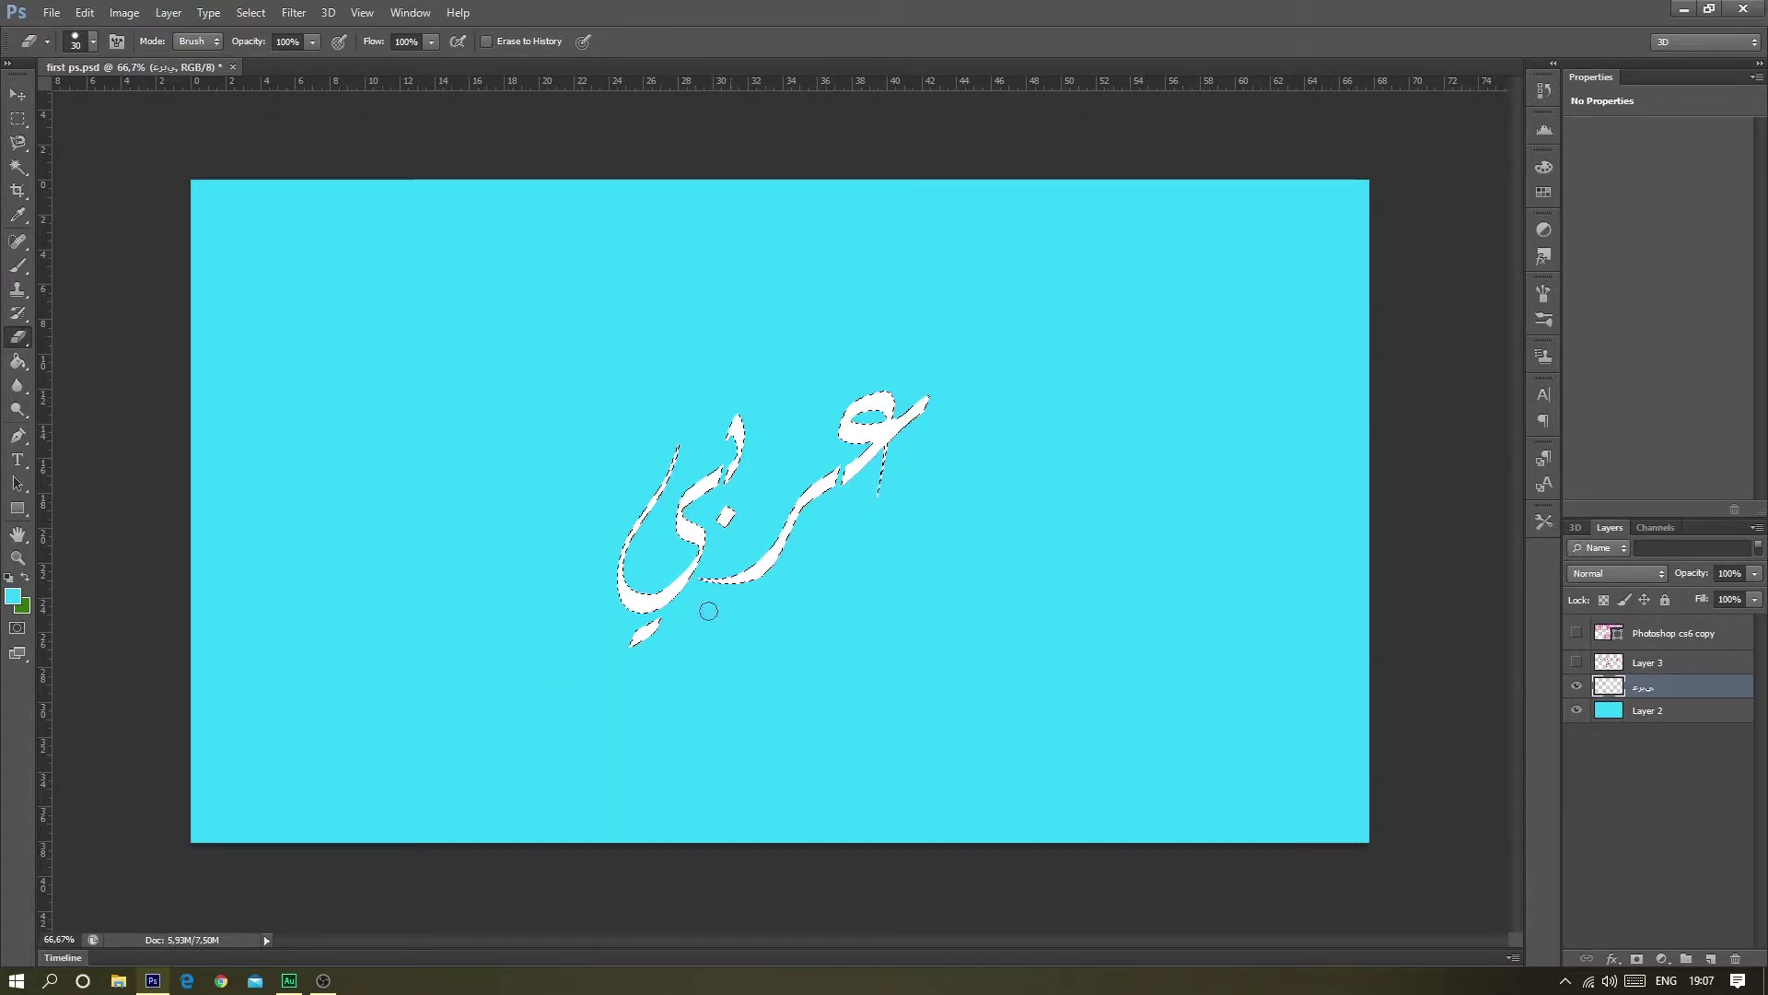
click(1578, 661)
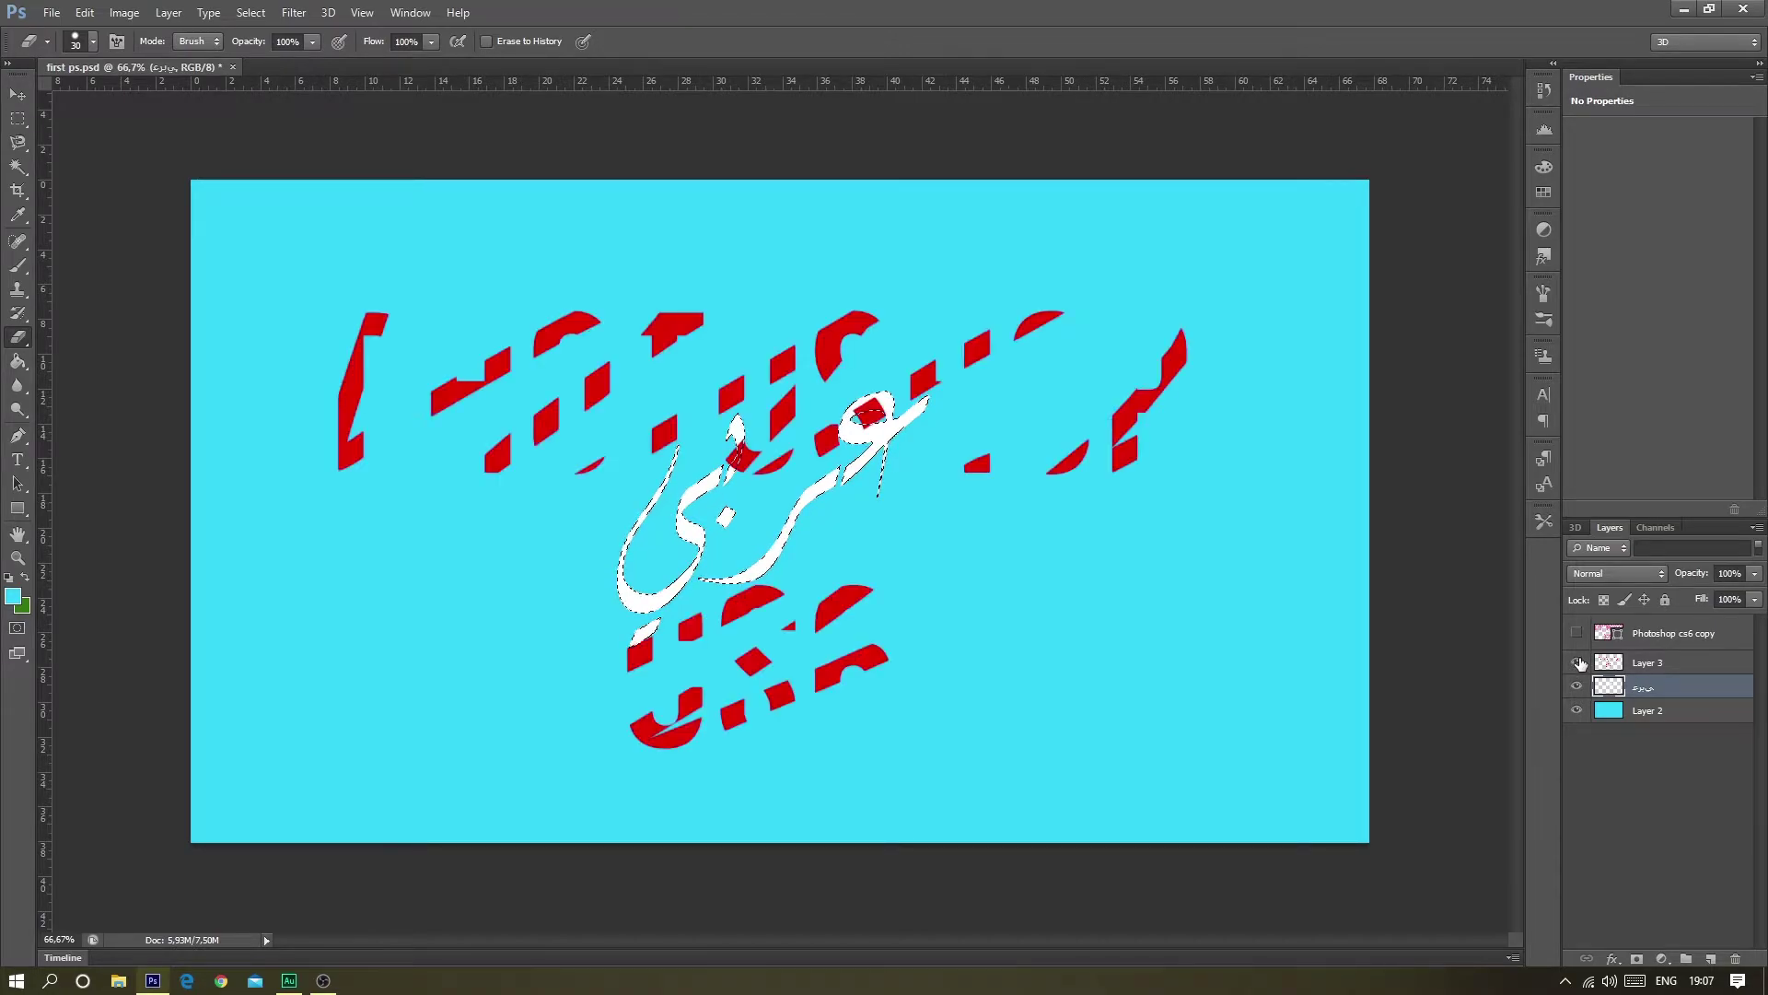
ctrl+click(1613, 670)
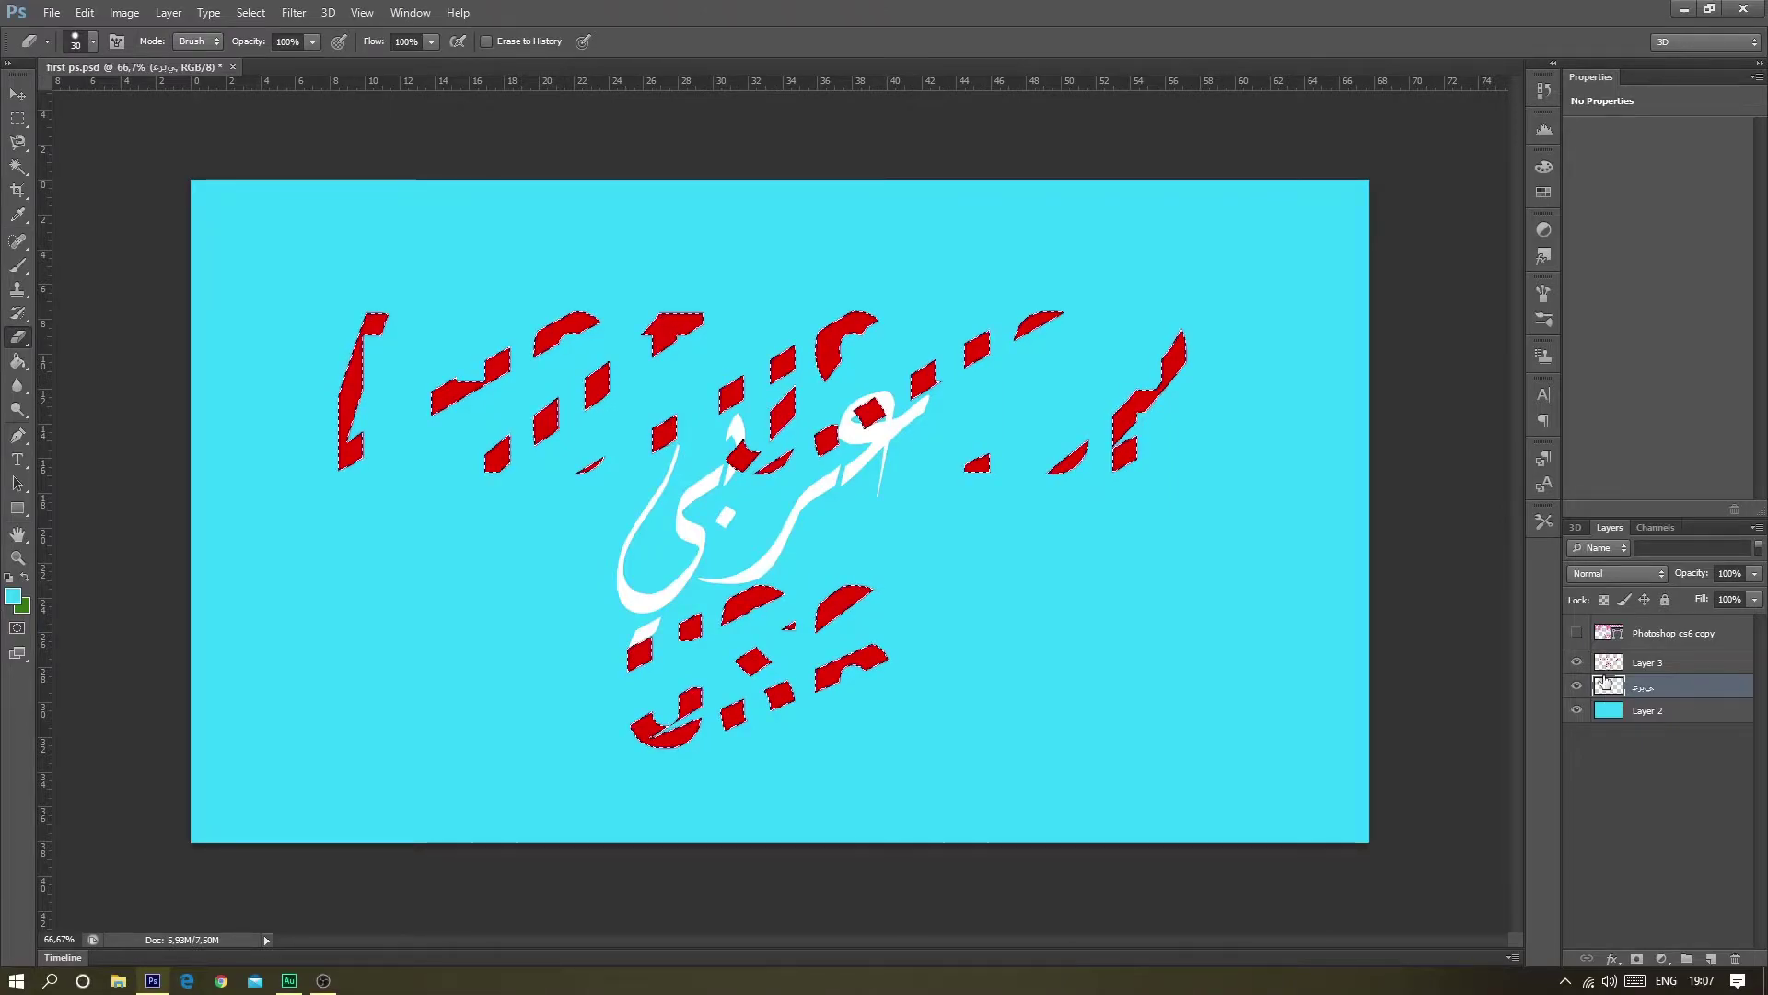
ctrl+click(1608, 686)
ctrl+click(1613, 717)
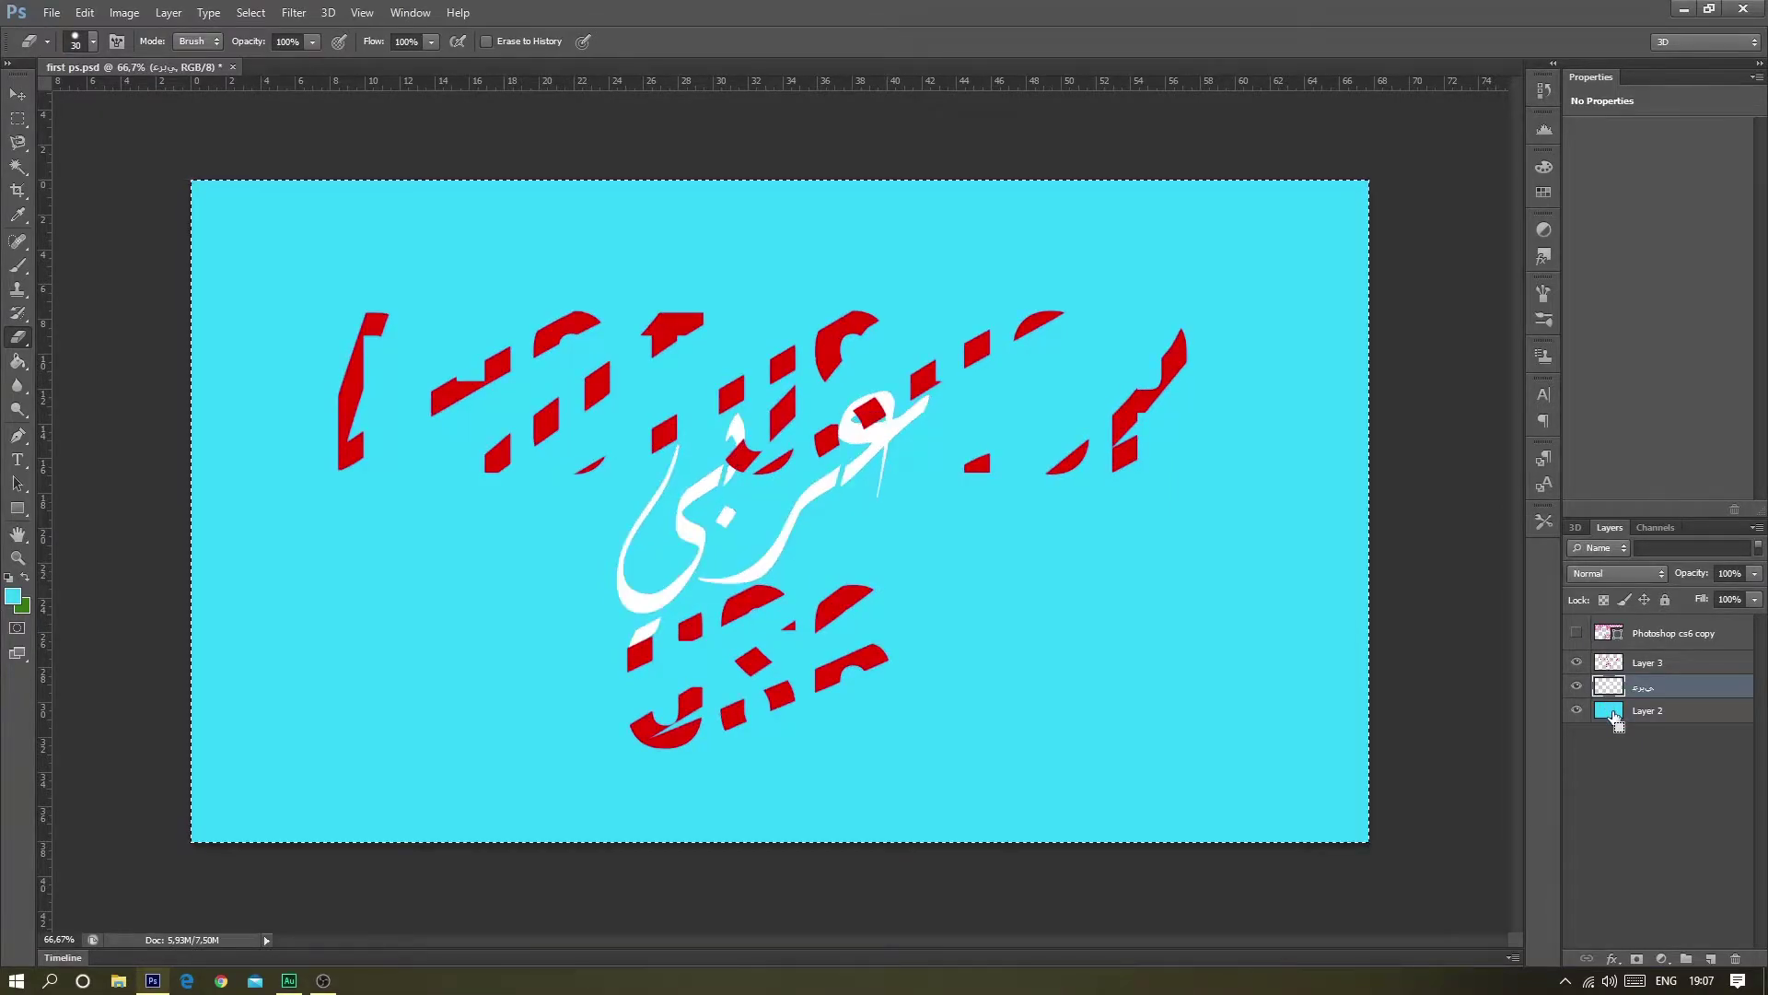
ctrl+click(1610, 636)
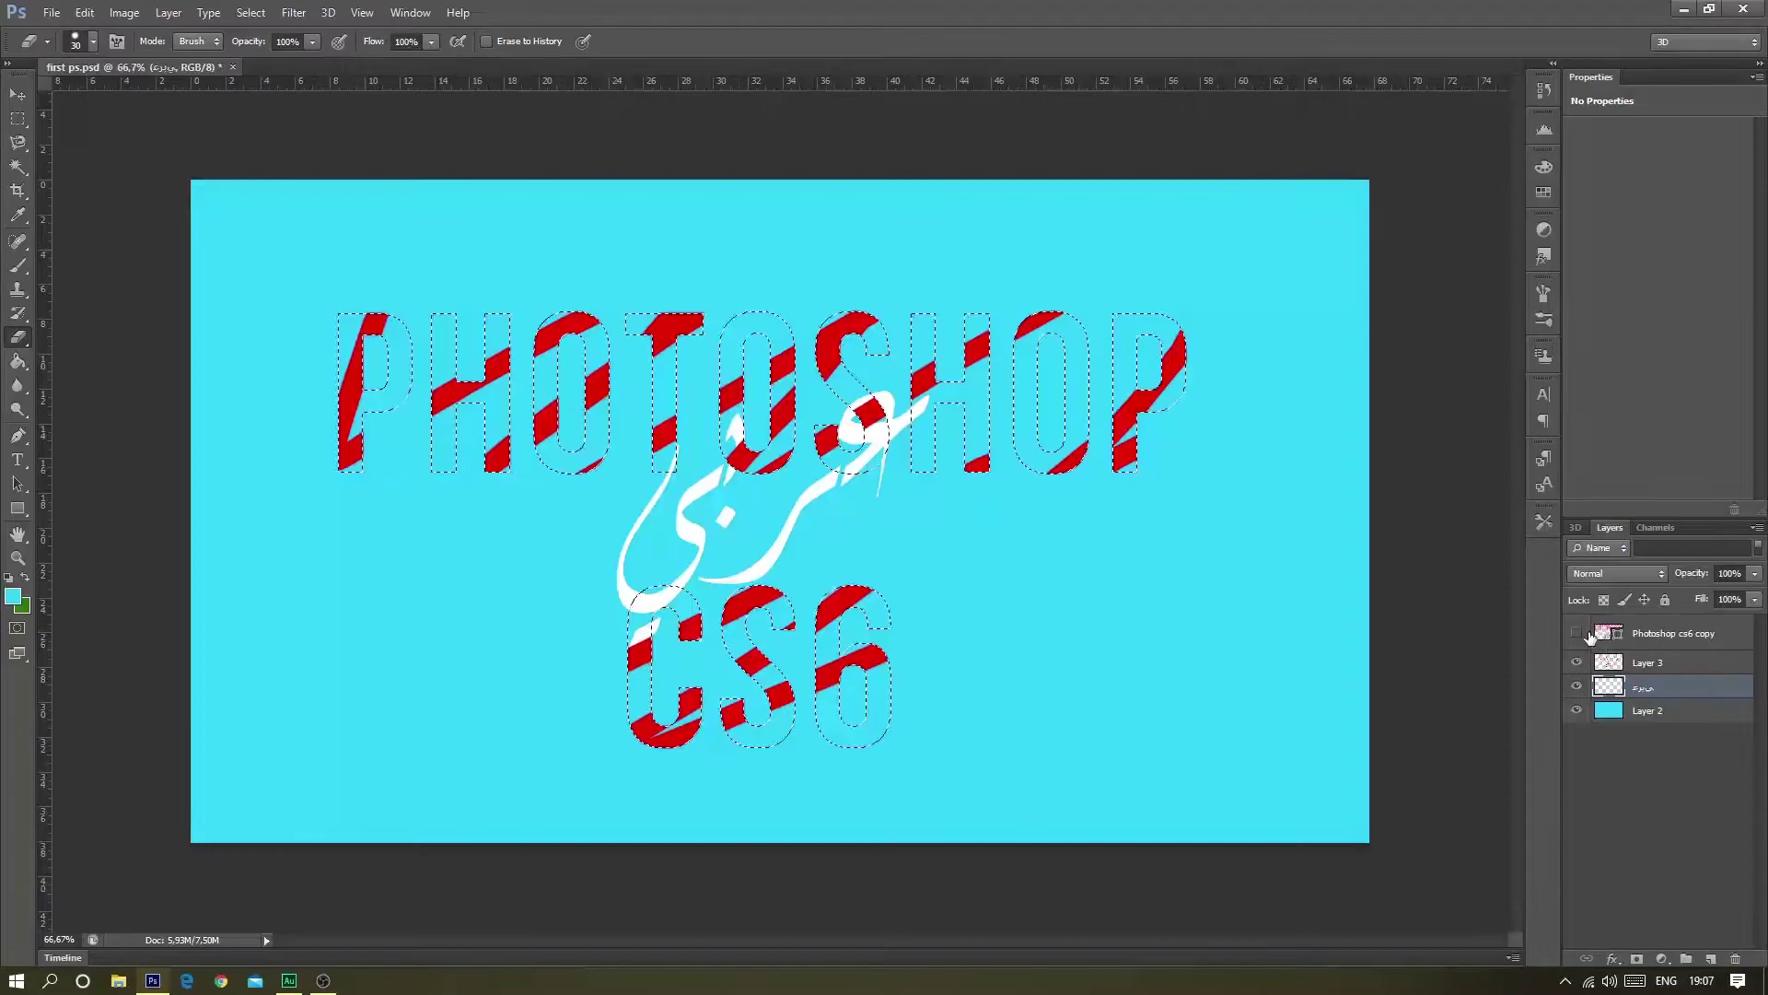
- Hide the Arabic calligraphy and other layers' visibility in the Layers panel
click(1576, 632)
click(1576, 662)
click(1576, 687)
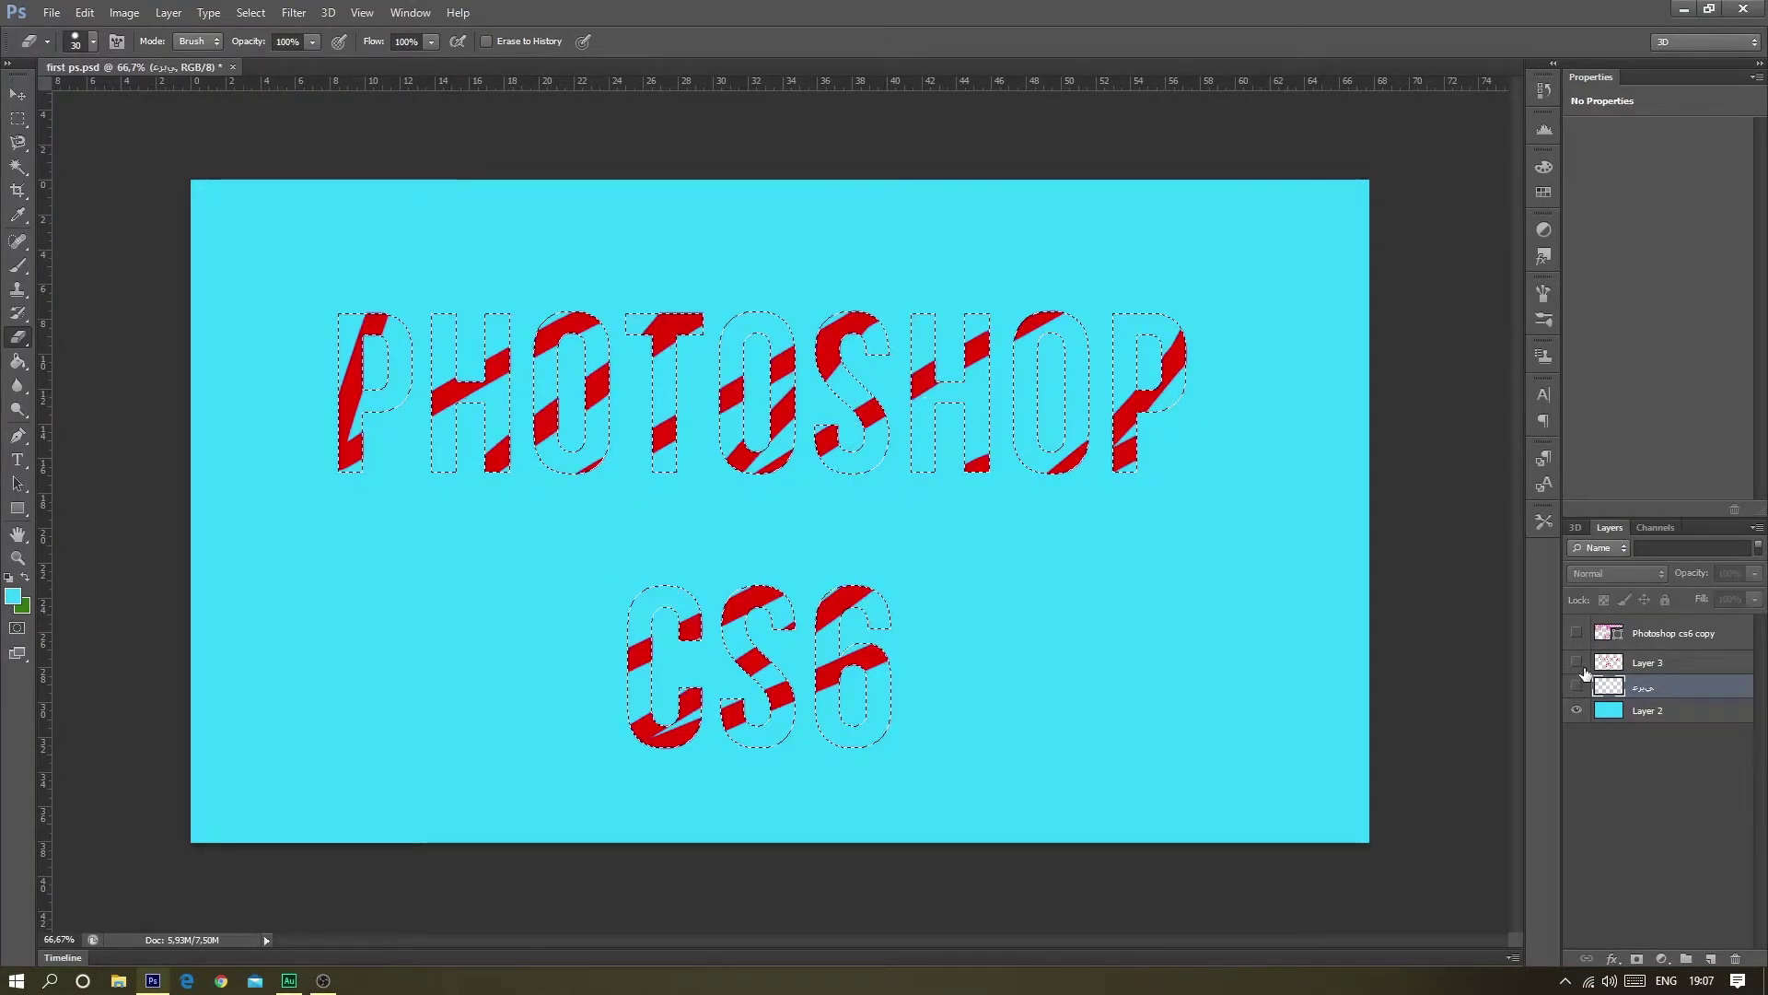
- Deselect the canvas and minimise Photoshop to the Windows desktop
click(256, 13)
click(274, 50)
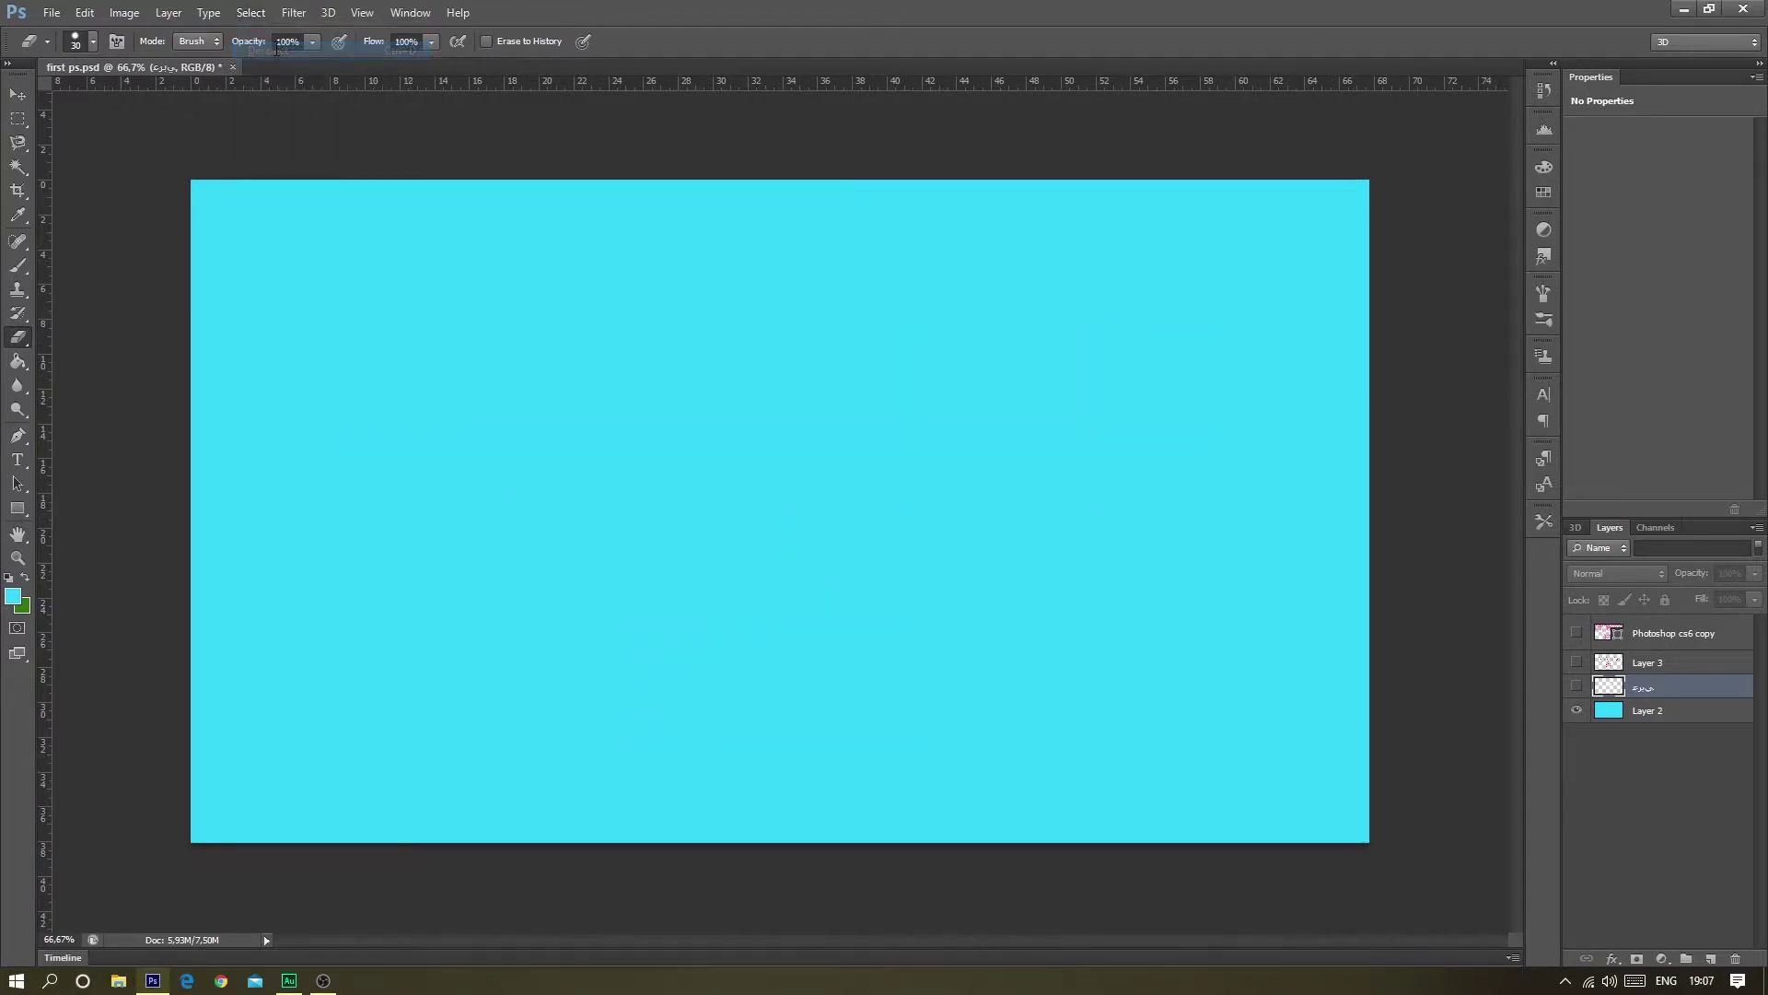
click(241, 15)
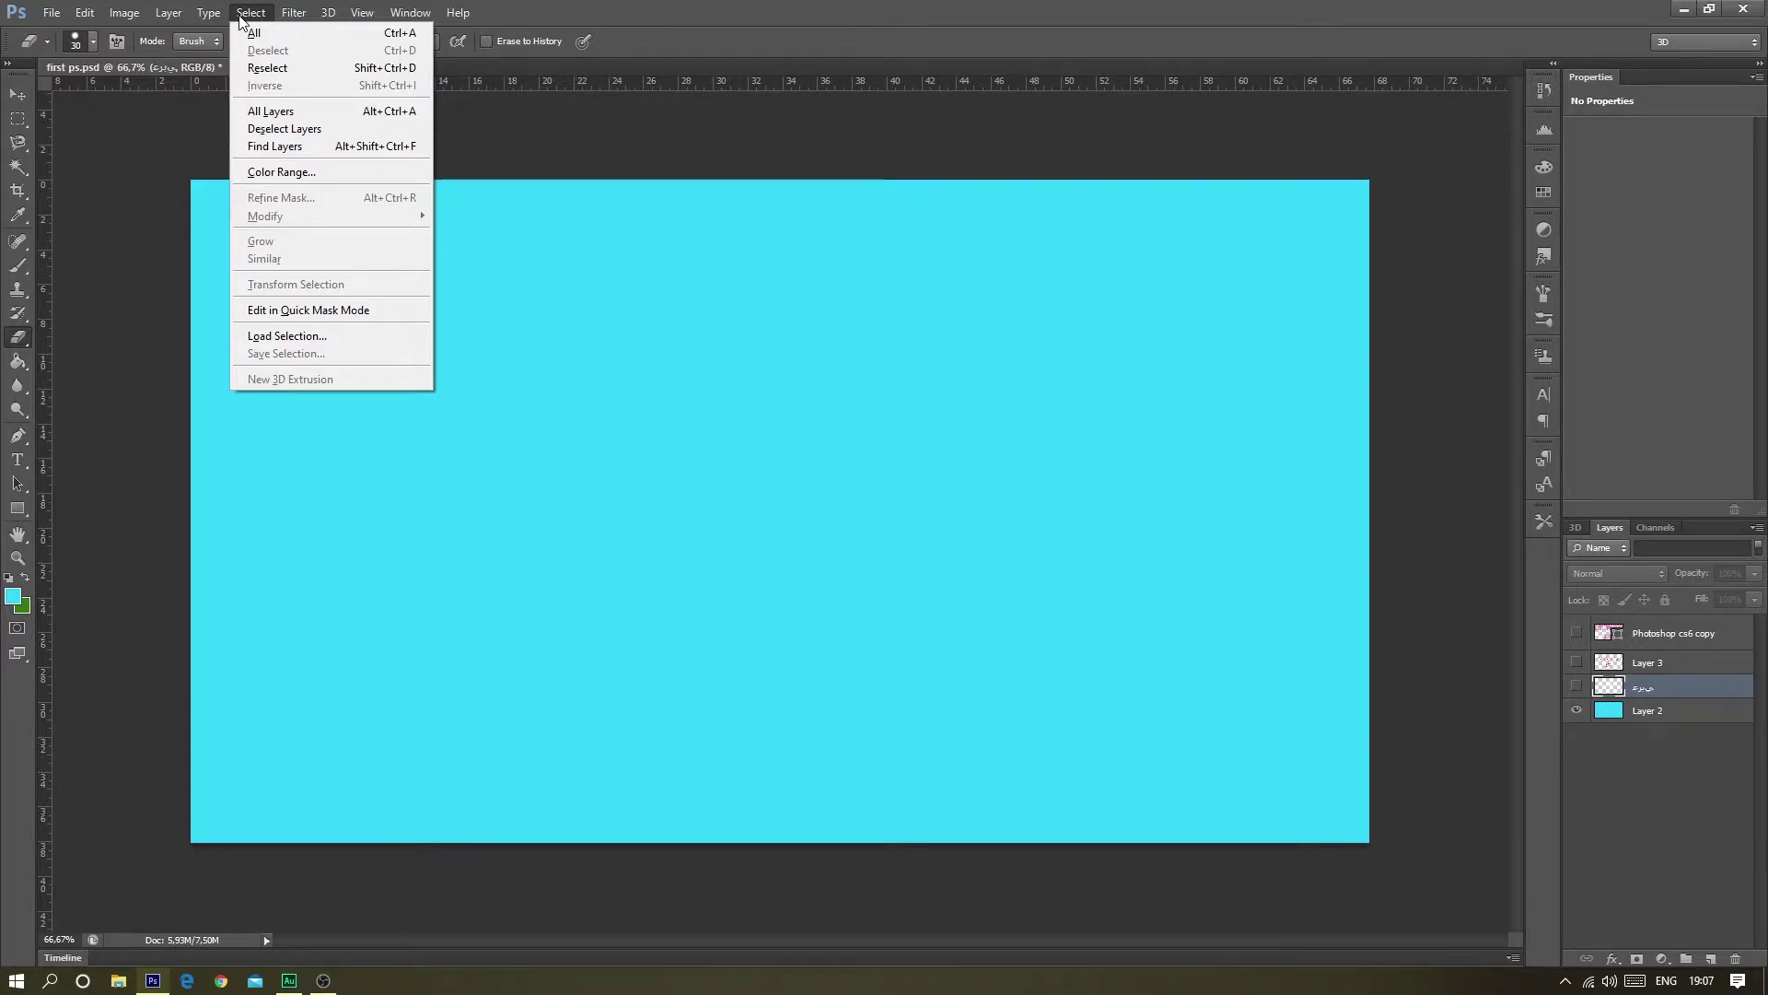
click(241, 14)
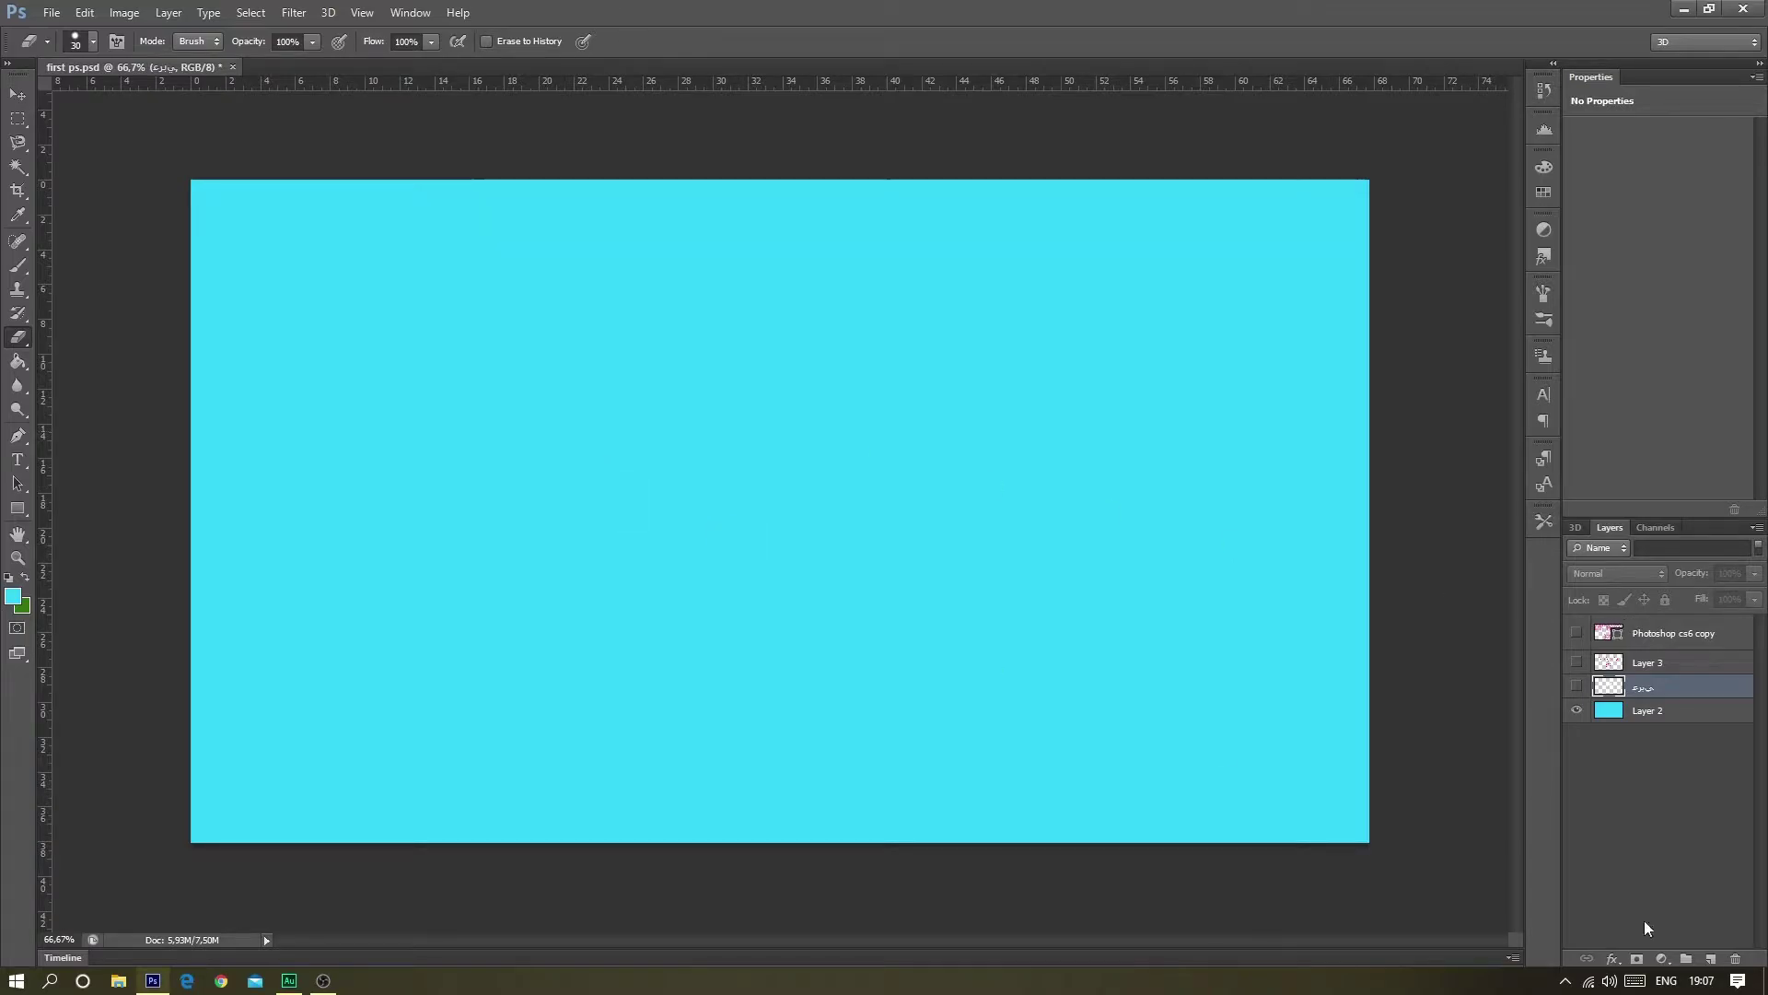
key(super+d)
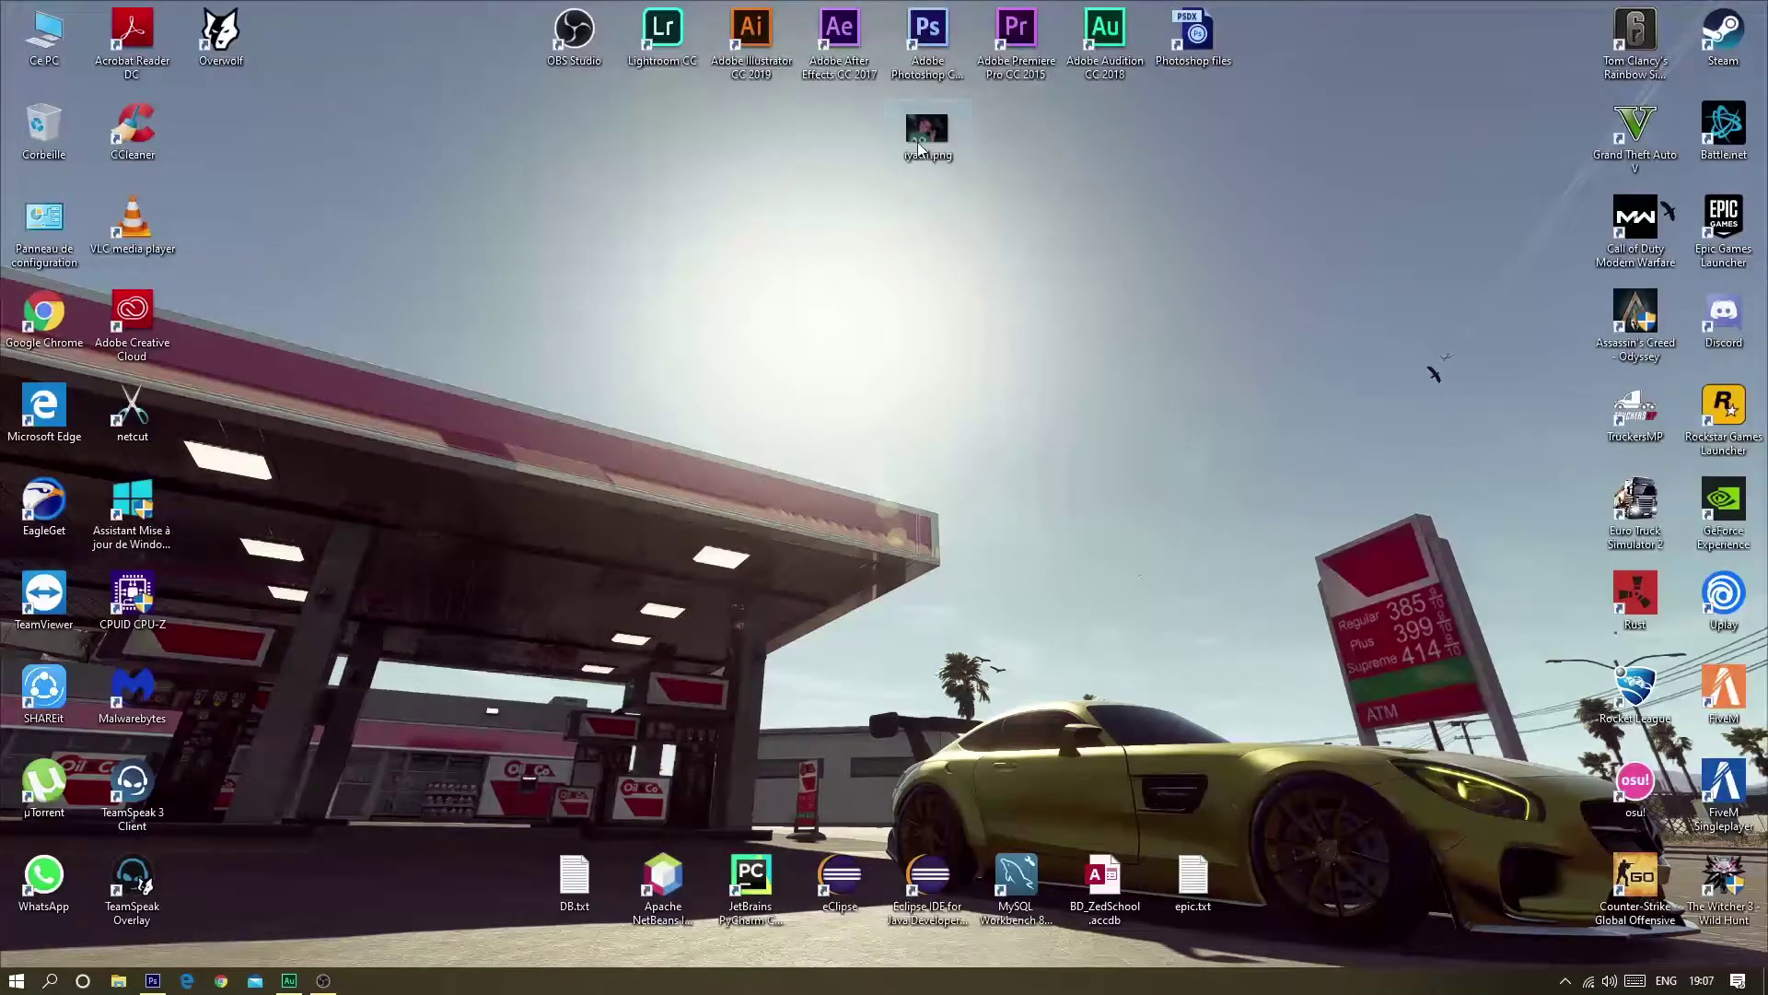
- Drag iyad1.png from the desktop into Photoshop as a new document
click(152, 981)
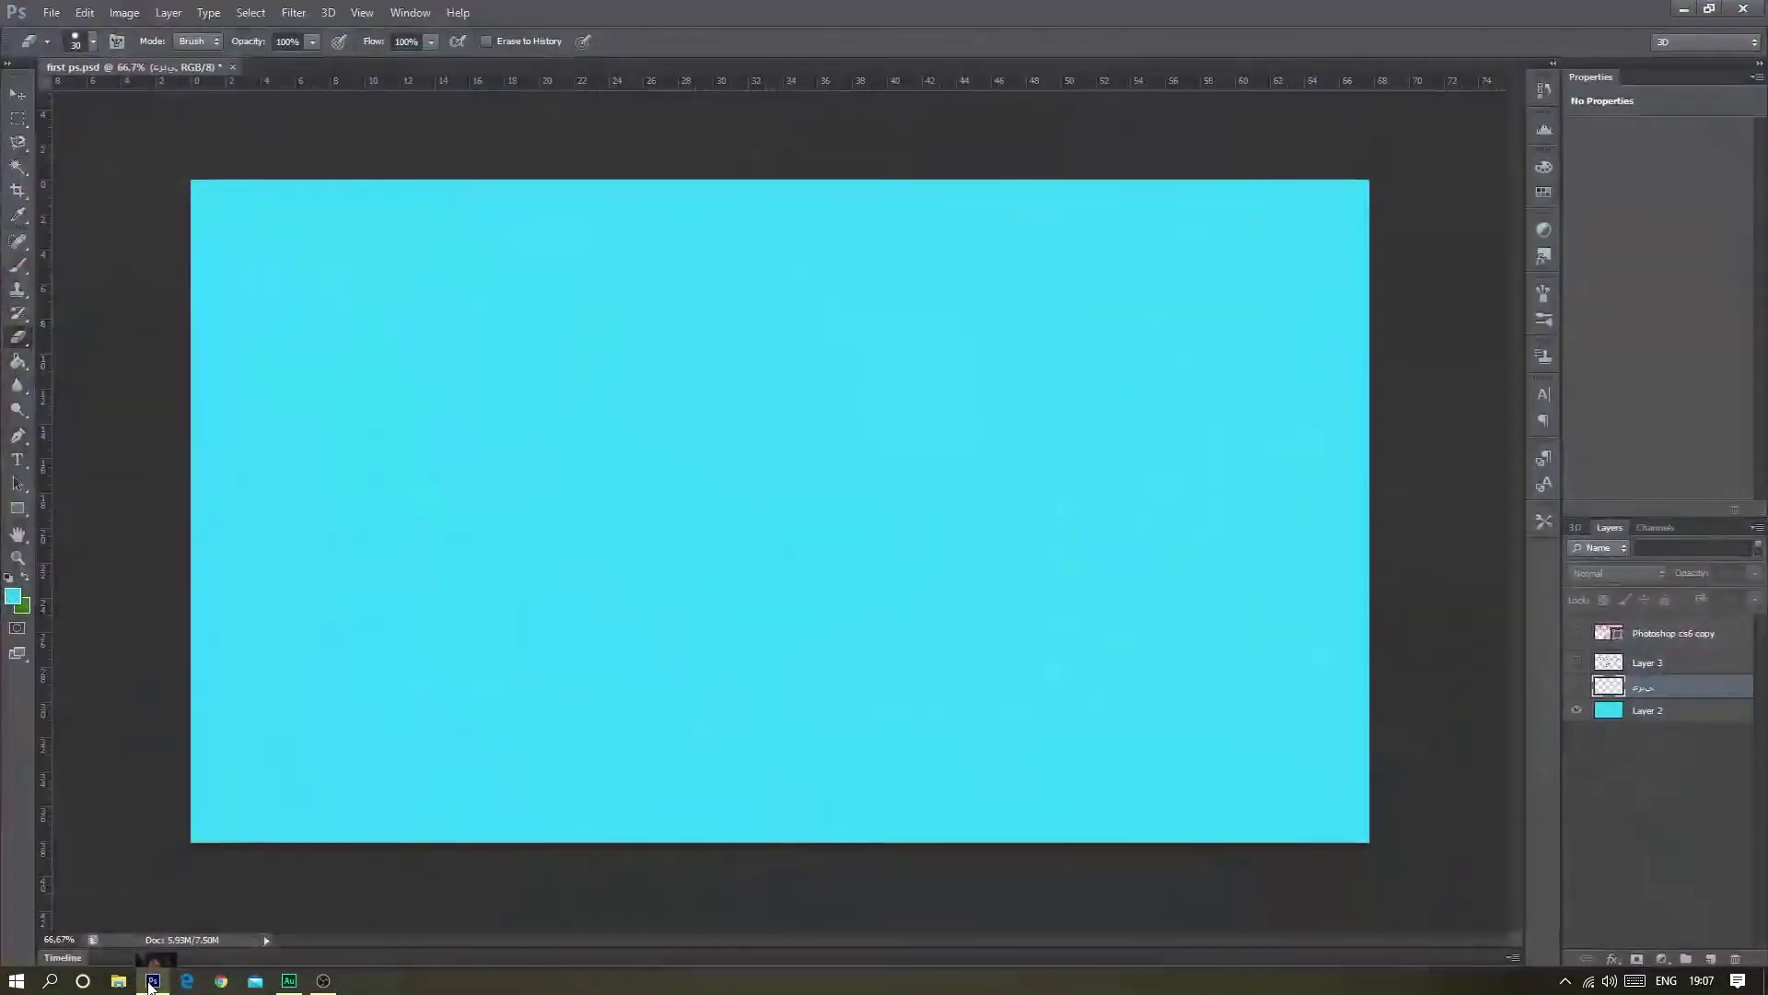
drag(152, 981, 385, 67)
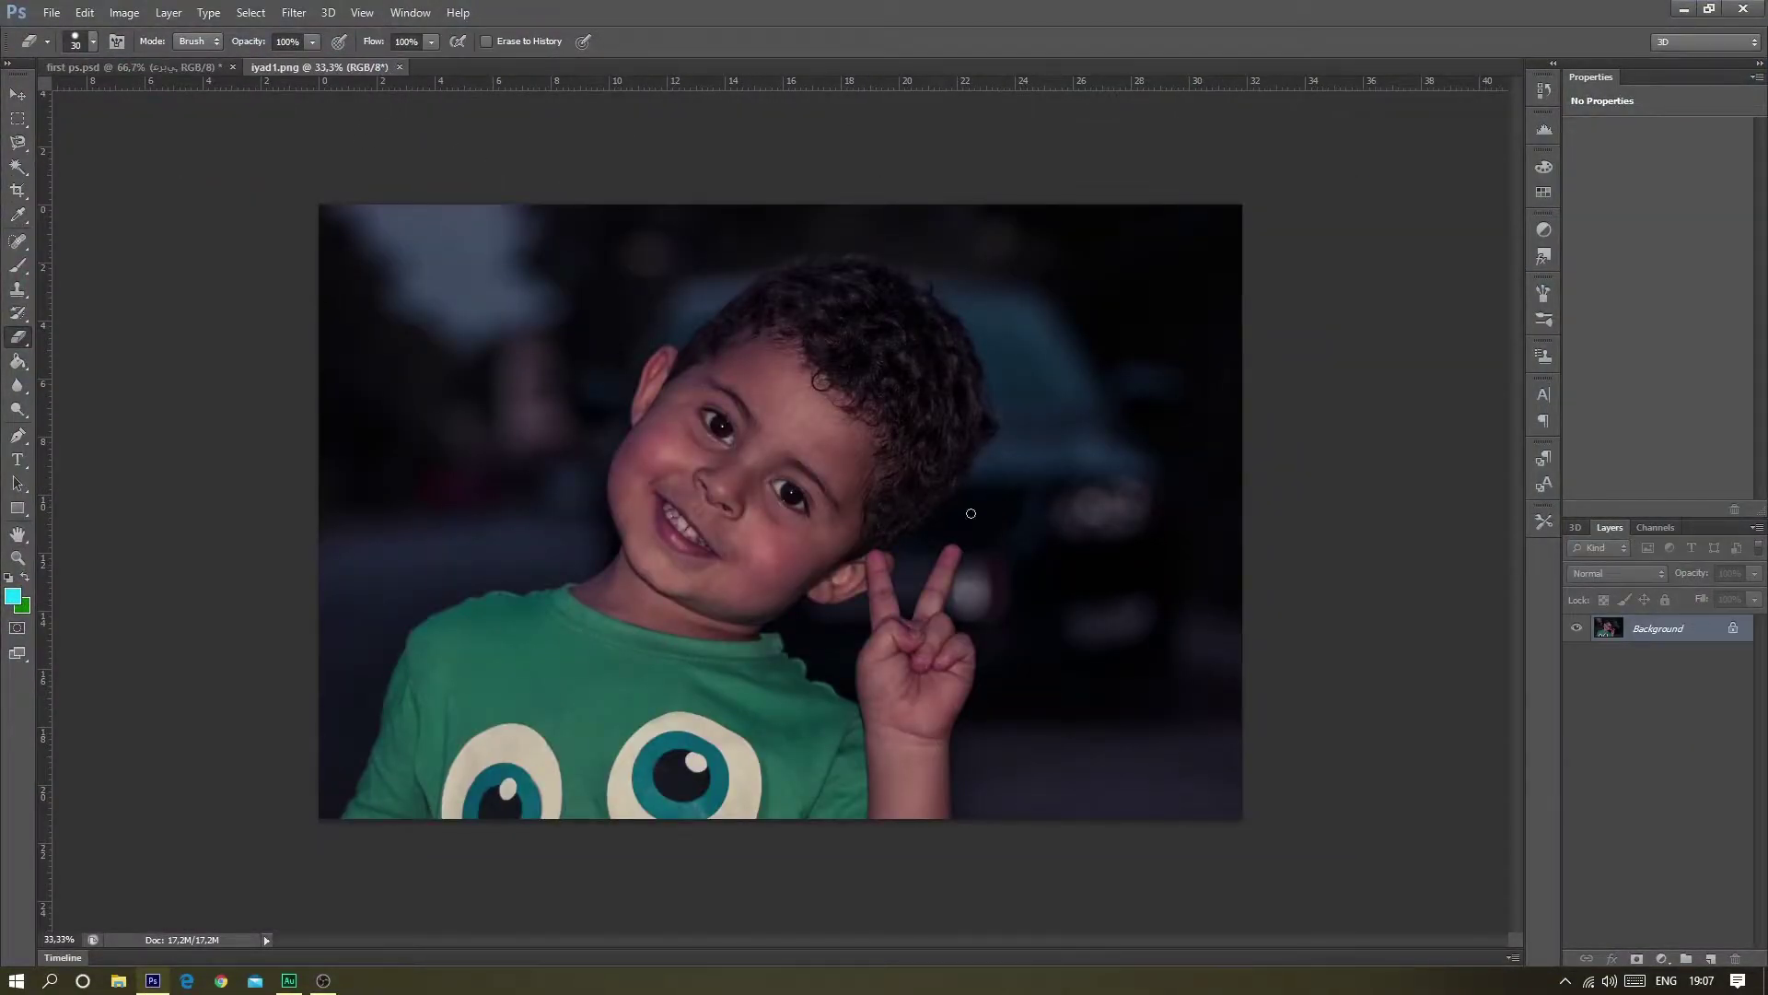
scroll(774, 470, up, 2)
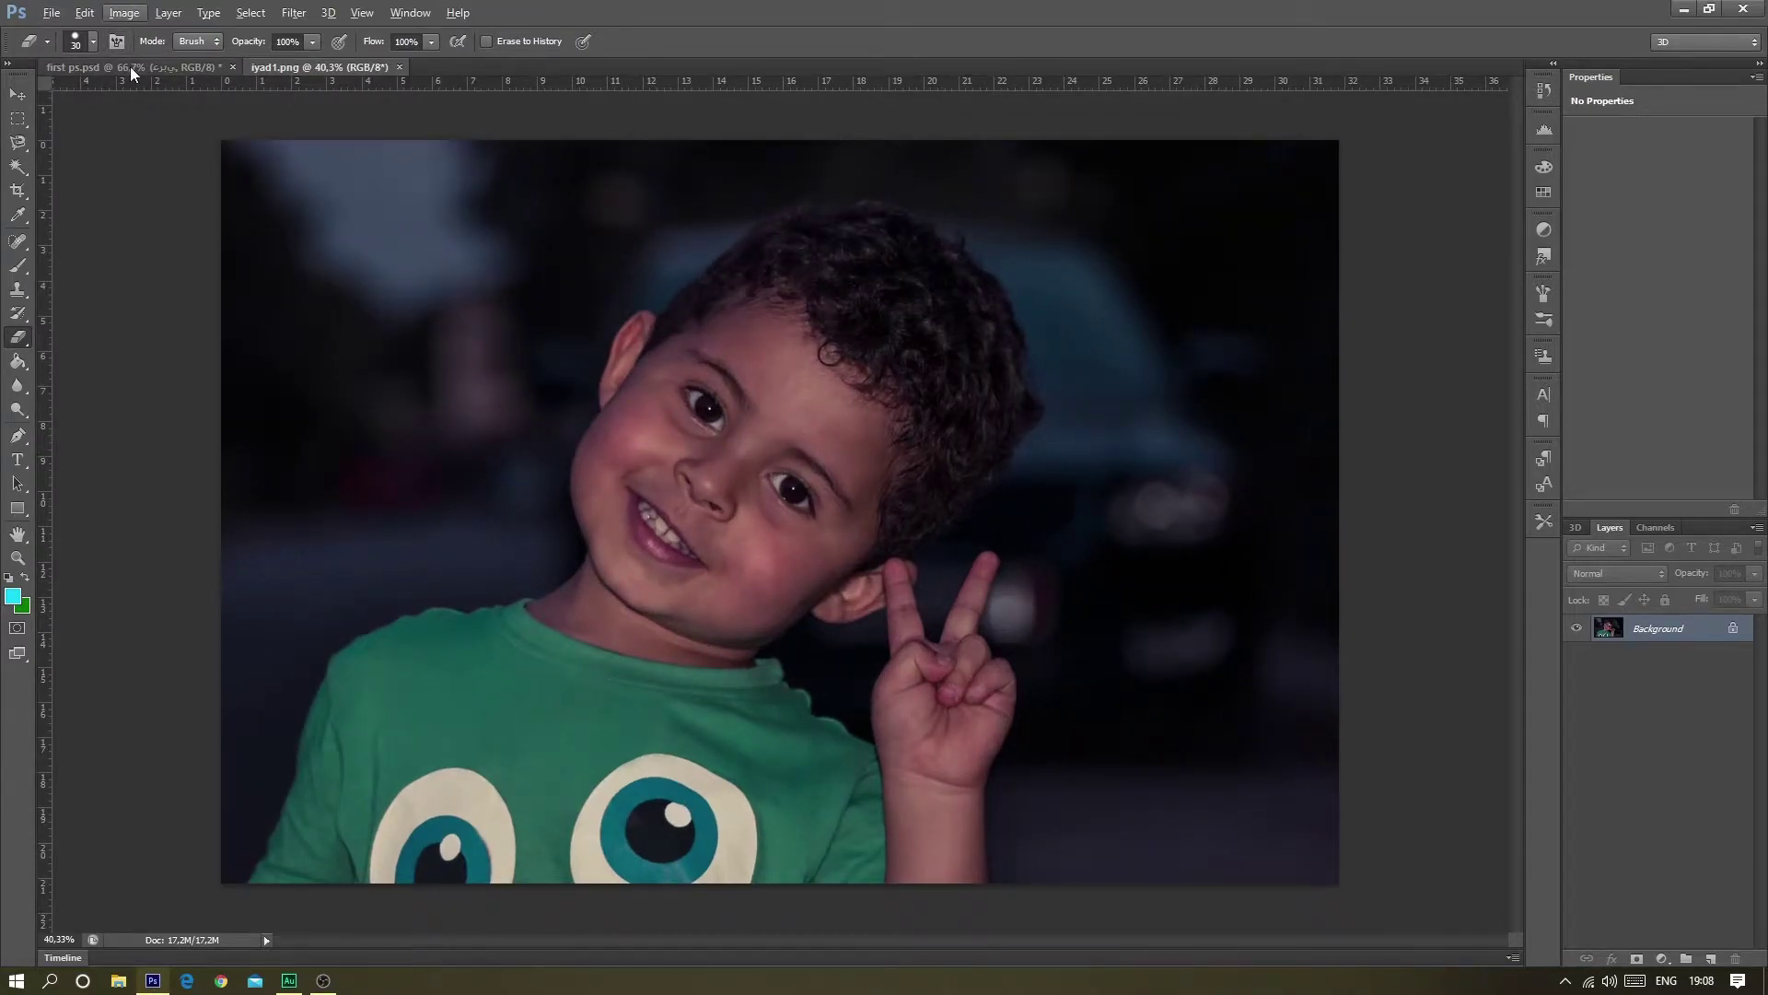
- Show the Arabic layer again in first ps.psd, then return to iyad1.png
click(130, 66)
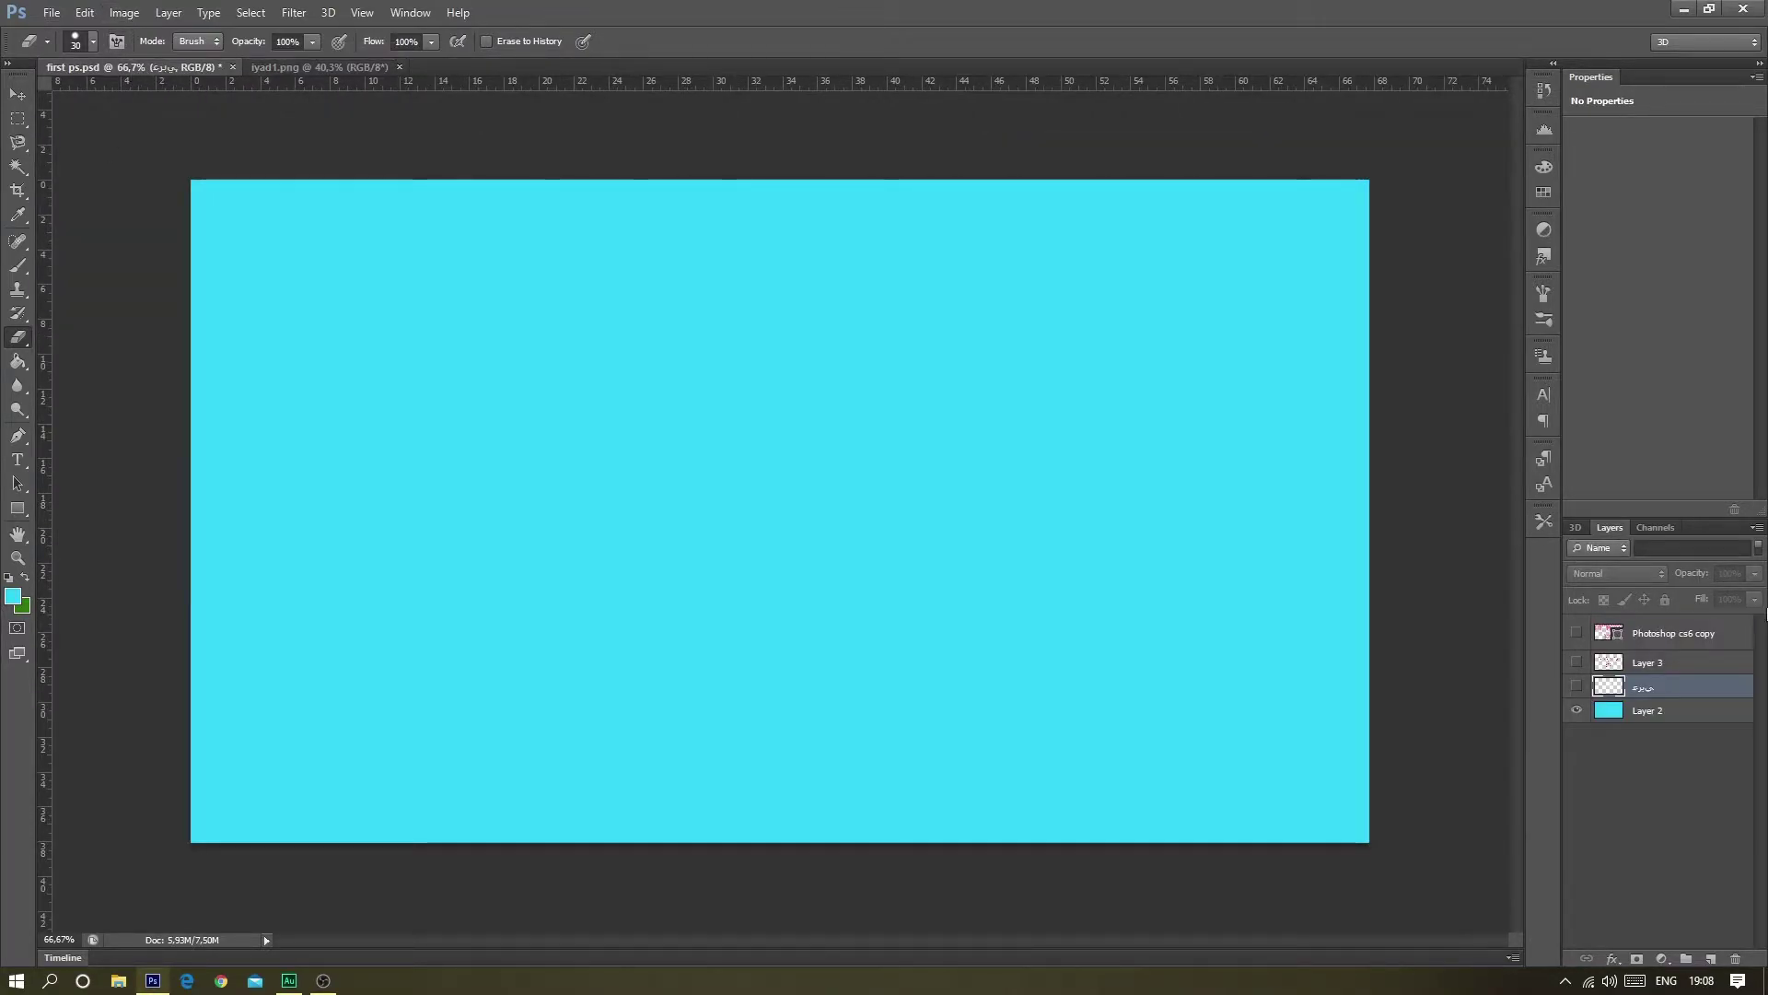
click(1577, 687)
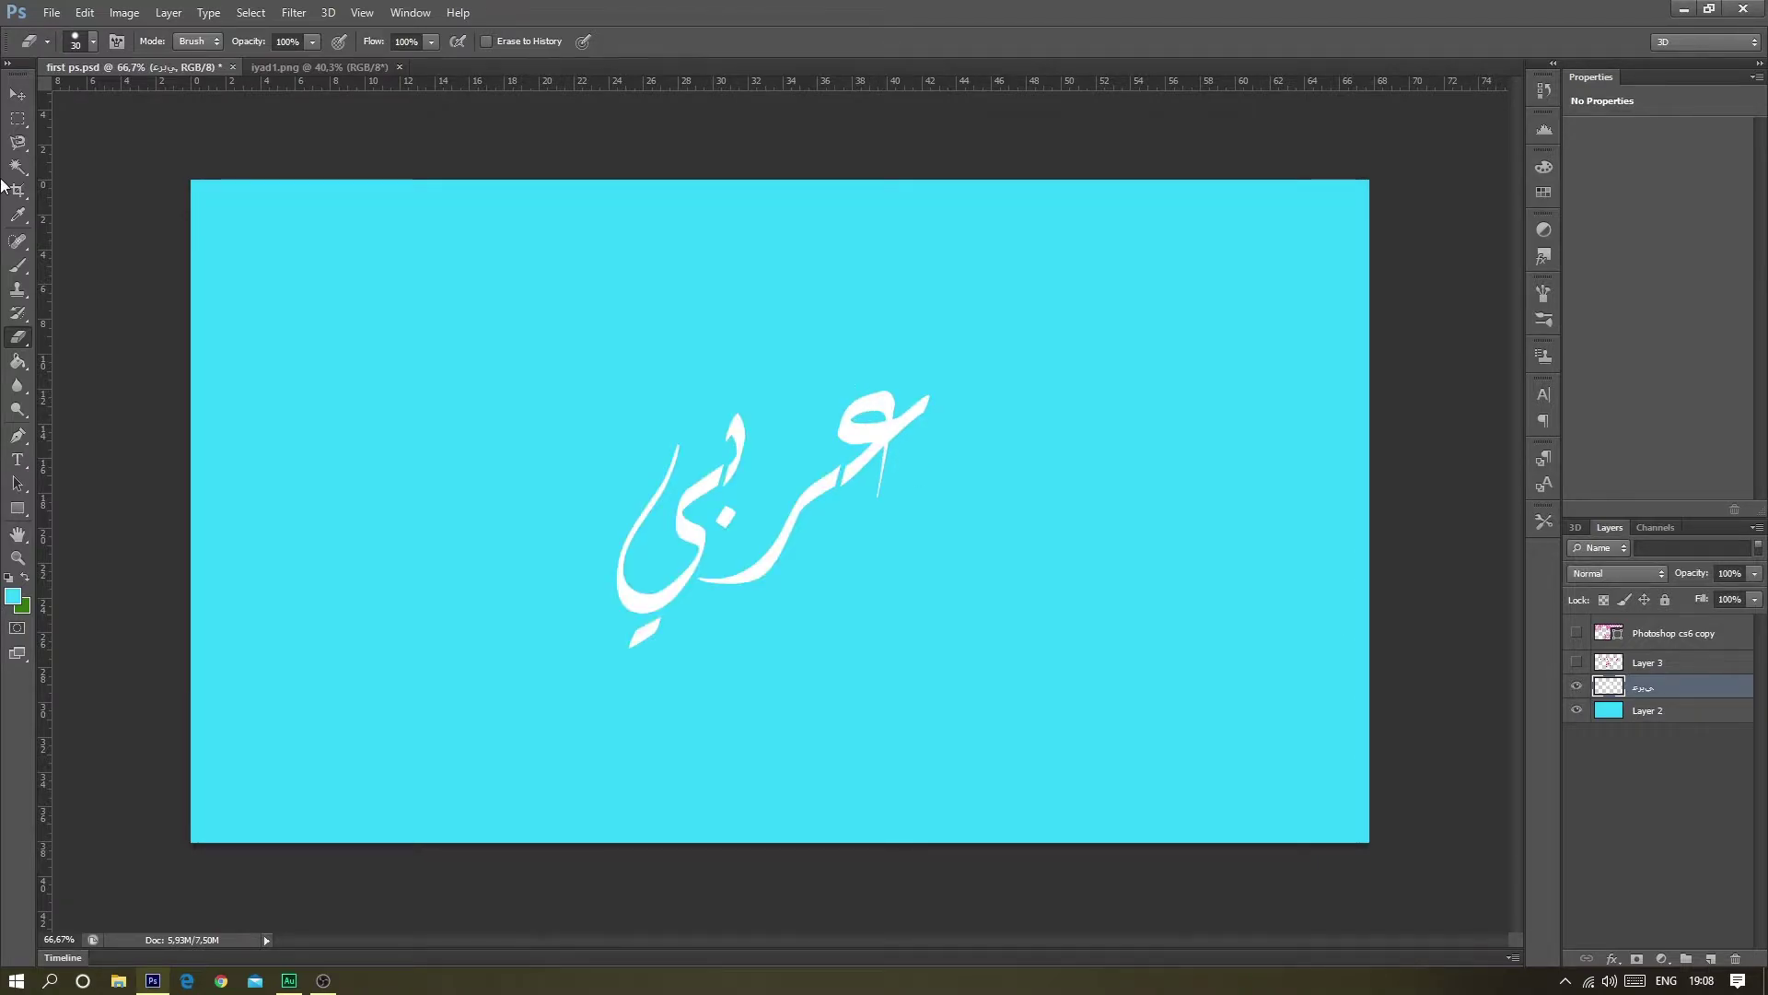
click(289, 14)
click(290, 19)
click(373, 69)
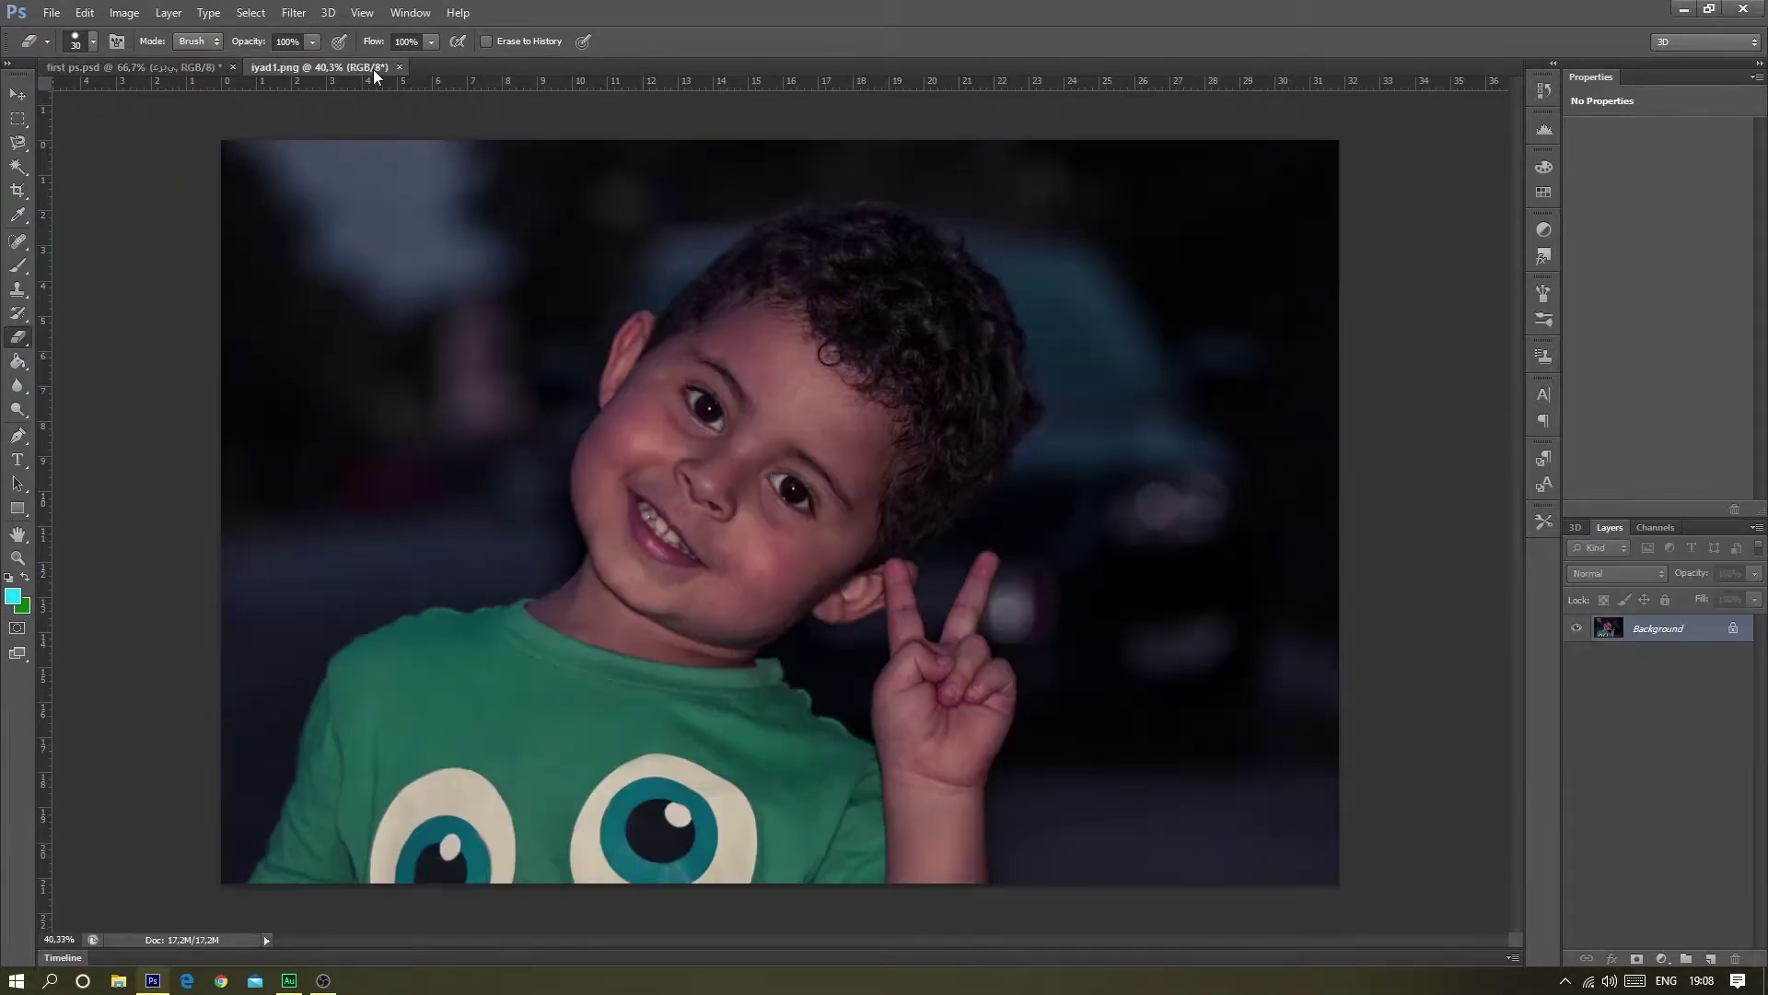
click(20, 120)
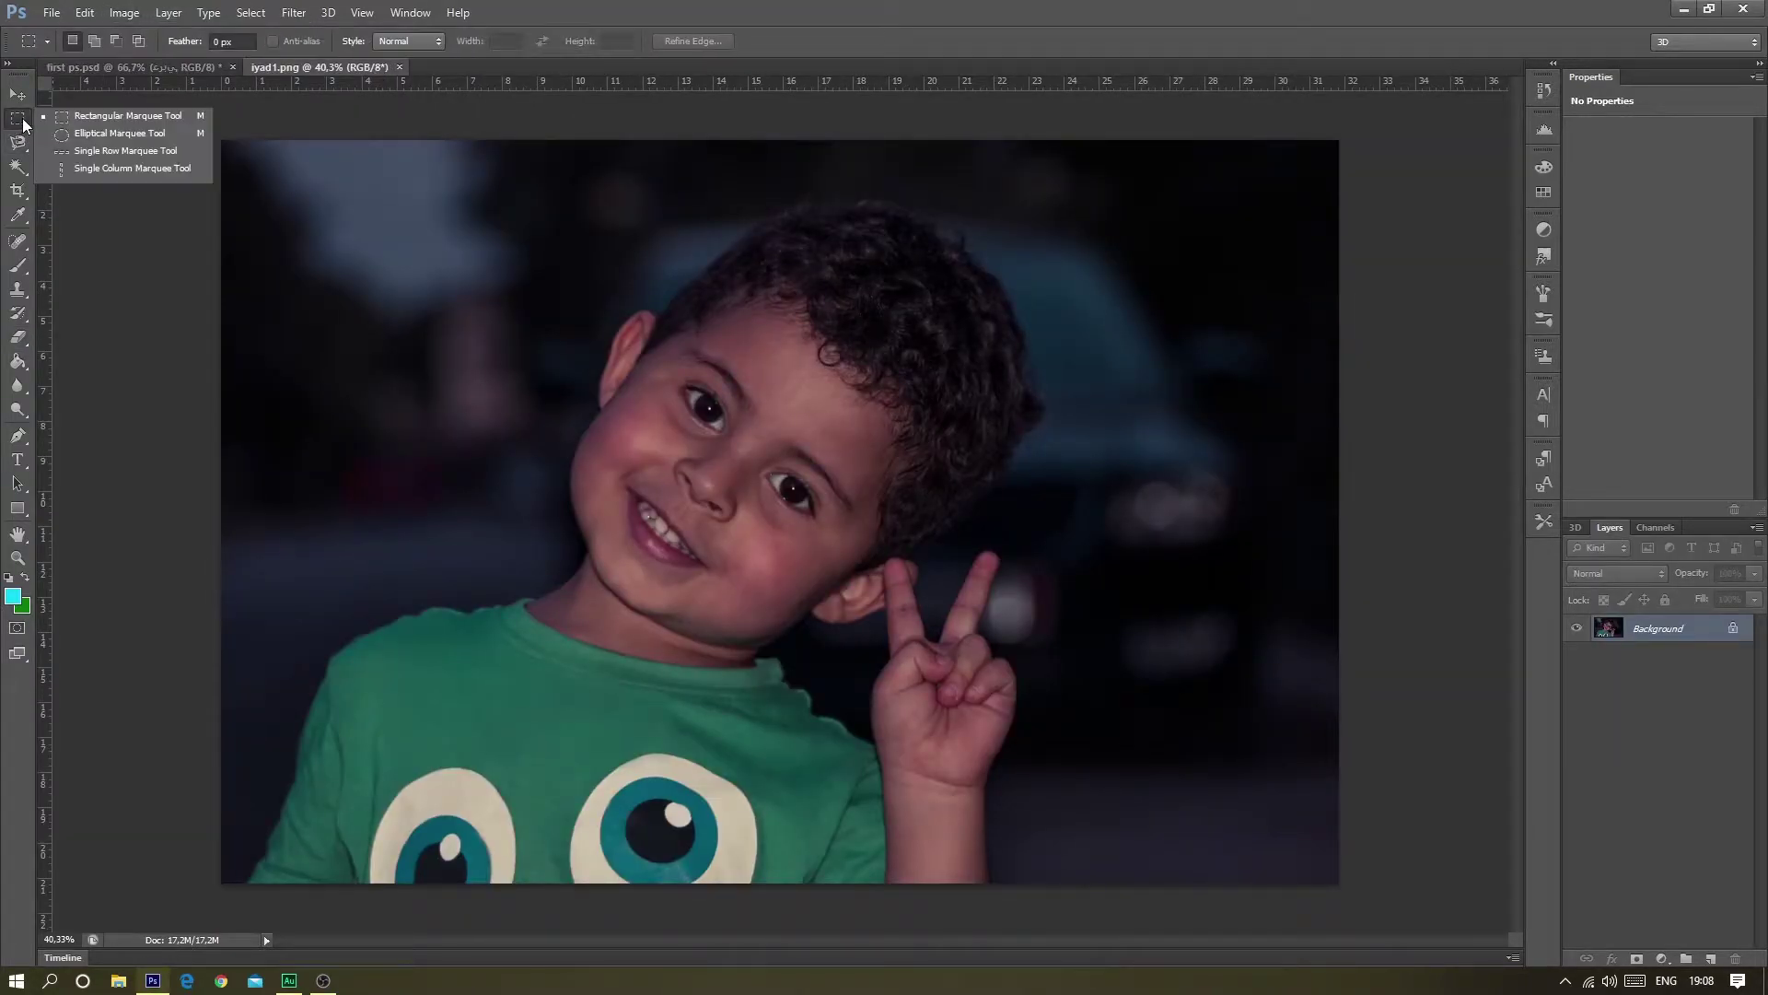
- Select a rectangle over the boy's face, then add an elliptical selection over his hair
click(91, 118)
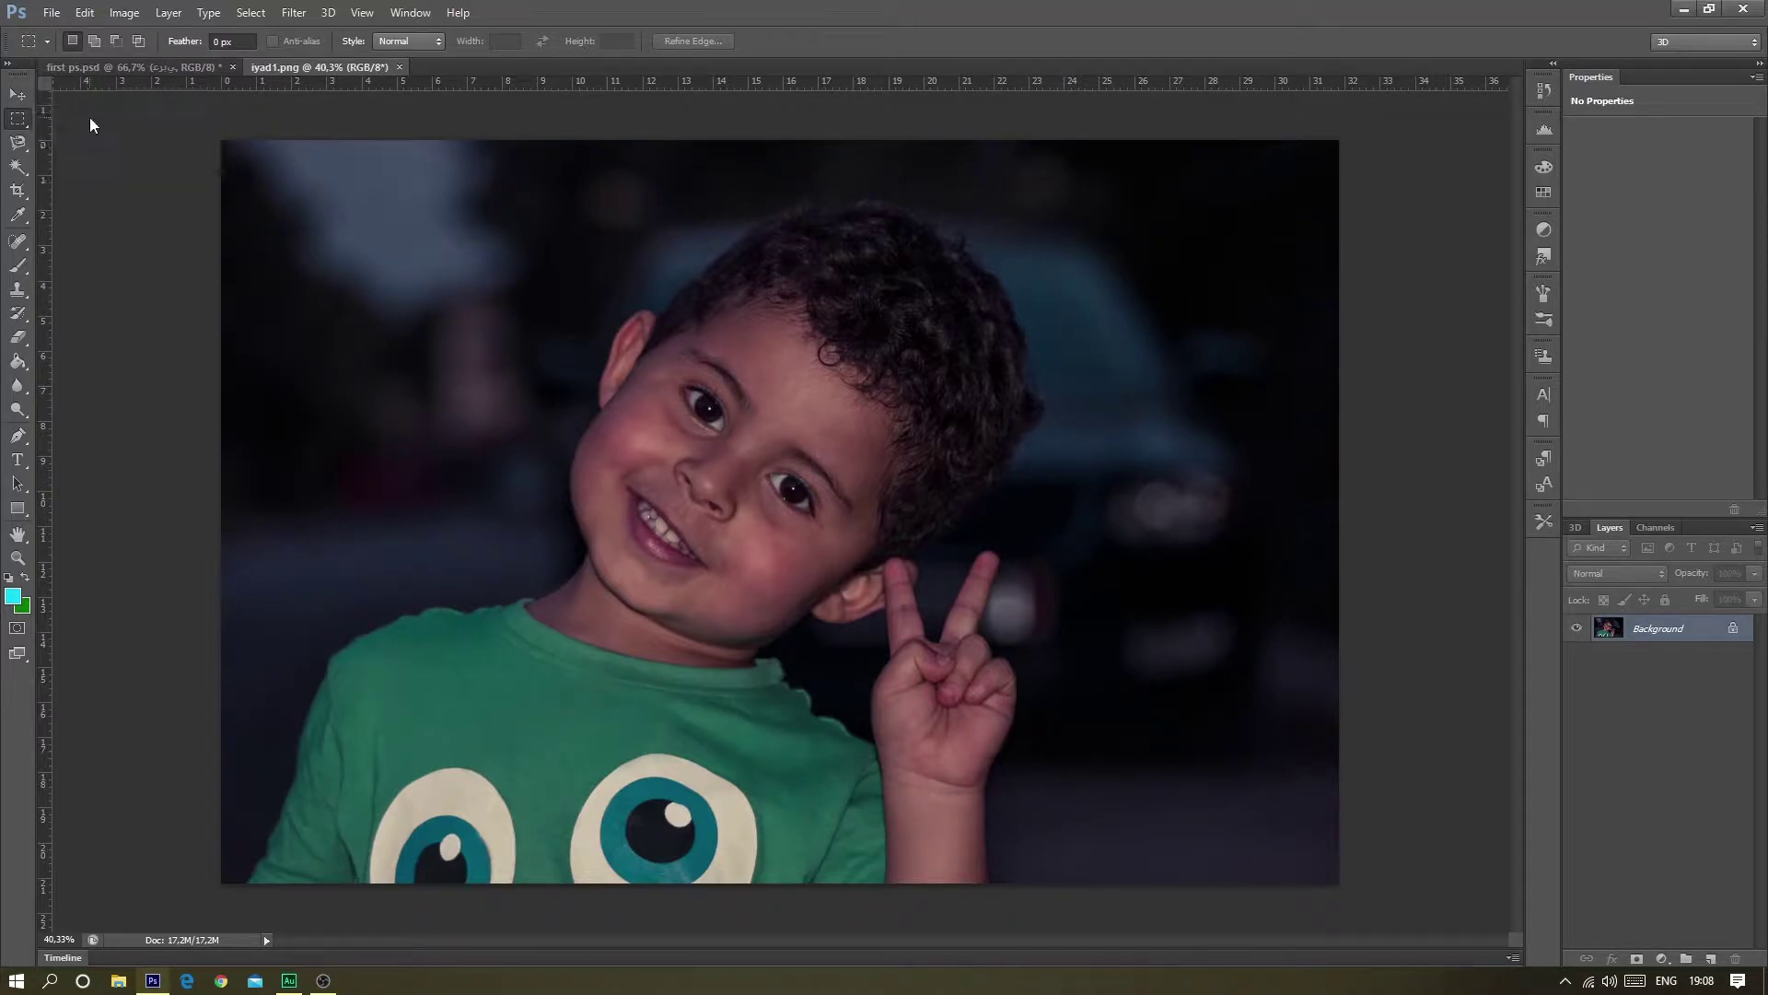
drag(349, 217, 774, 641)
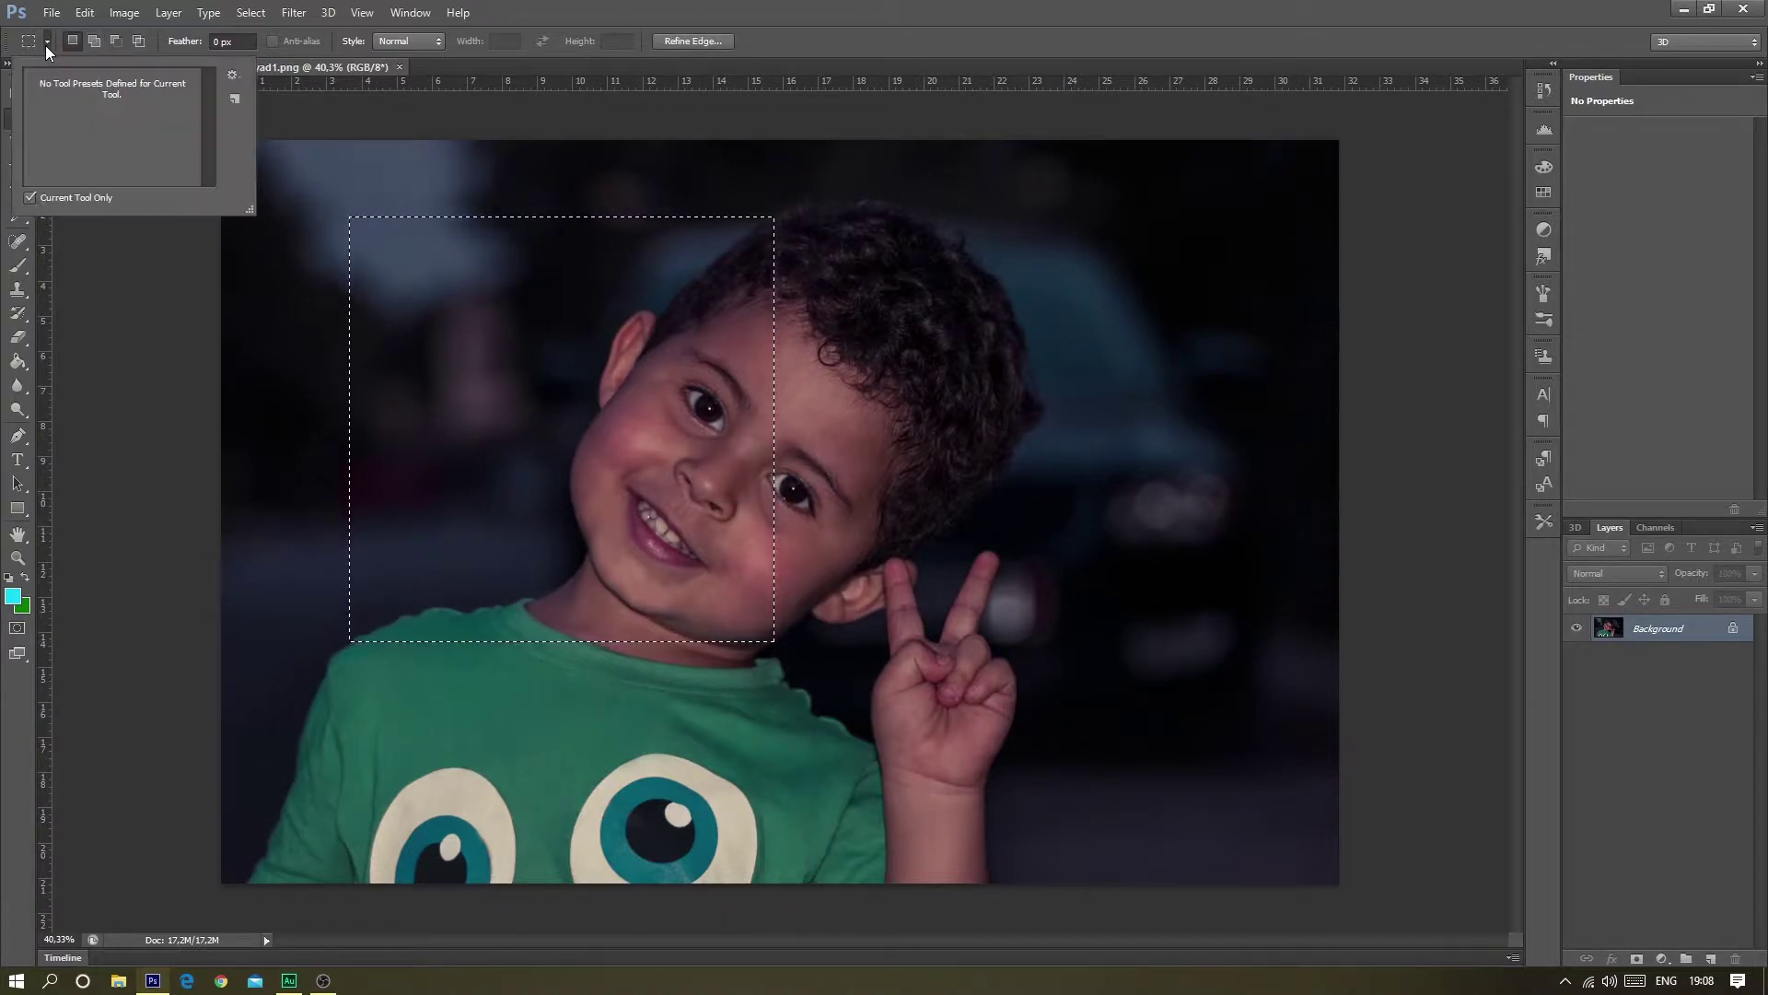
right_click(23, 126)
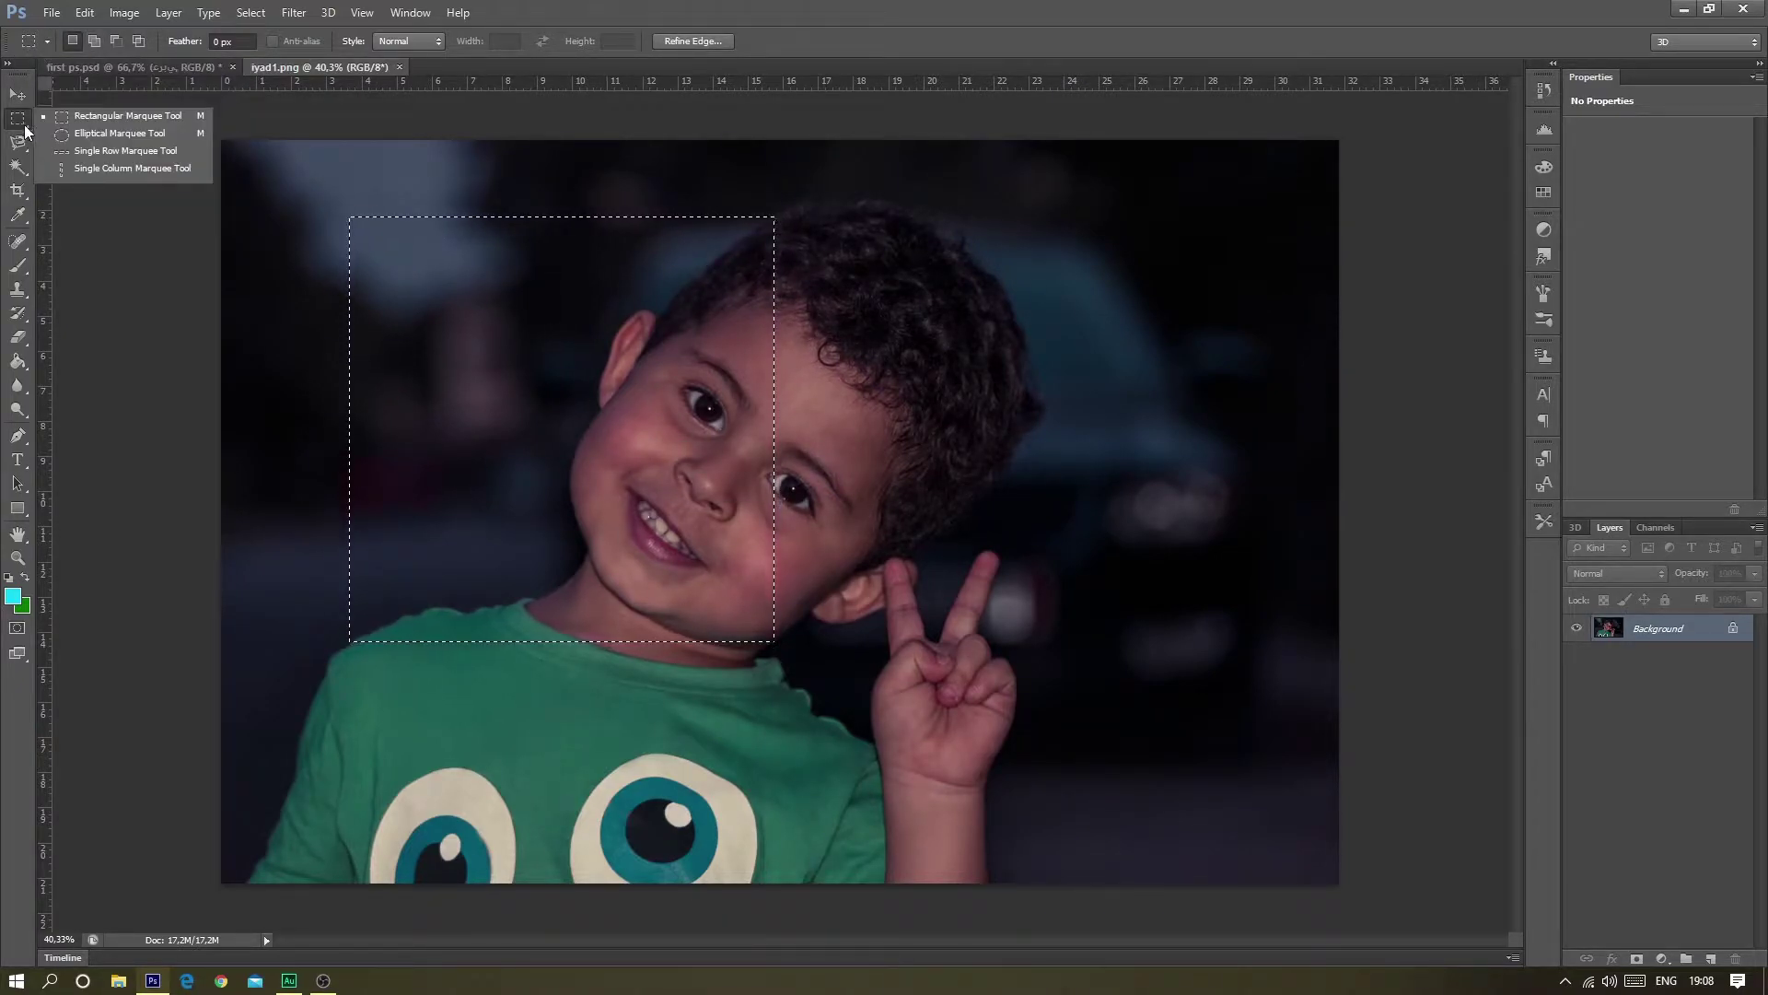
click(82, 138)
drag(891, 277, 1053, 493)
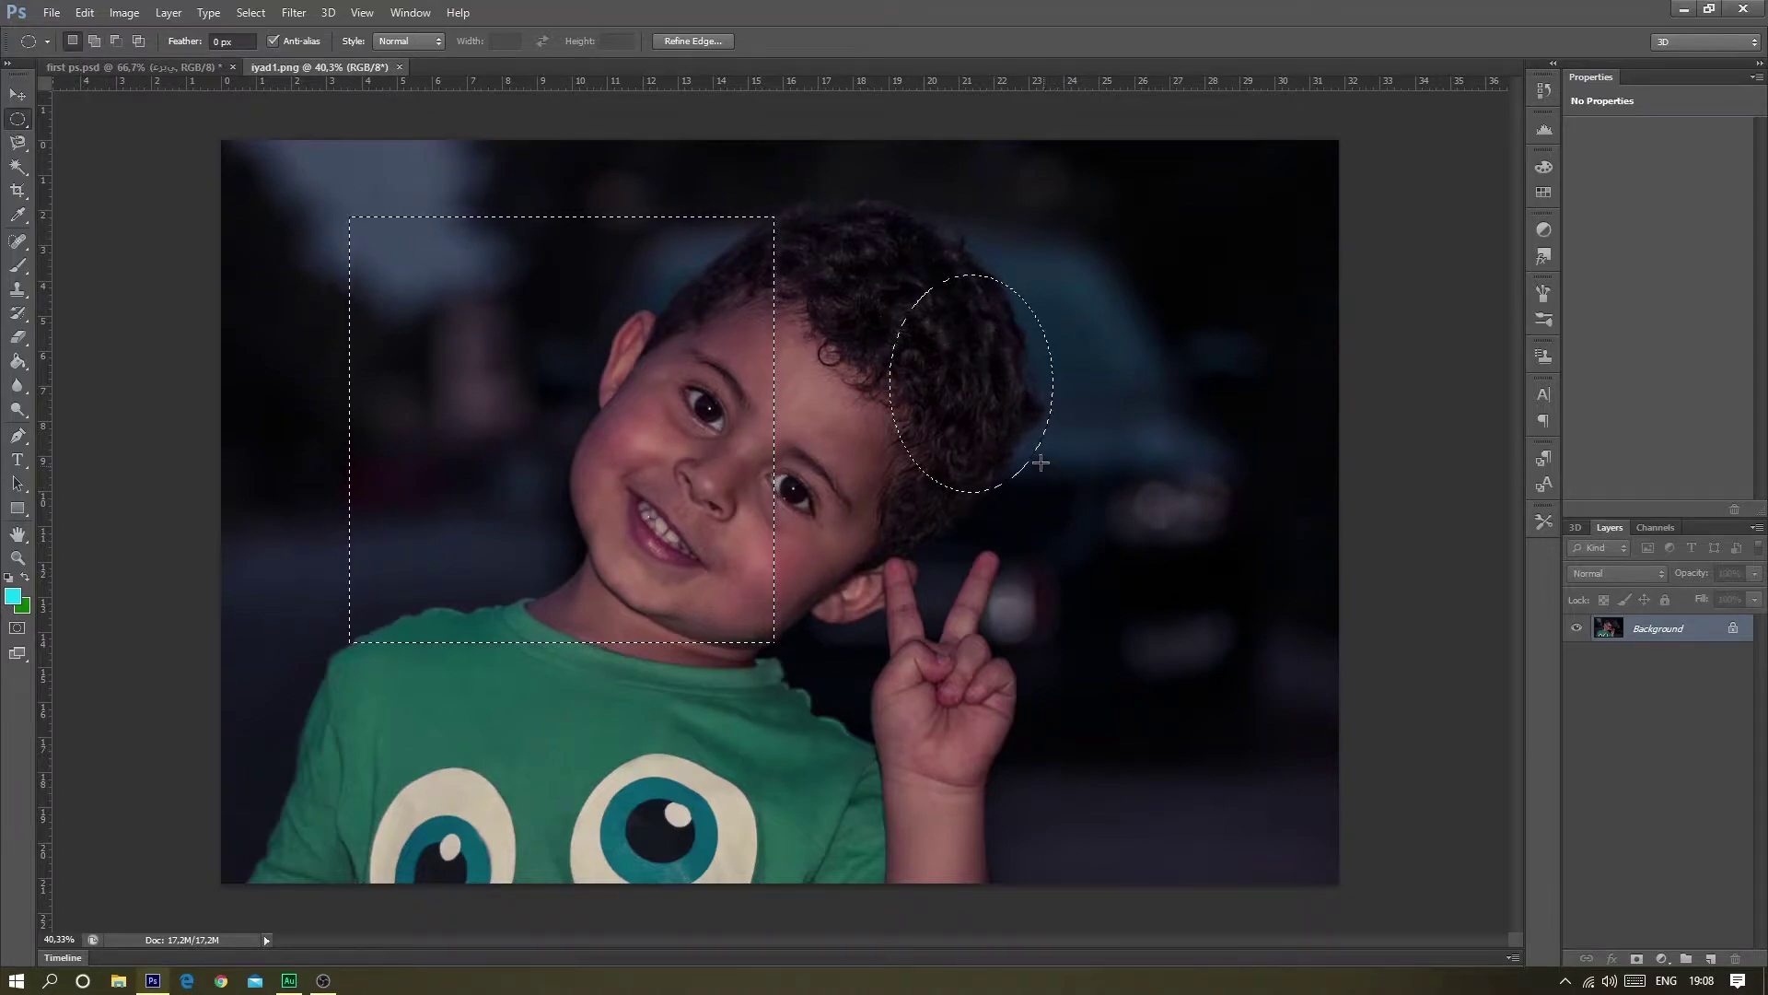
- In New selection mode, redraw single ovals over the hair and the background
click(77, 44)
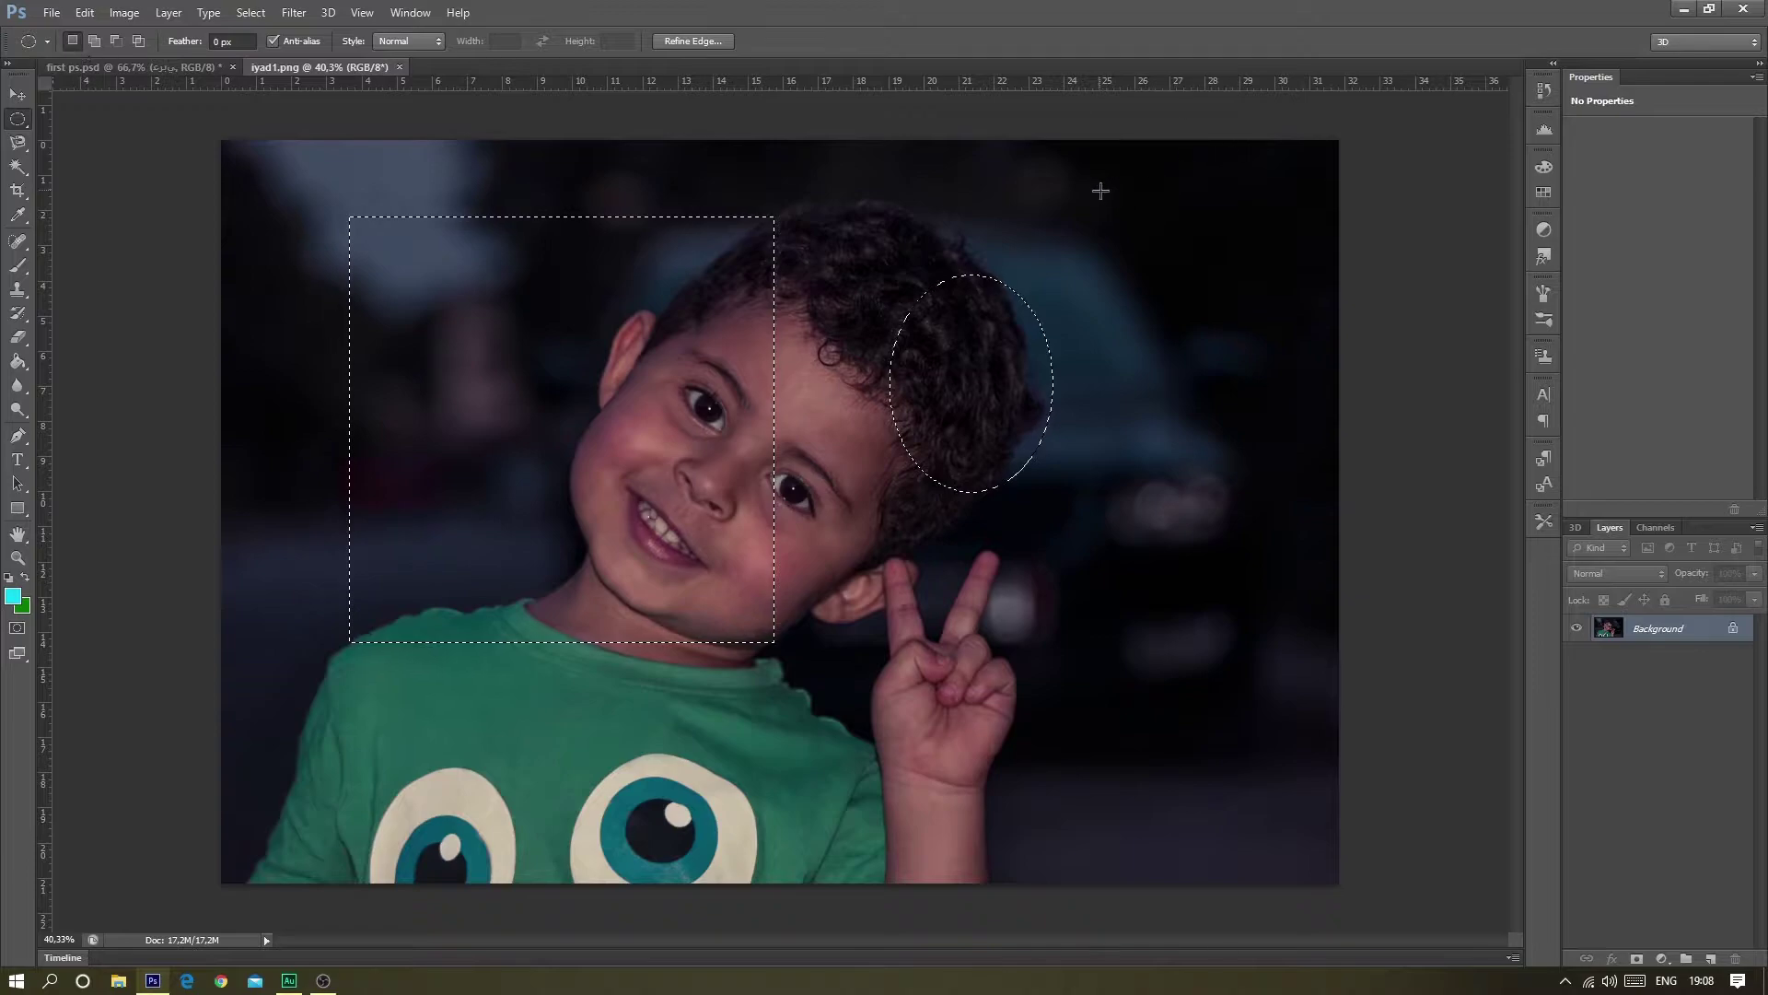
drag(1100, 191, 1053, 456)
drag(260, 189, 557, 405)
mouse_move(696, 158)
mouse_down()
mouse_move(1281, 488)
mouse_move(1306, 573)
mouse_up()
click(423, 530)
mouse_move(423, 530)
mouse_down()
mouse_move(866, 327)
mouse_move(899, 575)
mouse_up()
- Combine ovals over the lower-left shirt and around the head, then subtract an oval piece
mouse_move(331, 534)
mouse_down()
mouse_move(536, 608)
mouse_move(649, 806)
mouse_up()
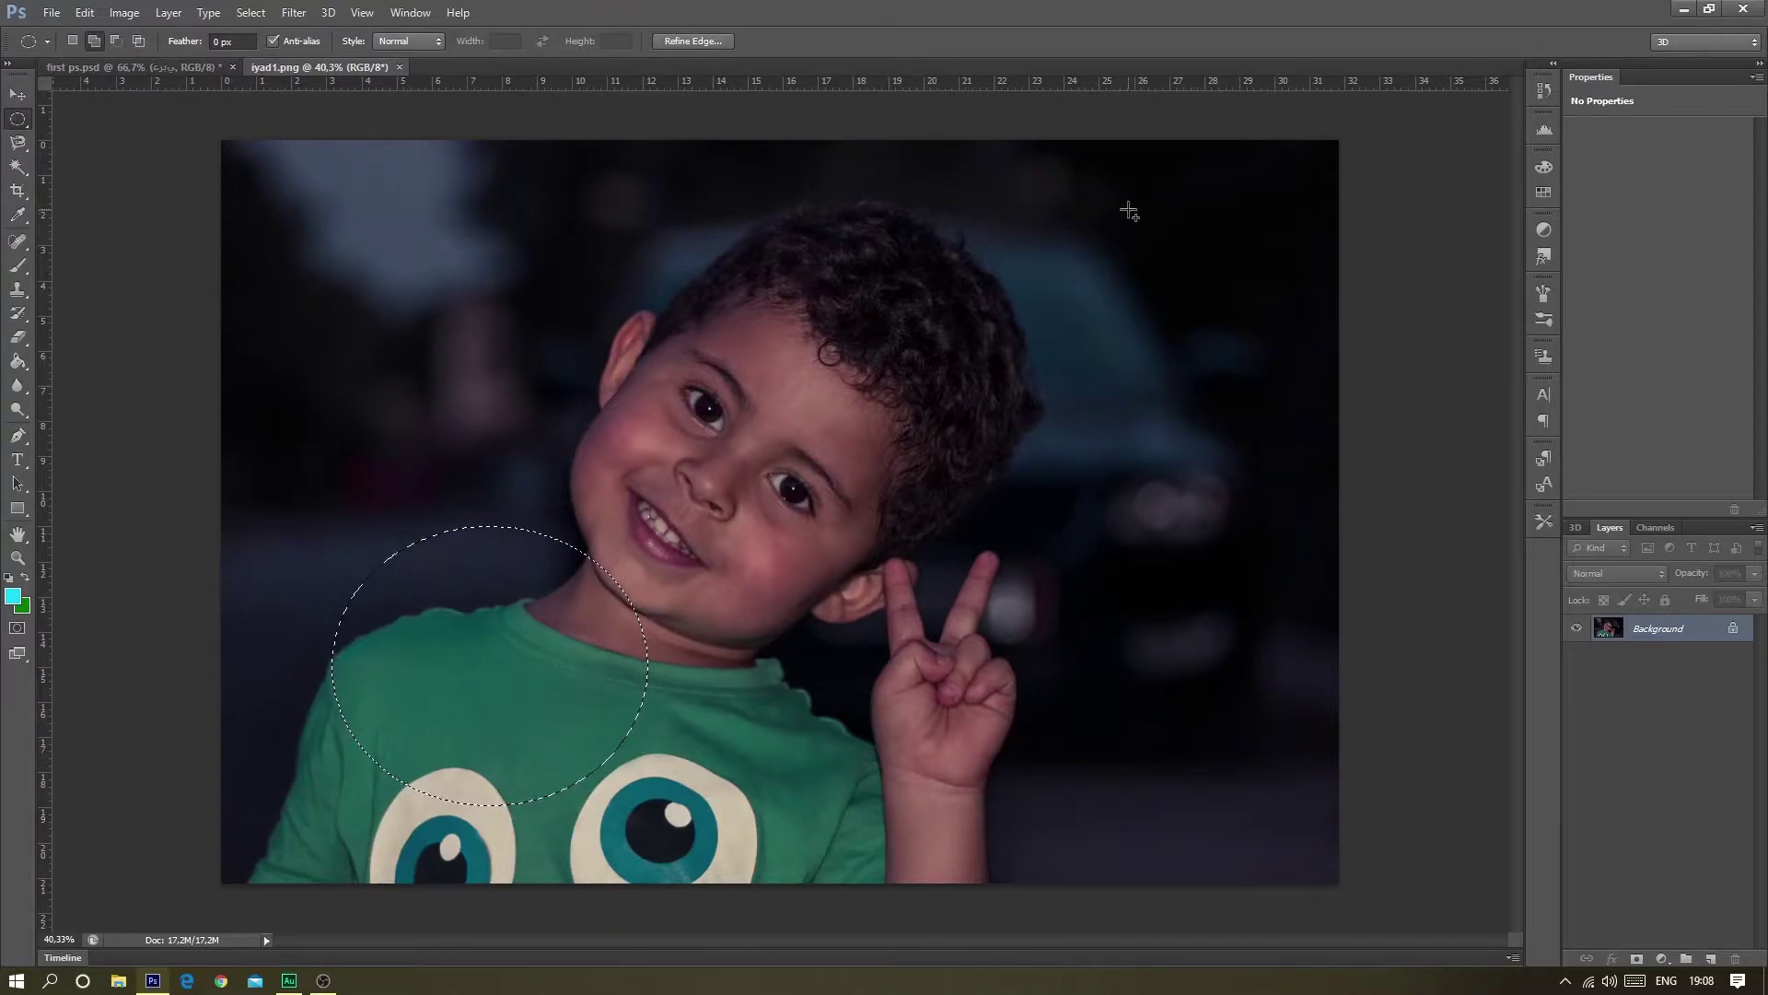
drag(1129, 211, 603, 532)
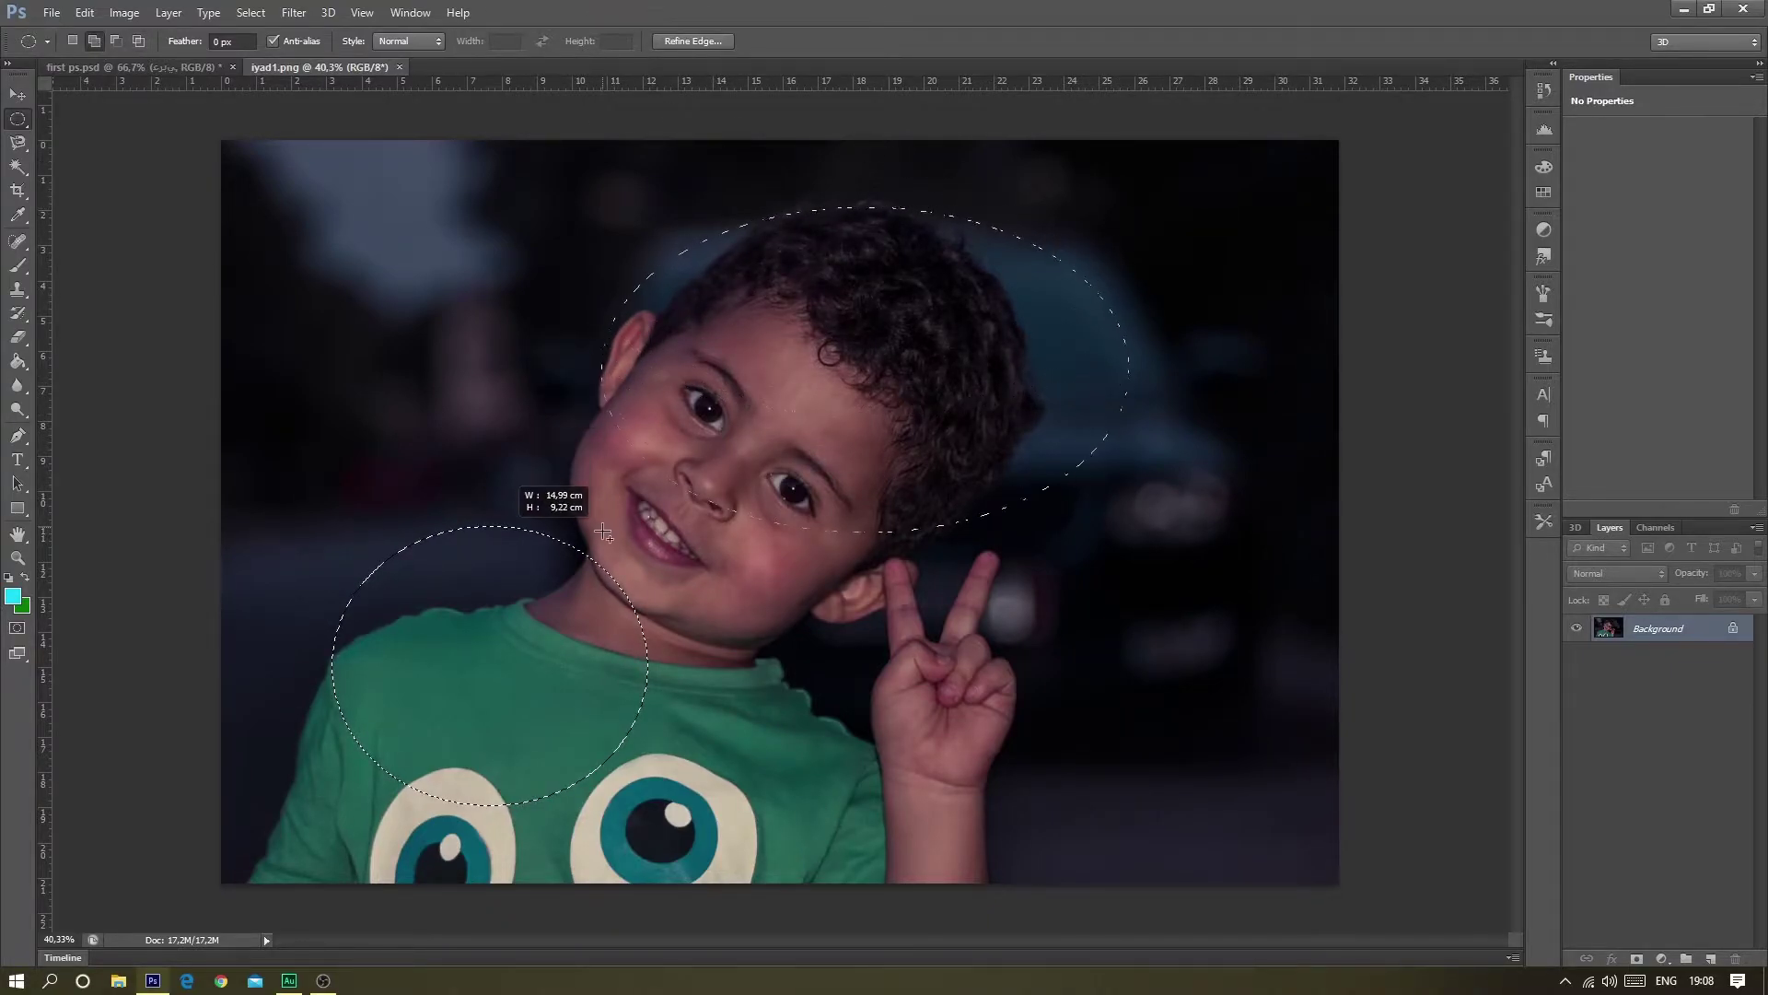
drag(603, 532, 534, 700)
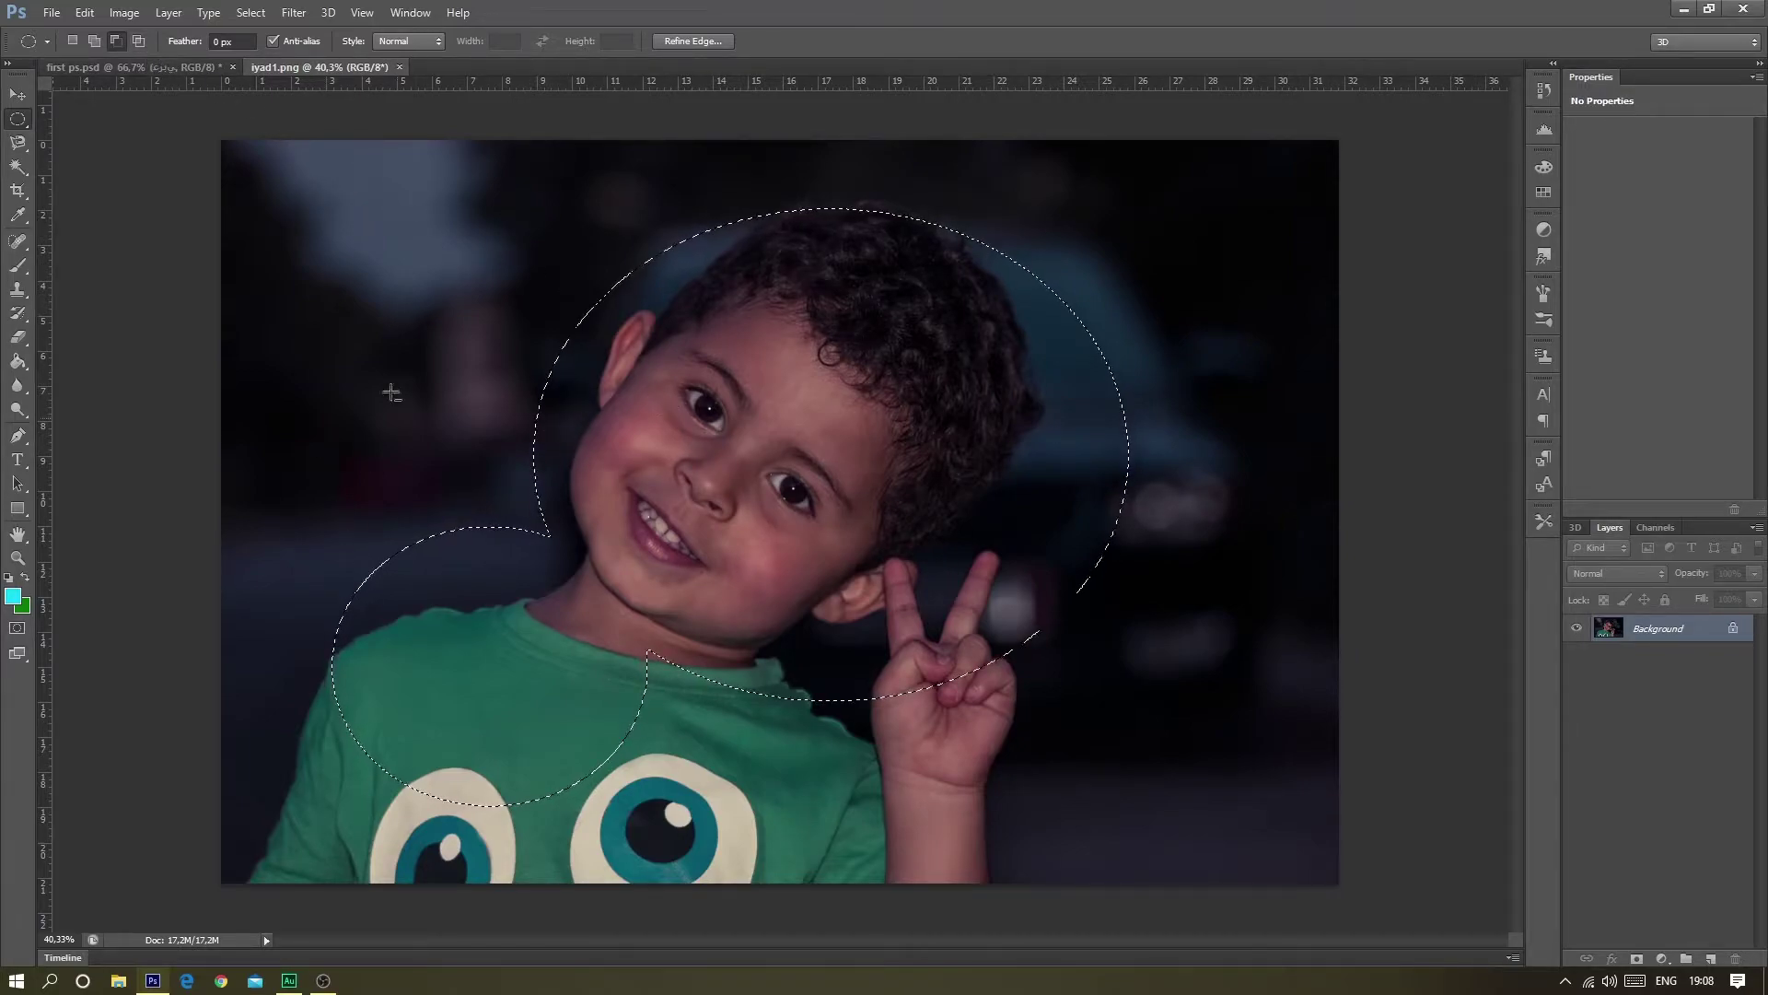
drag(304, 258, 689, 615)
- Intersect an oval with the selection, Shift-add another oval, then Alt-subtract a thin oval
click(138, 42)
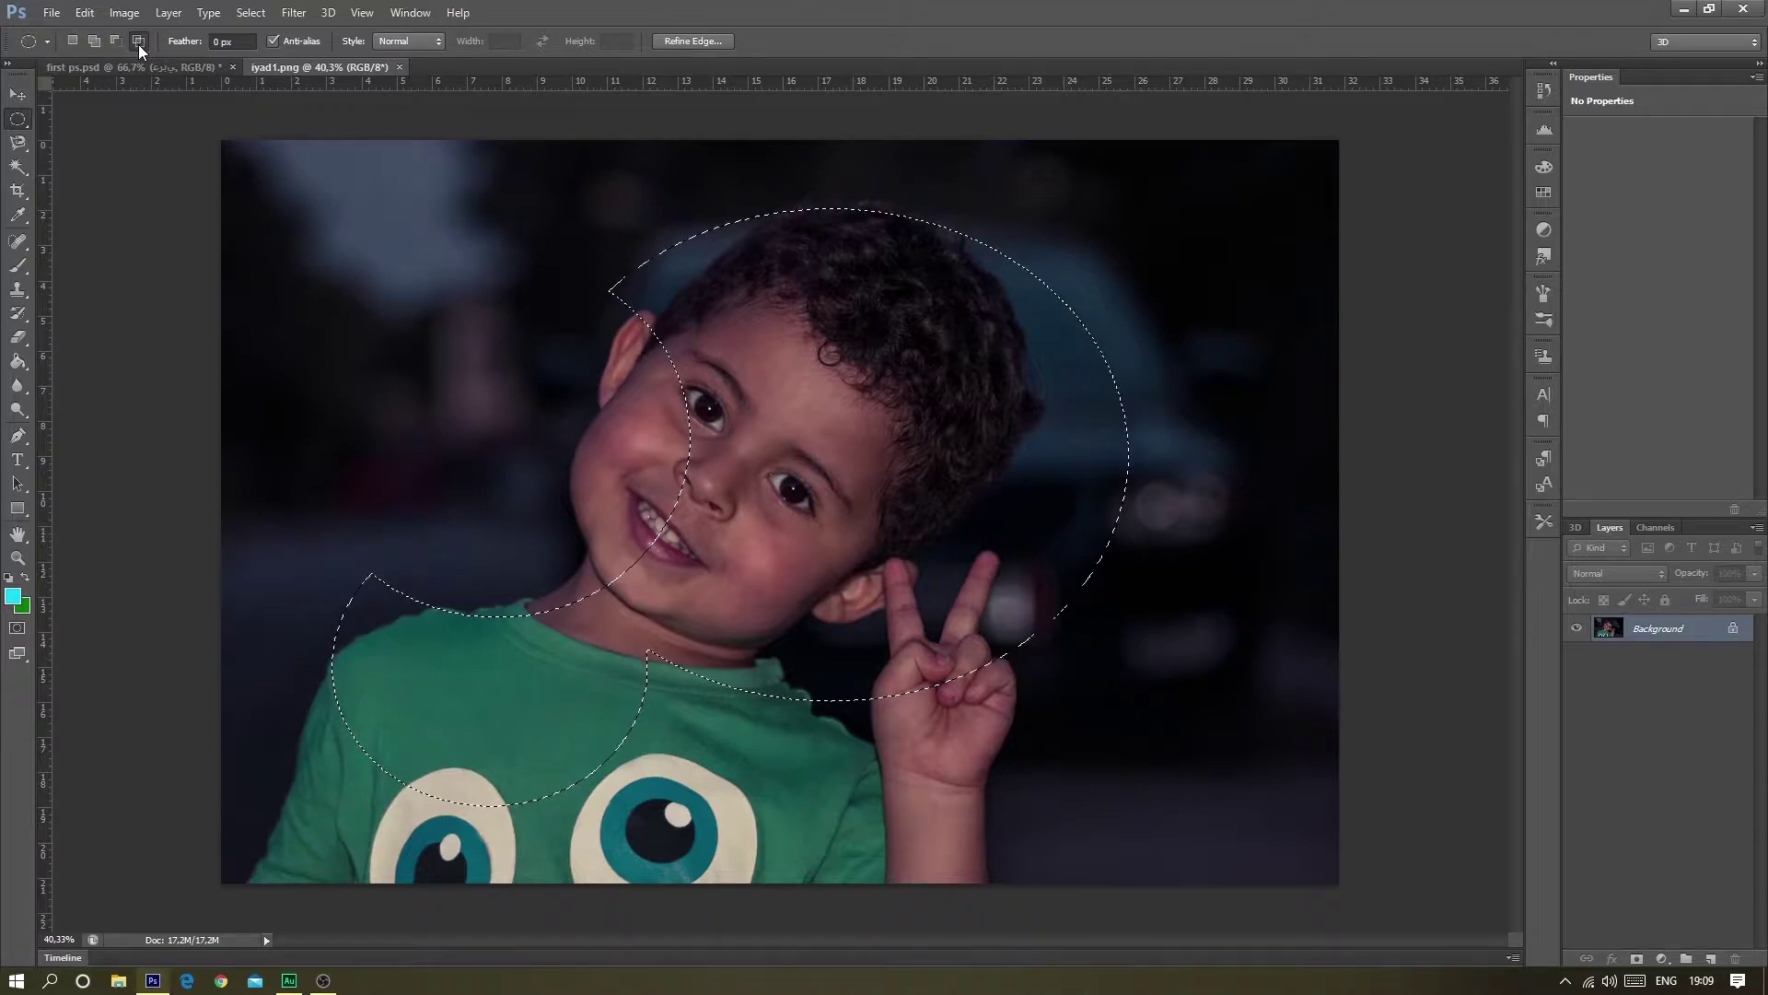
mouse_move(1179, 206)
mouse_down()
mouse_move(989, 421)
mouse_move(929, 454)
mouse_up()
click(72, 40)
key(shift)
mouse_move(385, 213)
mouse_down()
mouse_move(754, 566)
mouse_move(776, 653)
mouse_up()
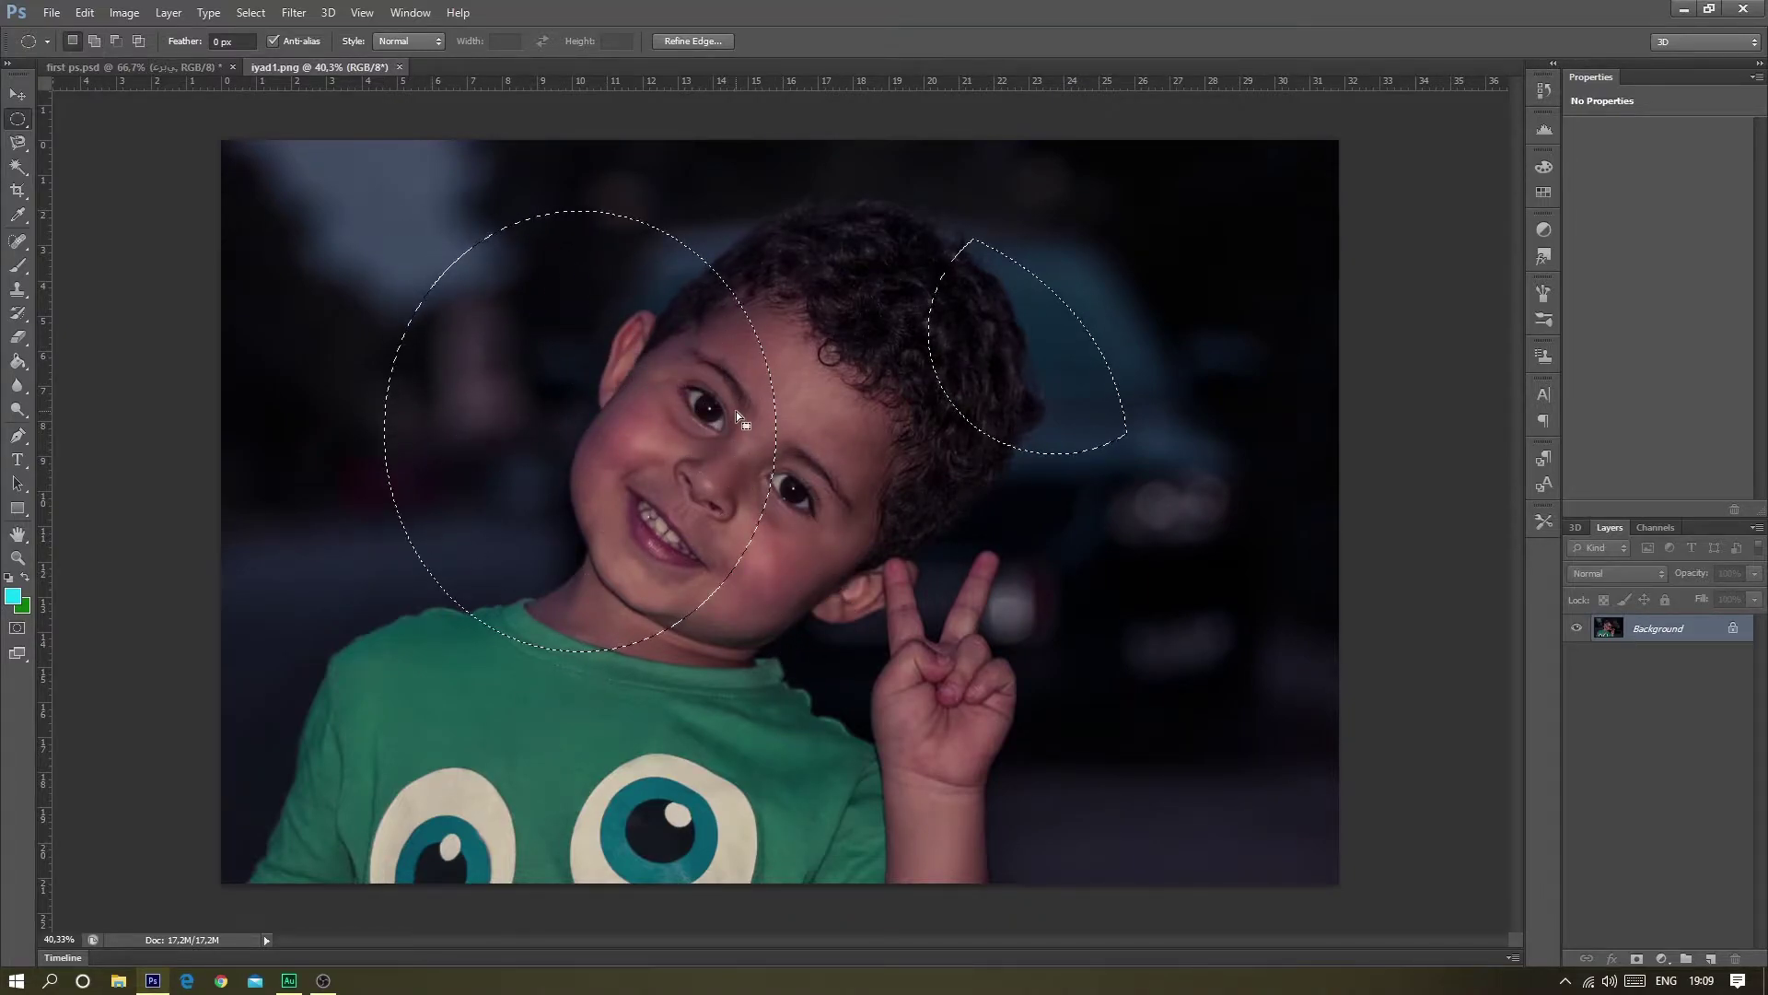
key(alt)
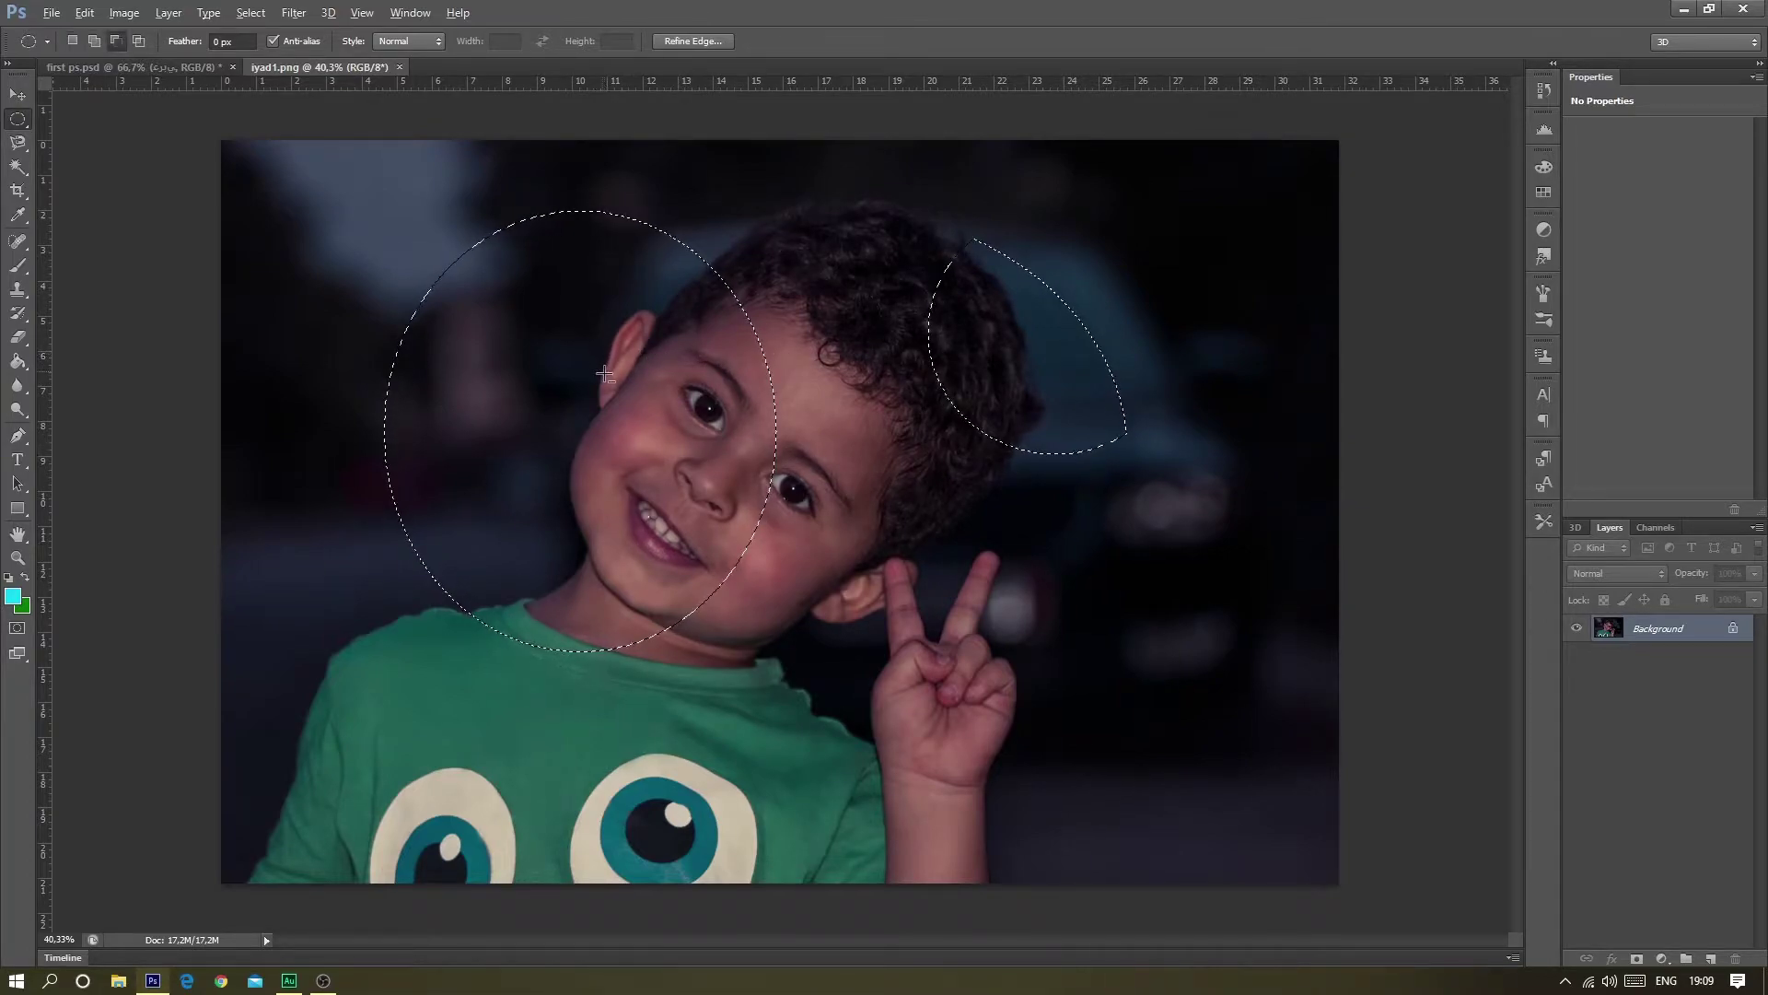
mouse_move(601, 373)
mouse_down()
mouse_move(796, 394)
mouse_move(1115, 667)
mouse_move(1139, 801)
mouse_up()
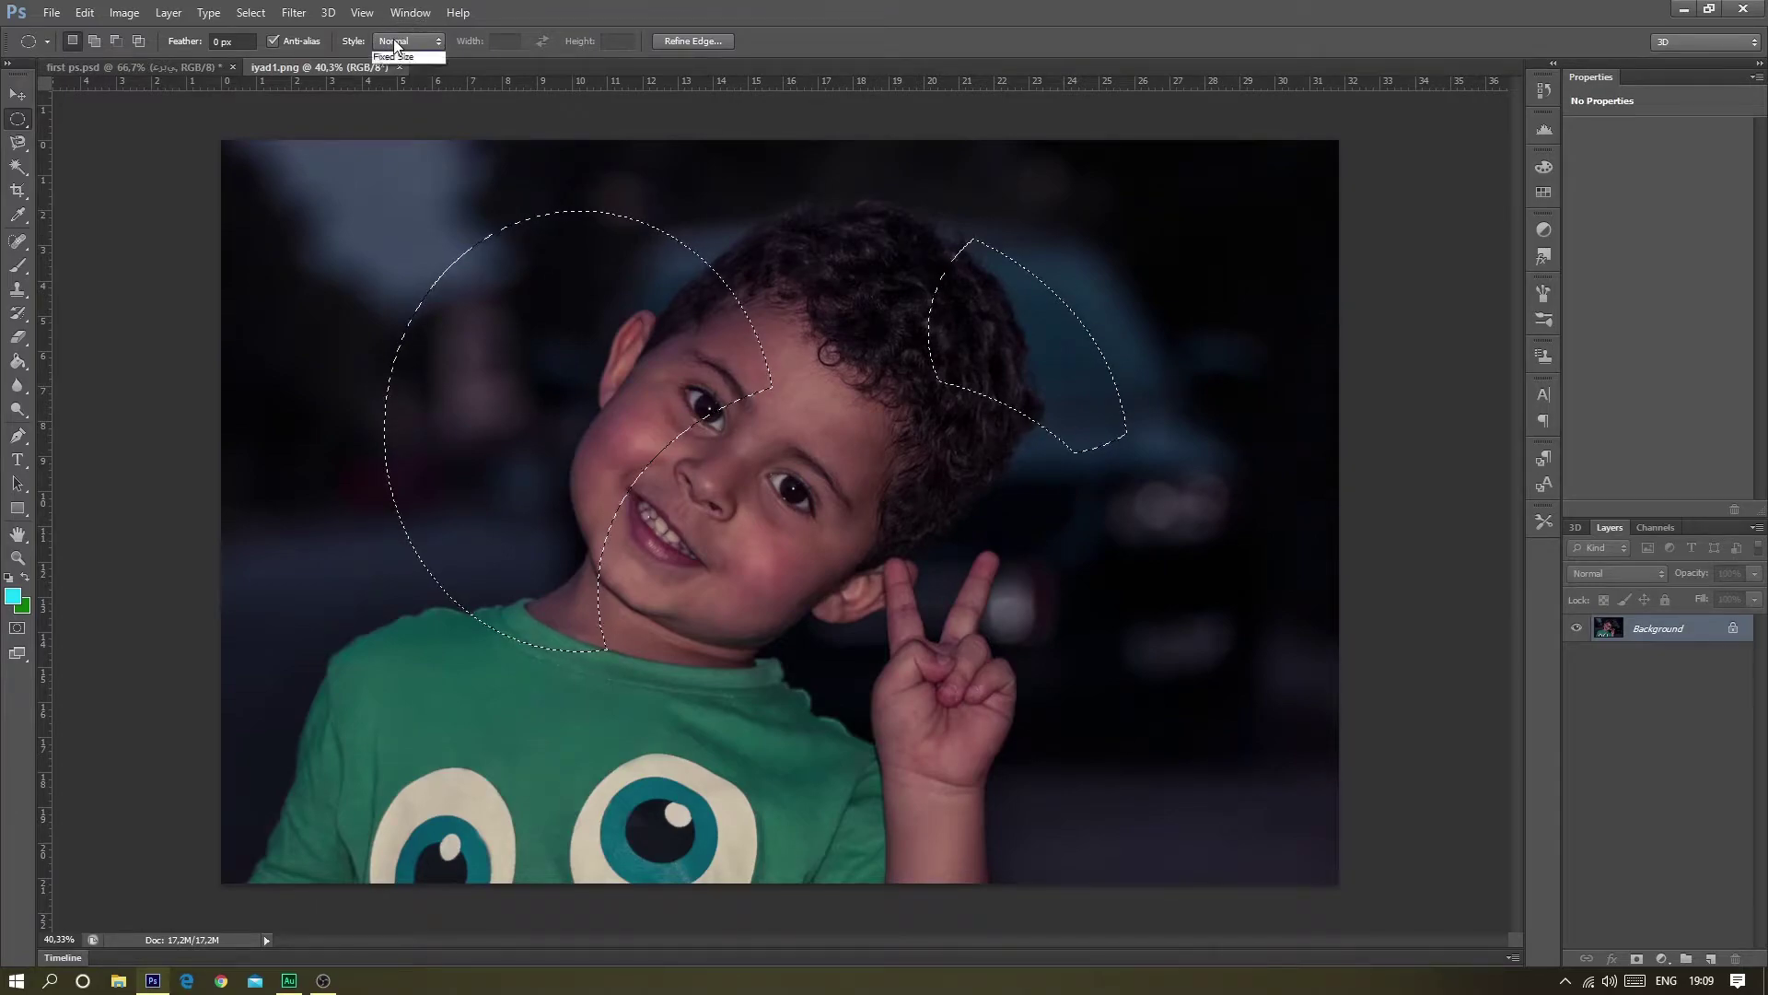
- Try the Fixed Ratio and Fixed Size marquee styles and edit the ratio width
click(397, 43)
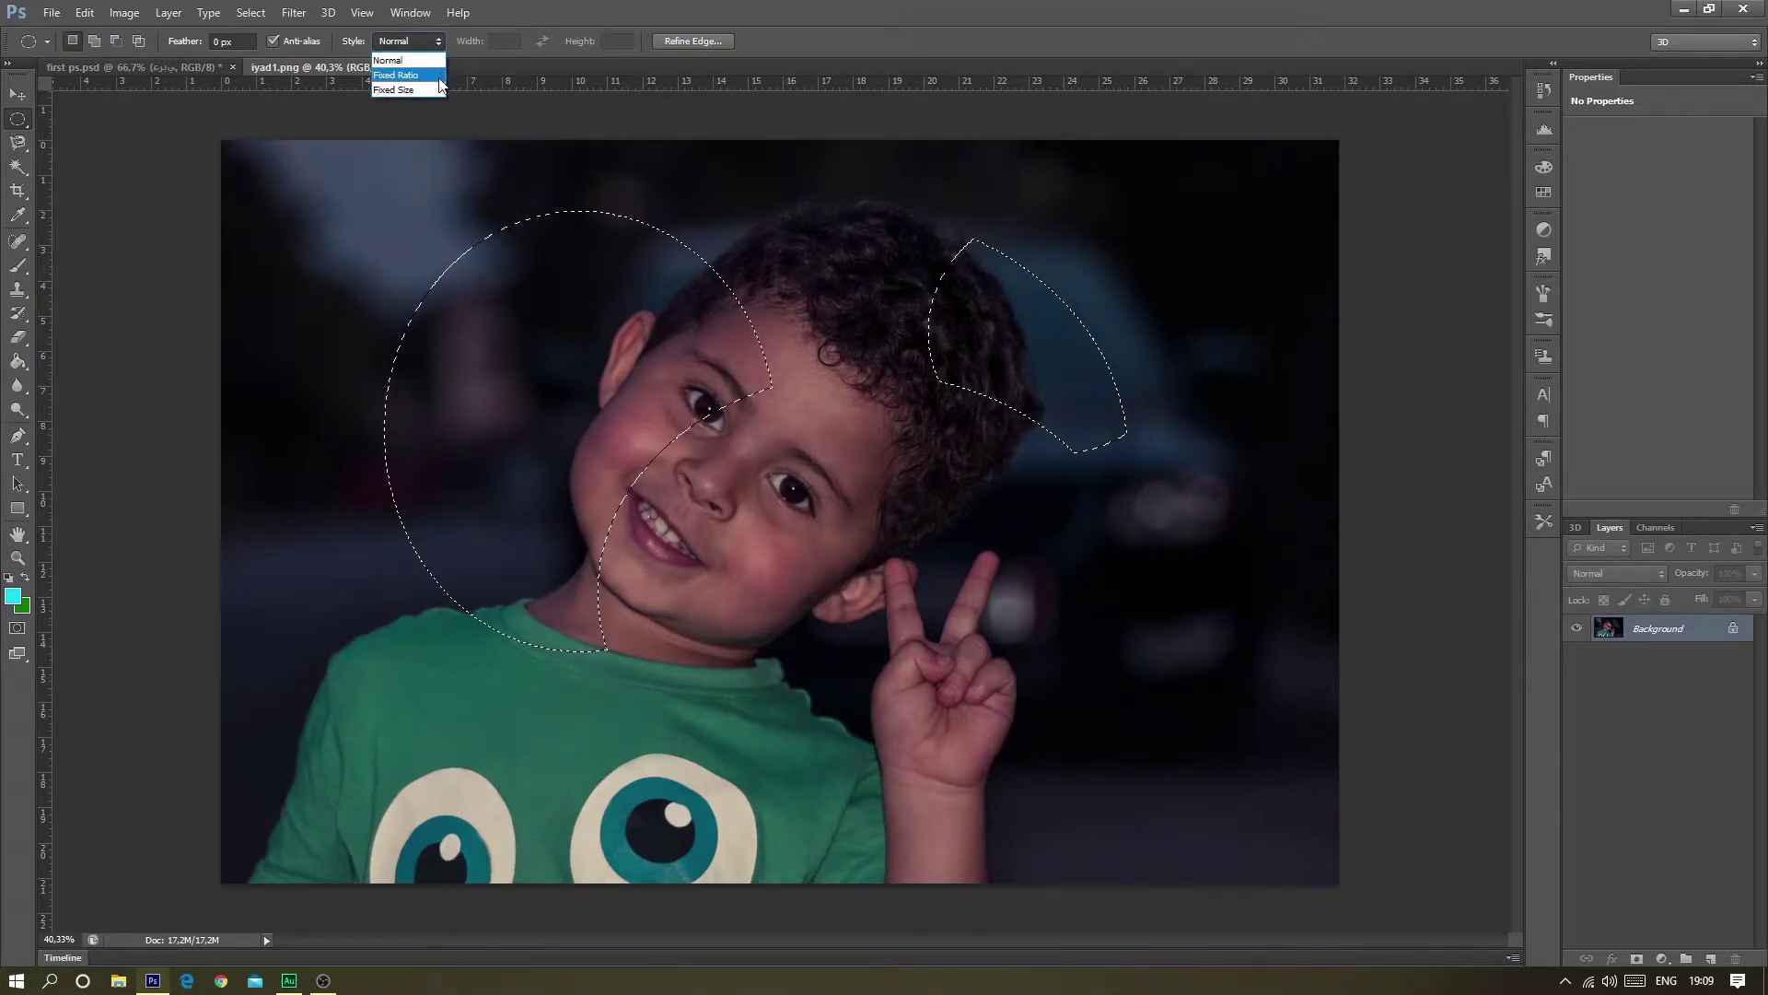
click(433, 75)
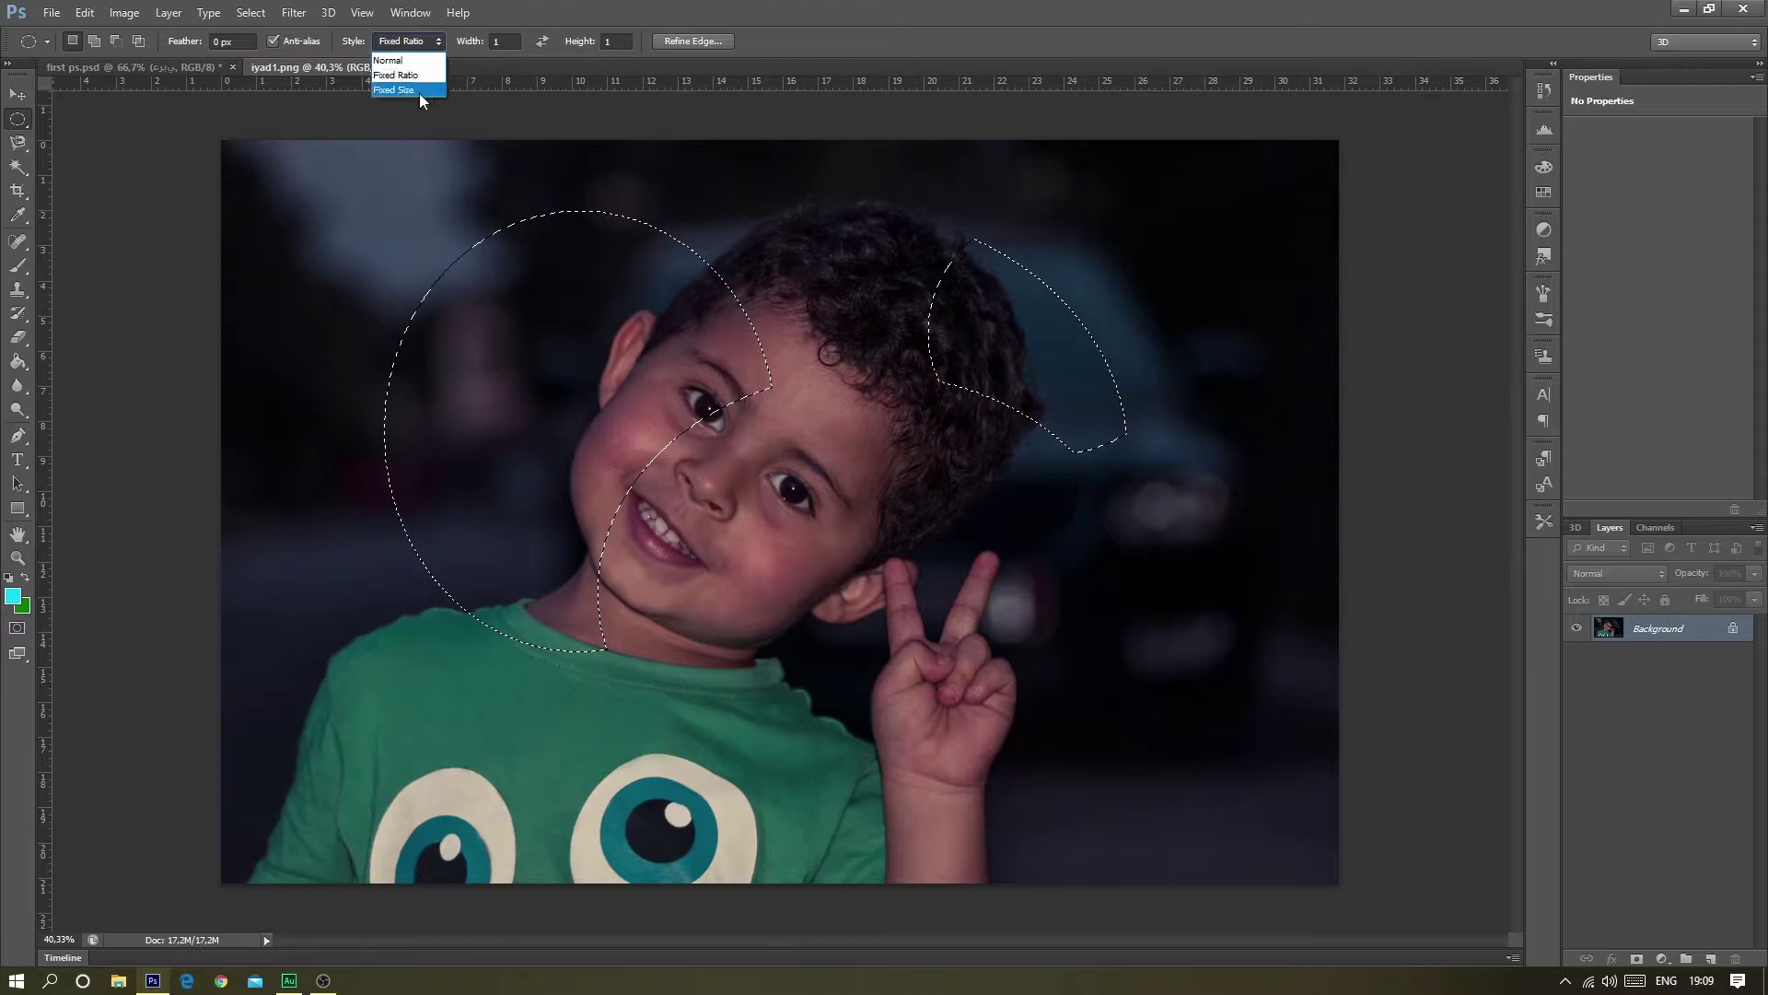
click(418, 90)
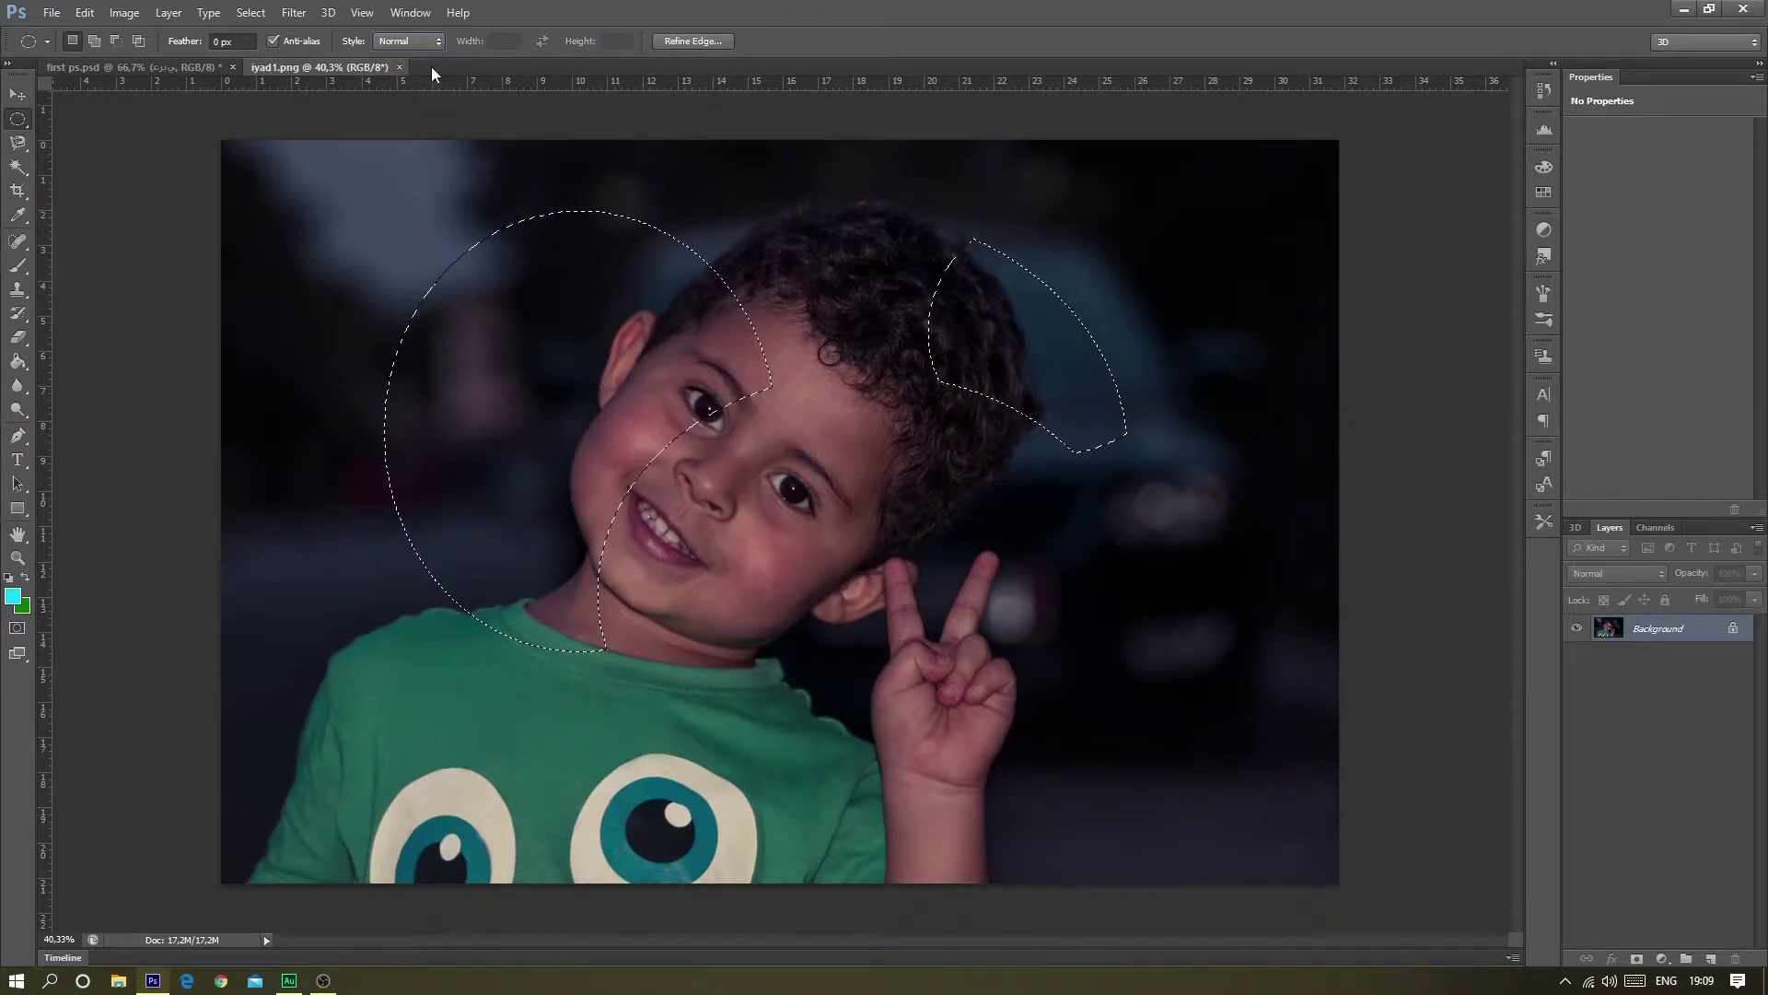
click(435, 41)
click(387, 60)
click(437, 44)
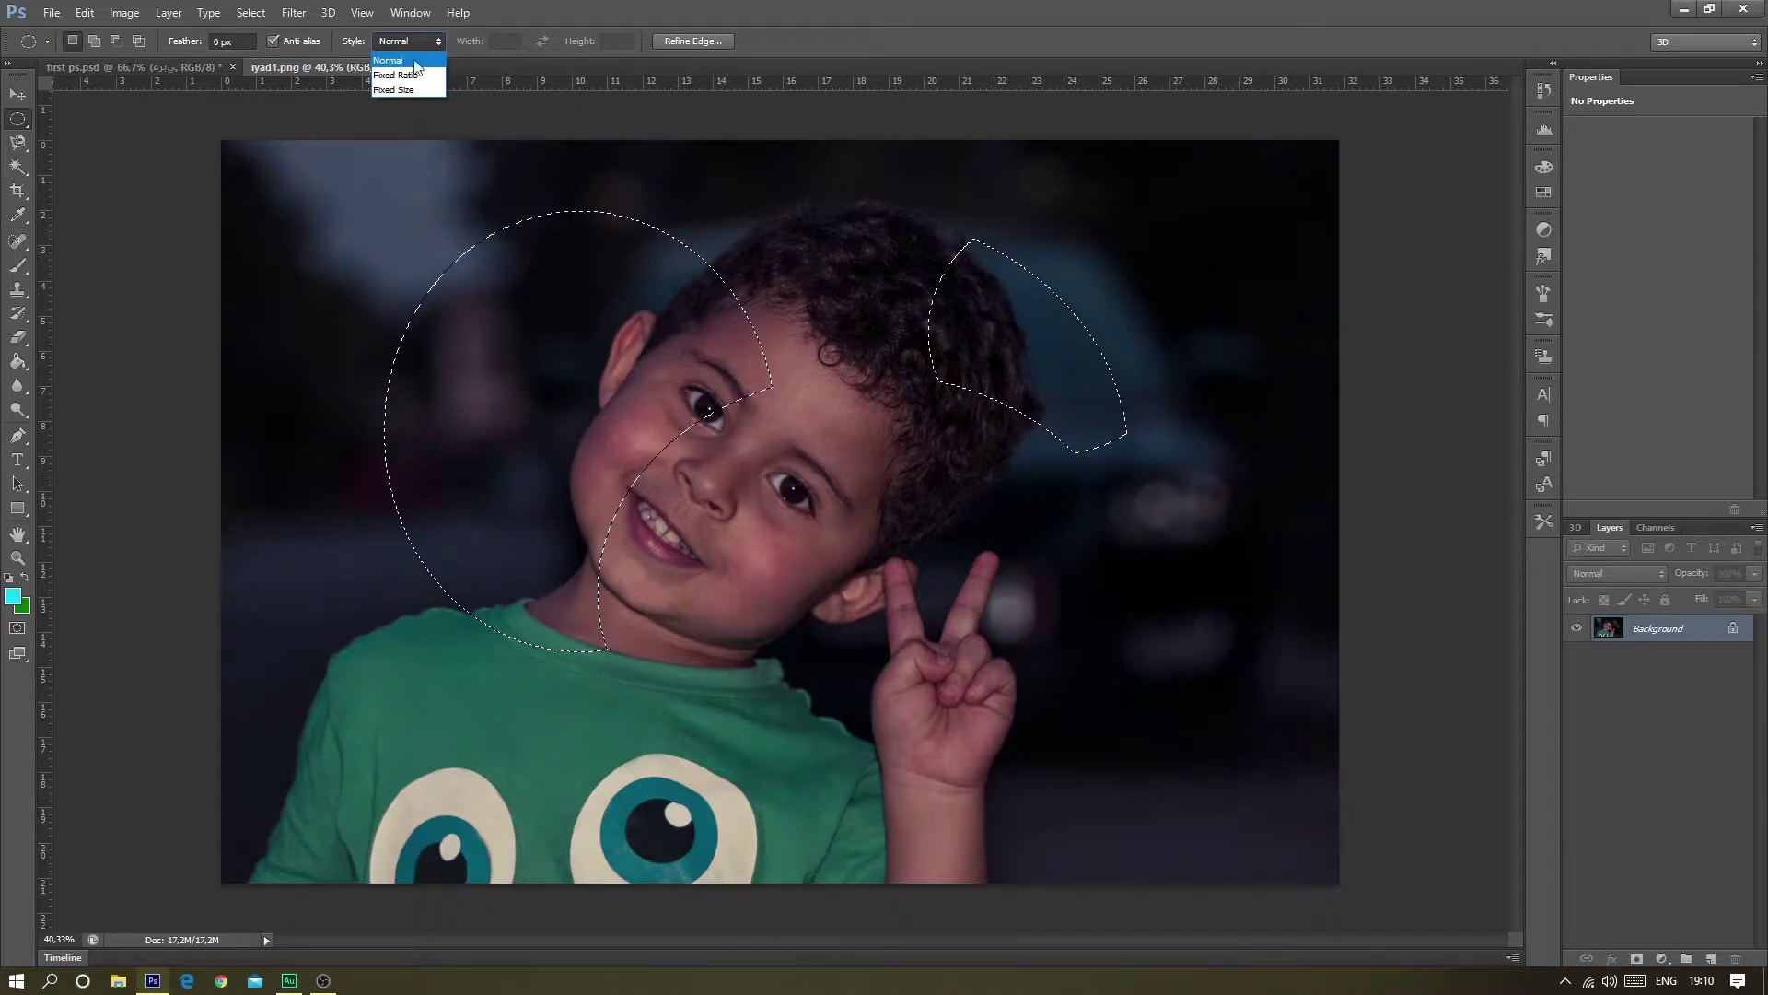
click(405, 75)
click(497, 41)
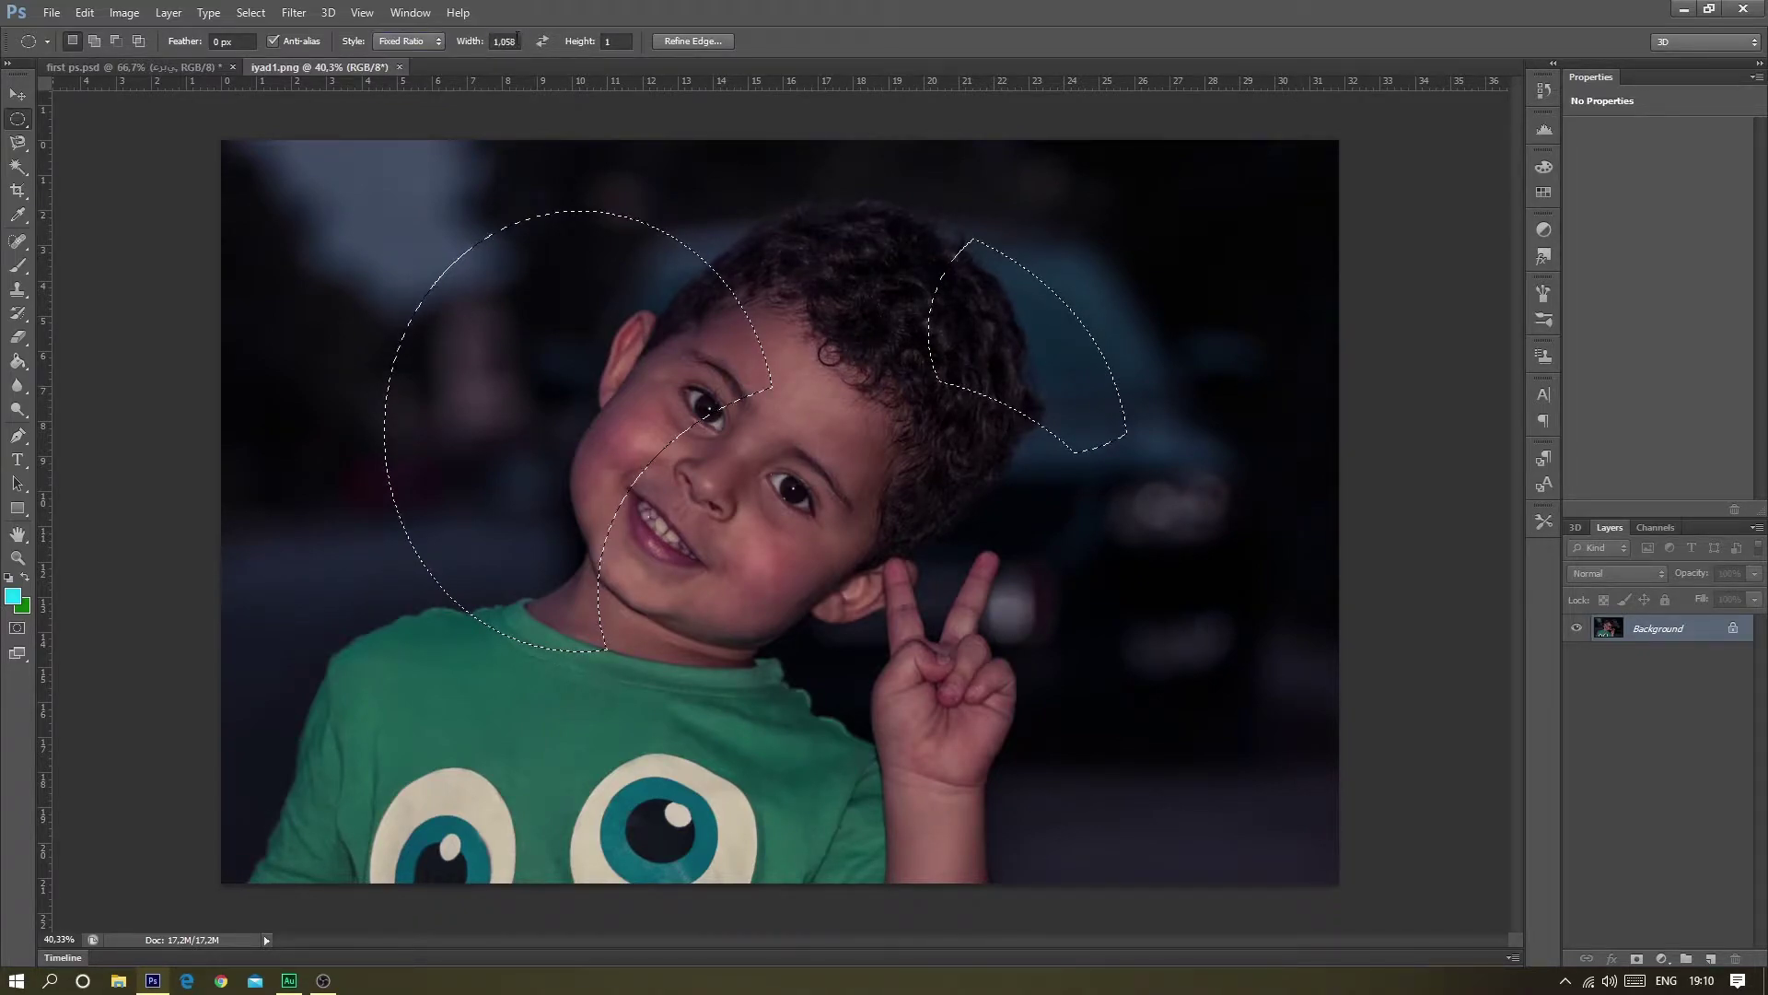
text(,09)
- Set a small fixed size, swap width and height, and place the oval on the forehead
click(404, 43)
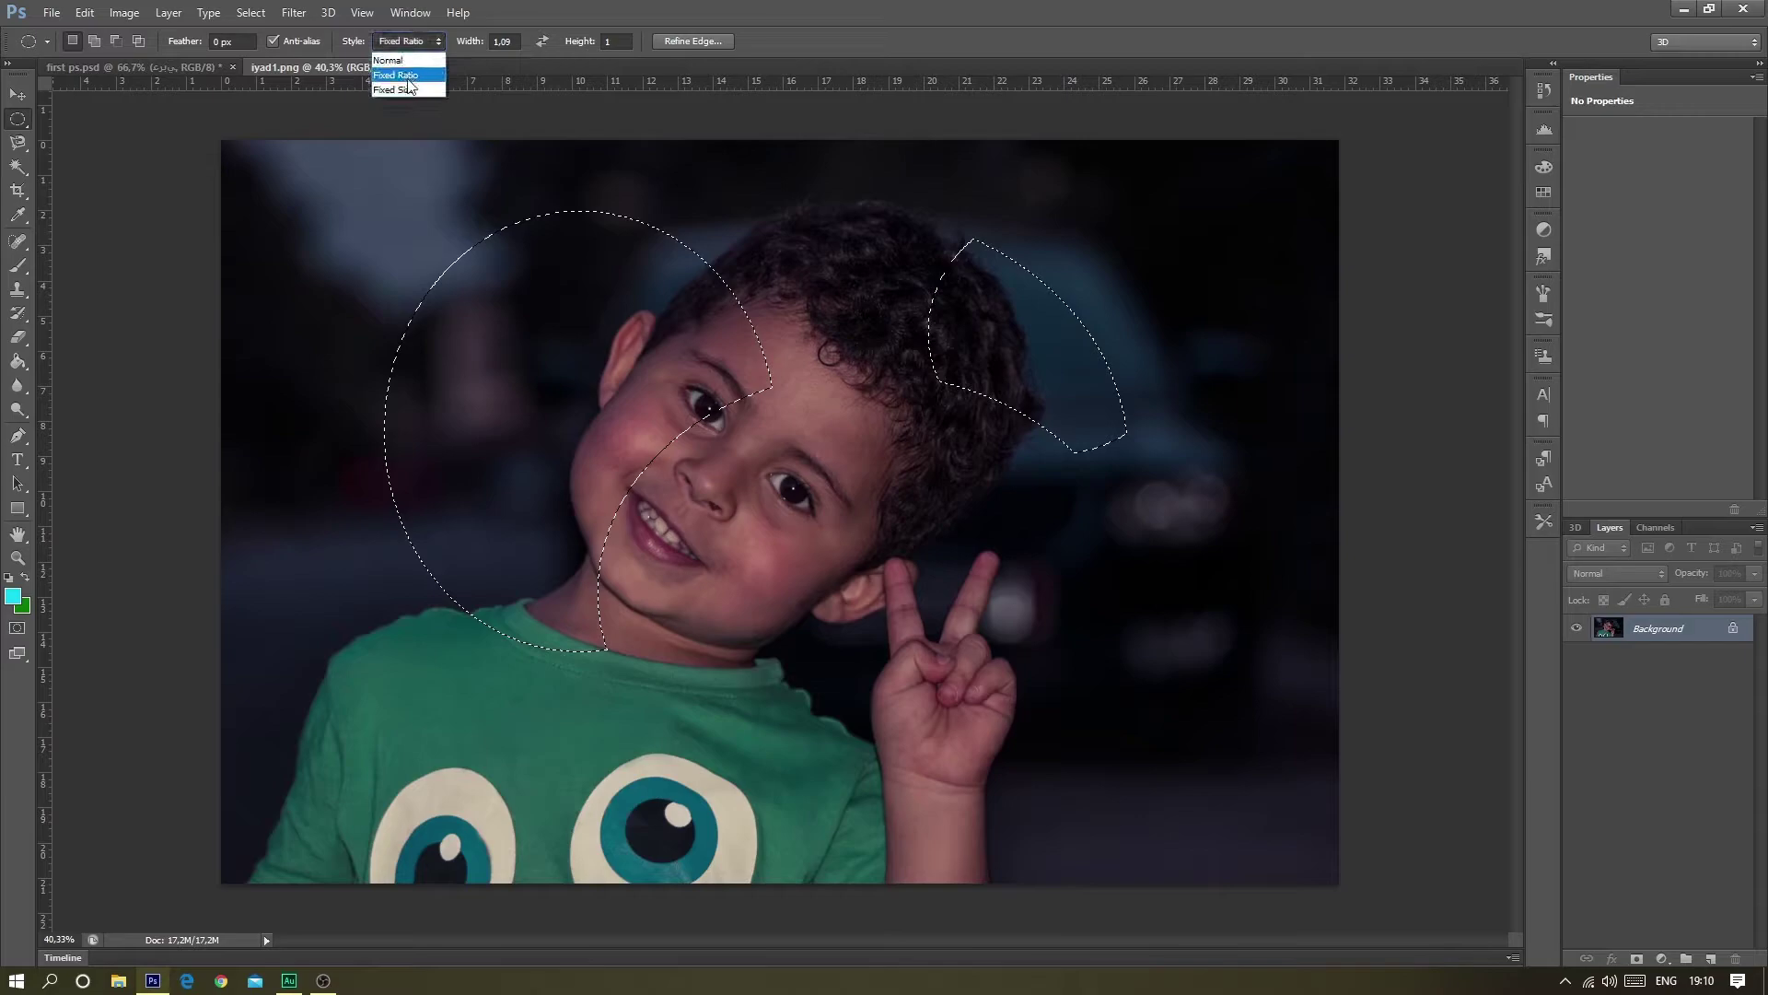
double_click(502, 41)
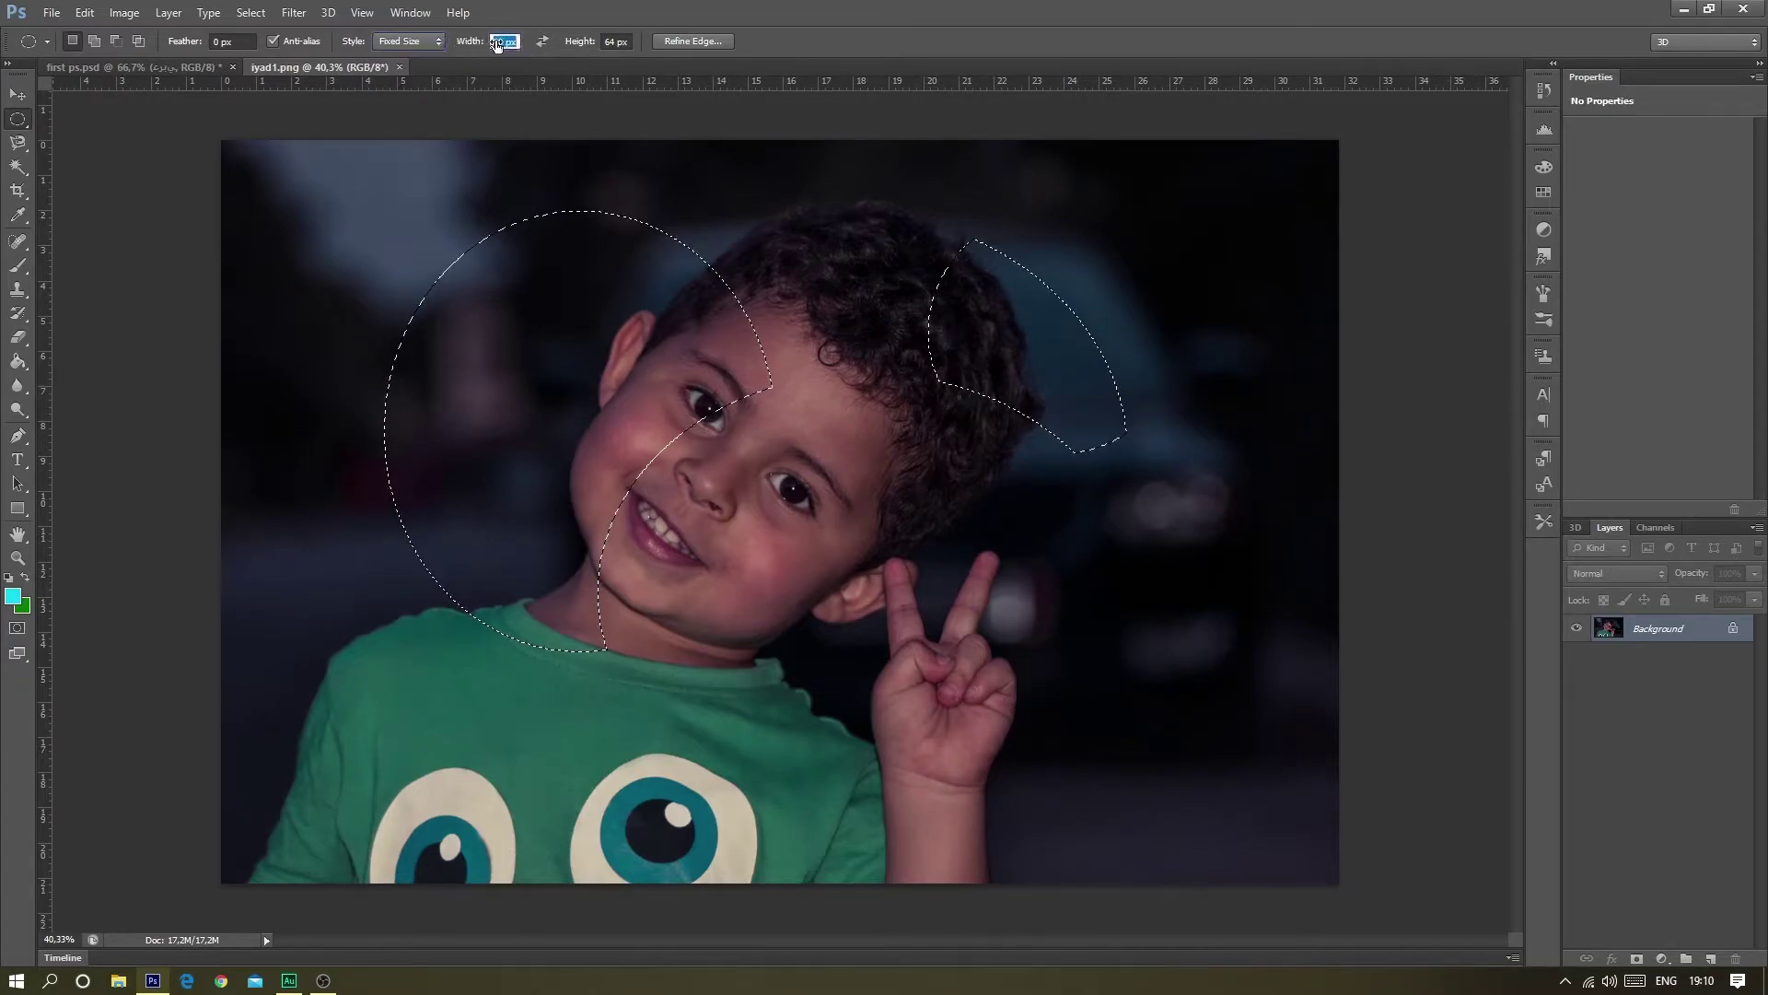
text(05)
click(541, 41)
click(947, 456)
drag(948, 456, 843, 405)
click(703, 347)
- Widen the fixed width to 82 px and place a flat oval beside the head, then on the shirt
drag(495, 46, 833, 63)
drag(682, 83, 825, 88)
mouse_move(557, 266)
mouse_down()
mouse_move(512, 231)
mouse_move(328, 217)
mouse_up()
key(ctrl+d)
drag(396, 603, 409, 642)
- With Fixed Ratio 1,532 by 2,006, draw a tall oval over the face and collar
click(399, 41)
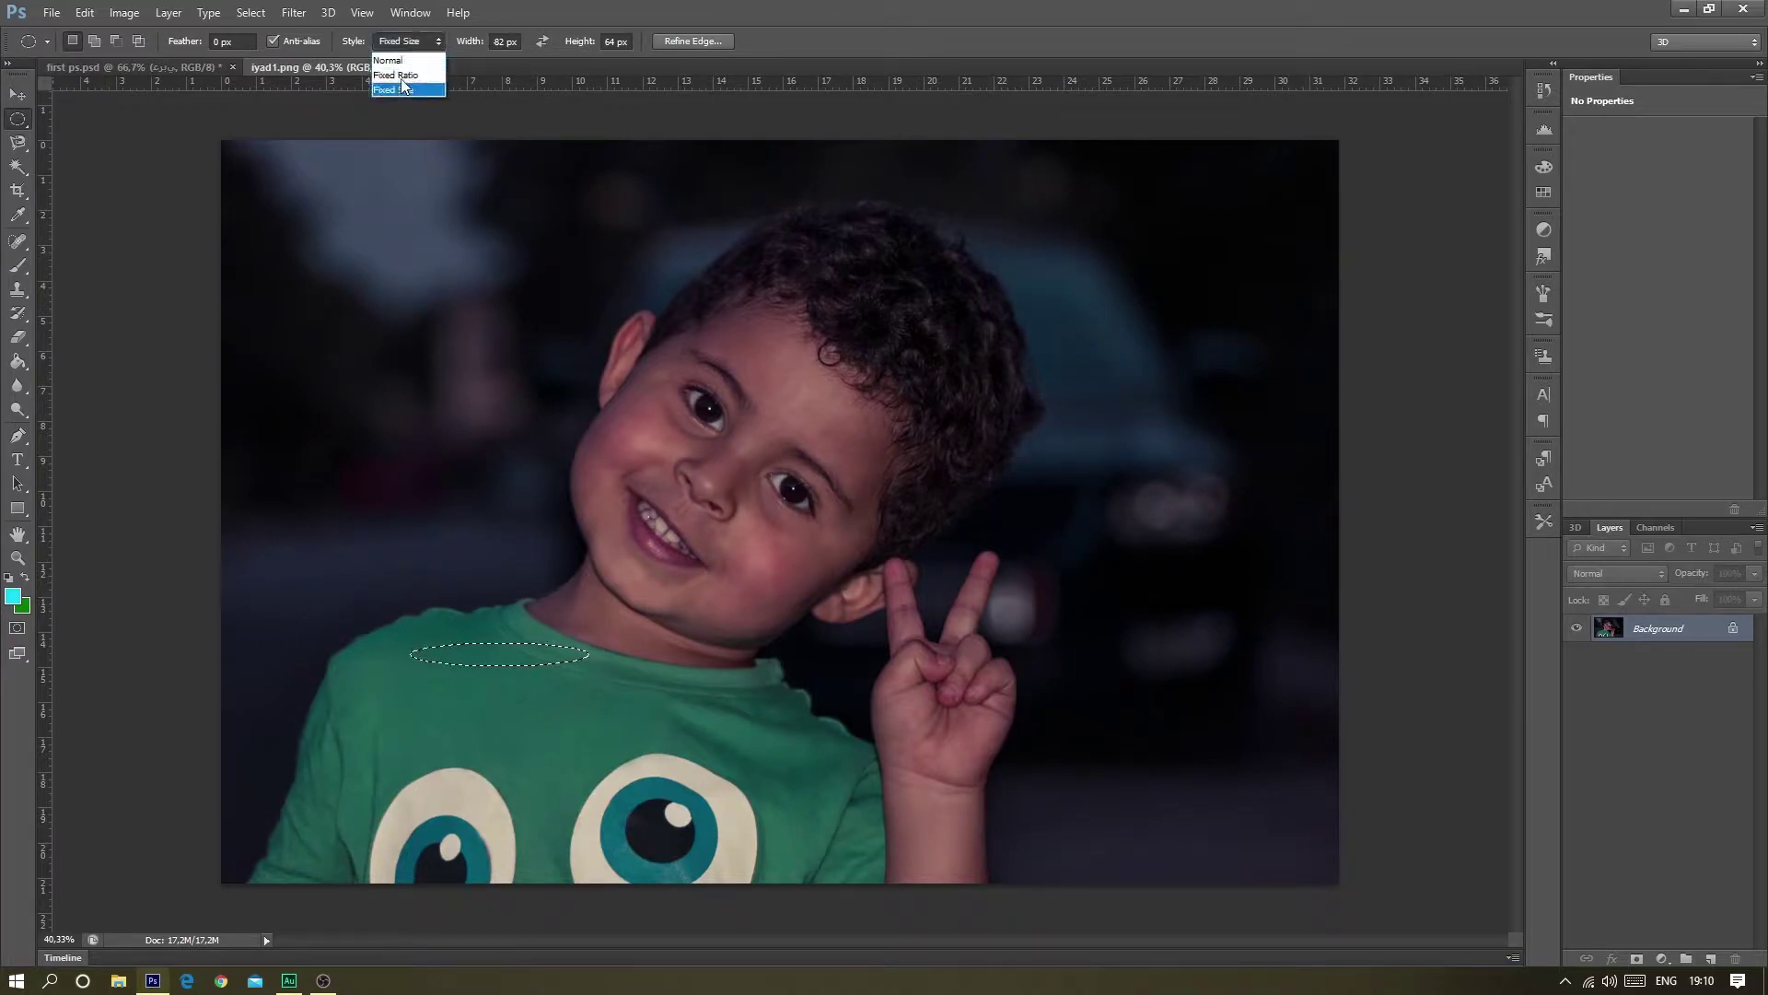
click(401, 71)
mouse_move(474, 46)
mouse_down()
mouse_move(602, 72)
mouse_move(785, 43)
mouse_up()
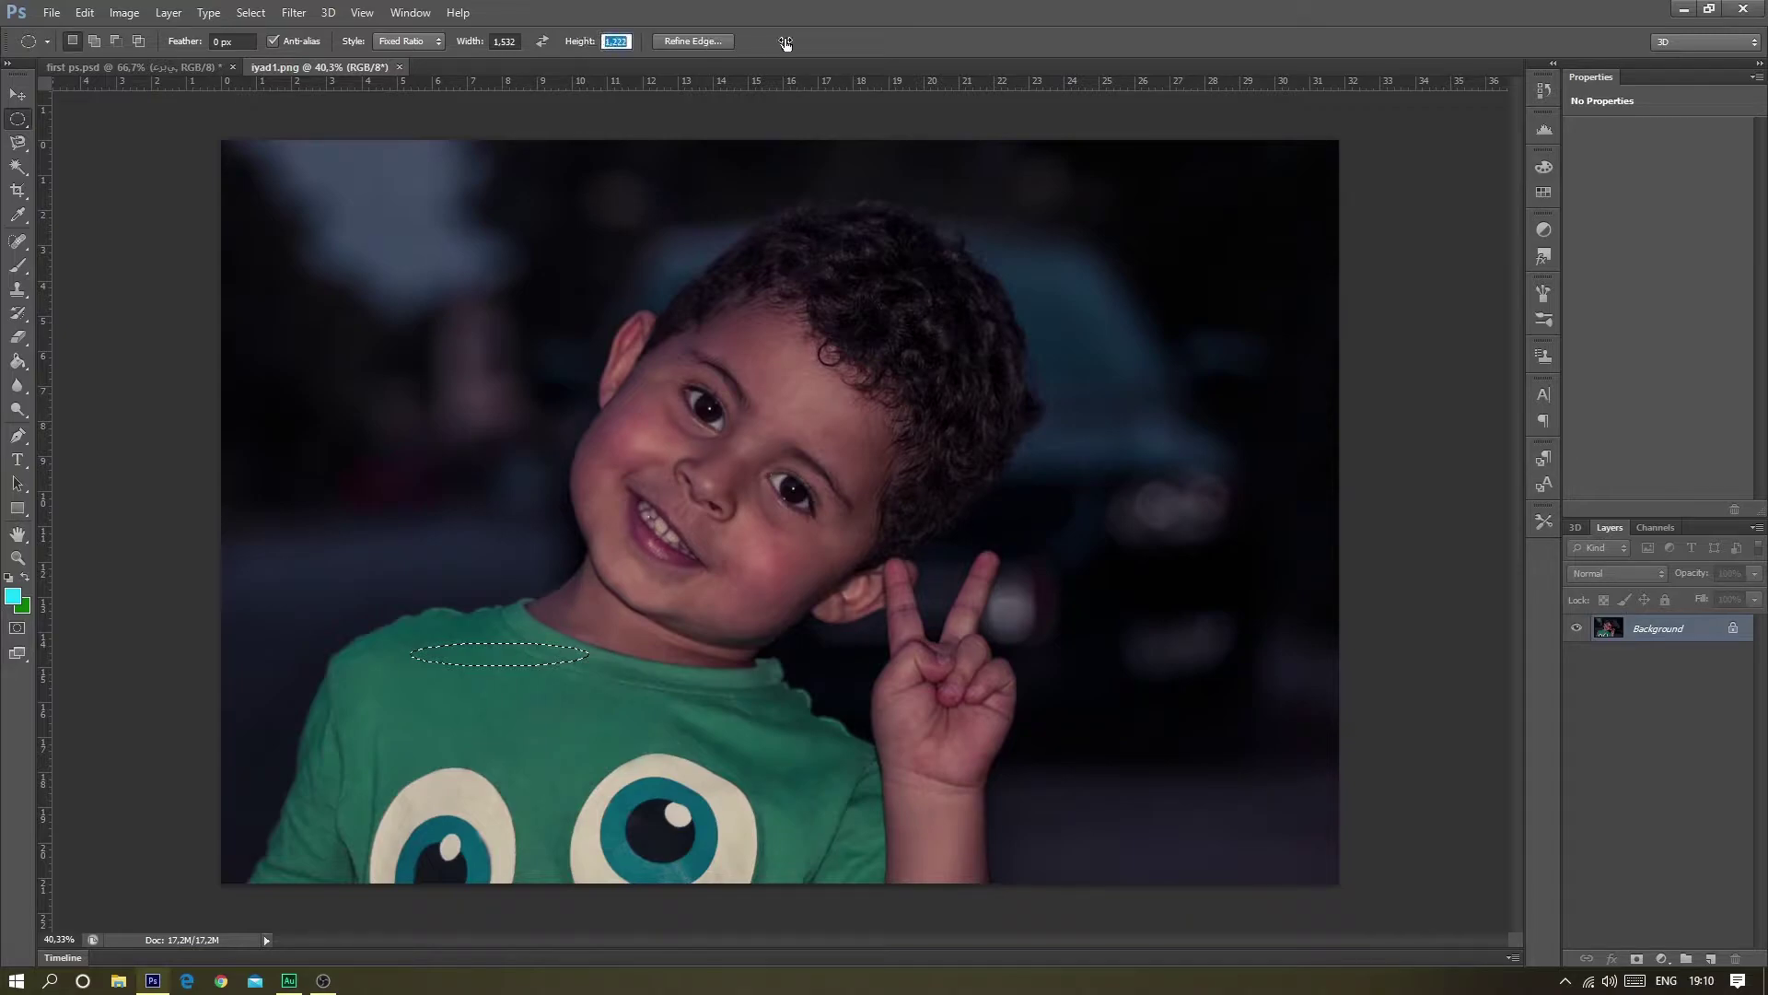
drag(1190, 69, 1501, 76)
drag(465, 267, 460, 244)
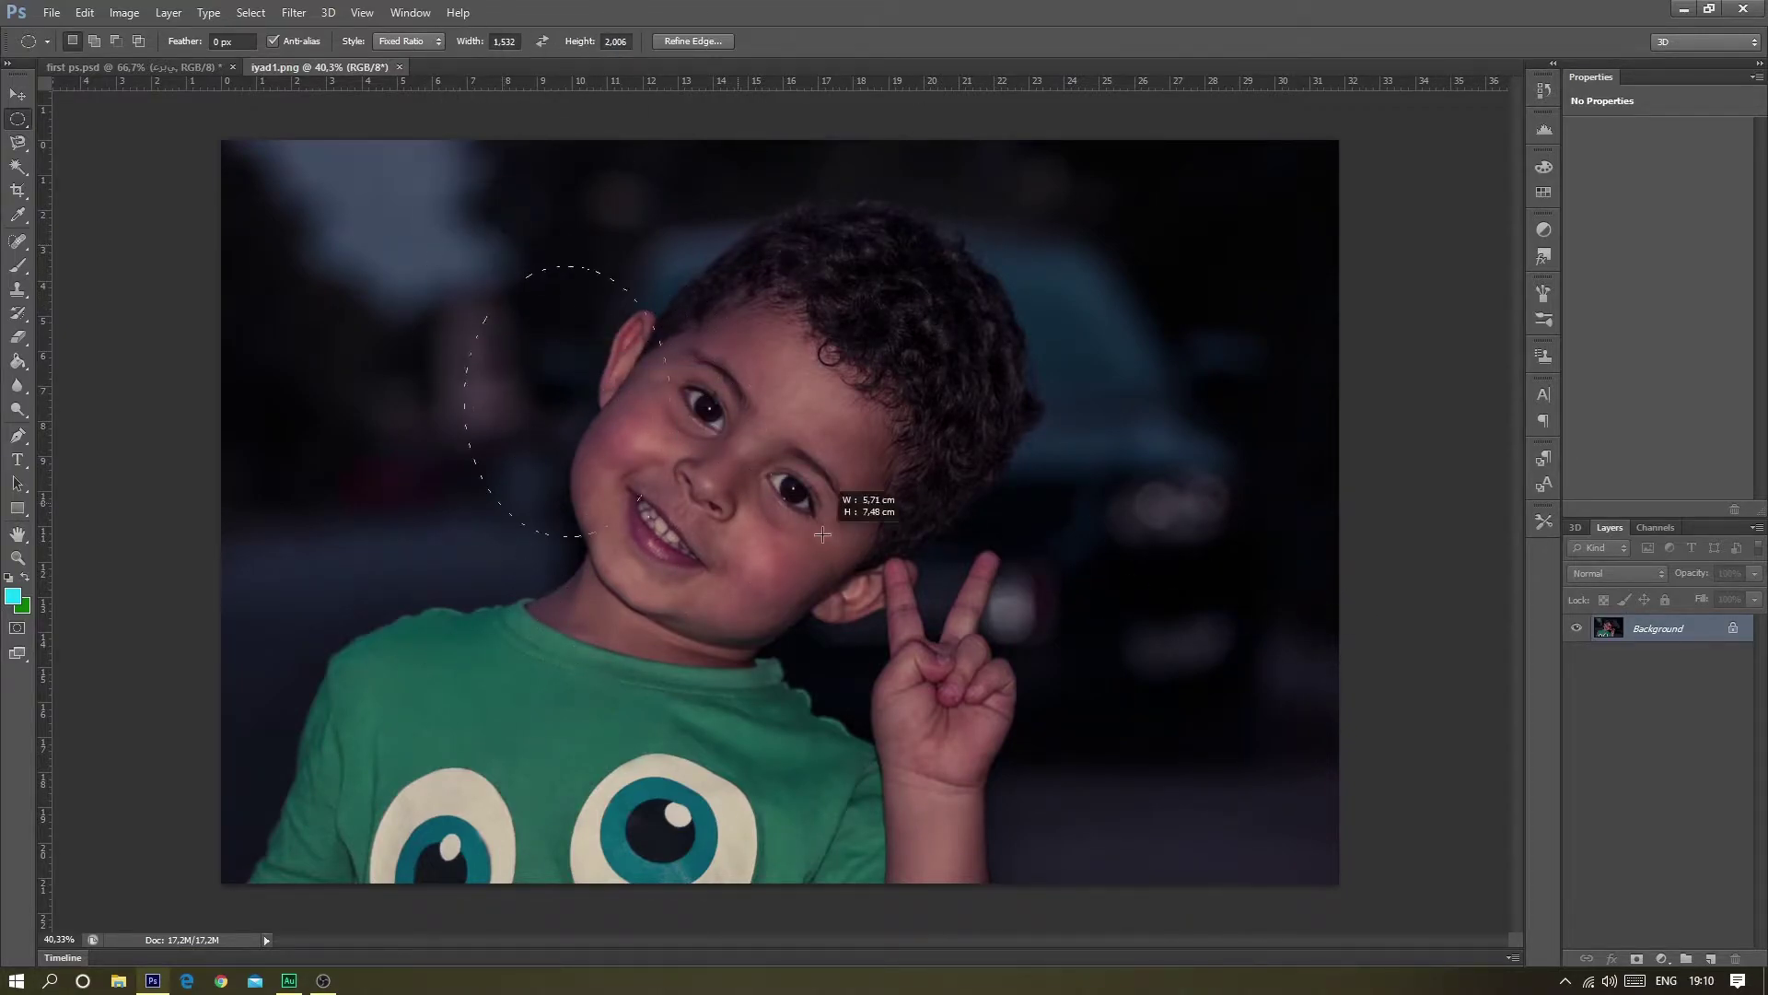
mouse_move(460, 244)
mouse_down()
mouse_move(783, 719)
mouse_move(548, 377)
mouse_up()
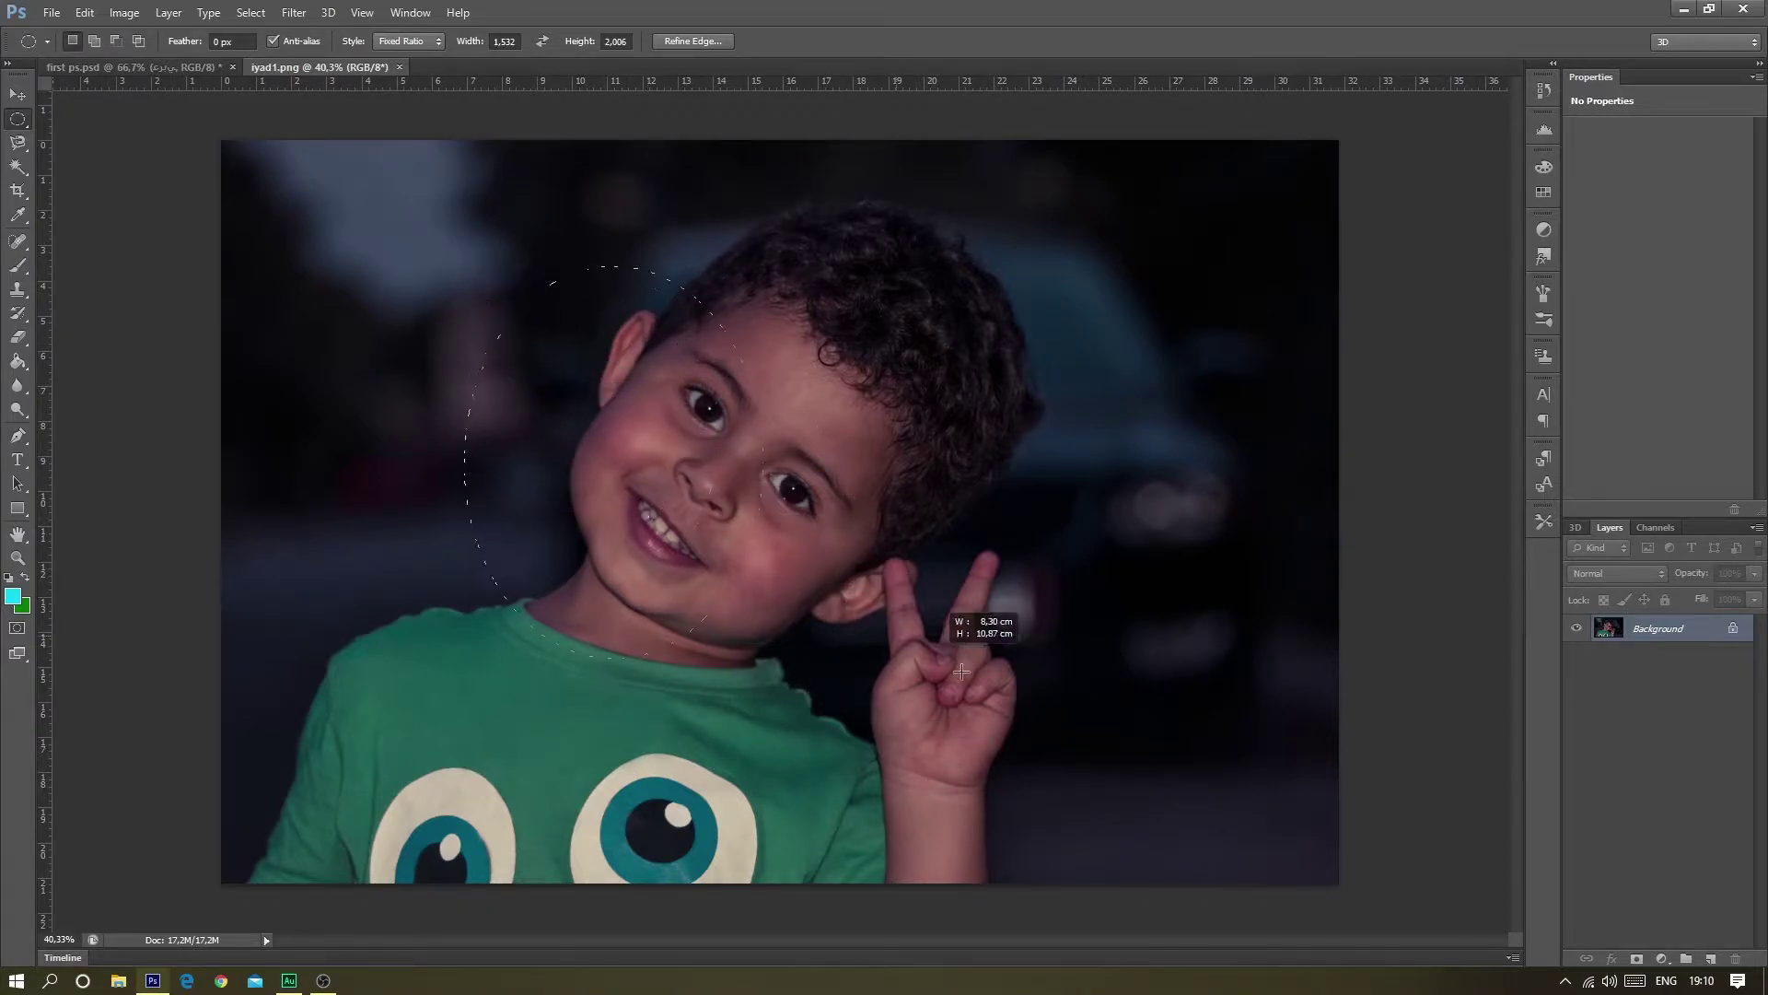
mouse_move(548, 377)
mouse_down()
mouse_move(1189, 810)
mouse_move(809, 716)
mouse_up()
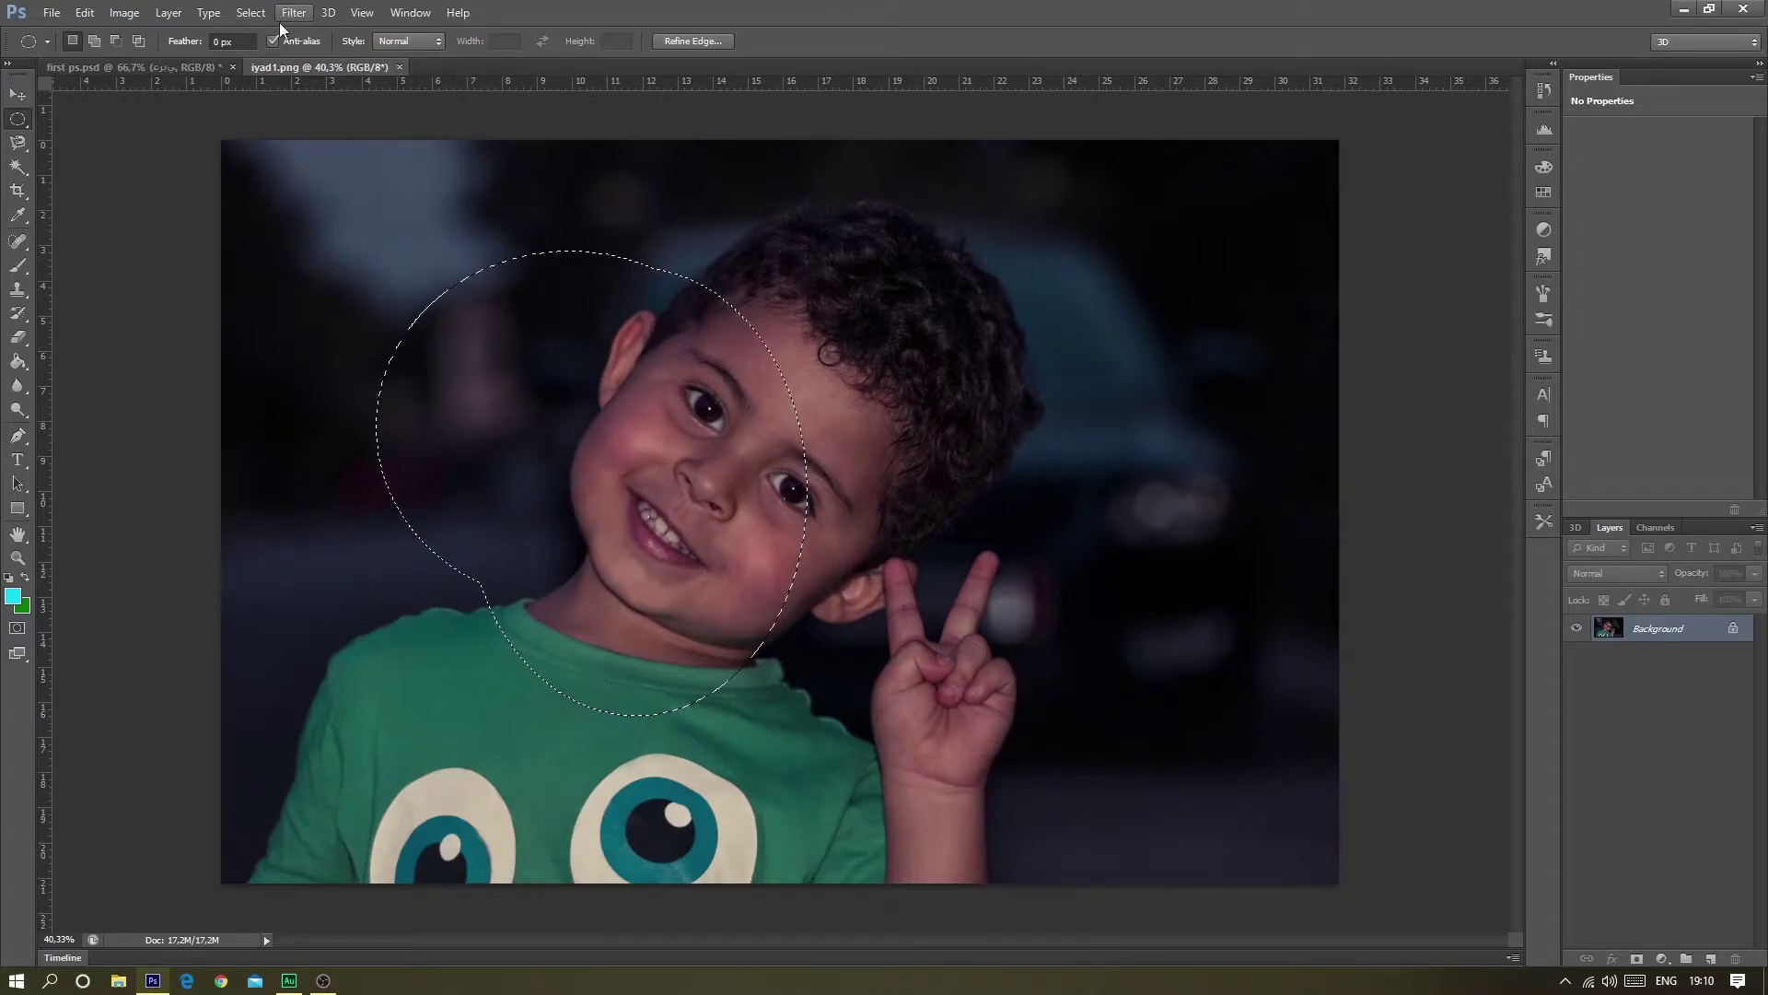
- Select a one-pixel row across the photo above the eyes with the Single Row Marquee, zooming in to inspect it
right_click(17, 119)
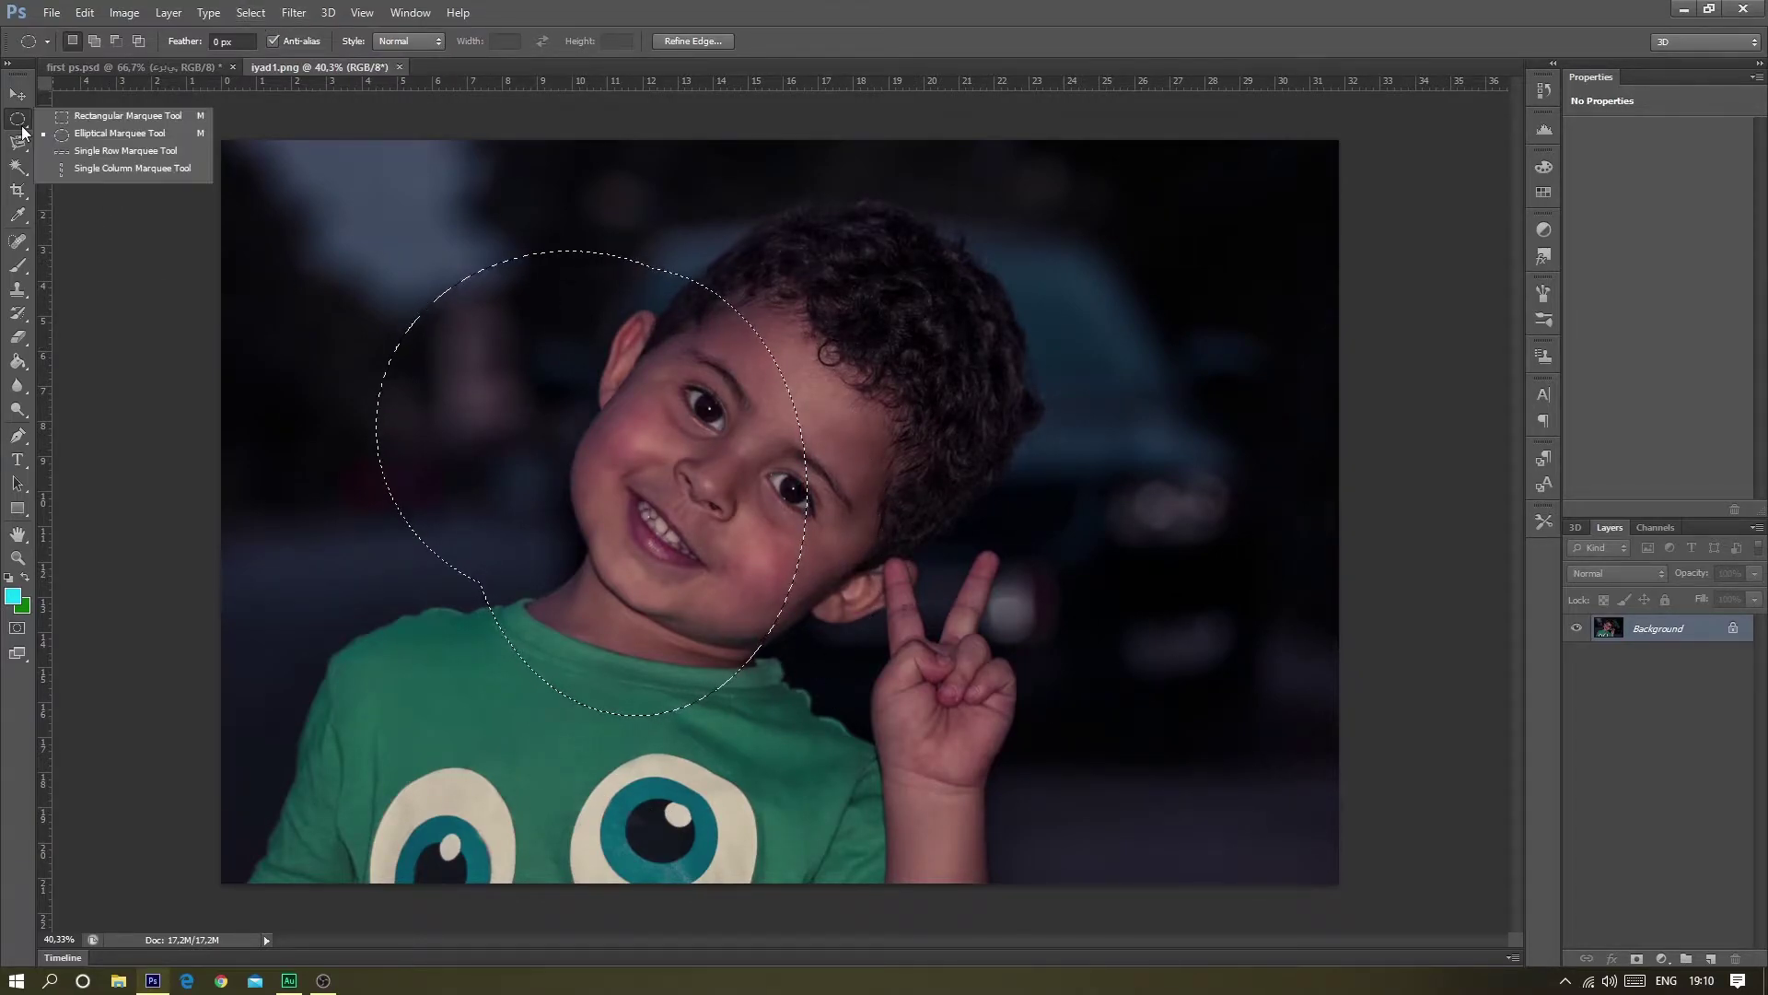
click(105, 151)
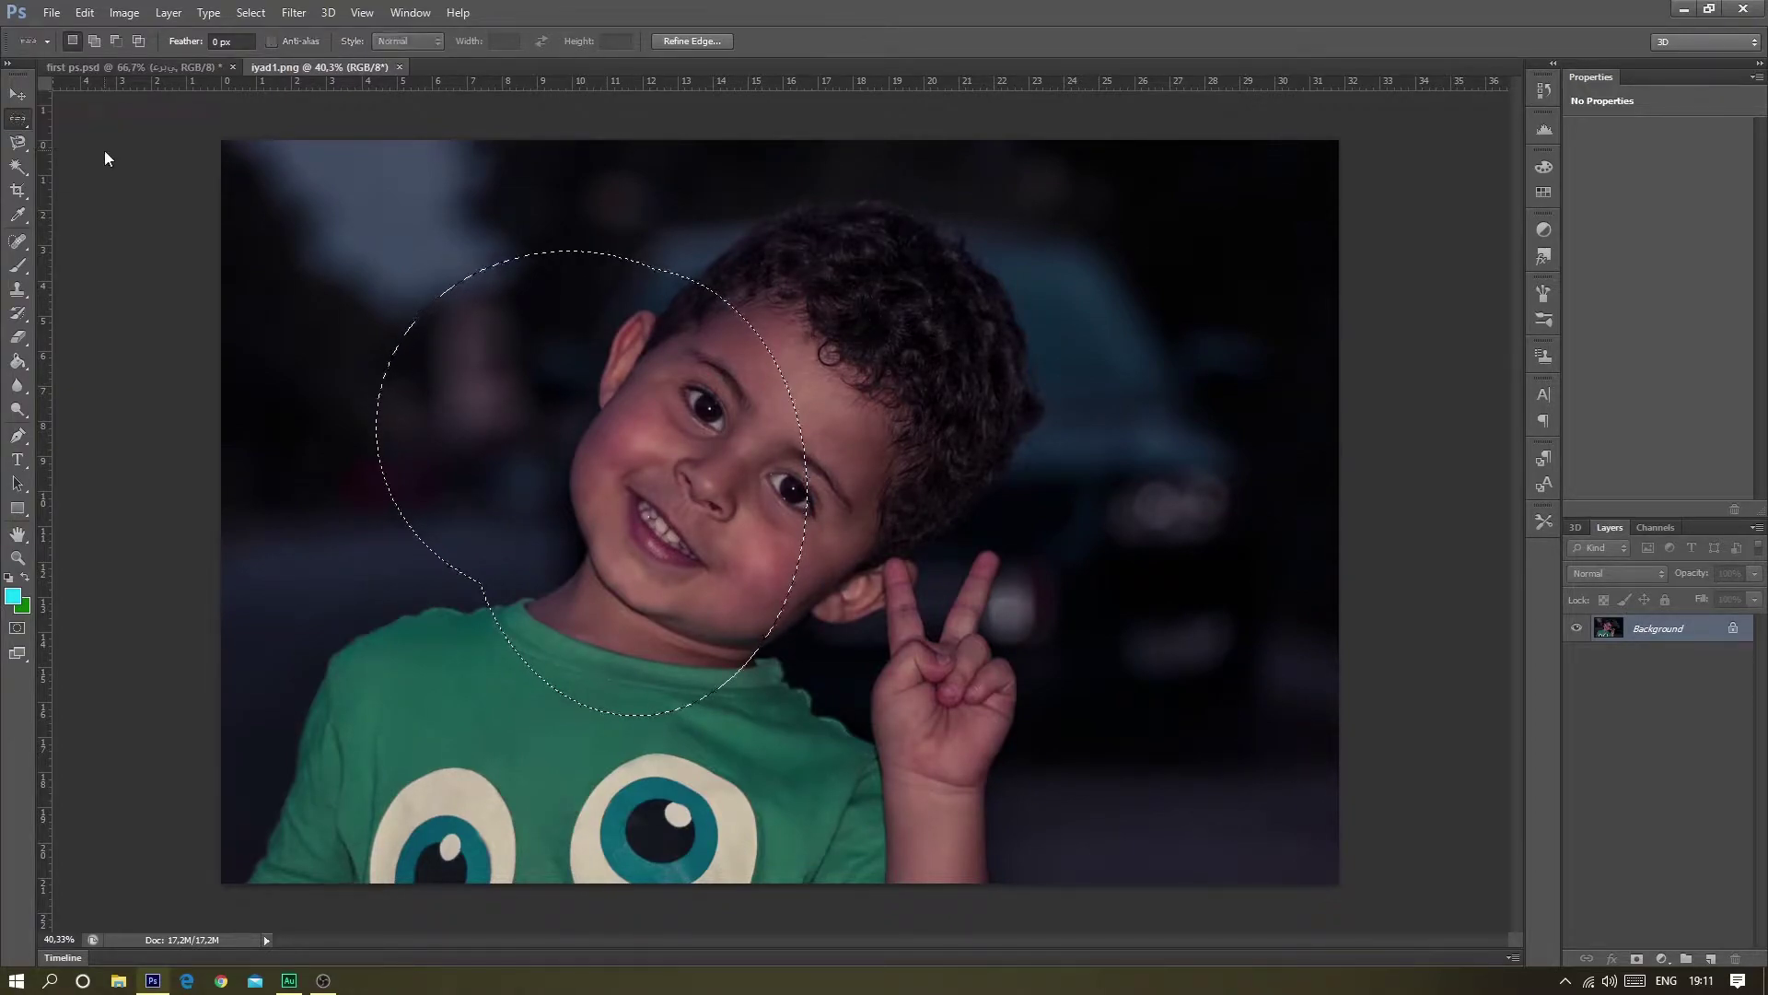
drag(765, 296, 743, 369)
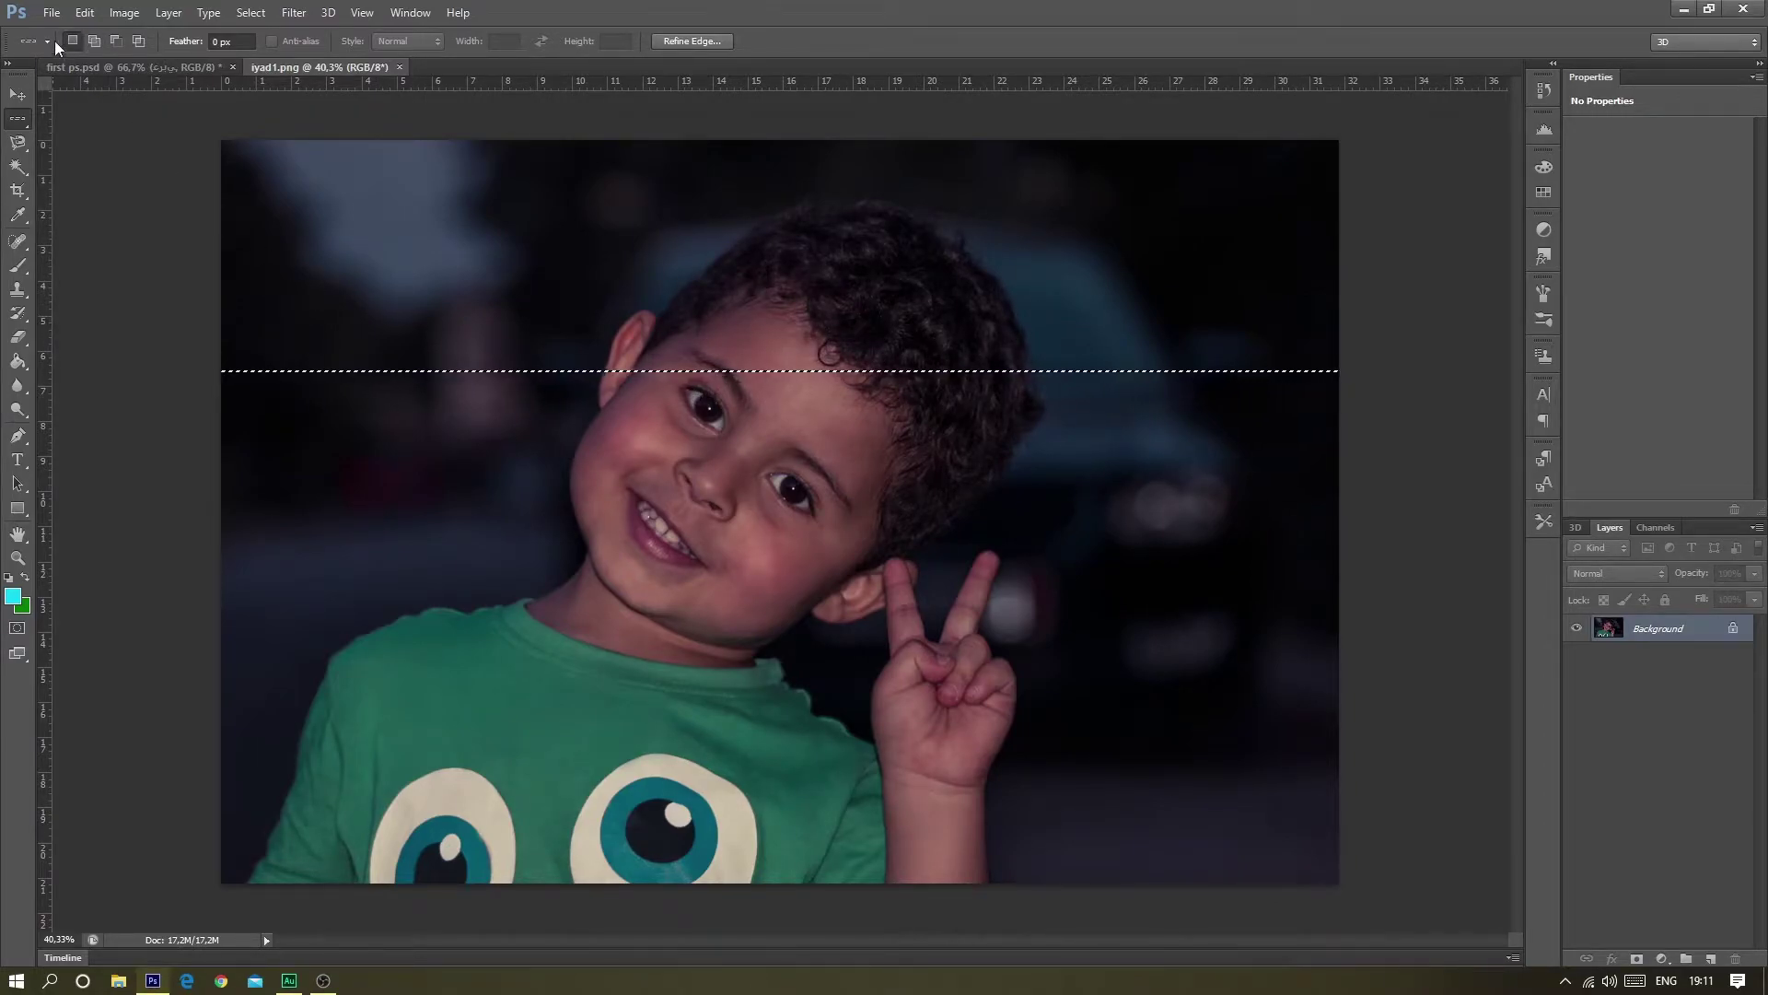
scroll(412, 357, up, 5)
scroll(411, 357, up, 2)
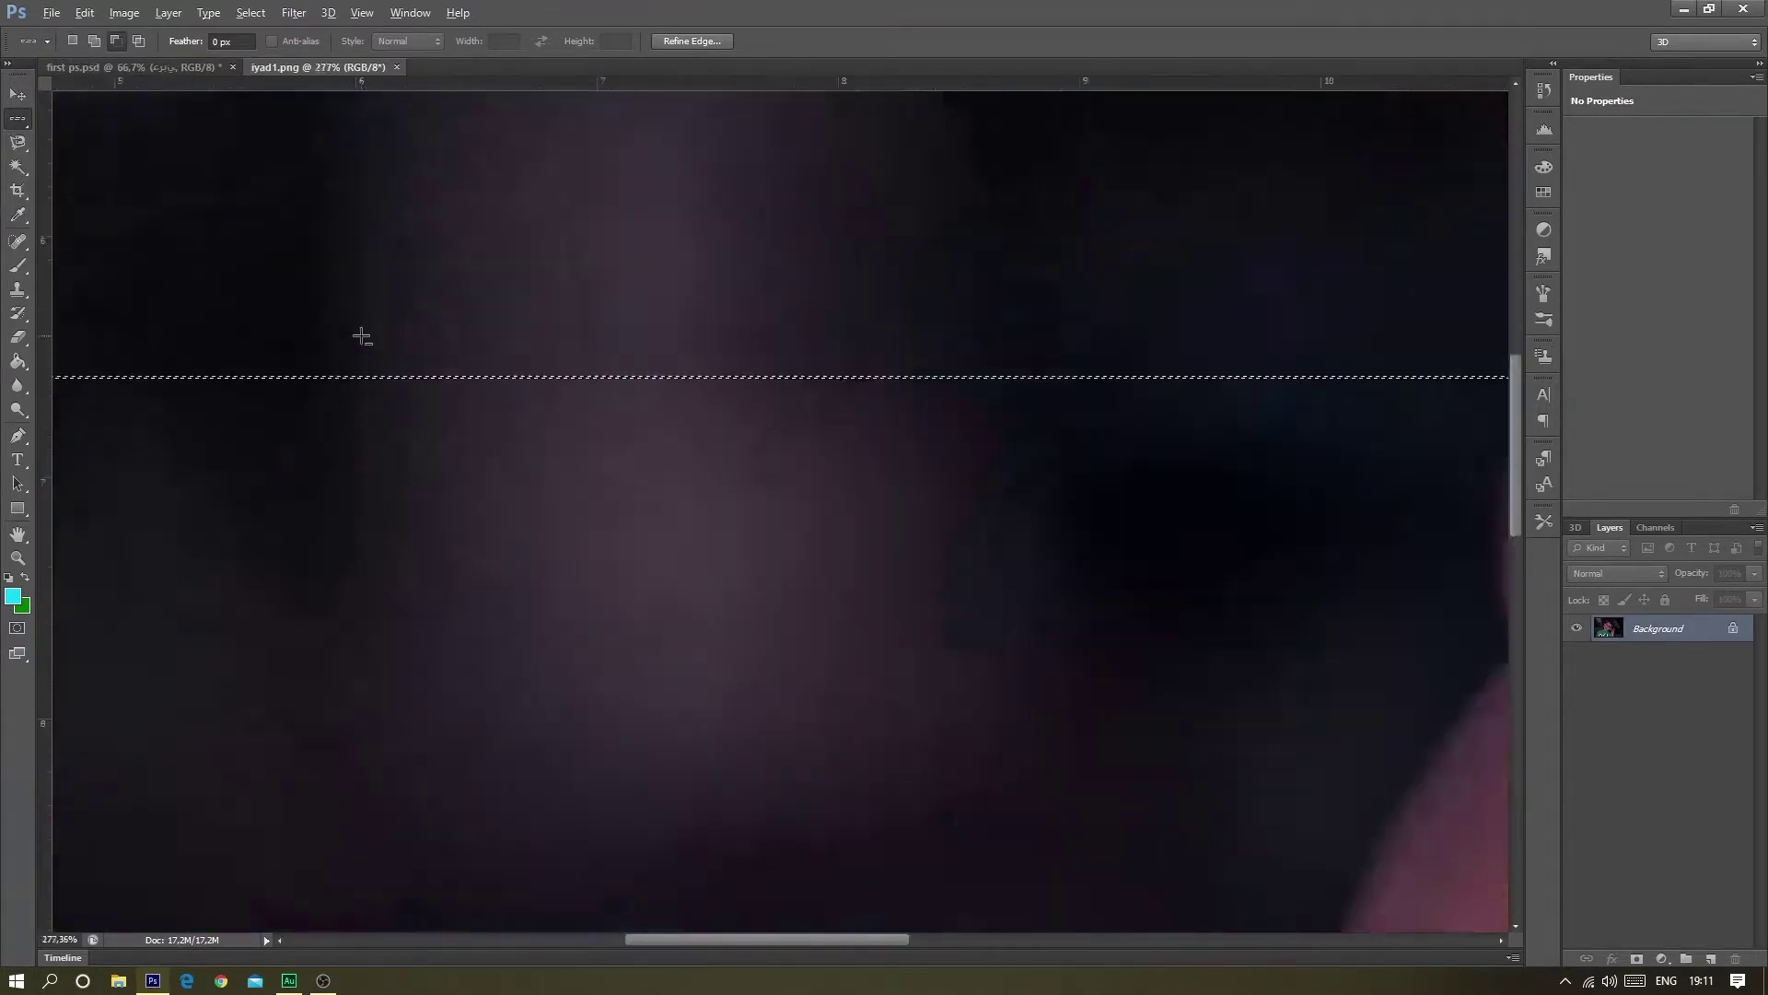
scroll(361, 336, up, 1)
scroll(363, 375, up, 2)
scroll(378, 424, up, 2)
scroll(387, 456, up, 2)
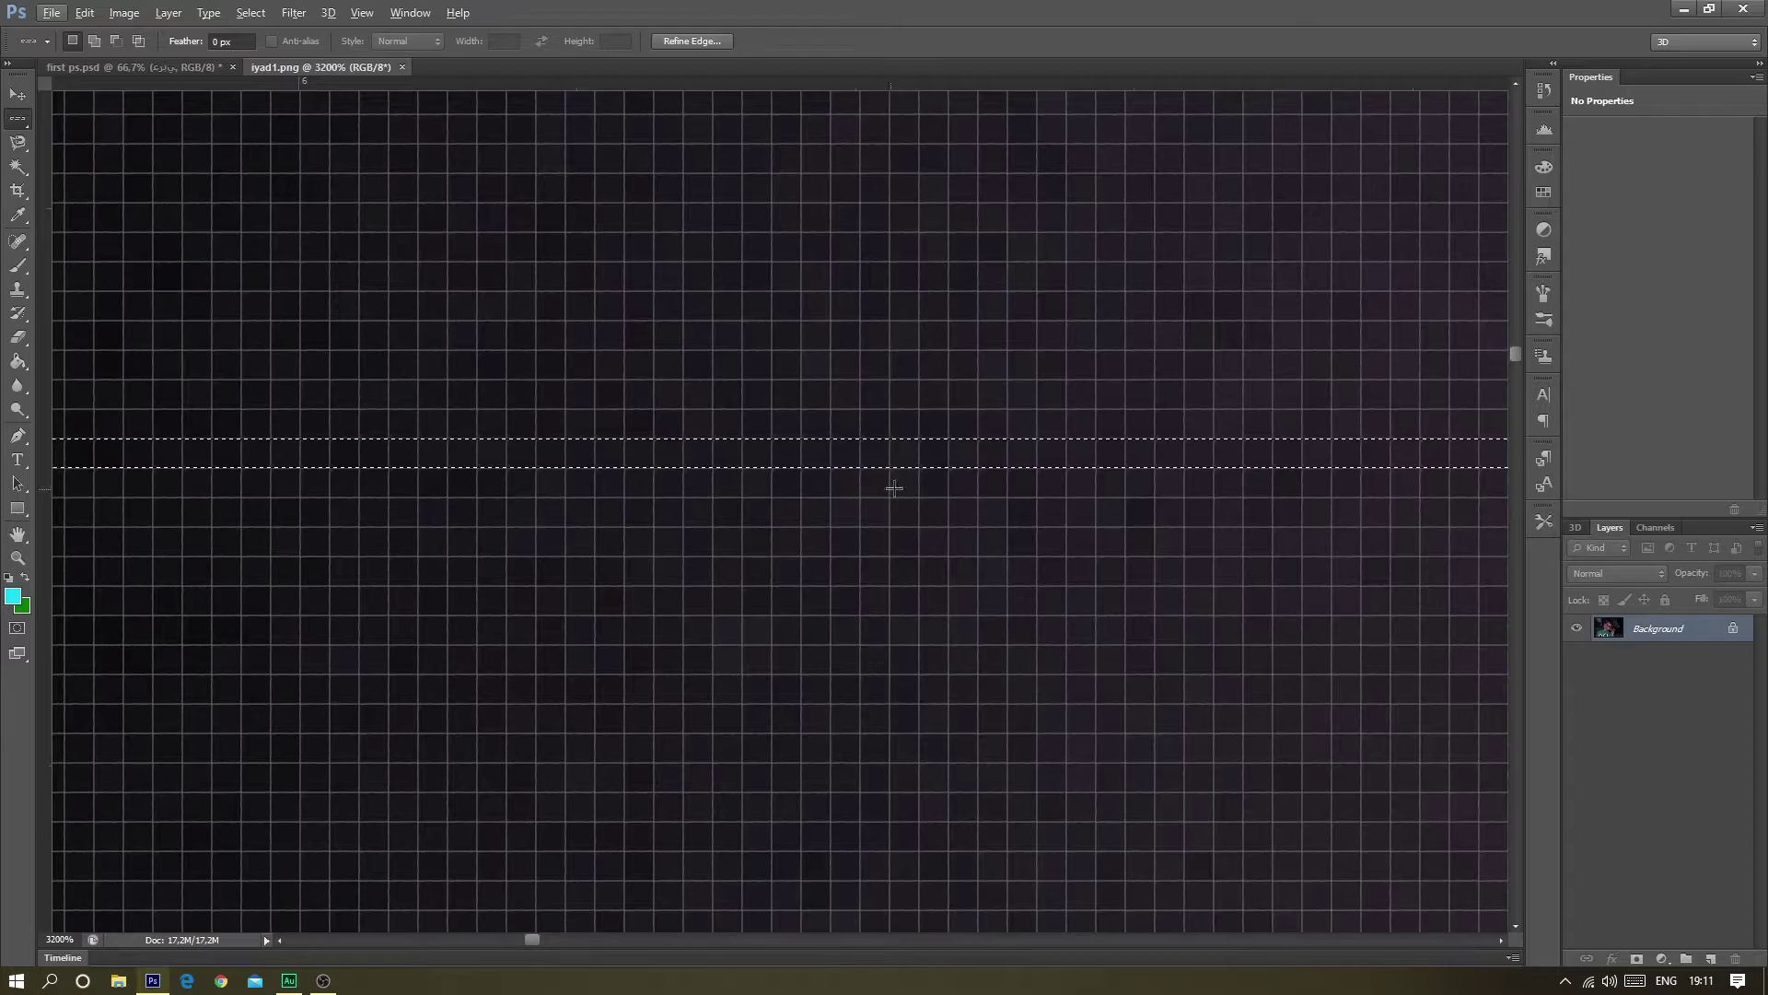
scroll(734, 435, down, 5)
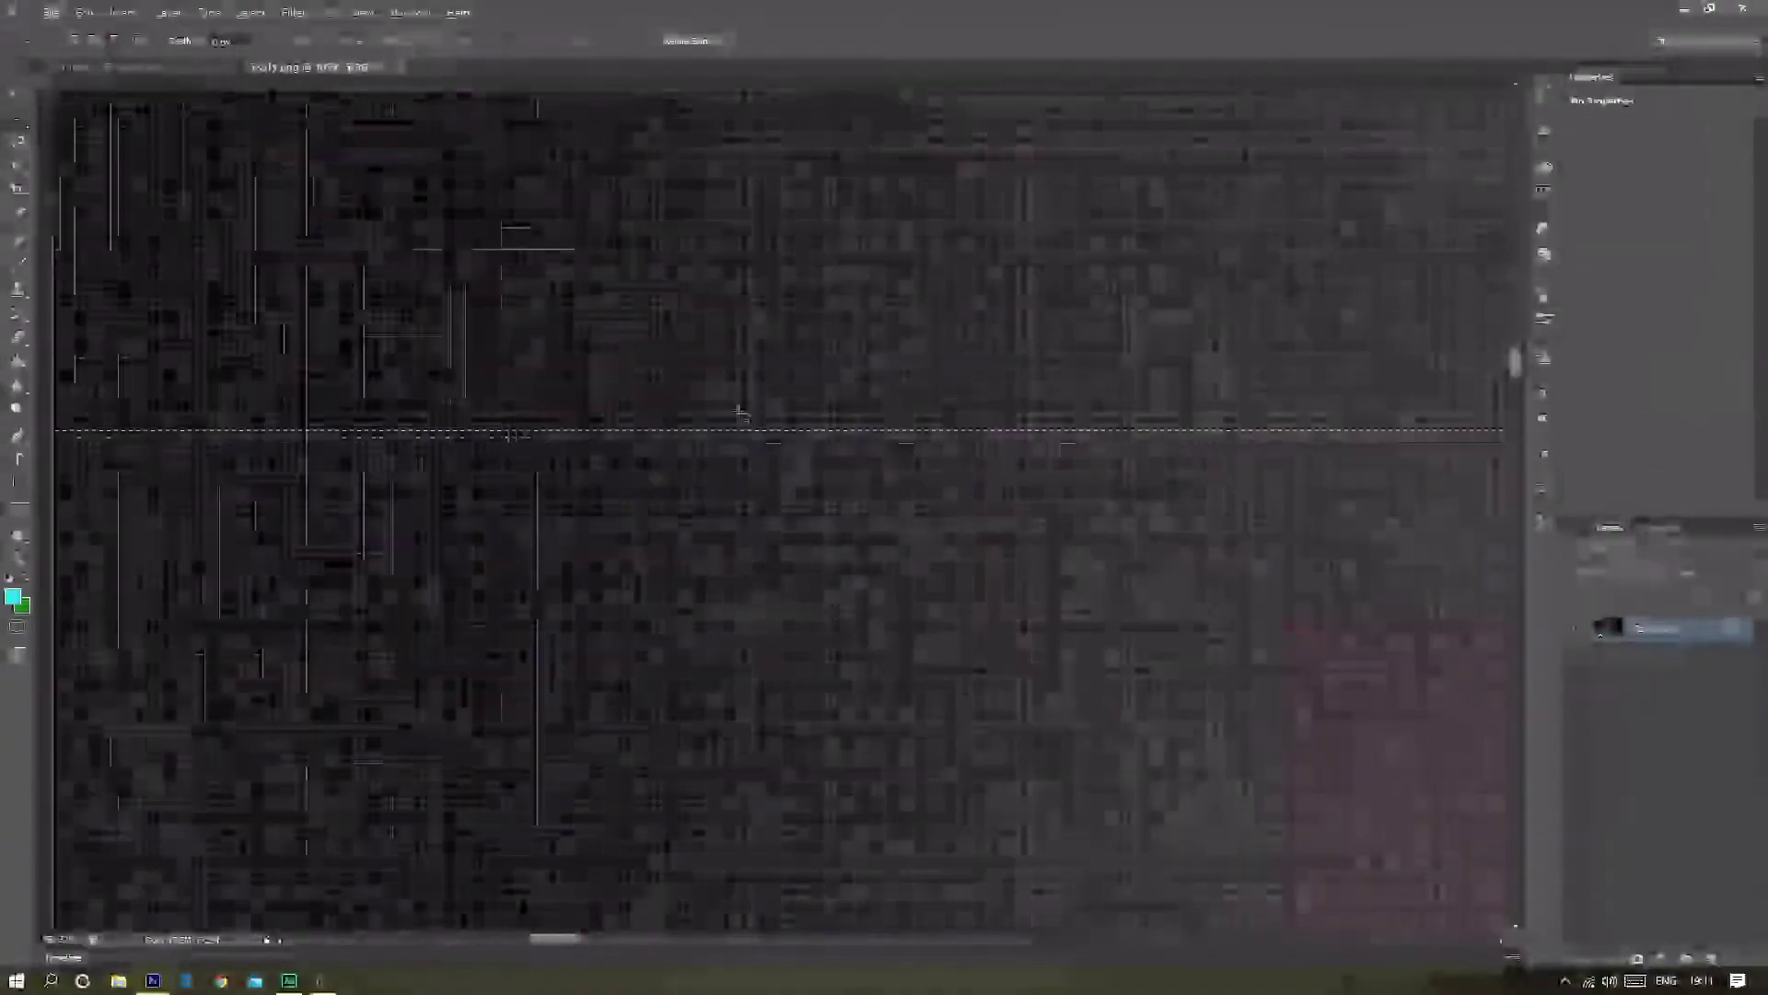
scroll(738, 389, down, 3)
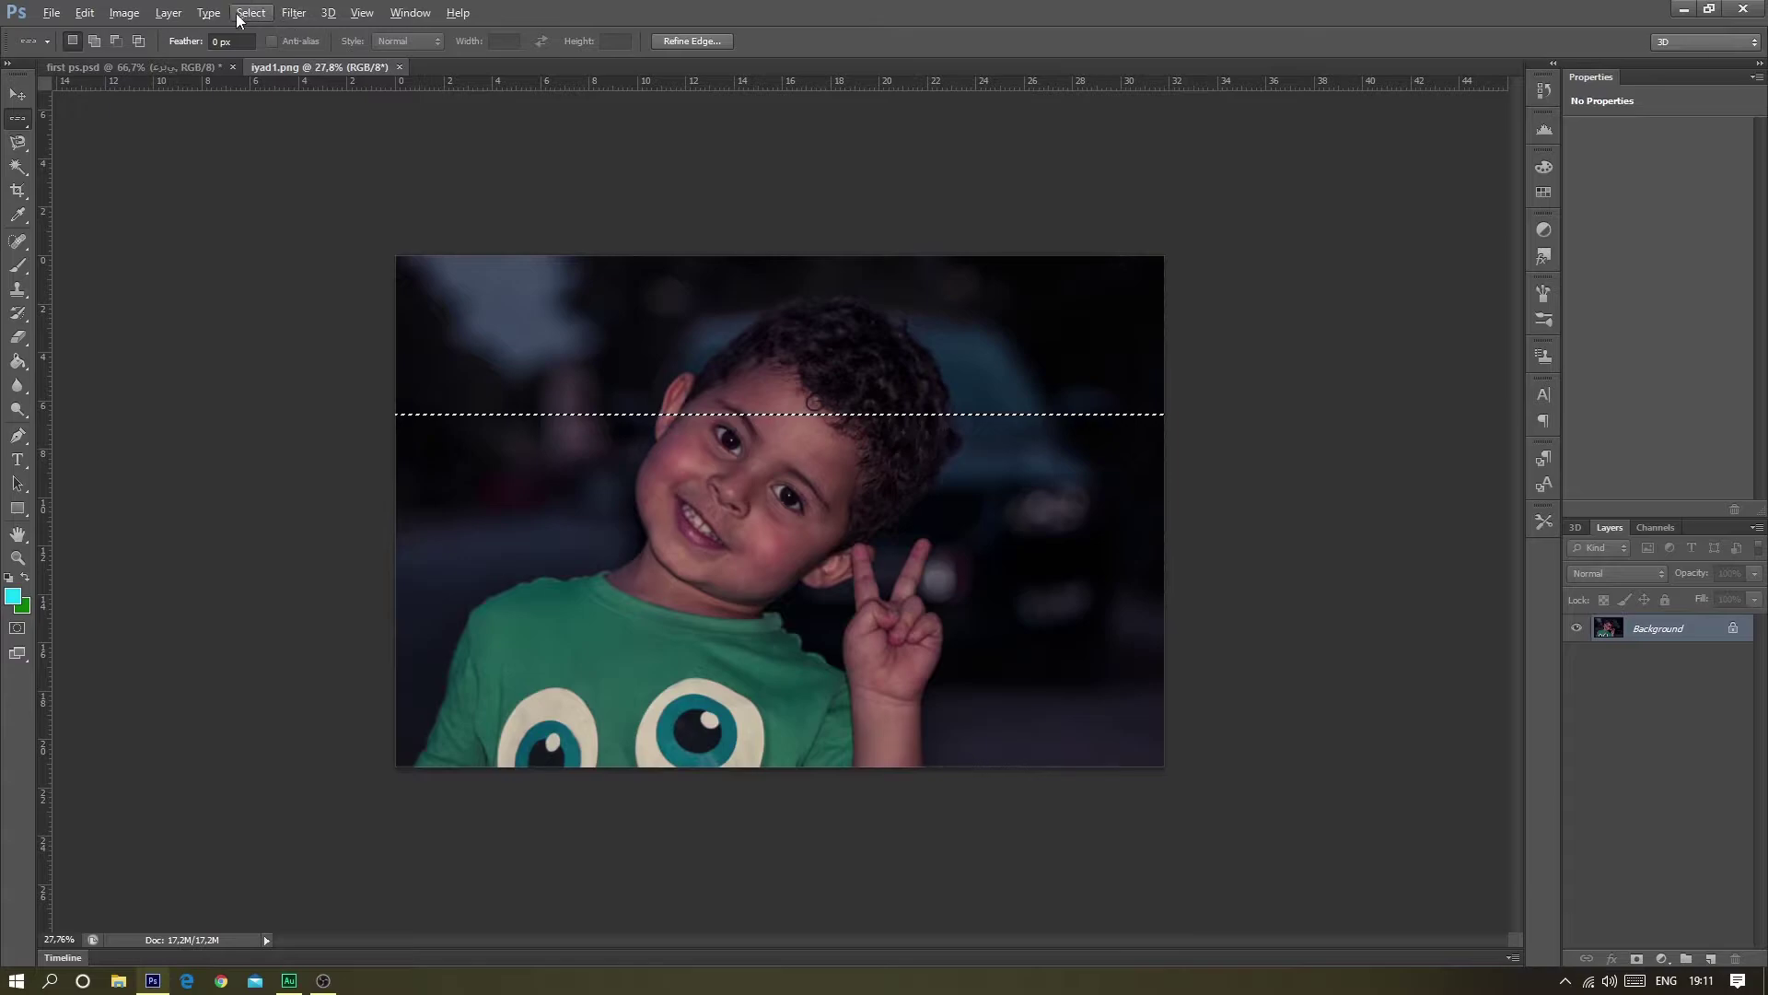
- Deselect the row and choose the freehand Lasso Tool from the lasso flyout
click(248, 13)
click(258, 50)
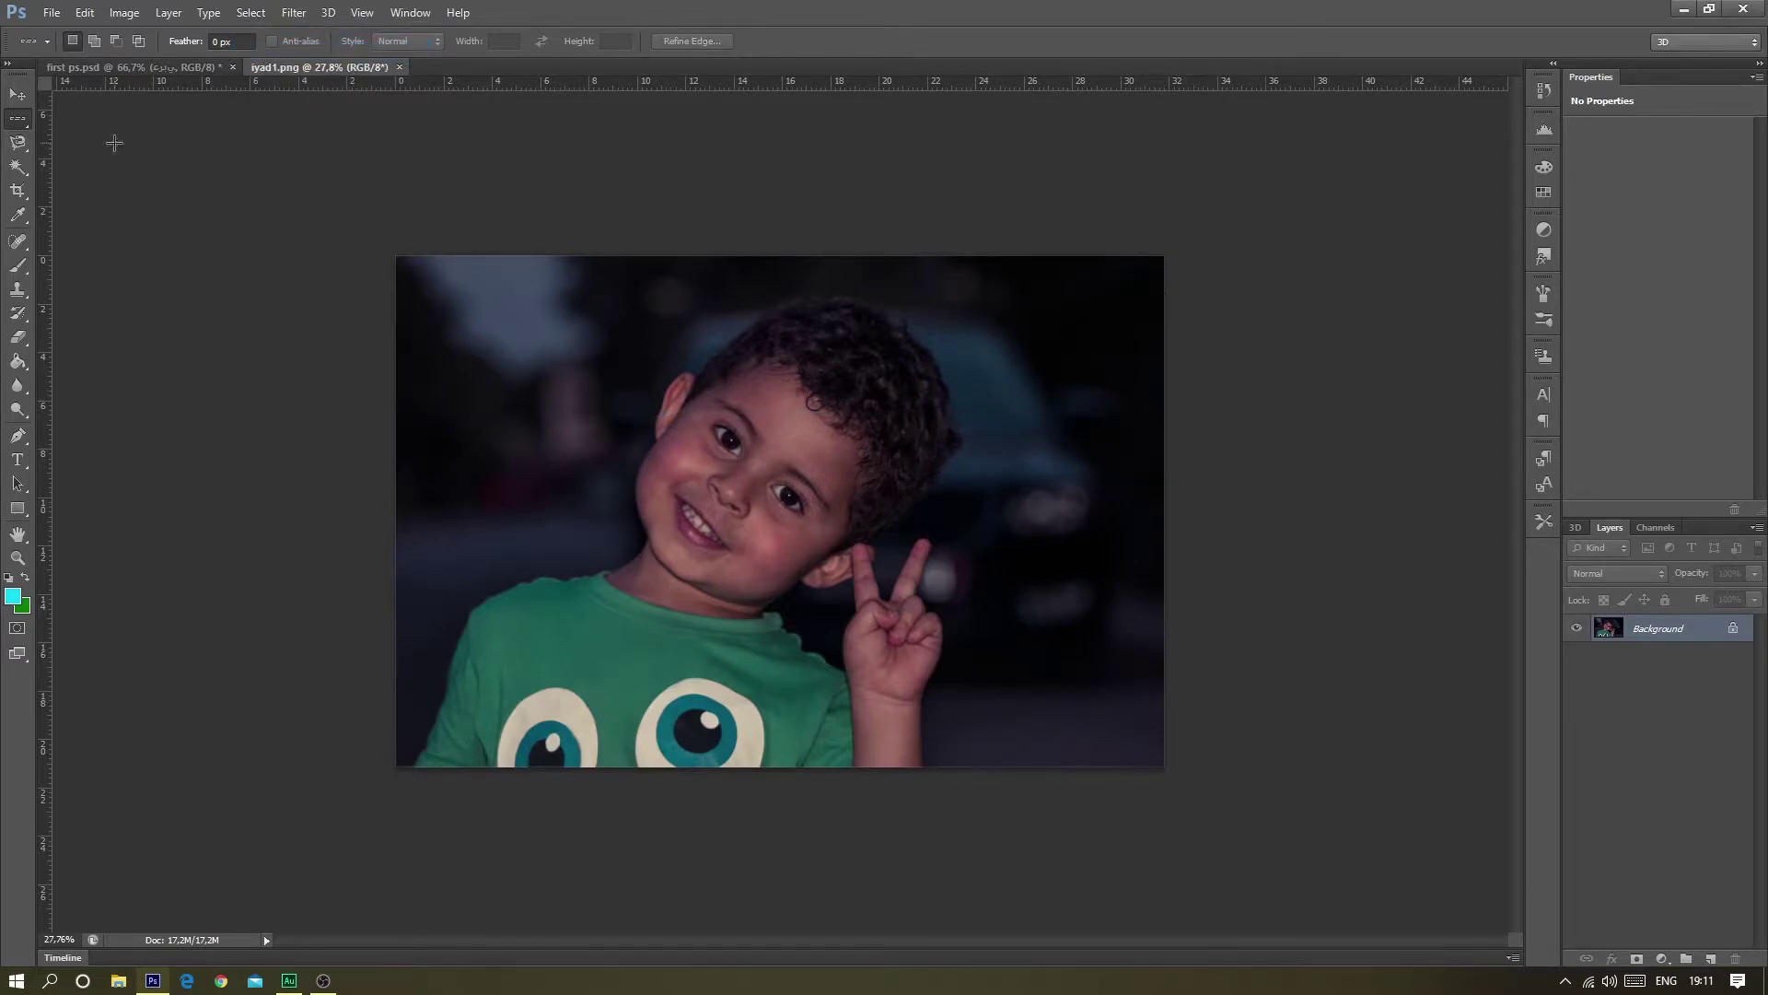
click(27, 145)
right_click(17, 145)
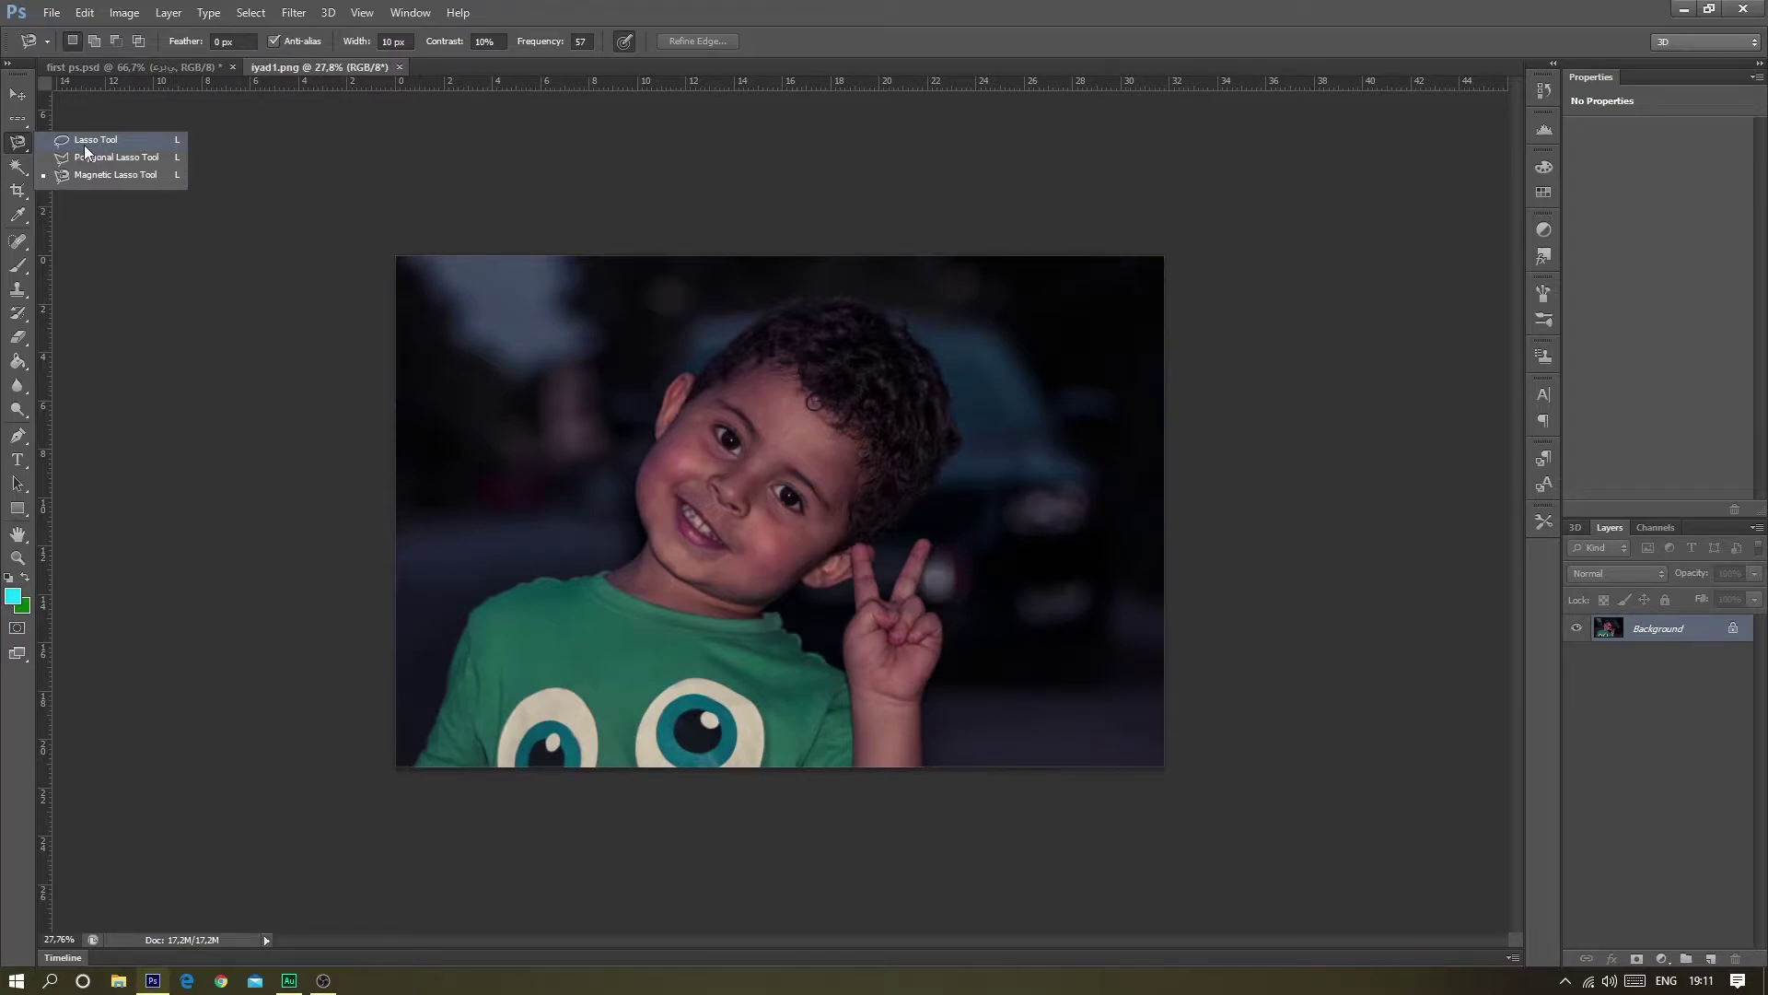
click(85, 146)
- Zoom in and trace a freehand outline around the cheek, jaw and chin
scroll(649, 526, up, 3)
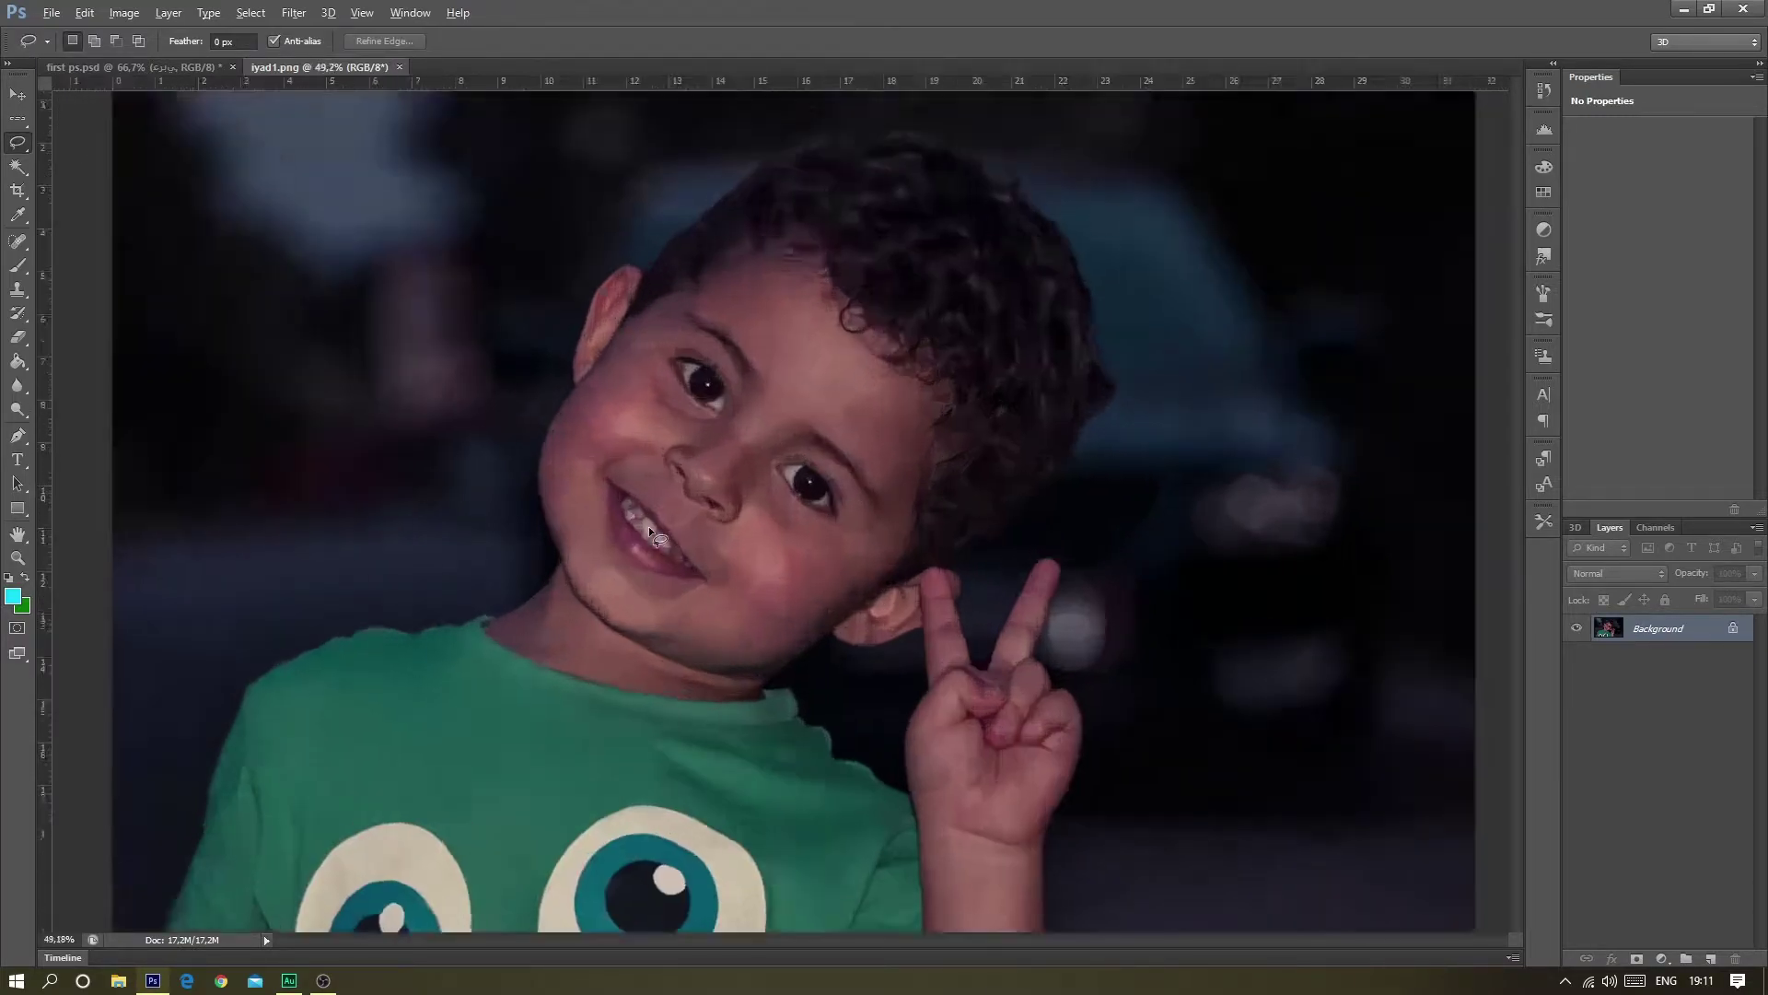
scroll(649, 527, up, 3)
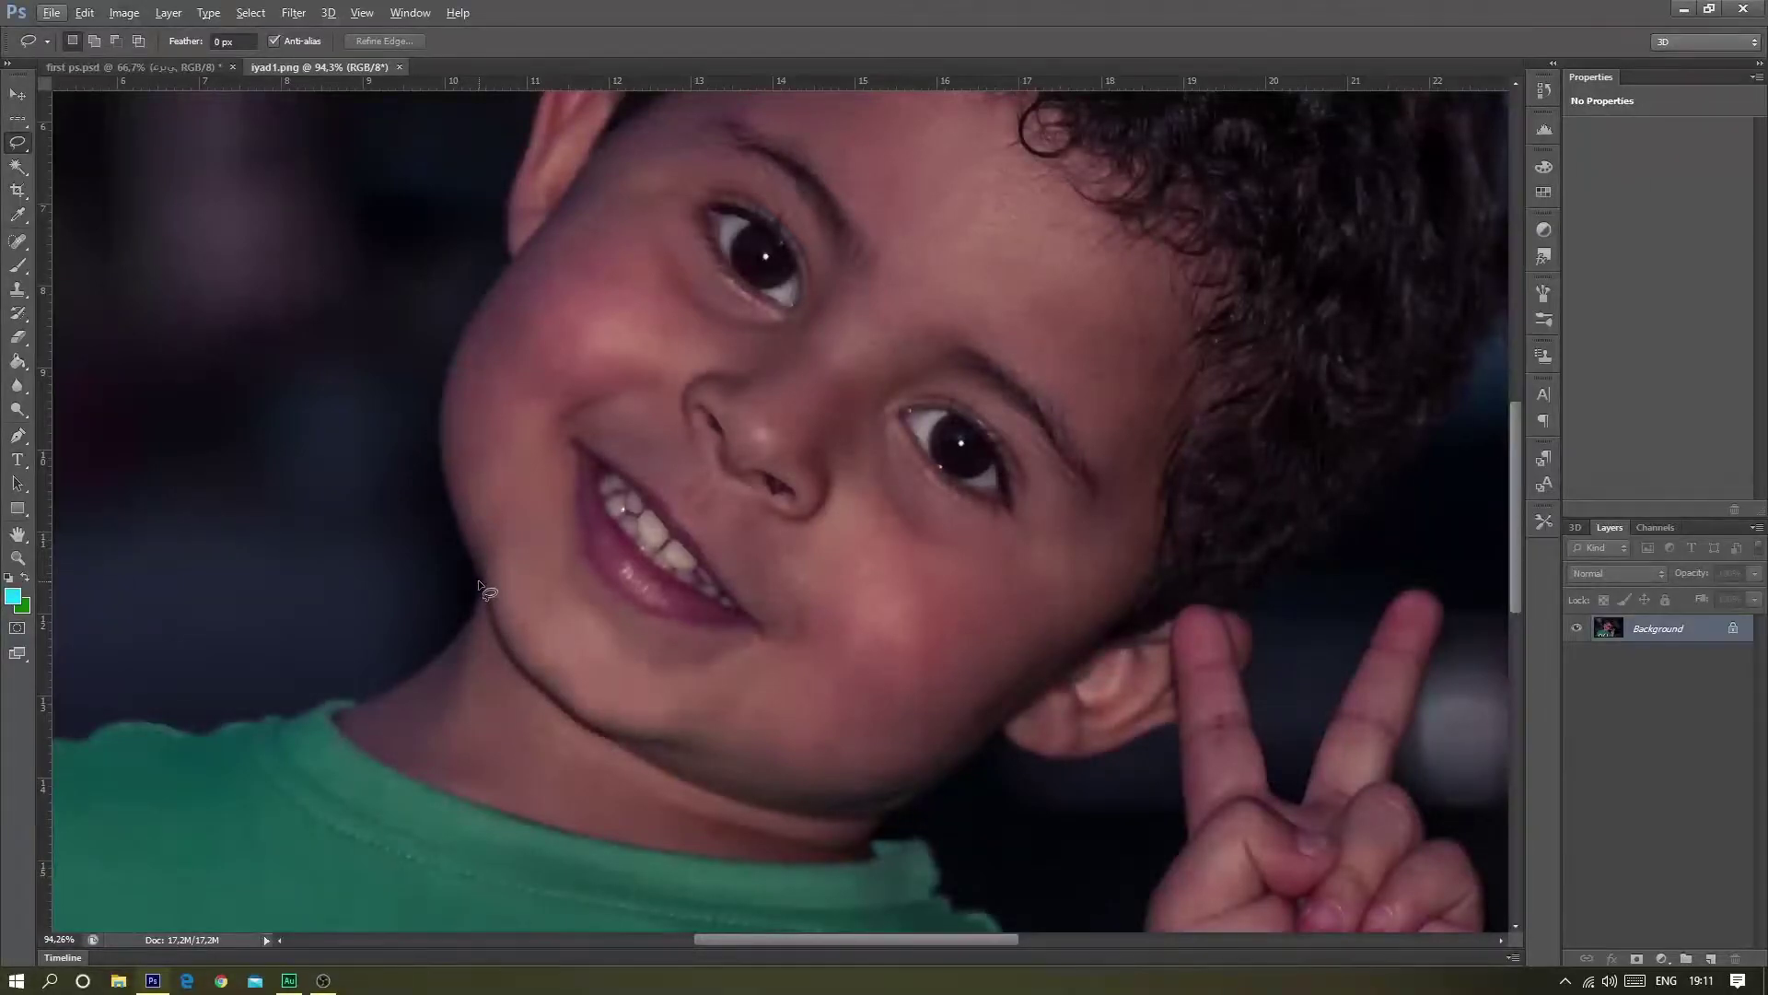
drag(442, 497, 587, 179)
click(477, 593)
mouse_move(778, 811)
mouse_down()
mouse_move(867, 818)
mouse_move(793, 291)
mouse_move(455, 358)
mouse_up()
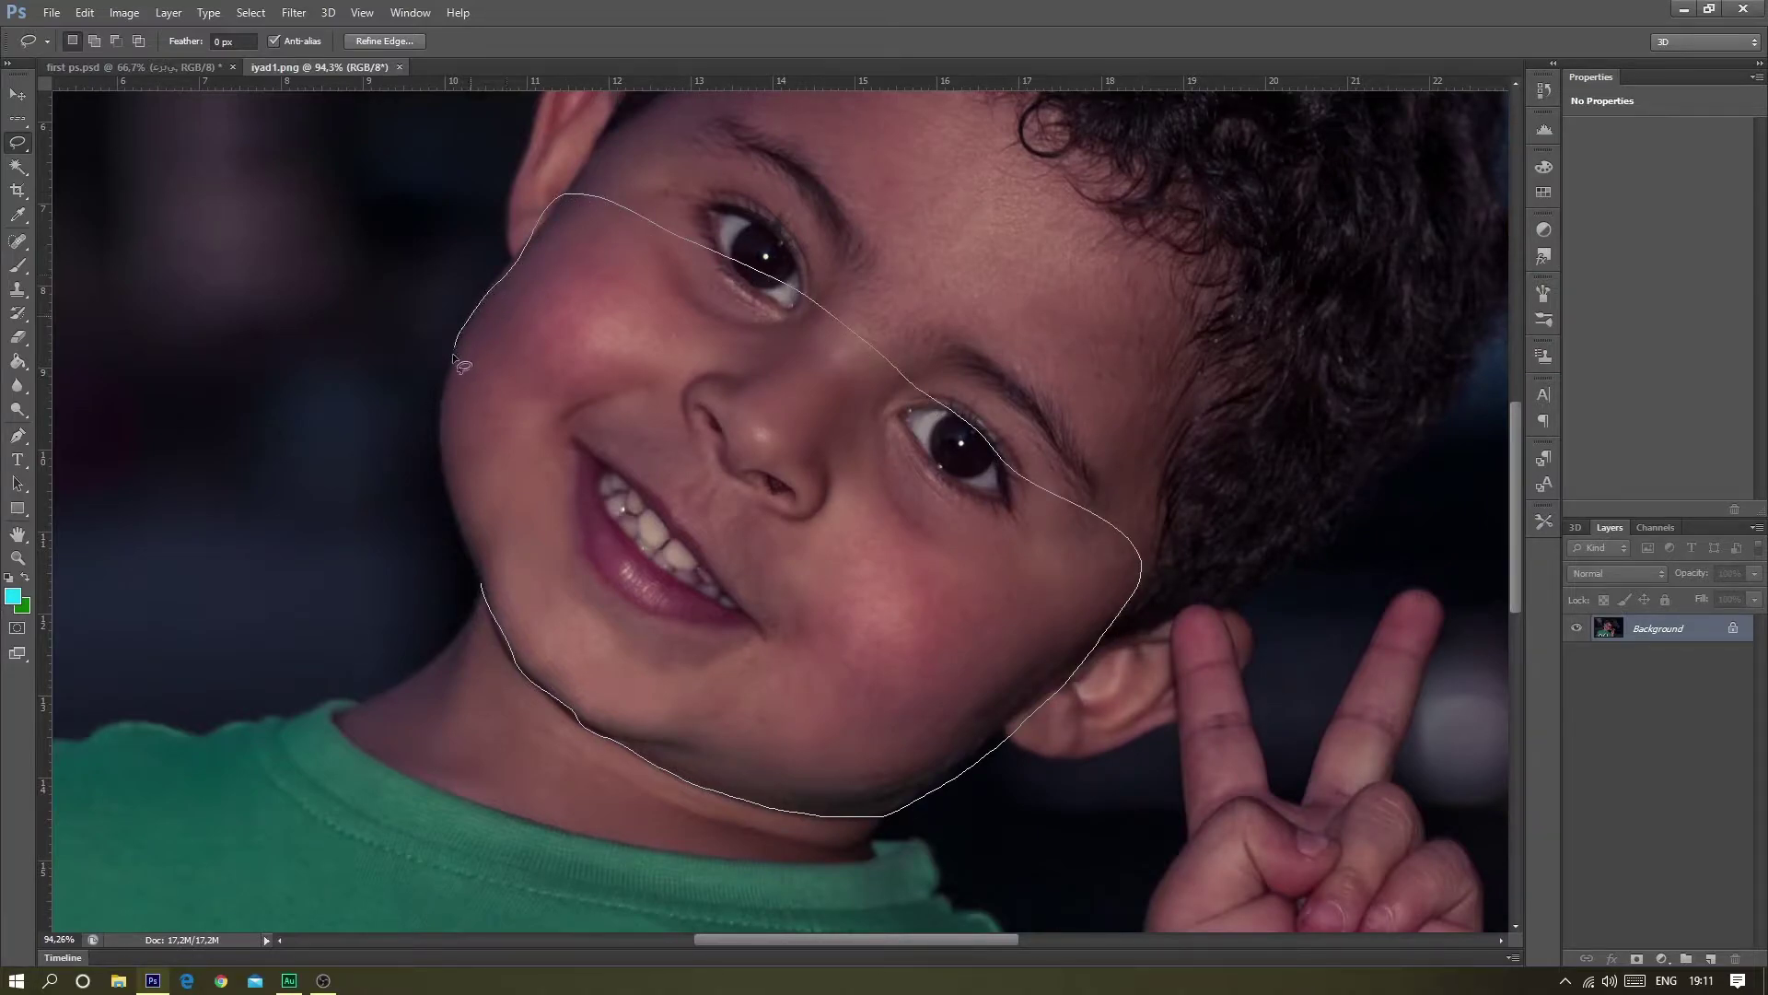
mouse_move(443, 455)
mouse_down()
mouse_move(525, 731)
mouse_move(884, 810)
mouse_up()
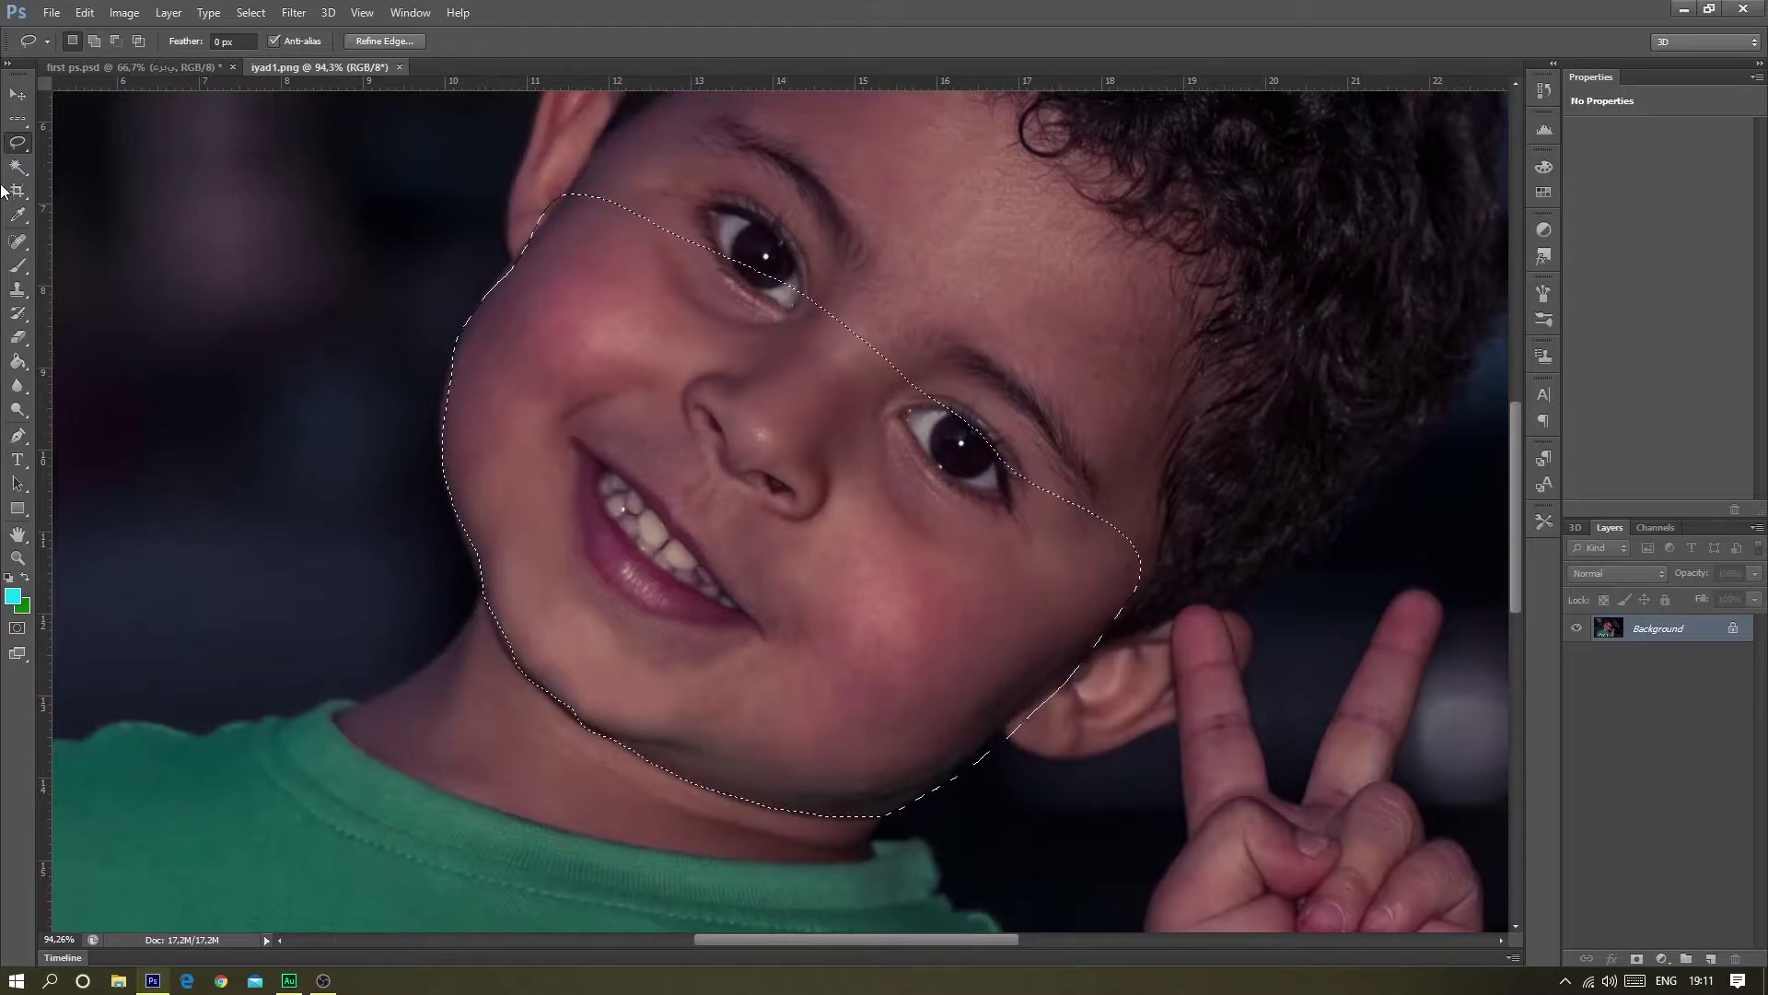
right_click(17, 143)
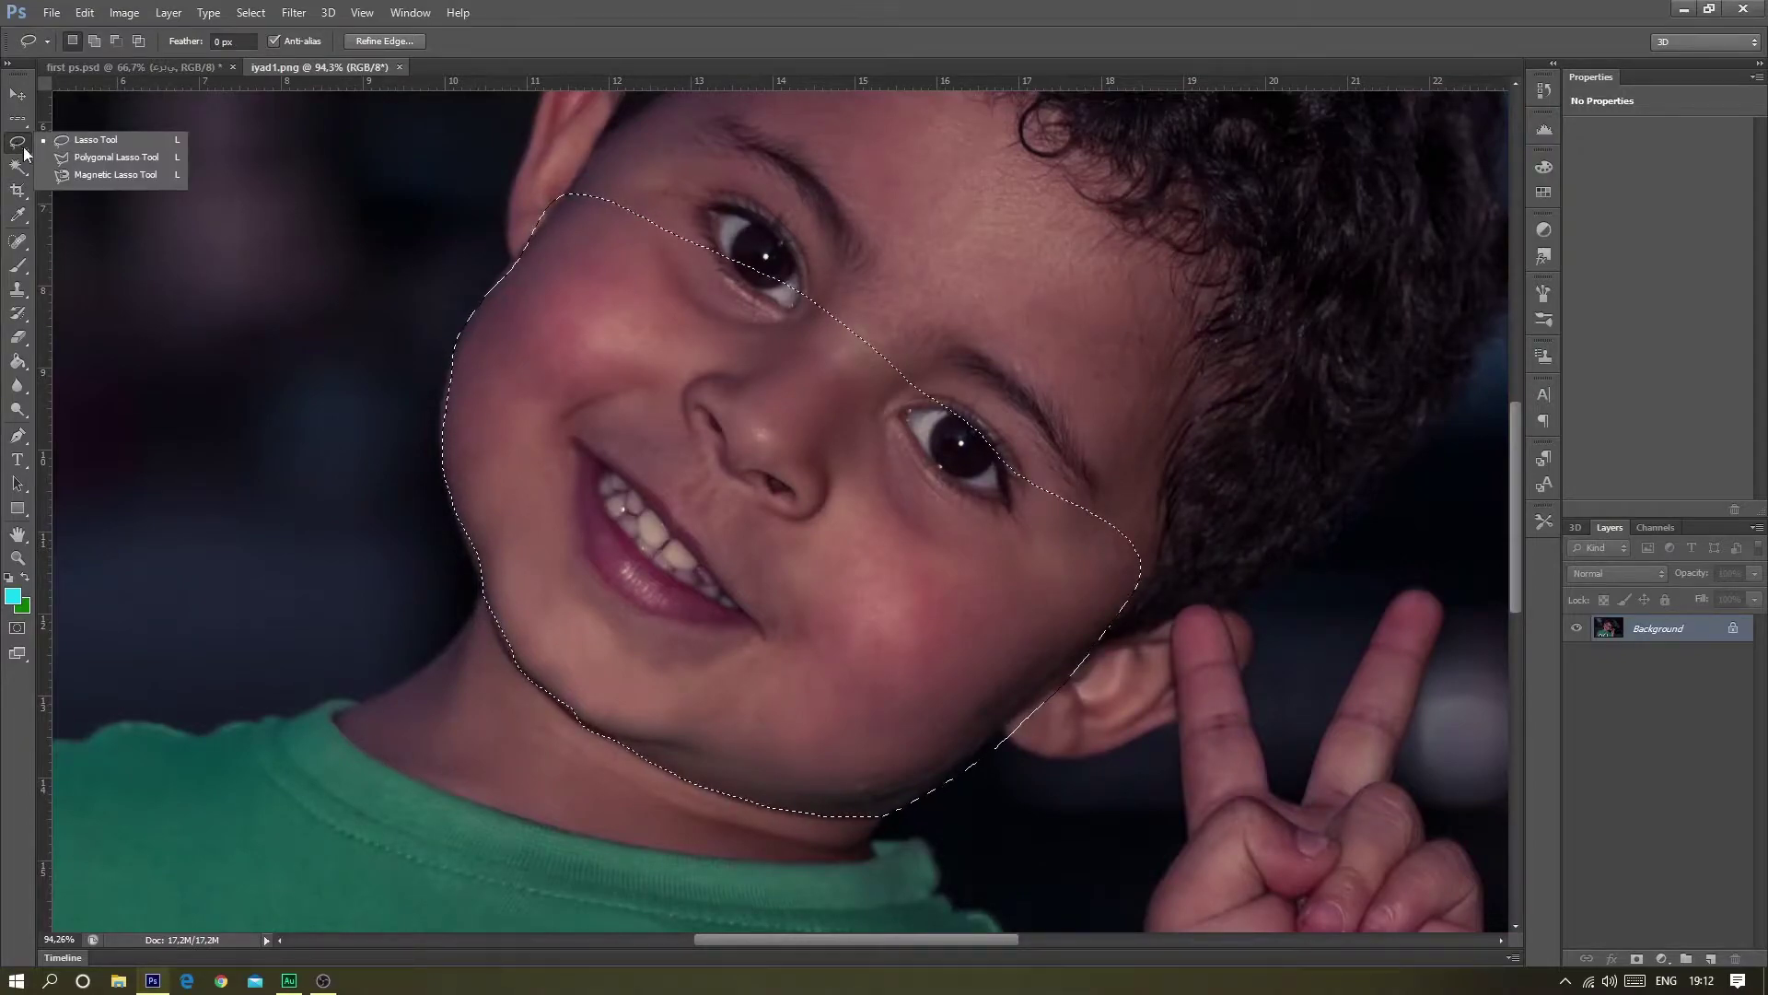
- Draw a Polygonal Lasso outline from the ear down the cheek to the chin, closing at the start
click(92, 158)
click(590, 150)
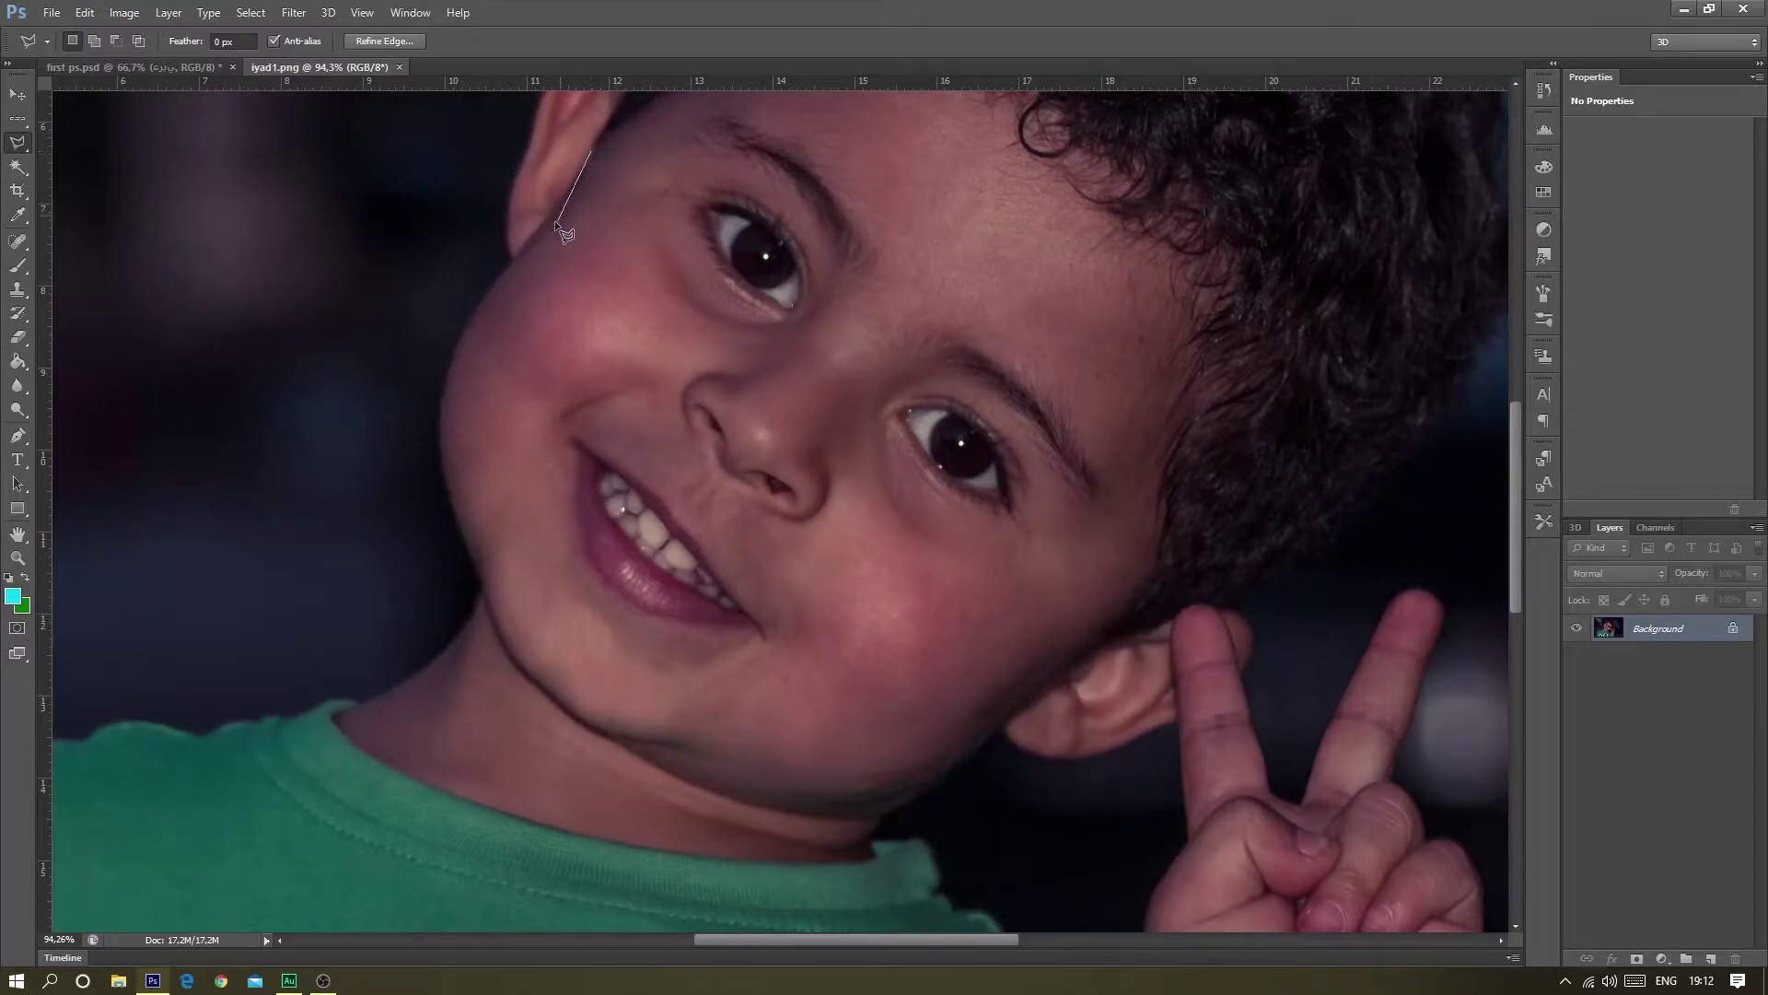
click(540, 230)
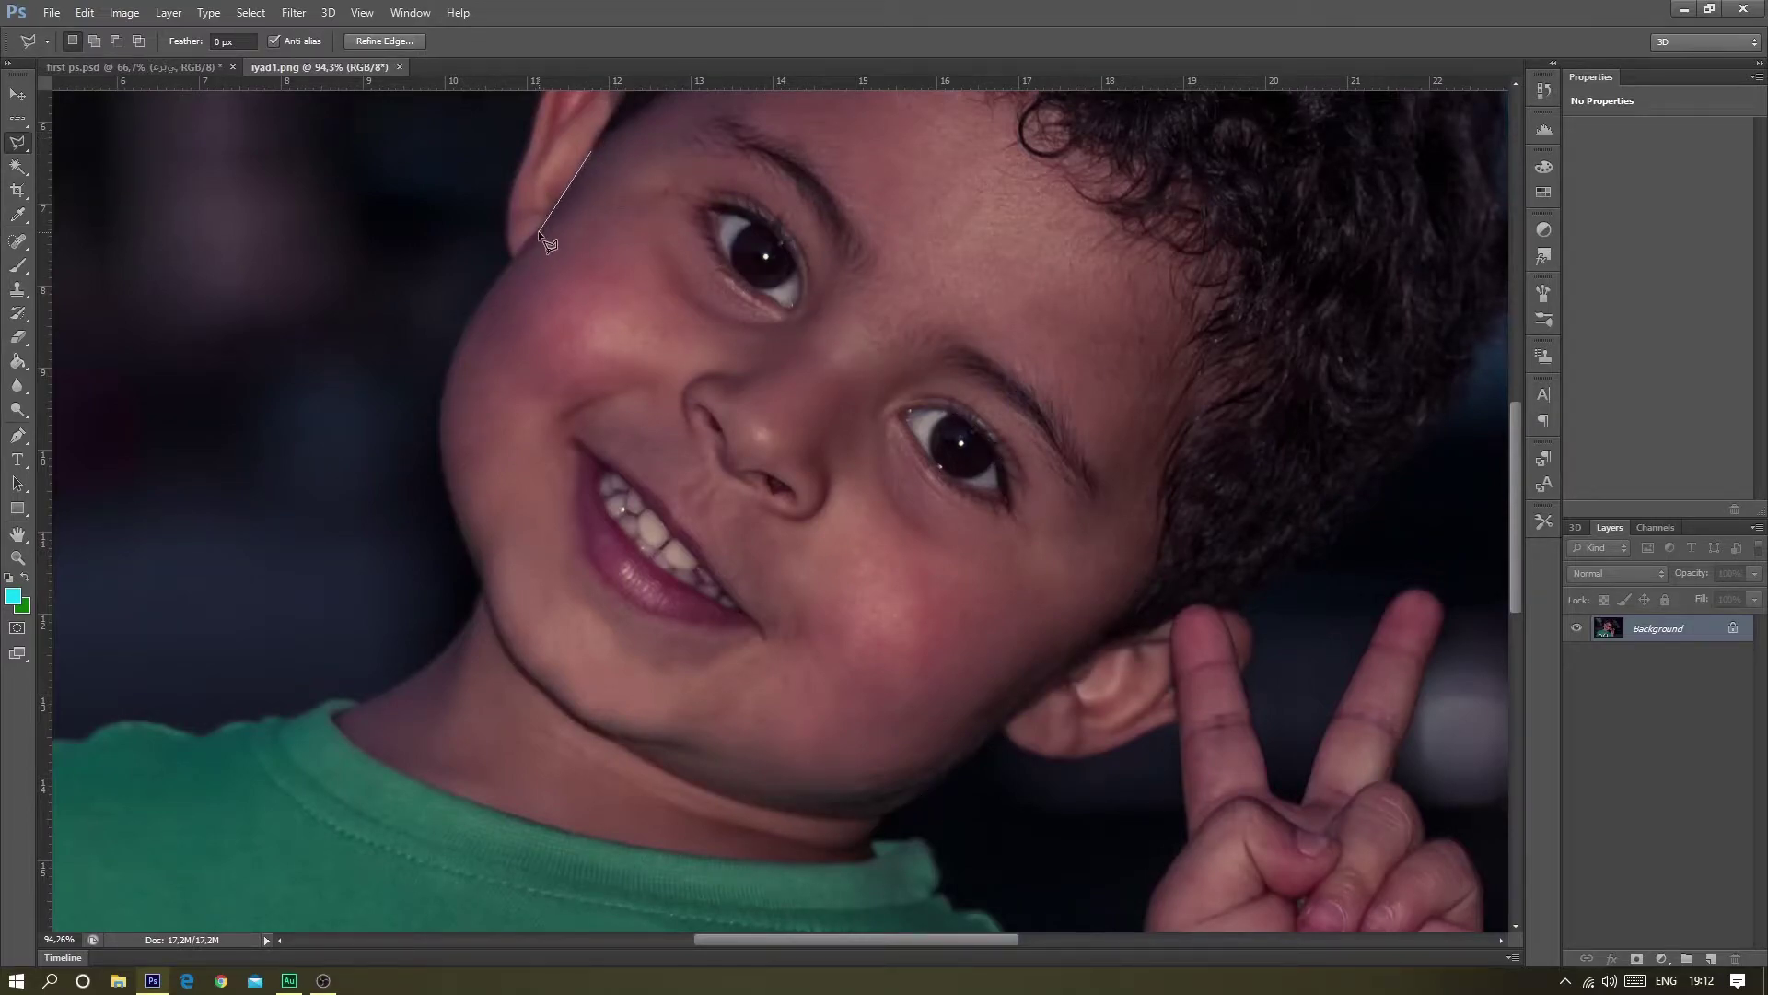
click(459, 334)
click(716, 789)
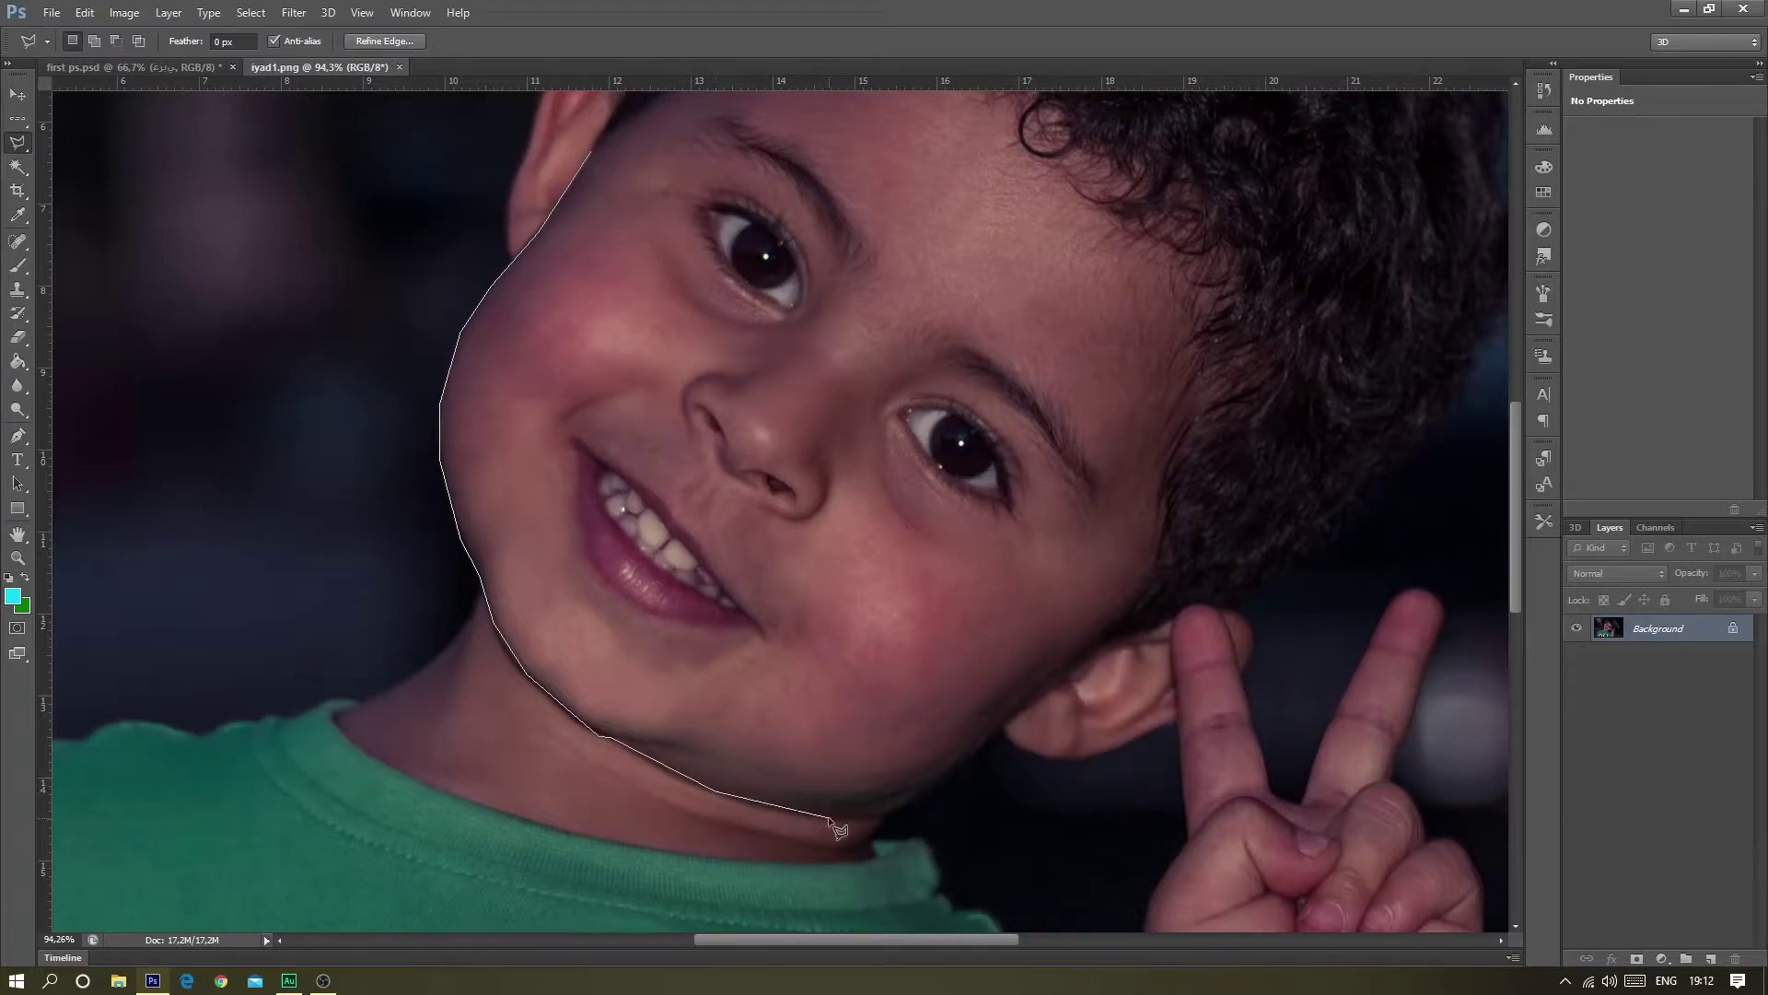
click(891, 814)
click(996, 730)
click(592, 173)
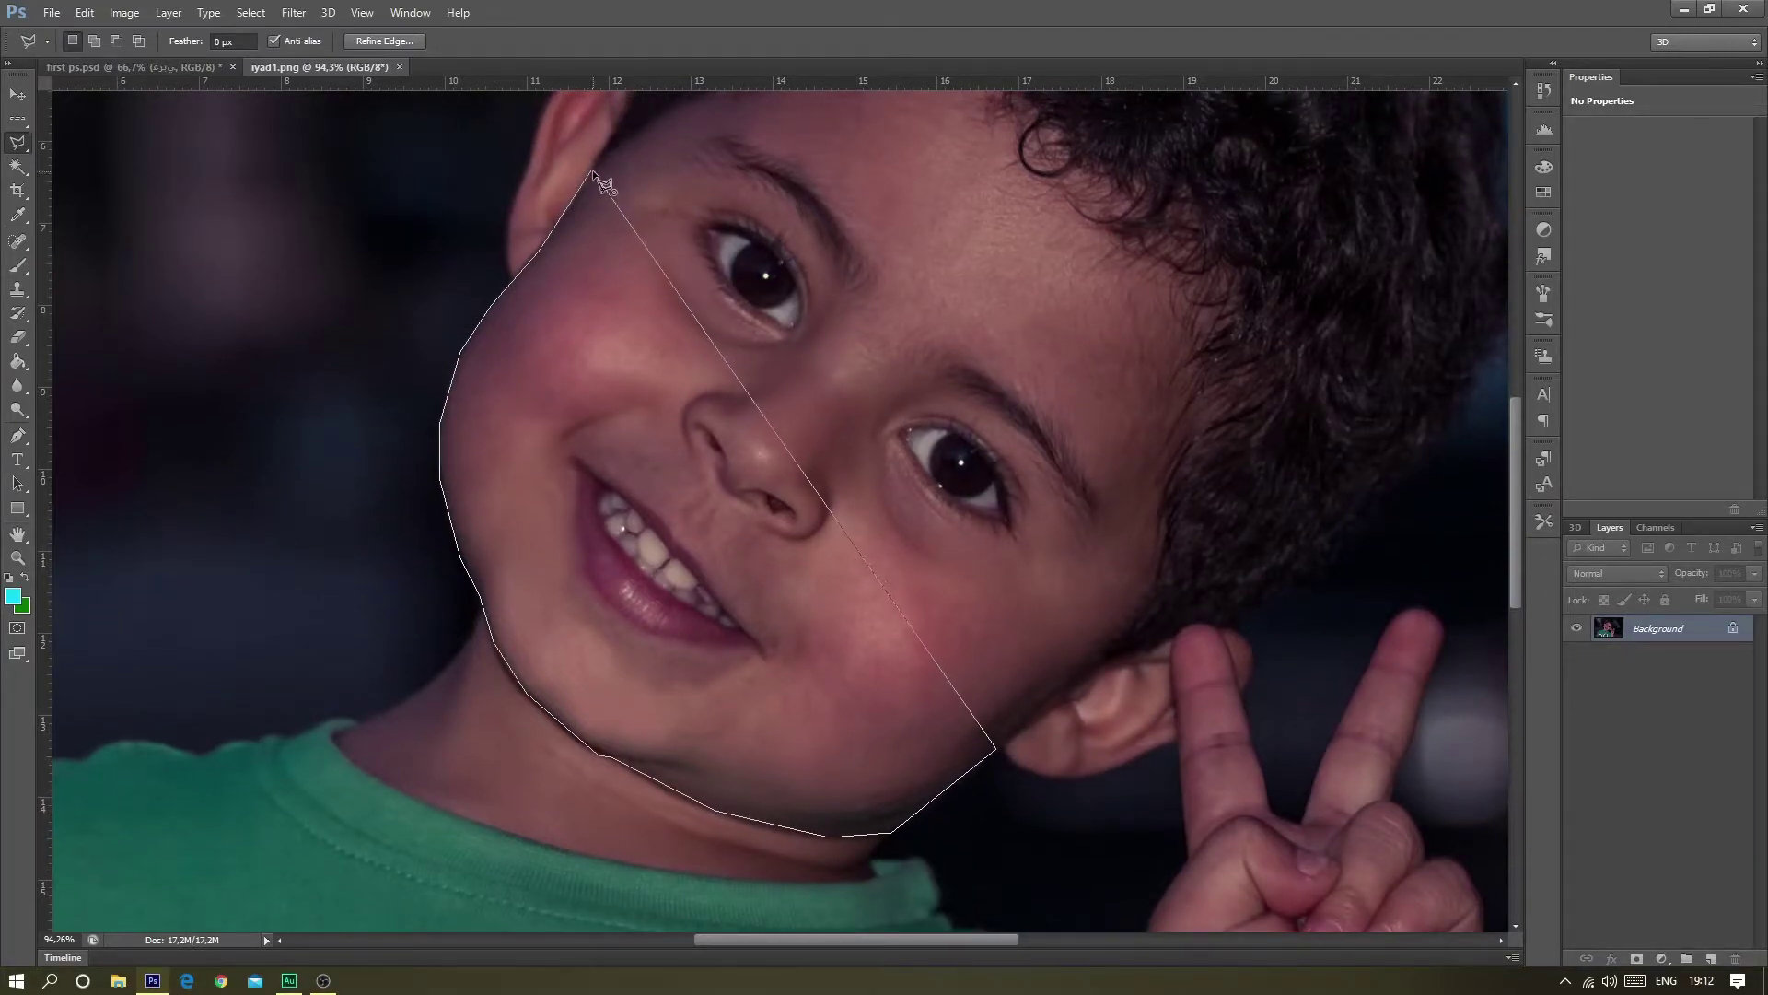
right_click(21, 147)
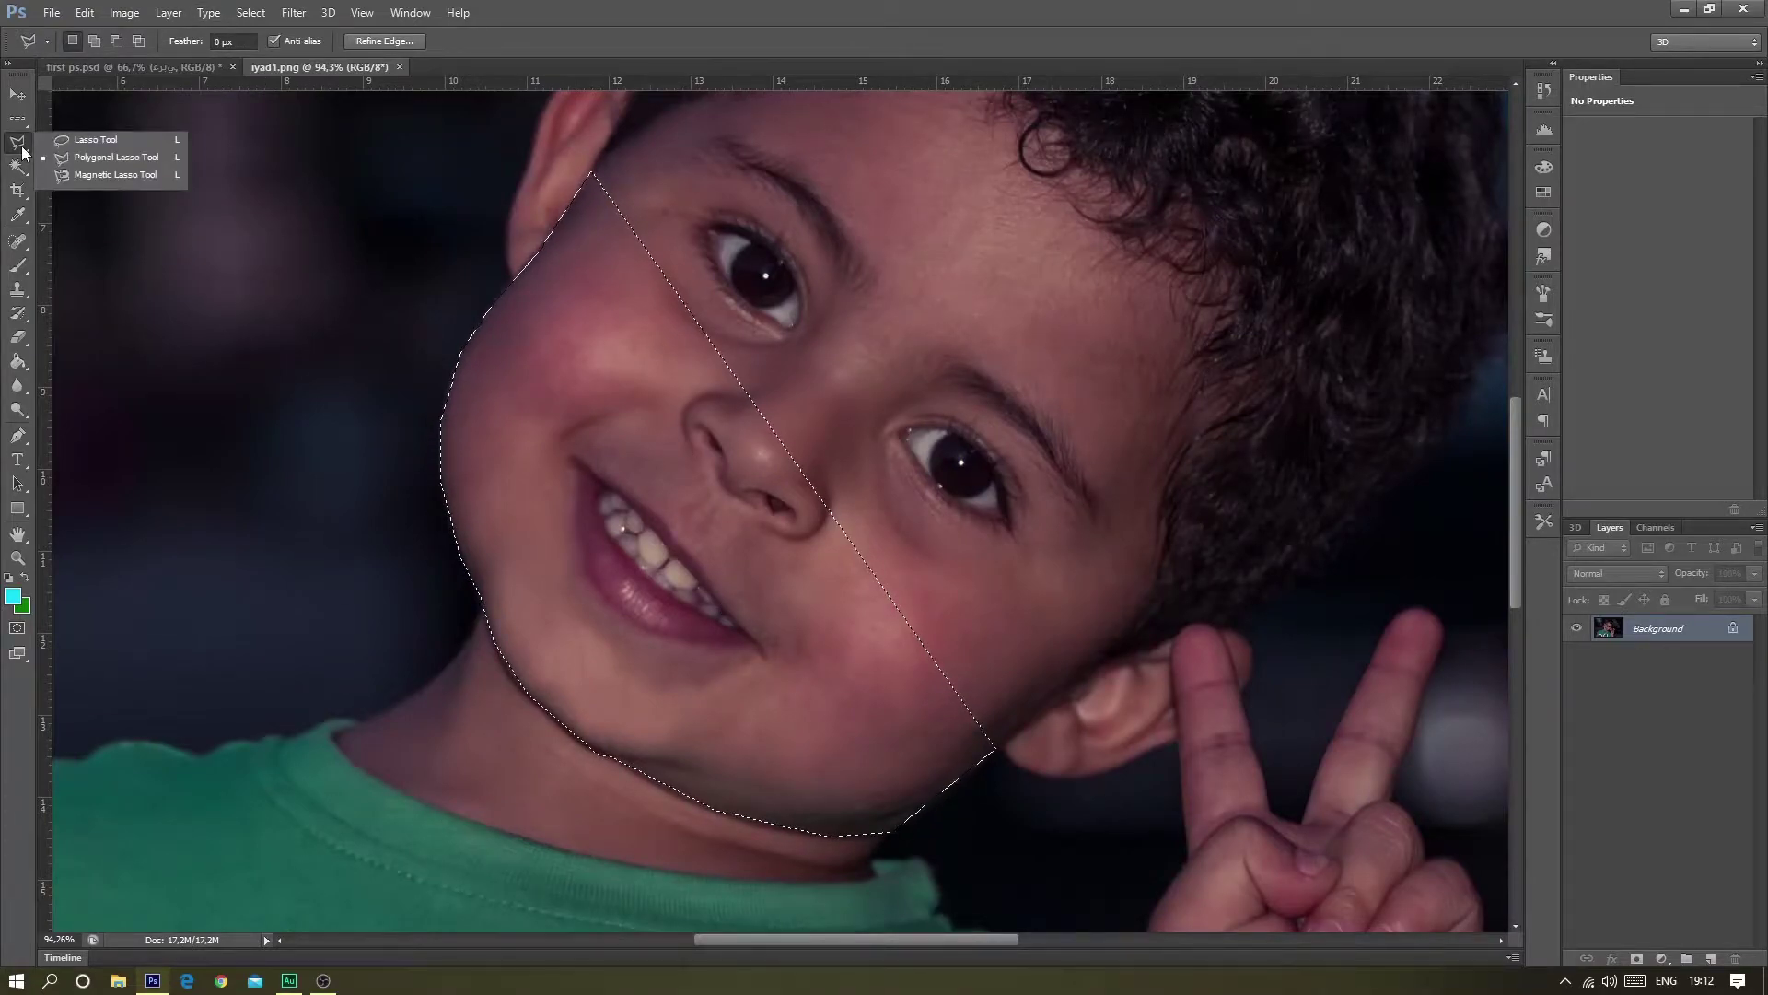
- Trace the face edge with the Magnetic Lasso and close it at the starting anchor
click(74, 175)
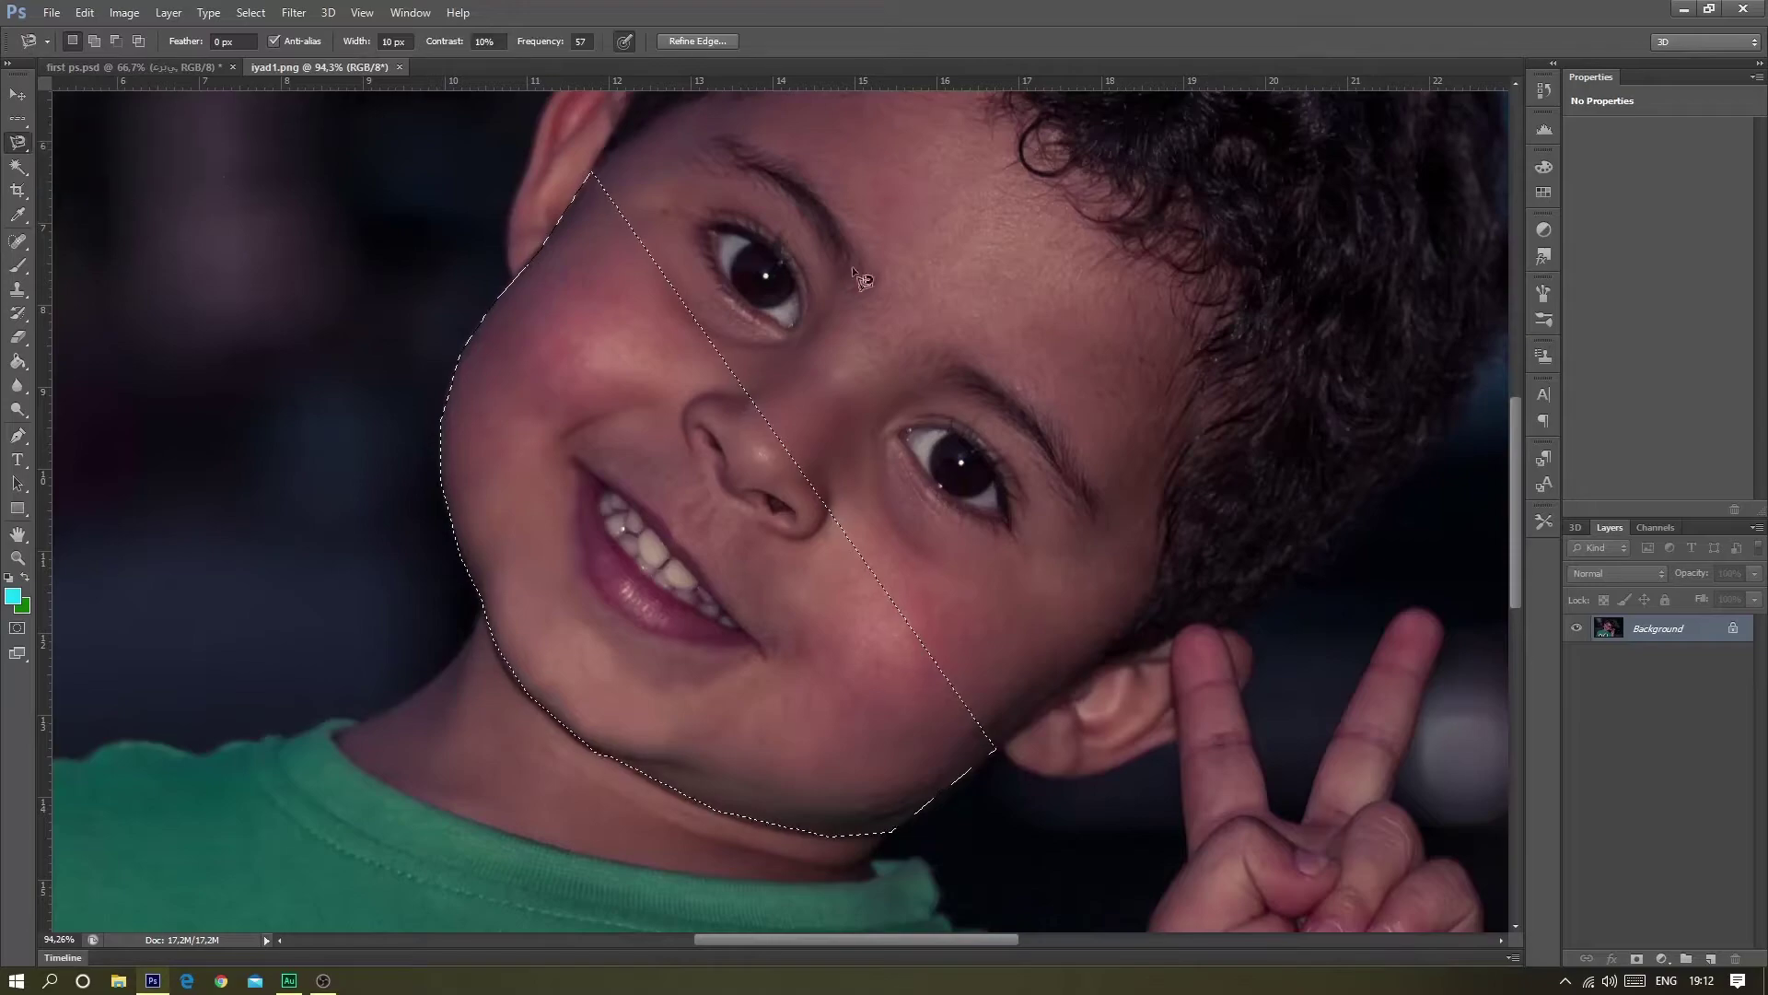
click(623, 158)
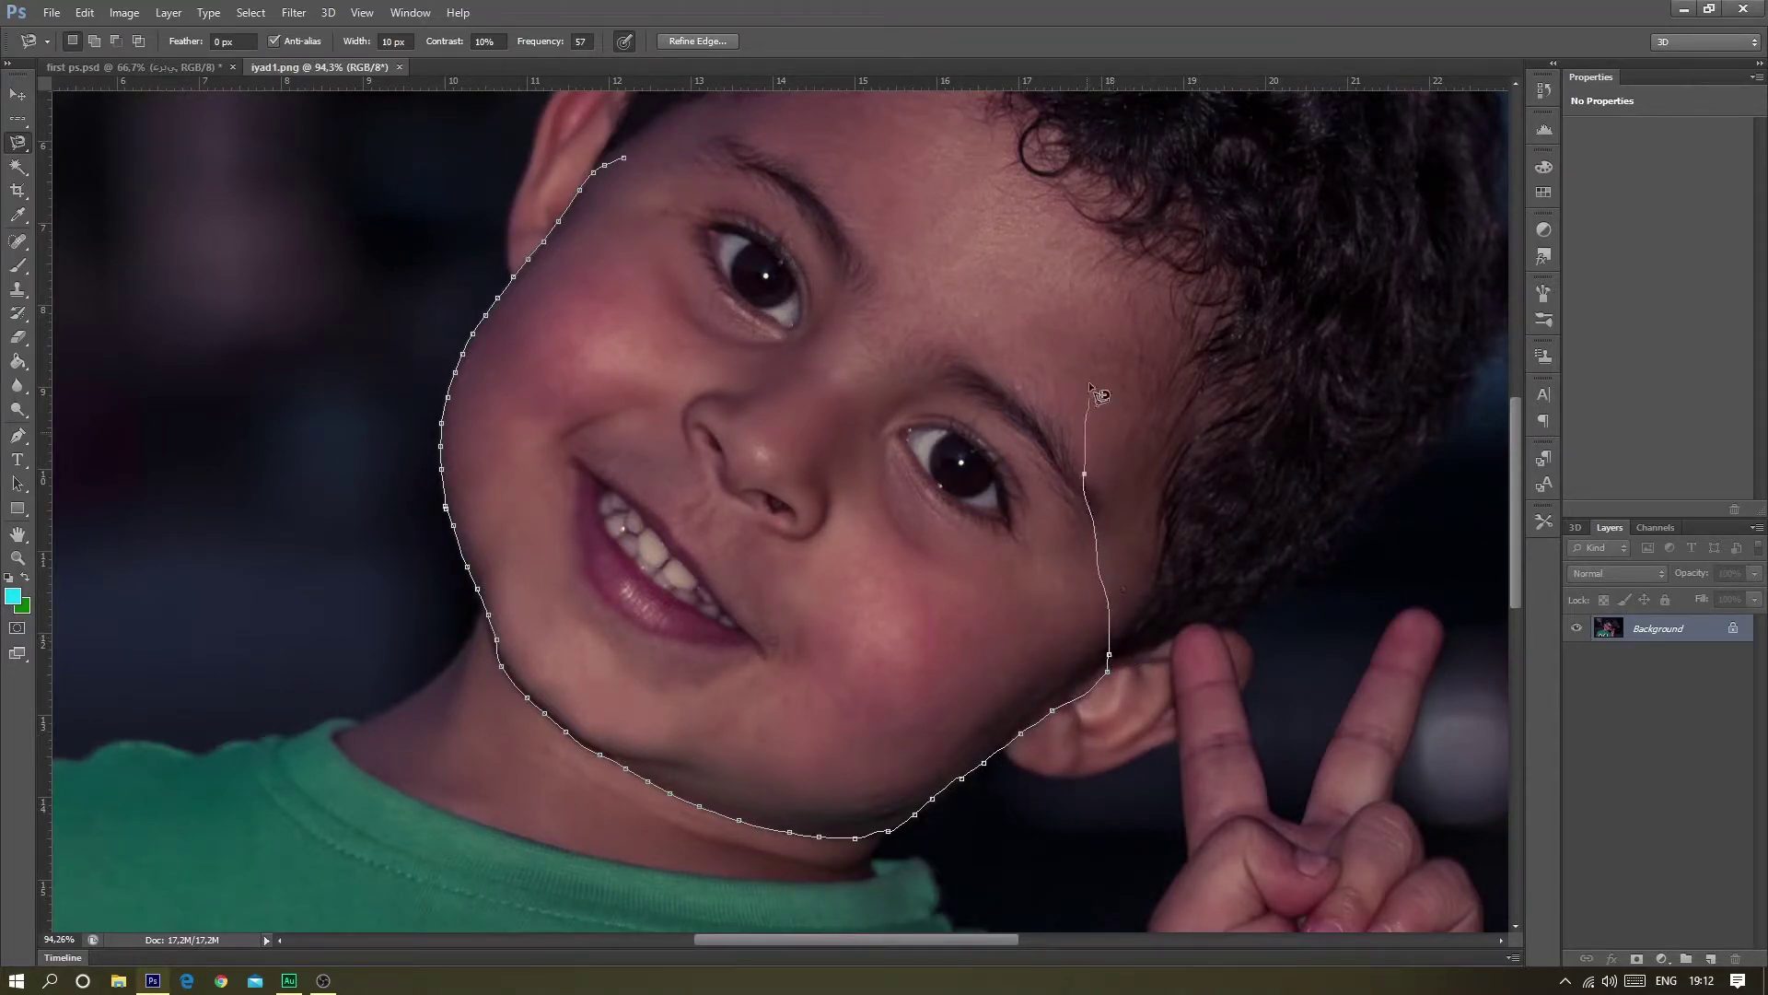
click(623, 158)
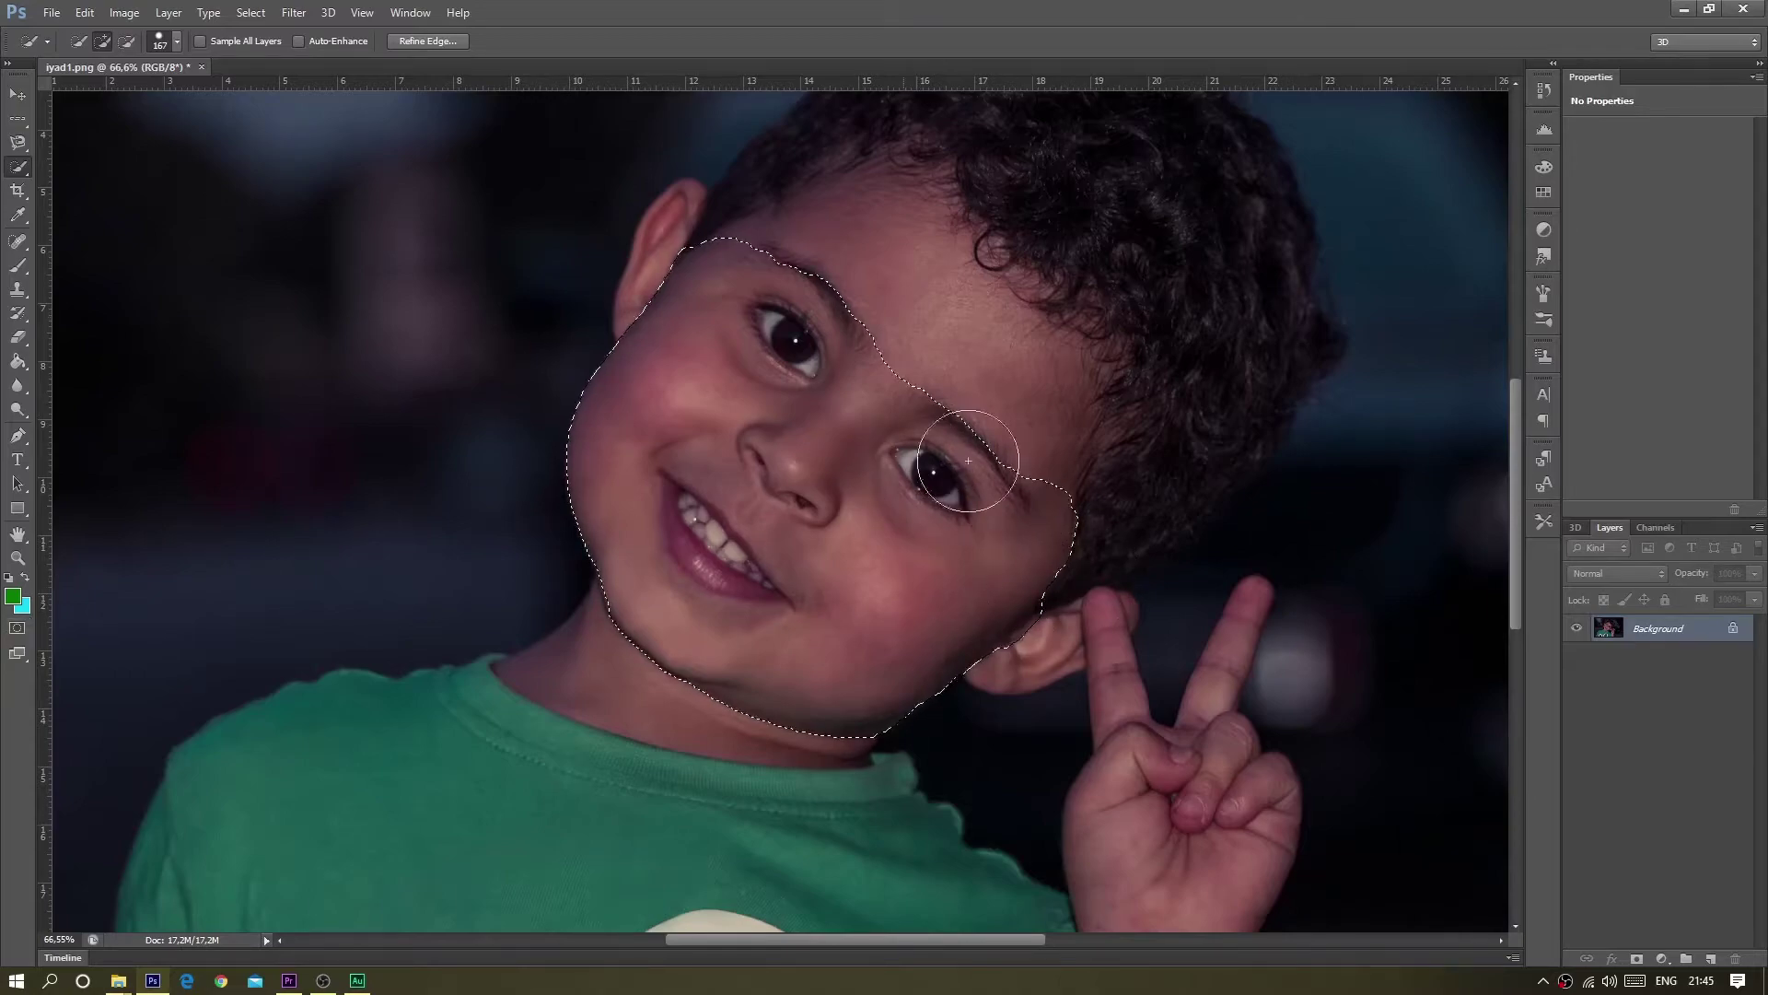
- Enter Quick Mask and paint white with the Brush over the forehead above the left eye
click(16, 632)
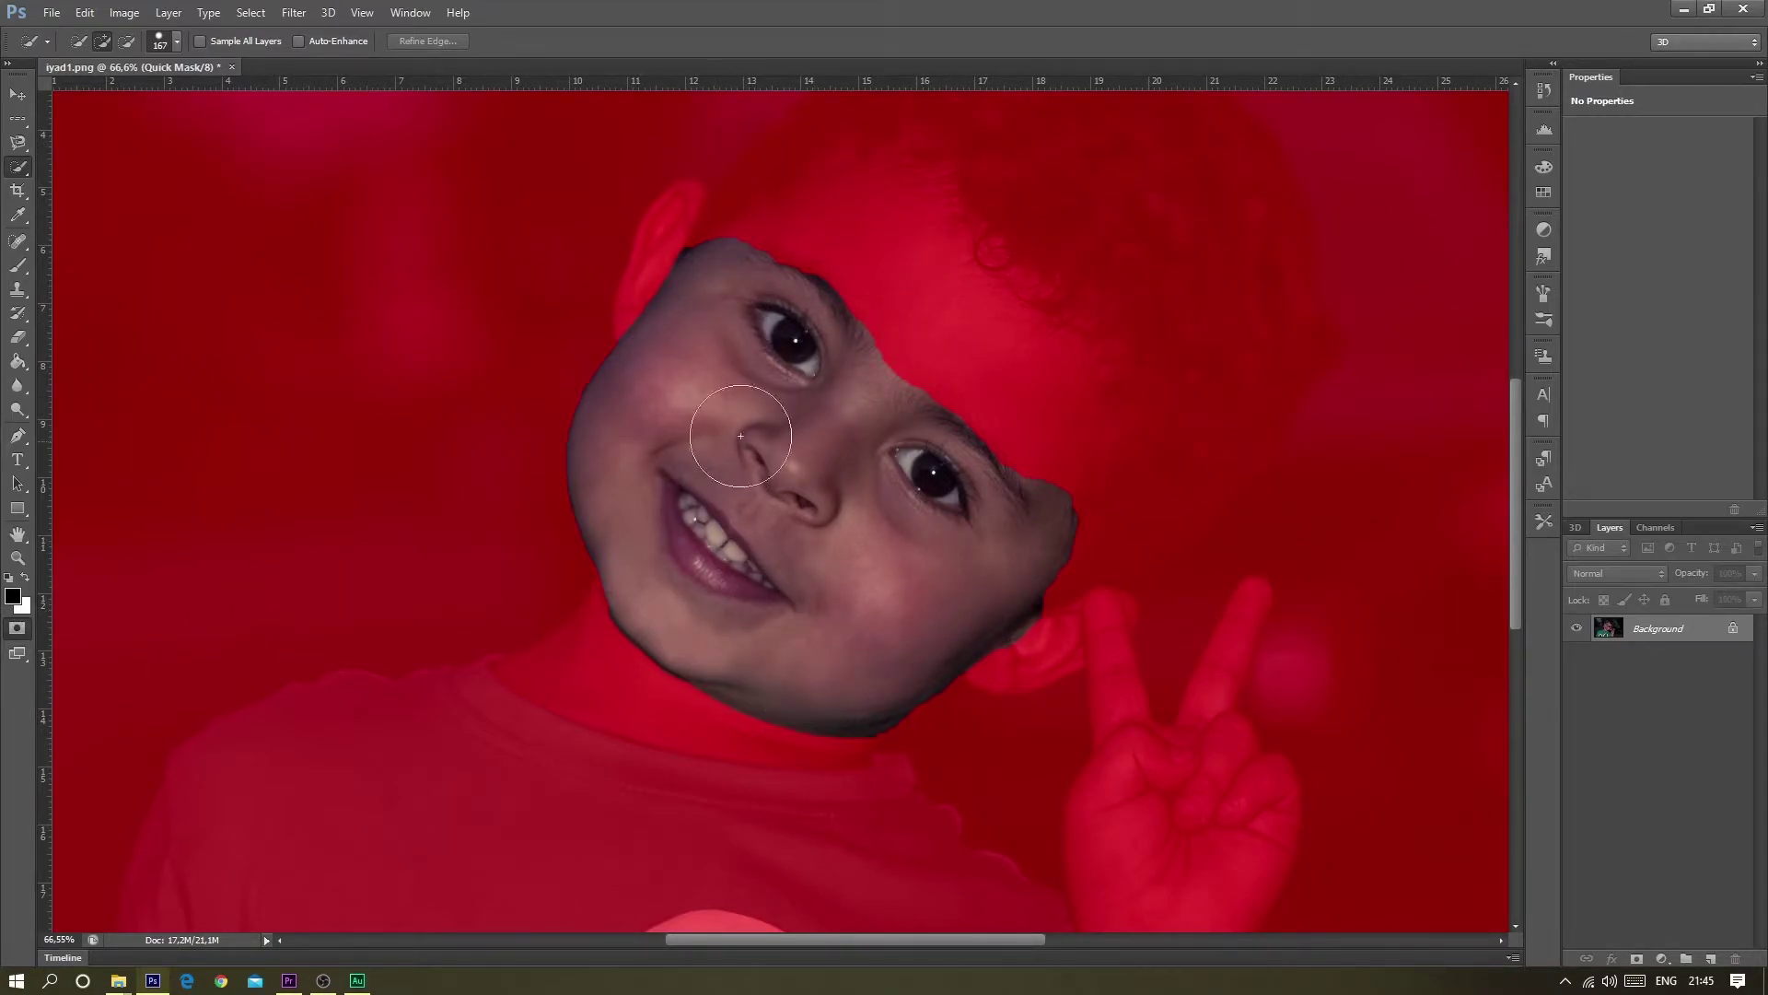
click(16, 266)
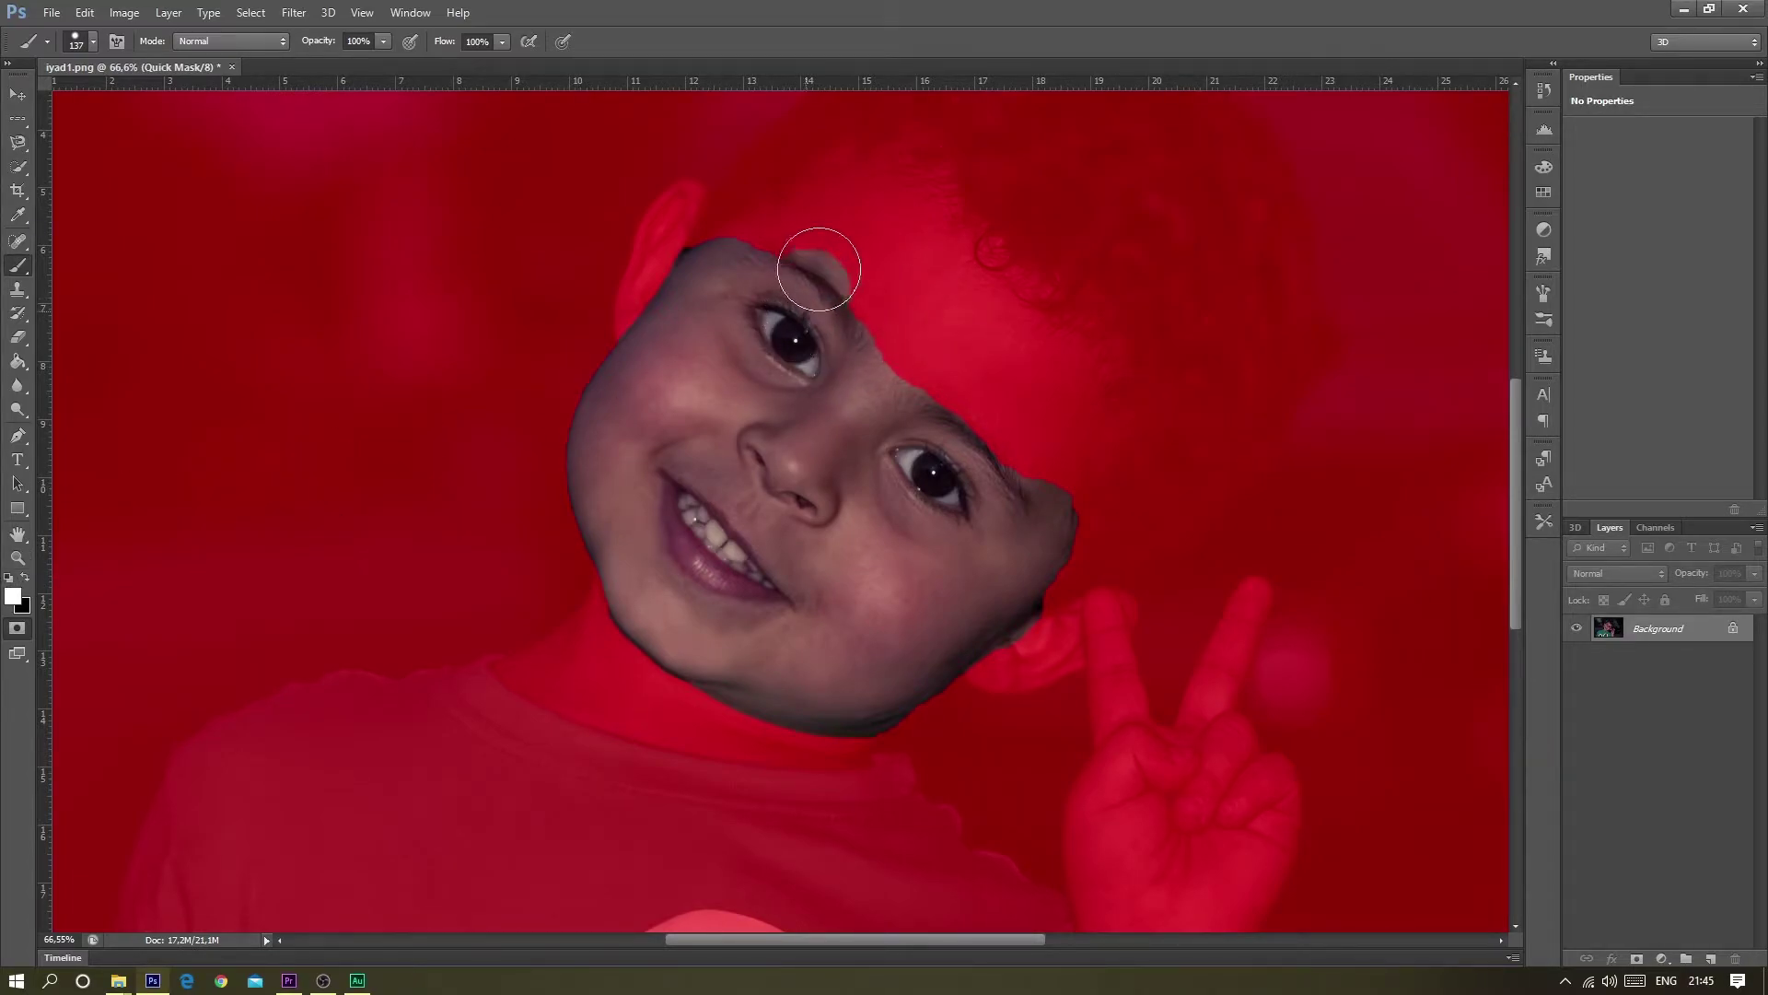
mouse_move(821, 268)
mouse_down()
mouse_move(886, 305)
mouse_move(770, 206)
mouse_move(692, 283)
mouse_move(693, 224)
mouse_move(656, 321)
mouse_up()
alt+scroll(656, 320, up, 1)
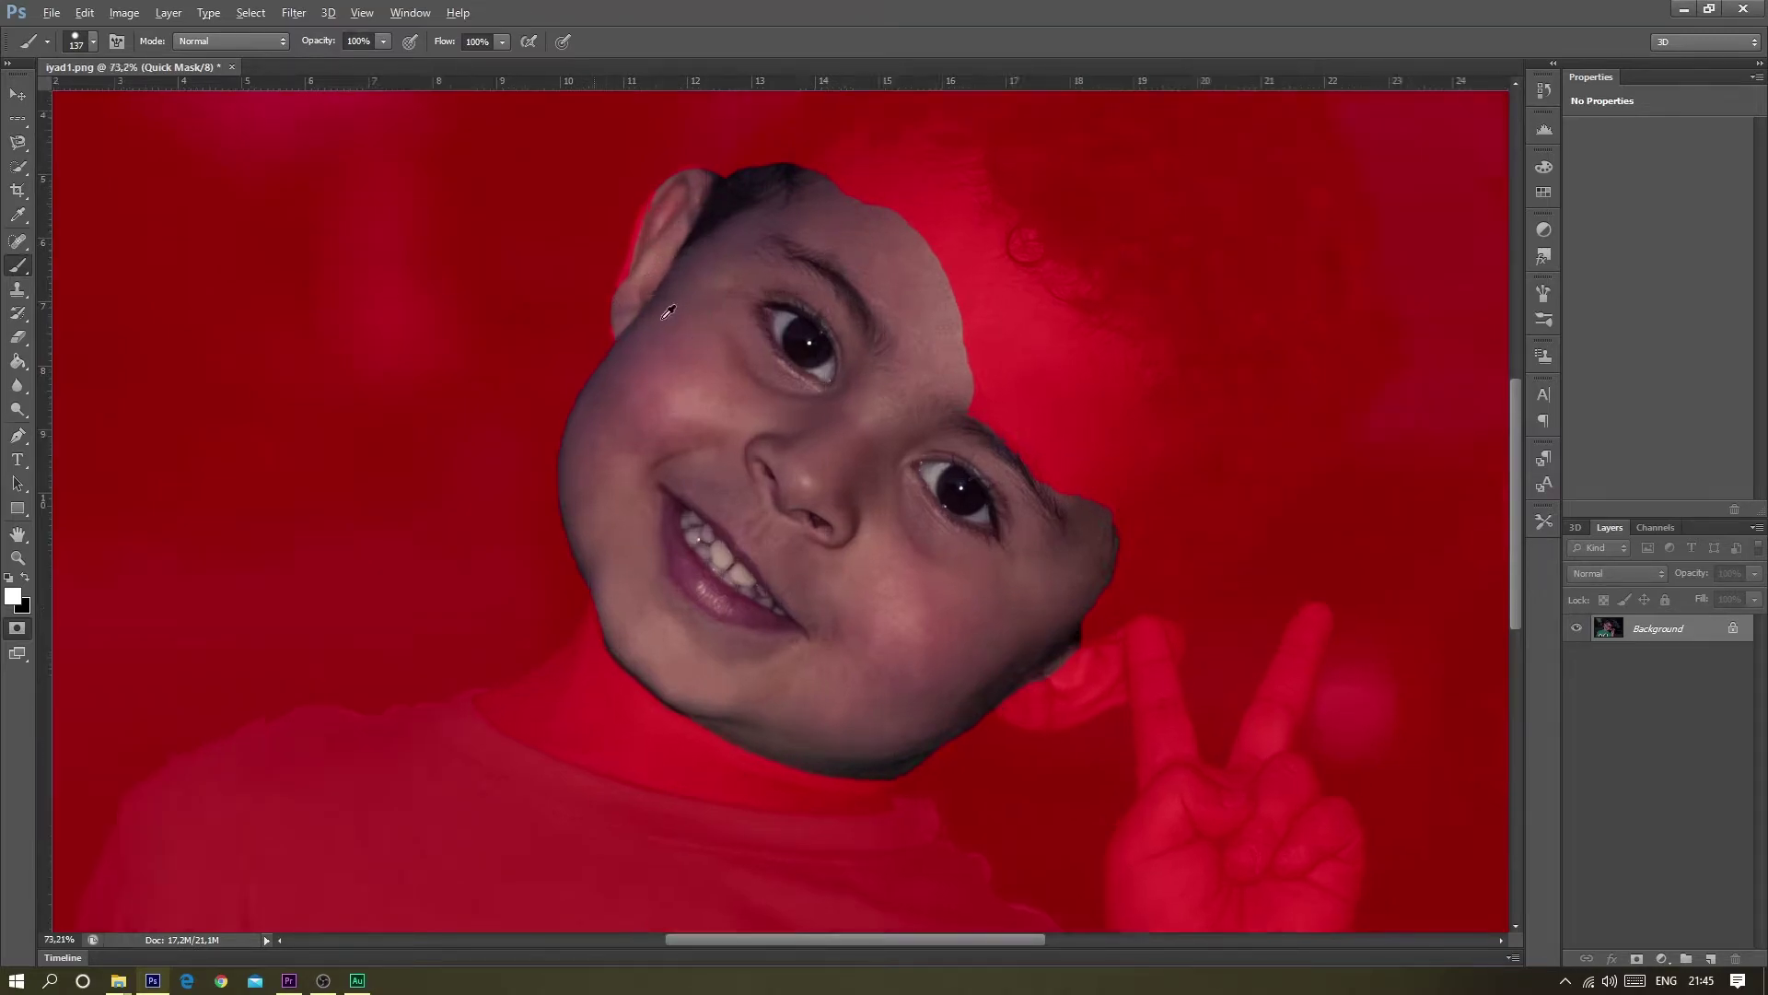
alt+scroll(655, 321, up, 4)
scroll(680, 294, up, 2)
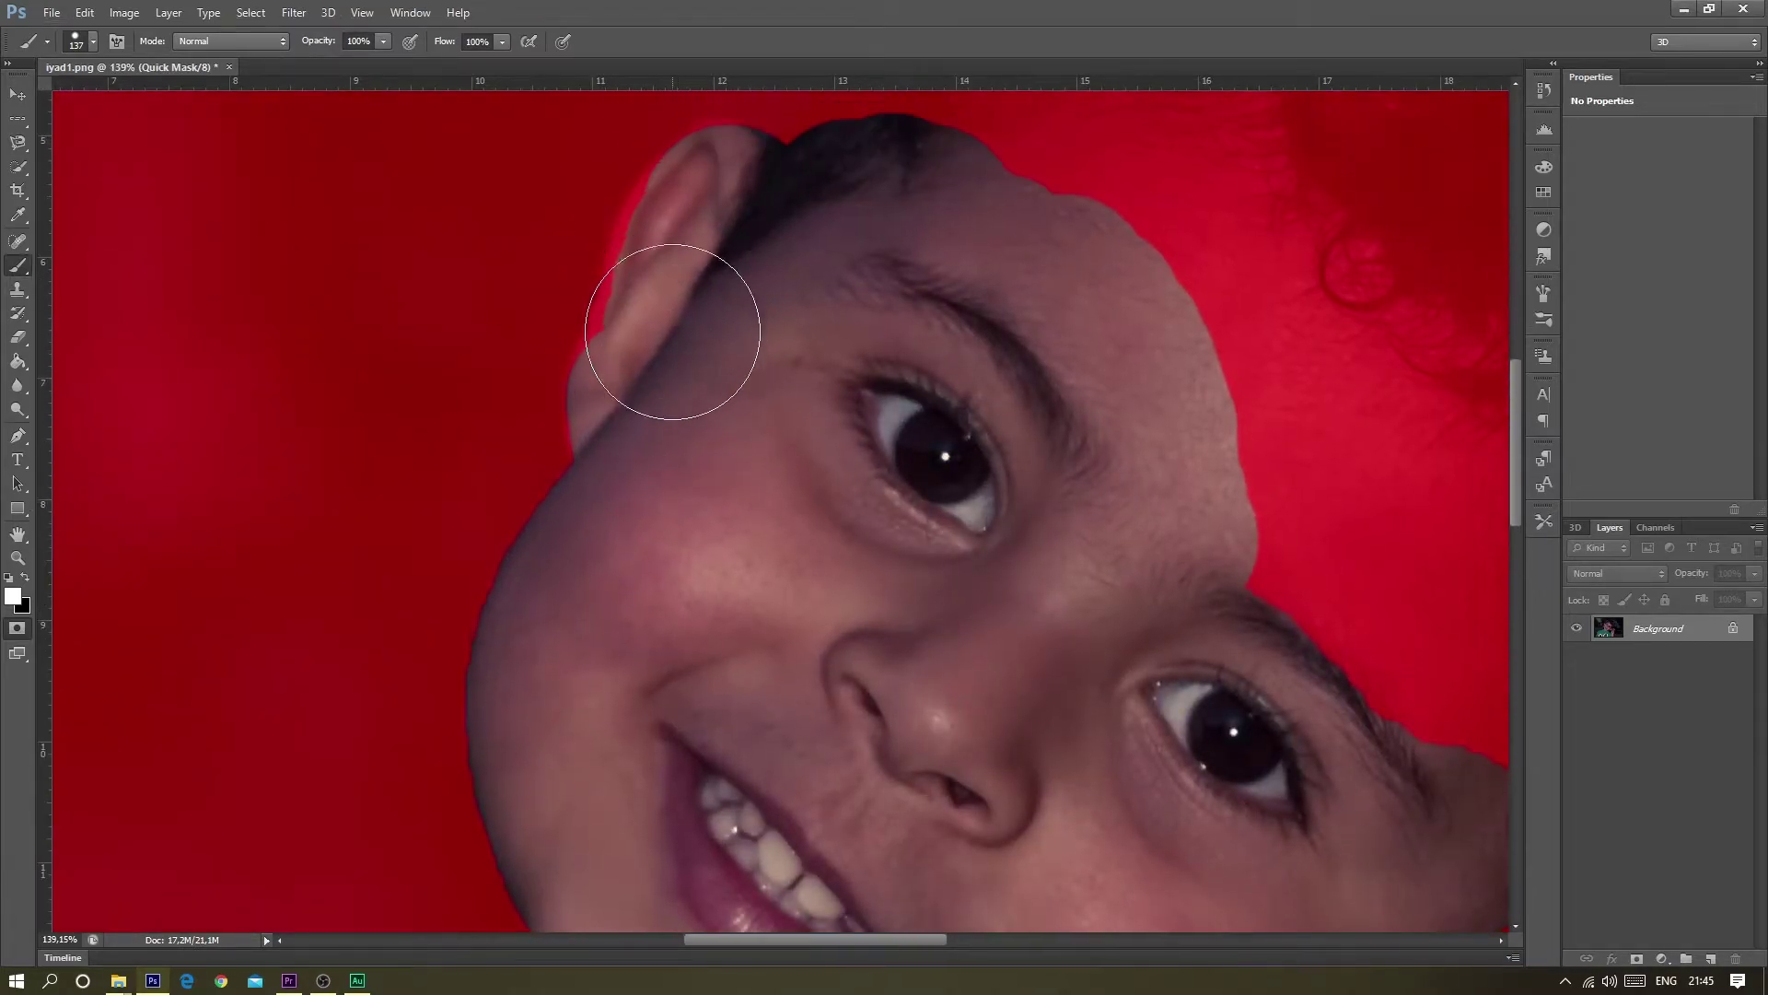
- Paint in the ear top and the area beside the forehead, then exit Quick Mask
drag(697, 262, 728, 209)
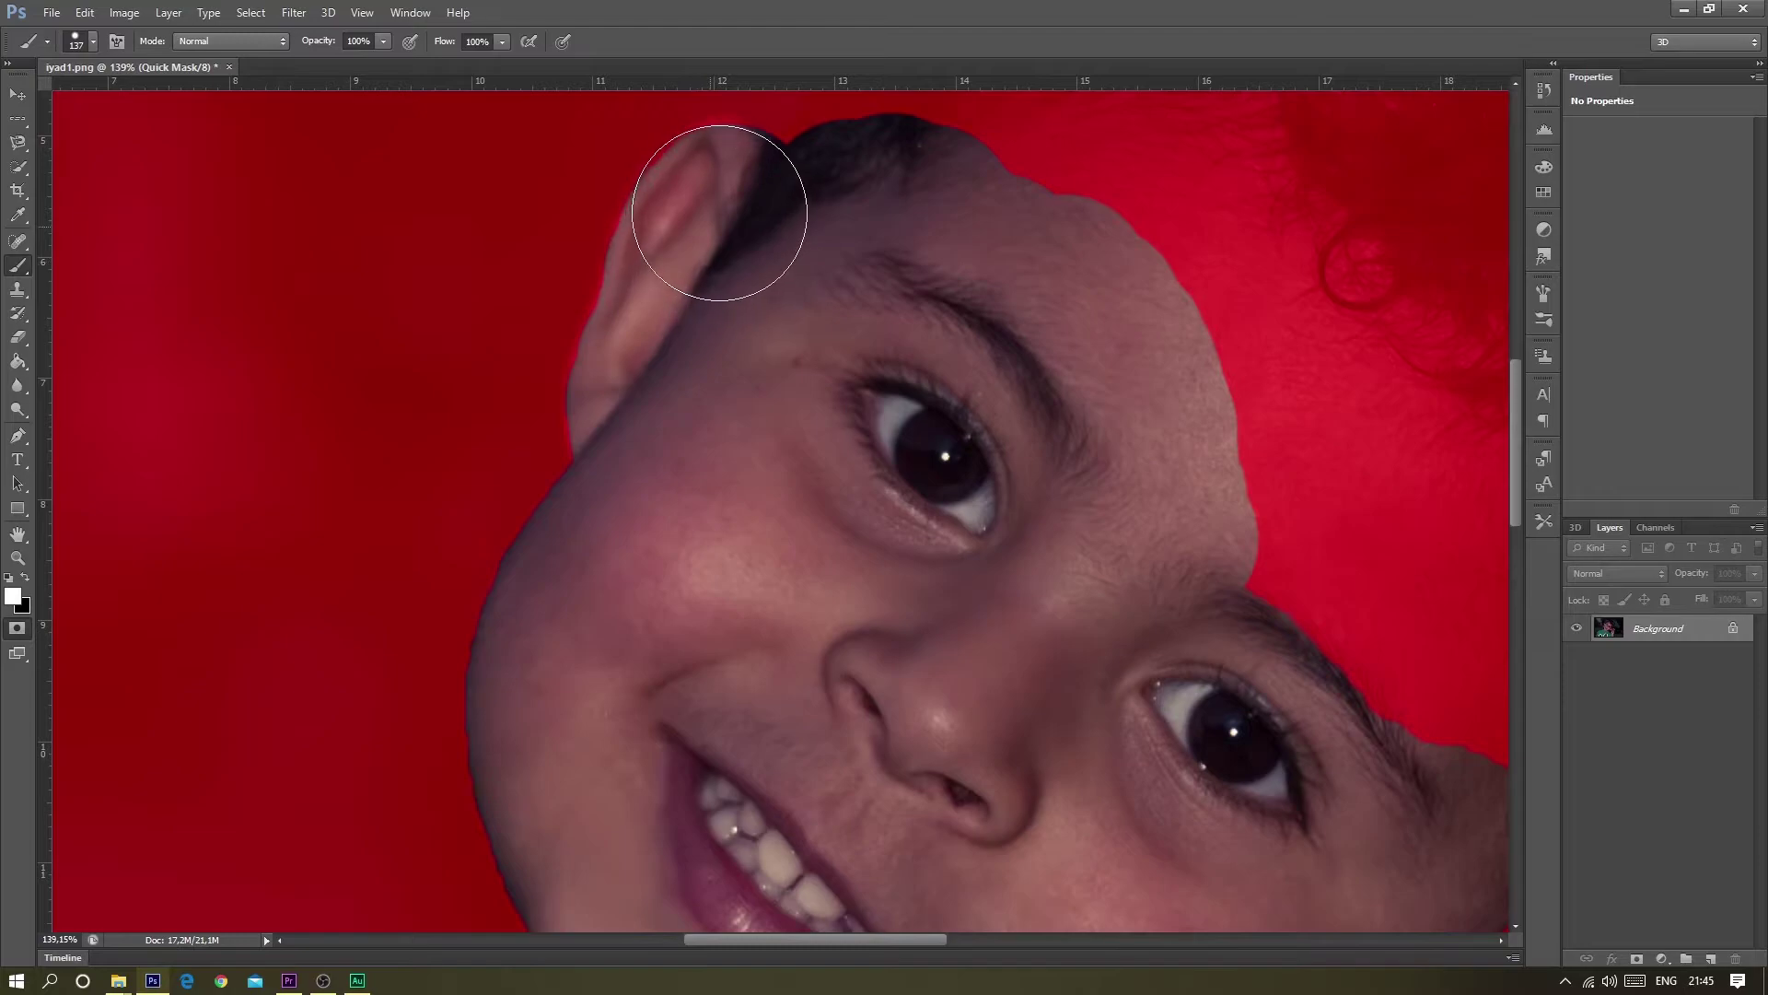
alt+scroll(1066, 245, down, 3)
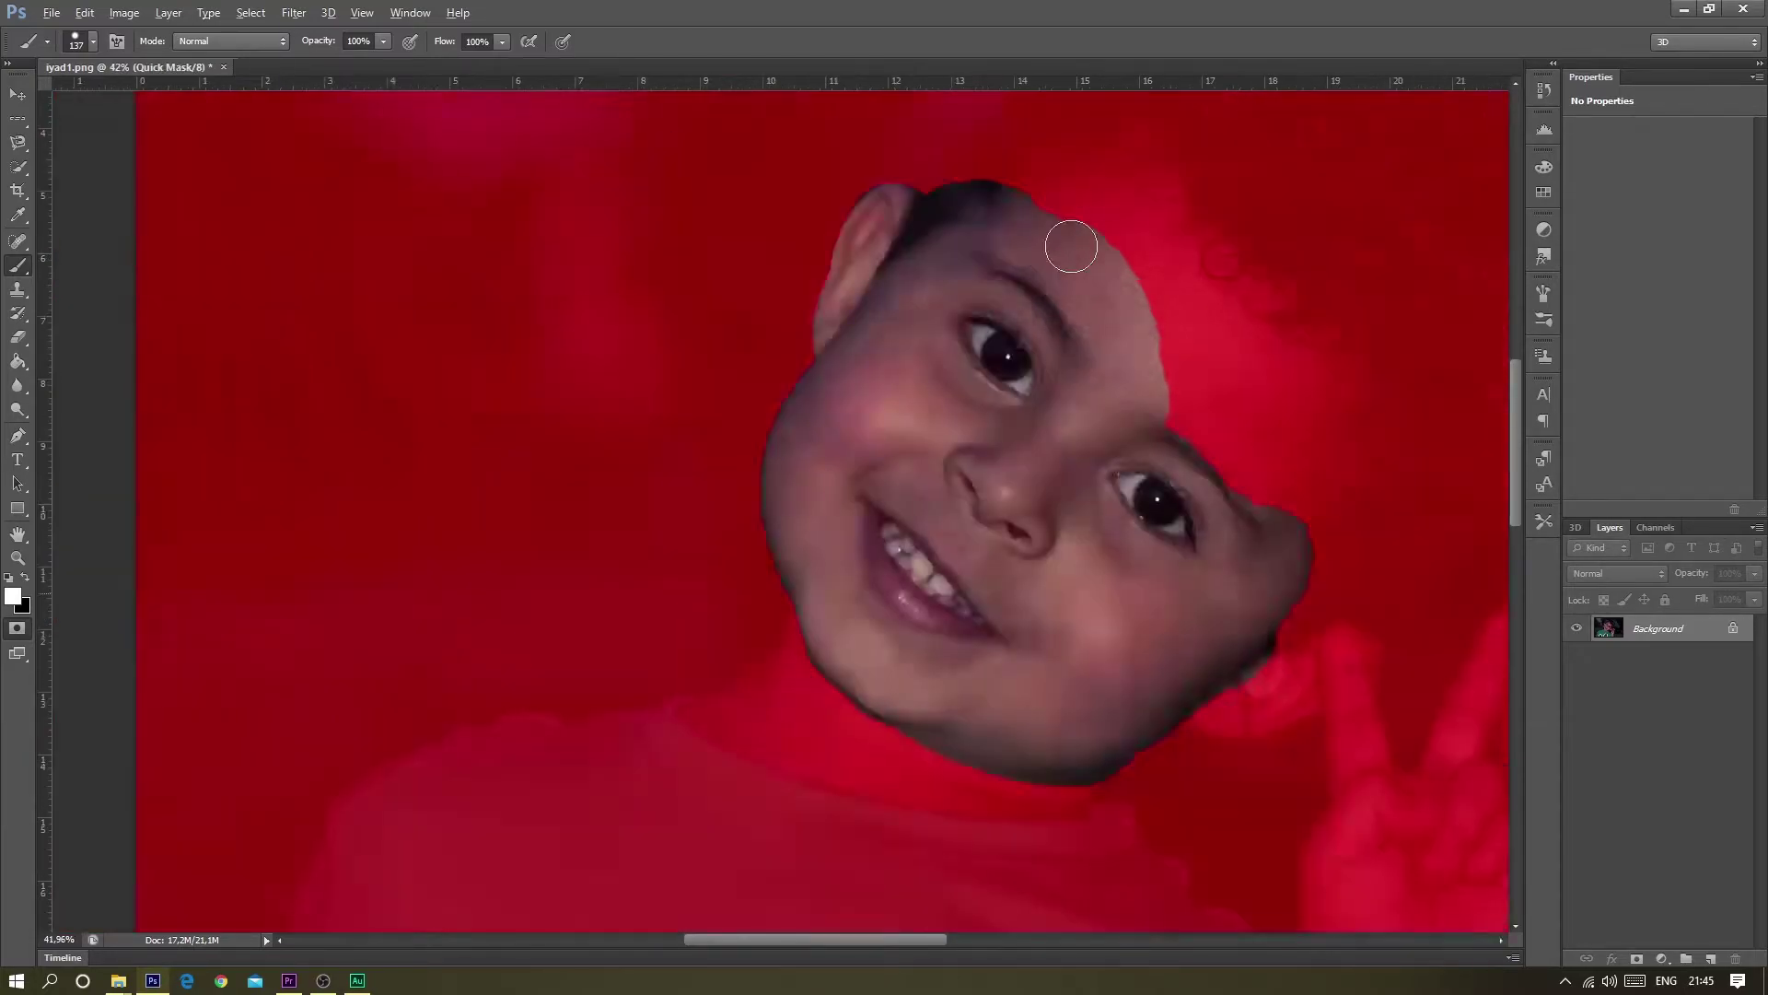
alt+scroll(1065, 245, down, 2)
alt+scroll(921, 350, up, 4)
mouse_move(866, 258)
mouse_down()
mouse_move(949, 387)
mouse_move(1097, 552)
mouse_move(979, 710)
mouse_move(963, 801)
mouse_move(1014, 777)
mouse_move(1014, 678)
mouse_move(1145, 466)
mouse_move(1097, 474)
mouse_move(859, 264)
mouse_up()
key(ctrl+0)
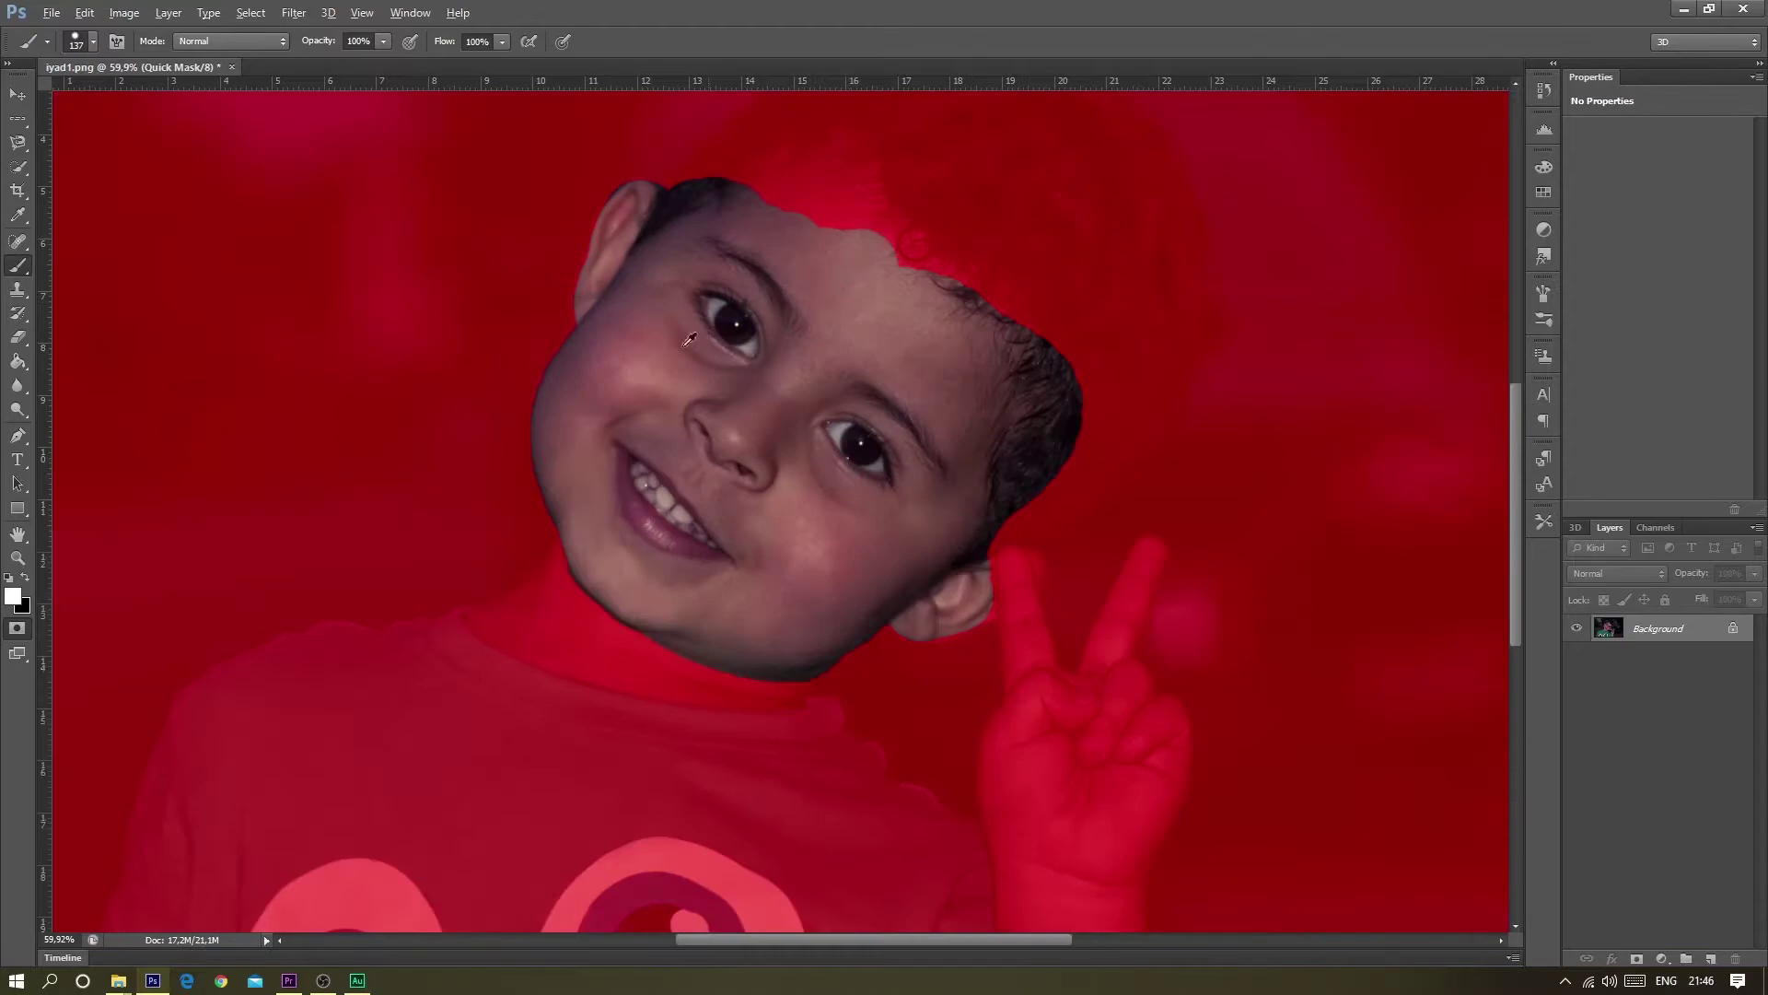
click(15, 630)
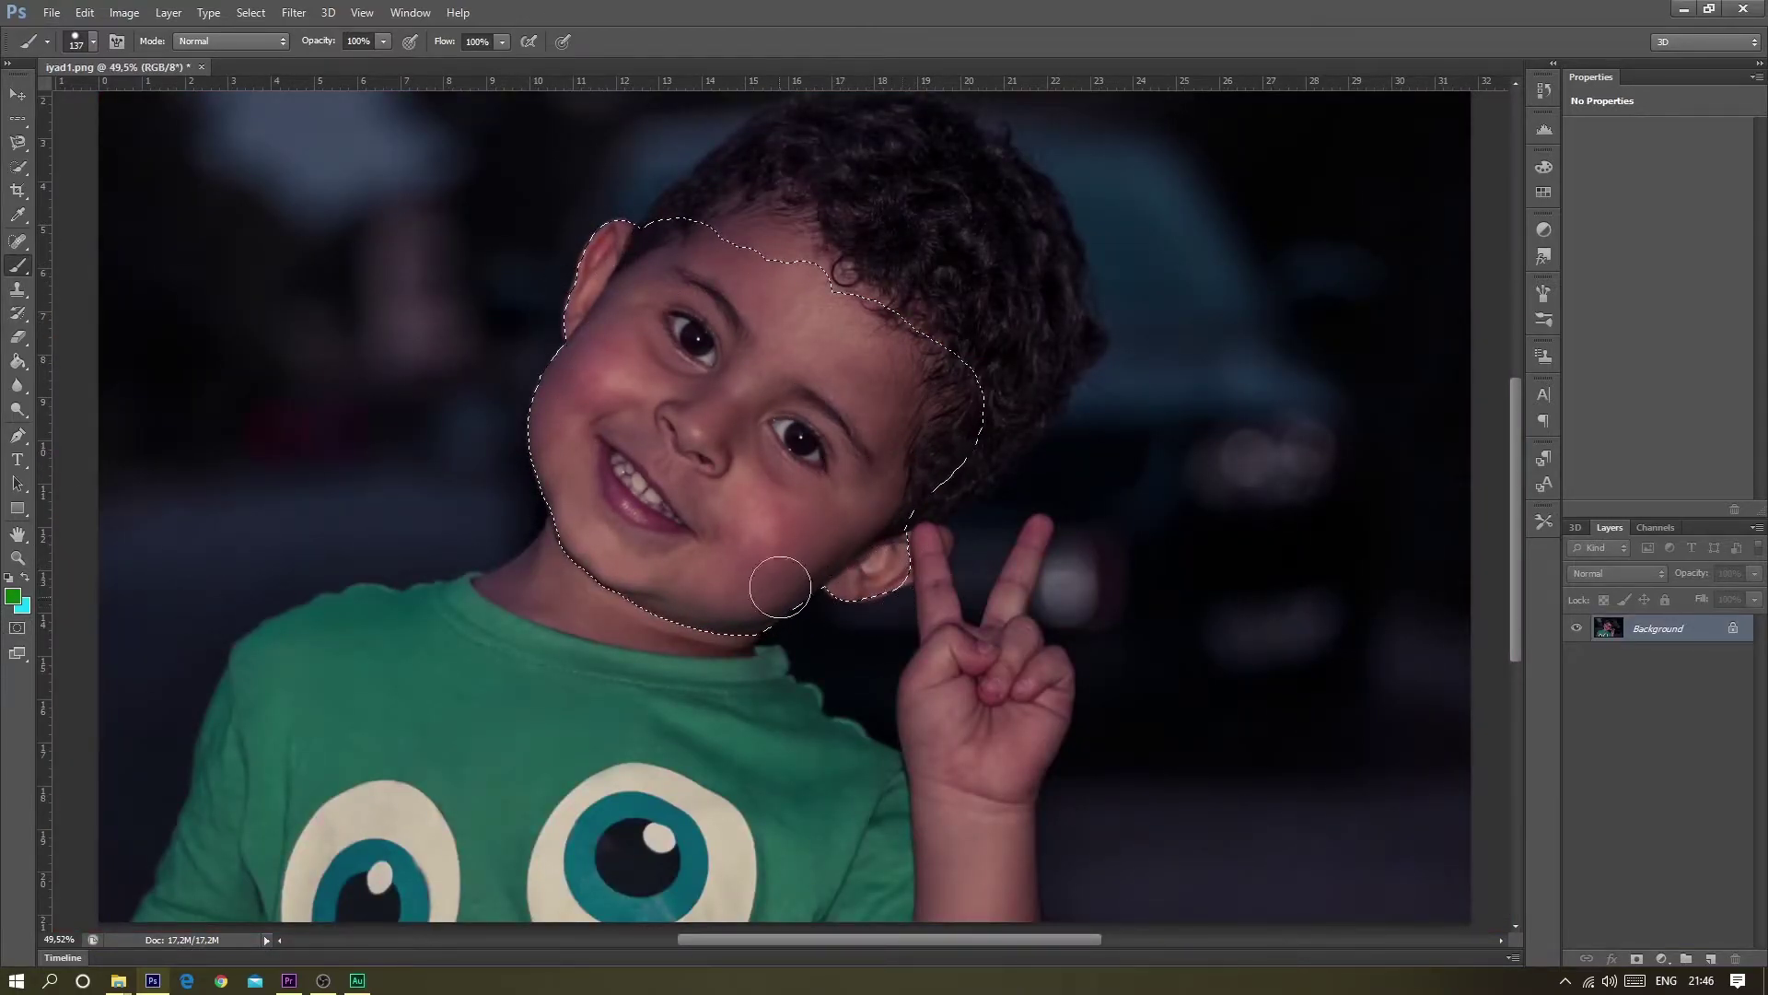
- In Quick Mask, paint out the forehead and hair, exit, then re-enter Quick Mask
mouse_move(708, 338)
mouse_down()
mouse_move(1065, 754)
mouse_move(382, 192)
mouse_up()
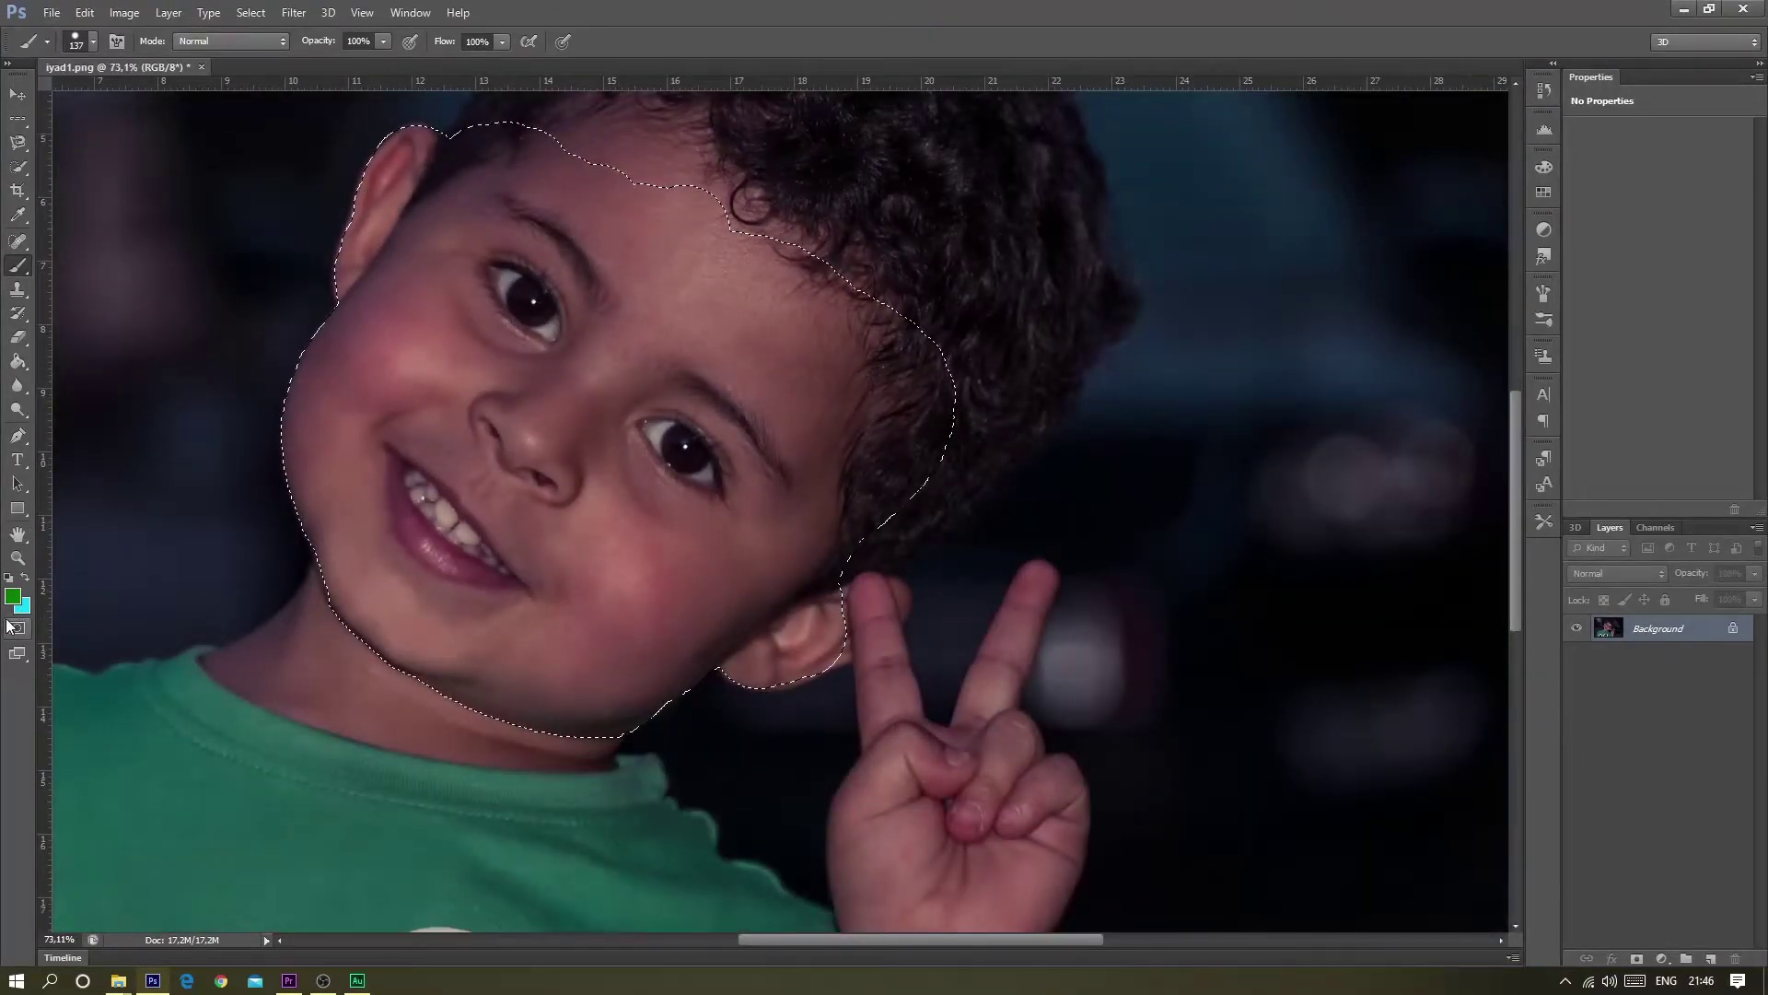
click(17, 627)
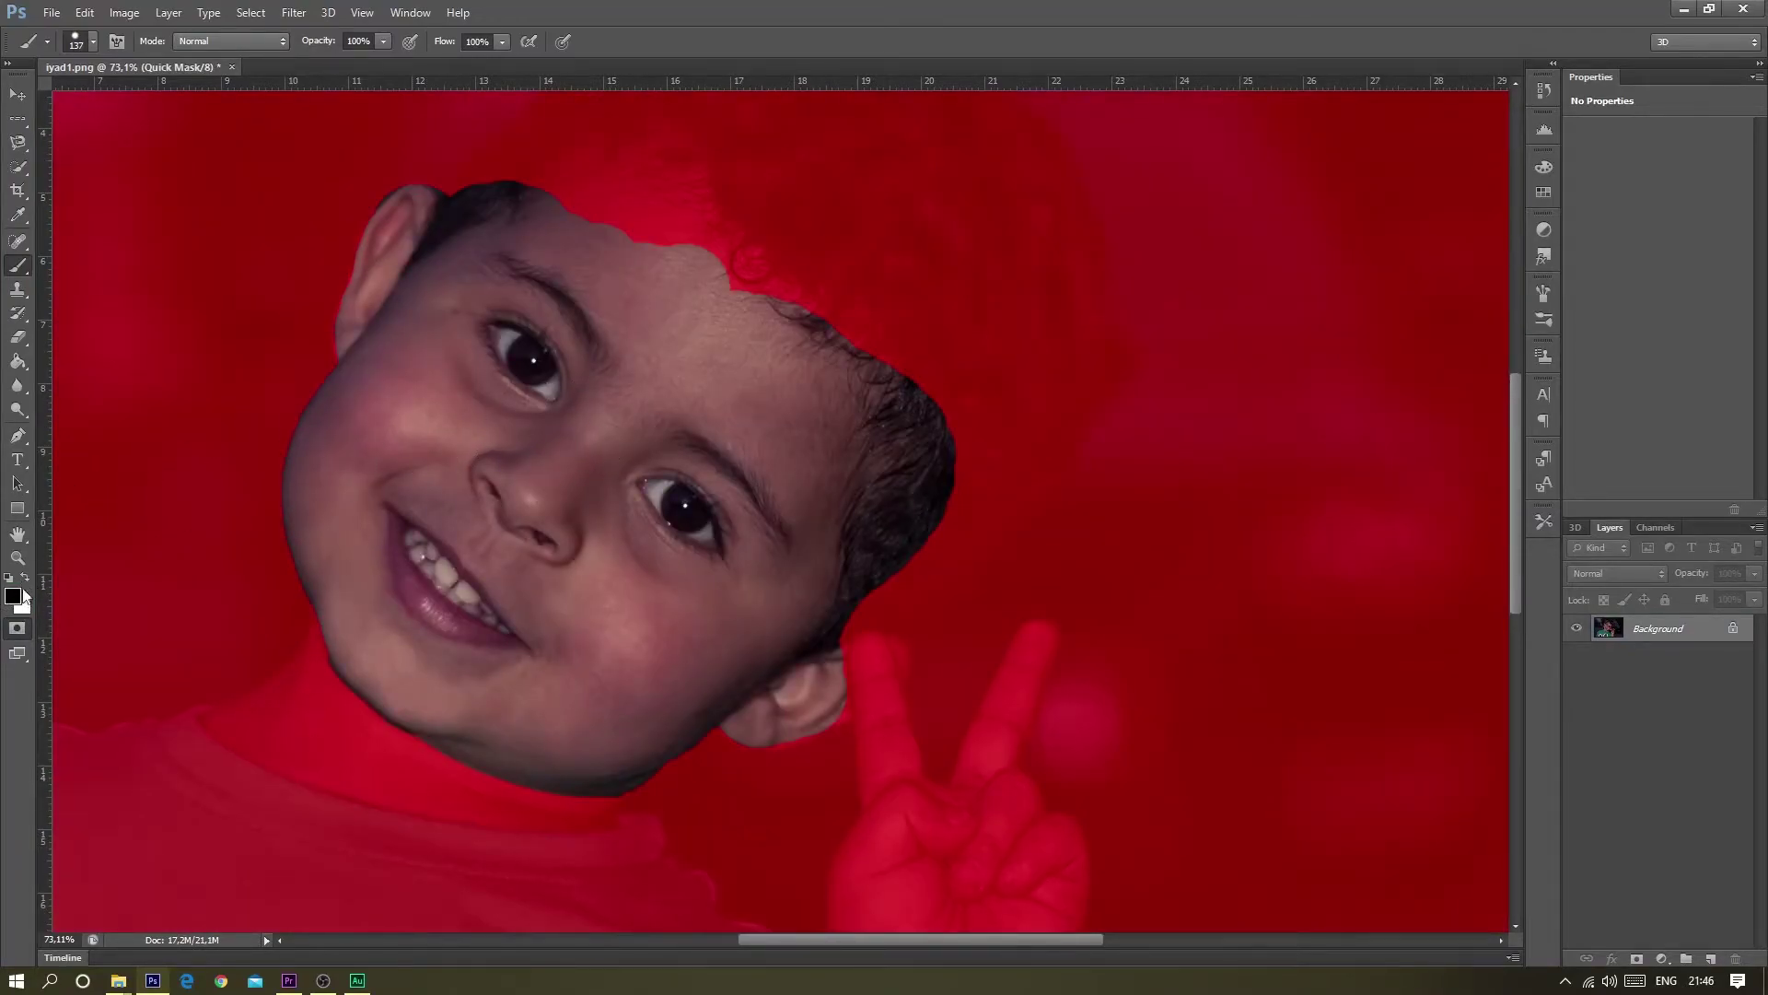
mouse_move(592, 217)
mouse_down()
mouse_move(736, 417)
mouse_move(808, 601)
mouse_move(452, 238)
mouse_move(426, 229)
mouse_move(378, 284)
mouse_move(383, 396)
mouse_move(663, 679)
mouse_move(860, 695)
mouse_move(762, 644)
mouse_move(478, 276)
mouse_up()
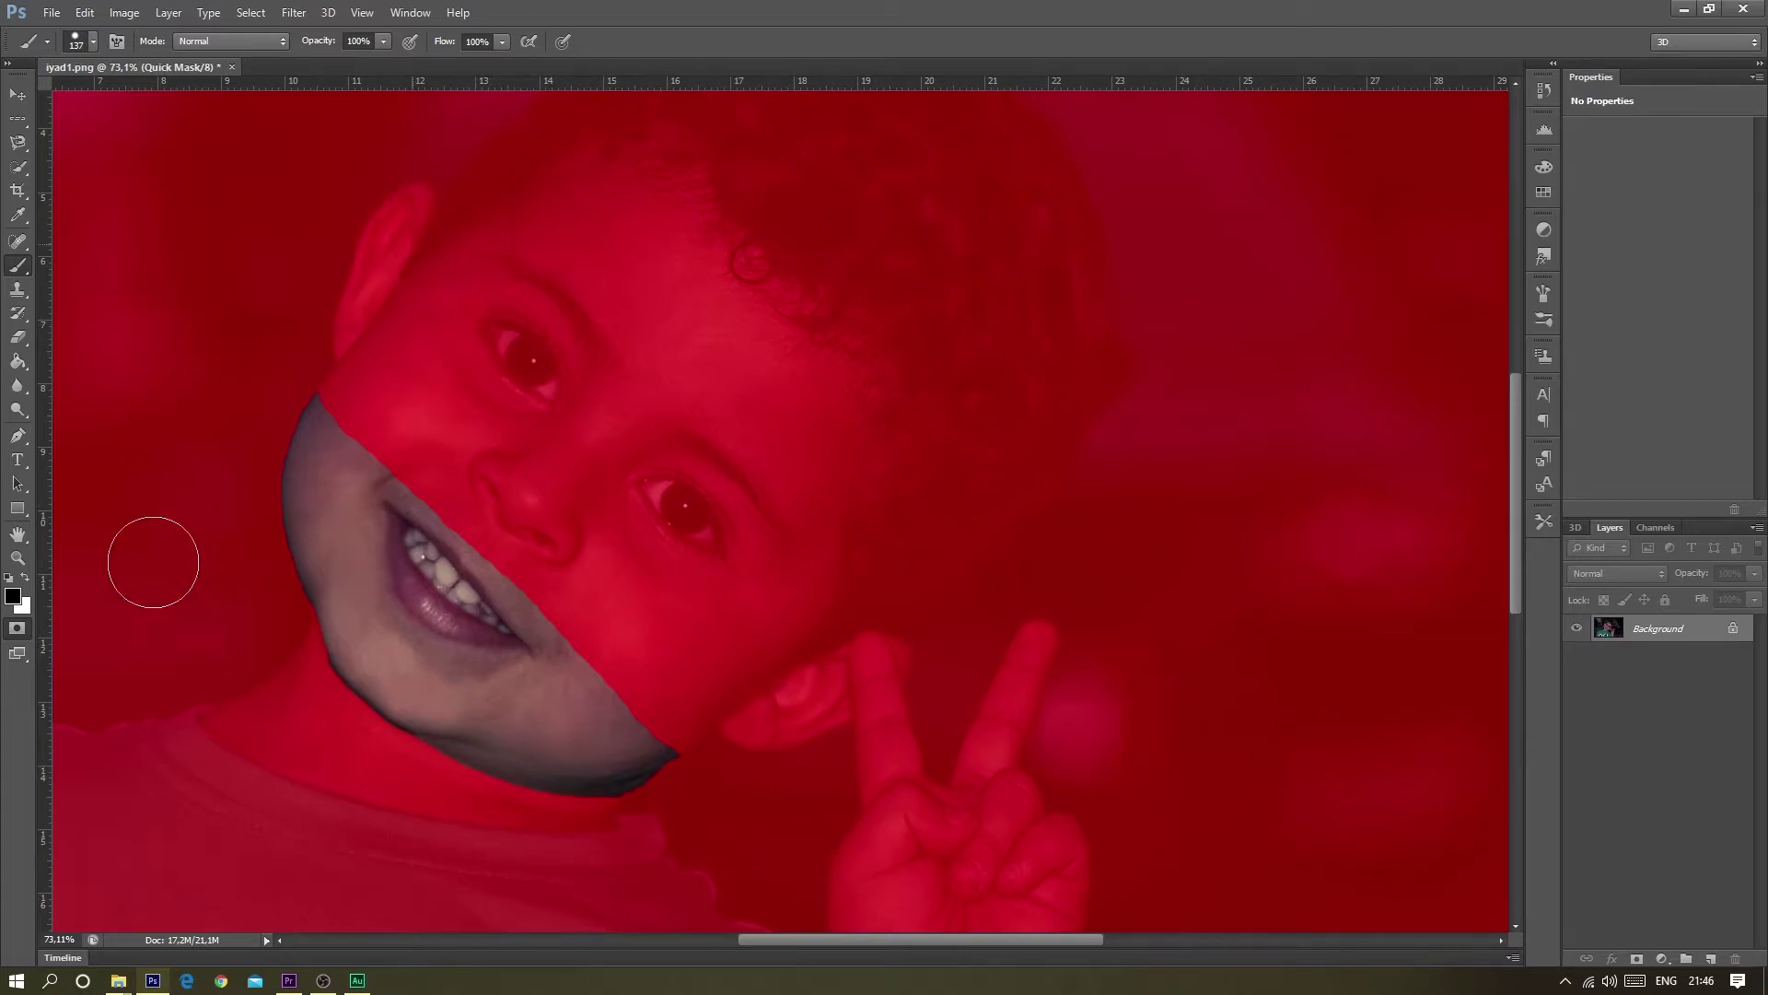
click(11, 627)
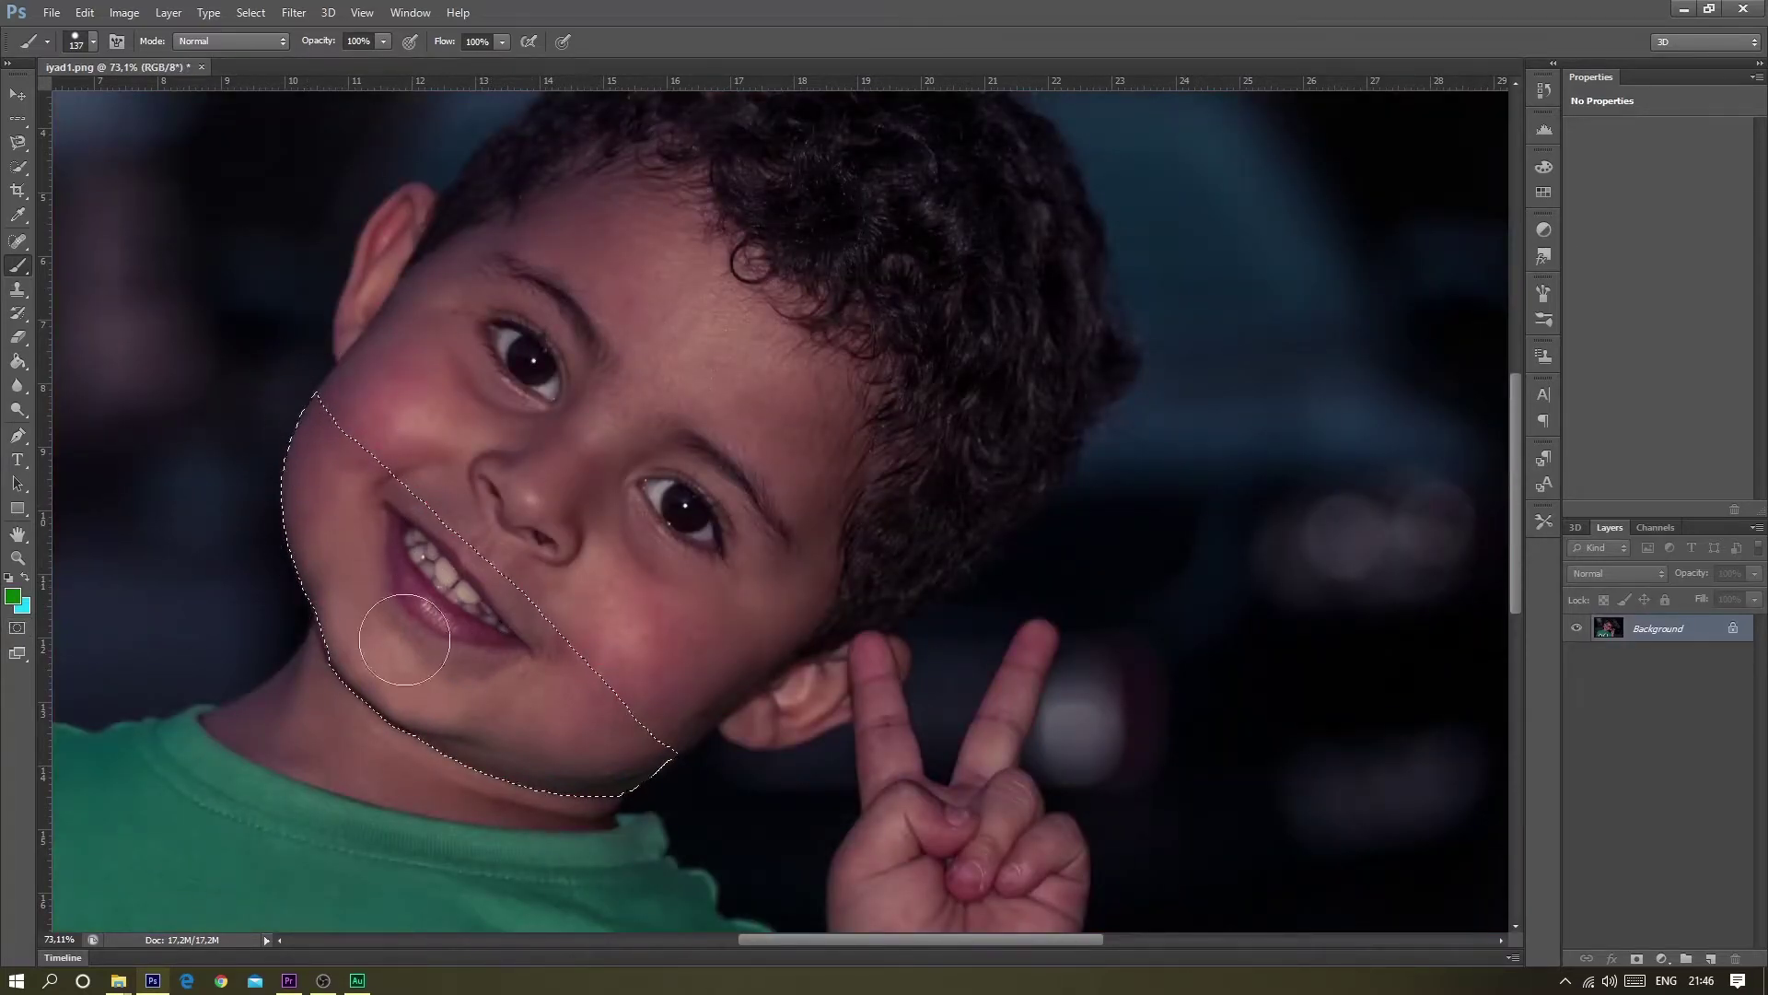
scroll(588, 700, down, 2)
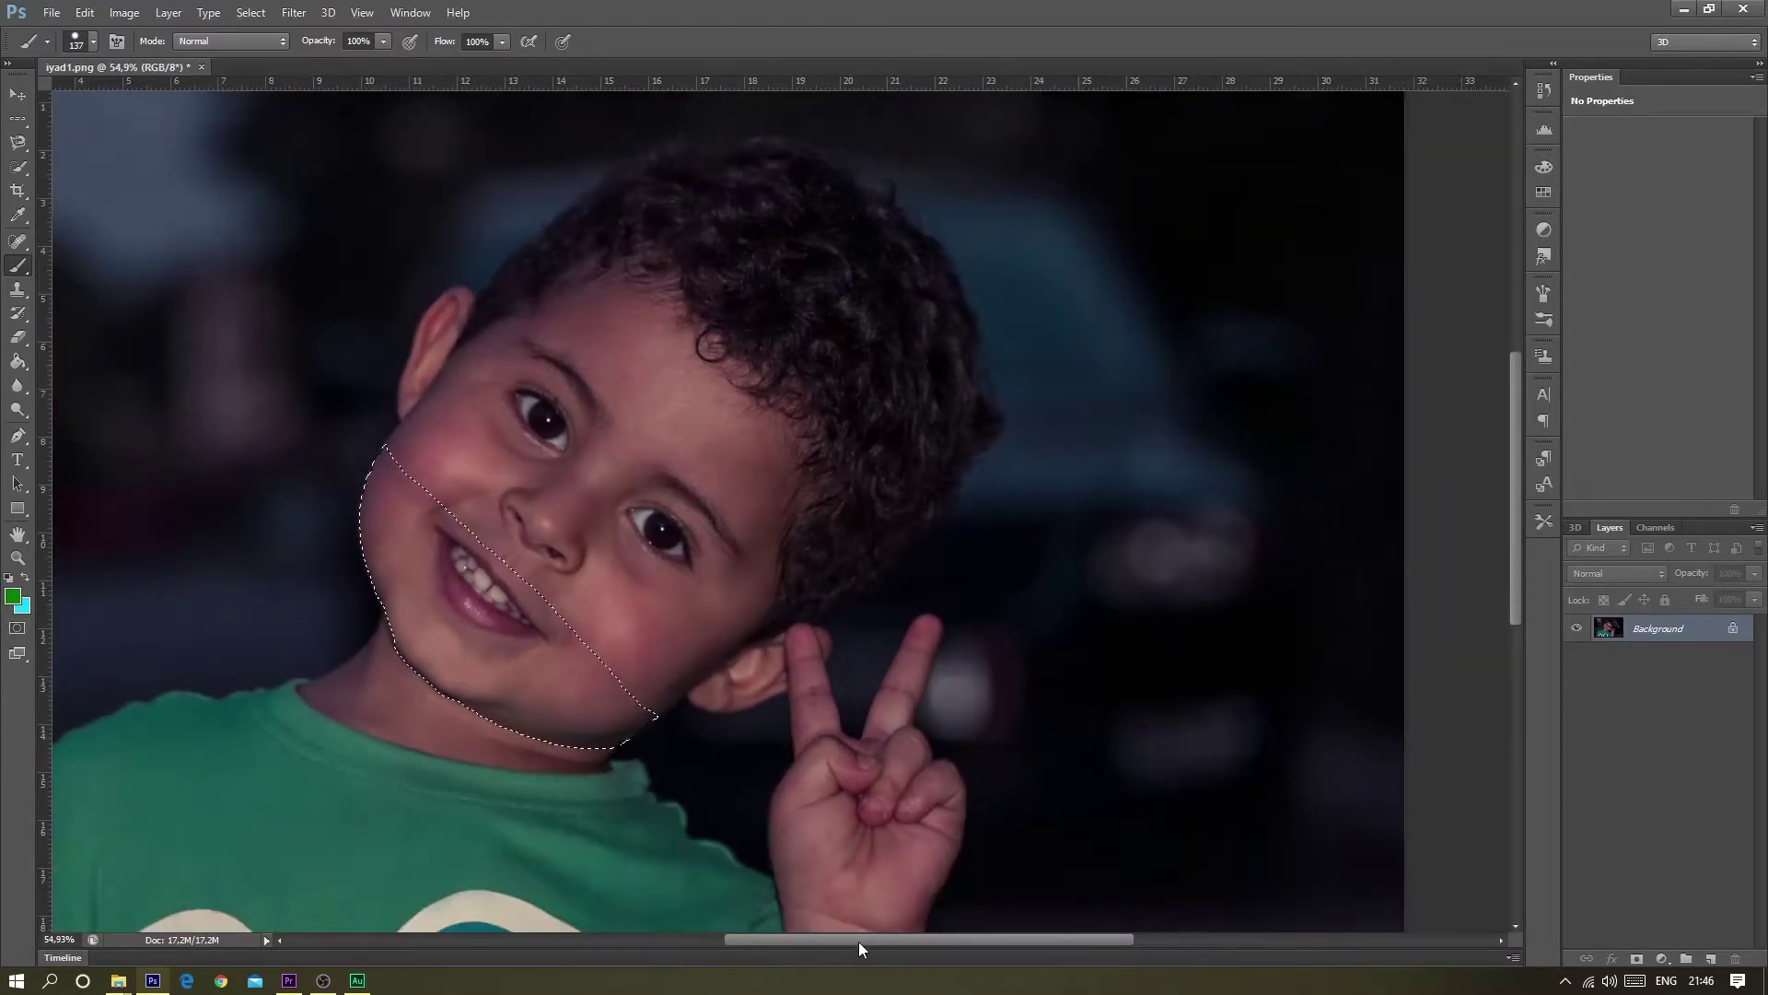
drag(858, 941, 833, 936)
scroll(622, 736, up, 2)
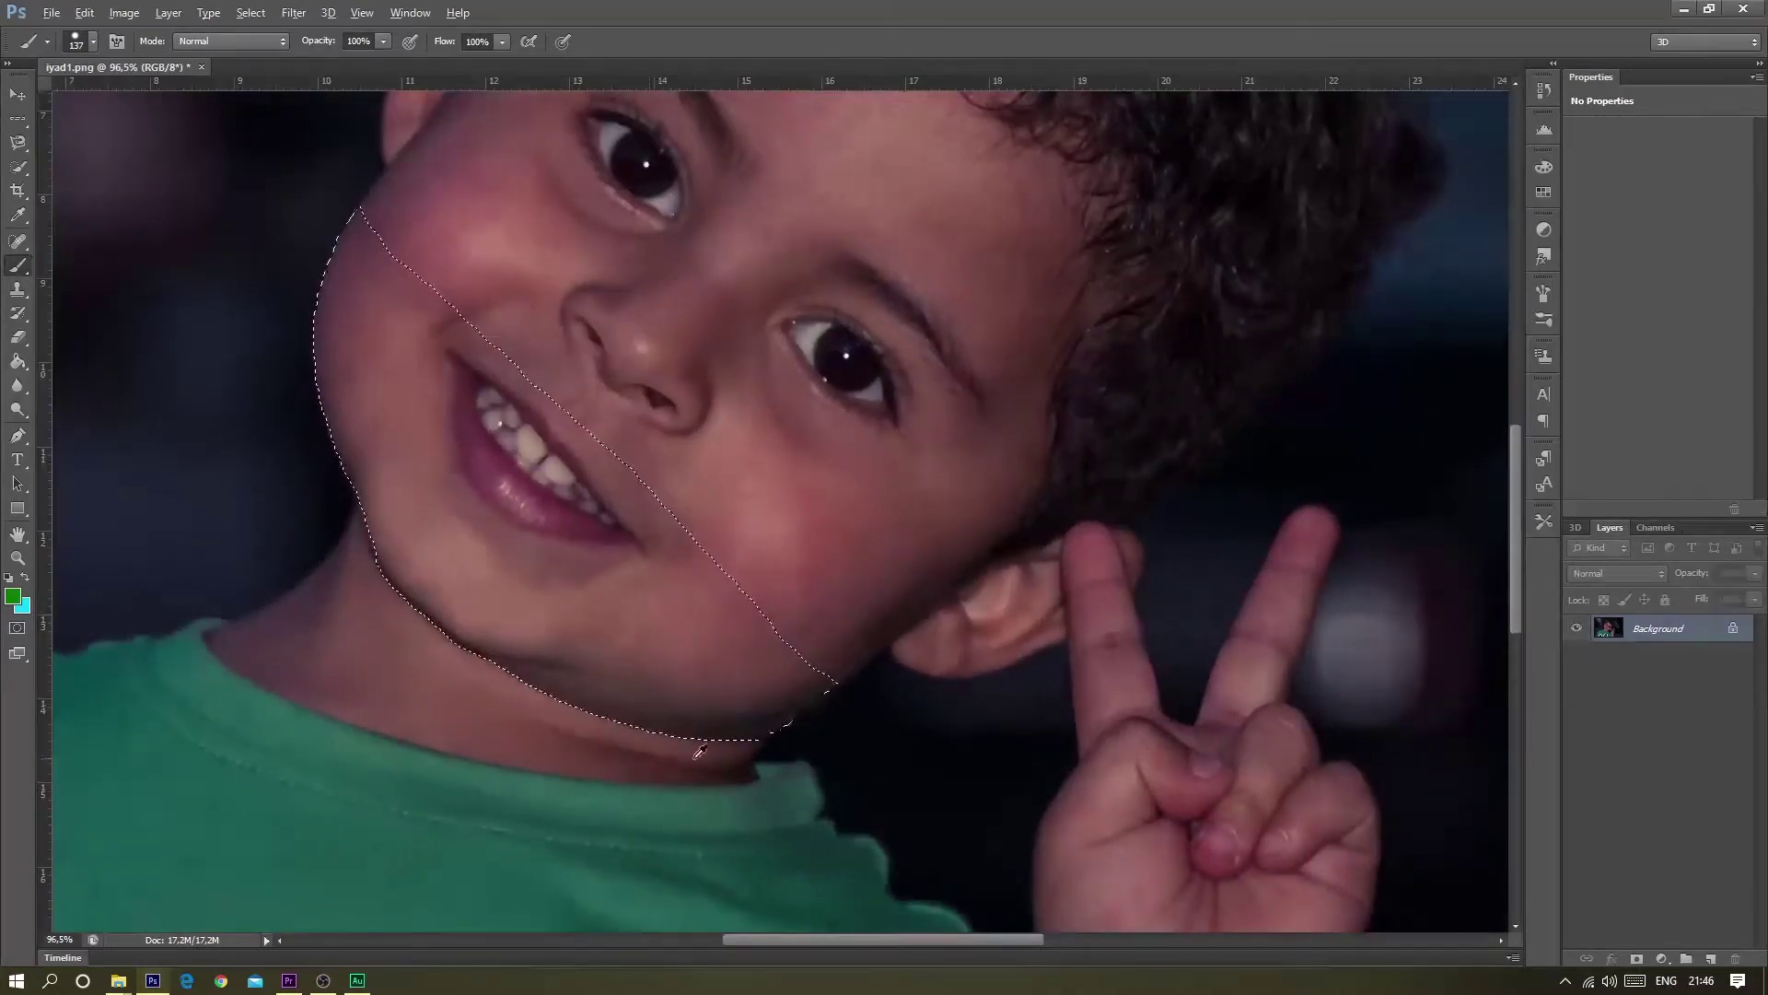
scroll(622, 737, up, 2)
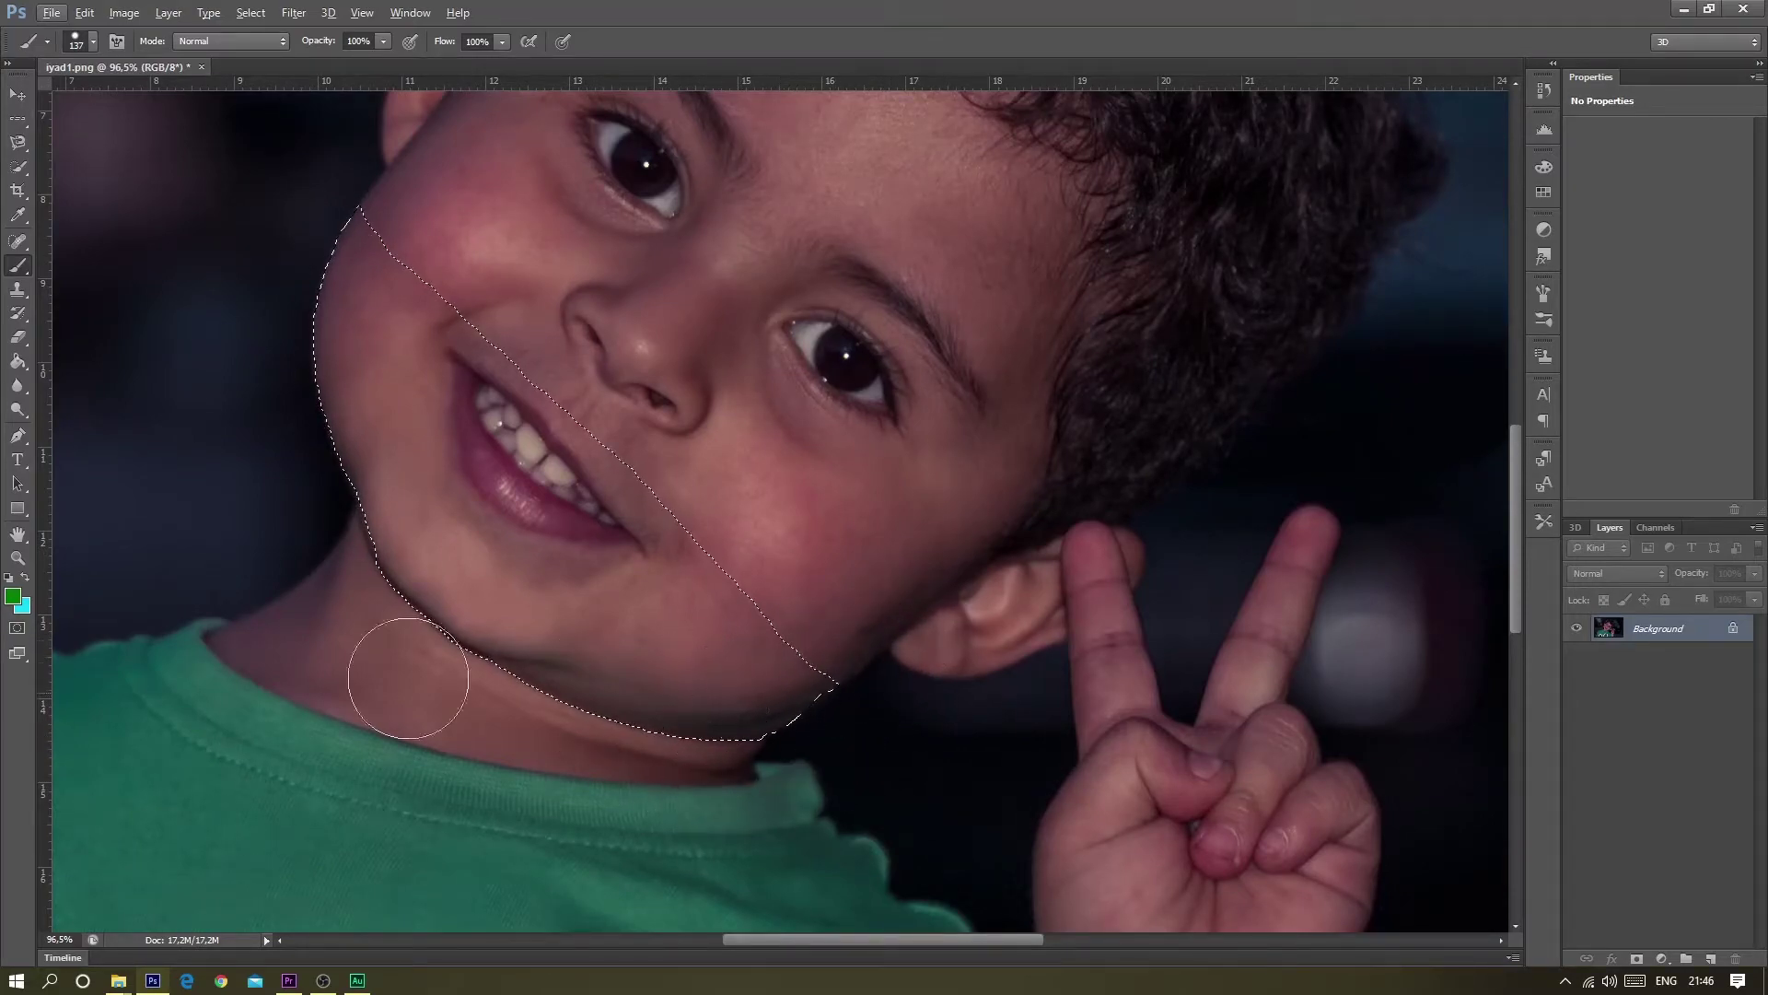
click(16, 629)
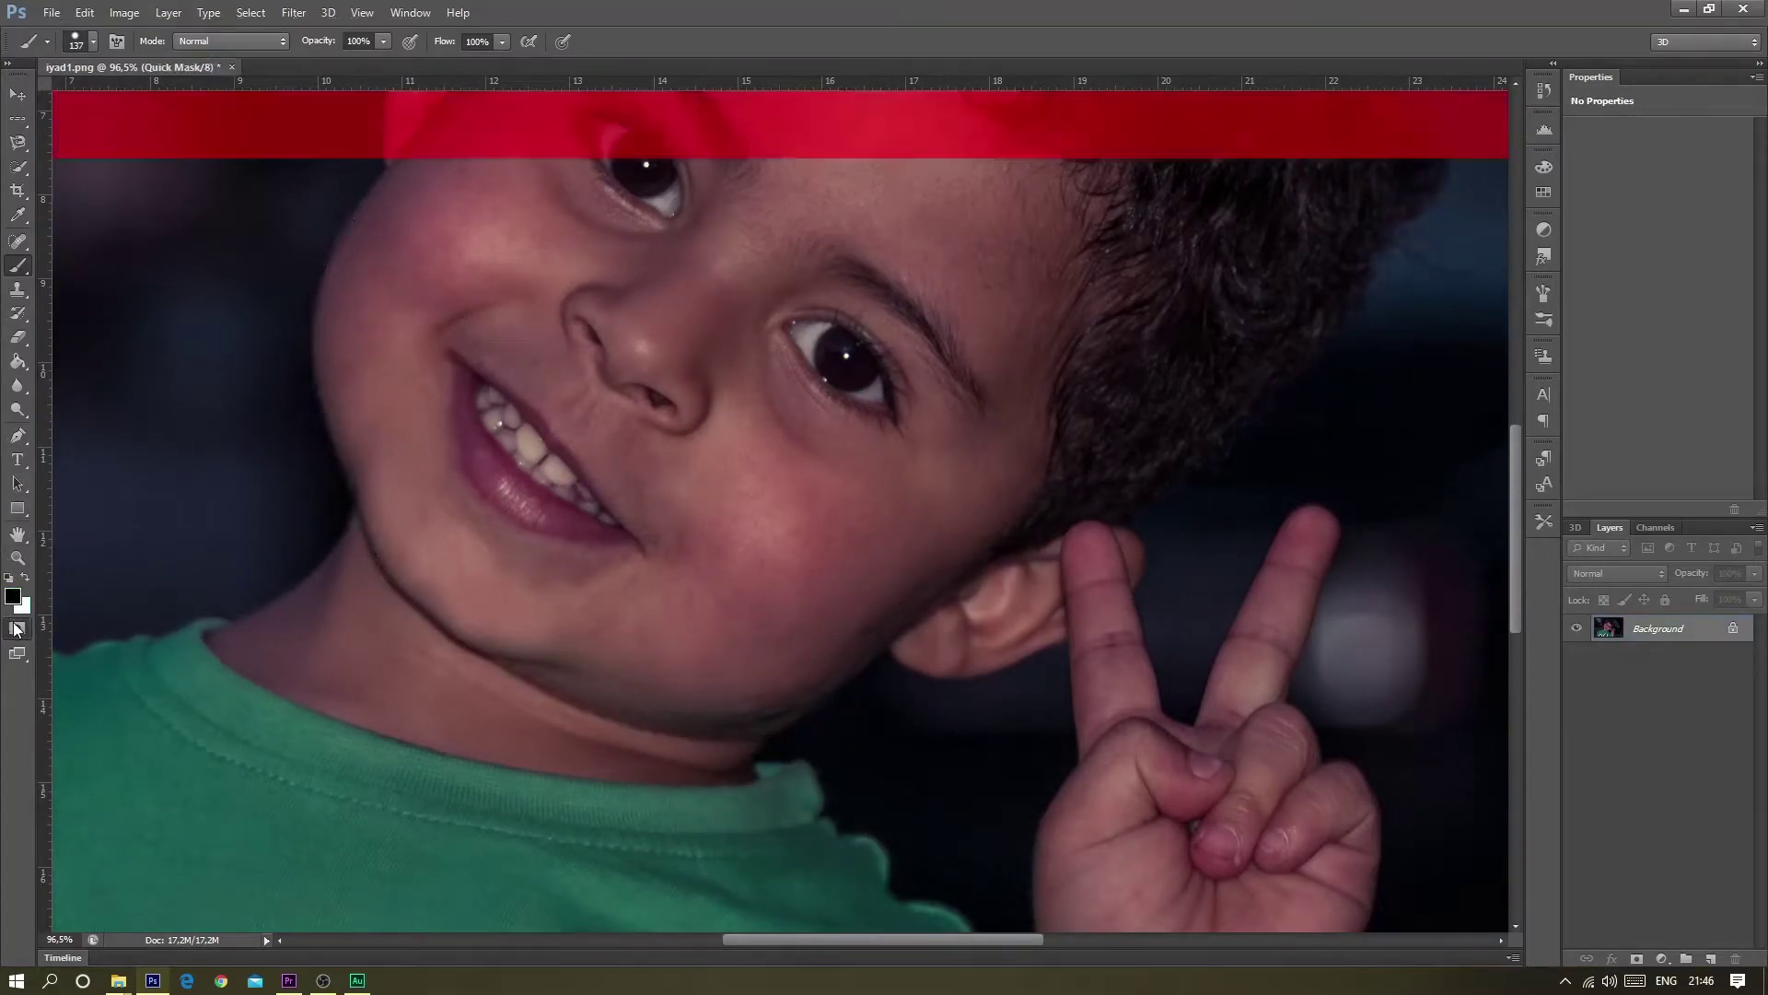
- Zoom to 300%, reduce the brush size, and paint the mask along the lower chin edge
scroll(818, 732, up, 1)
scroll(820, 730, up, 1)
scroll(737, 691, up, 1)
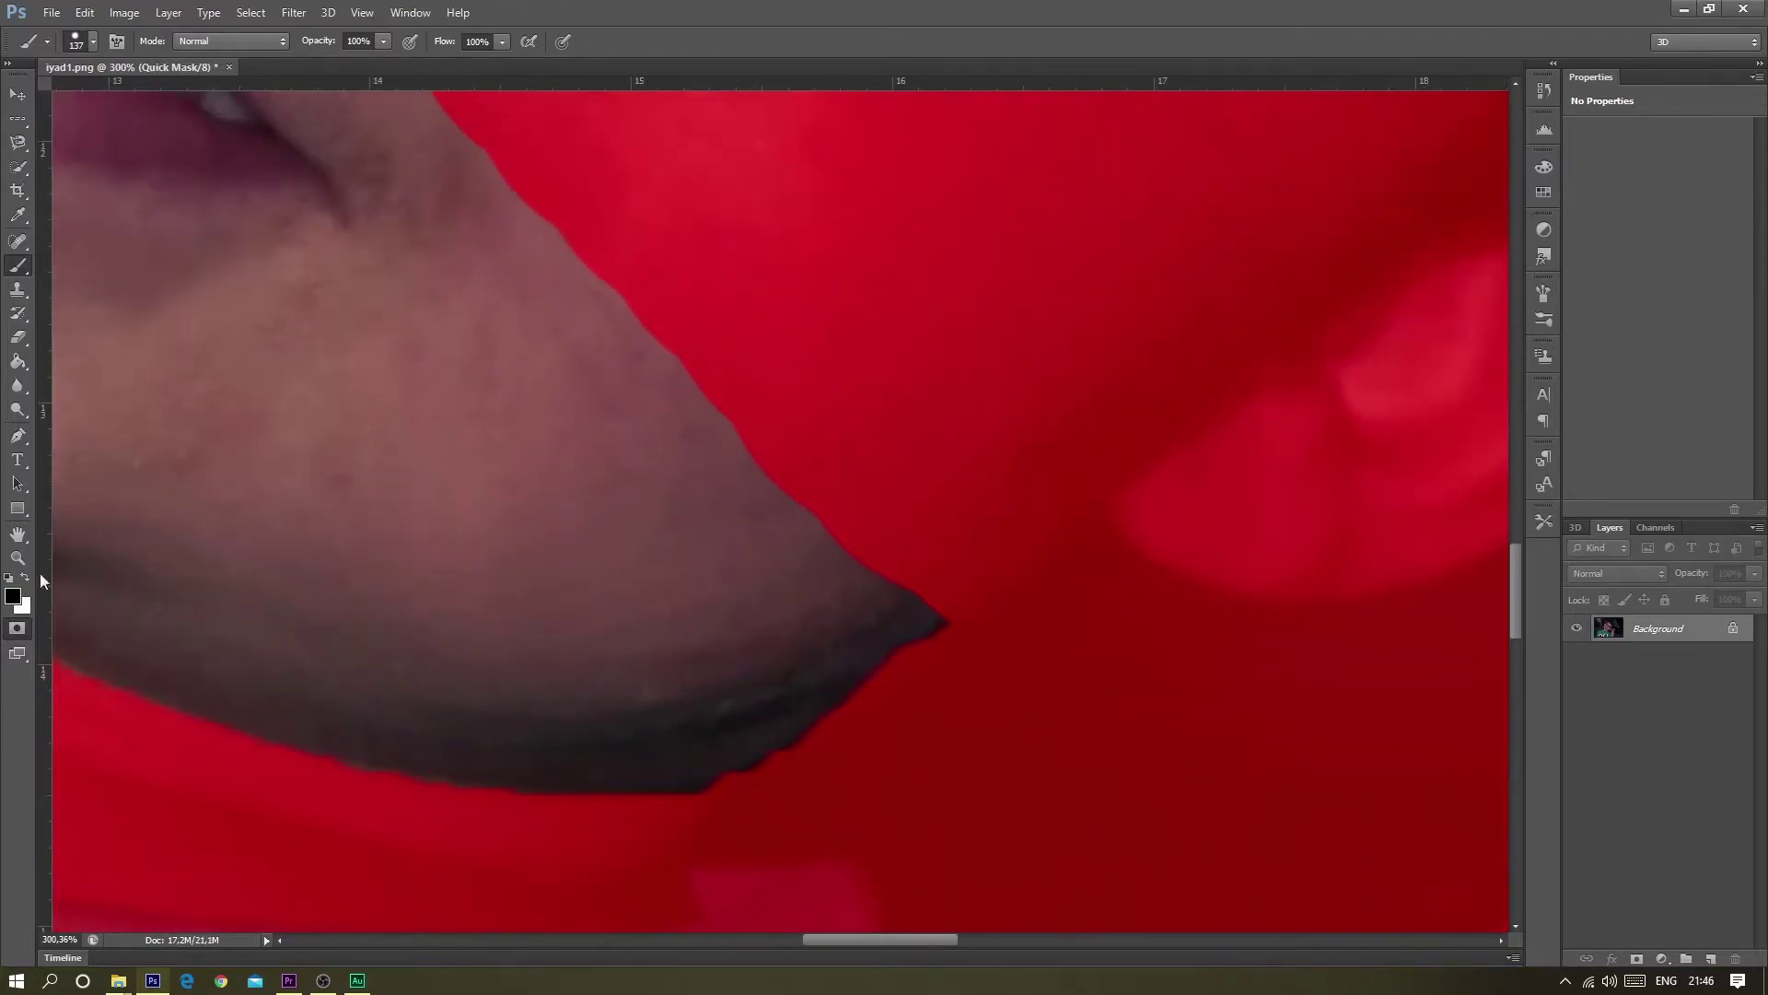
click(95, 43)
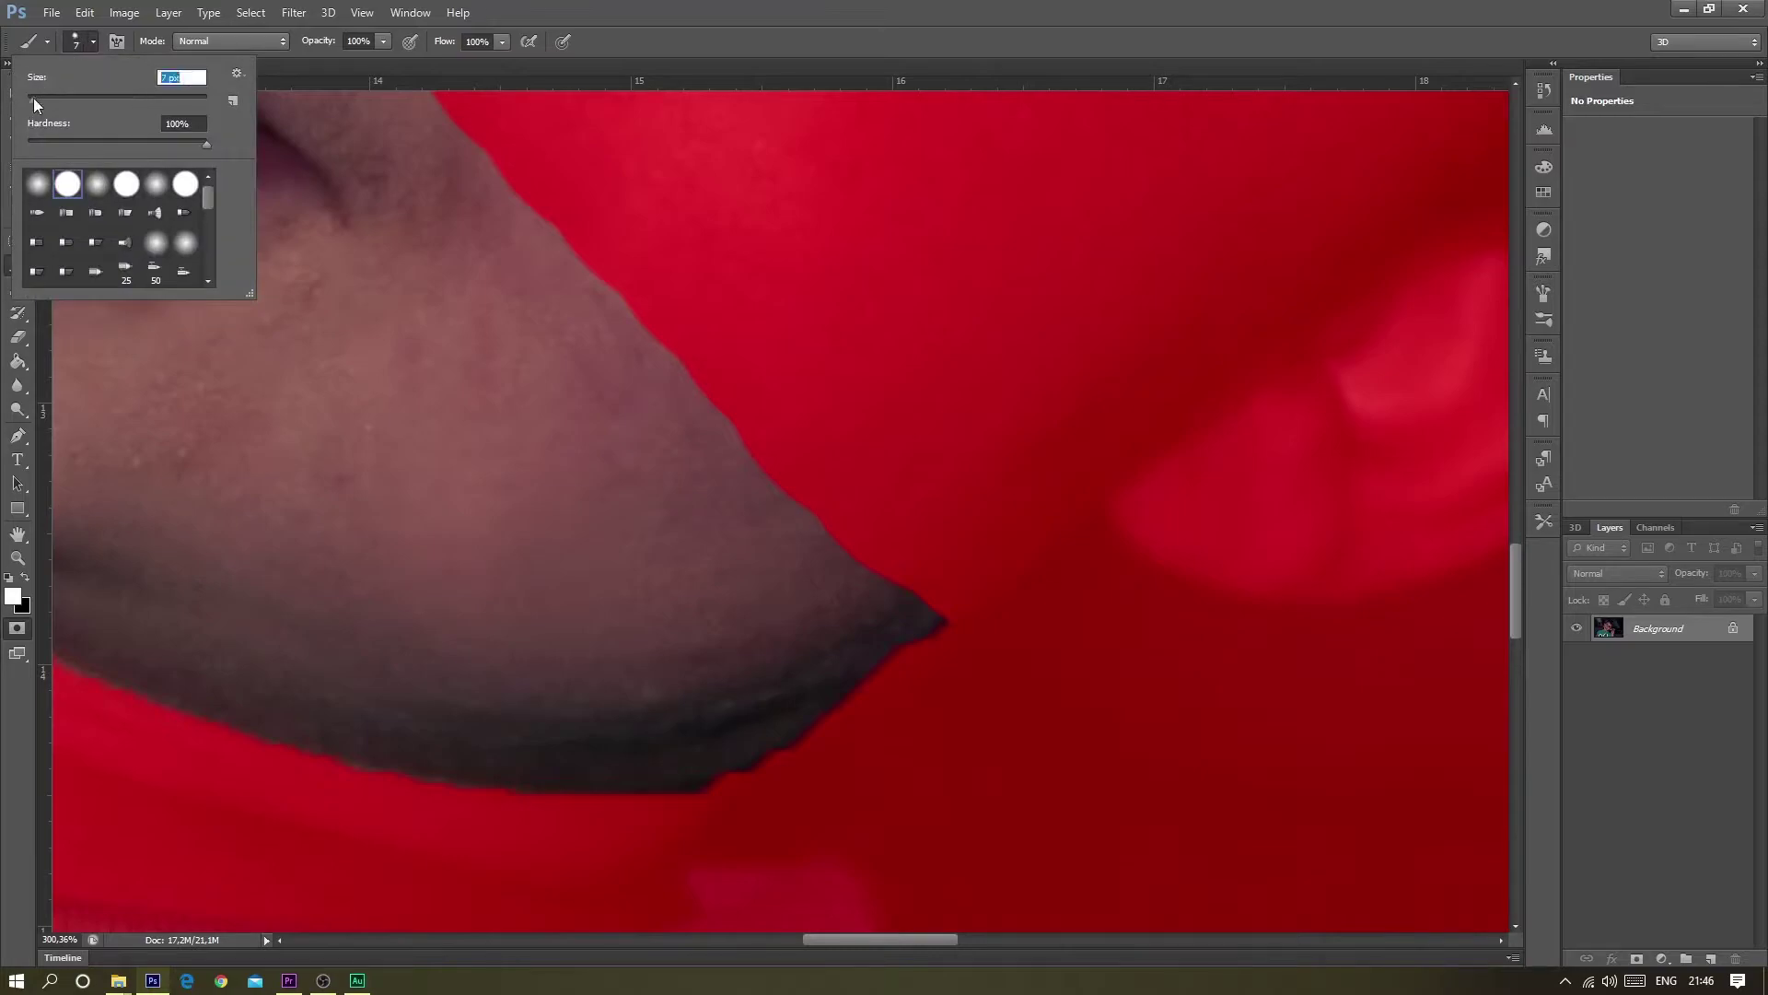
drag(961, 616, 828, 712)
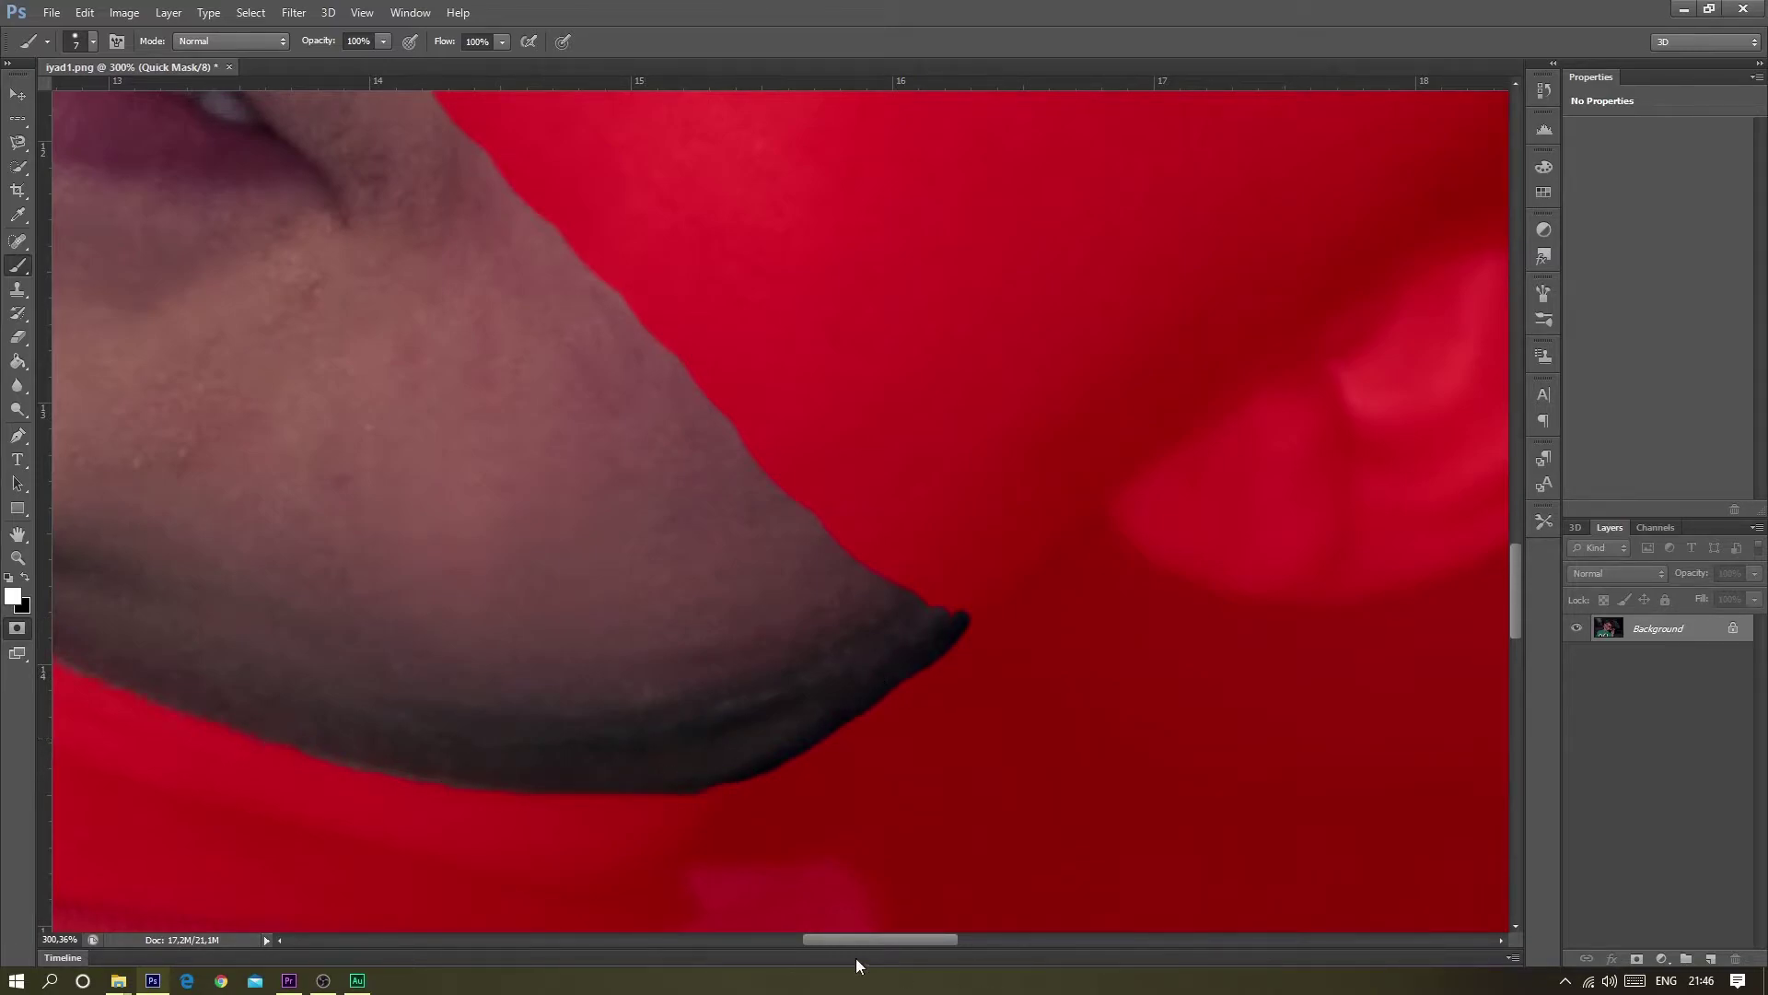
- Pan and zoom around the jaw to inspect the painted mask edge
scroll(779, 940, left, 5)
scroll(716, 914, left, 3)
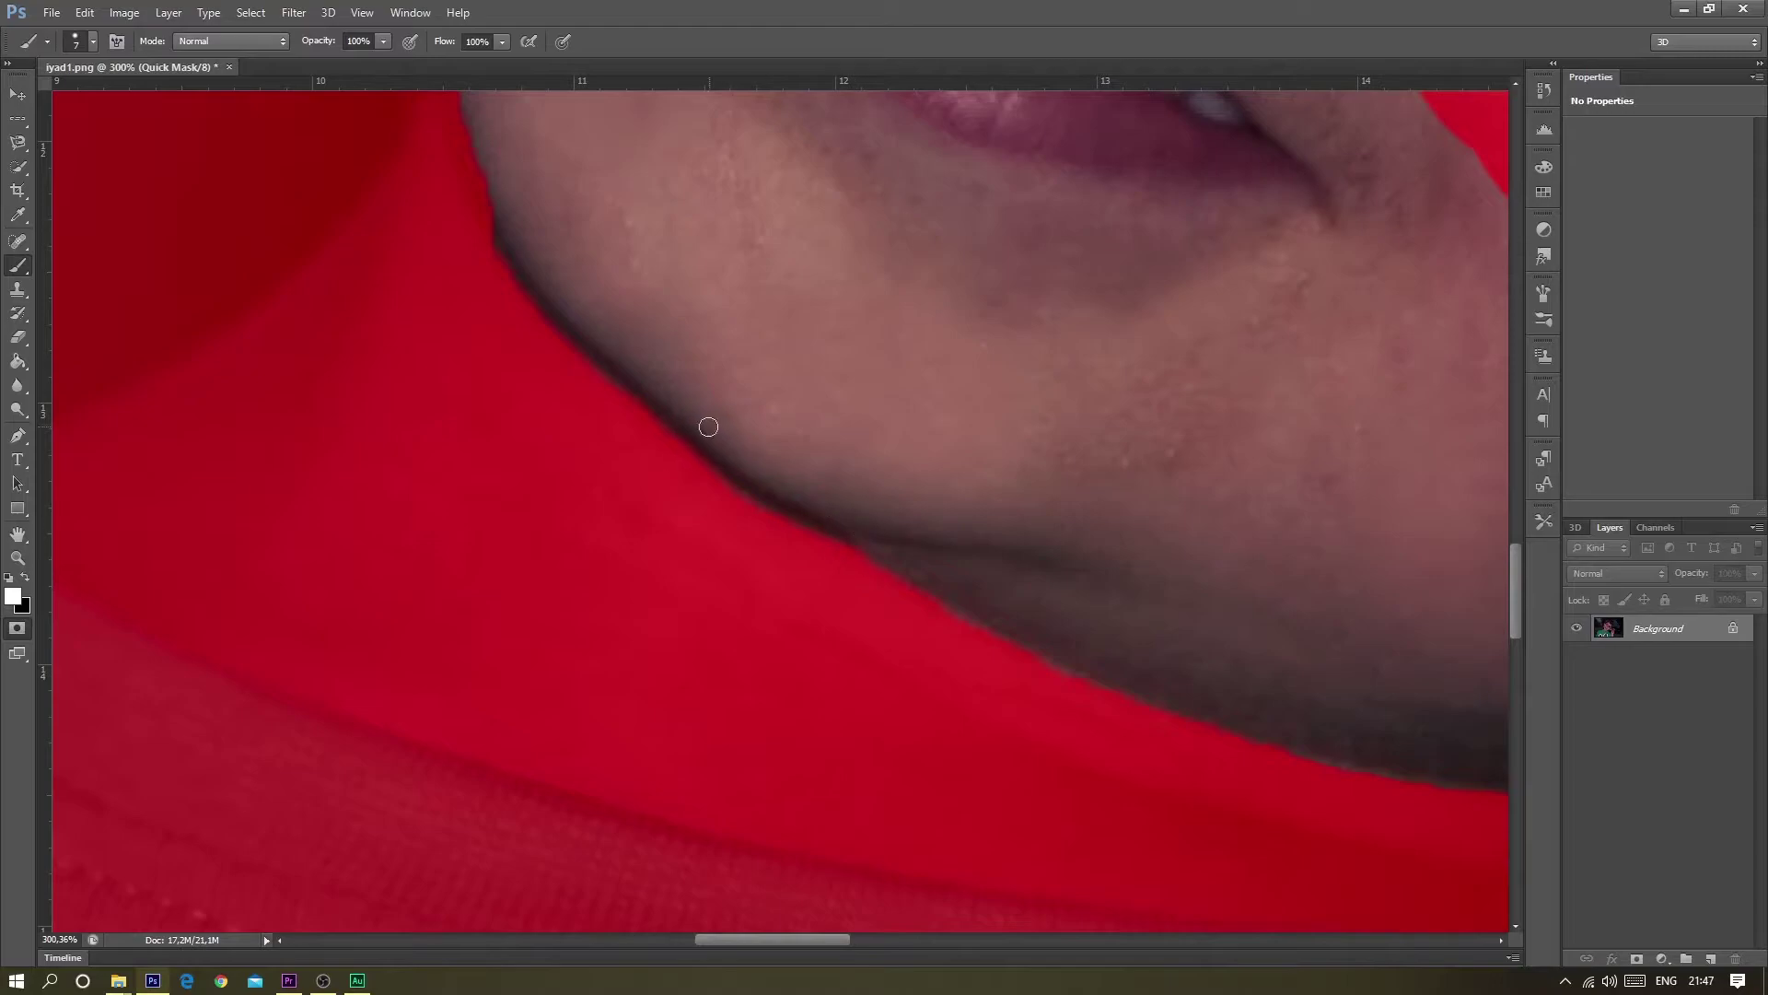
scroll(486, 173, up, 5)
scroll(460, 221, up, 2)
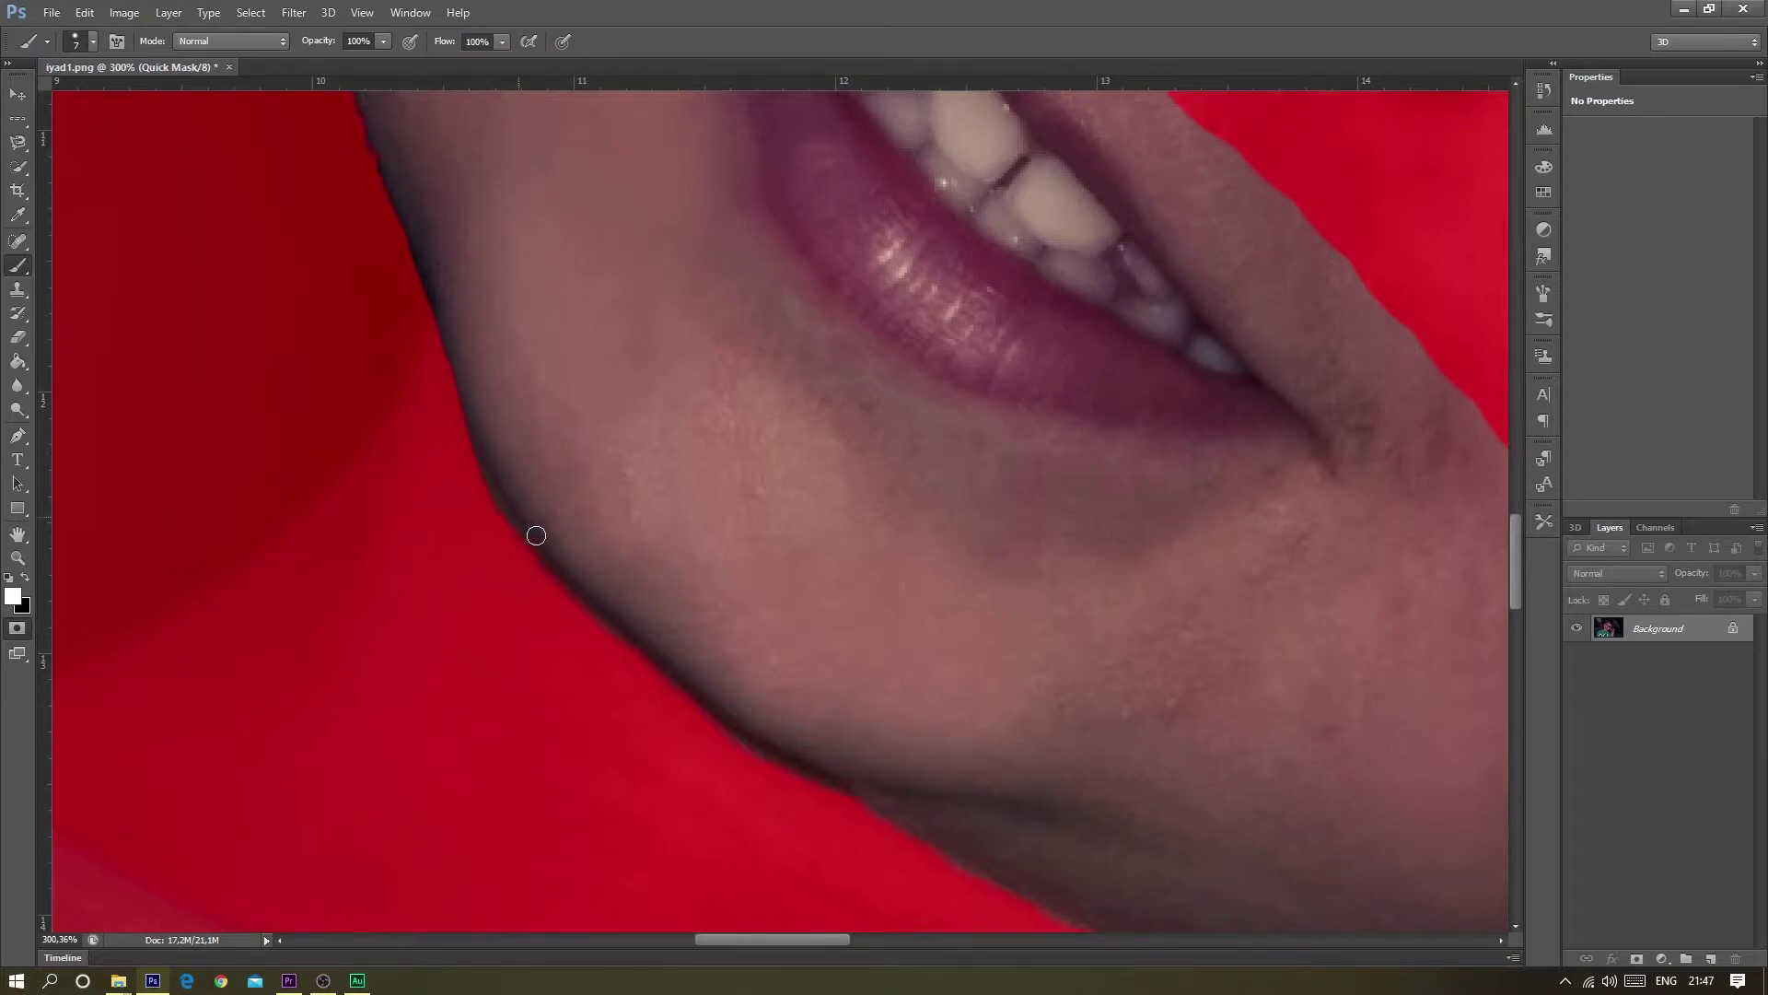
scroll(497, 414, up, 1)
scroll(460, 332, up, 4)
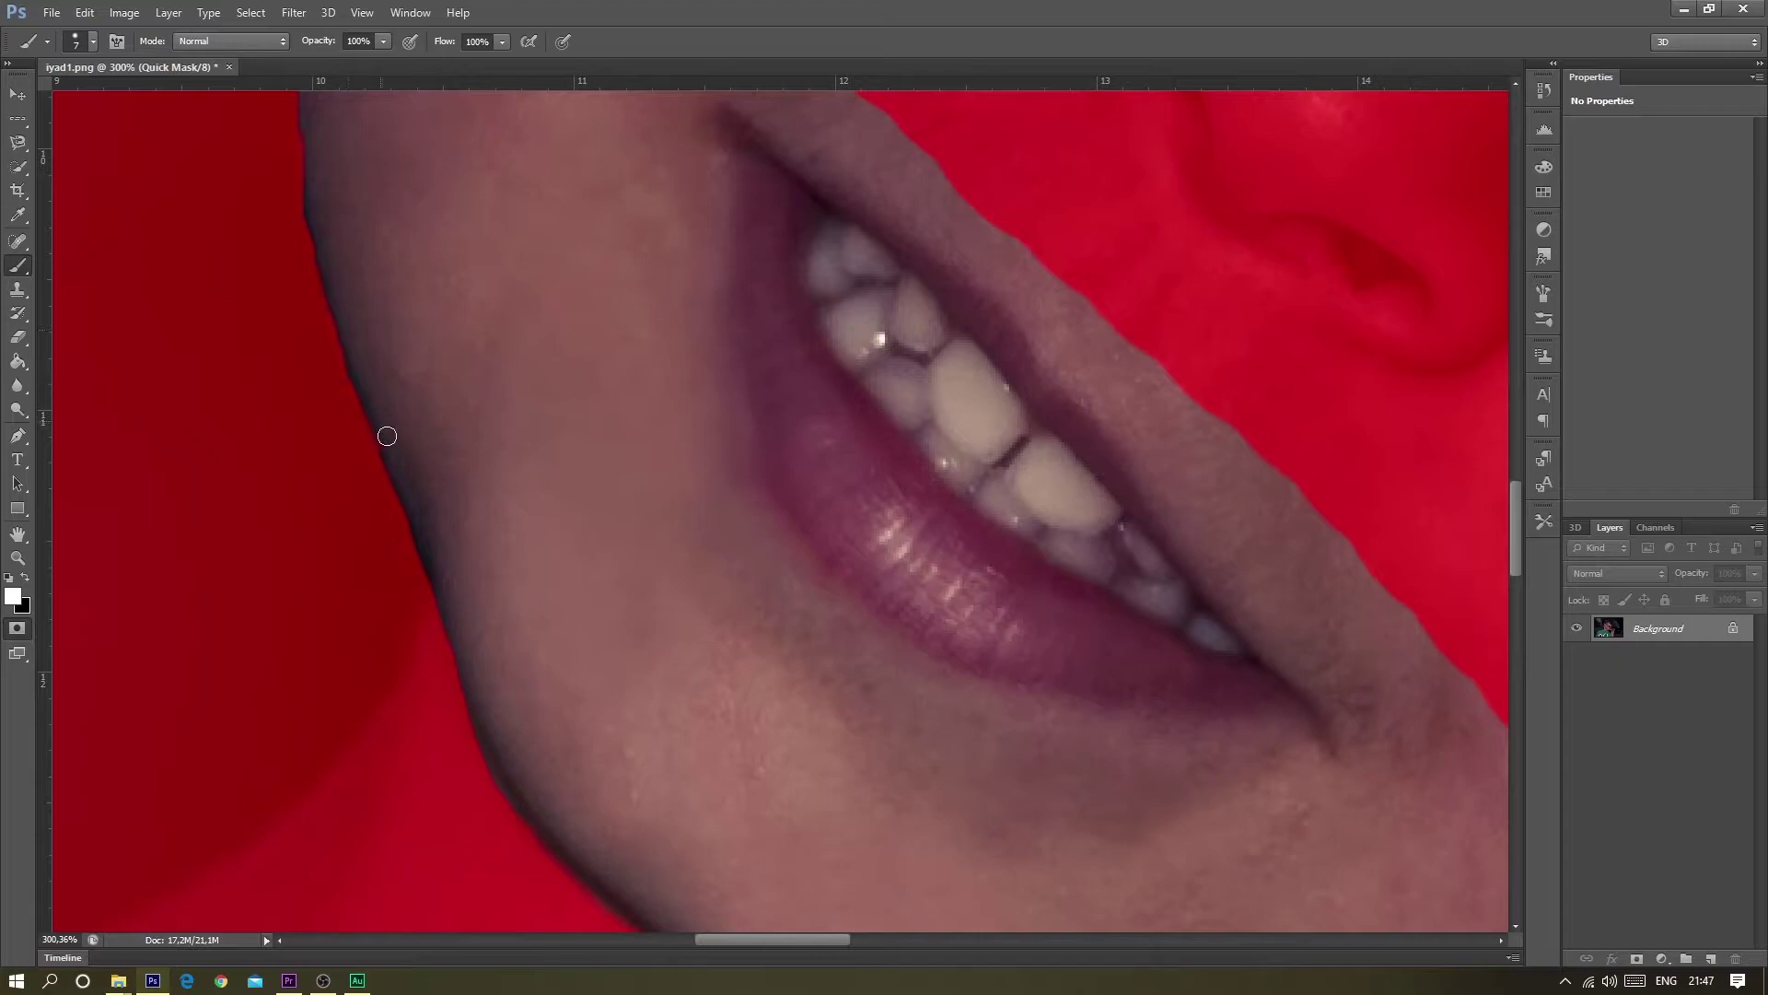
scroll(350, 345, up, 1)
scroll(322, 281, up, 1)
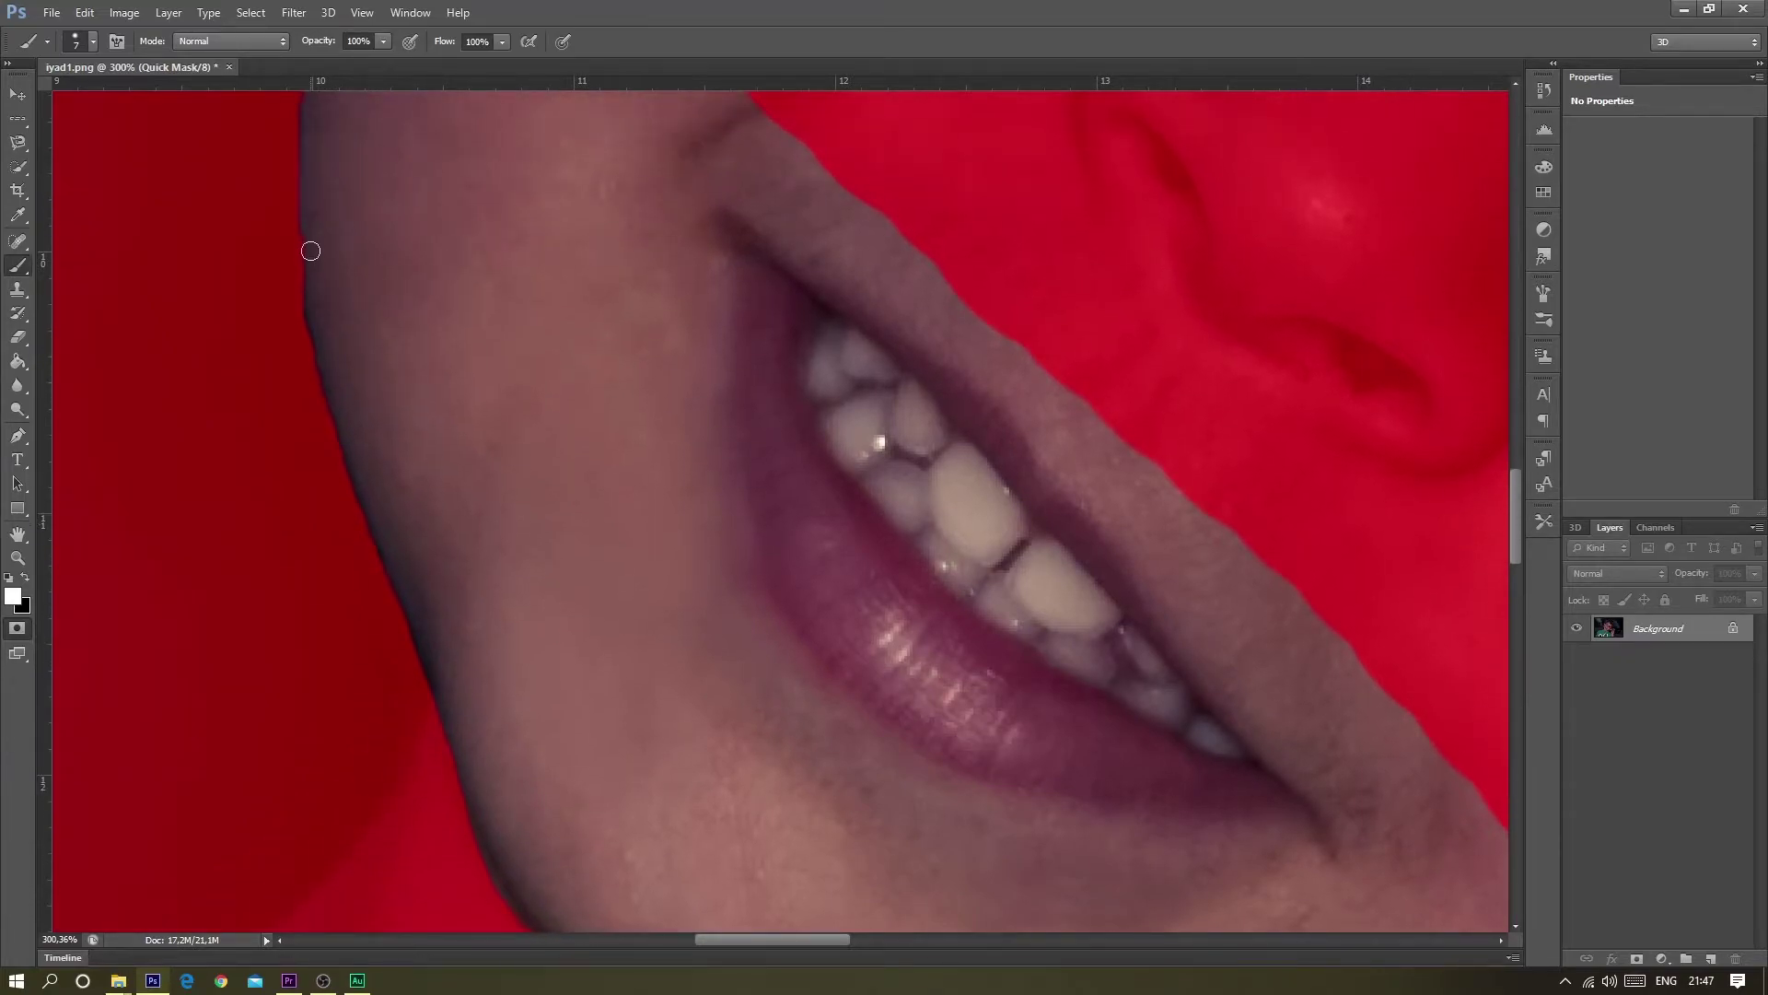
scroll(326, 341, up, 2)
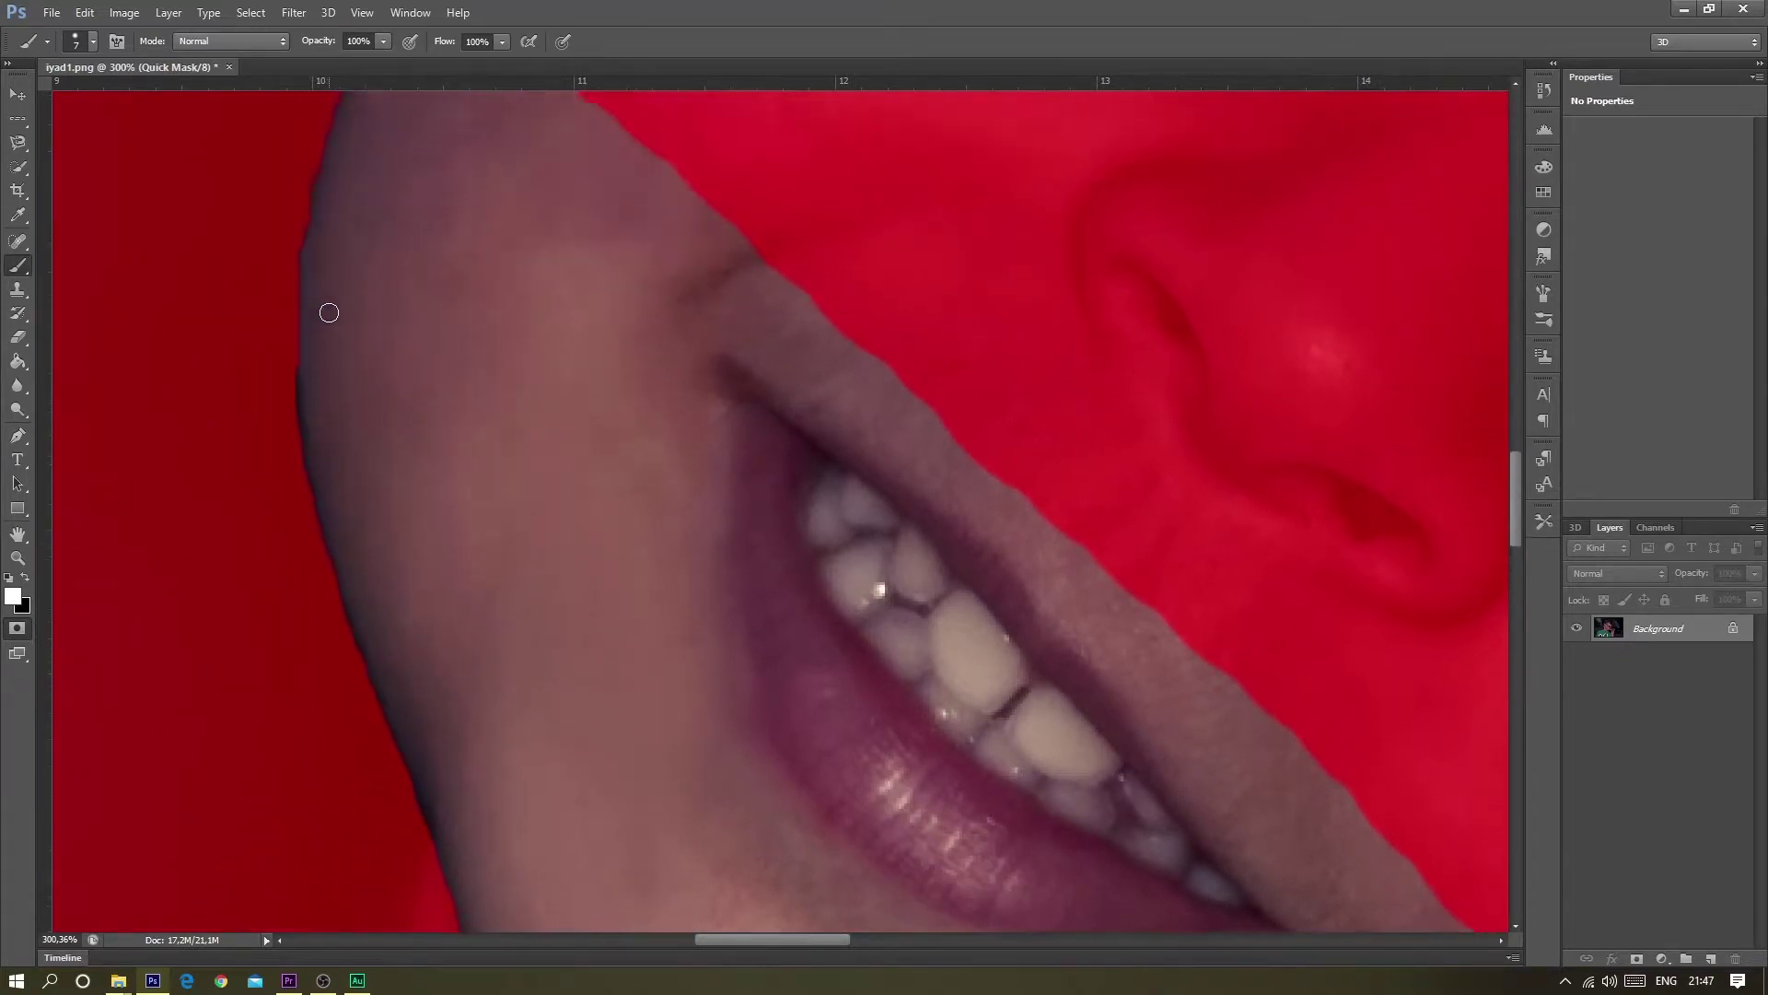
scroll(326, 304, up, 4)
scroll(411, 113, up, 2)
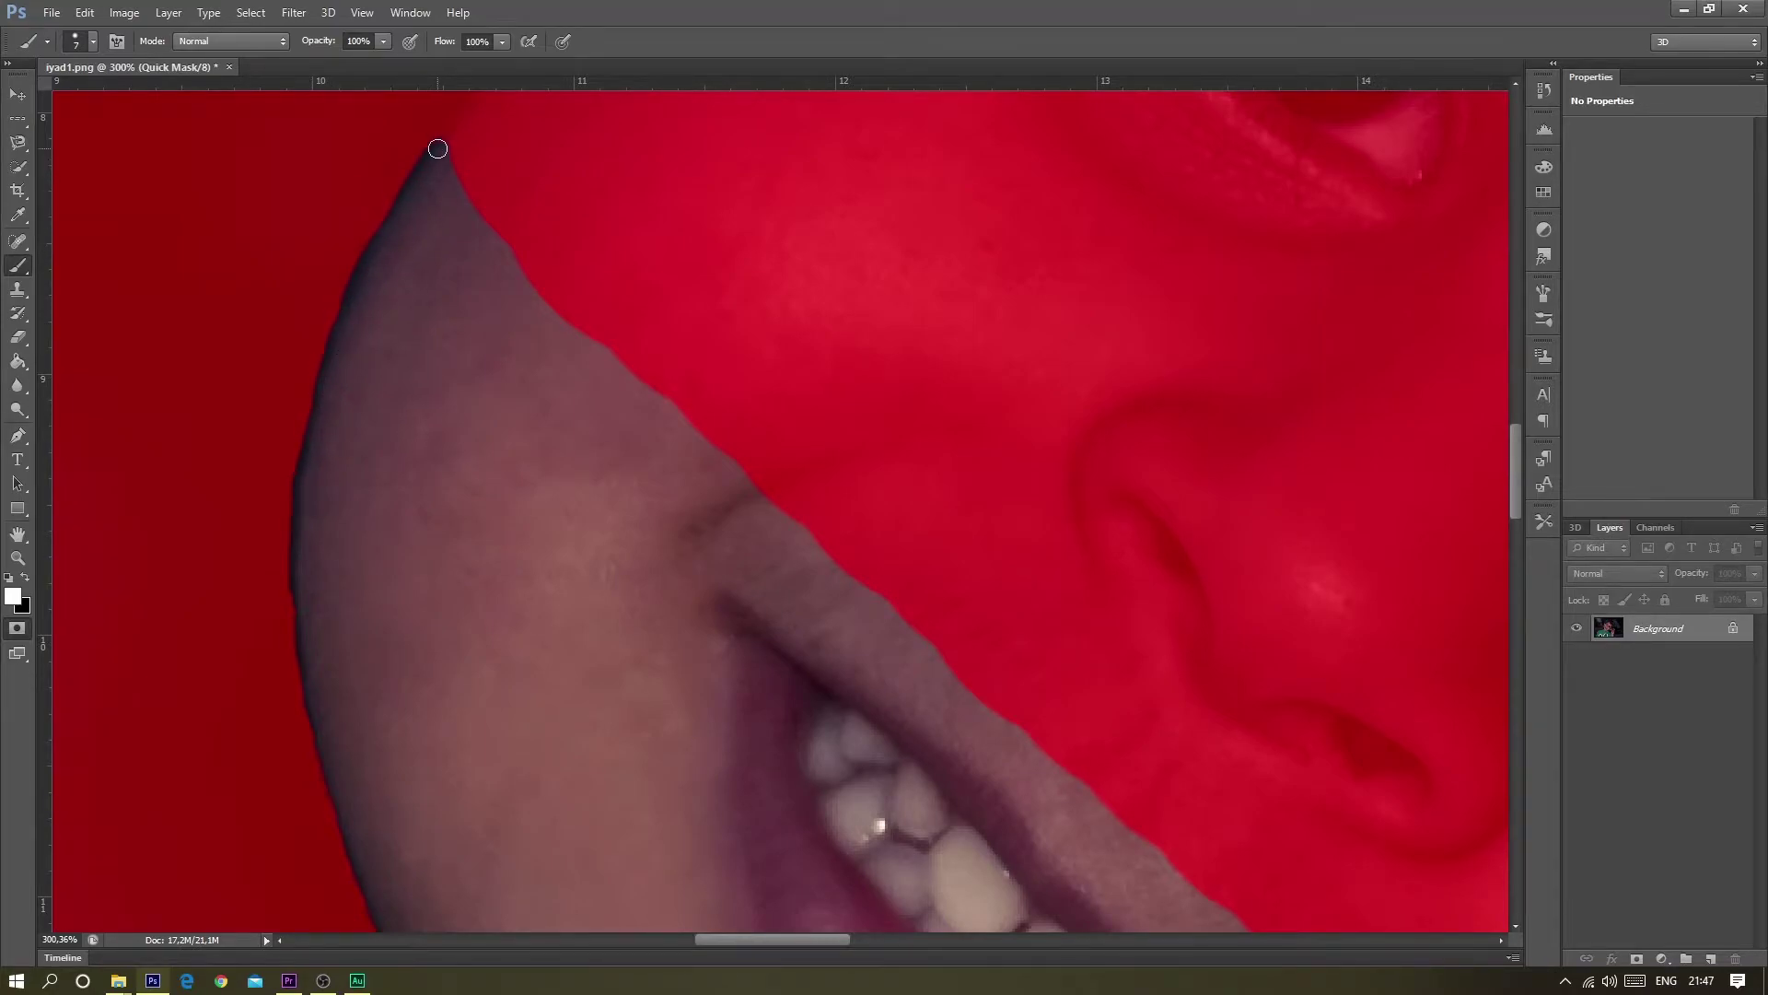
scroll(440, 185, down, 5)
scroll(360, 258, down, 3)
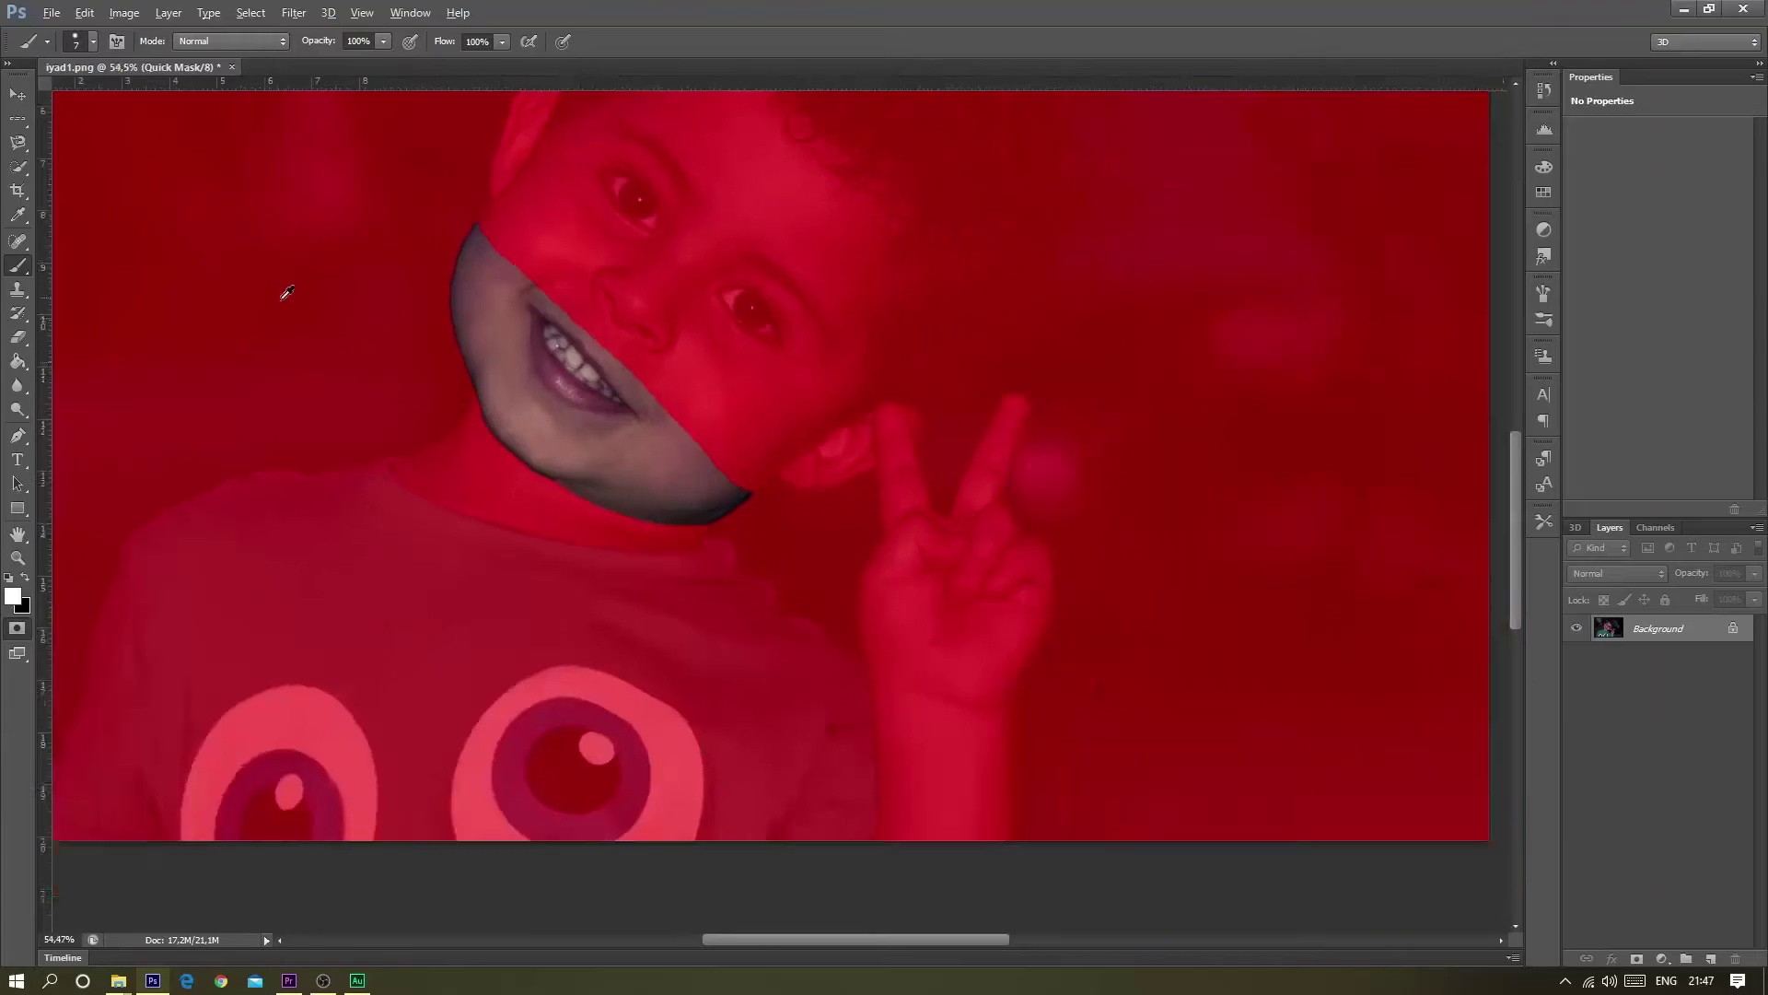
- Leave Quick Mask so the refined mask becomes a selection of the boy's face and ear
click(17, 628)
scroll(845, 515, up, 1)
scroll(845, 515, up, 4)
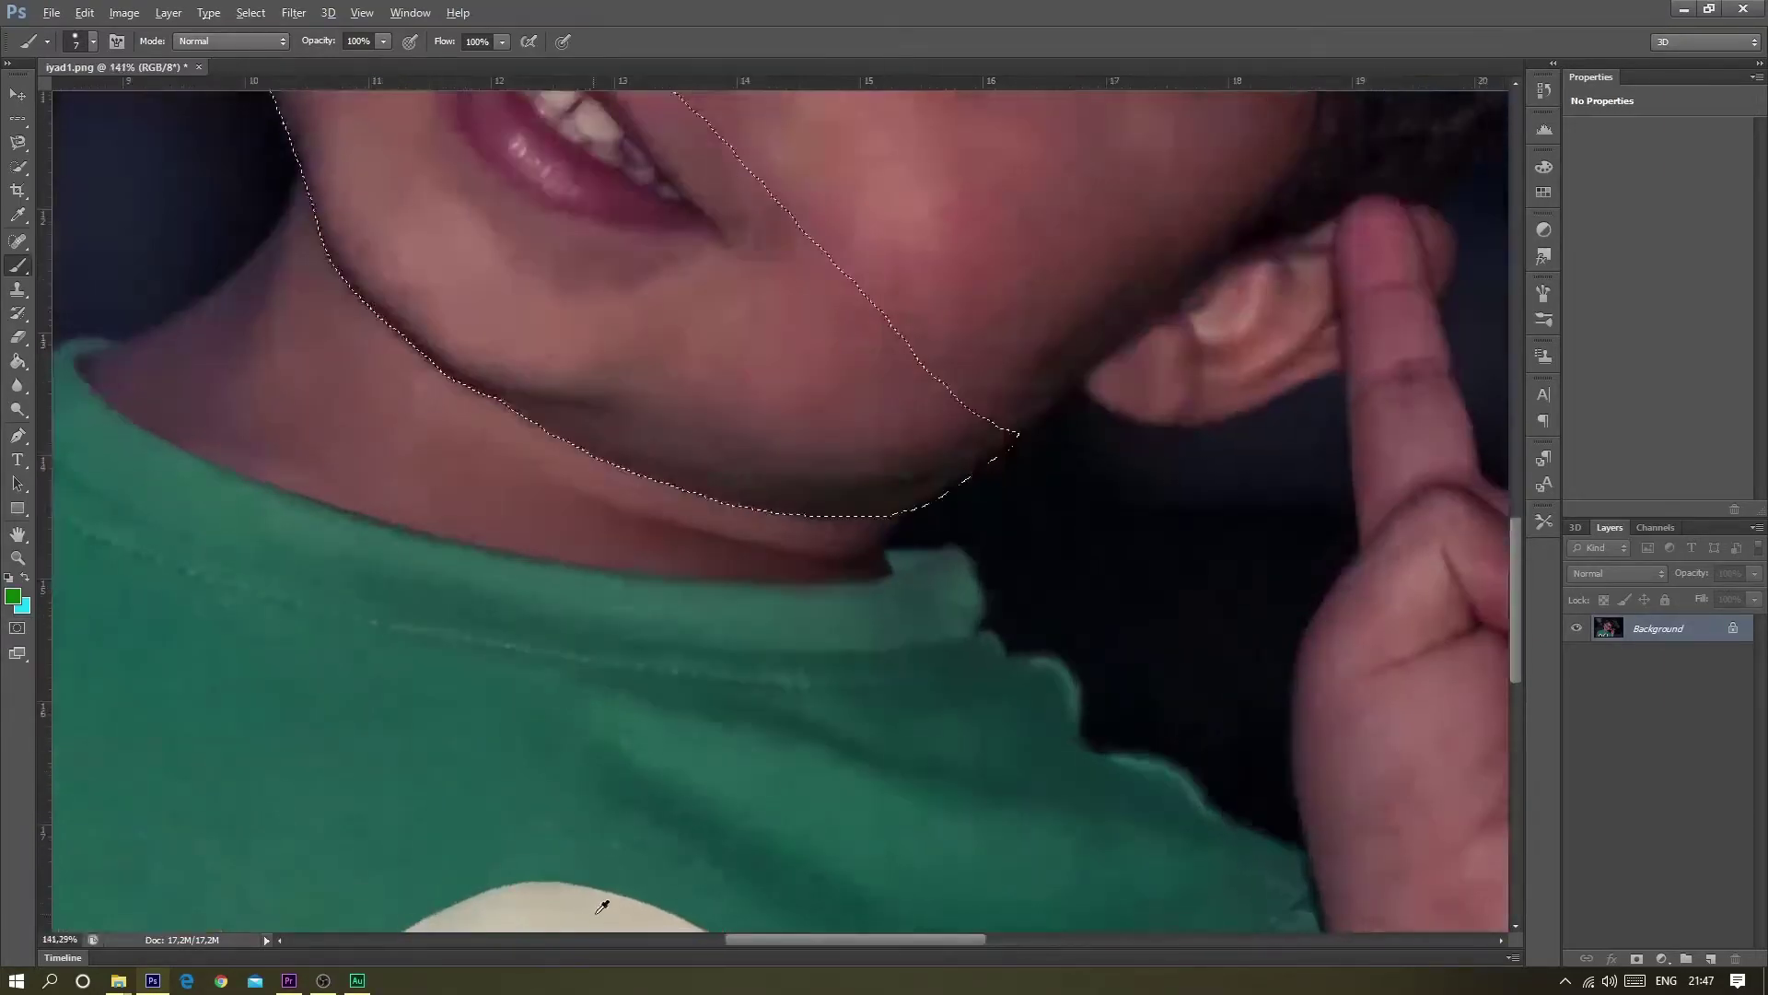
scroll(845, 515, up, 3)
scroll(1004, 313, down, 5)
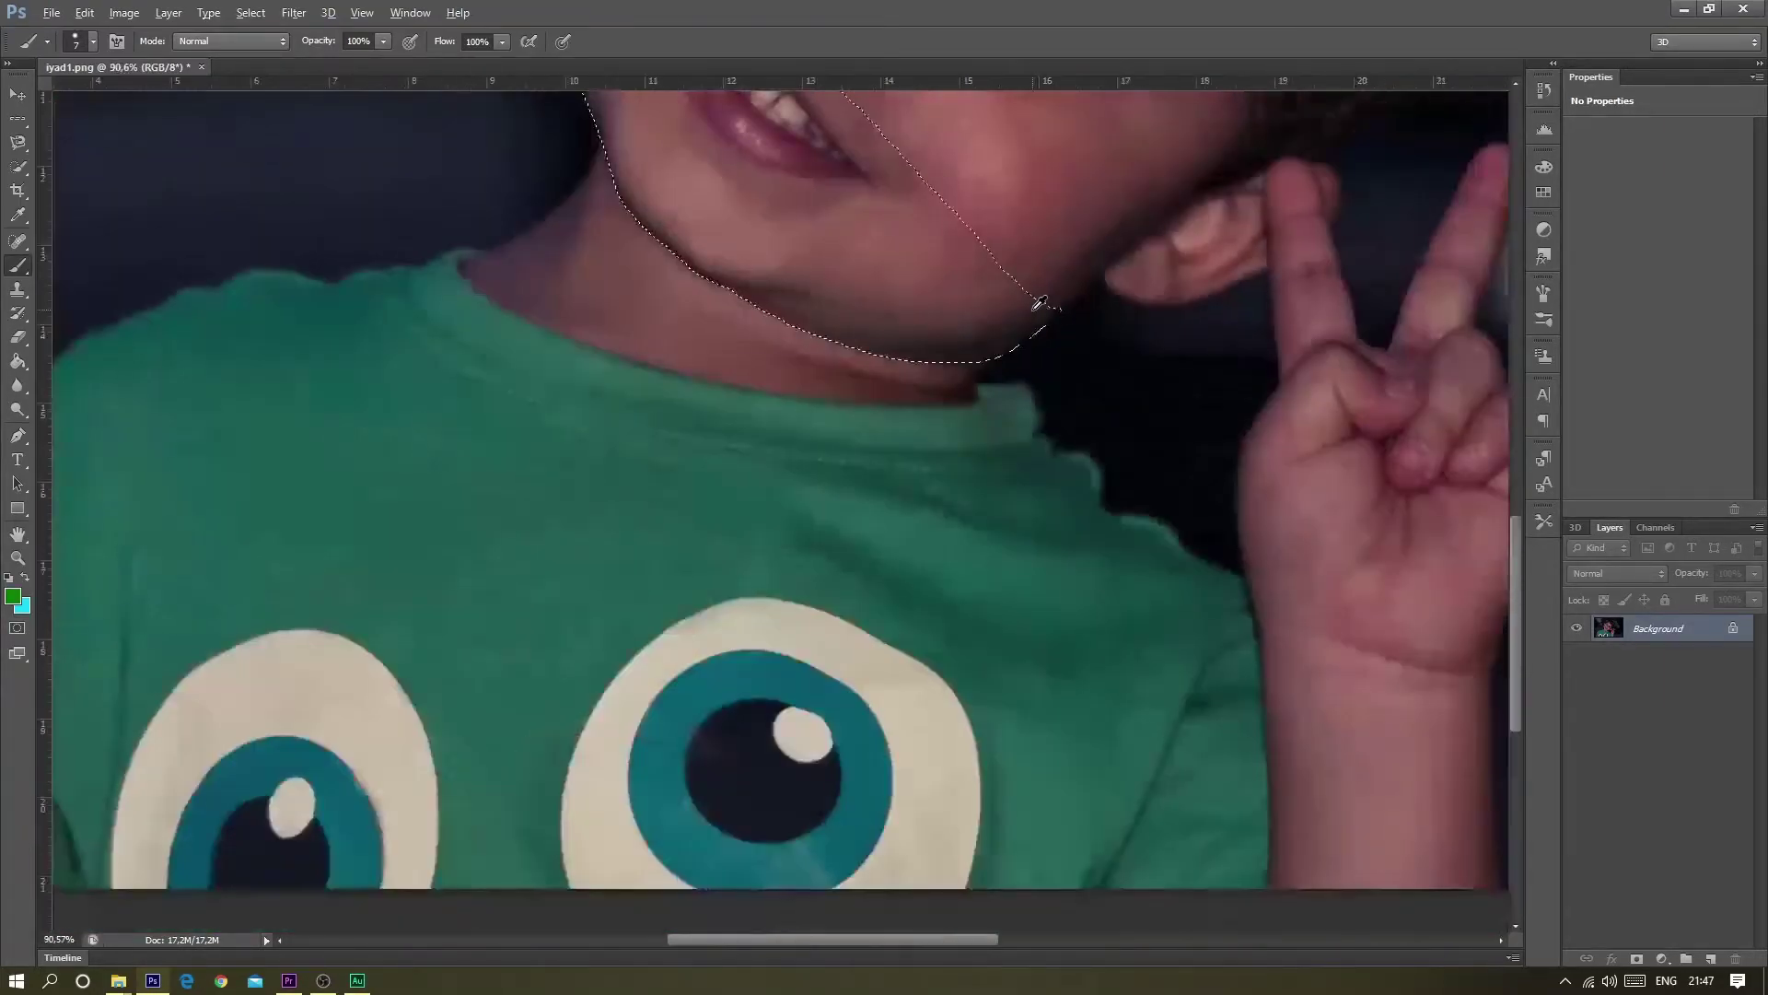
scroll(1041, 304, down, 3)
scroll(1041, 304, down, 3)
scroll(257, 556, up, 4)
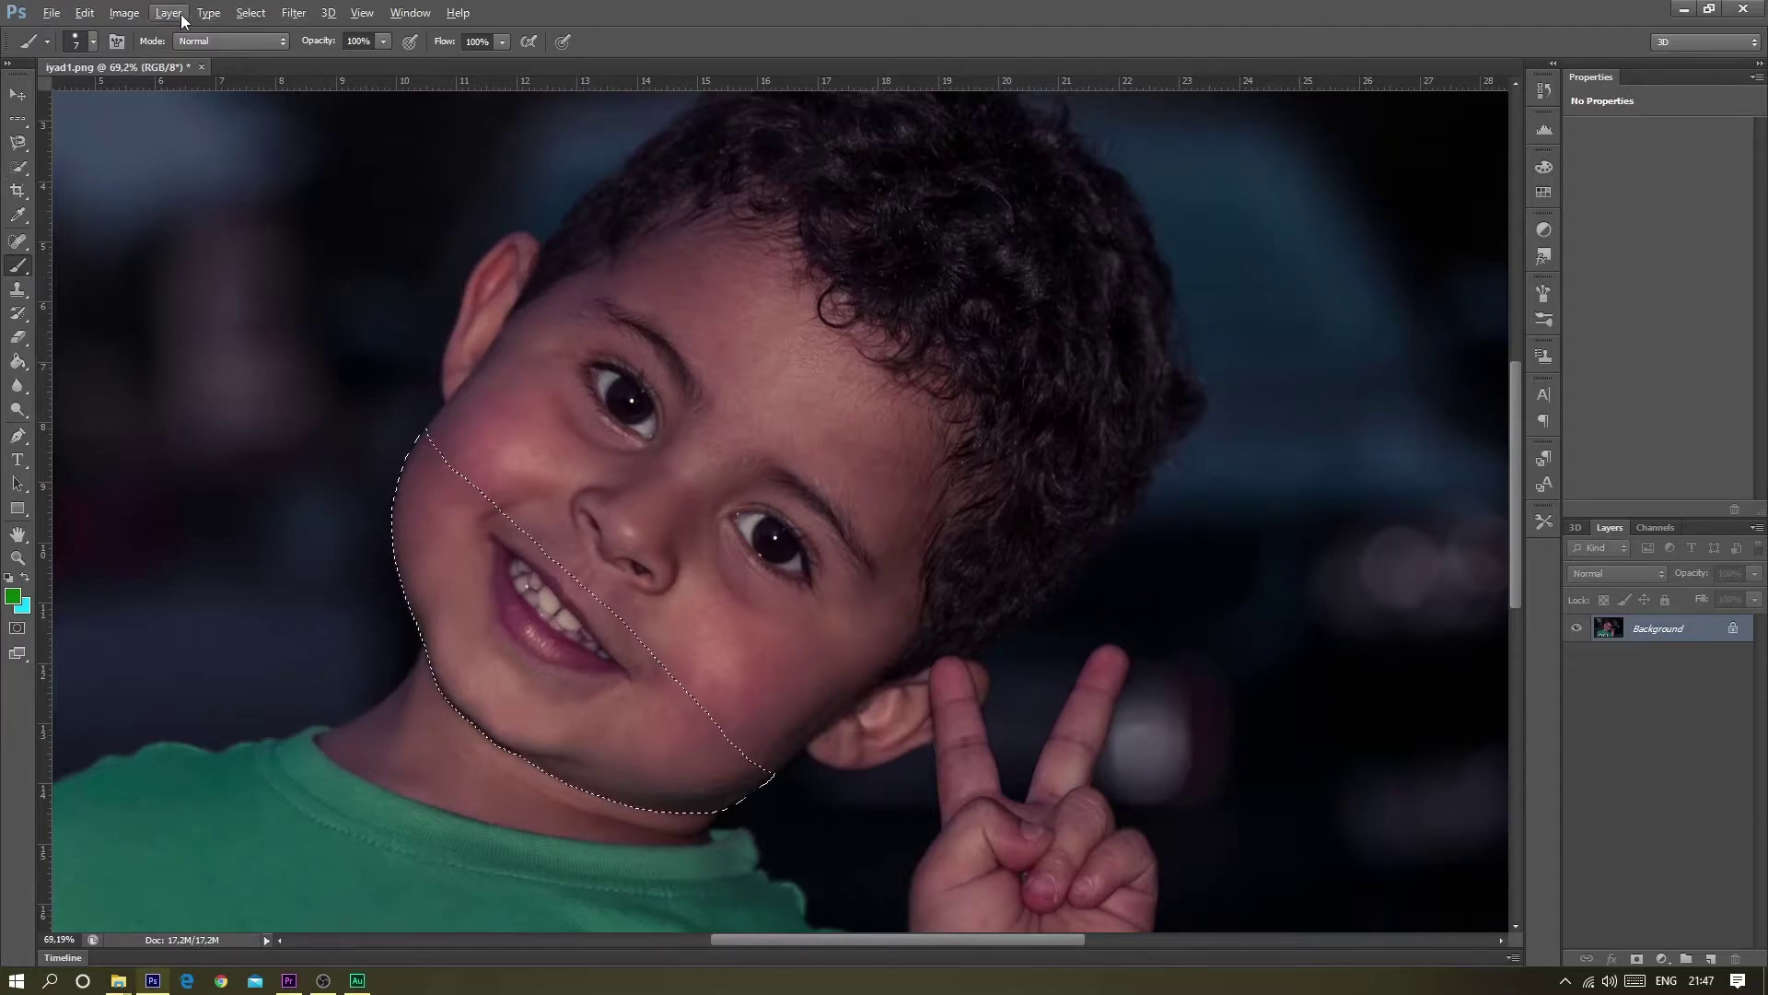
click(251, 13)
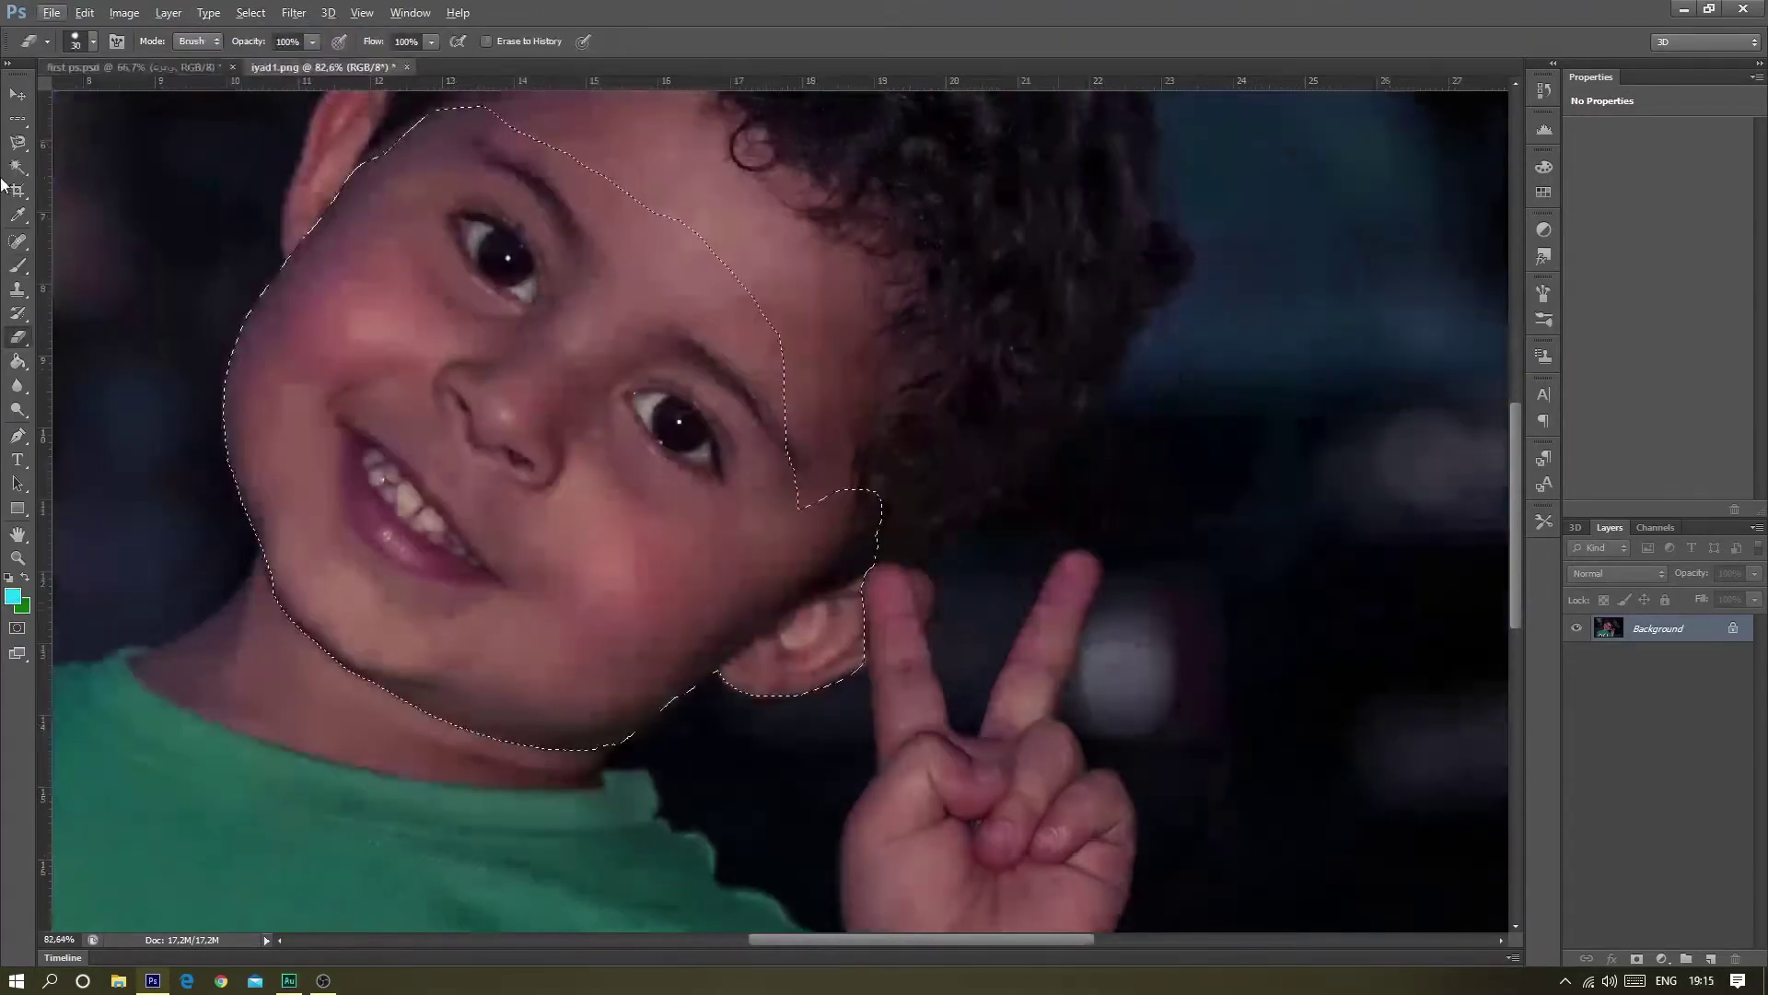
- Deselect the face outline and switch to the Quick Selection Tool
click(250, 13)
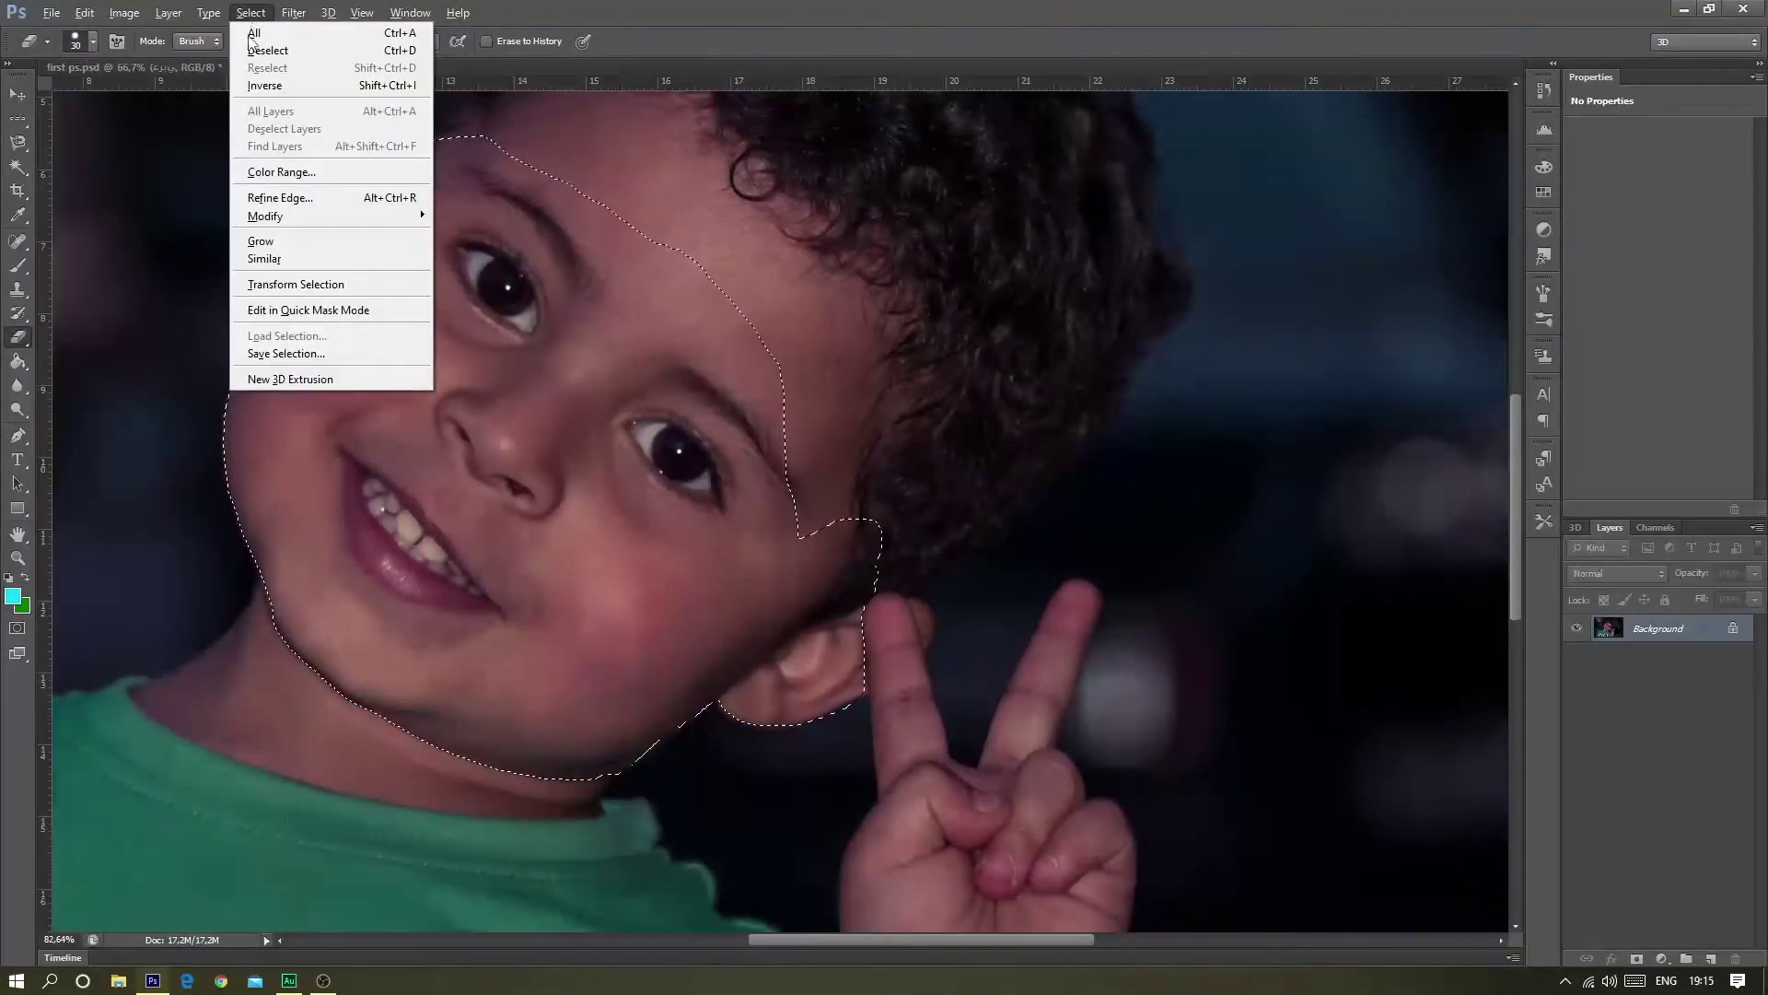
drag(774, 941, 731, 941)
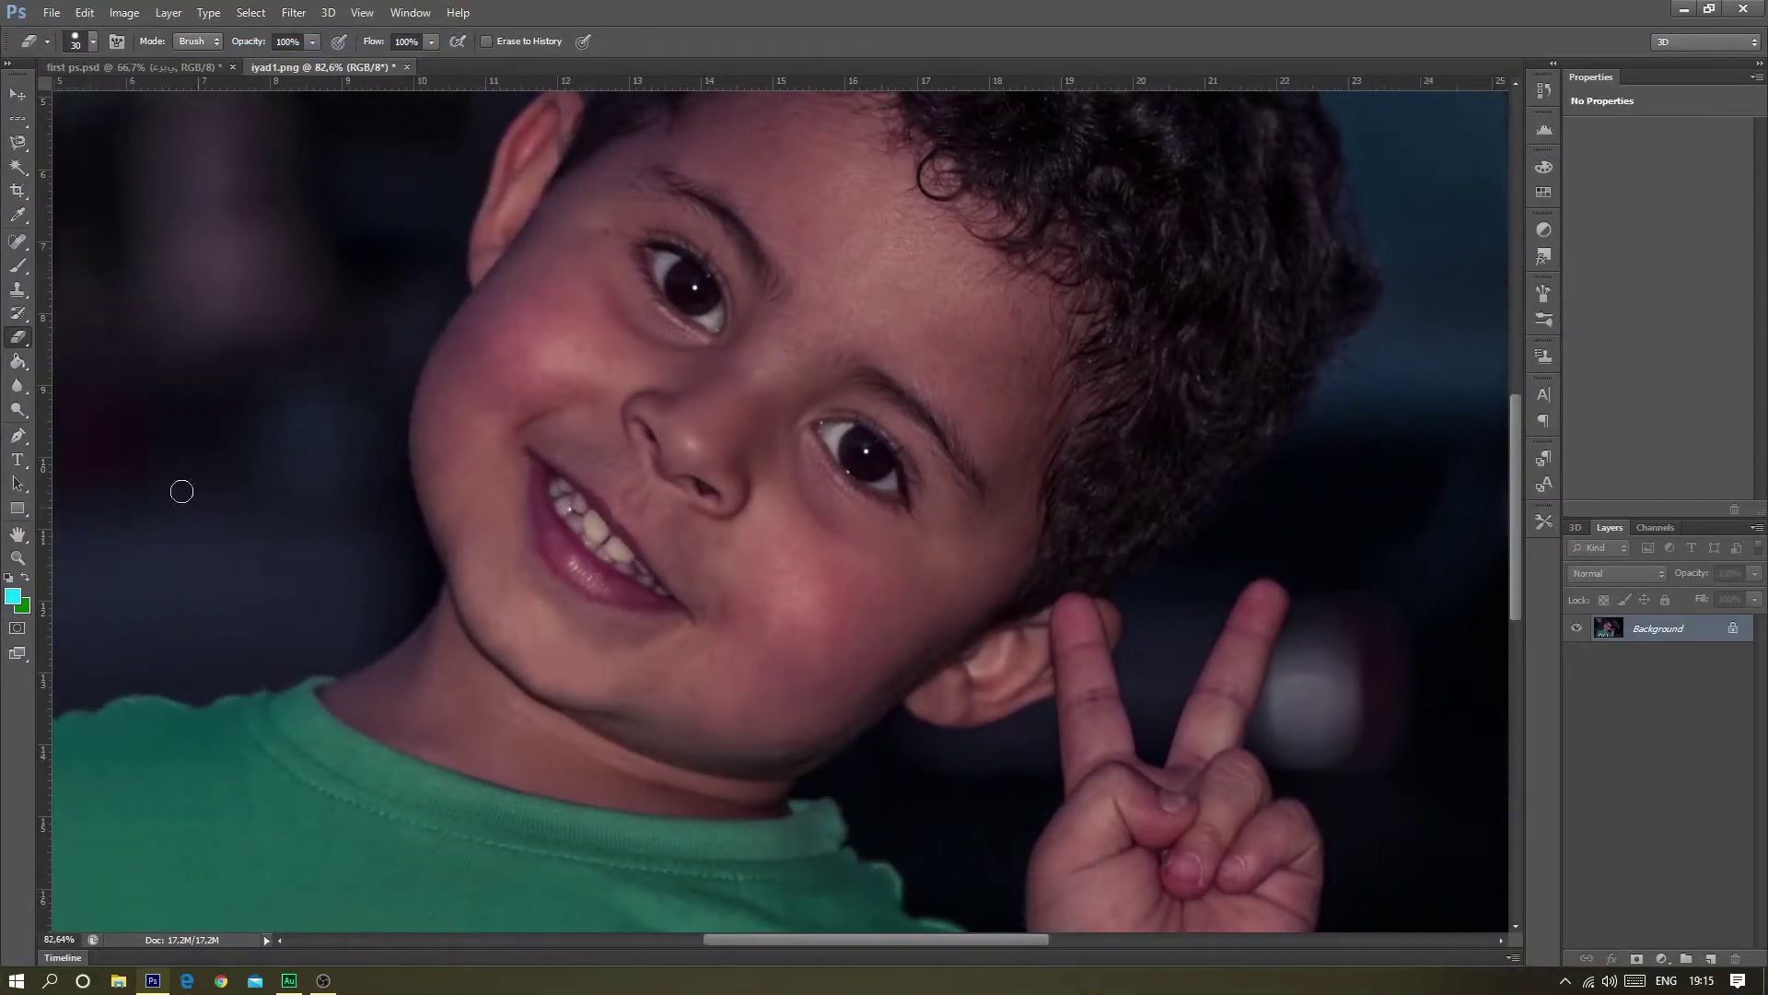
click(15, 162)
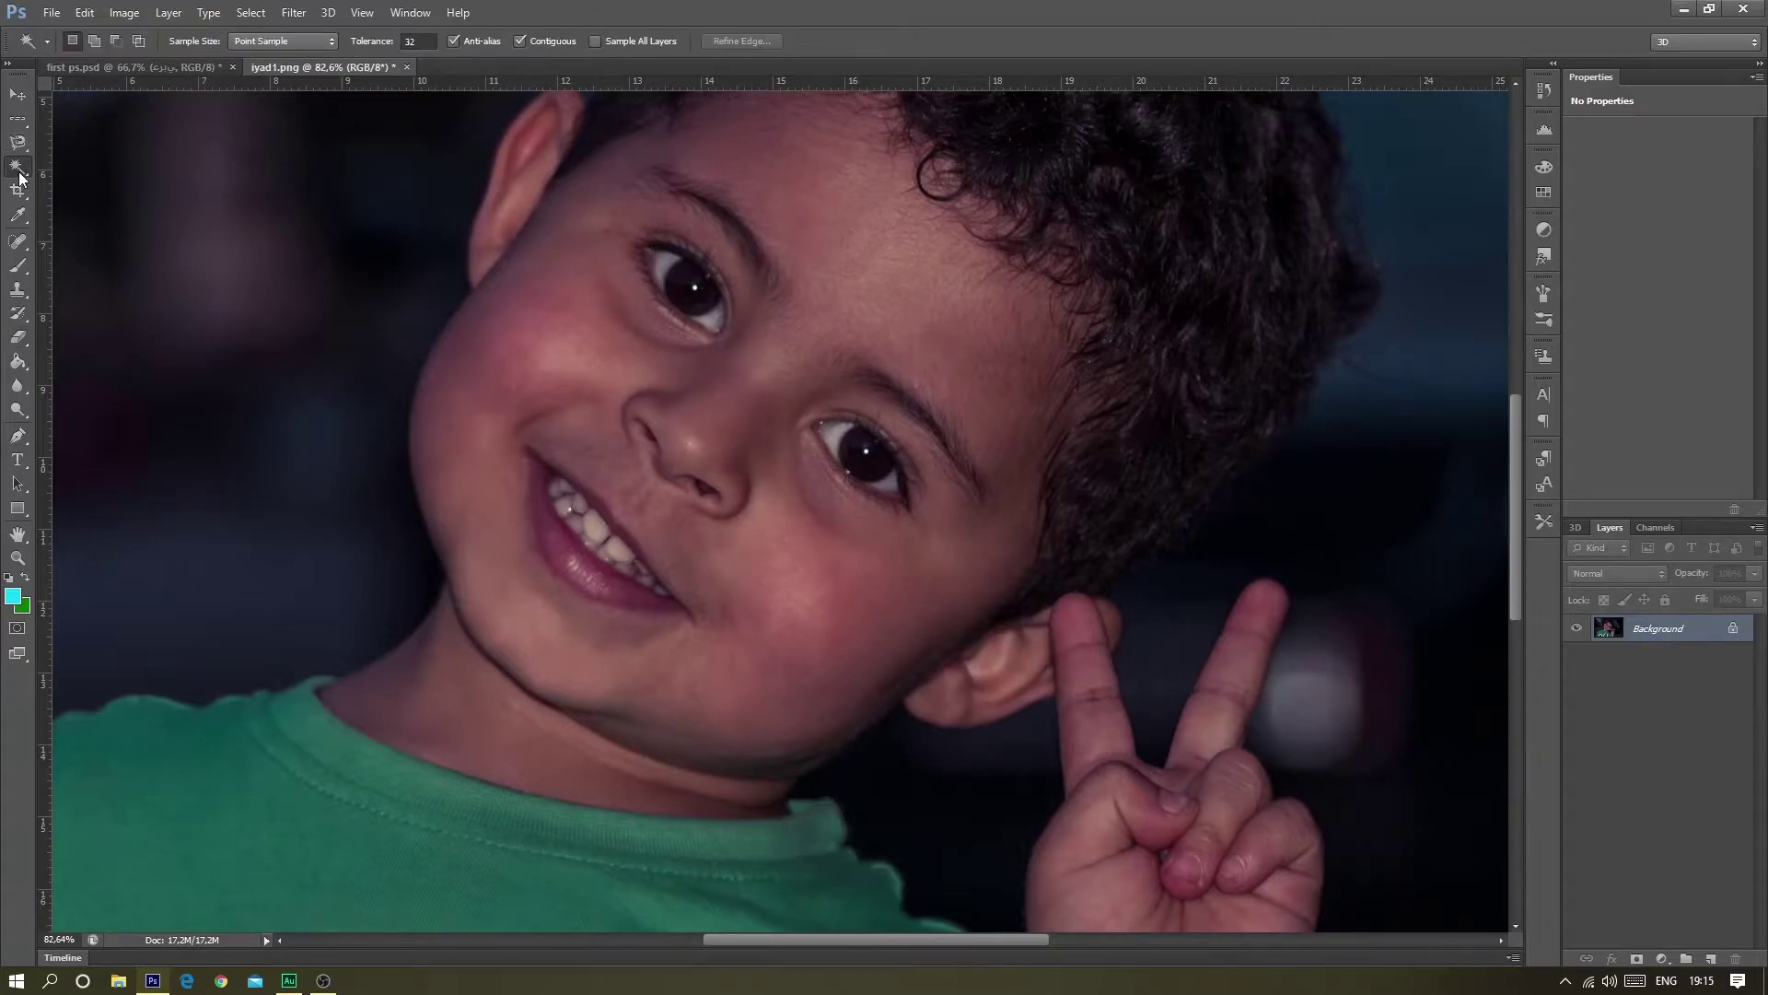
scroll(19, 170, up, 2)
right_click(19, 170)
click(43, 169)
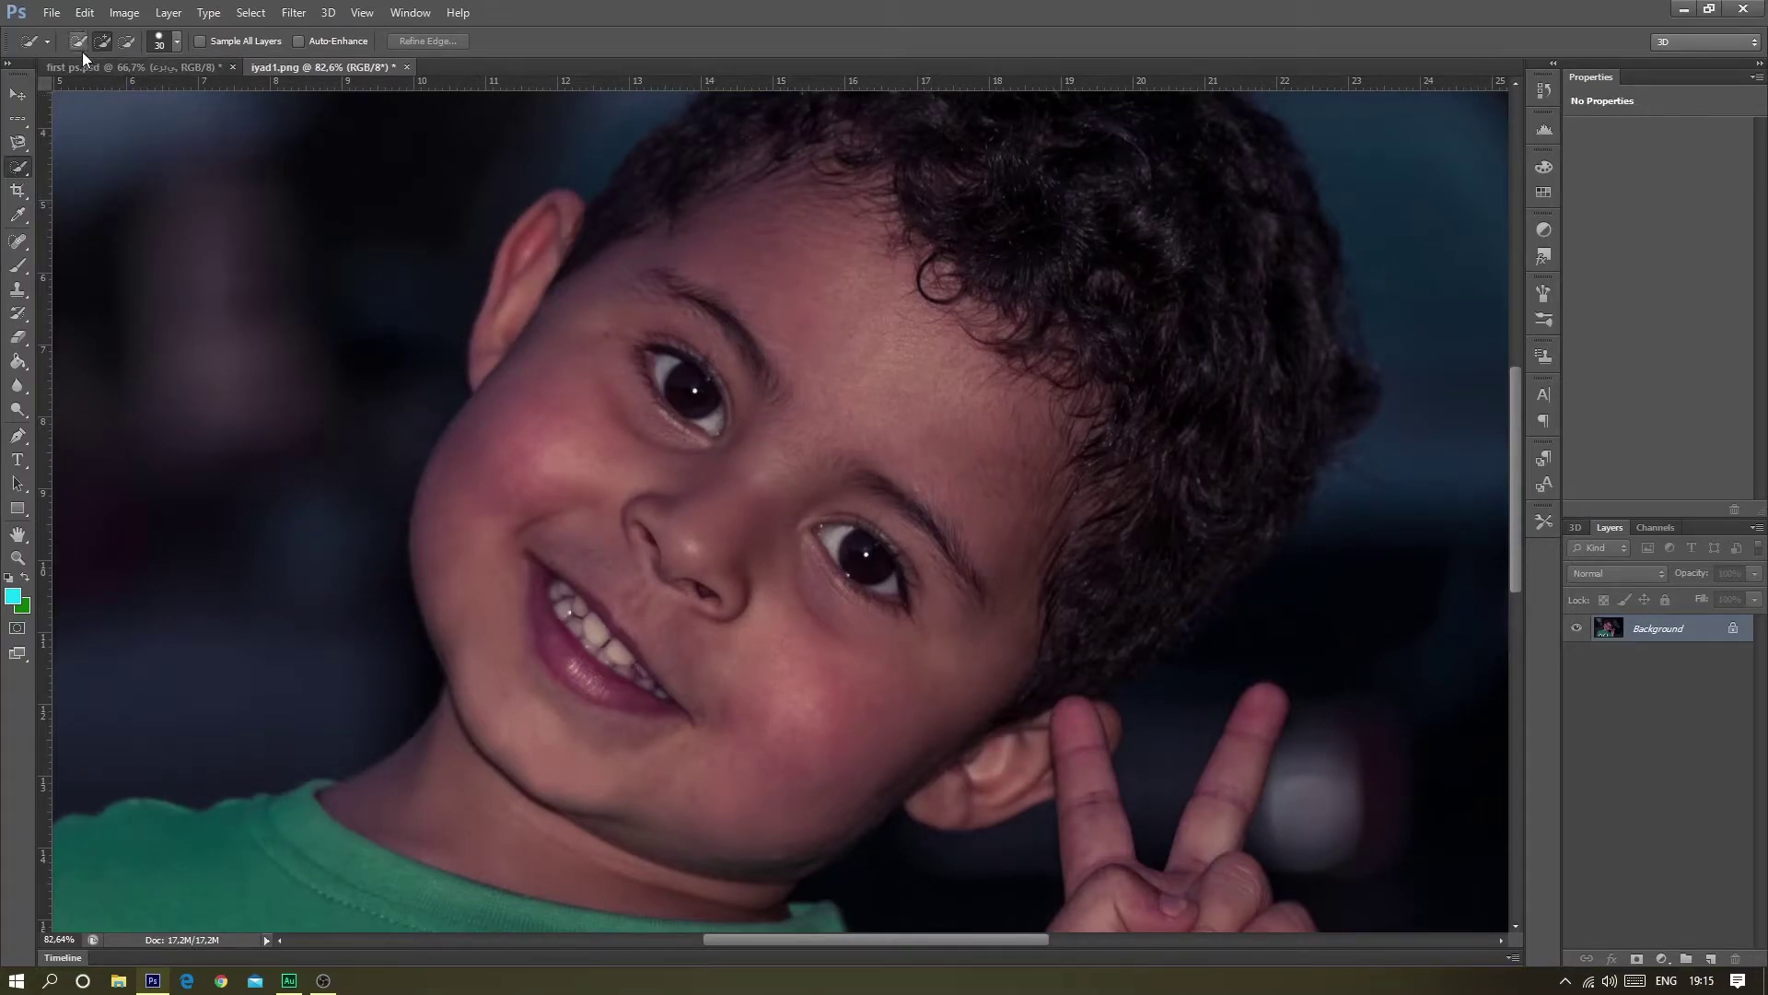
- Set the brush size, then paint quick selections over the hair, cheek and shirt
scroll(691, 324, down, 5)
scroll(691, 325, up, 3)
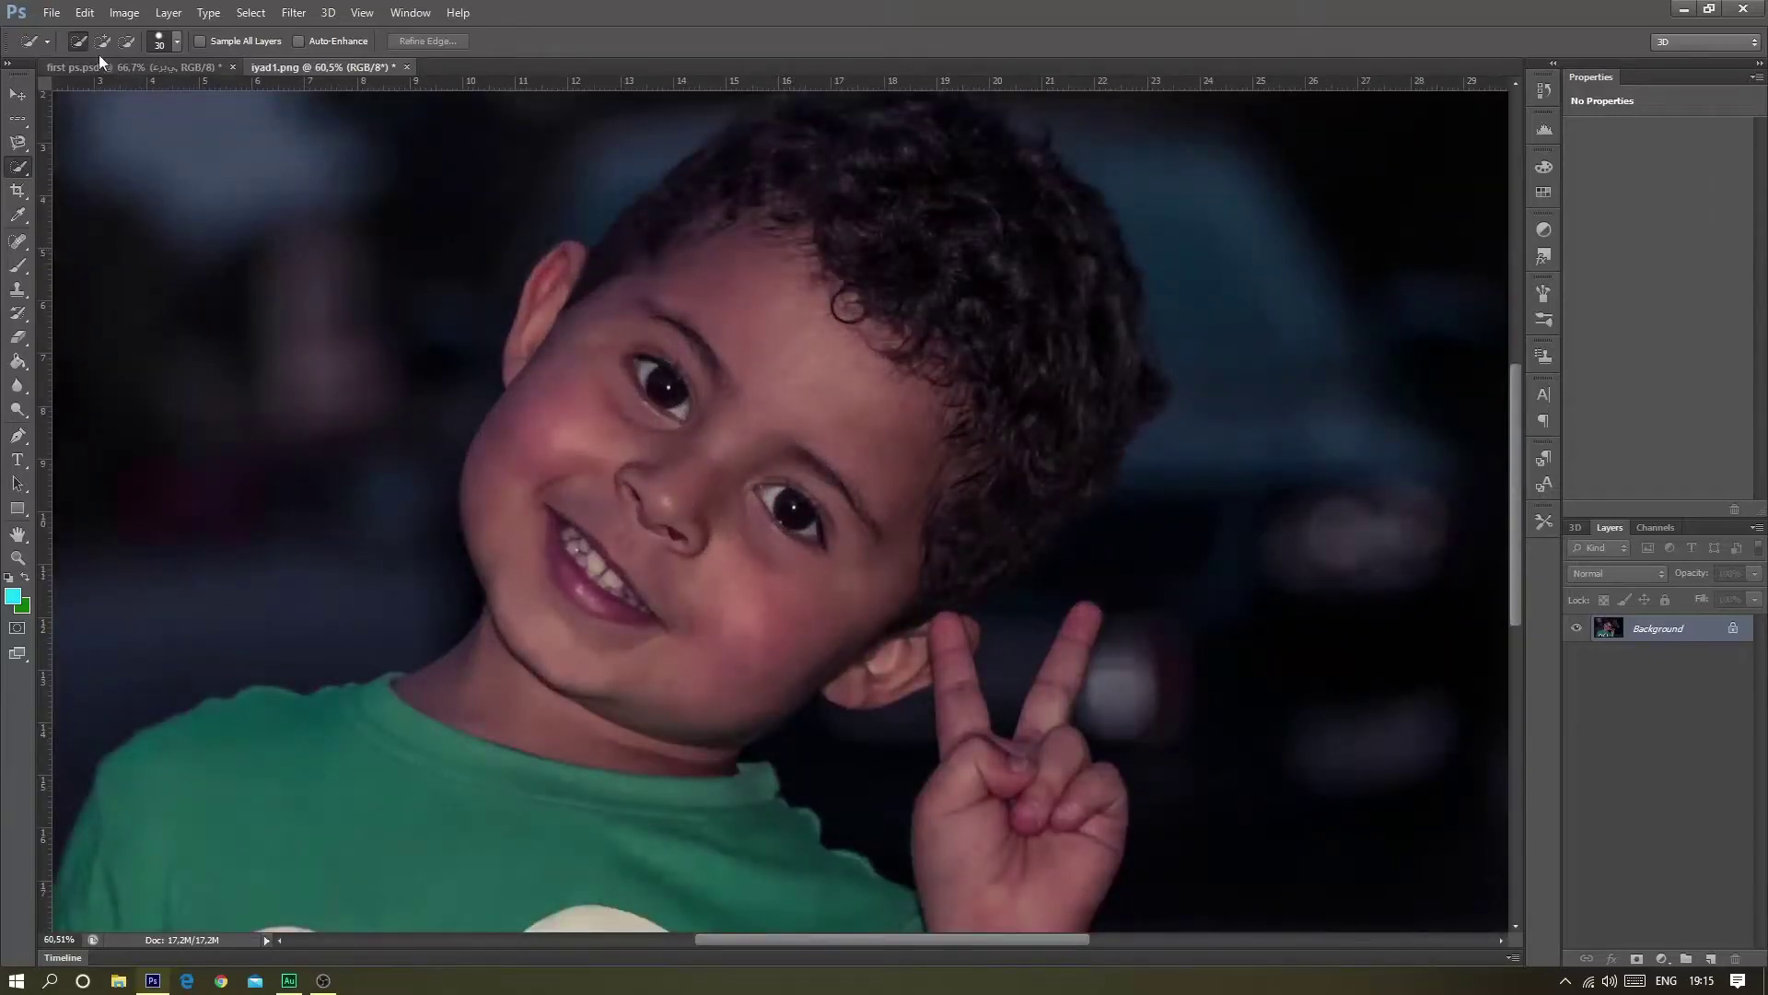
click(176, 42)
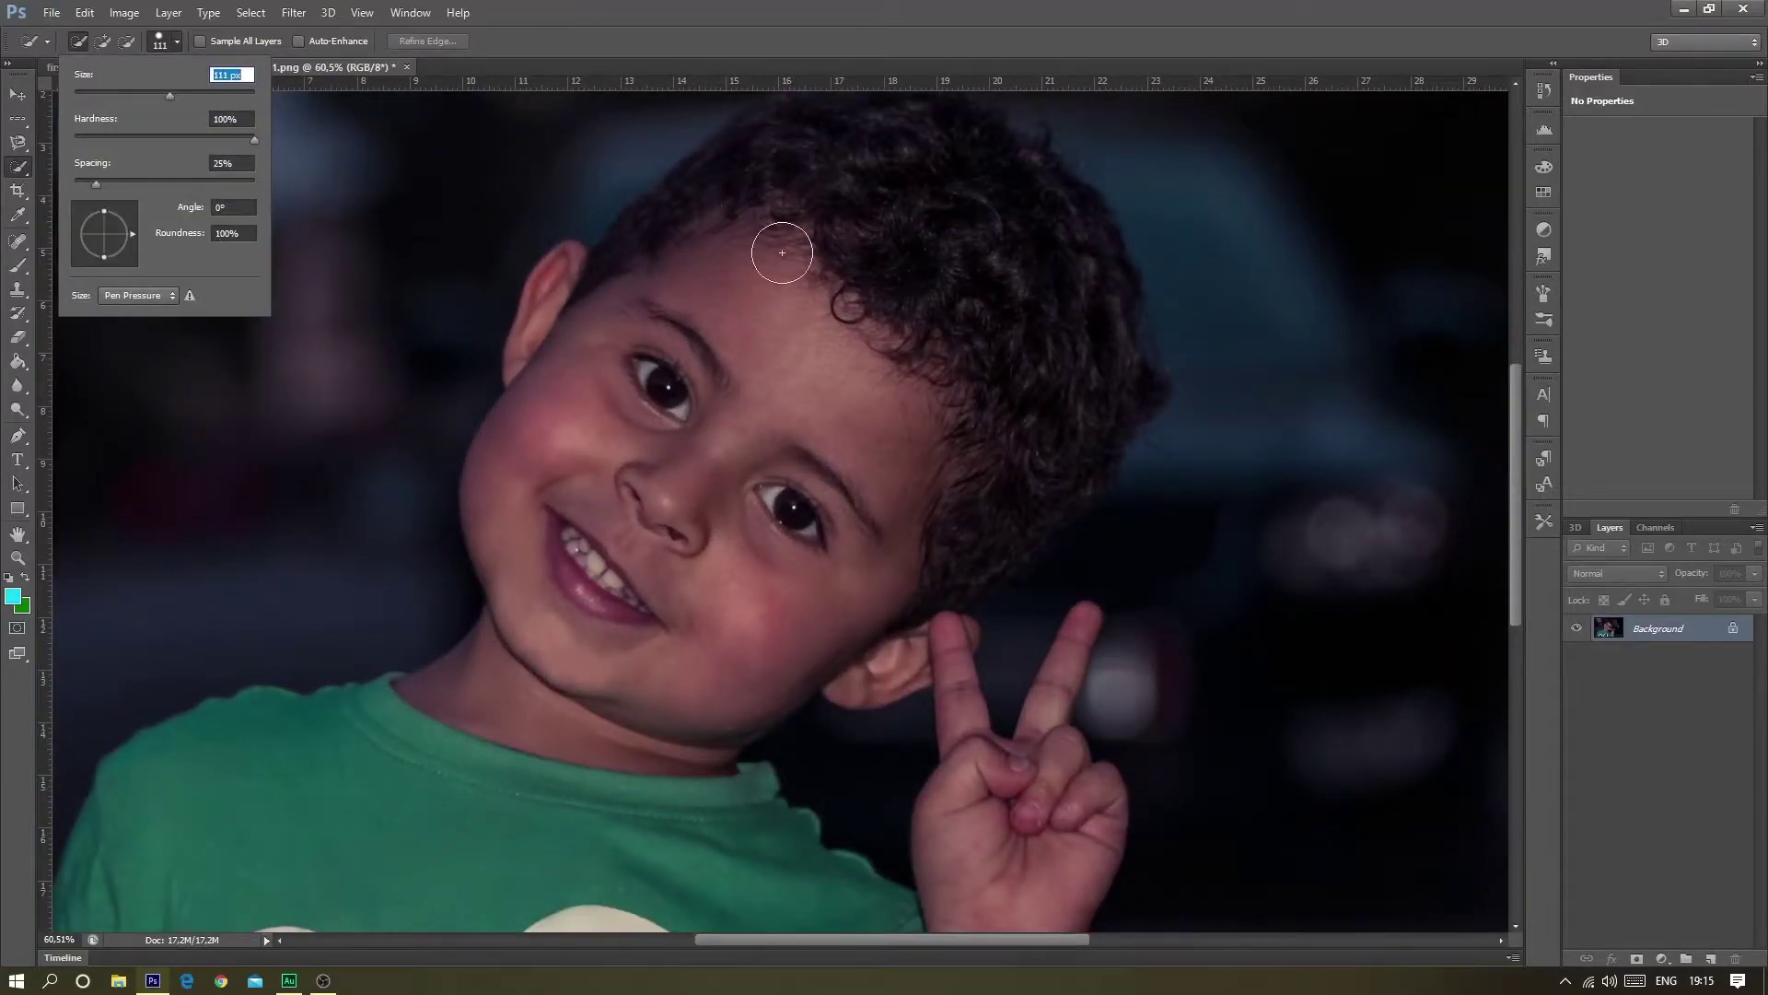
mouse_move(921, 165)
mouse_down()
mouse_move(758, 157)
mouse_move(672, 245)
mouse_move(566, 461)
mouse_move(567, 534)
mouse_move(626, 589)
mouse_move(691, 572)
mouse_move(861, 459)
mouse_up()
mouse_move(912, 224)
mouse_down()
mouse_move(1018, 236)
mouse_move(1046, 312)
mouse_move(1018, 435)
mouse_move(959, 513)
mouse_move(1034, 485)
mouse_move(1049, 440)
mouse_up()
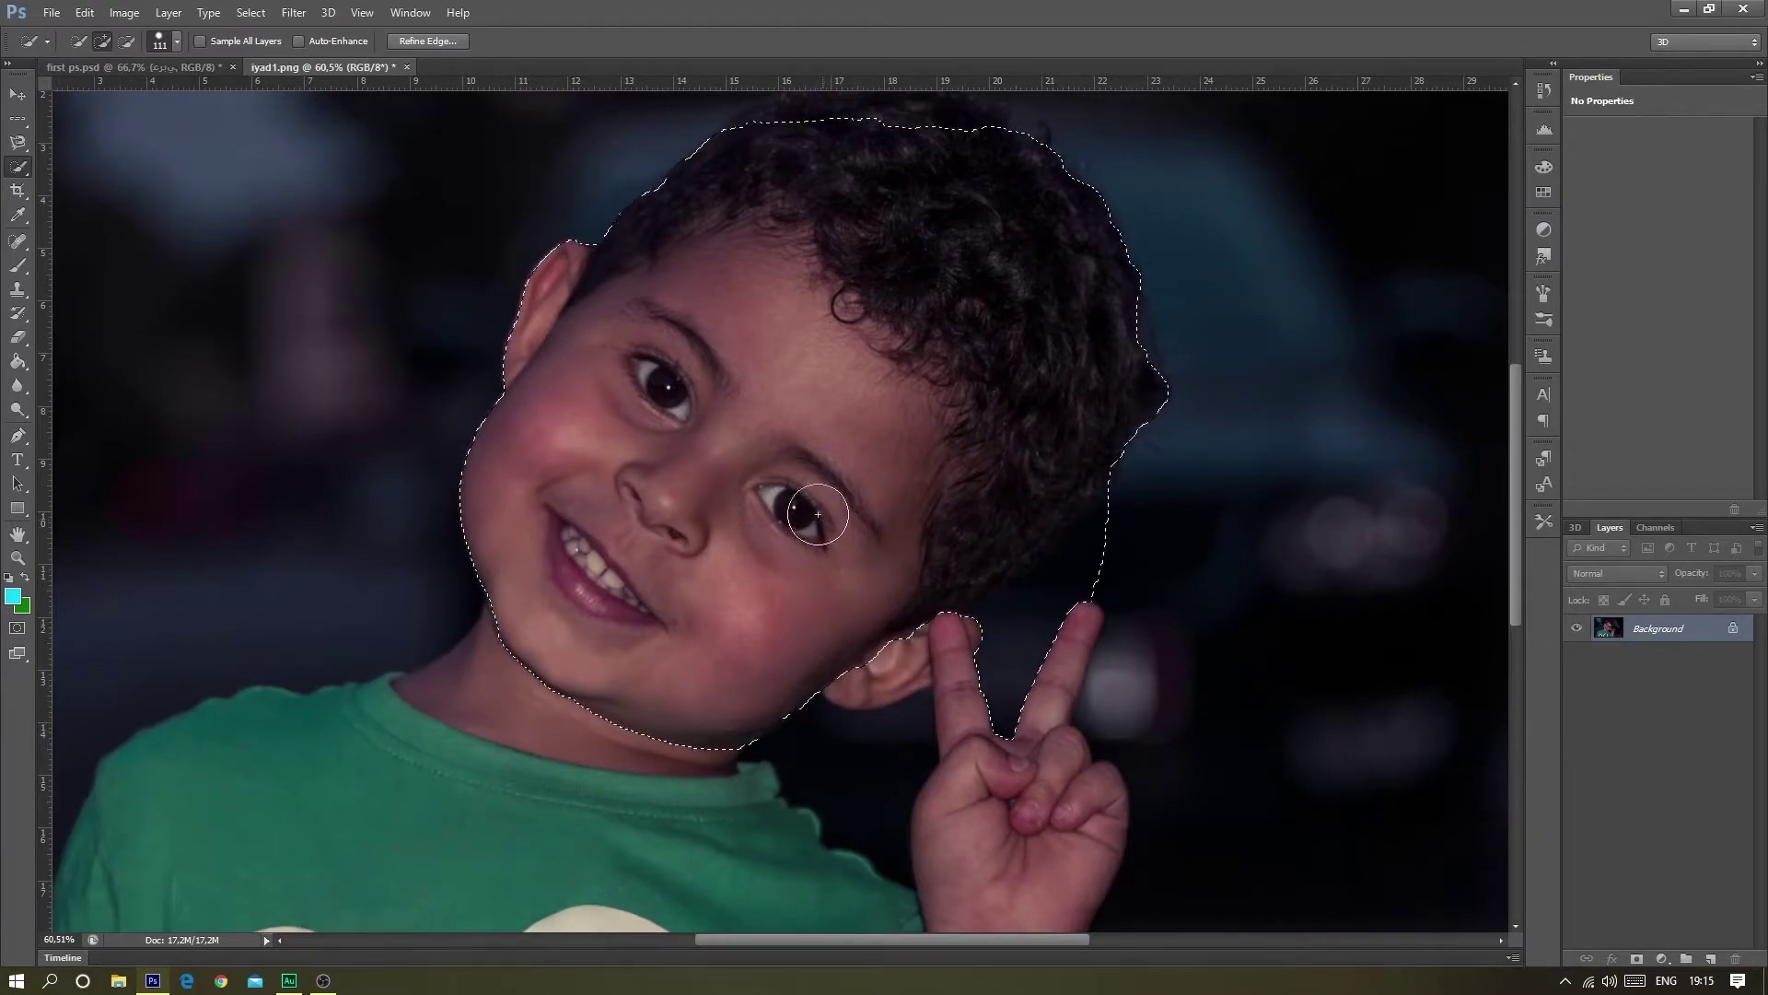
drag(482, 758, 514, 672)
scroll(453, 765, down, 3)
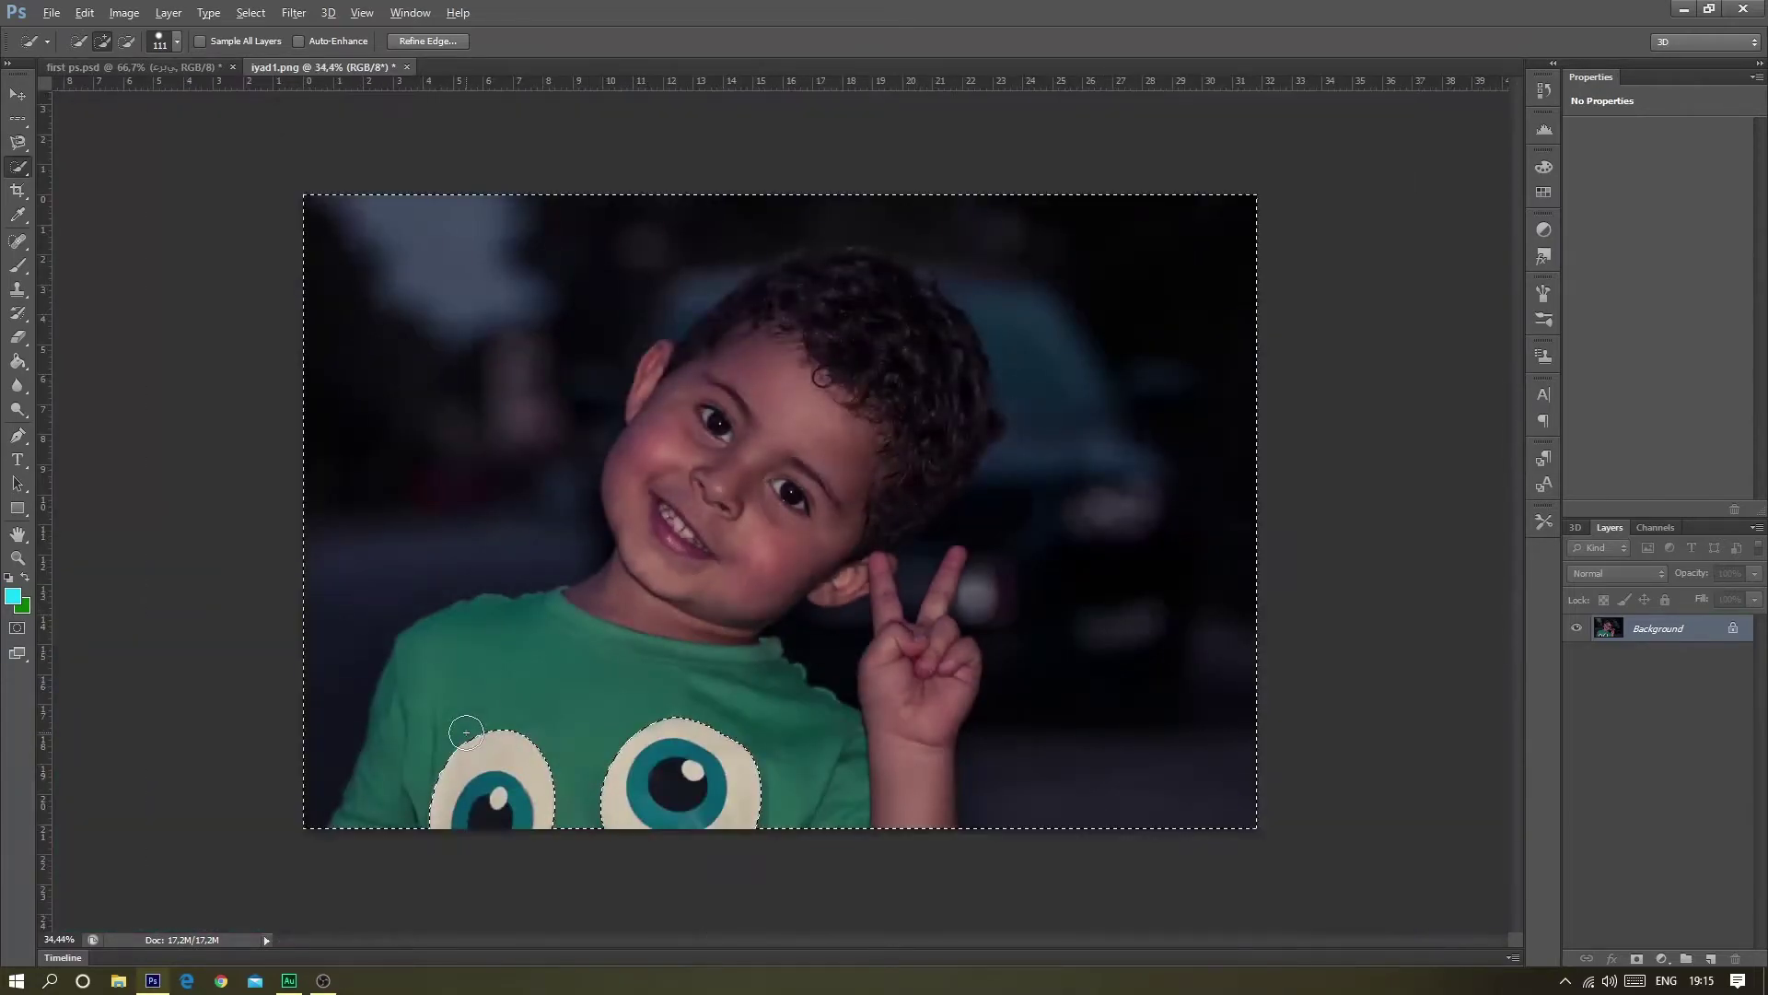
drag(463, 730, 494, 719)
- Select the head and neck, subtracting around the collar with Alt
key(alt)
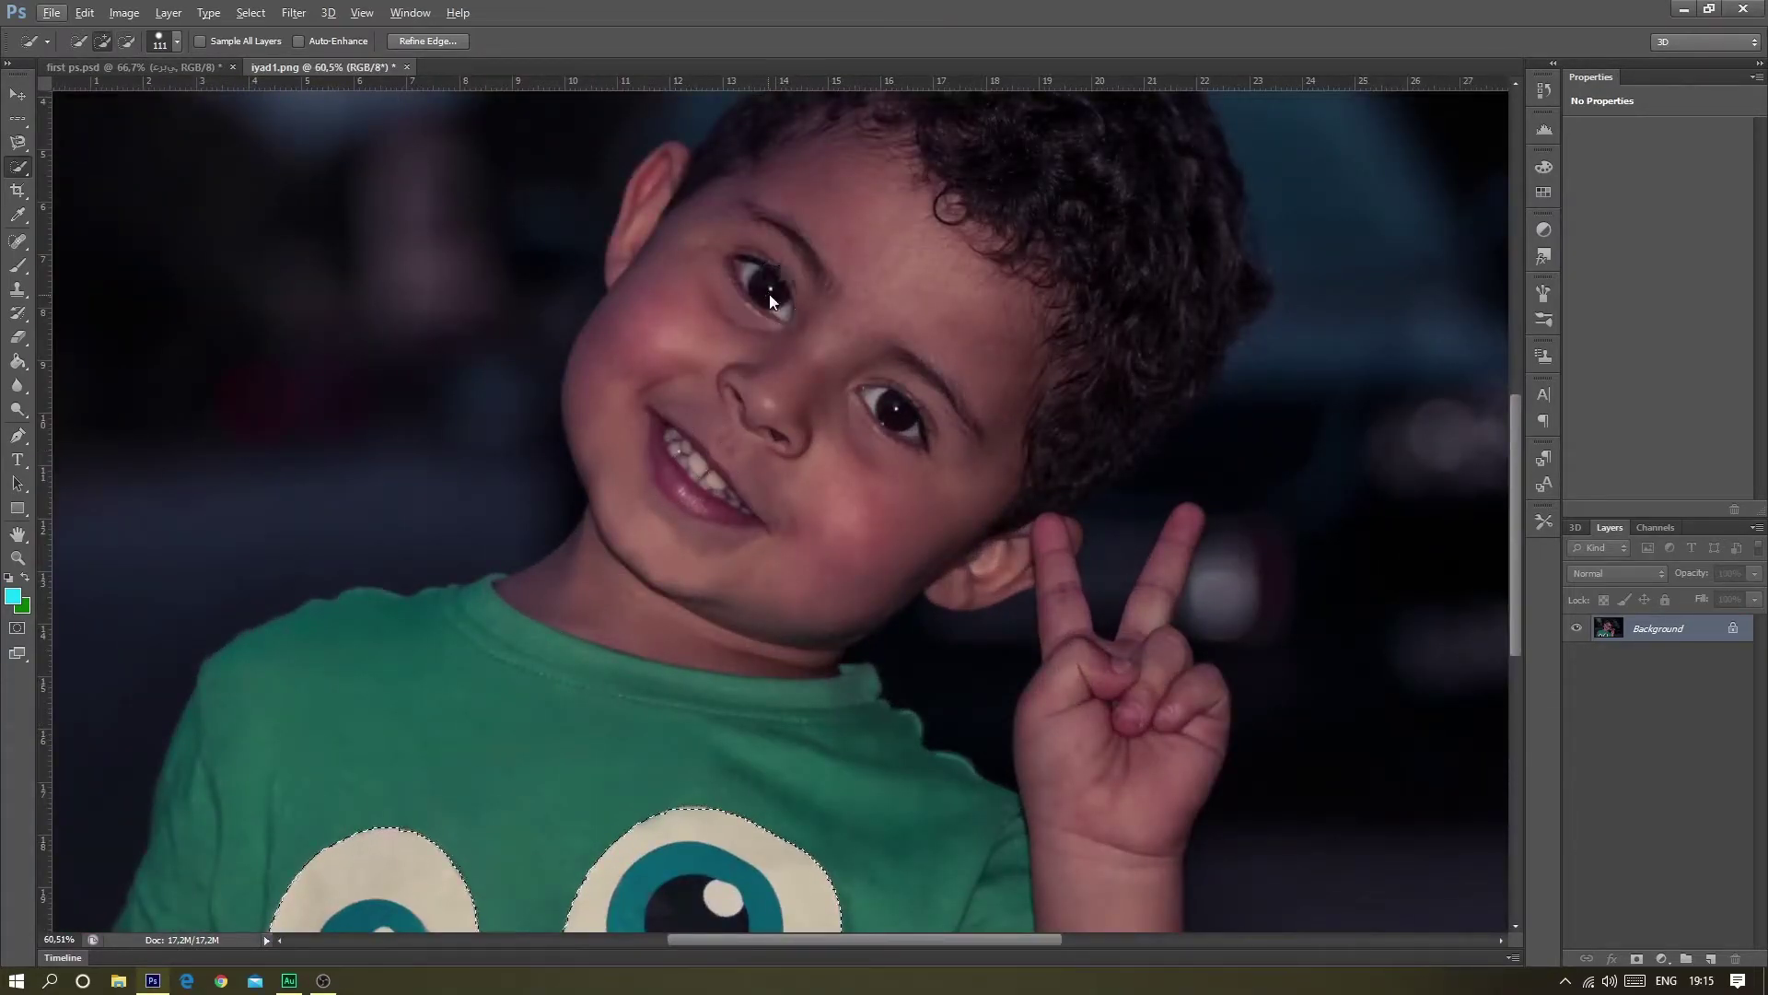
click(747, 344)
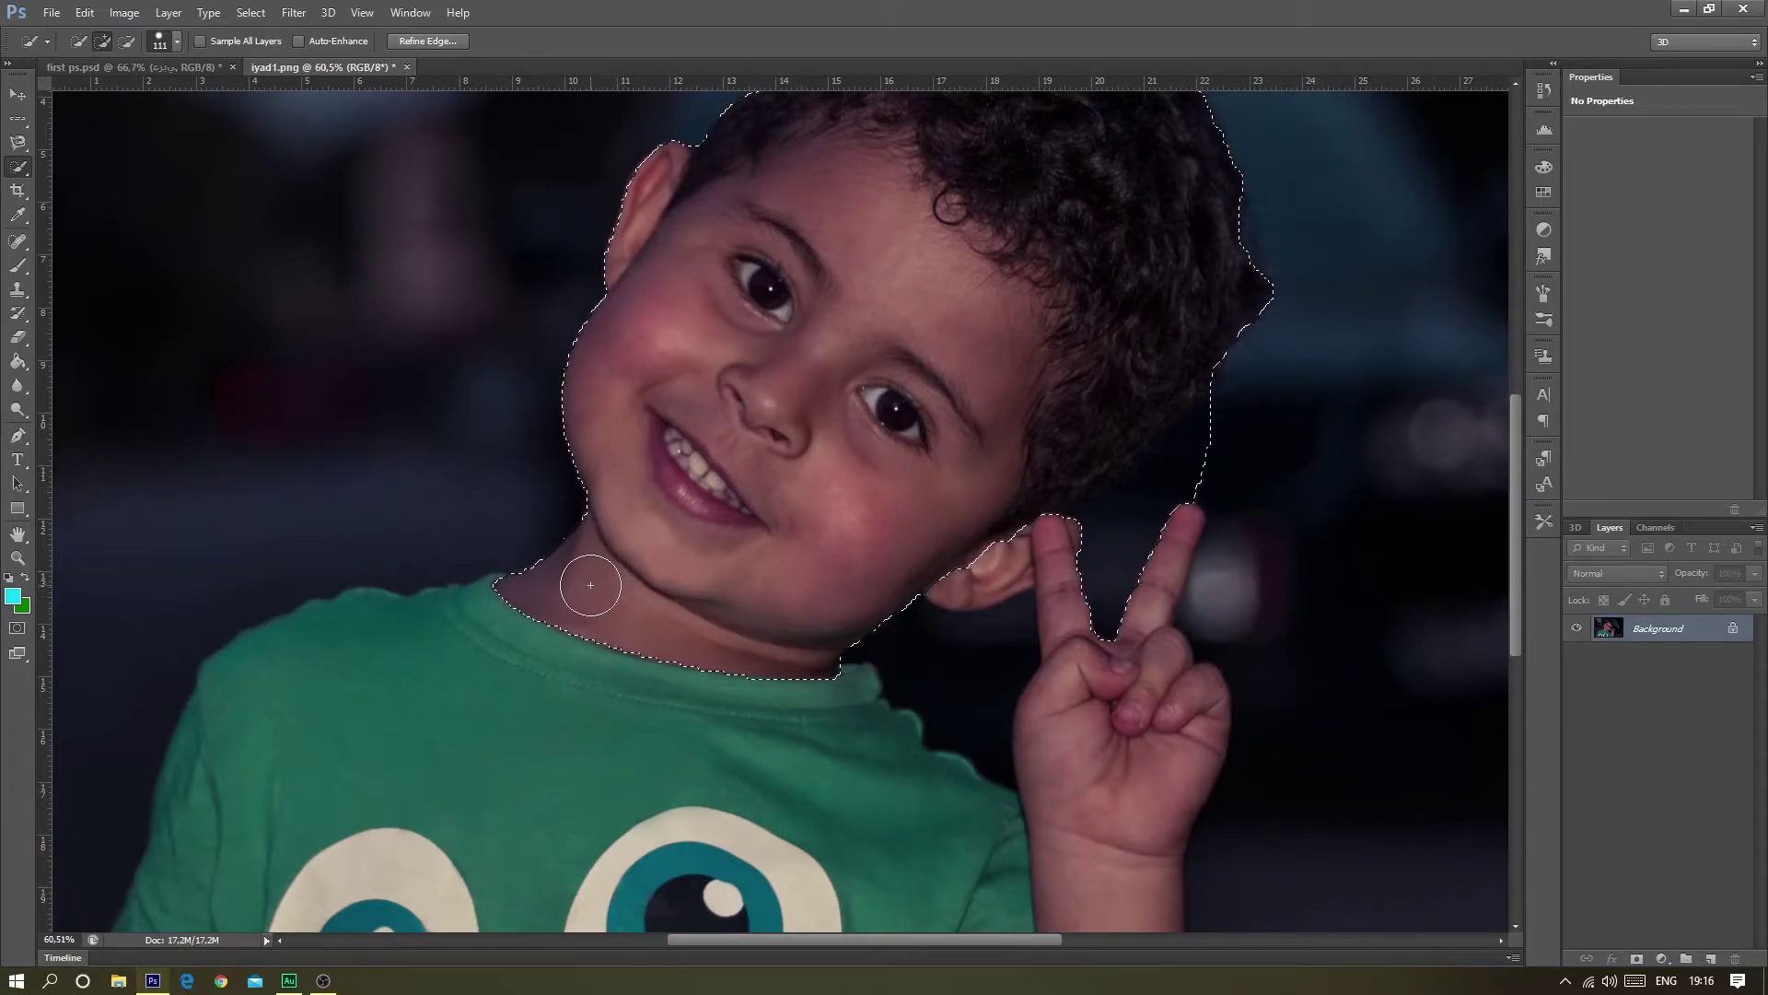
drag(585, 580, 586, 601)
key(alt)
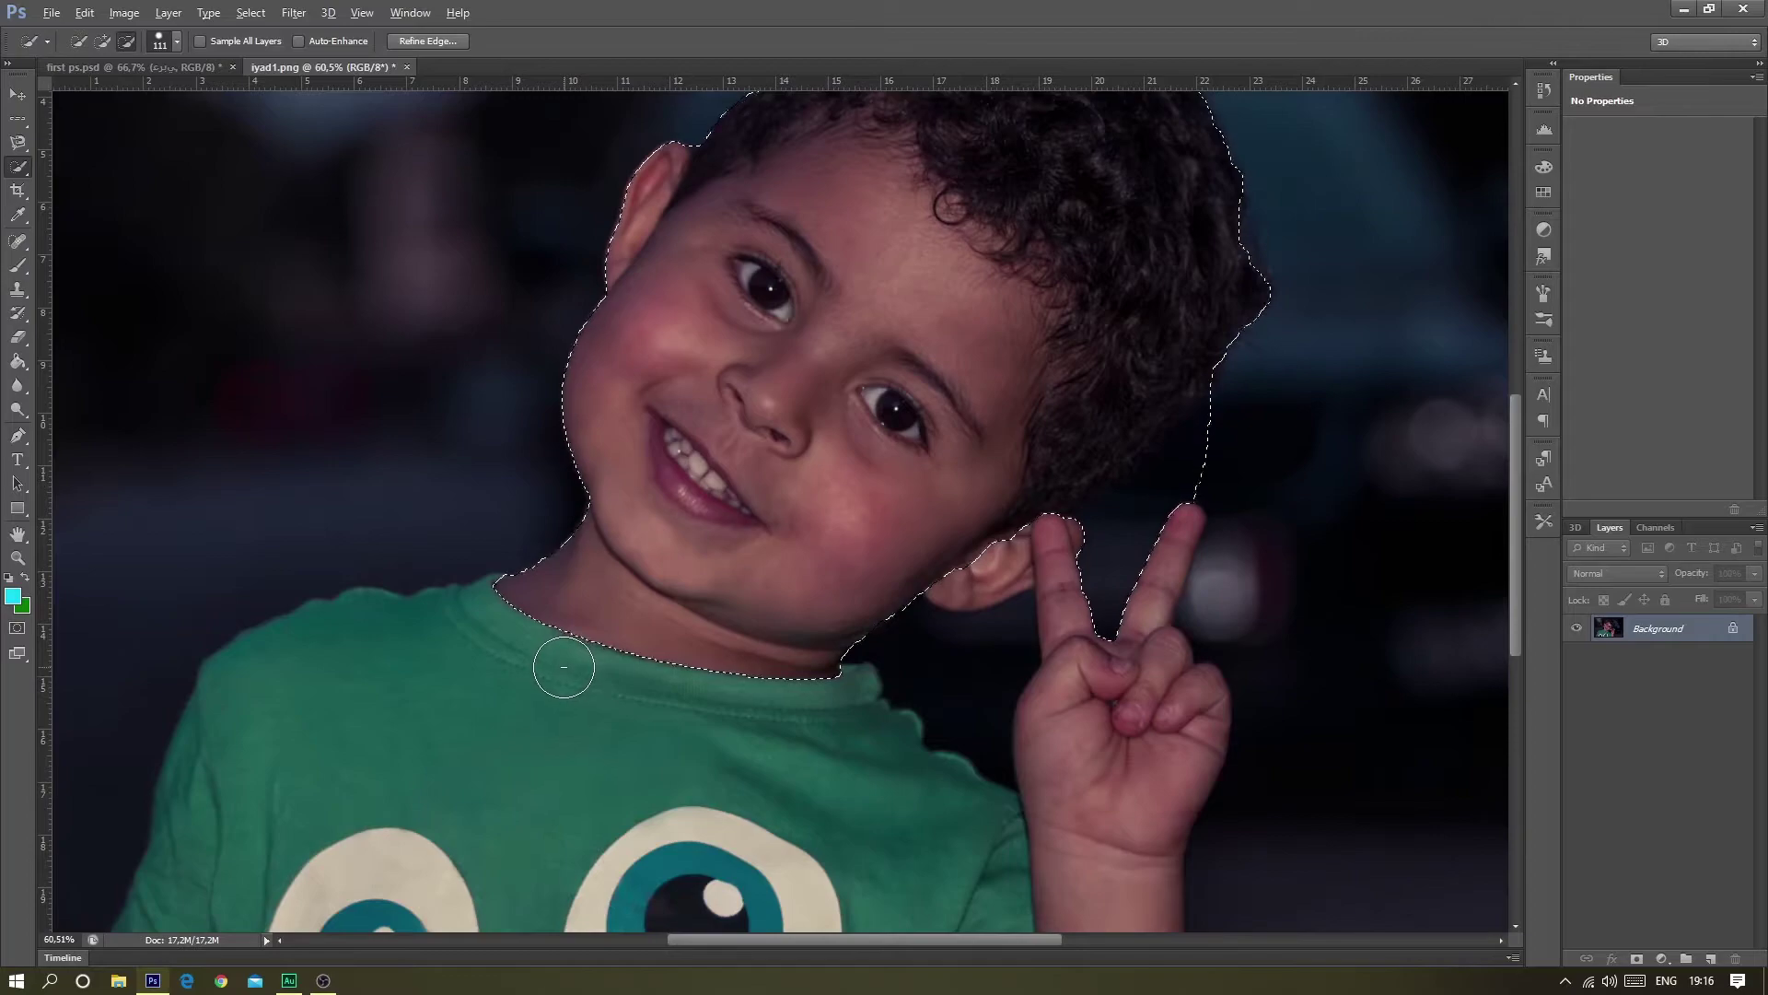
drag(566, 669, 622, 623)
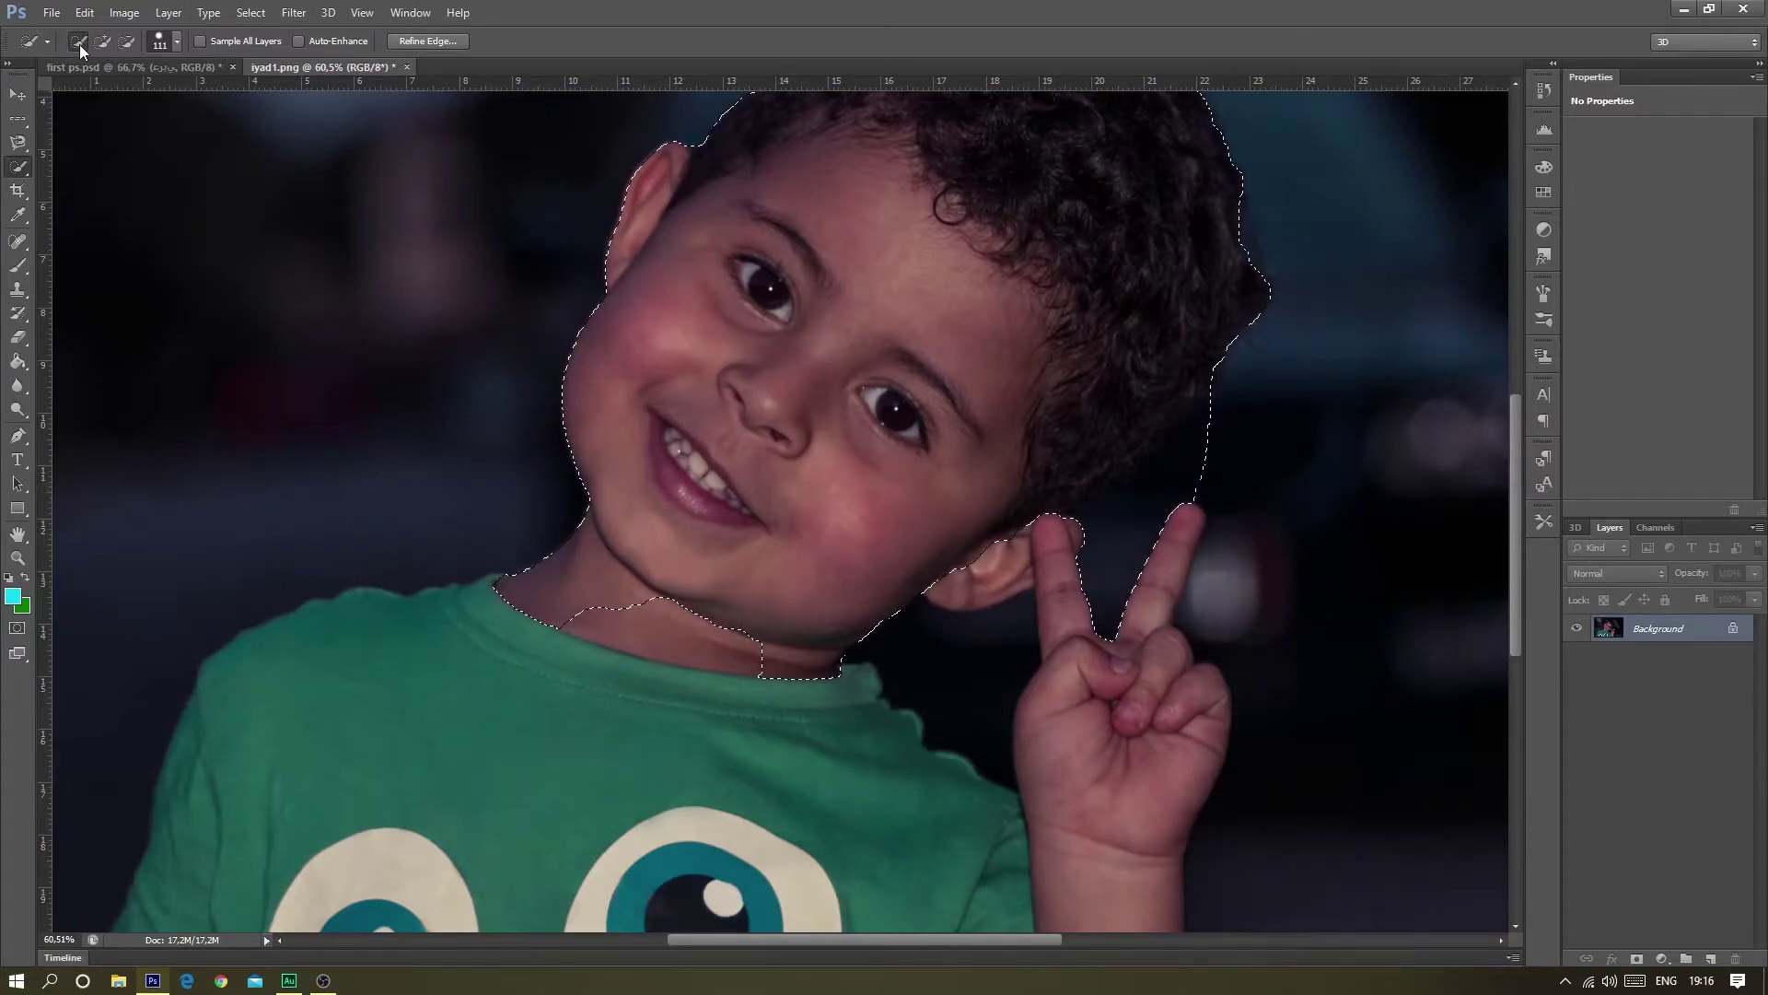
- Try new selections on the dark background, then subtract the patch to leave nothing selected
click(431, 538)
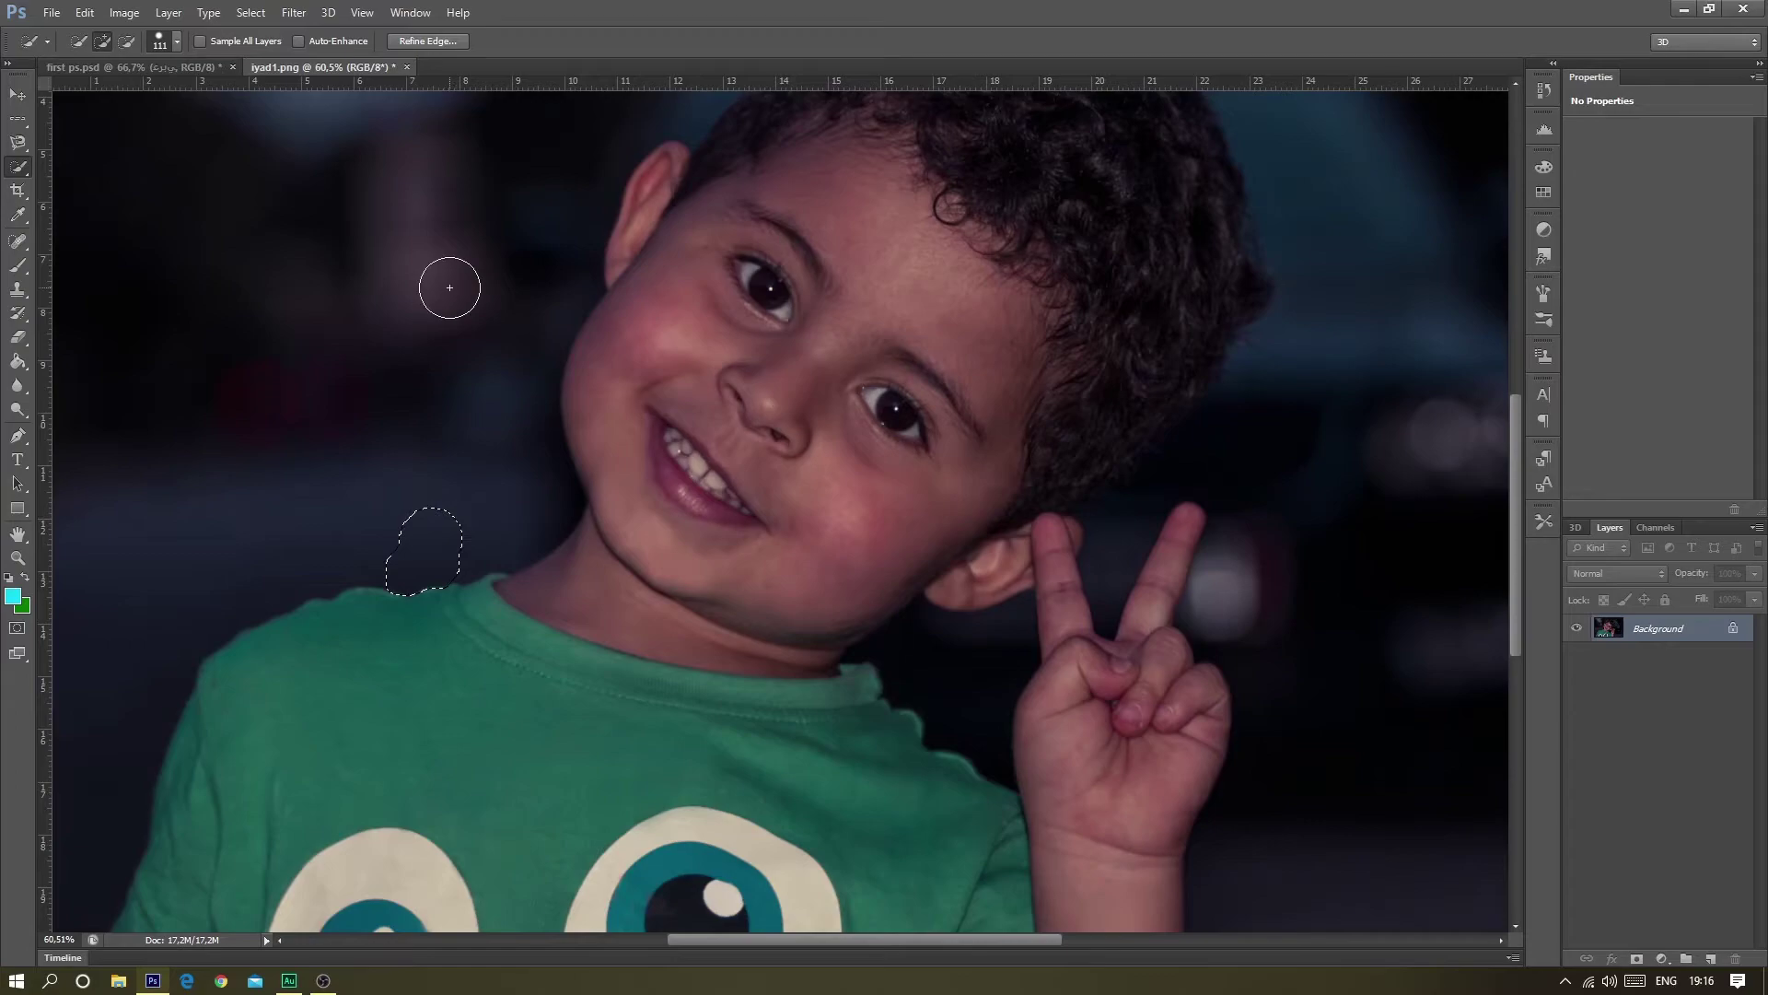
mouse_move(440, 510)
mouse_down()
mouse_move(533, 304)
mouse_move(584, 461)
mouse_move(520, 242)
mouse_up()
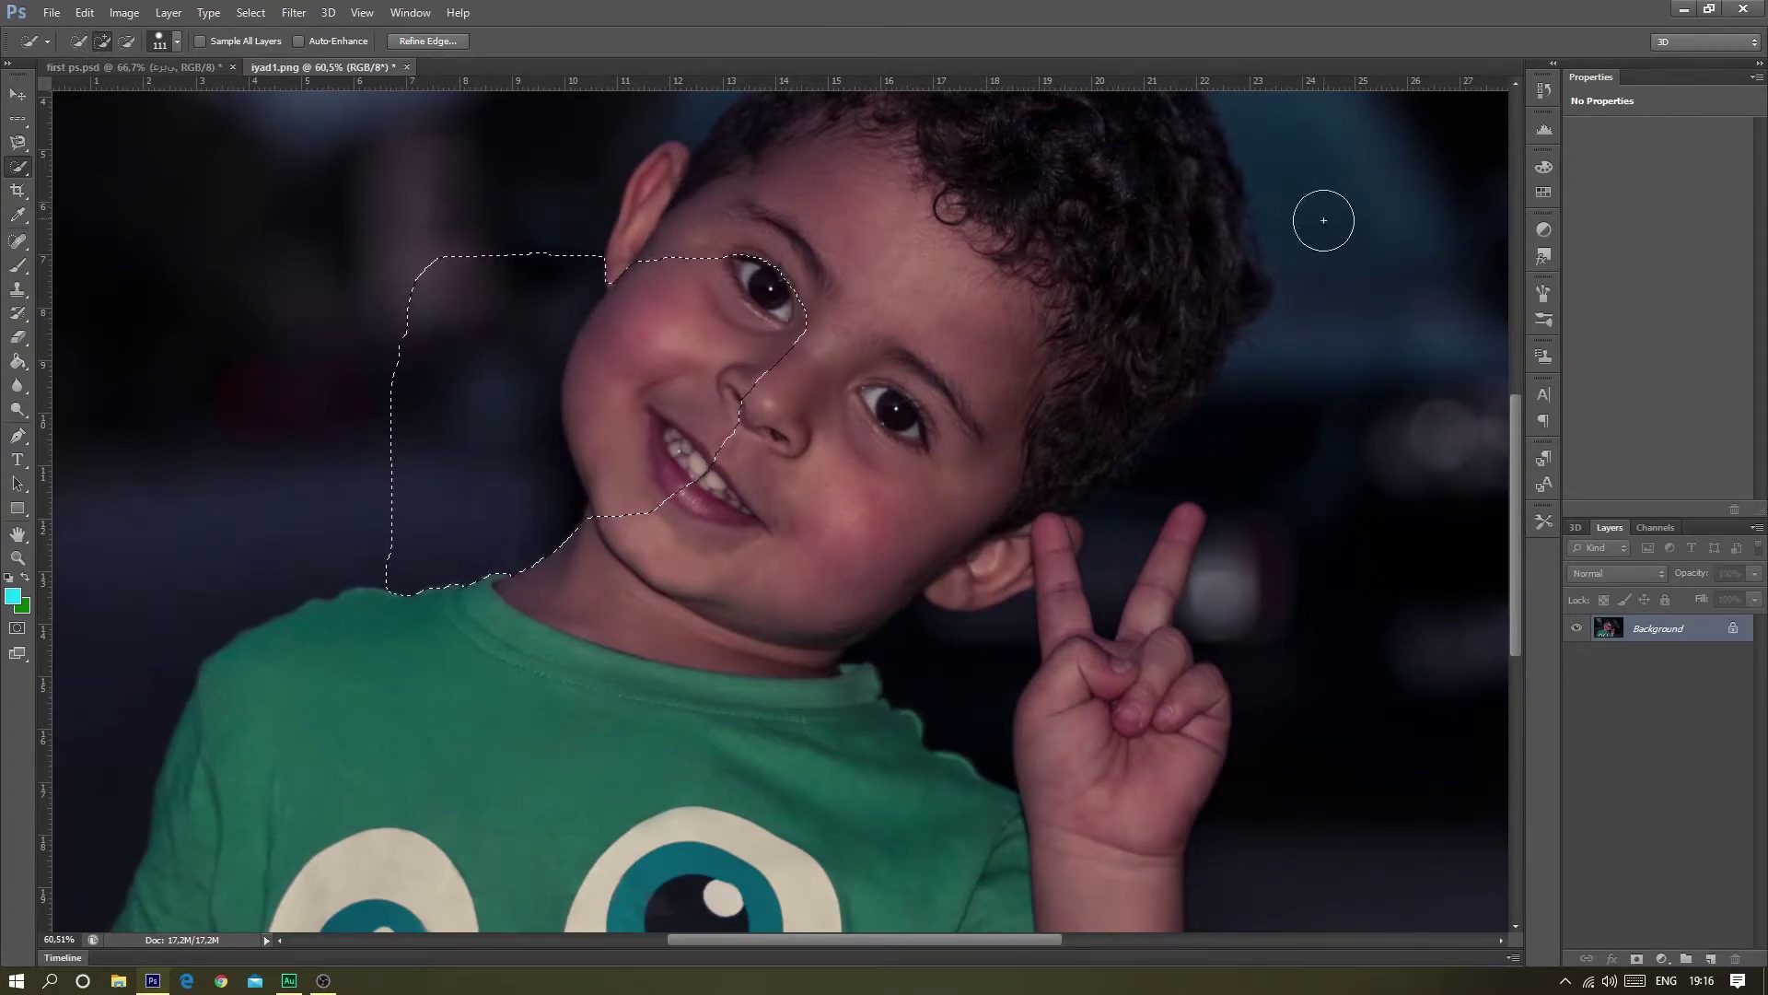
click(1329, 343)
click(80, 41)
click(231, 222)
drag(279, 249, 352, 312)
click(126, 41)
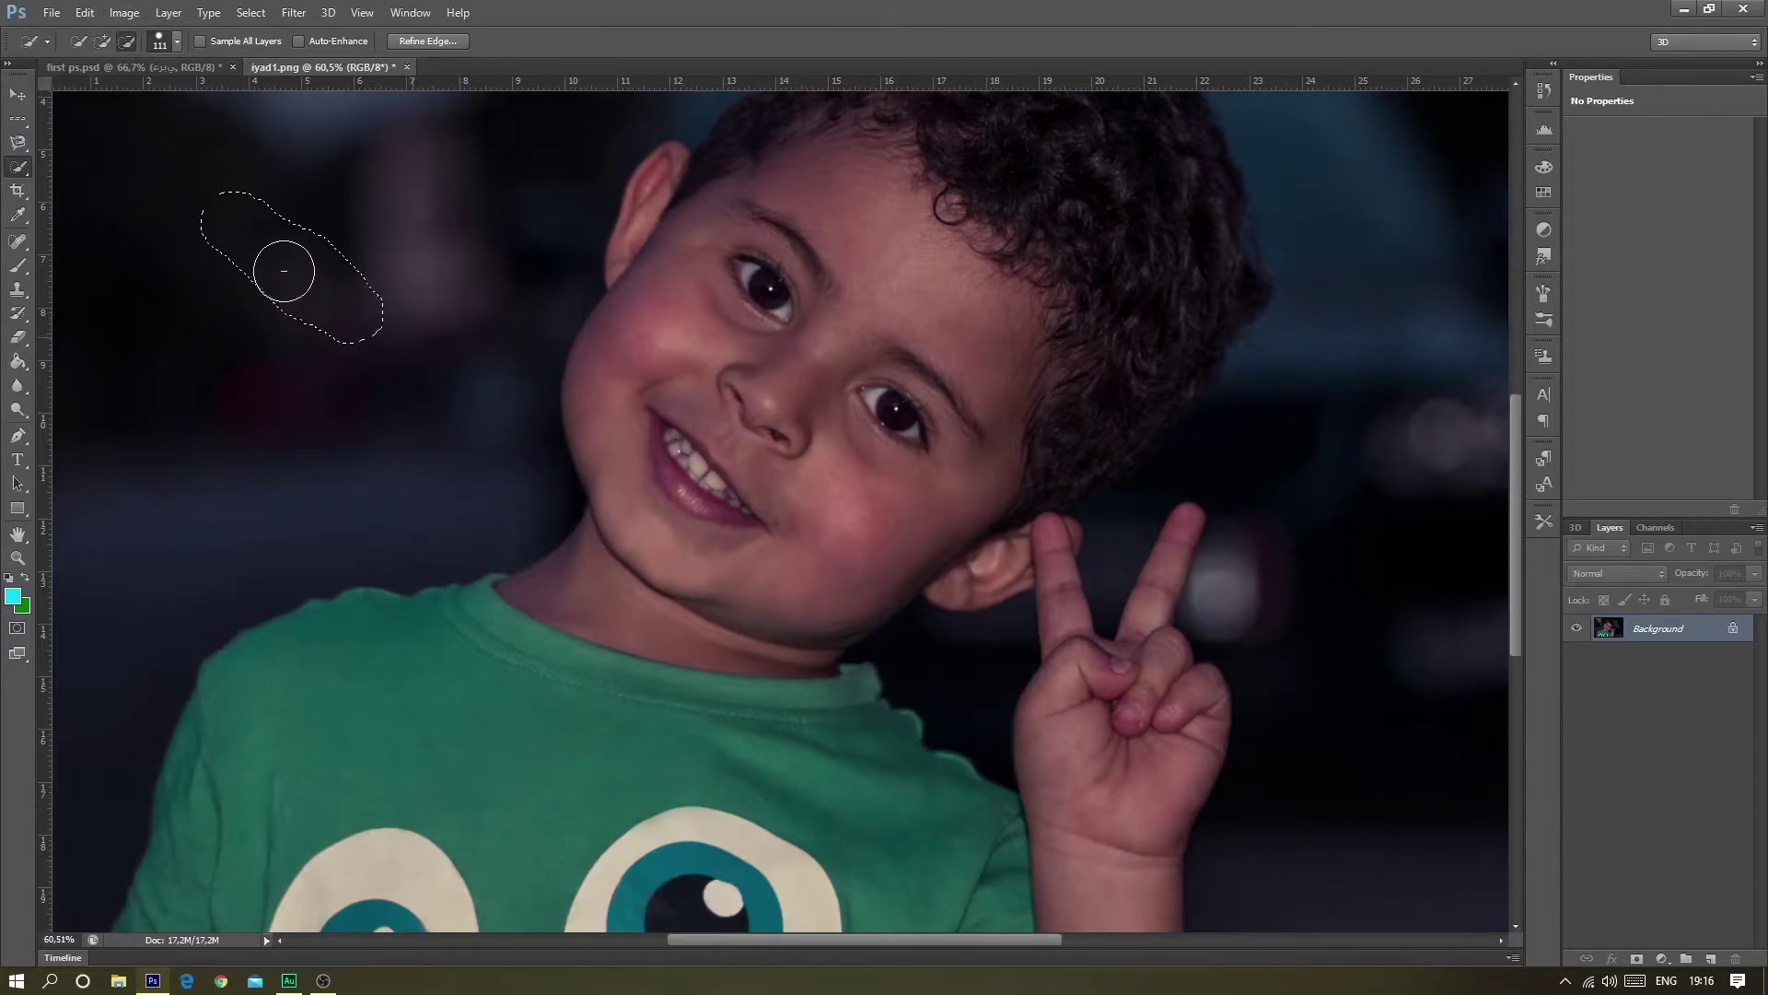
drag(284, 271, 268, 217)
right_click(18, 173)
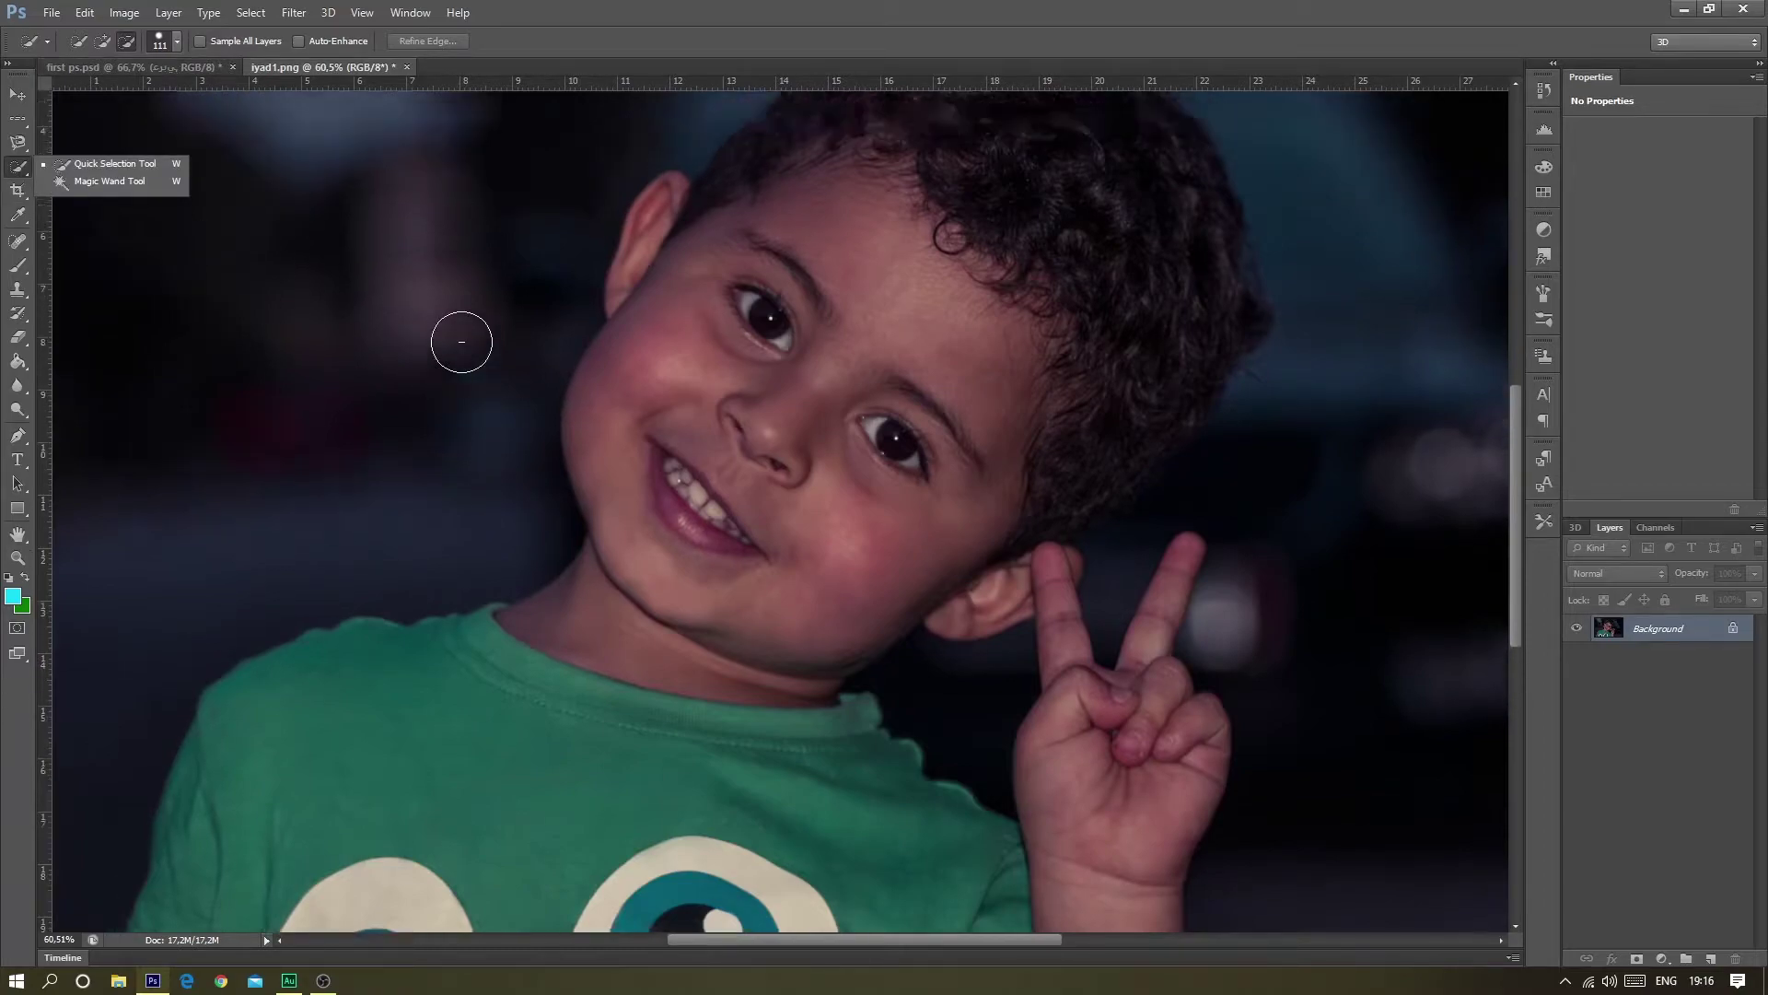
scroll(462, 341, up, 3)
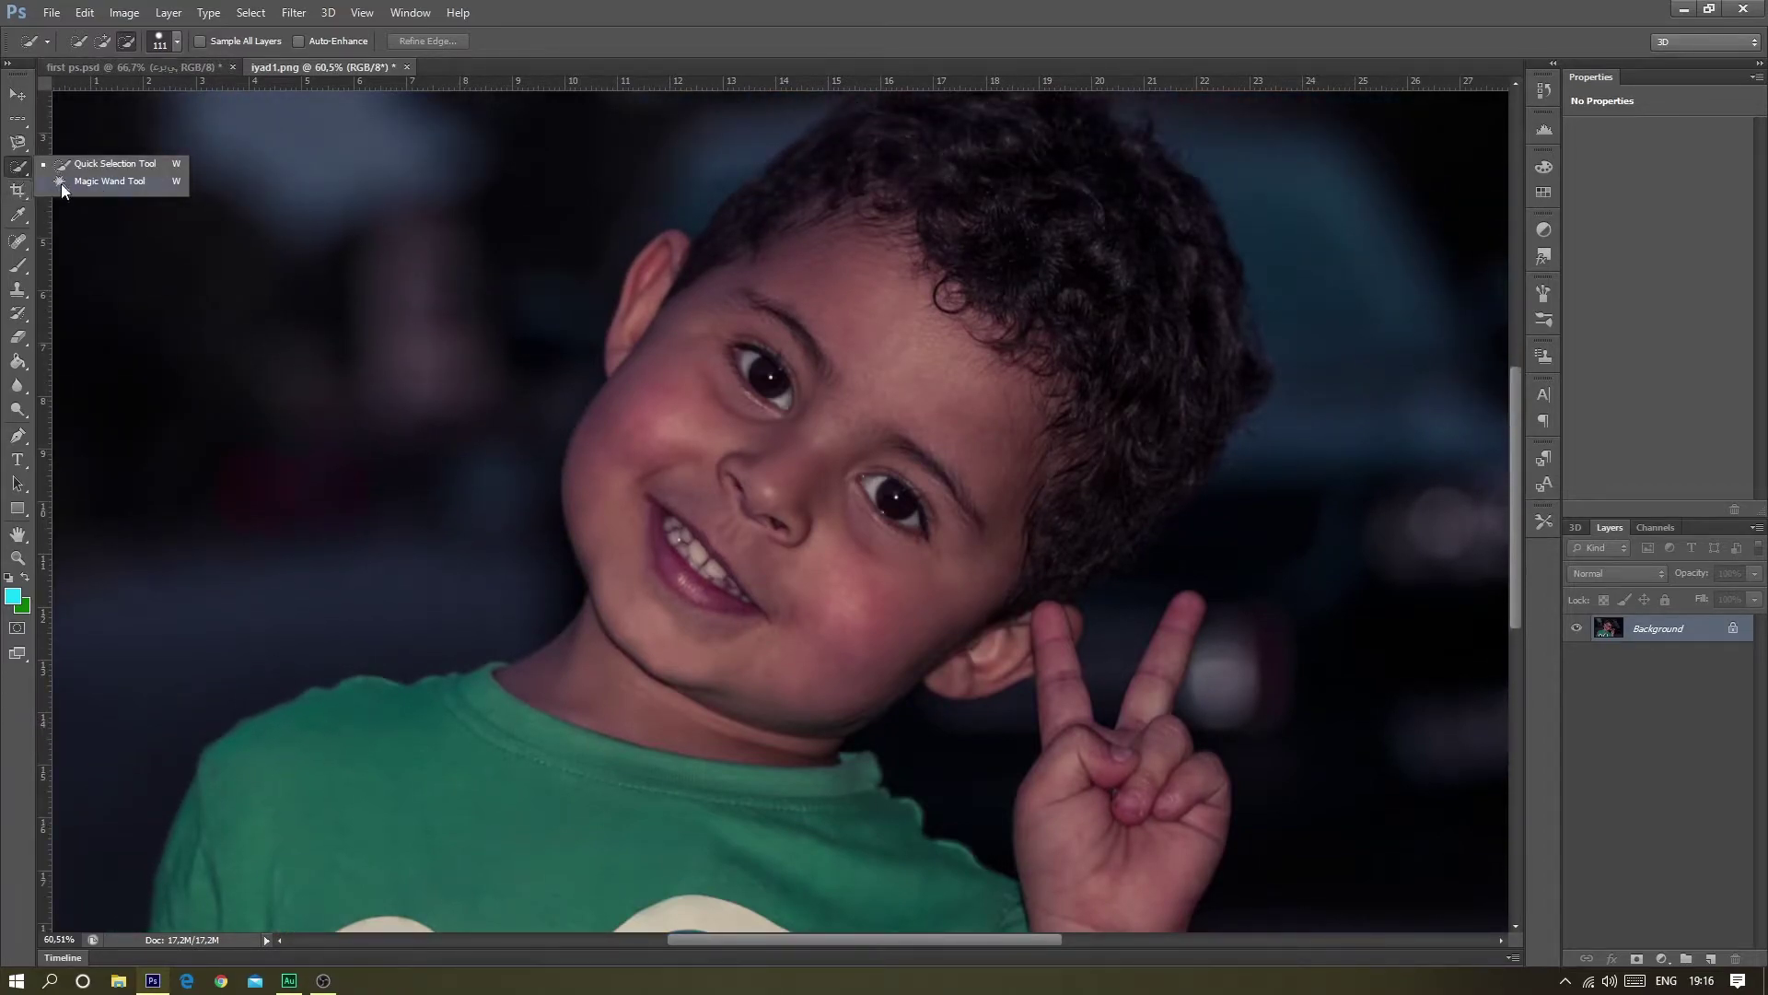
- Pick the Magic Wand Tool and select the iris of the left eye
click(61, 183)
scroll(836, 276, down, 2)
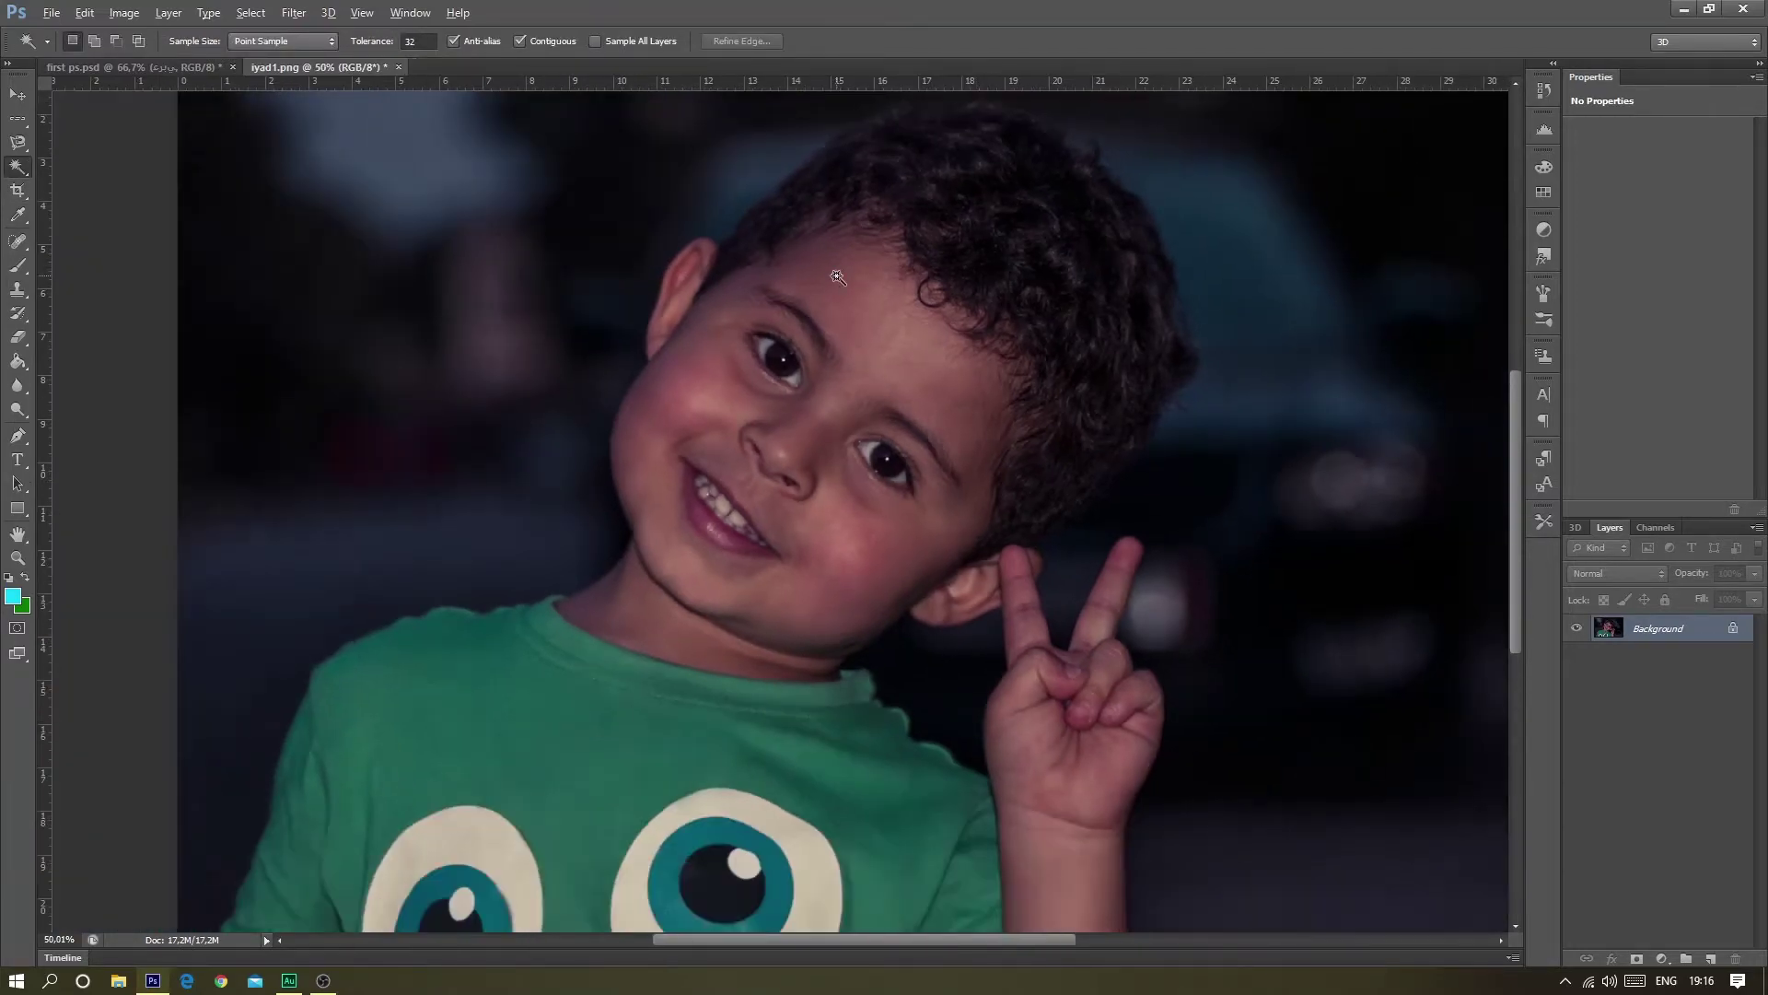
scroll(778, 354, up, 4)
scroll(778, 355, down, 3)
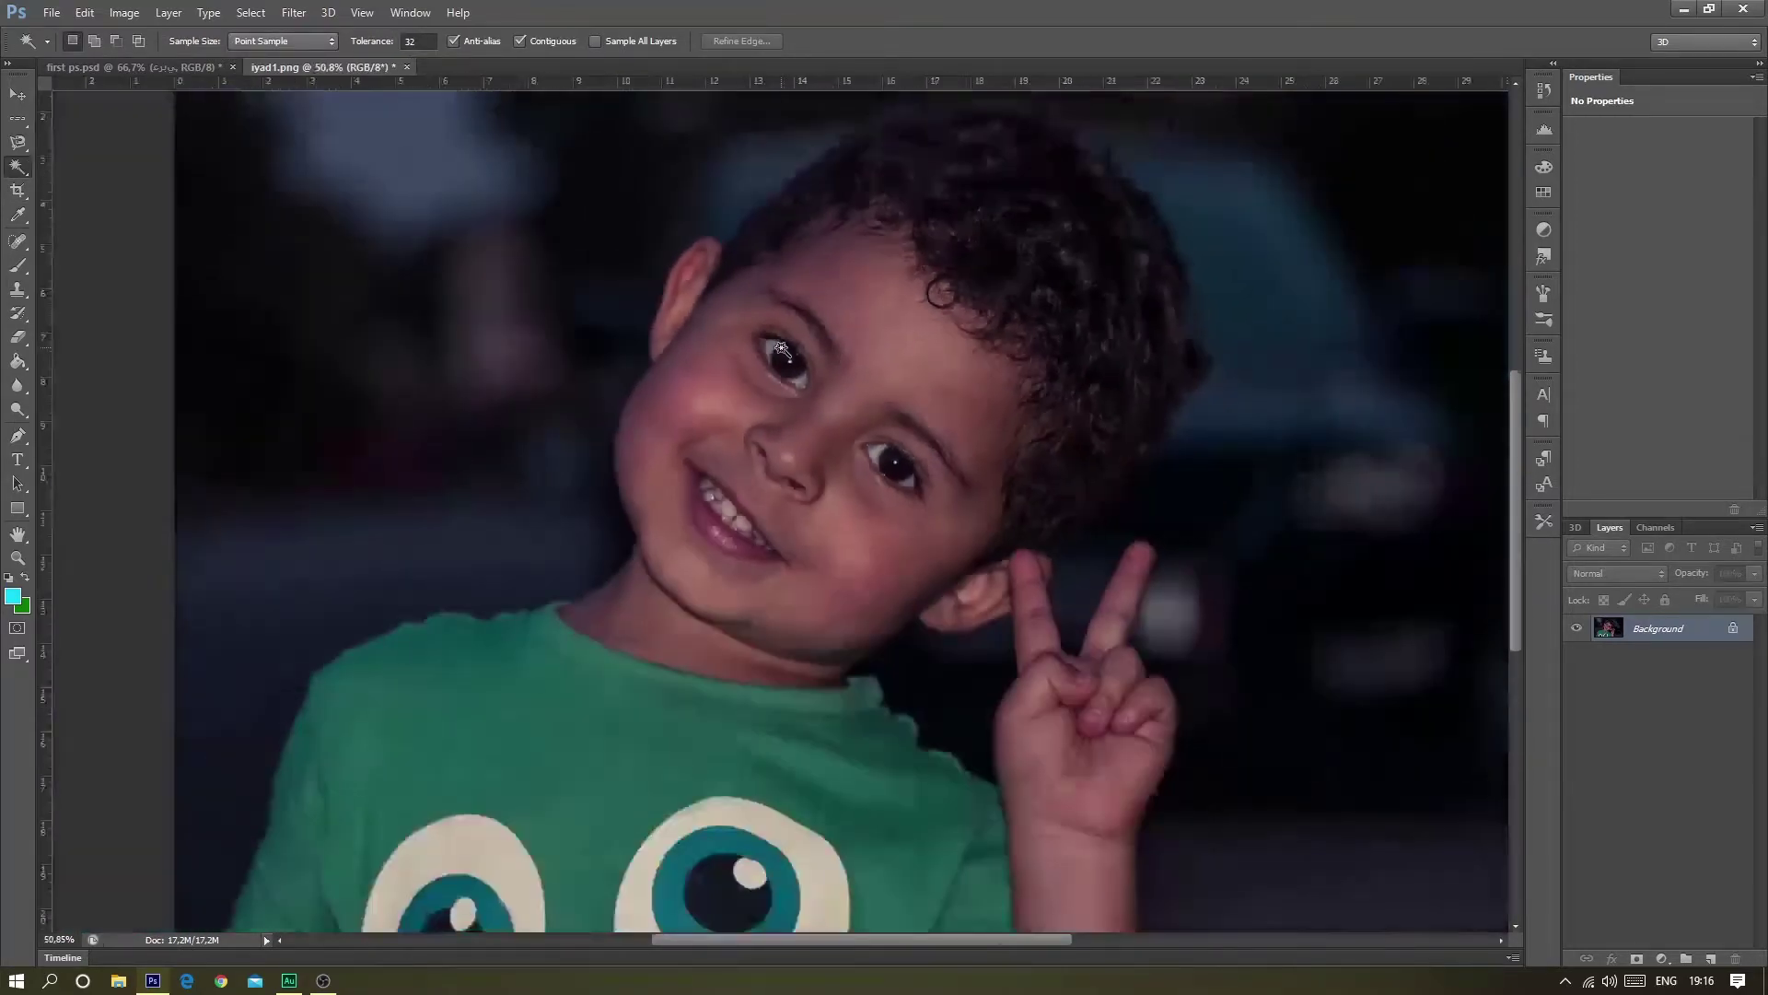
scroll(779, 317, up, 4)
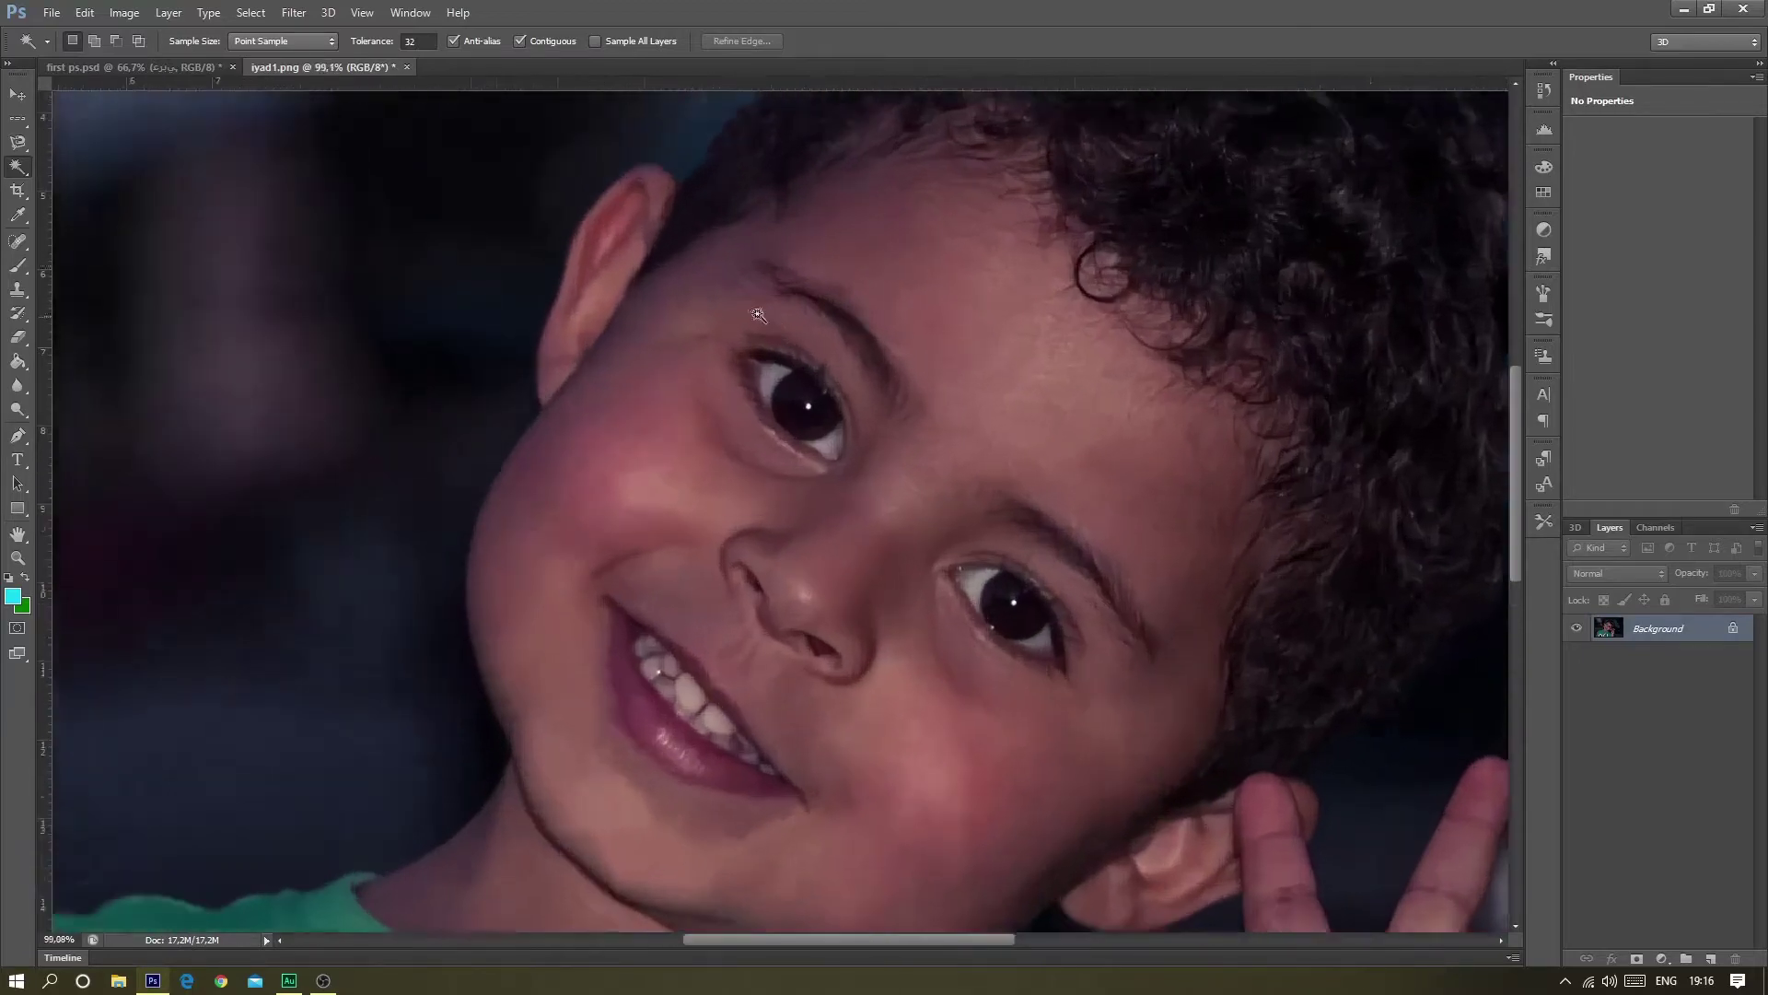
click(798, 400)
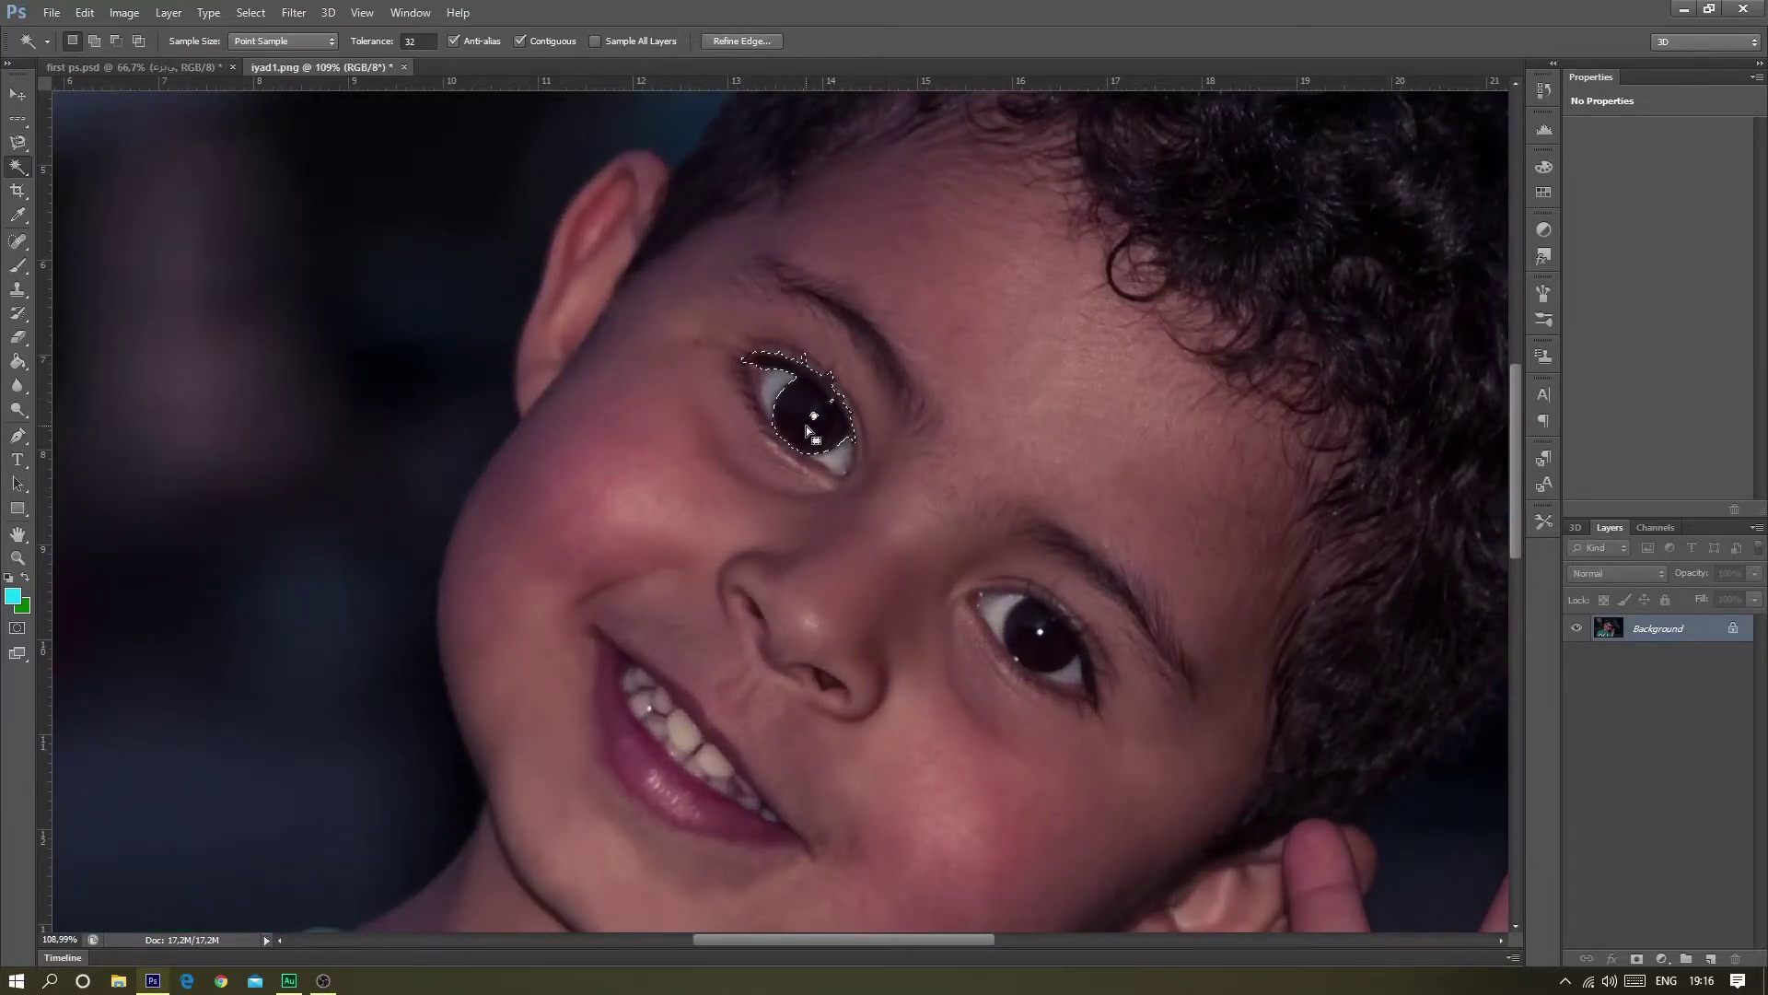
scroll(797, 400, up, 5)
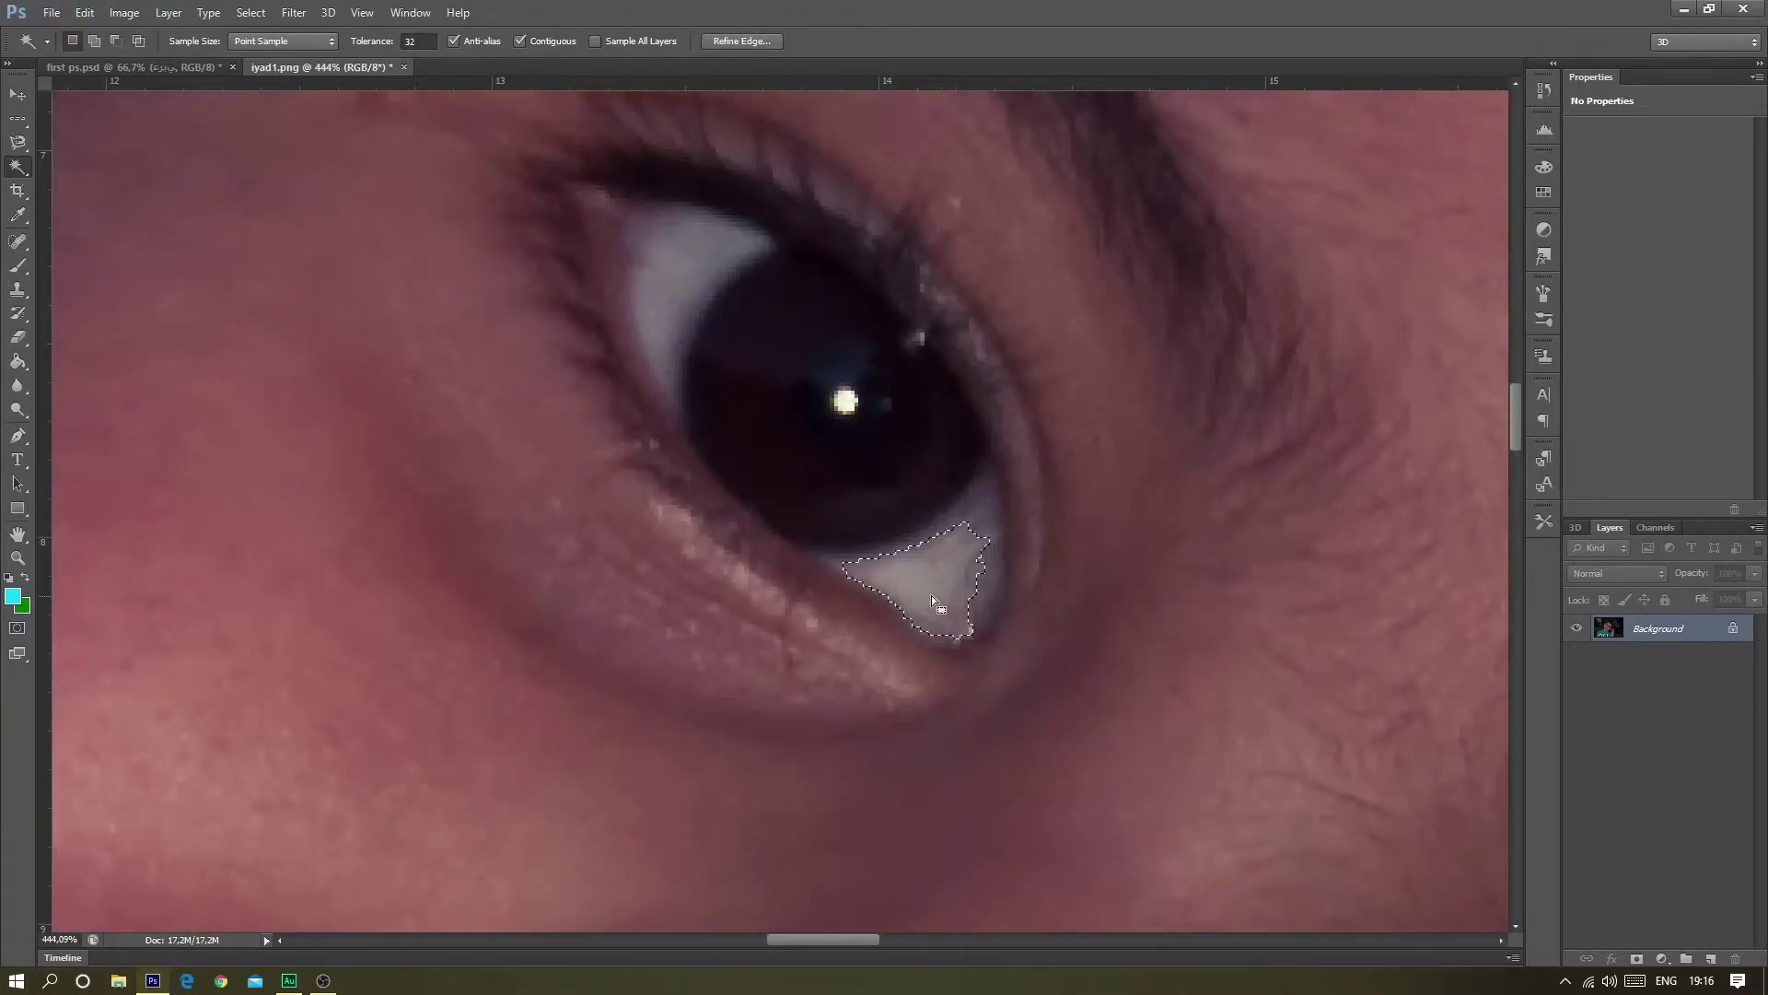
- Select the upper and lower eye whites, then add the face skin
click(691, 304)
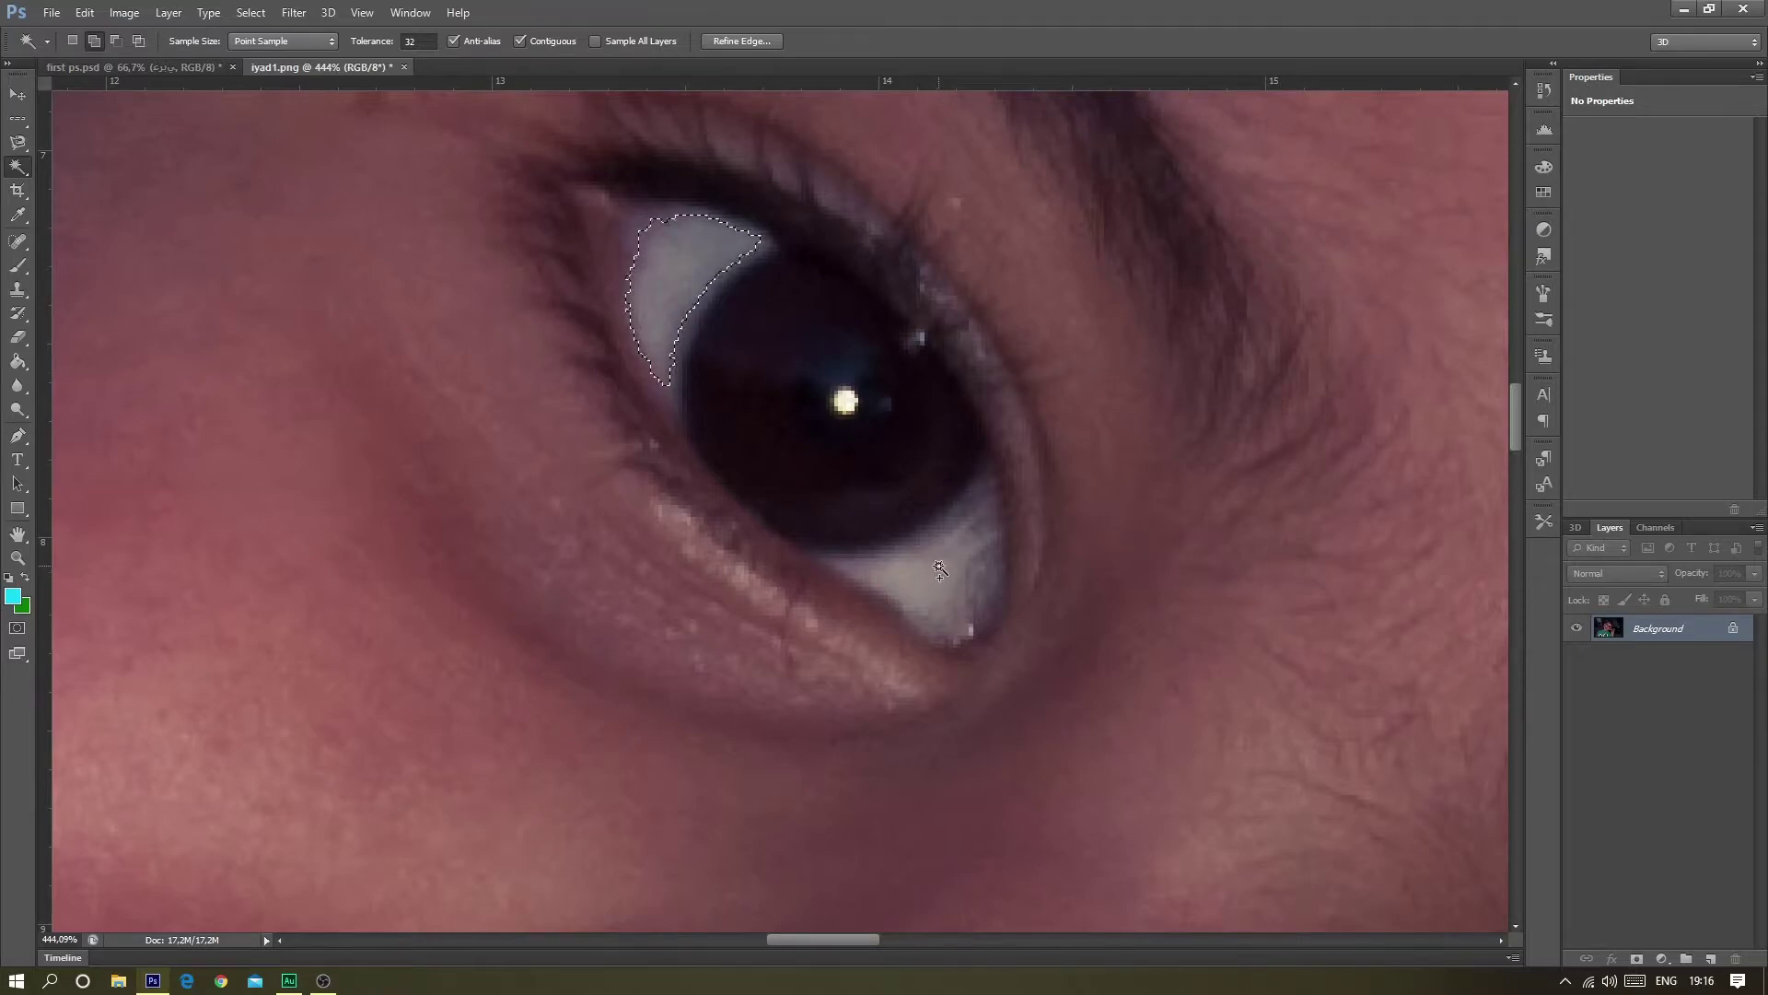
shift+click(935, 565)
alt+click(959, 571)
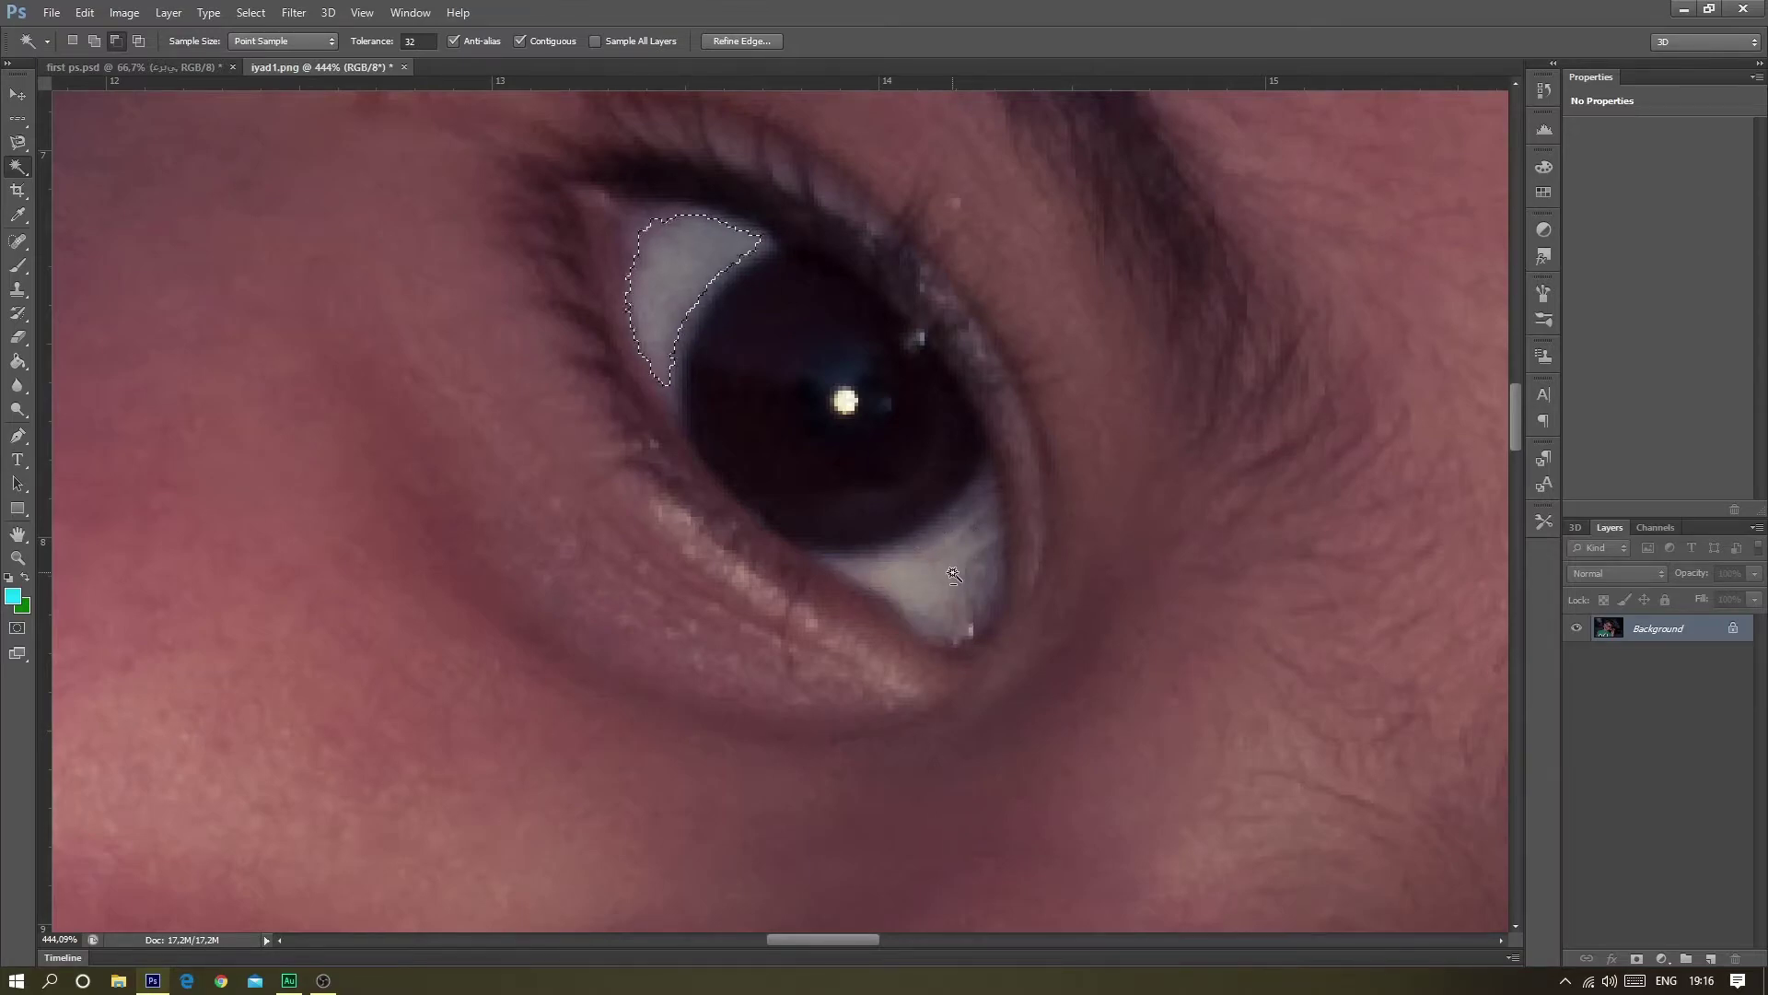
shift+click(949, 557)
scroll(829, 396, down, 3)
scroll(829, 396, down, 3)
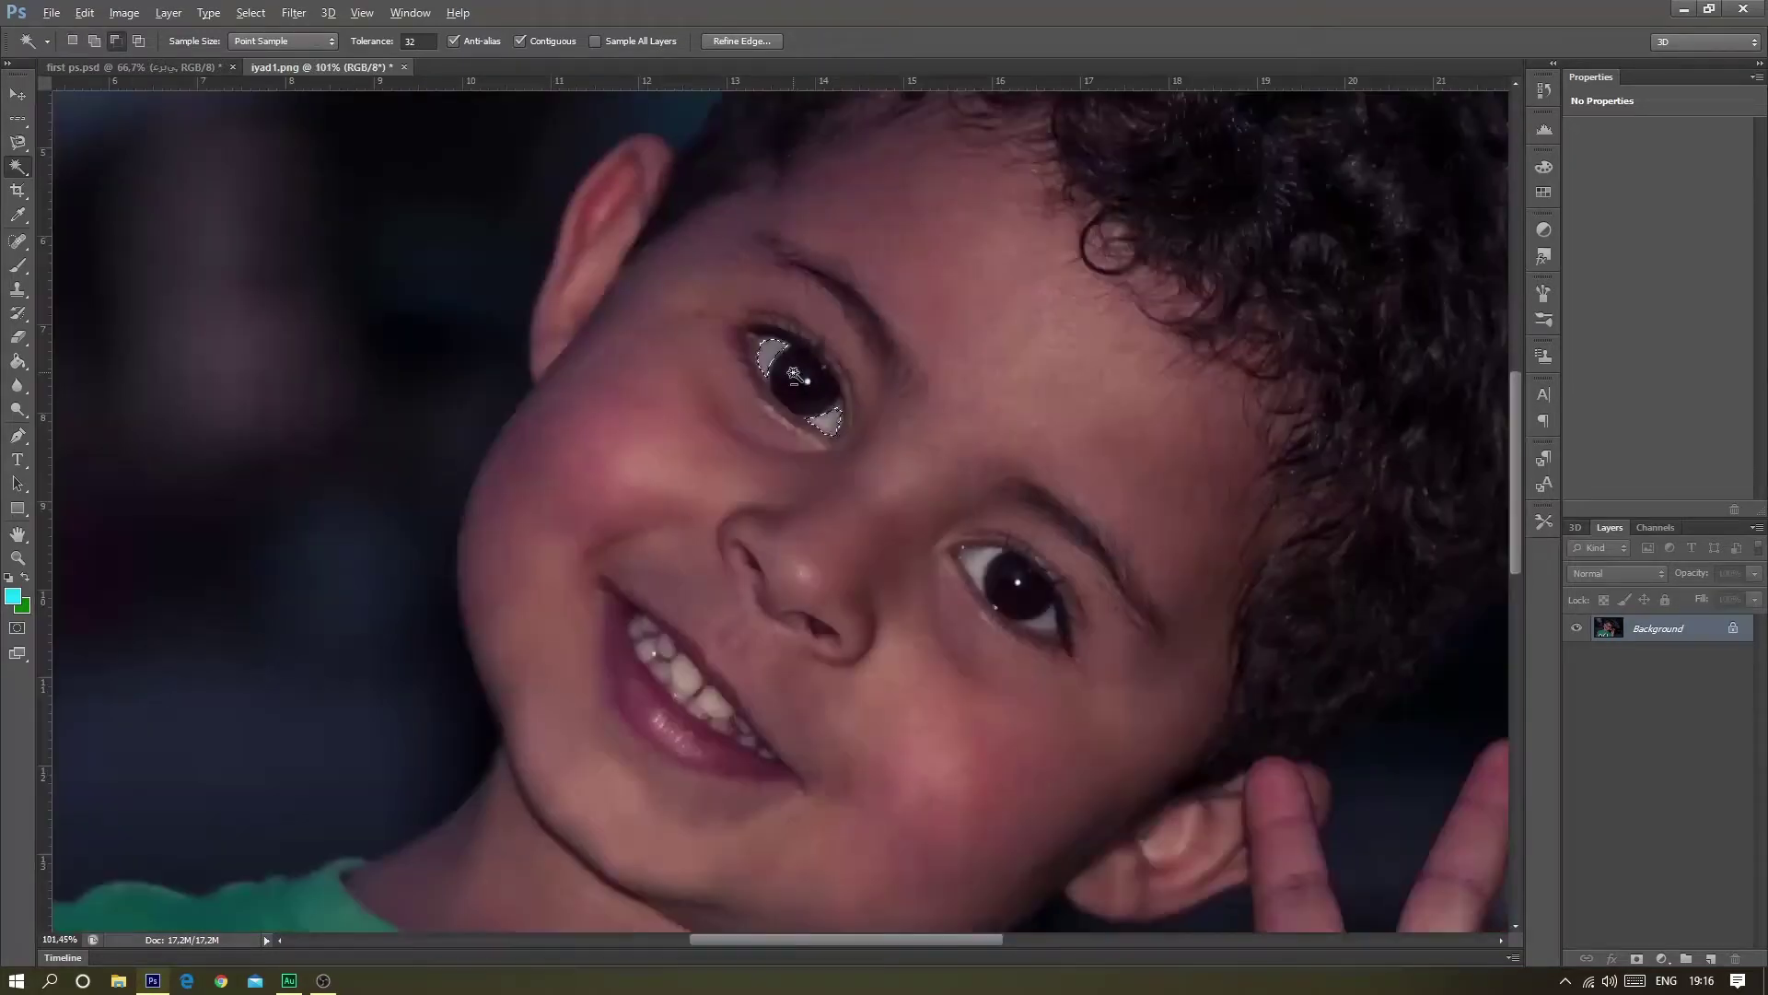
shift+click(952, 279)
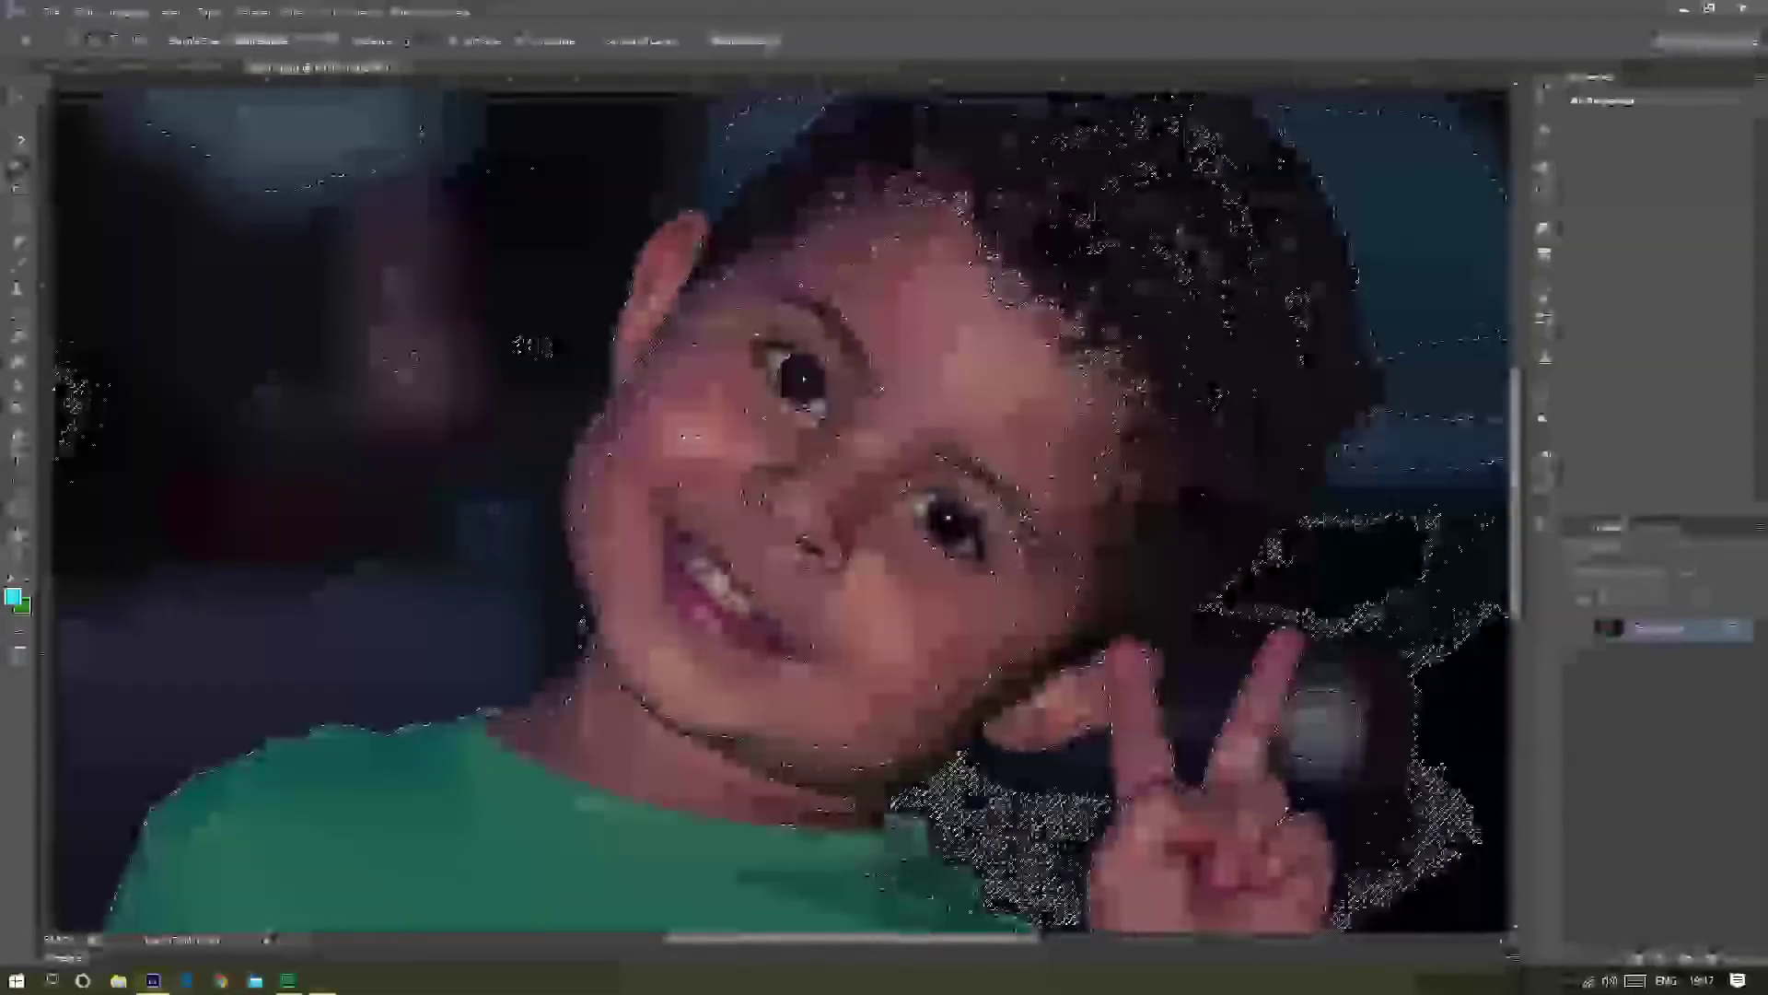
- Add the dark hair and background with the Magic Wand, then zoom out to the whole photo
shift+click(1059, 442)
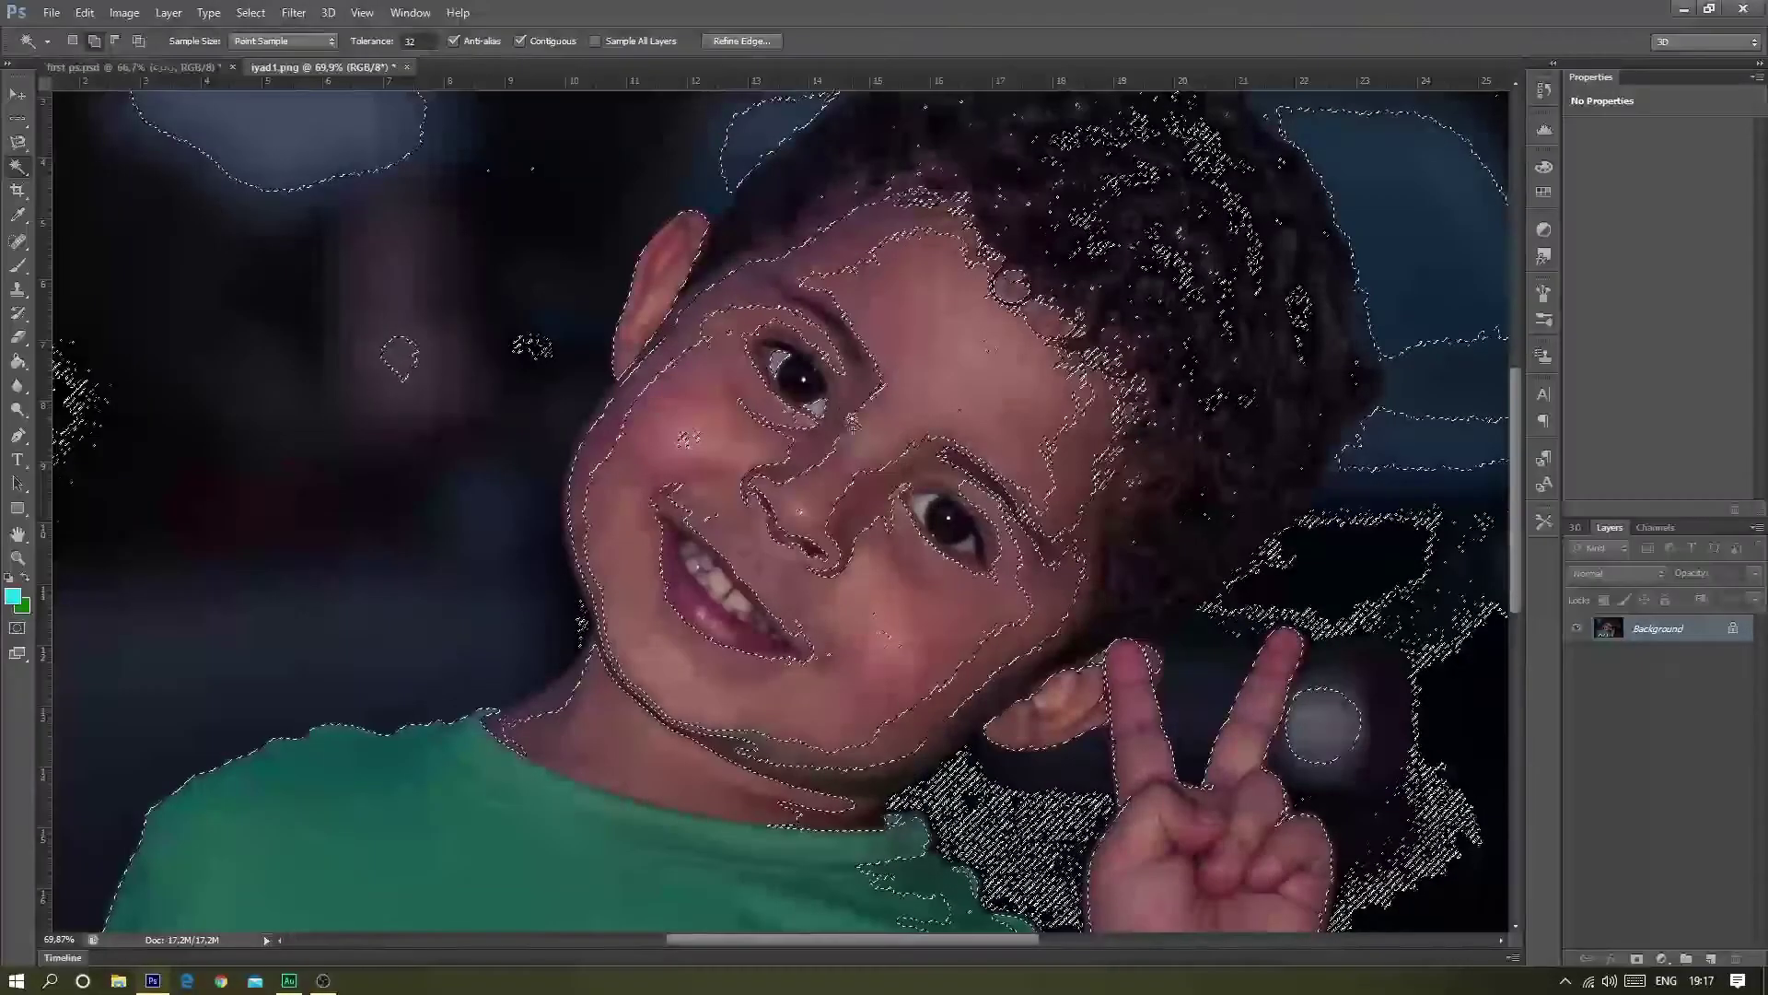
scroll(829, 516, up, 3)
scroll(829, 516, up, 3)
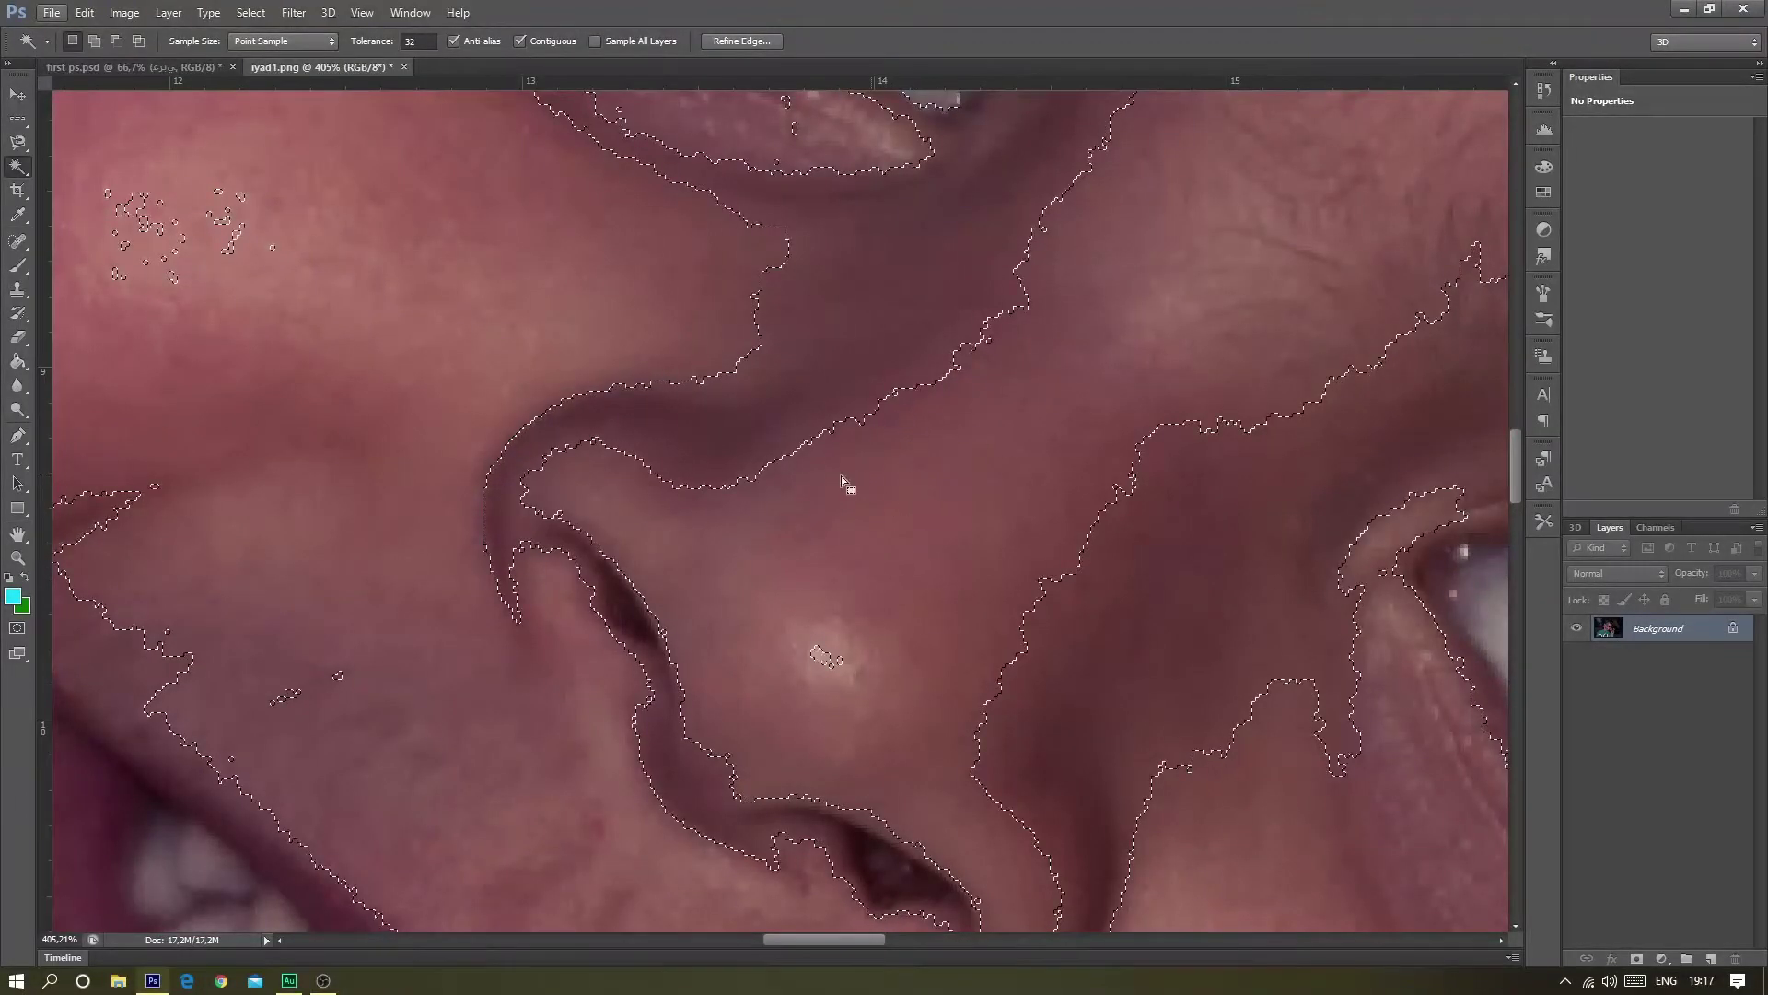
scroll(689, 428, down, 2)
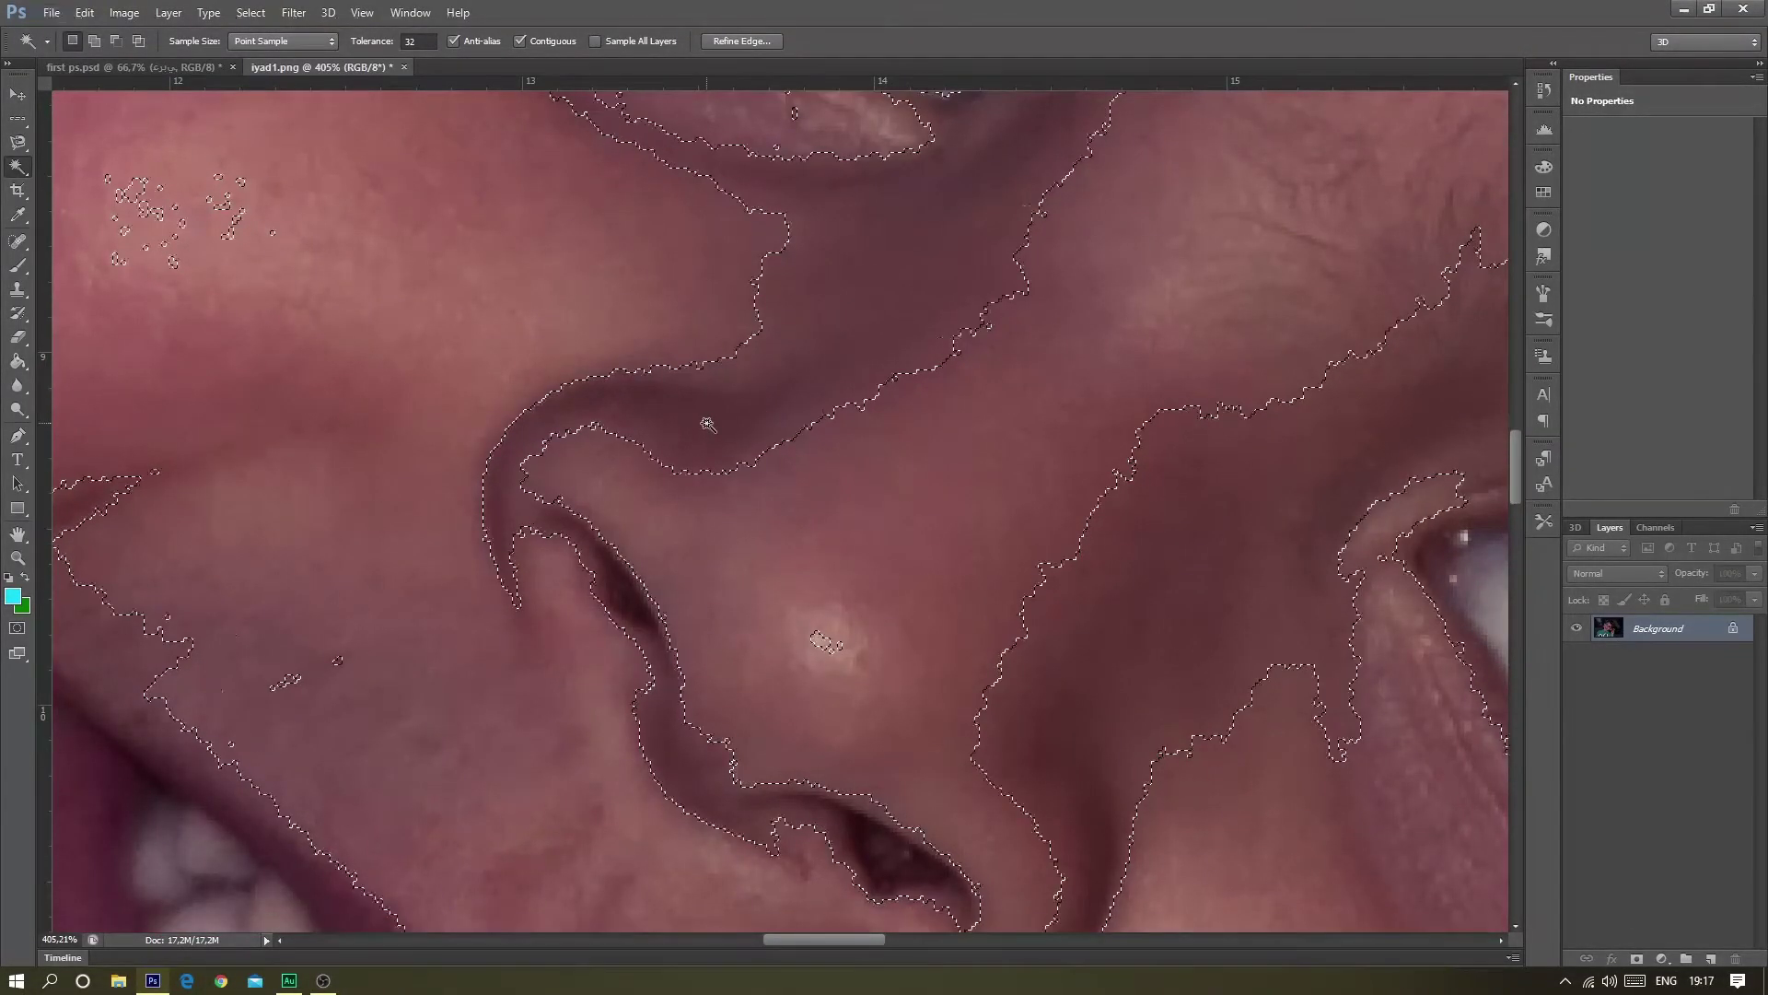
scroll(689, 428, down, 2)
scroll(688, 428, down, 1)
scroll(836, 324, down, 1)
scroll(836, 324, down, 1)
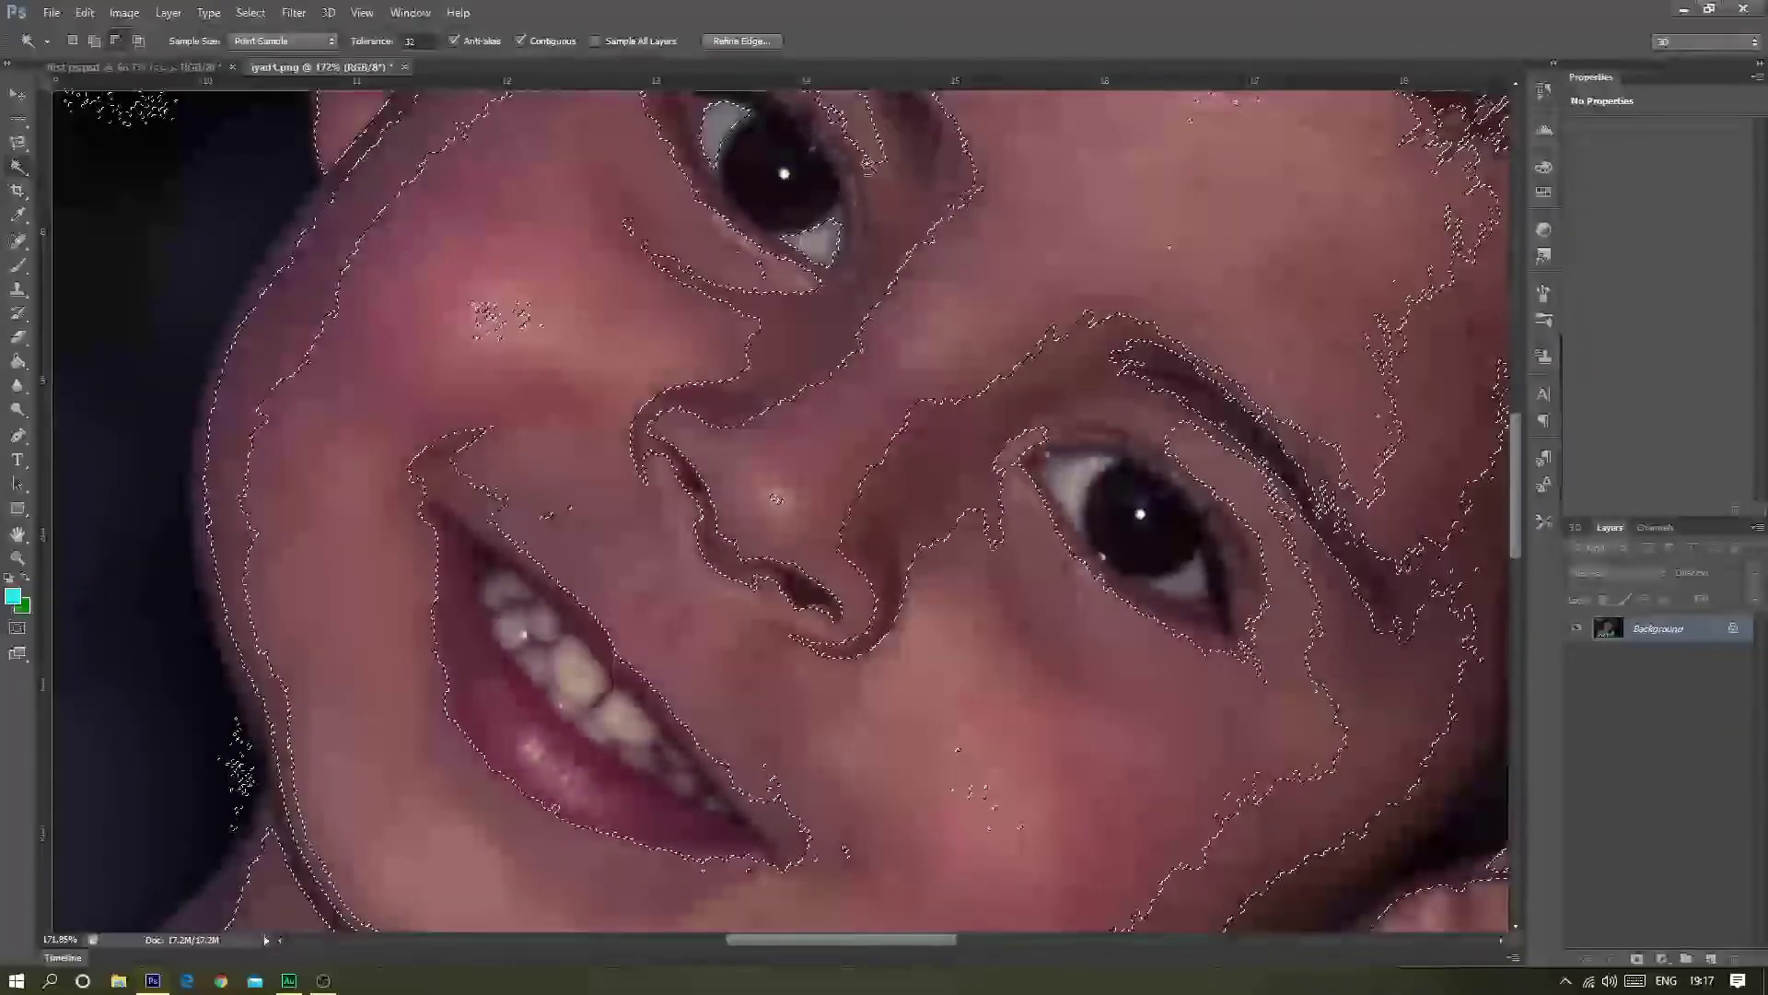
scroll(836, 324, down, 1)
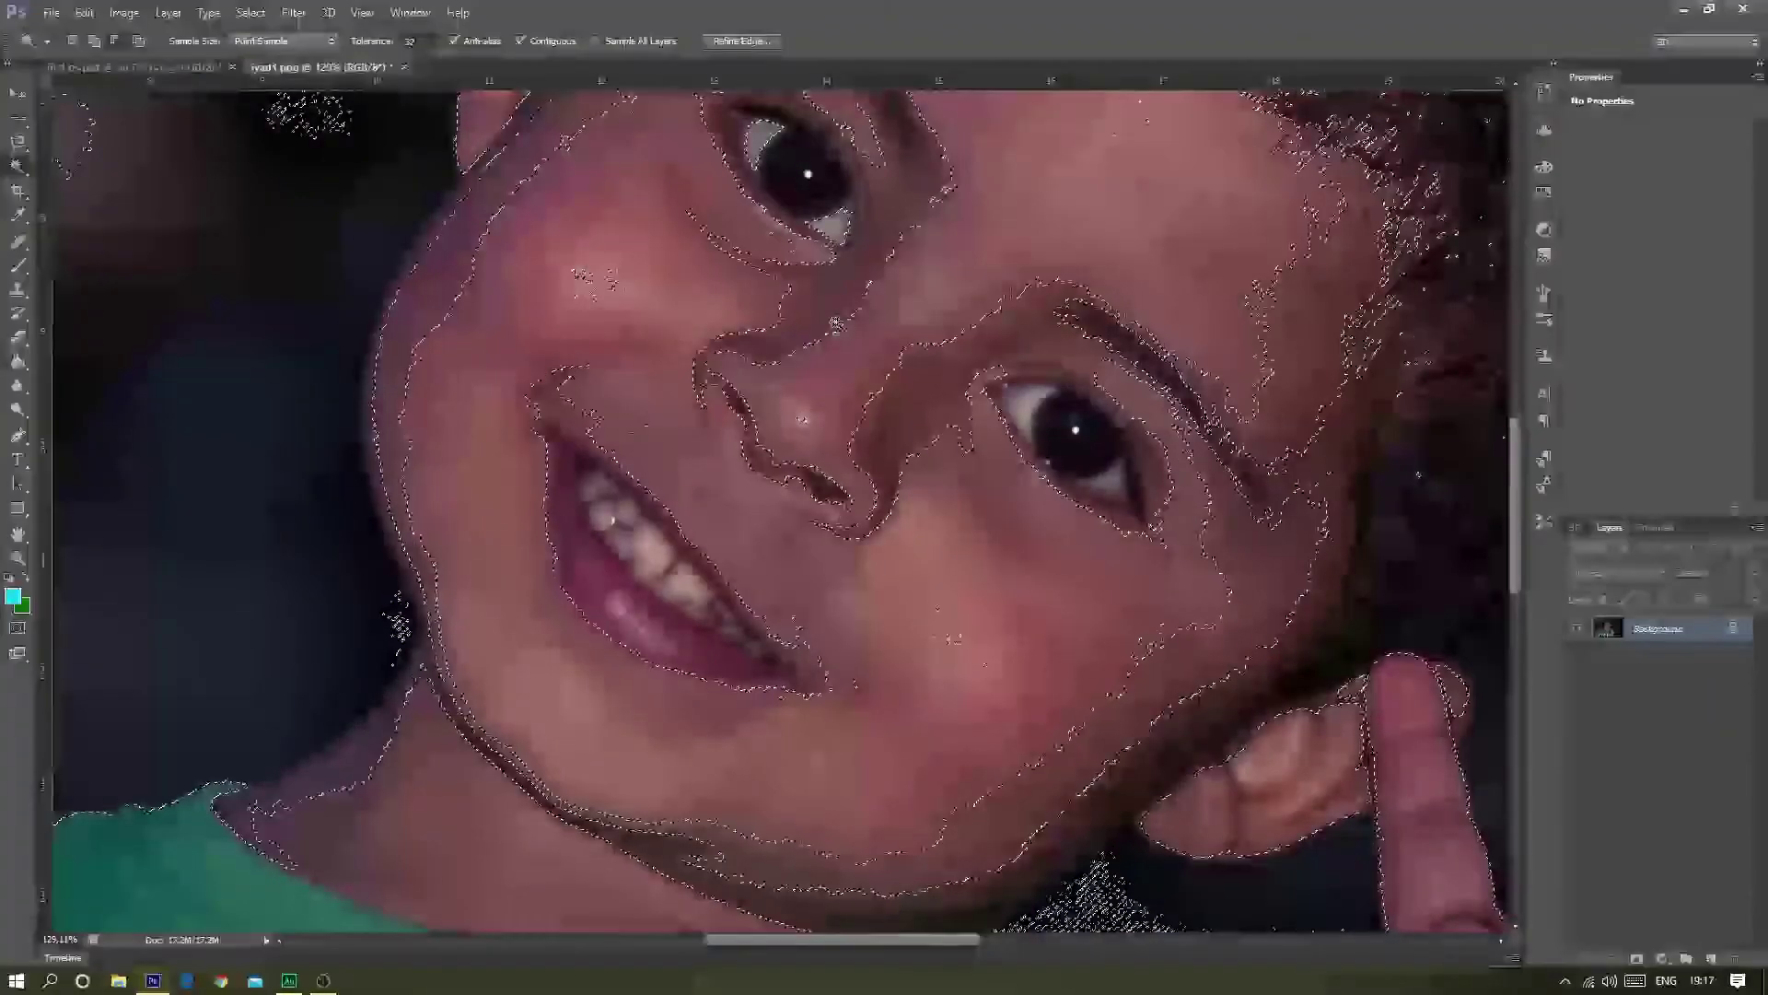
scroll(794, 115, down, 1)
scroll(794, 116, down, 1)
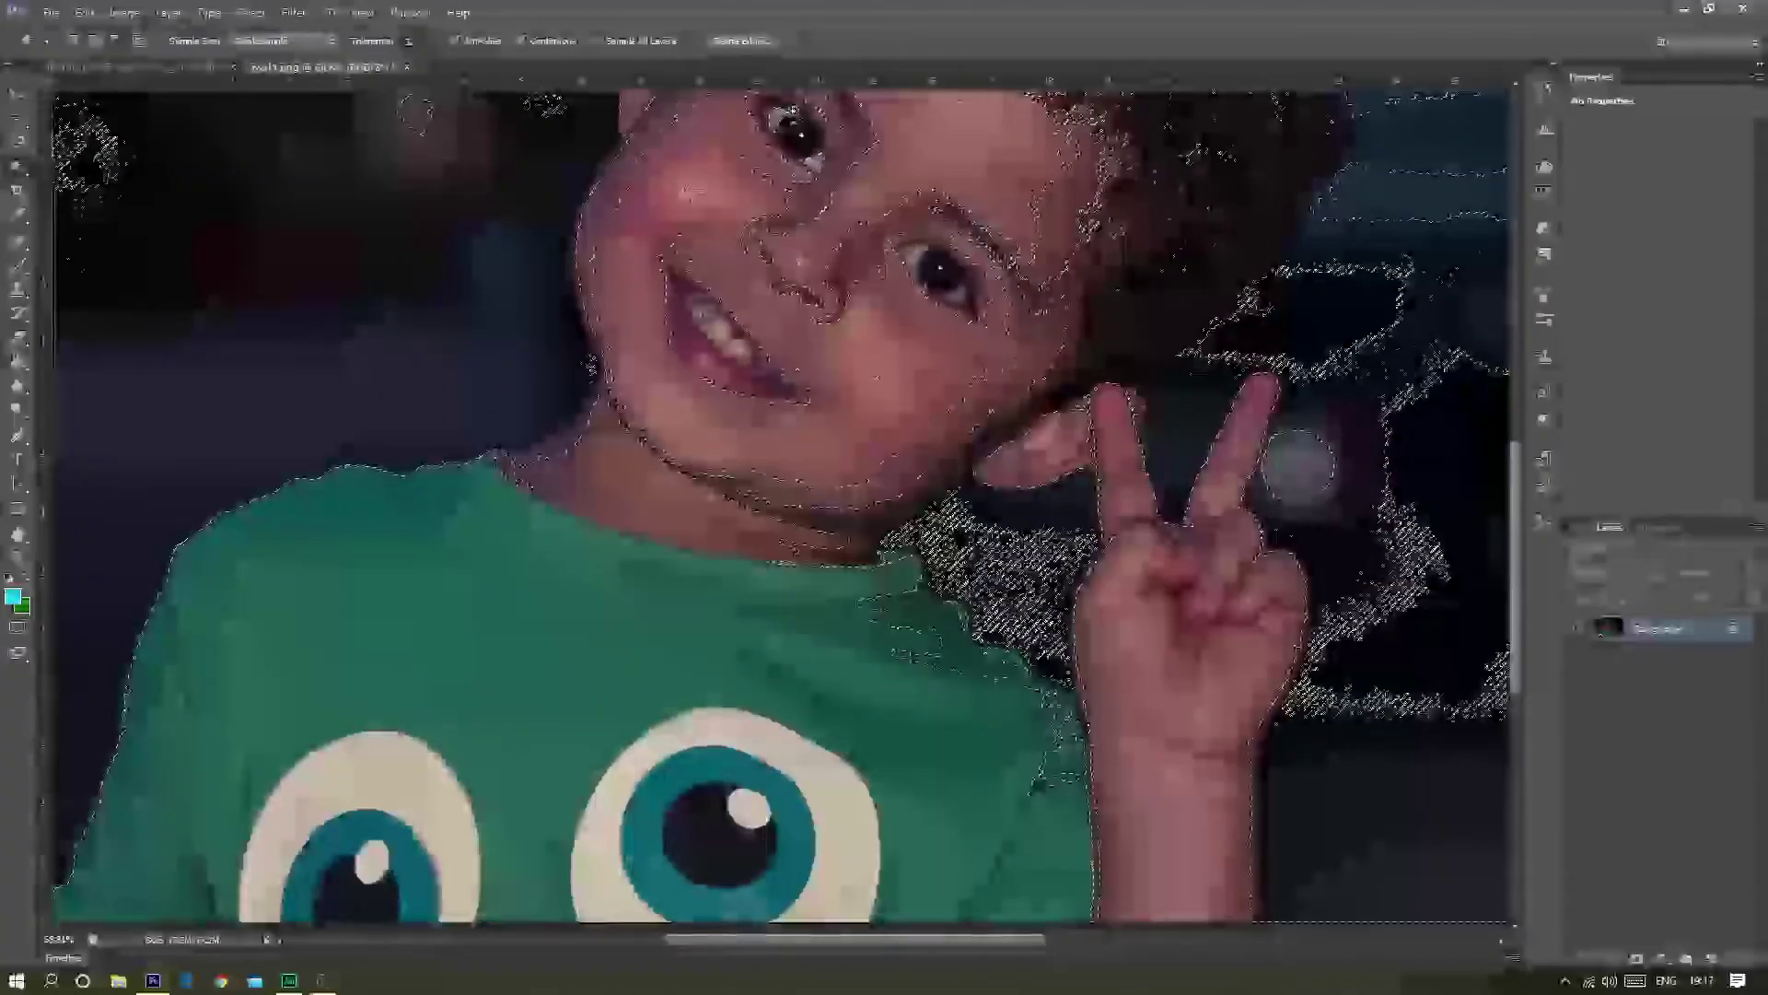
scroll(794, 116, down, 1)
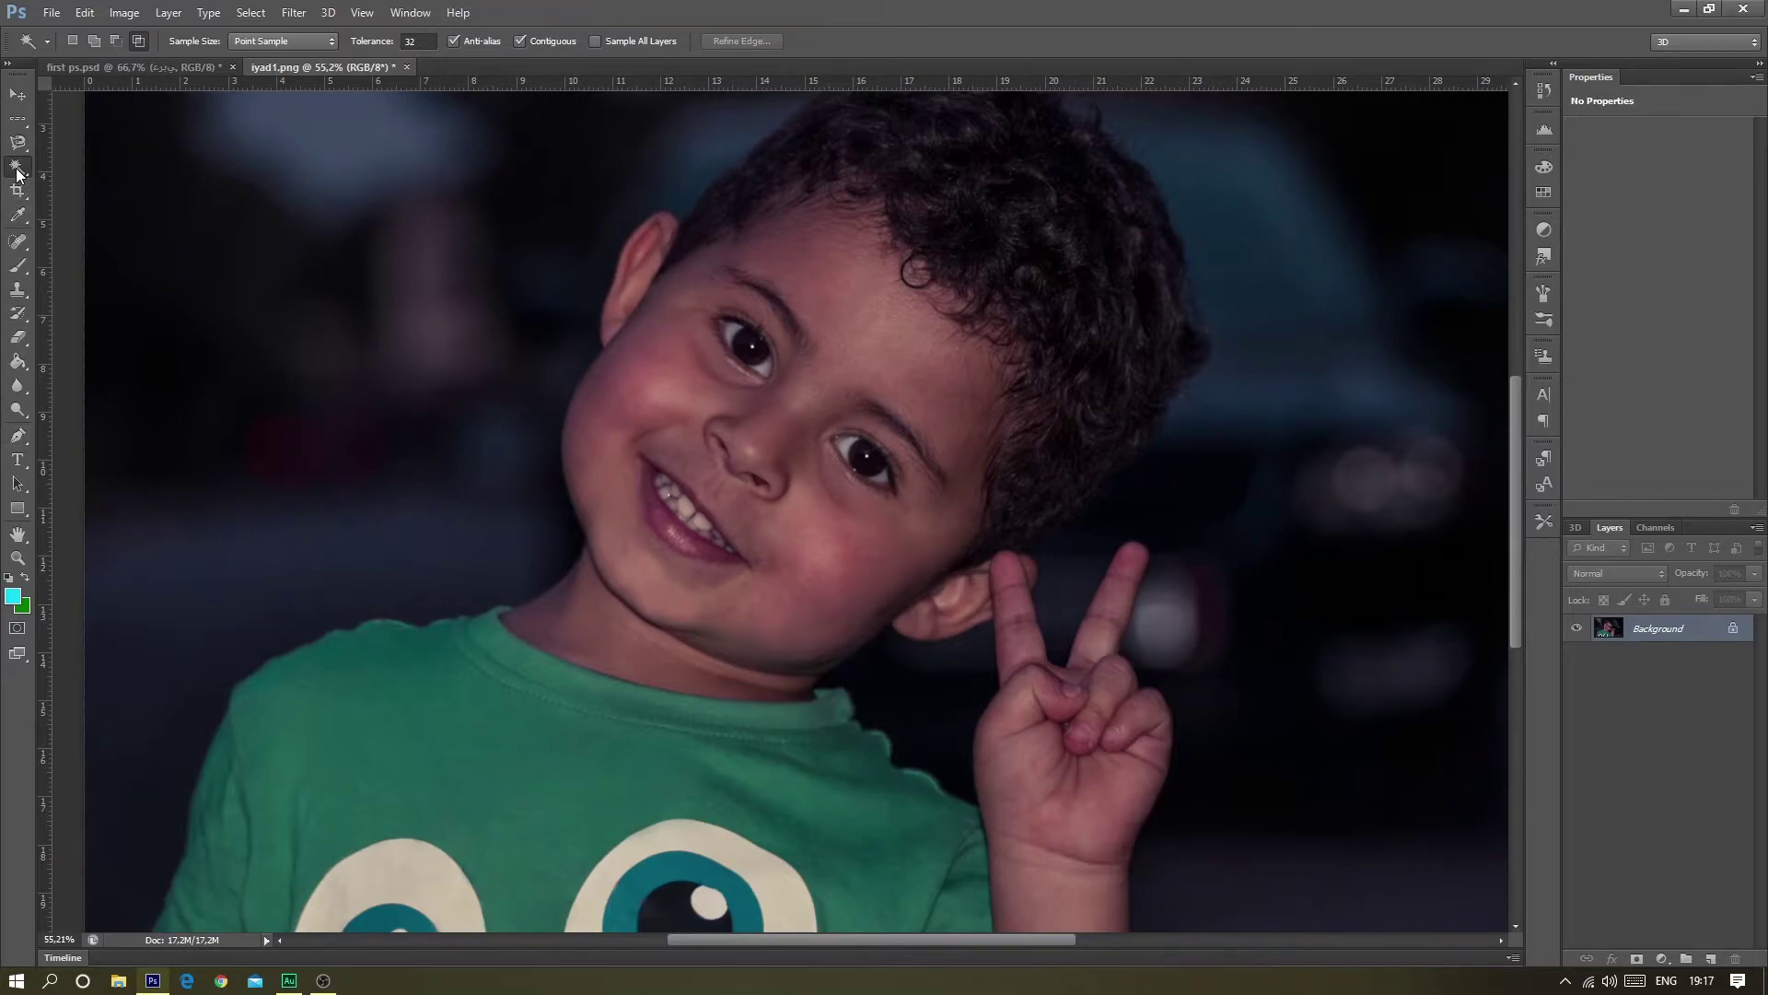
- Choose the standard Pen Tool and zoom in on the shirt's lower-left corner
click(22, 243)
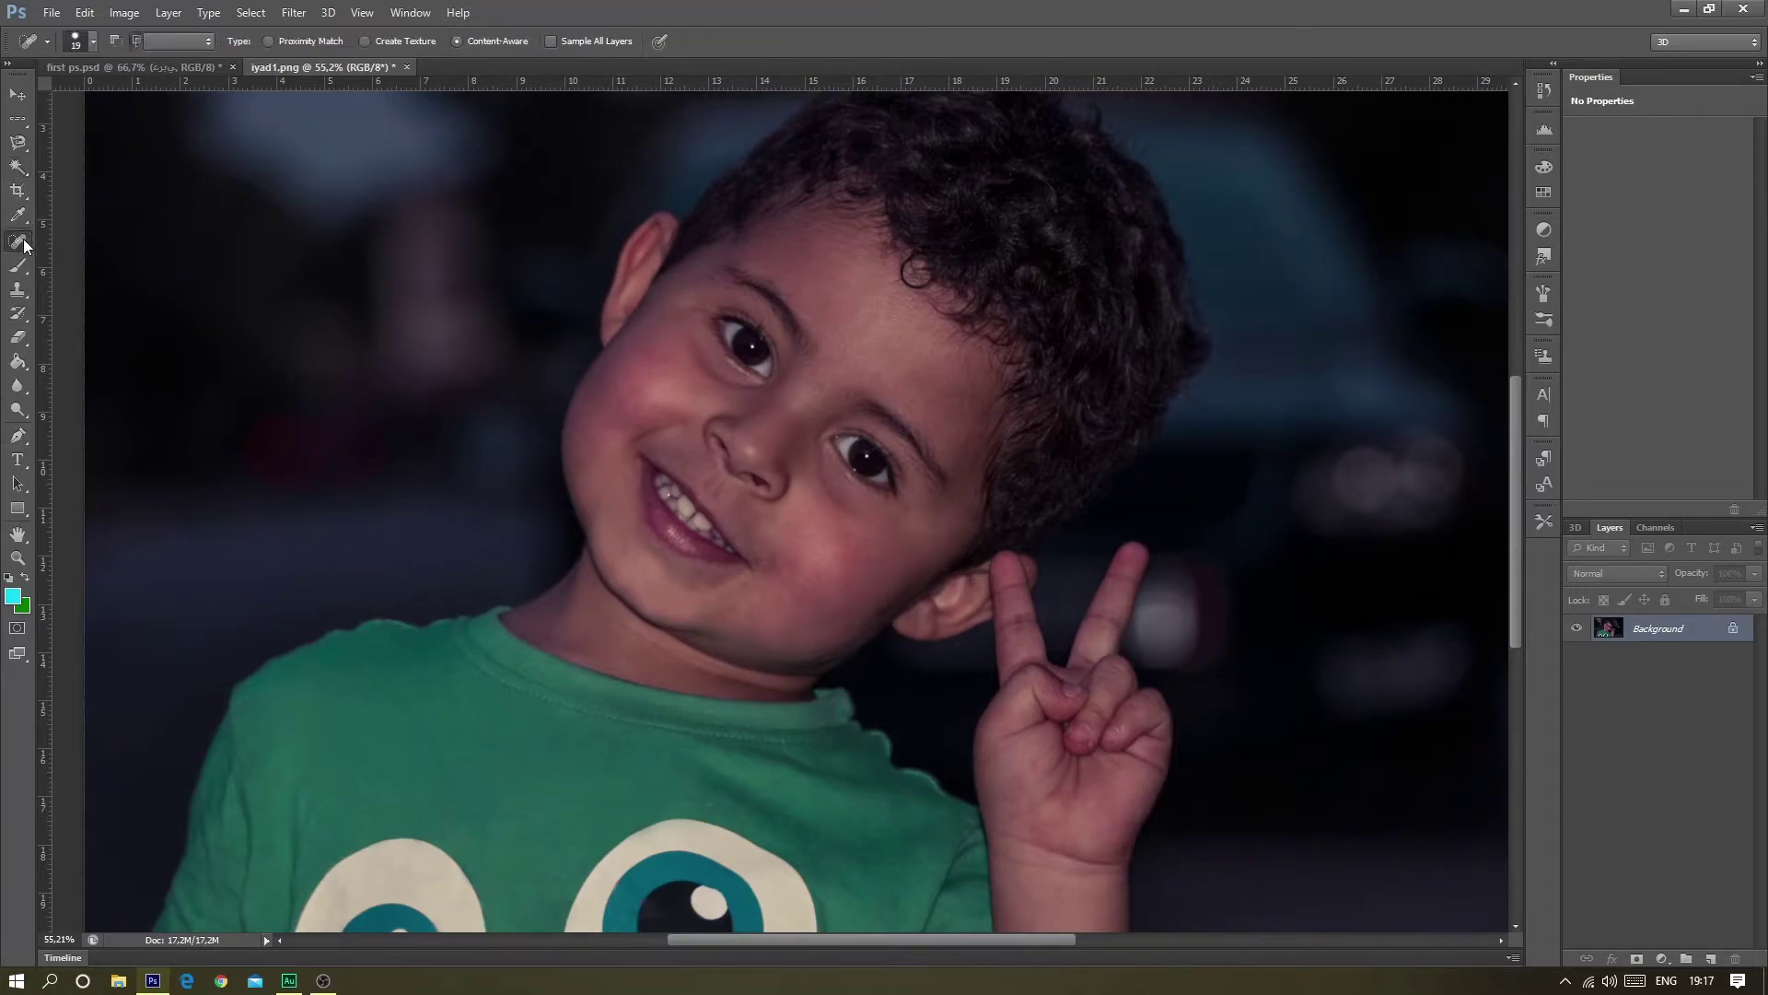
click(20, 437)
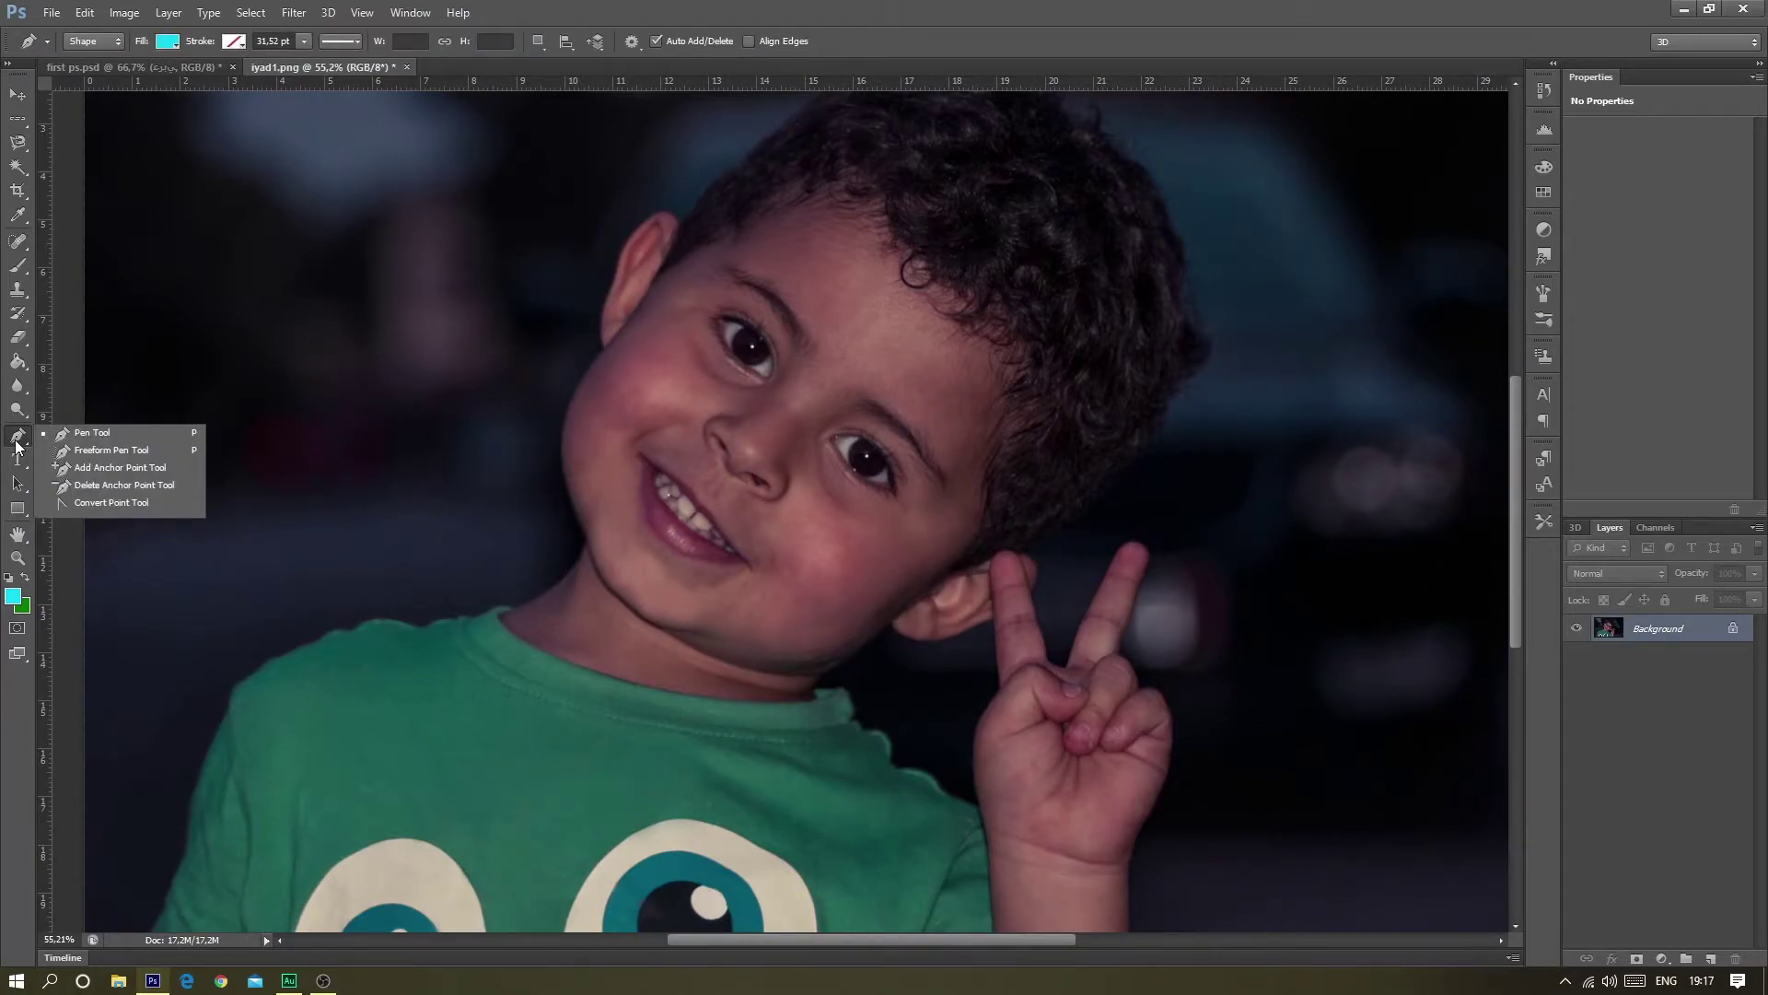
click(17, 445)
scroll(154, 509, down, 3)
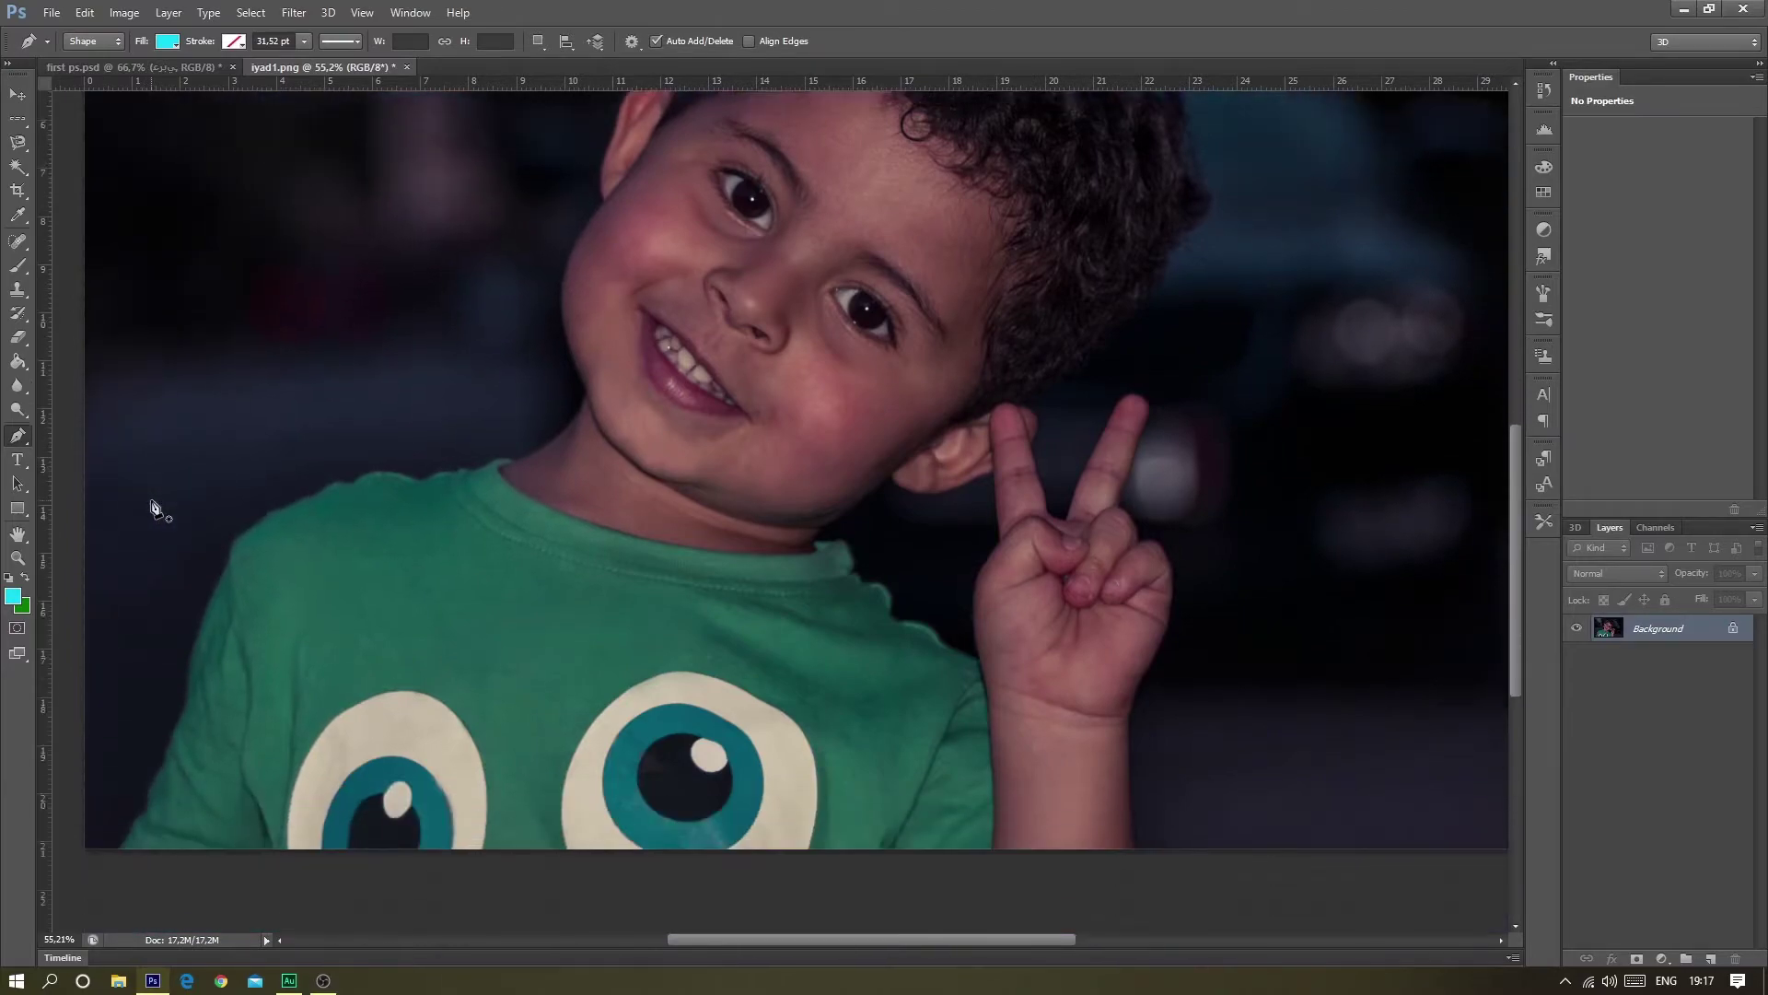
key(alt)
right_click(22, 443)
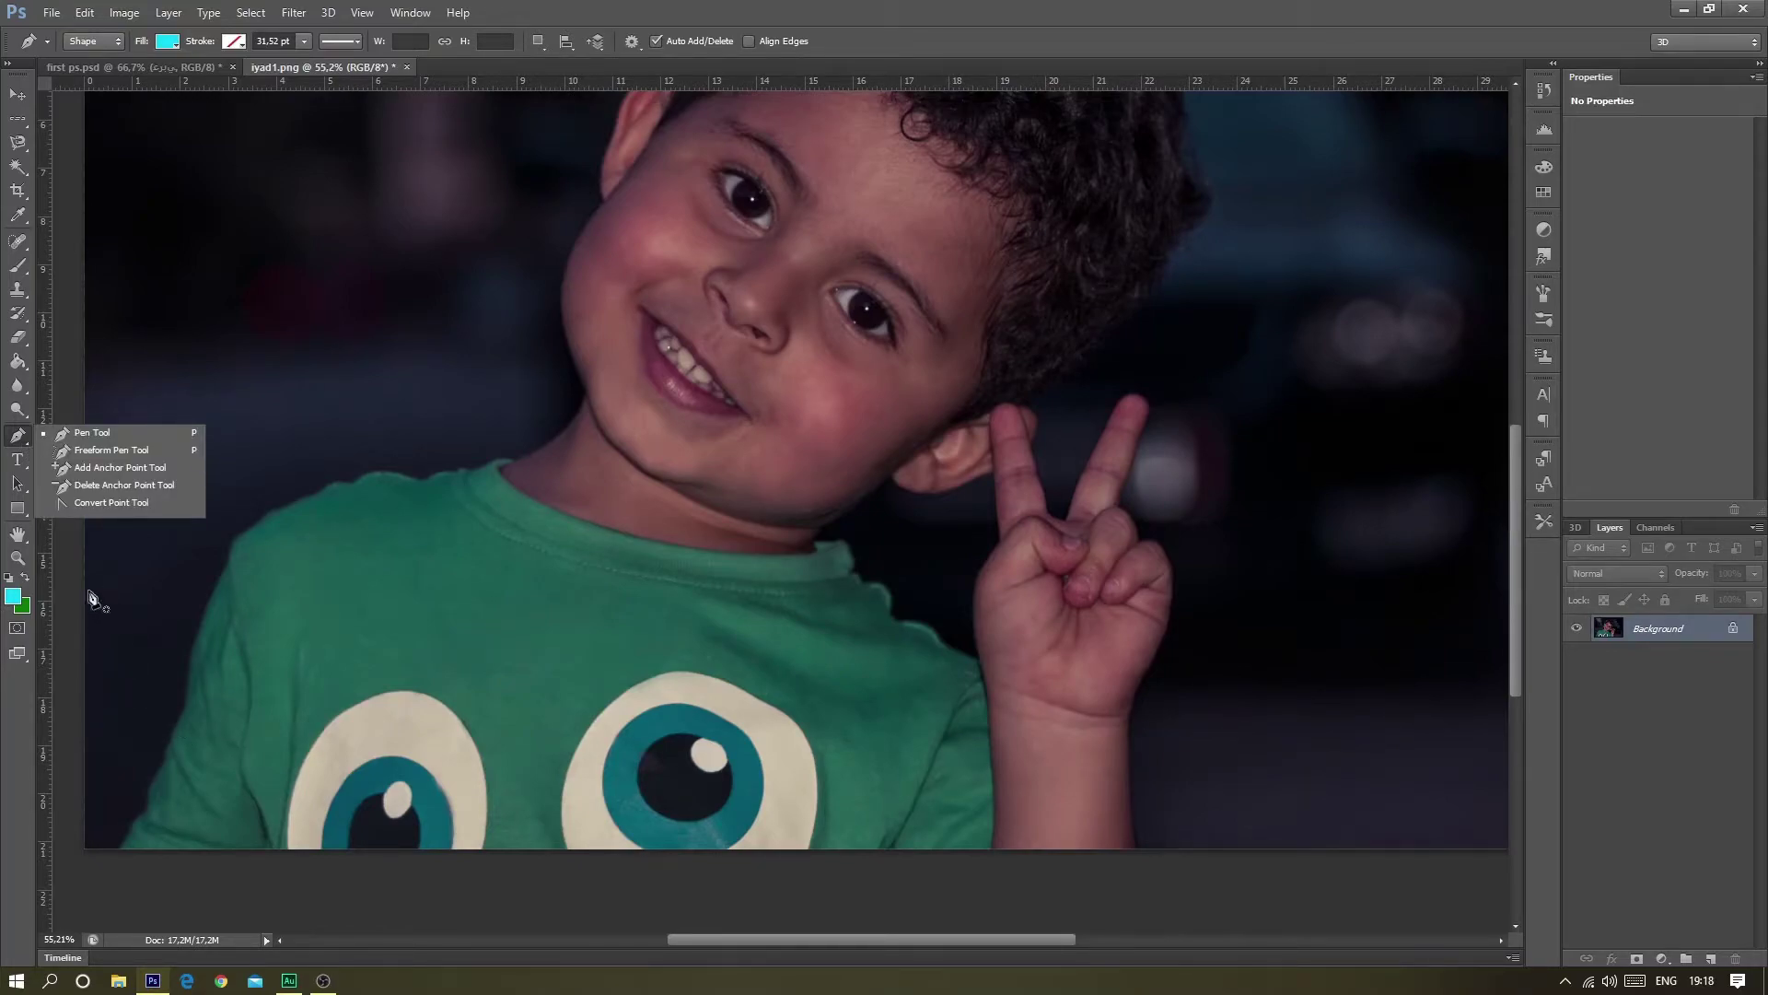
scroll(126, 715, up, 2)
scroll(126, 715, up, 5)
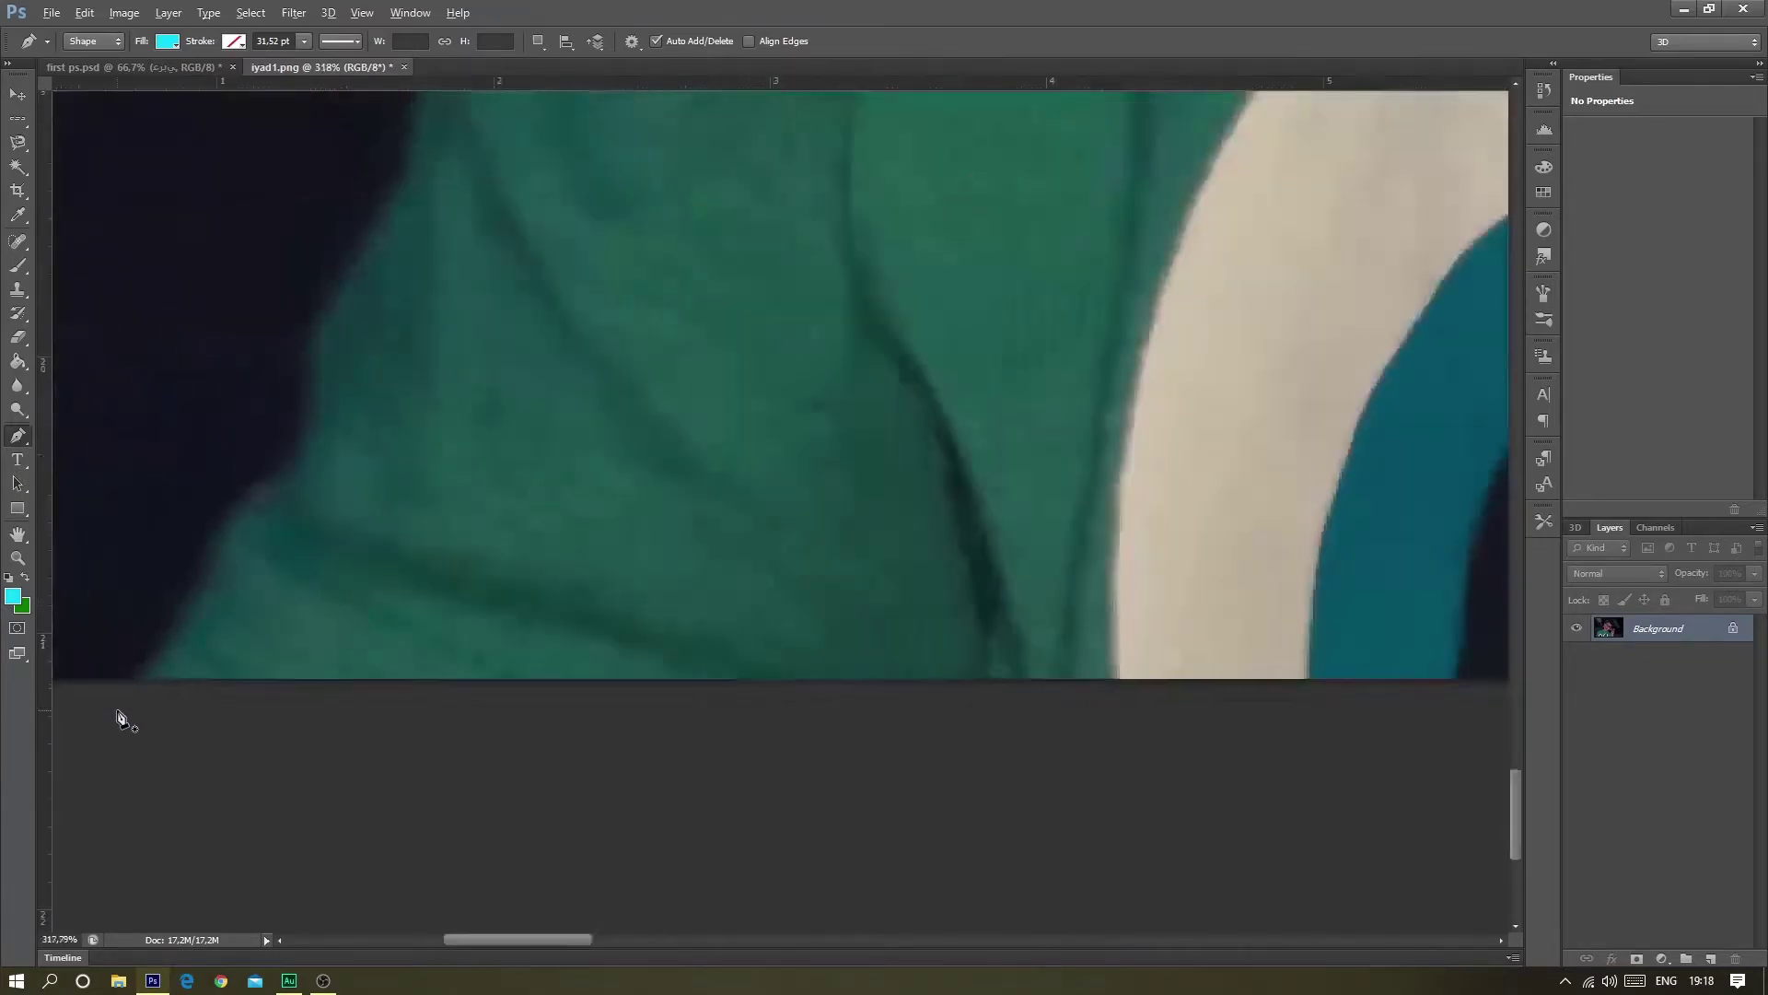
scroll(129, 672, up, 4)
scroll(158, 737, down, 4)
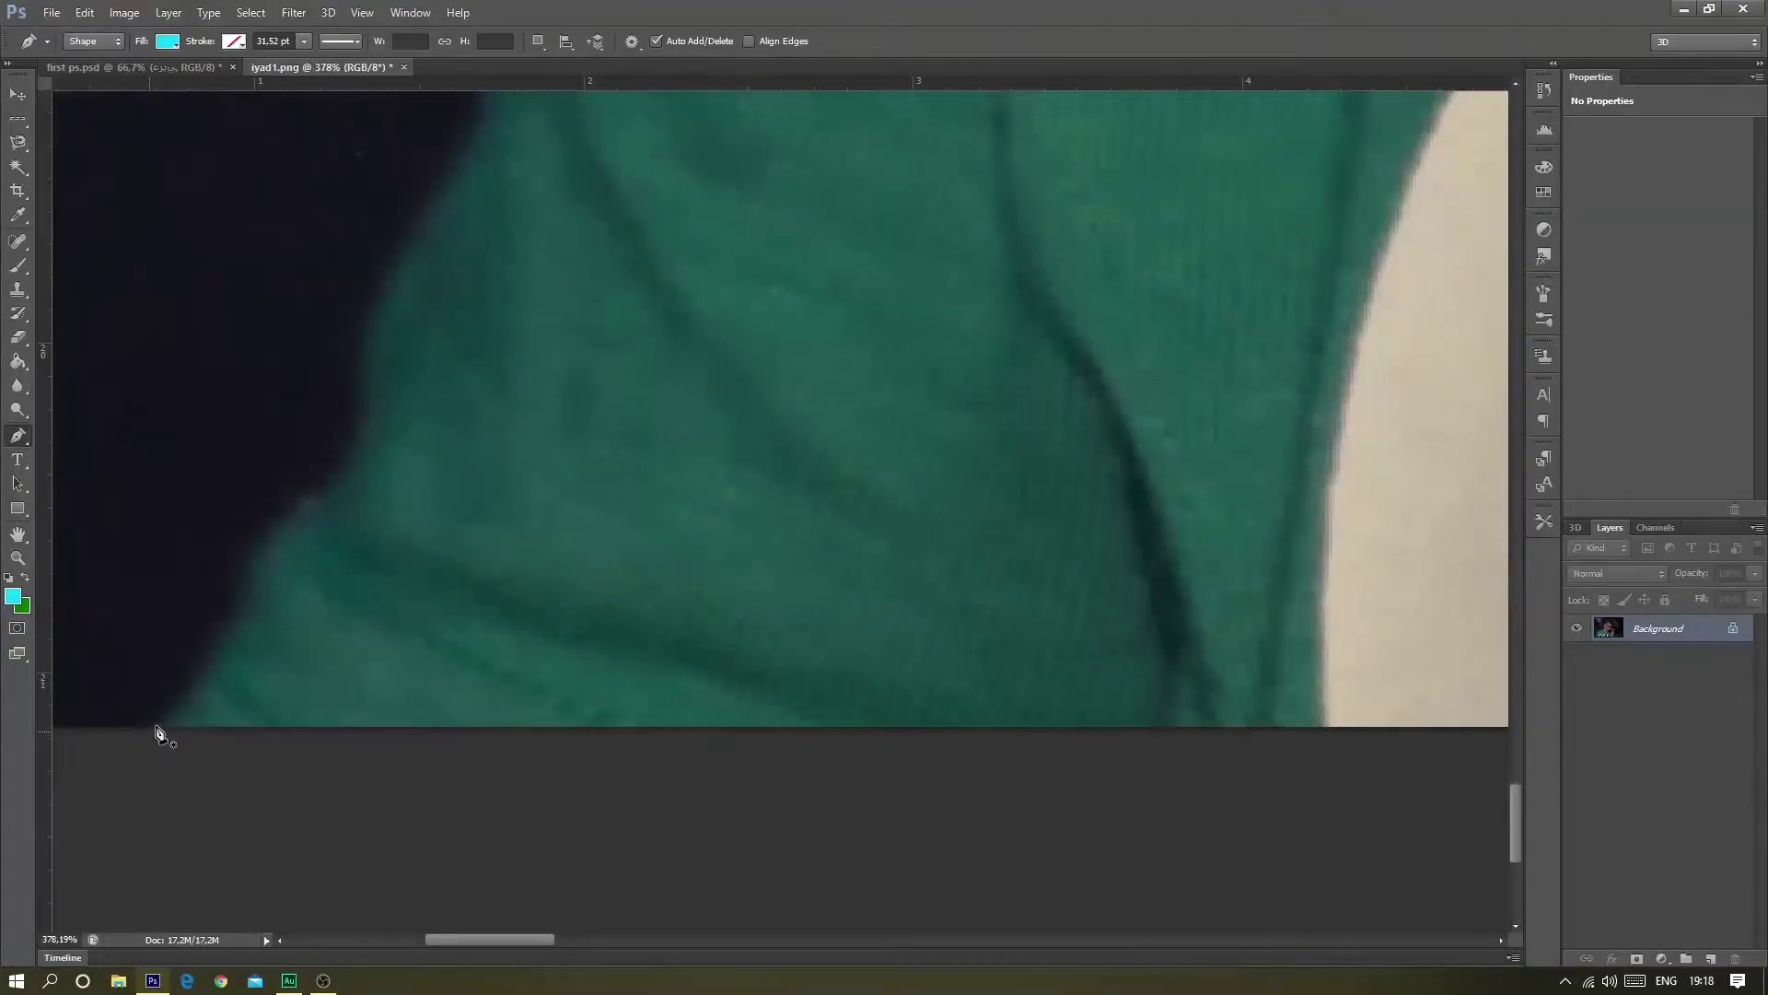
- Trace a cyan Shape-mode outline up the shirt's left edge, then delete it
click(148, 730)
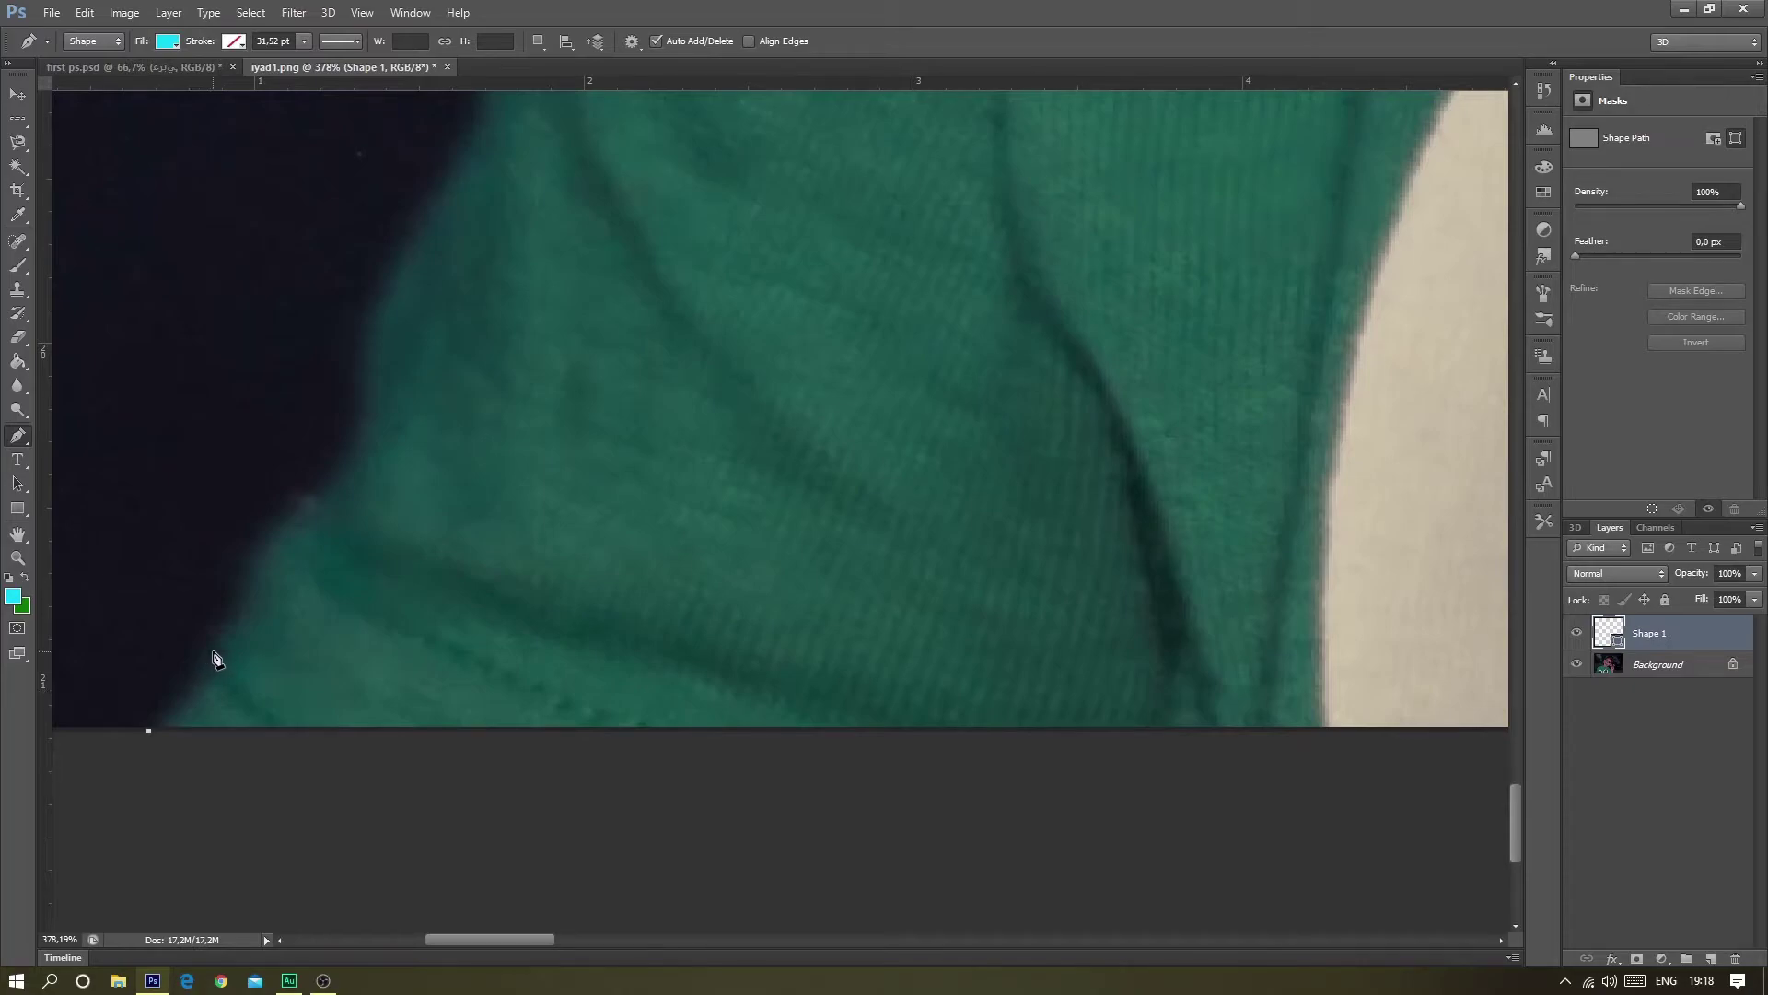
drag(210, 651, 238, 605)
drag(232, 612, 115, 619)
mouse_move(115, 619)
mouse_down()
mouse_move(173, 629)
mouse_move(235, 600)
mouse_up()
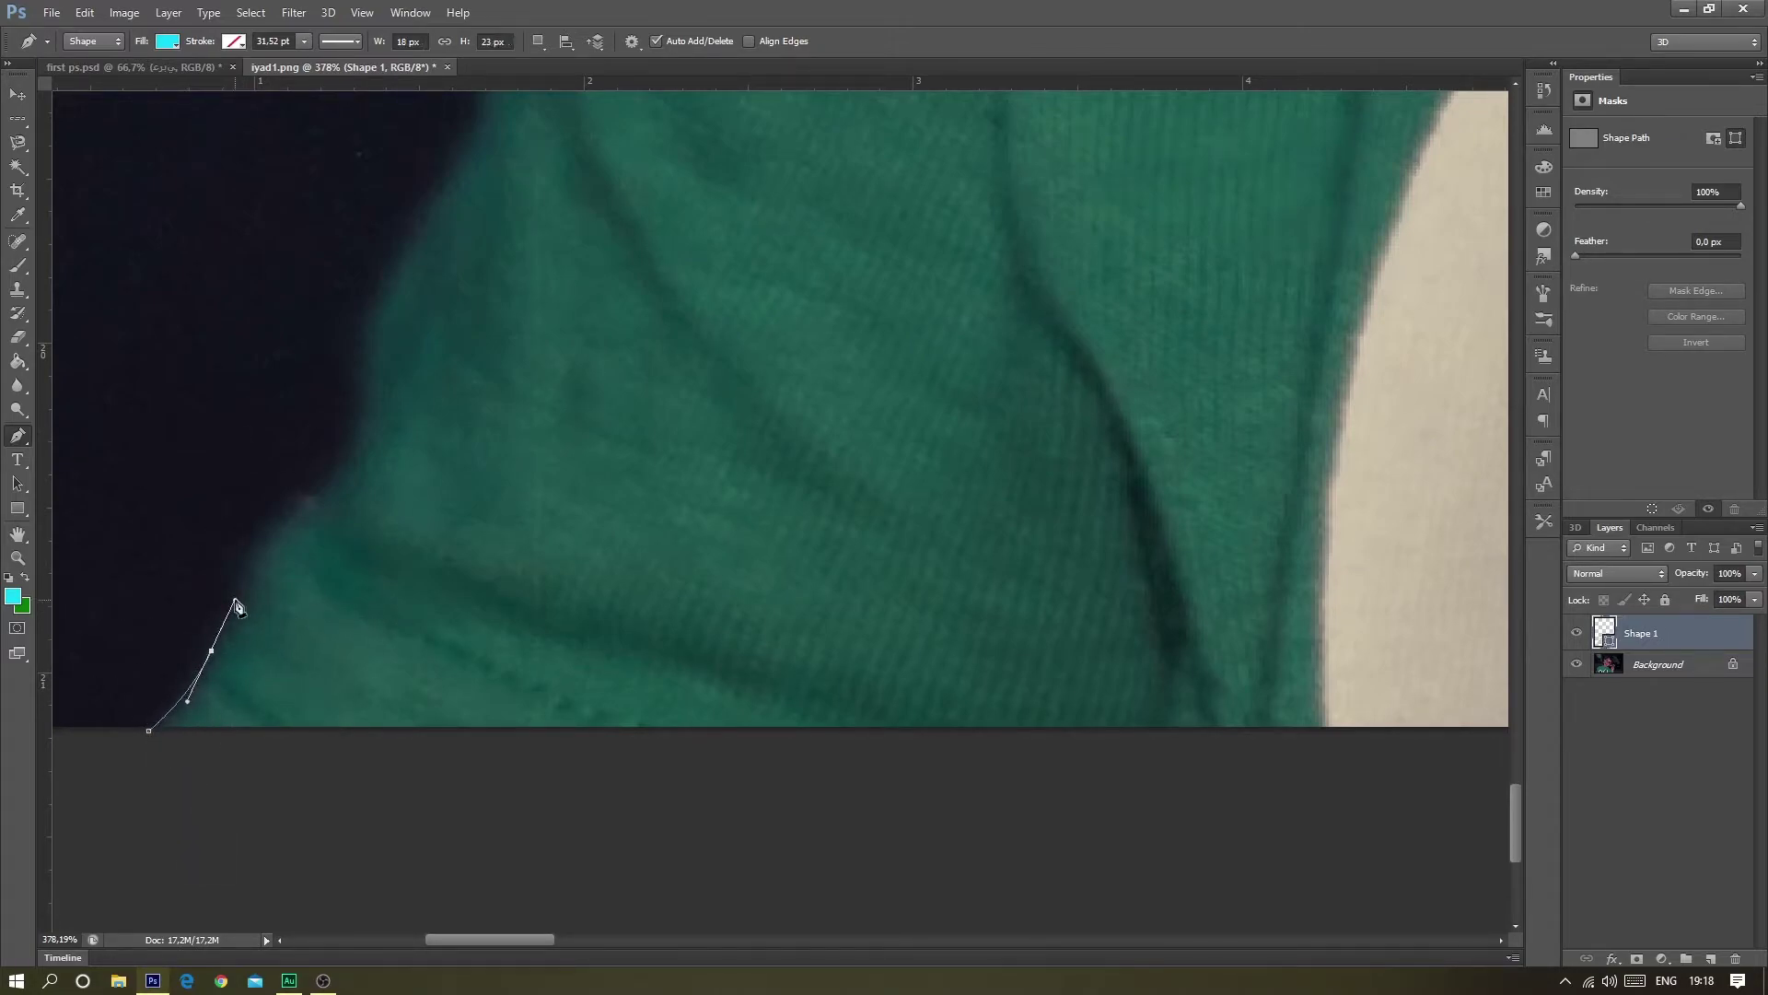
alt+click(211, 650)
mouse_move(225, 616)
mouse_down()
mouse_move(237, 604)
mouse_move(225, 616)
mouse_up()
drag(273, 525, 318, 481)
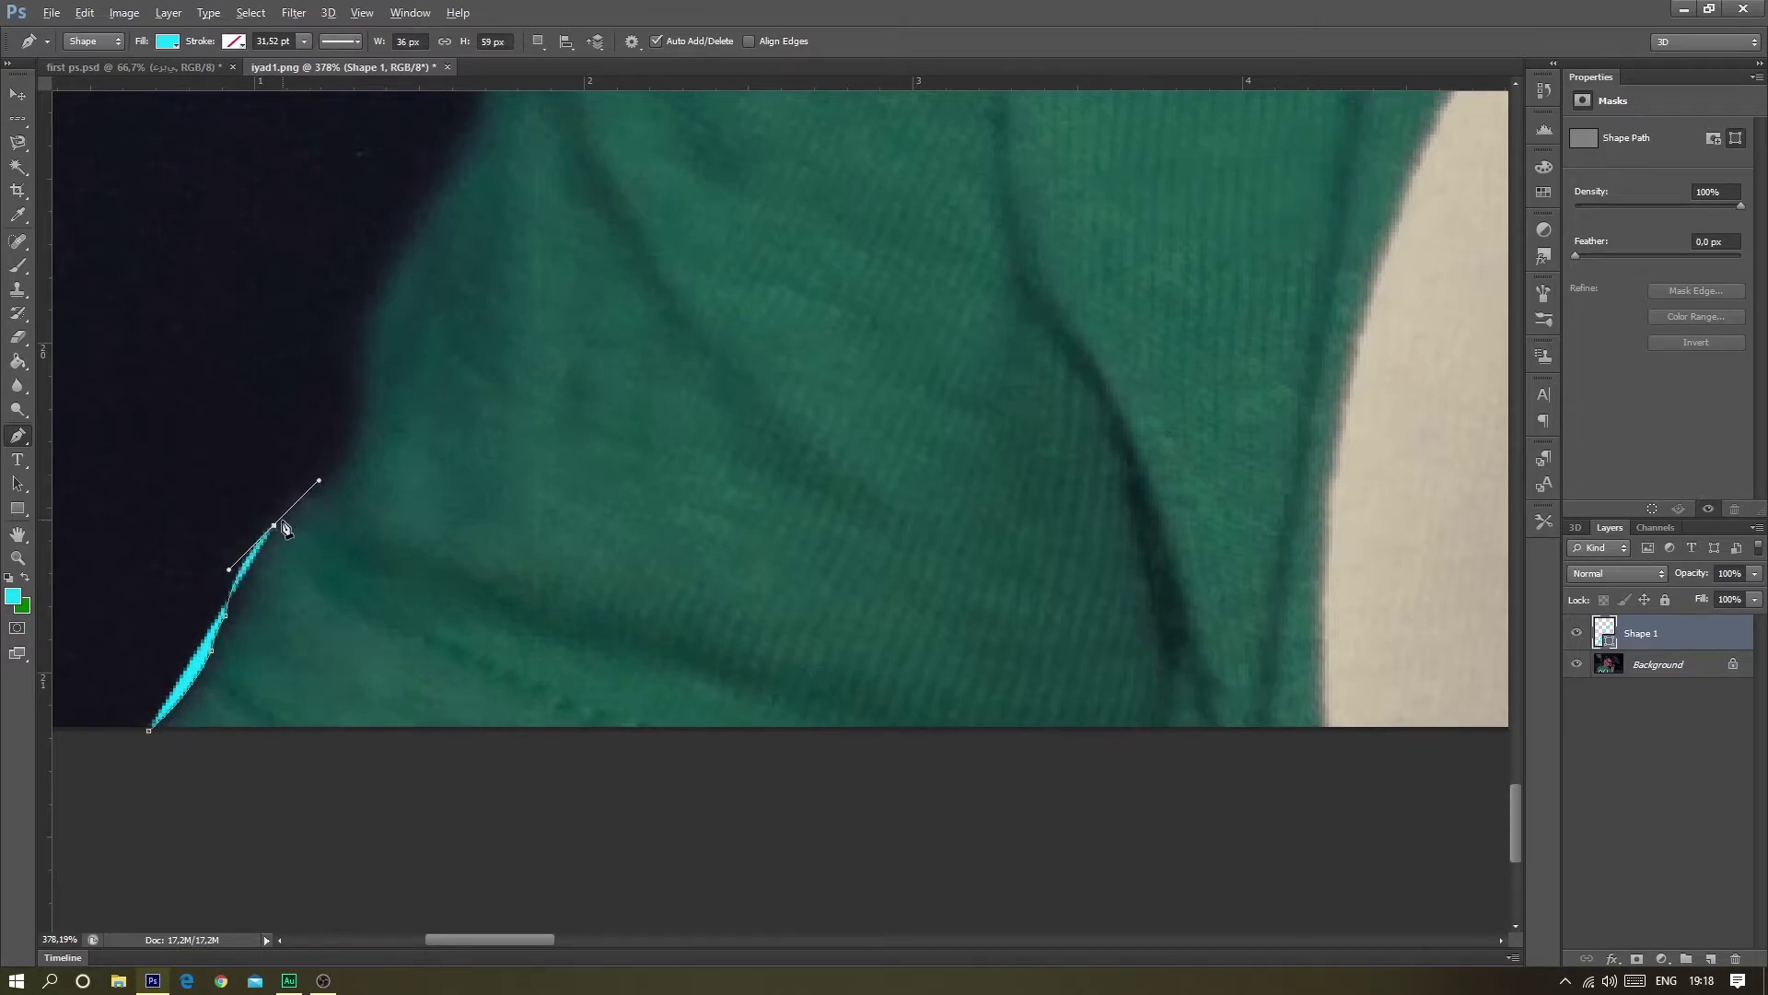
click(274, 526)
click(305, 498)
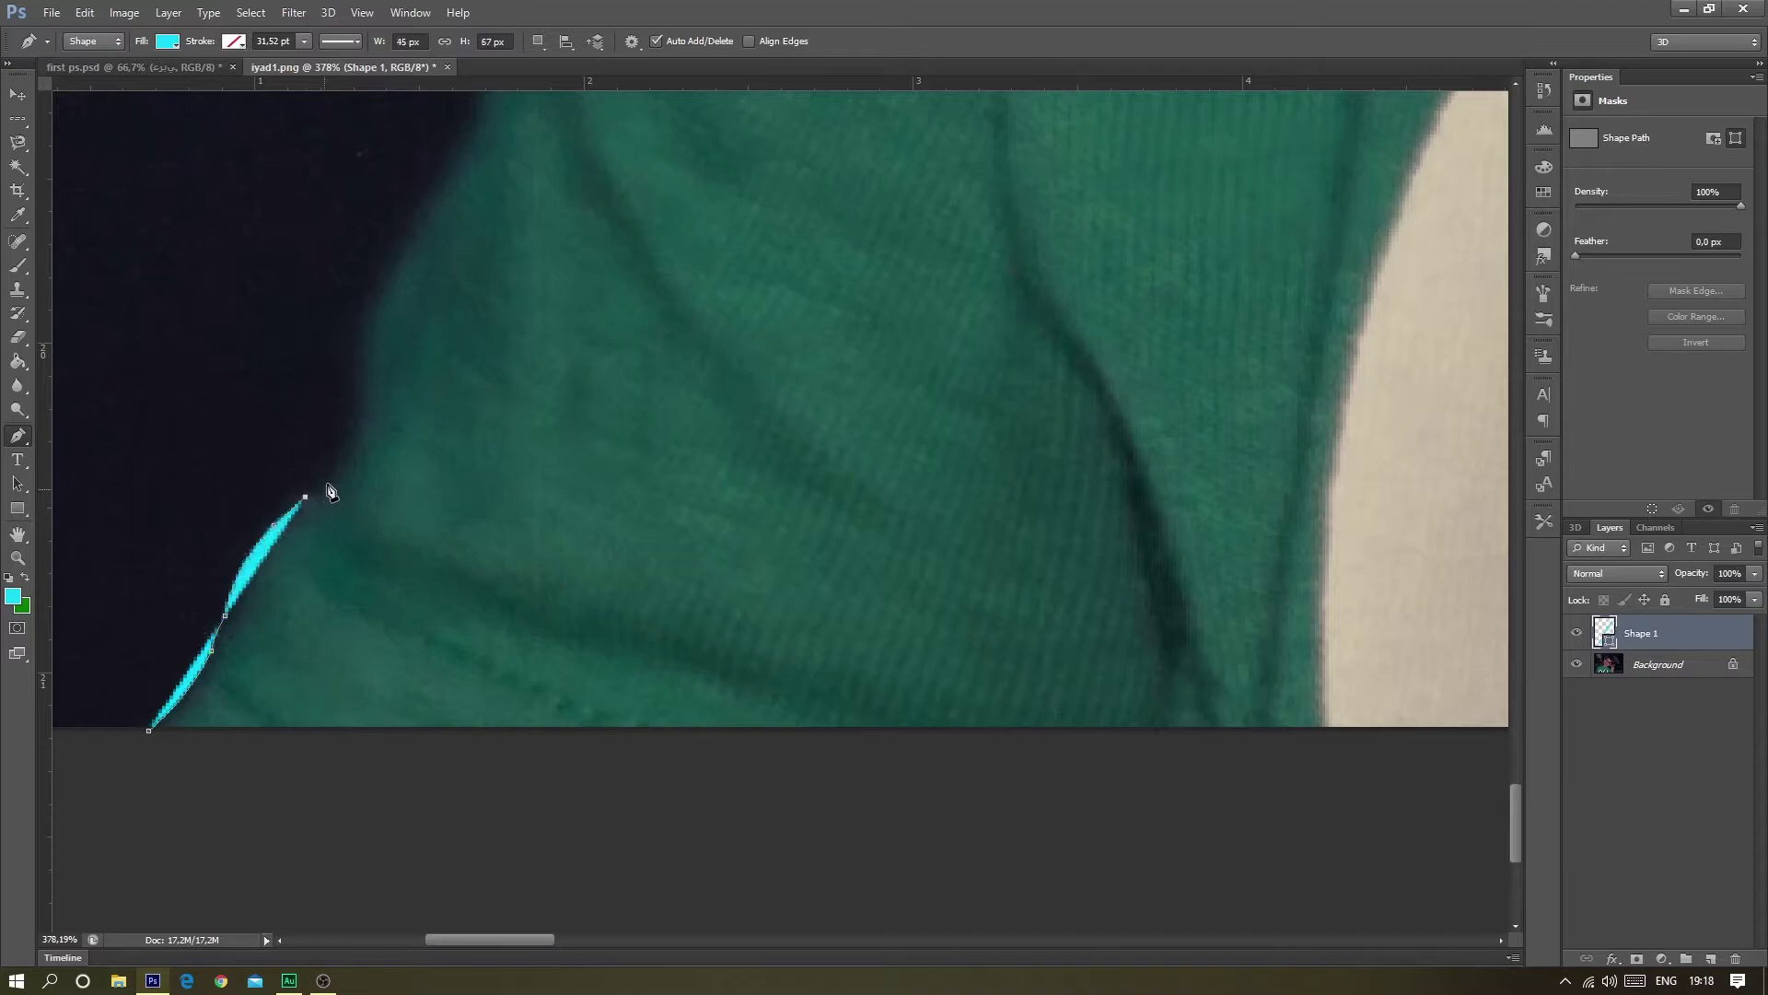
drag(350, 442, 363, 368)
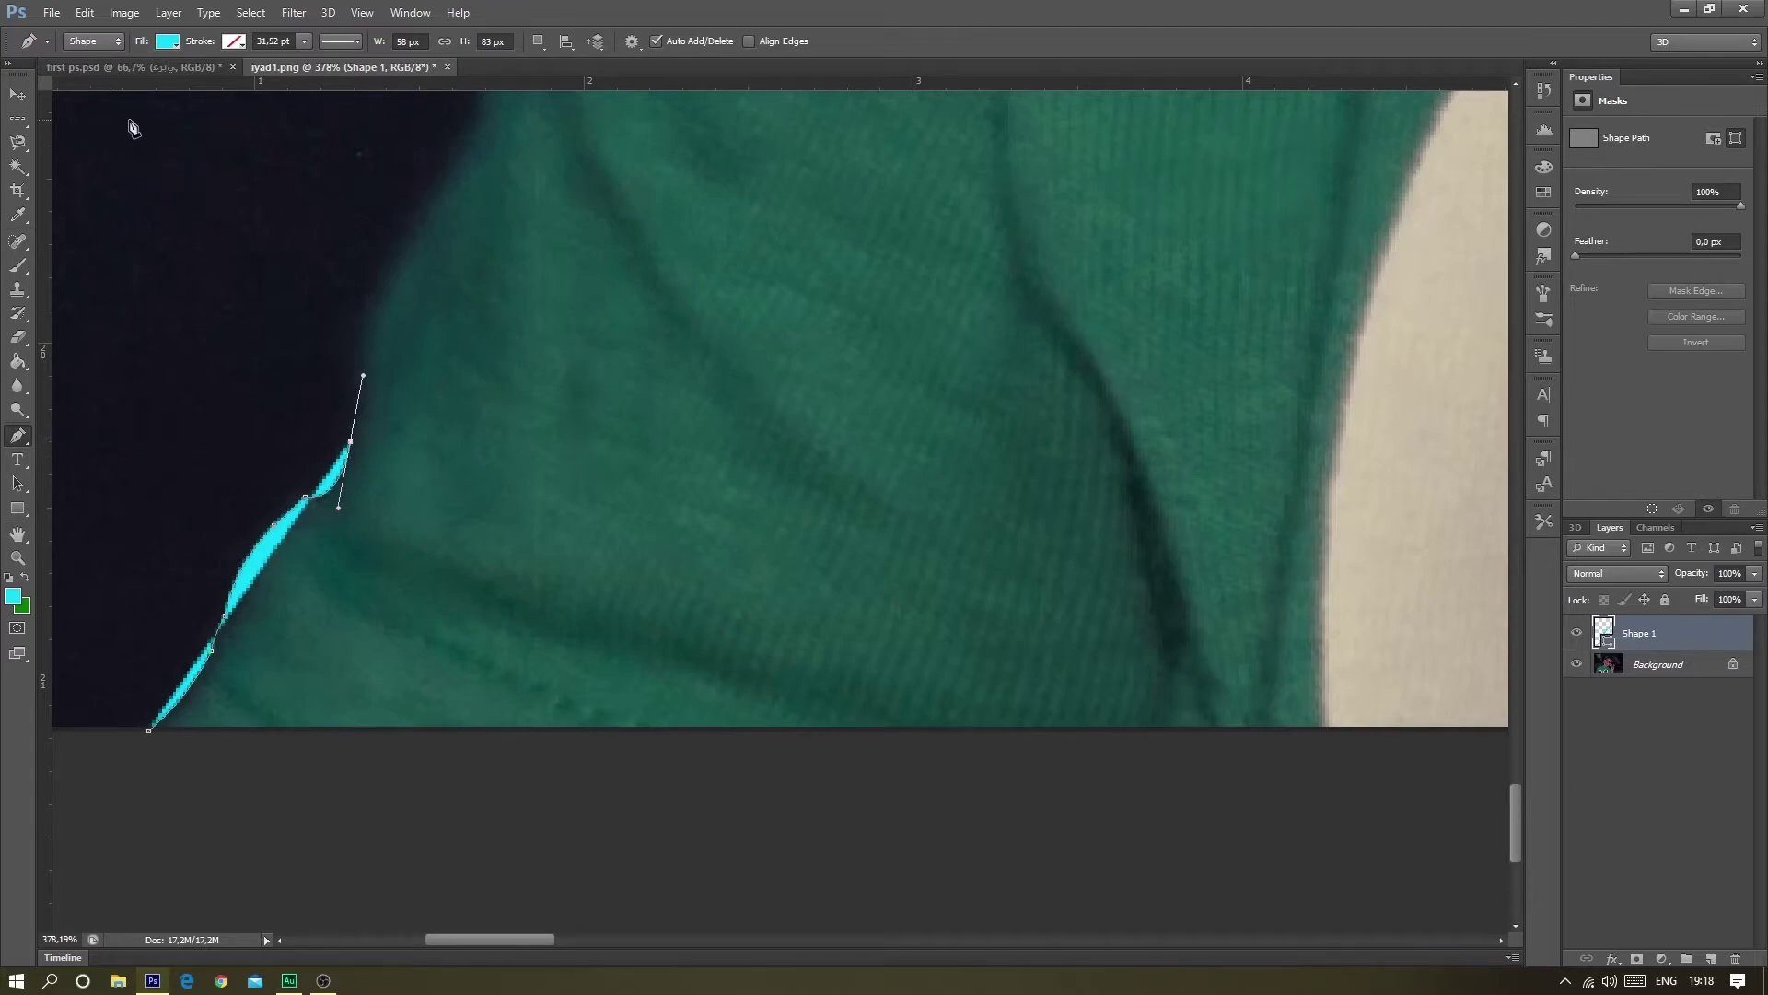
key(Delete)
key(Delete)
- Switch the Pen to Path mode and start the path at the shirt's lower-left corner
click(122, 40)
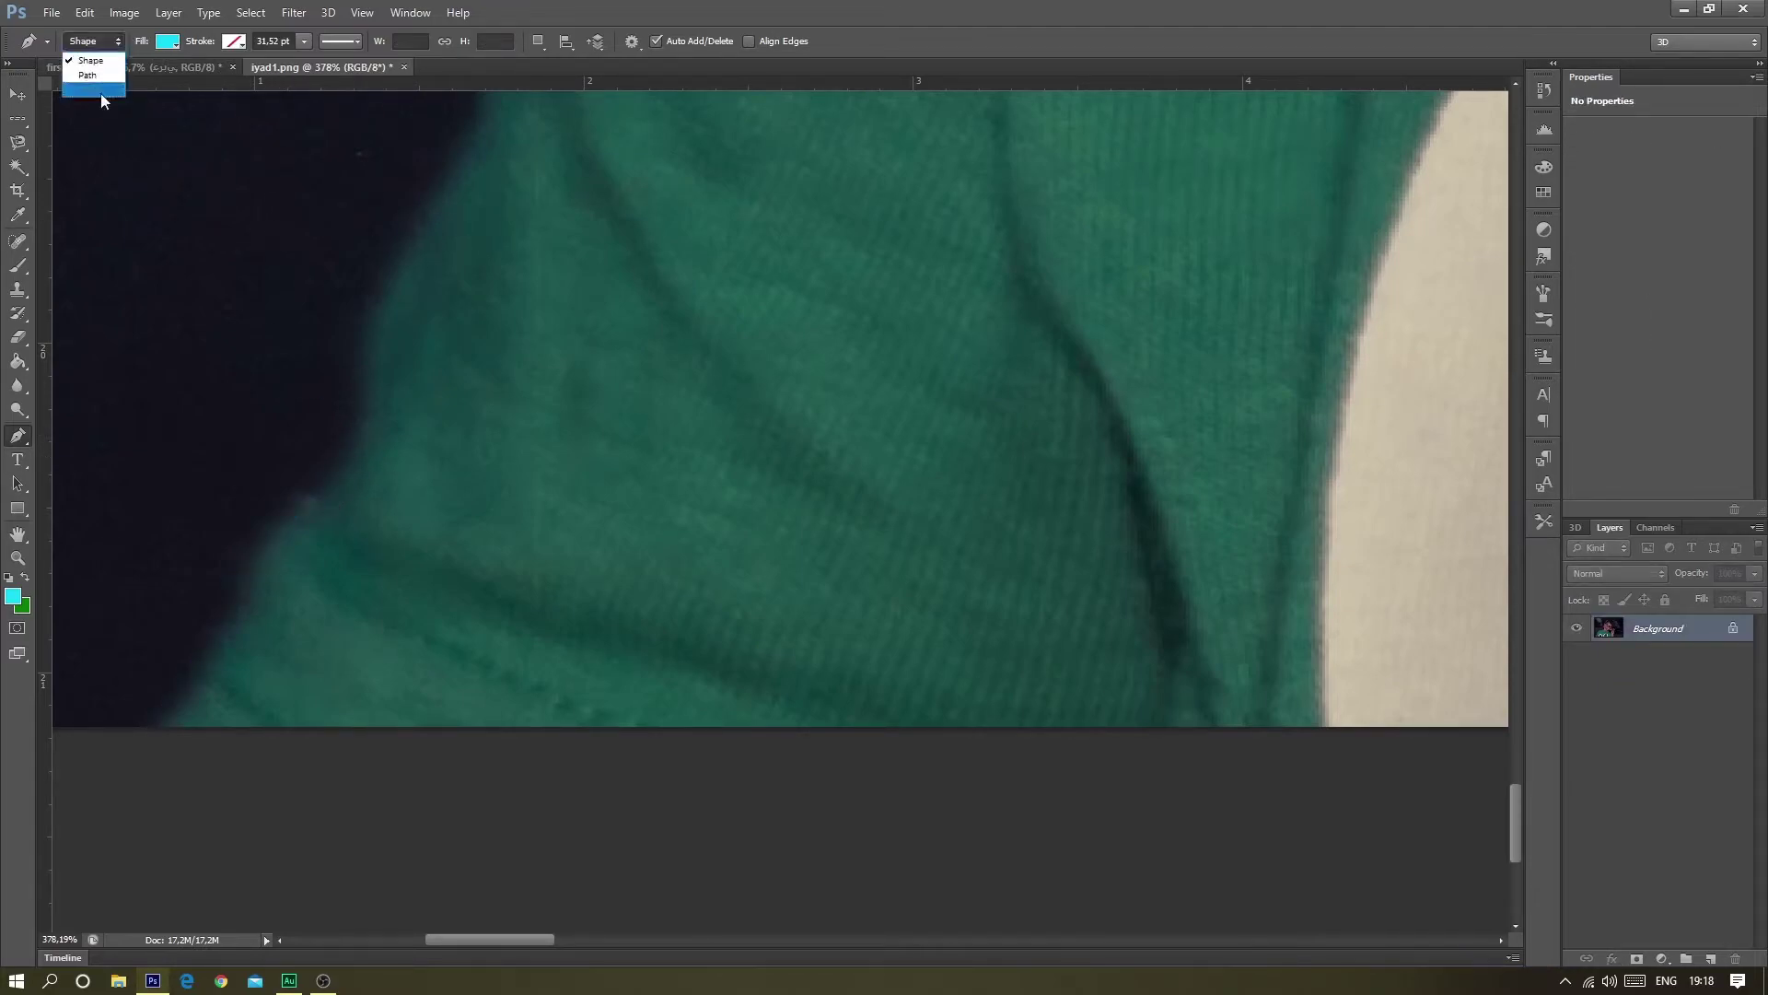
click(89, 78)
click(141, 737)
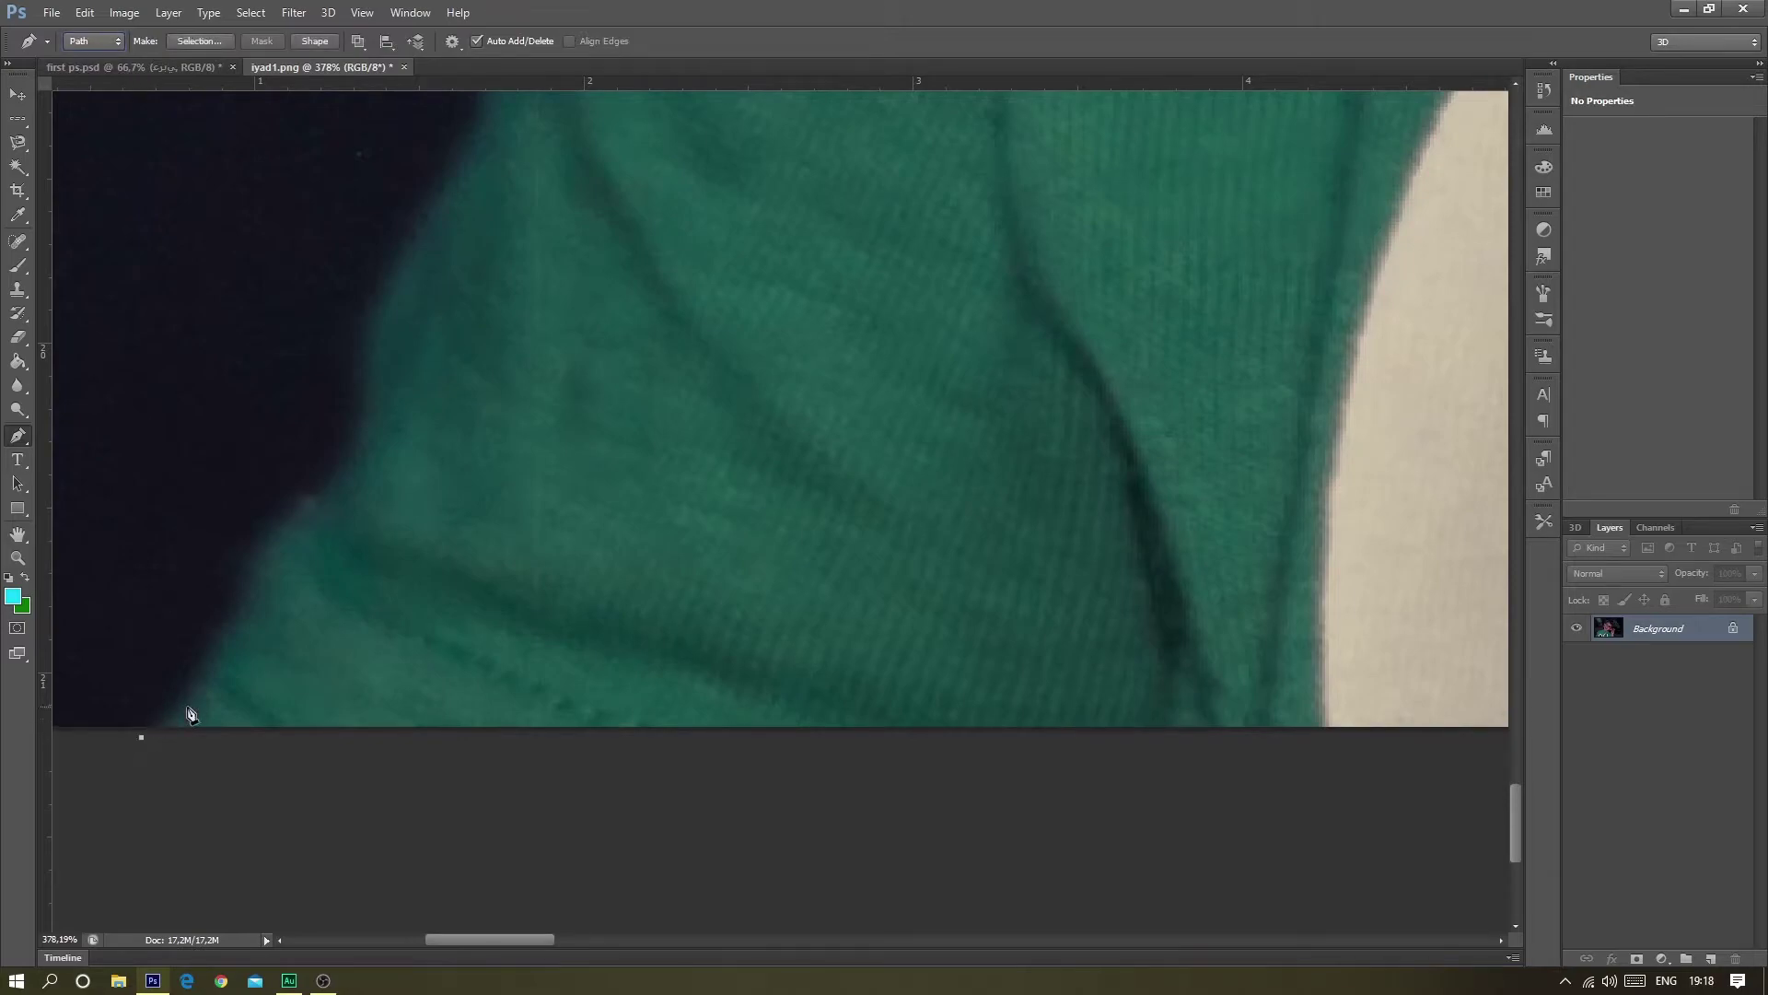
click(205, 672)
drag(239, 615, 282, 585)
click(363, 471)
drag(365, 471, 381, 430)
- Undo misplaced anchors and add smooth points following the sleeve edge
key(ctrl+z)
click(333, 573)
key(ctrl+z)
click(316, 501)
key(ctrl+z)
mouse_move(314, 504)
mouse_down()
mouse_move(402, 432)
mouse_move(369, 338)
mouse_up()
drag(417, 221, 485, 126)
- Extend the path further up the sleeve with a curved anchor
scroll(516, 267, down, 3)
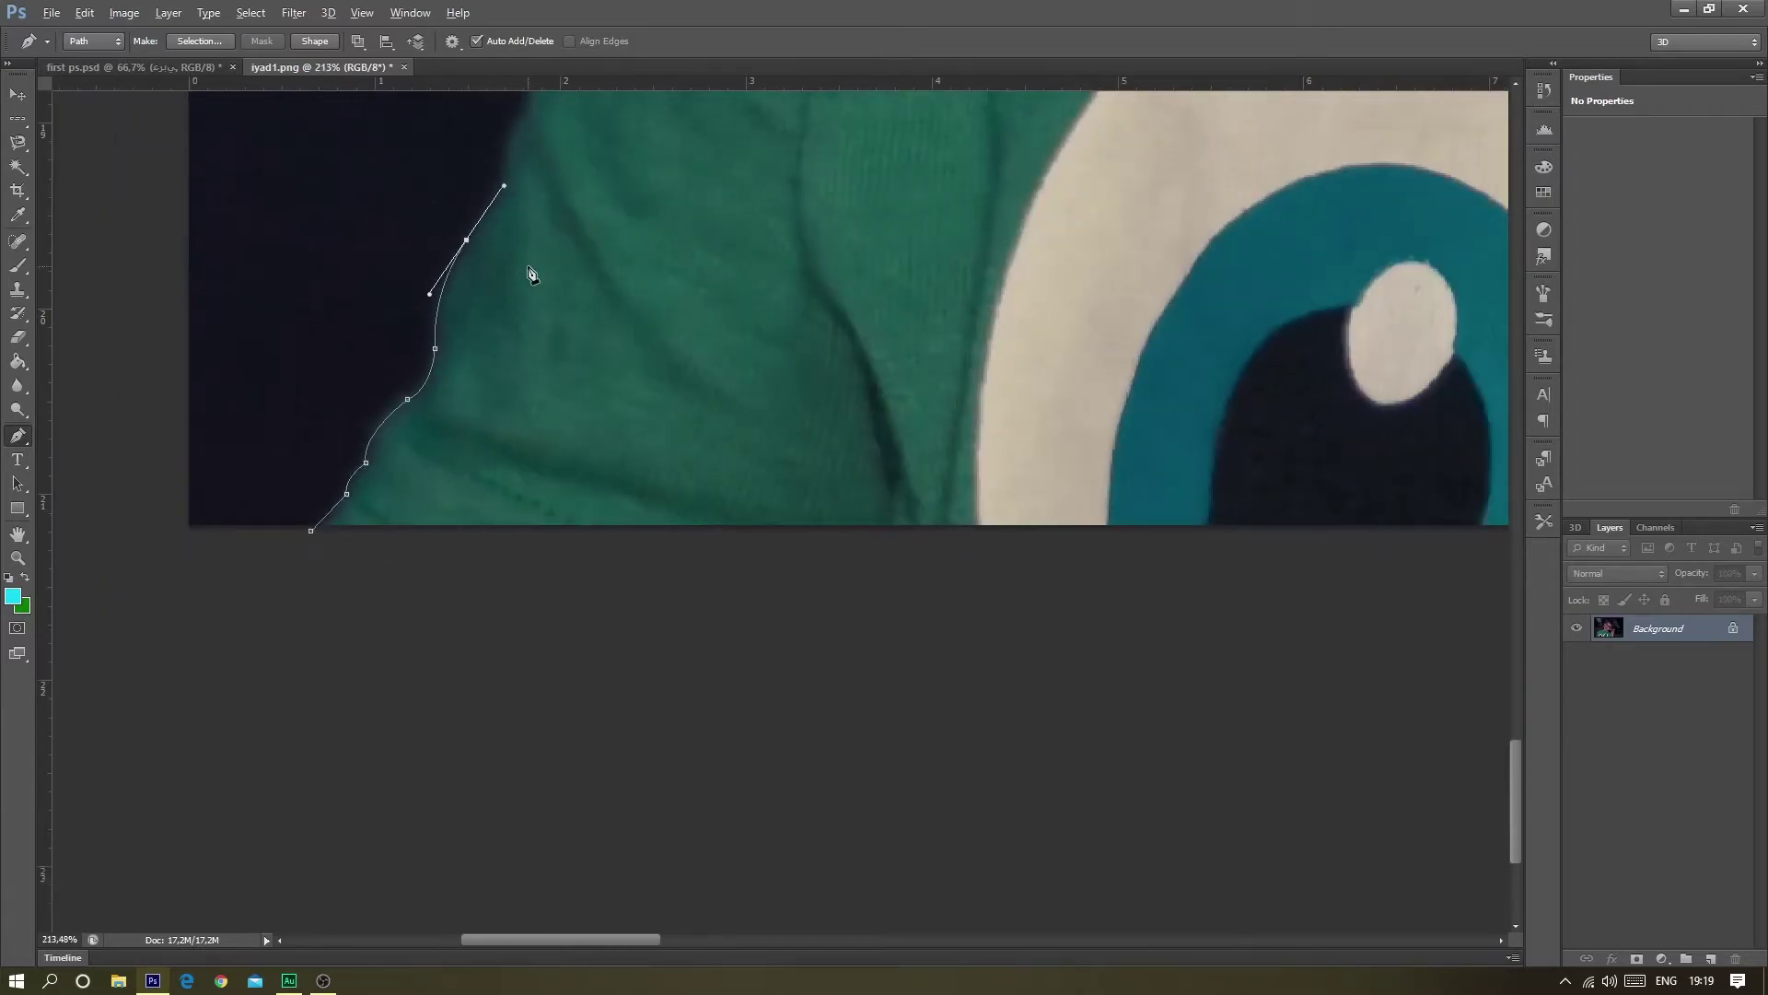
scroll(515, 382, up, 3)
drag(466, 519, 495, 471)
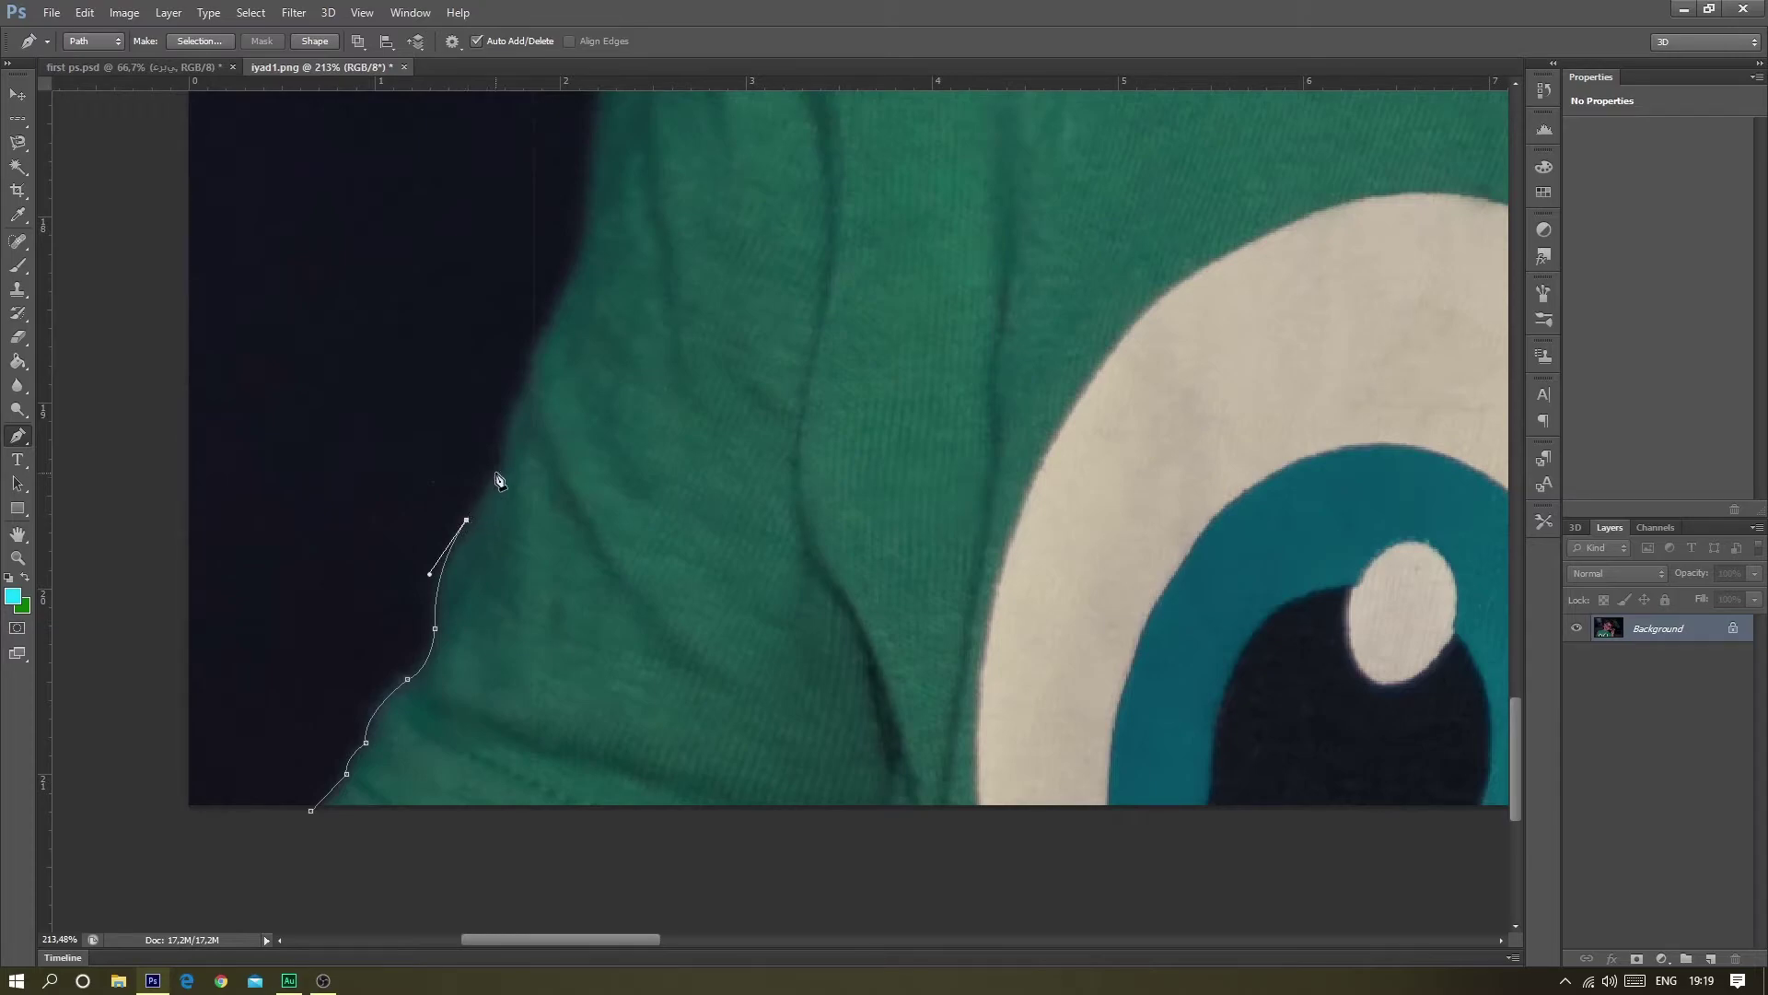
click(506, 420)
scroll(590, 304, down, 3)
scroll(595, 356, up, 2)
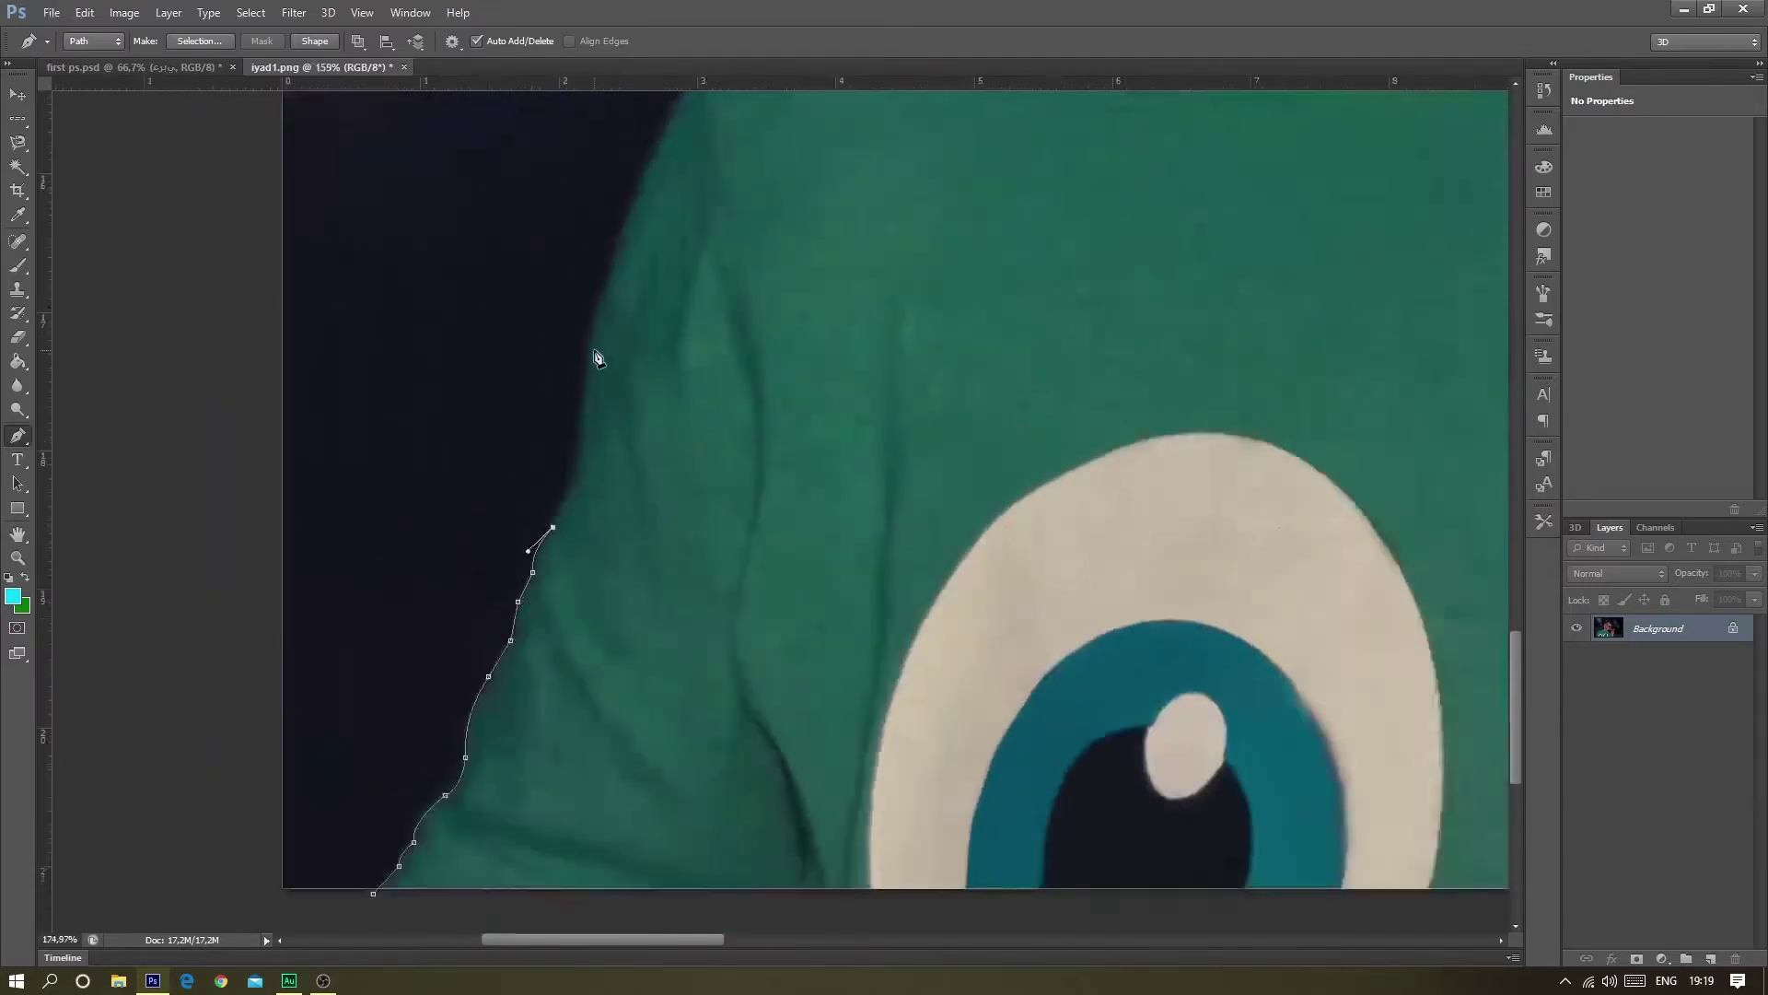
scroll(595, 356, up, 1)
drag(582, 404, 583, 295)
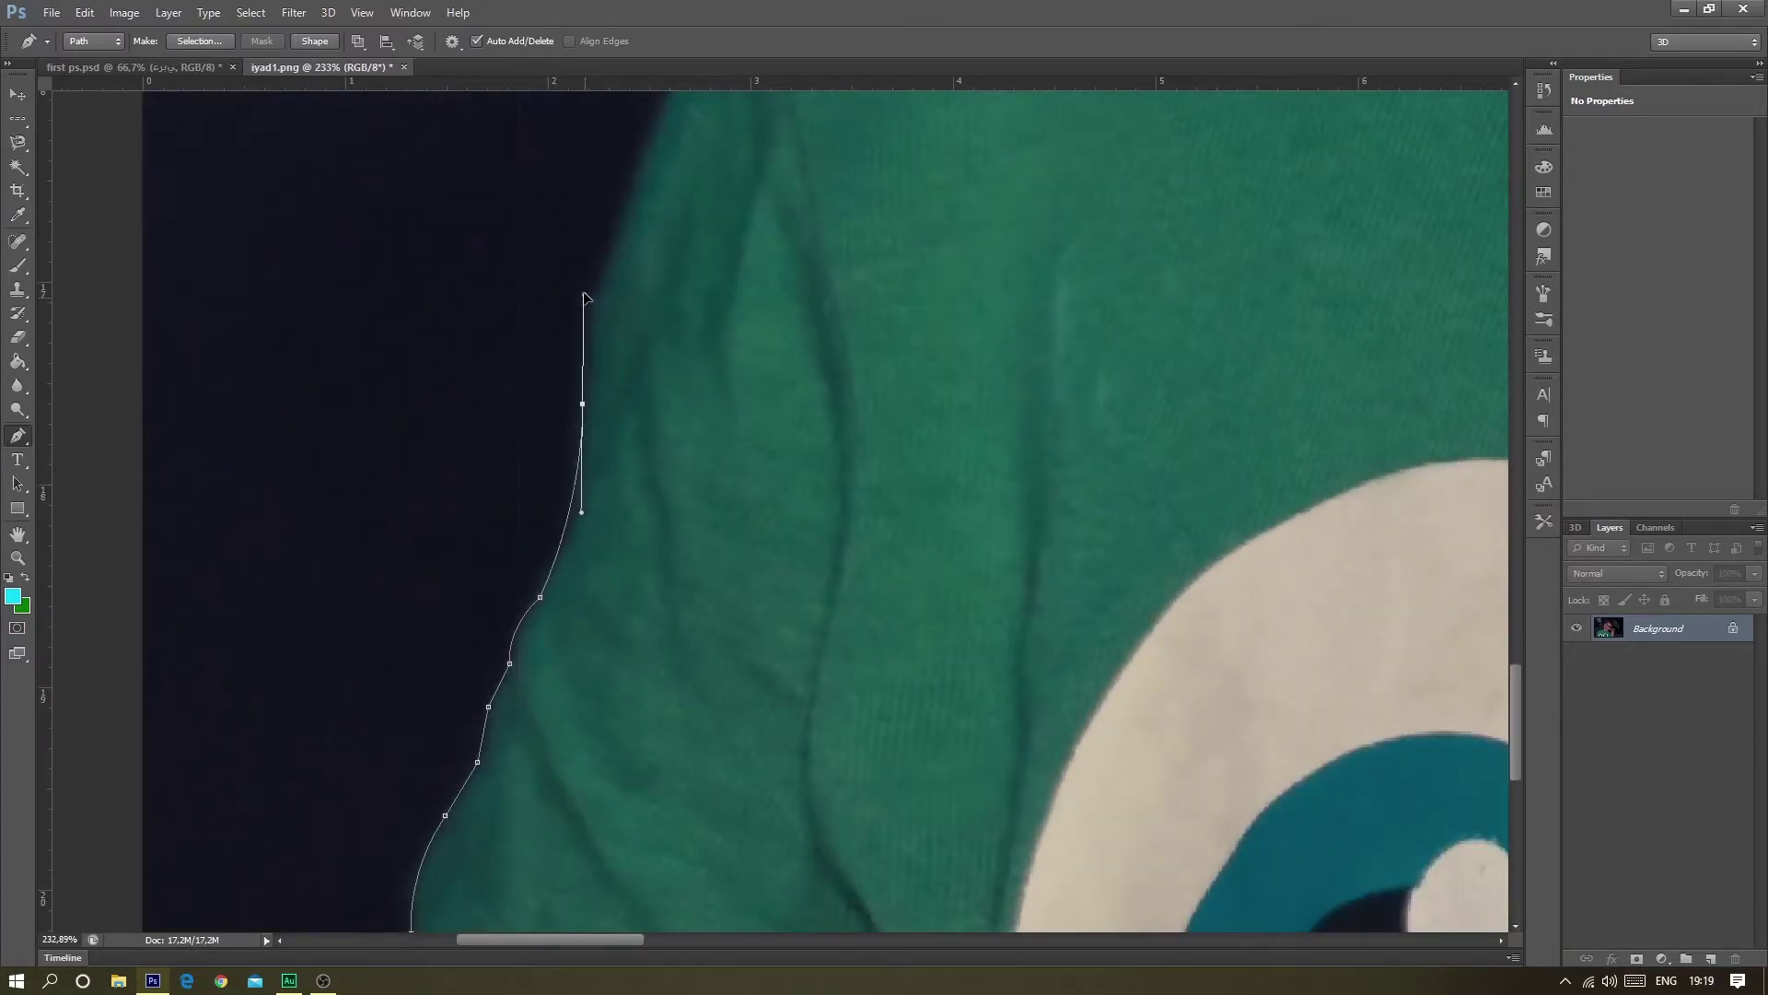
alt+click(582, 403)
- Curve the path over the top of the shoulder, breaking handles at each anchor
scroll(693, 300, down, 3)
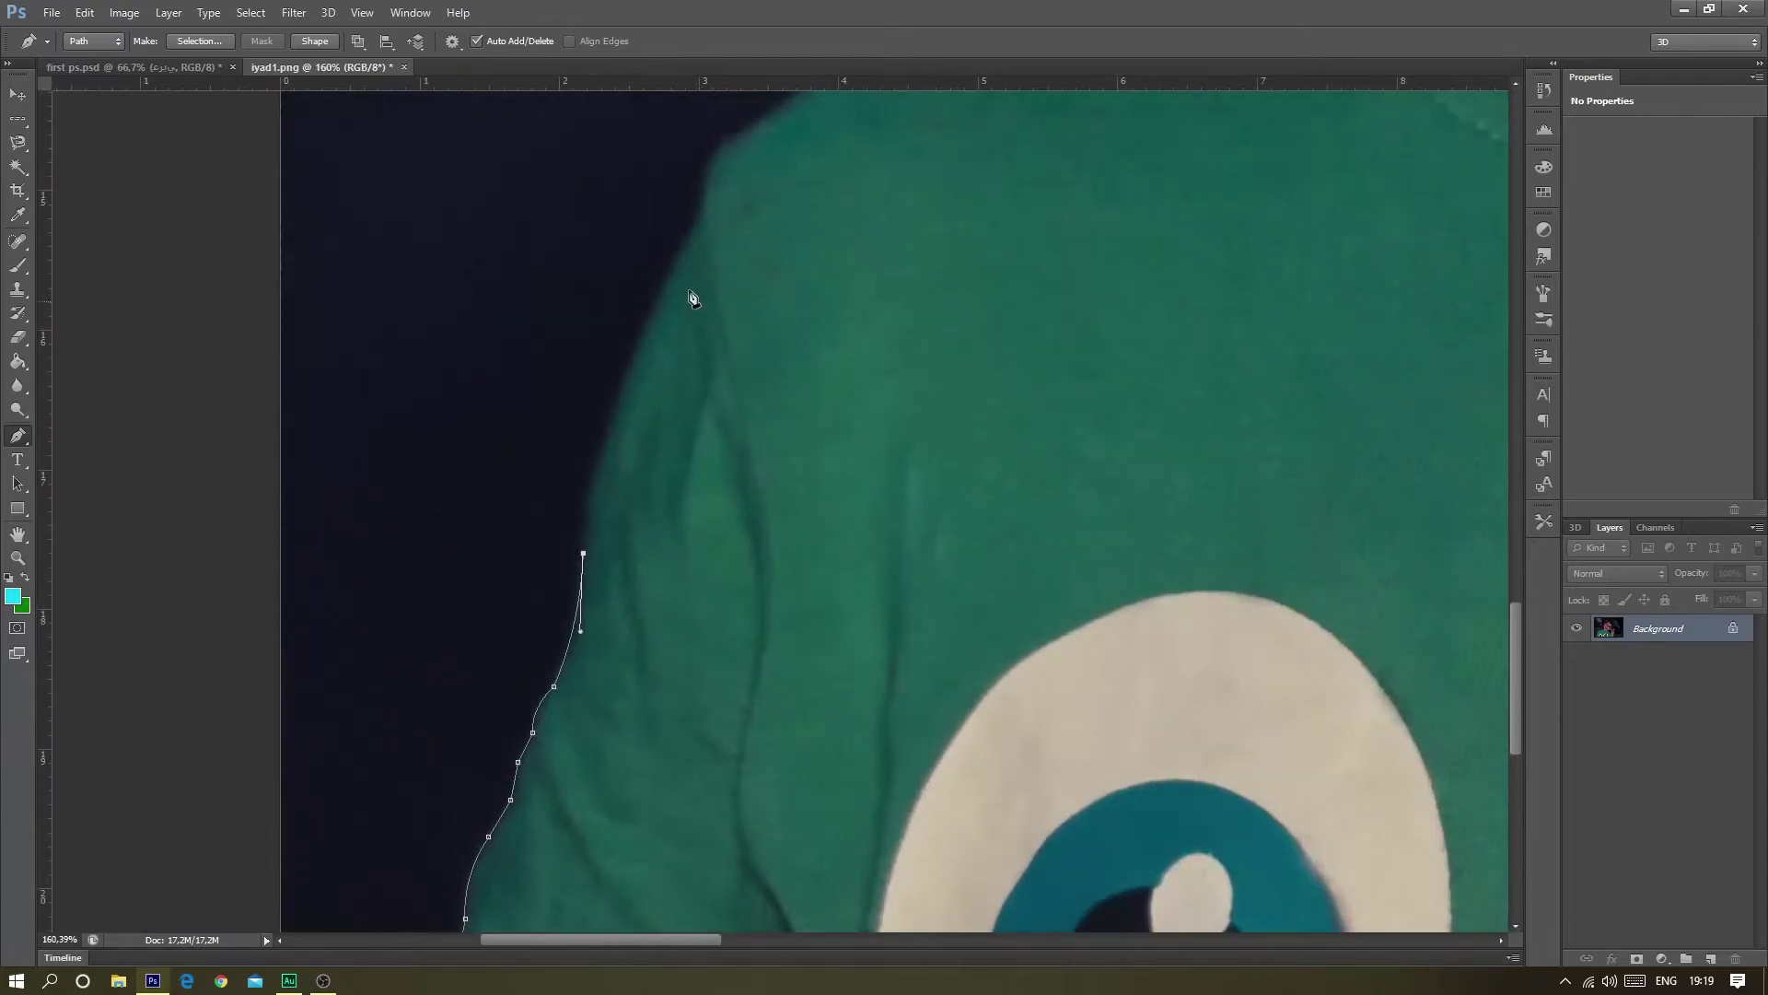
drag(694, 229, 746, 158)
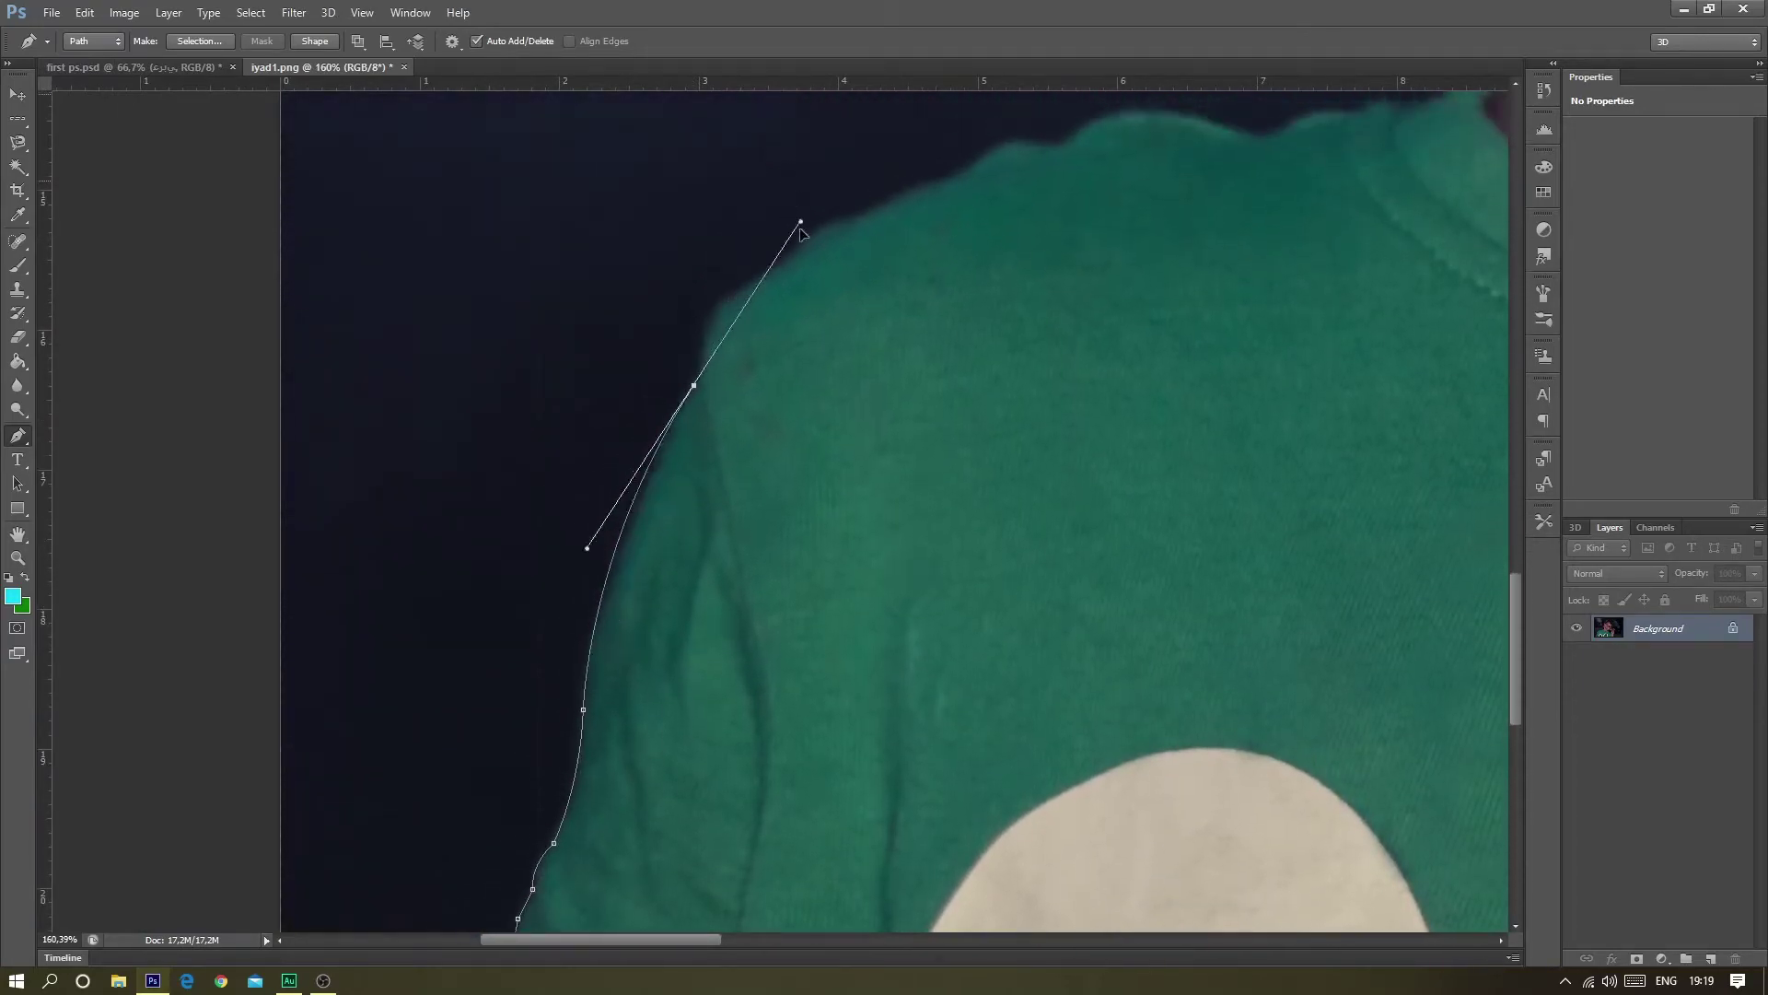
drag(781, 92, 801, 194)
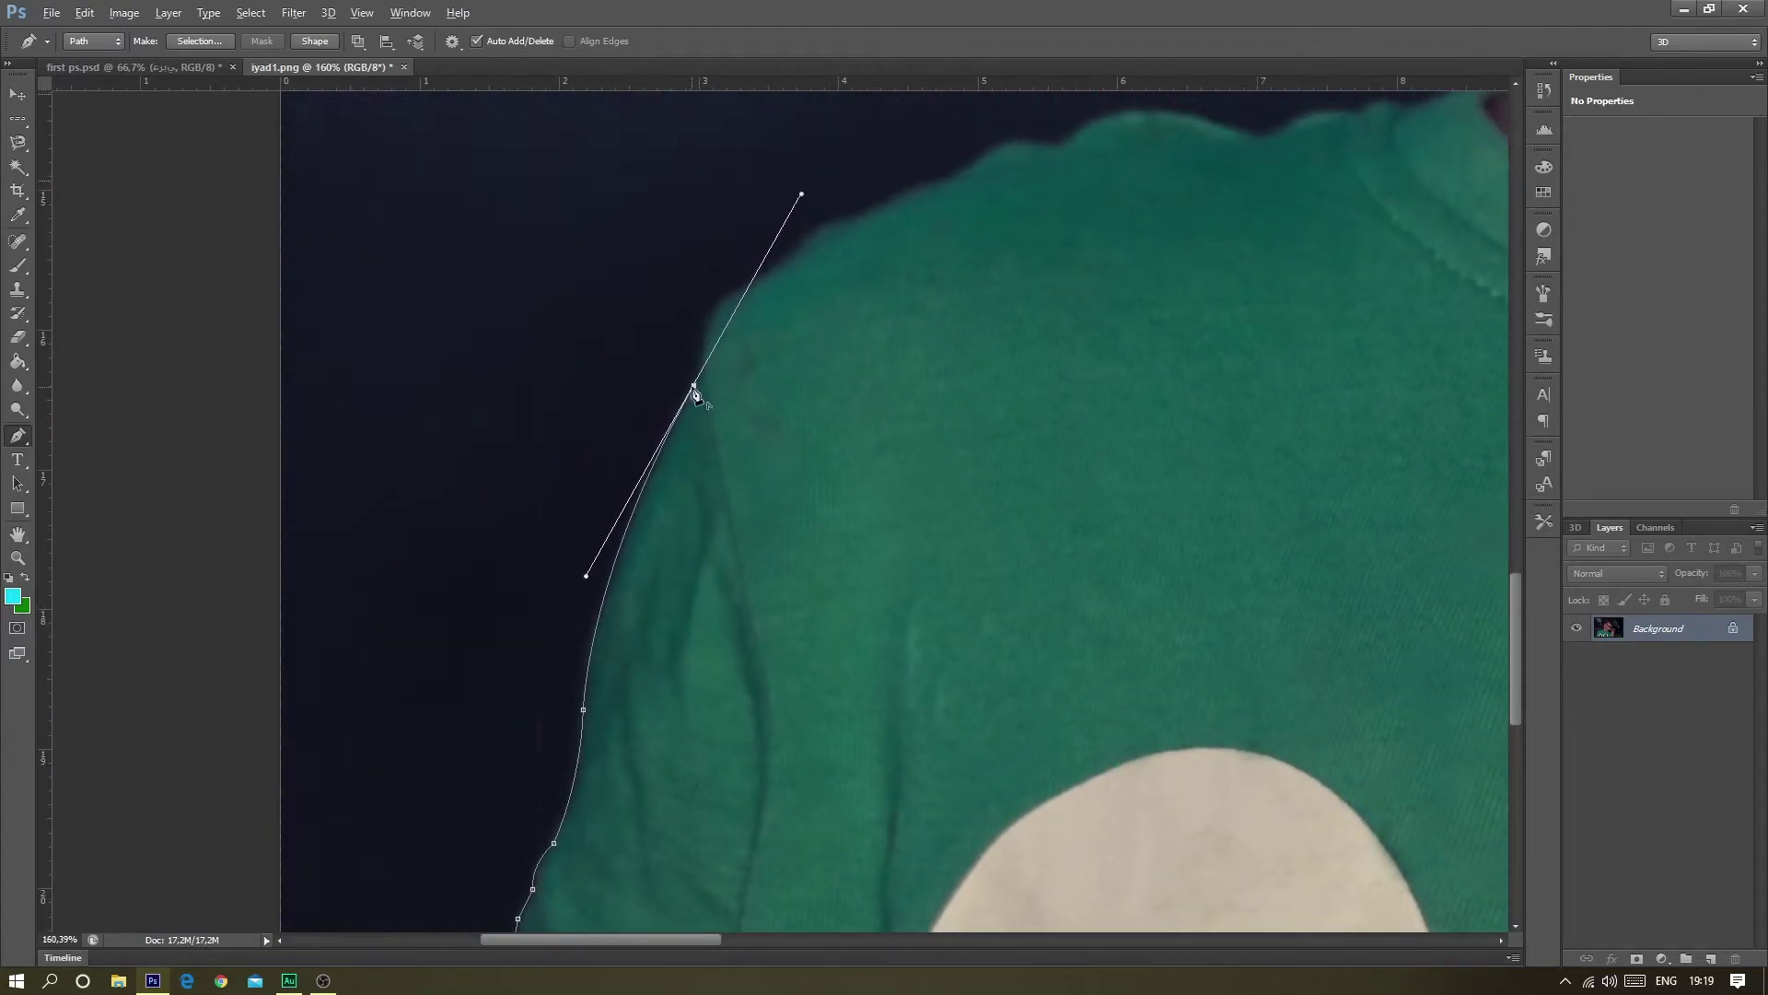
alt+click(696, 386)
click(700, 379)
scroll(700, 380, up, 3)
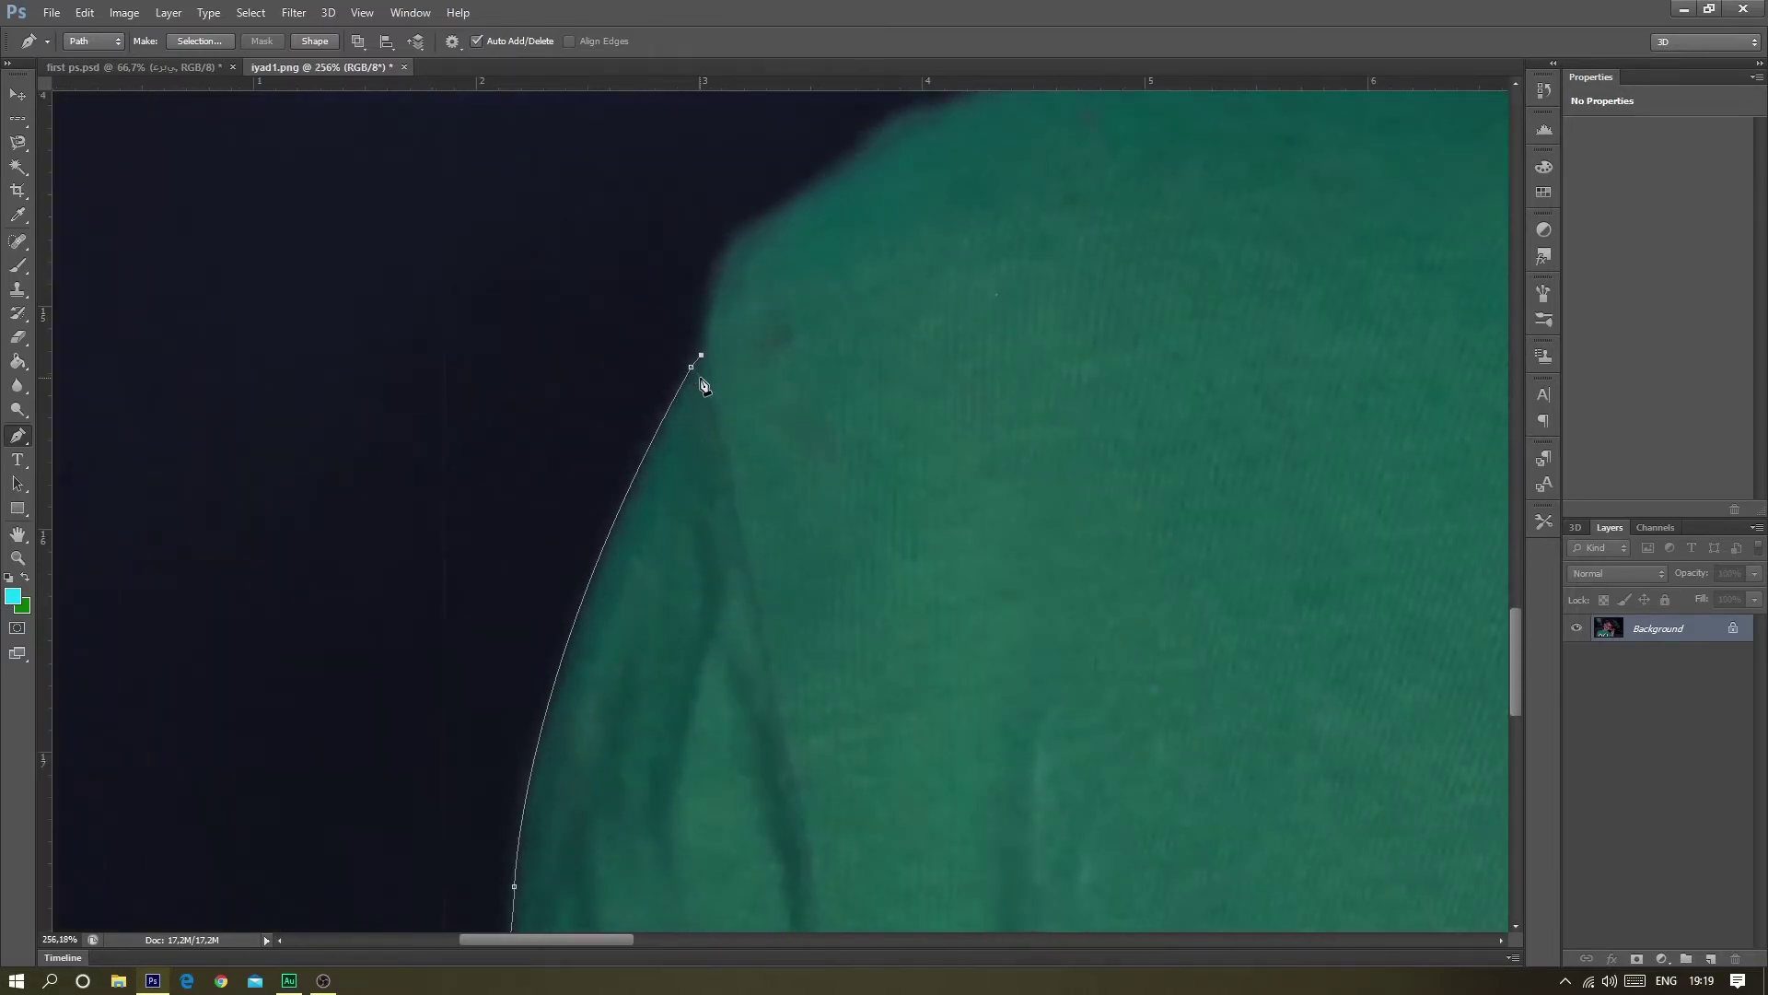
drag(780, 205, 875, 147)
scroll(702, 350, down, 3)
alt+click(753, 267)
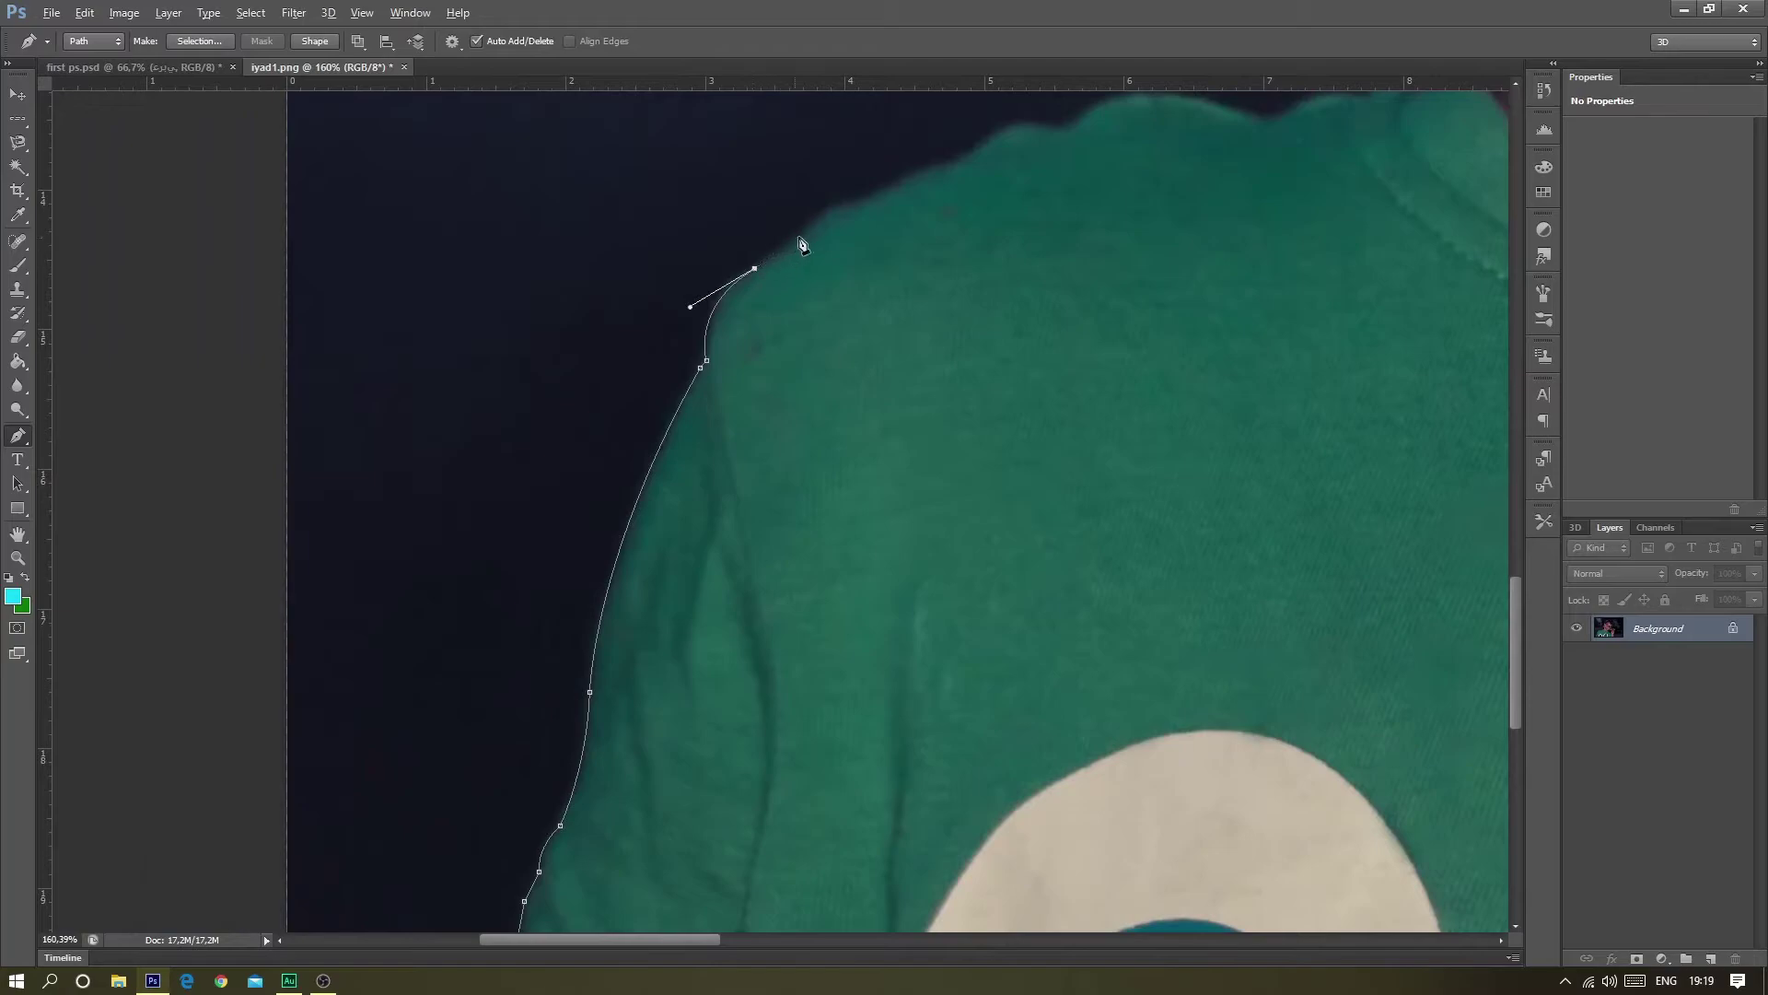
- Continue adding curved anchors along the shoulder edge, dropping their outgoing handles
click(800, 234)
drag(856, 204, 900, 199)
alt+click(856, 204)
click(909, 173)
drag(964, 163, 1143, 166)
drag(625, 940, 659, 940)
alt+click(865, 132)
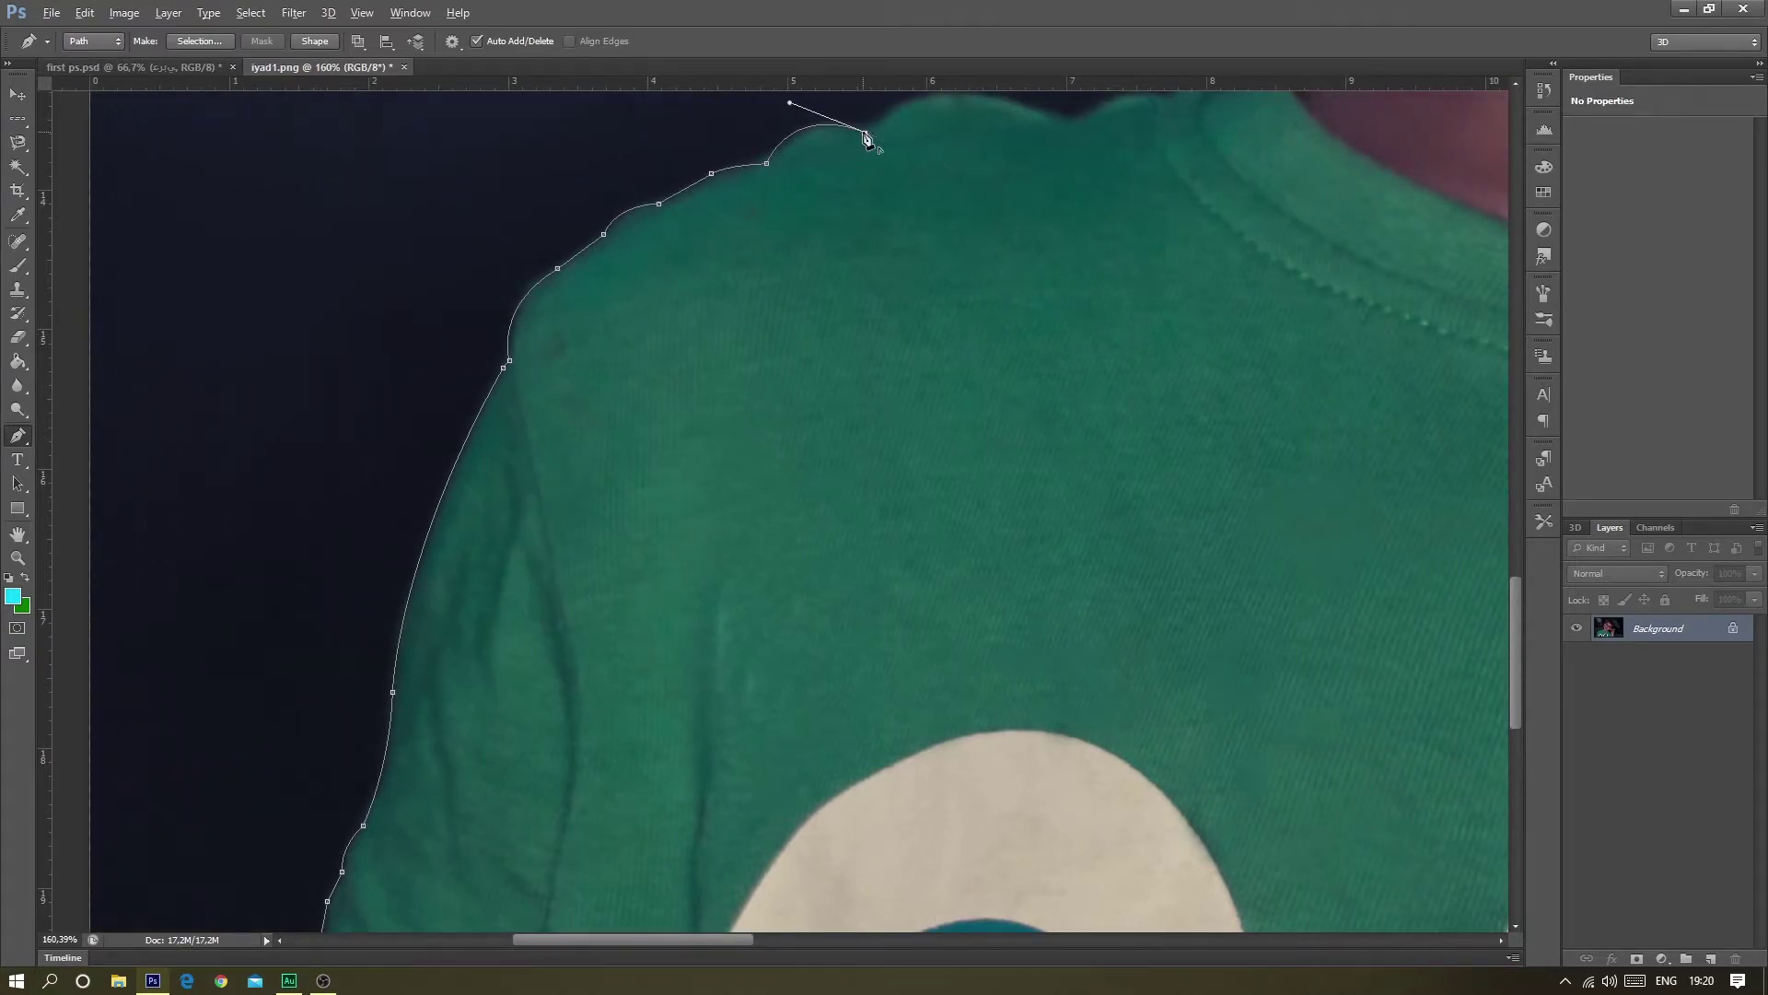
scroll(877, 260, down, 3)
scroll(939, 189, up, 3)
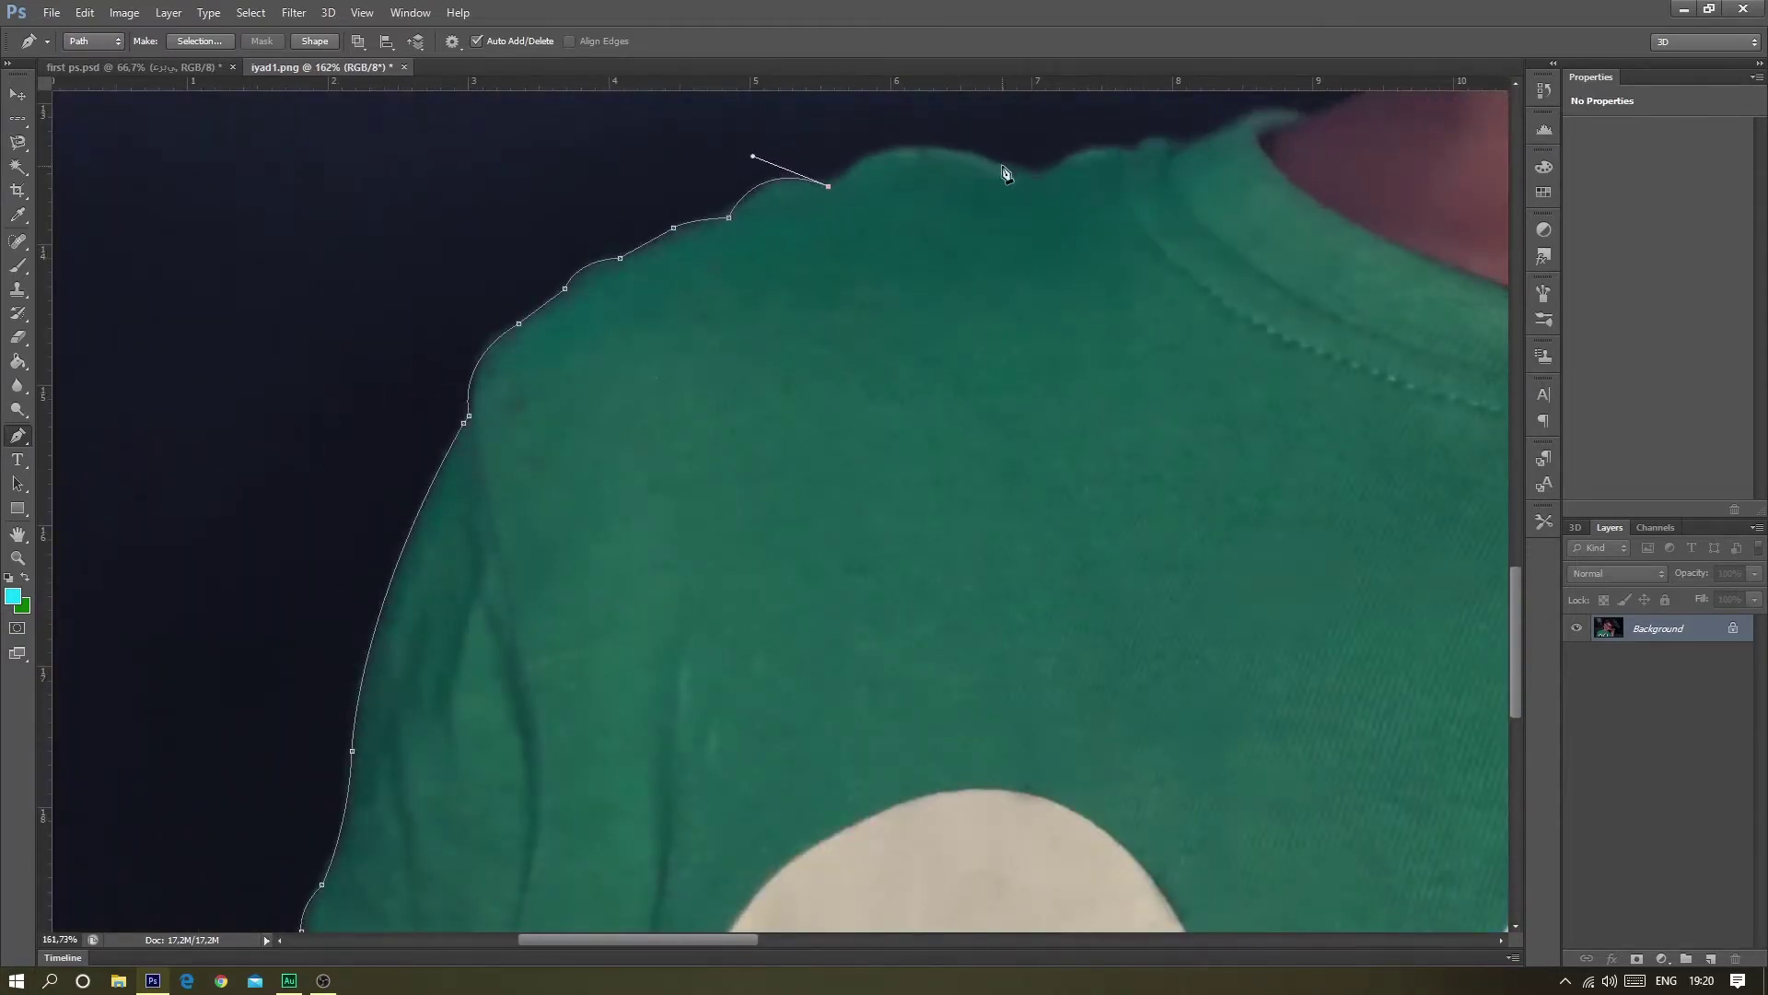
drag(1002, 166, 1137, 219)
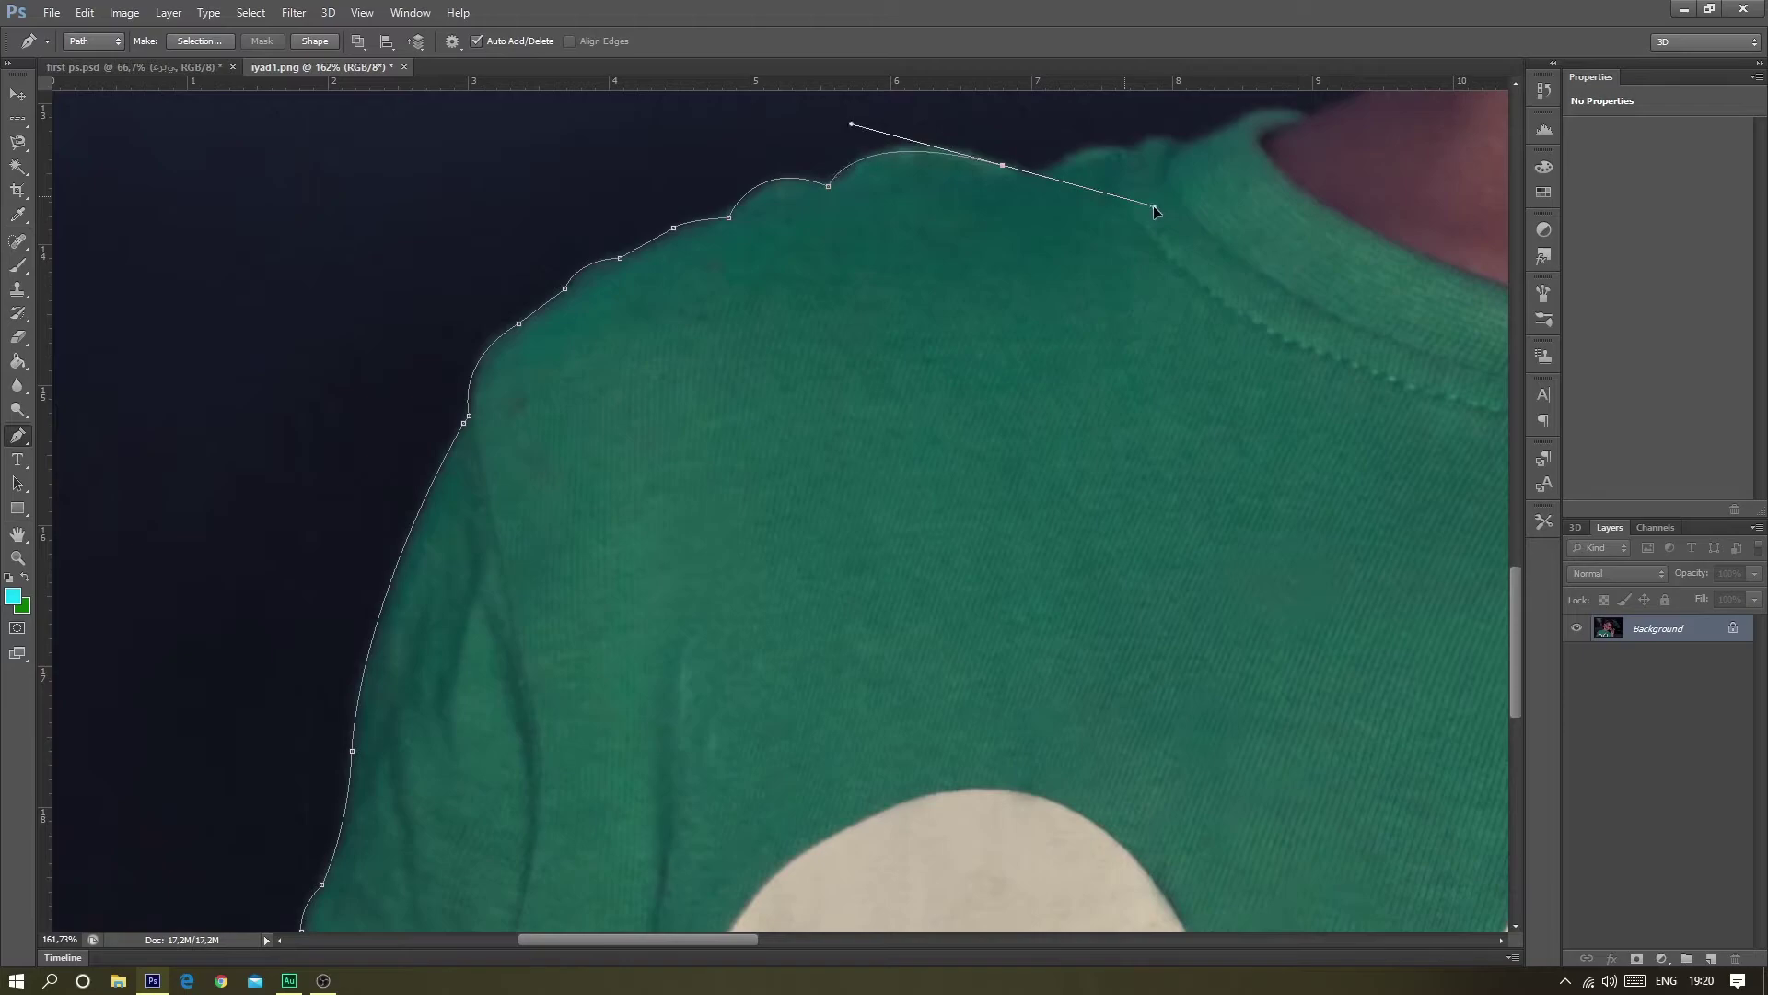
alt+click(1003, 166)
- Carry the path along the shoulder to the collar, undoing the final extra point
click(1033, 173)
click(1065, 158)
click(1133, 147)
drag(1177, 143, 1341, 213)
click(1247, 117)
click(1309, 115)
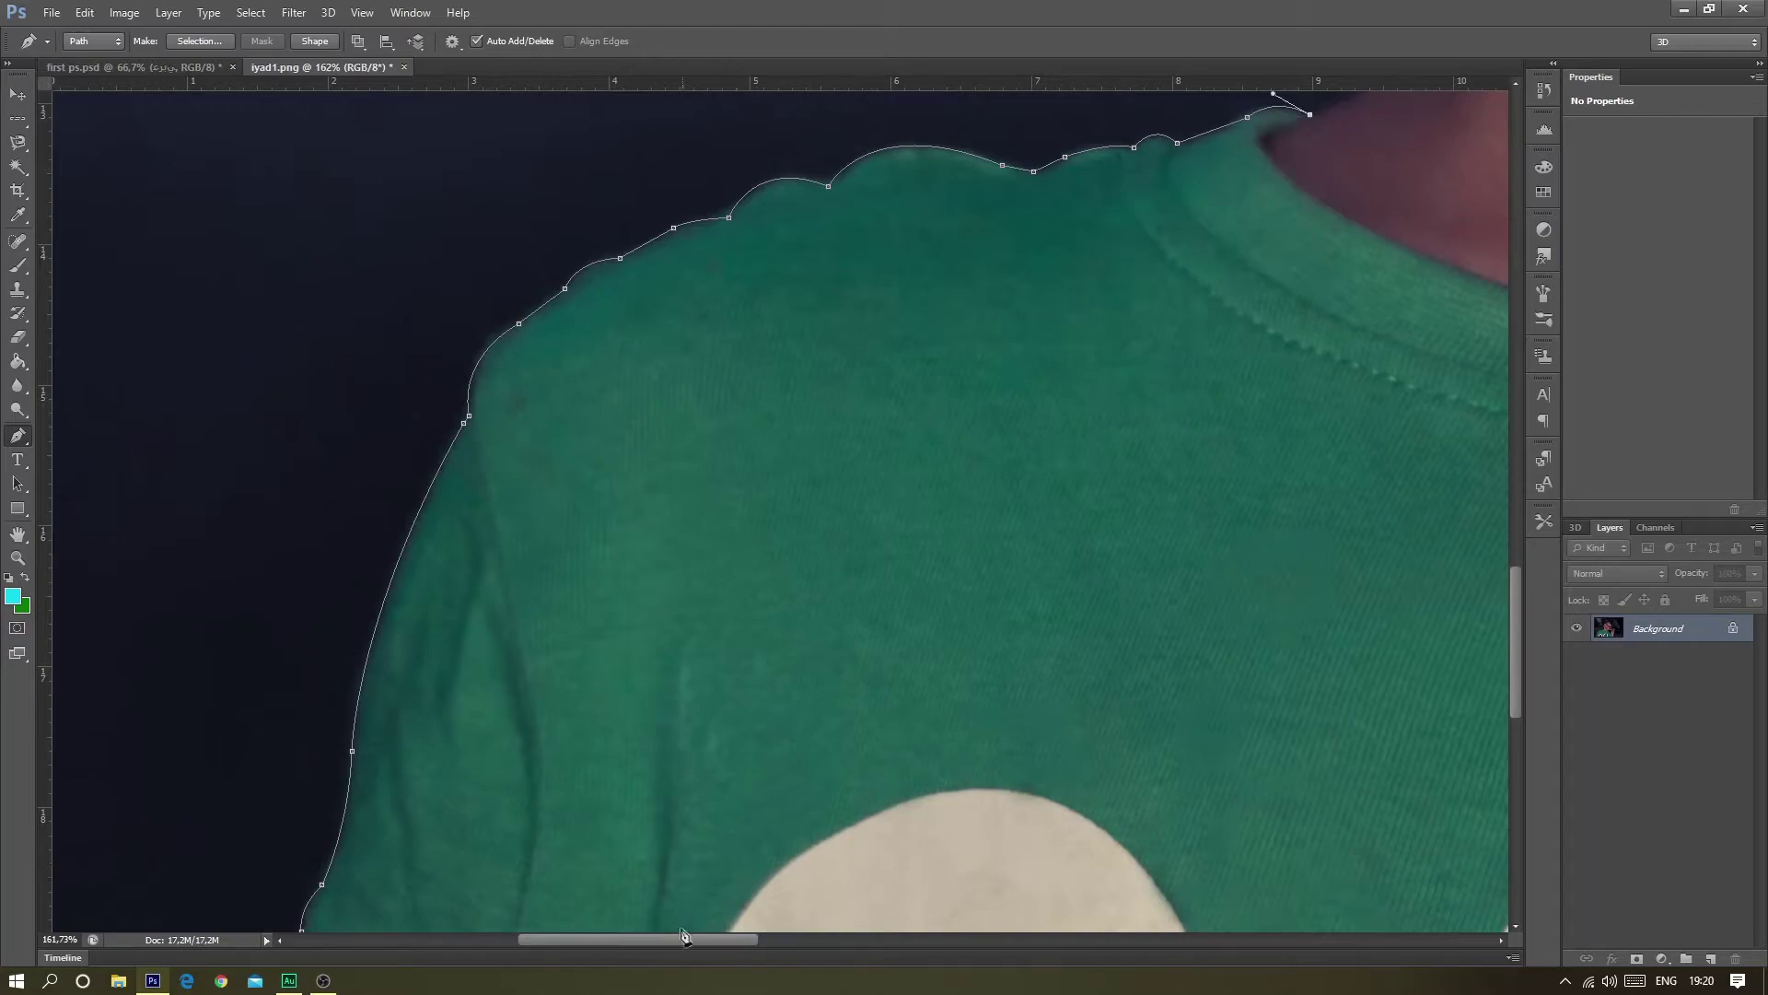
drag(686, 940, 737, 940)
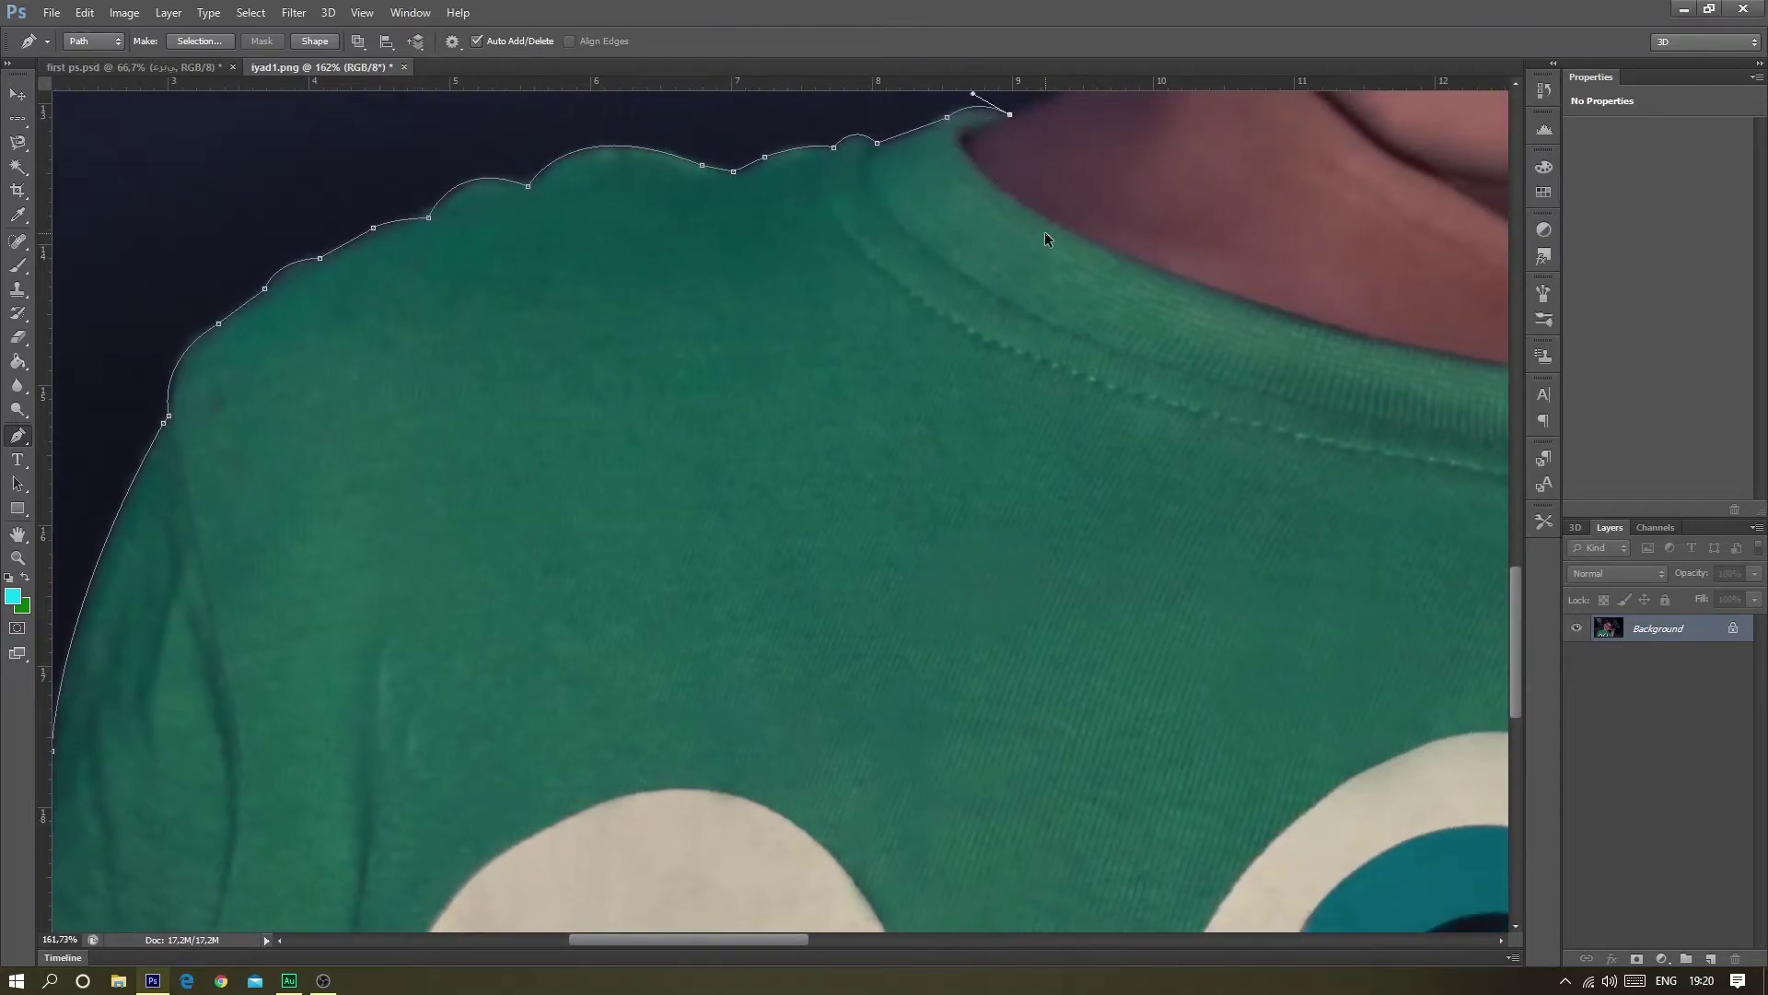
key(ctrl+z)
scroll(1033, 190, up, 3)
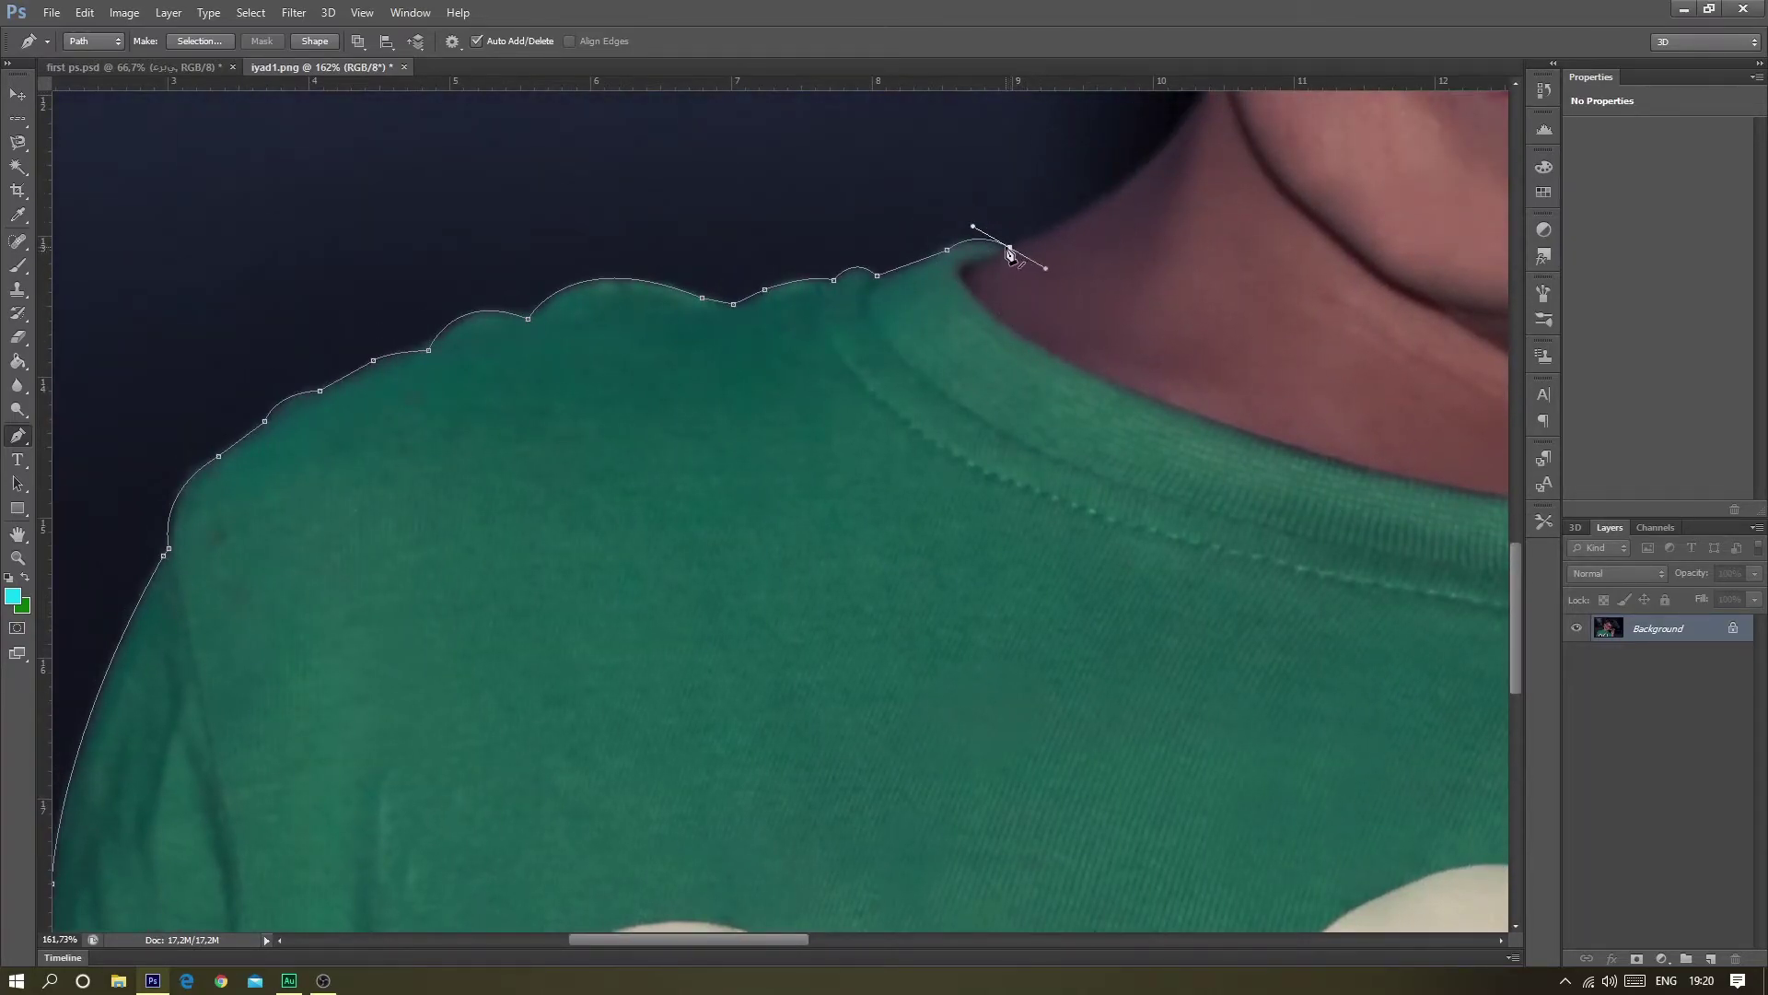
- Add curved Pen anchors along the neckline and collar, ending in a sharp corner at the collar's tip
drag(1011, 250, 1011, 254)
key(ctrl+z)
drag(967, 285, 993, 314)
drag(720, 939, 759, 940)
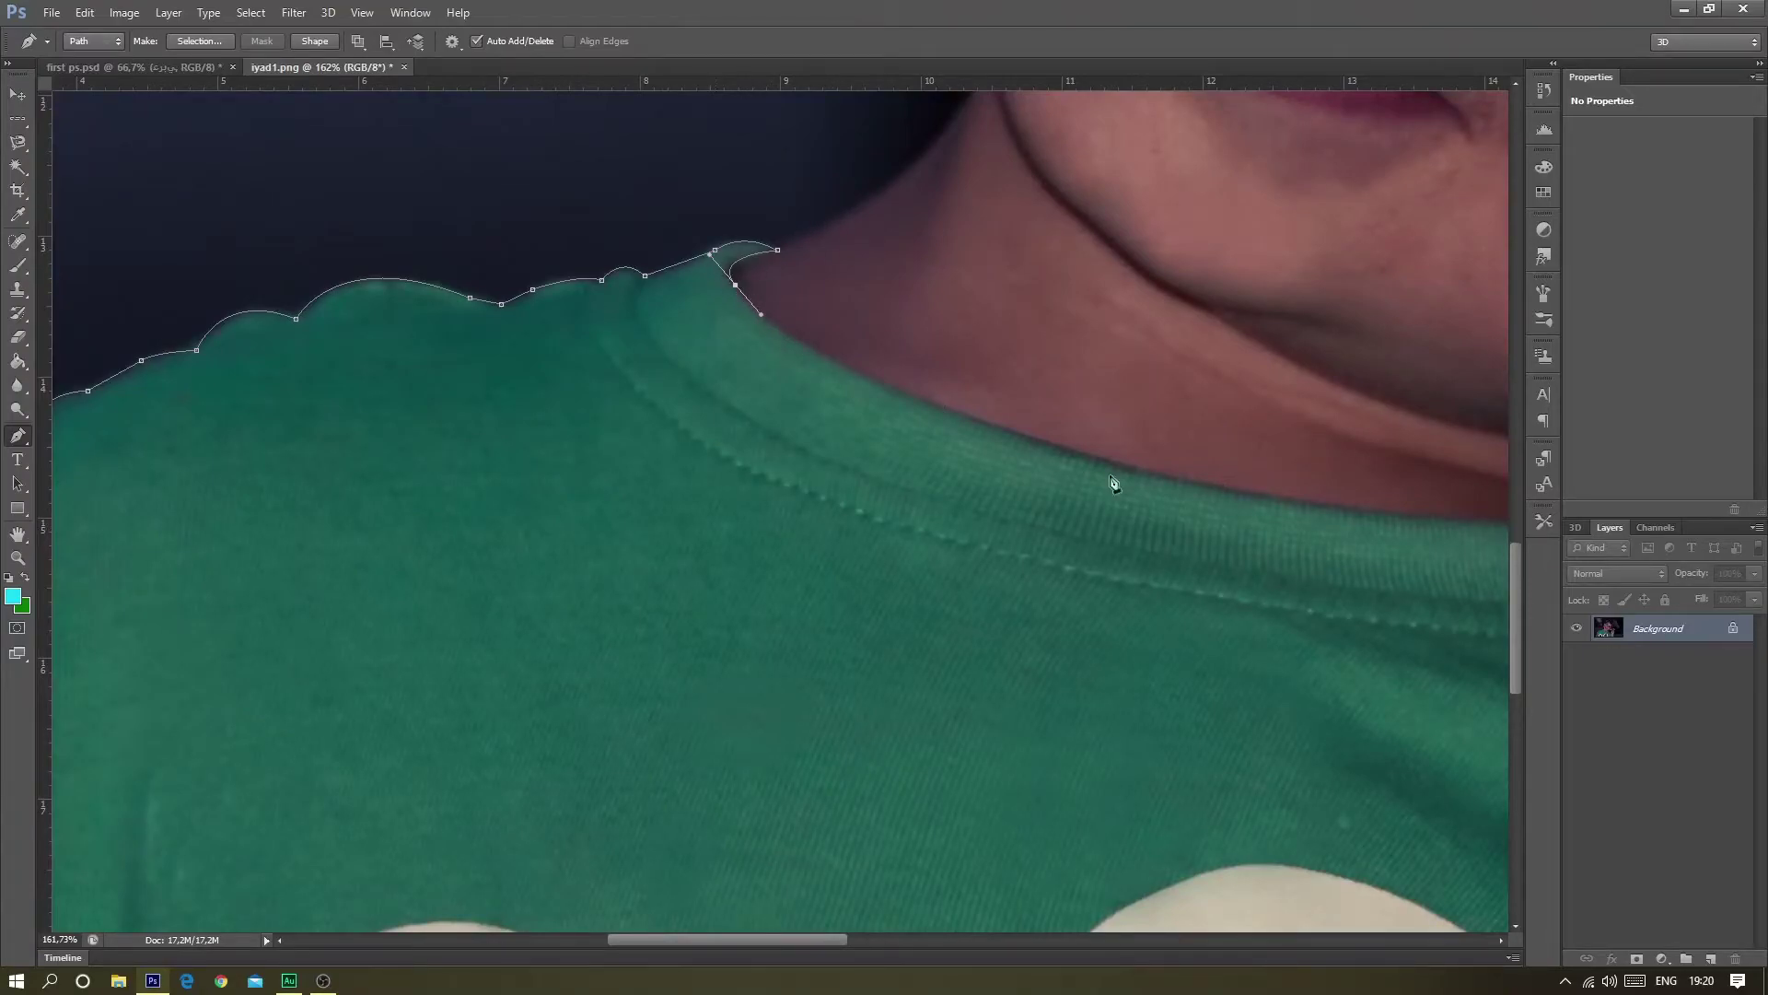
drag(1234, 492, 1277, 600)
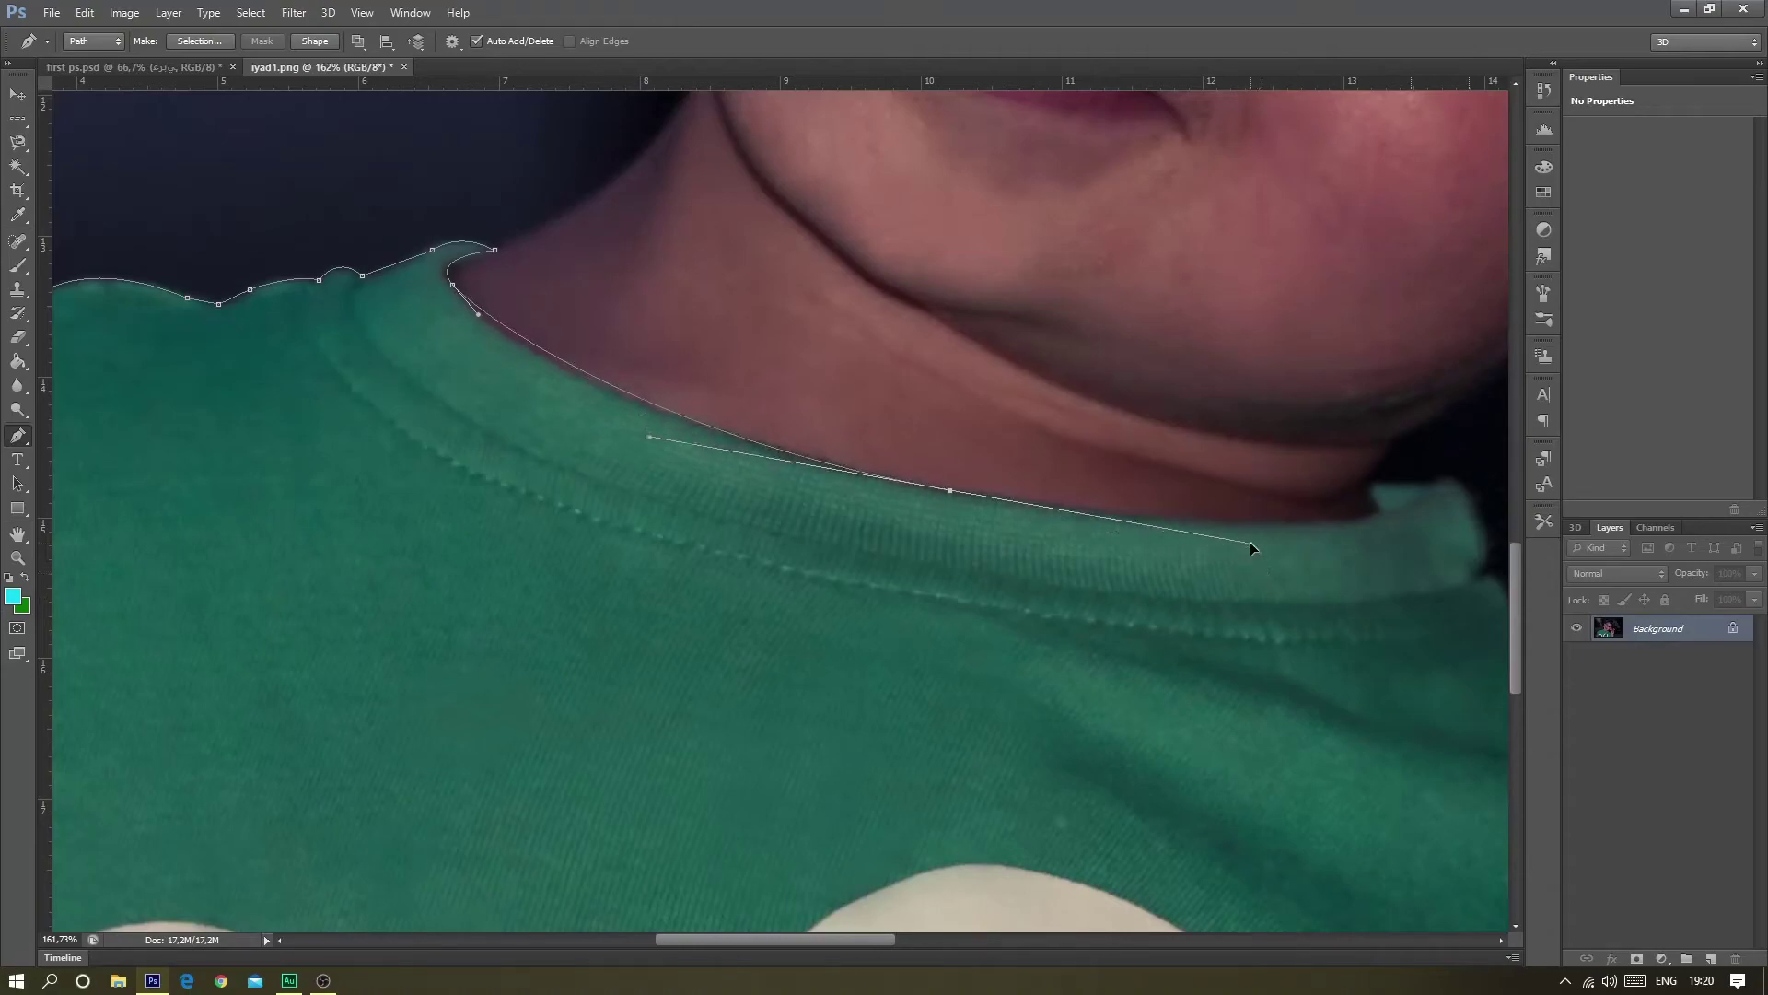
drag(1276, 601, 1311, 563)
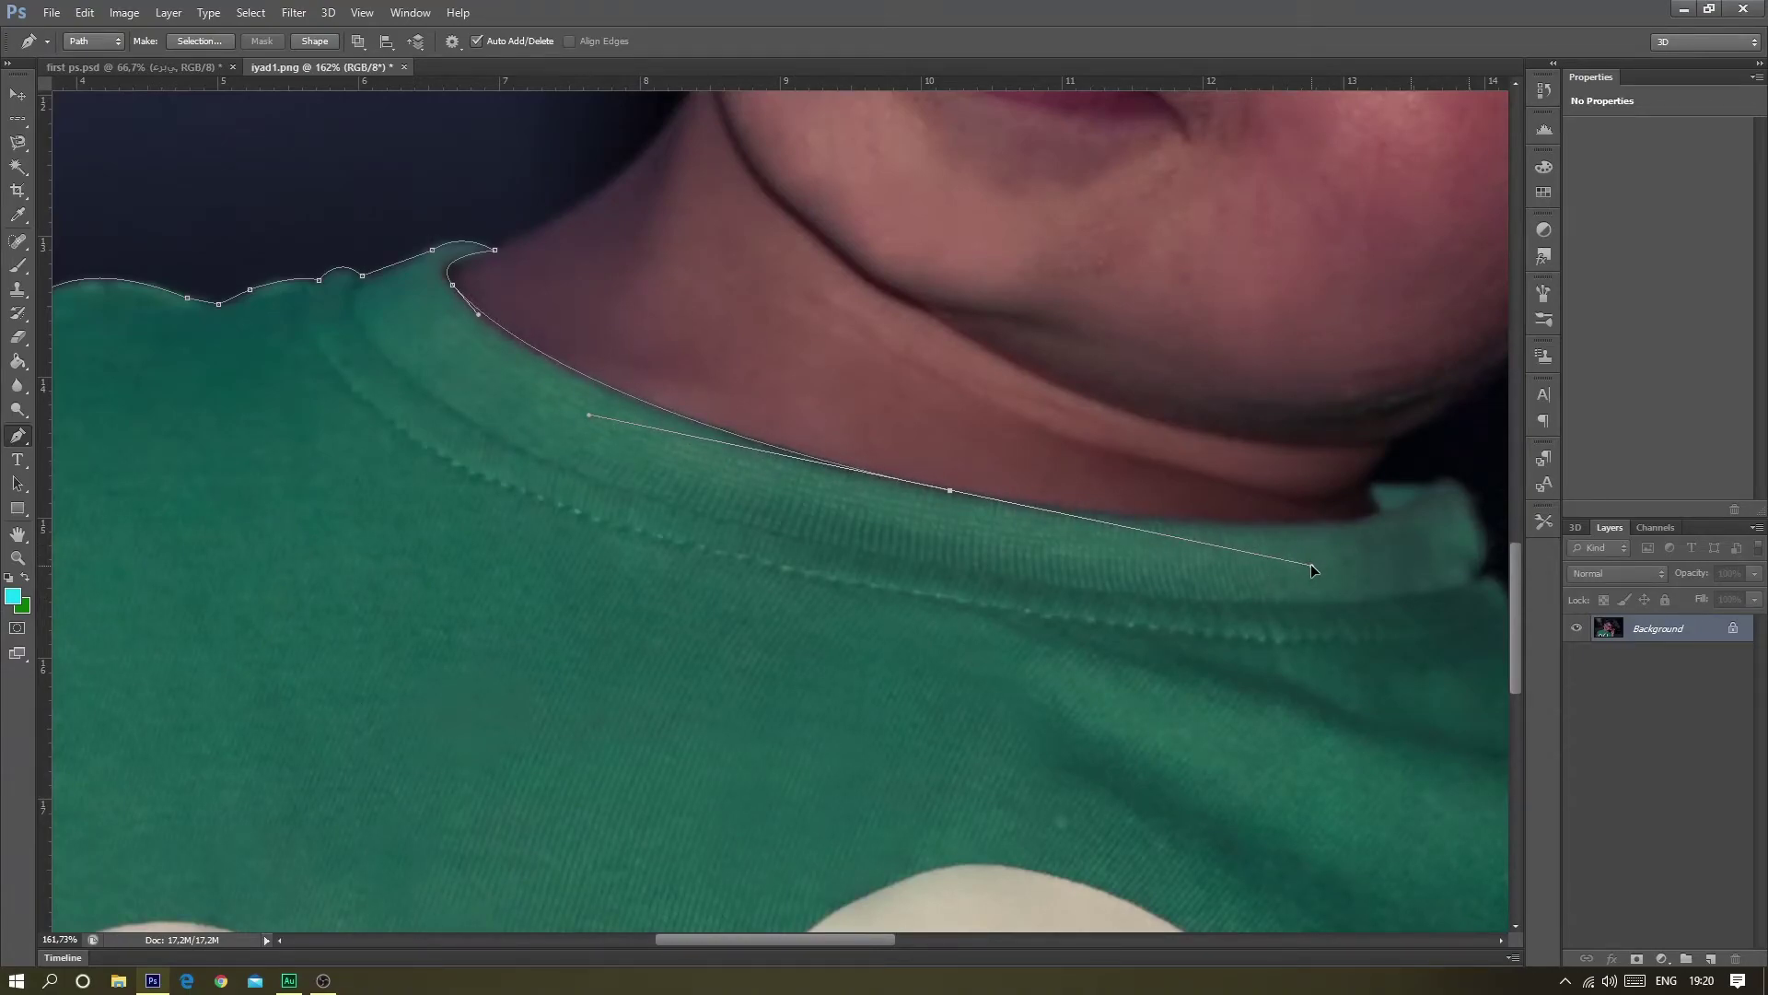
alt+click(950, 491)
drag(1382, 512, 1464, 480)
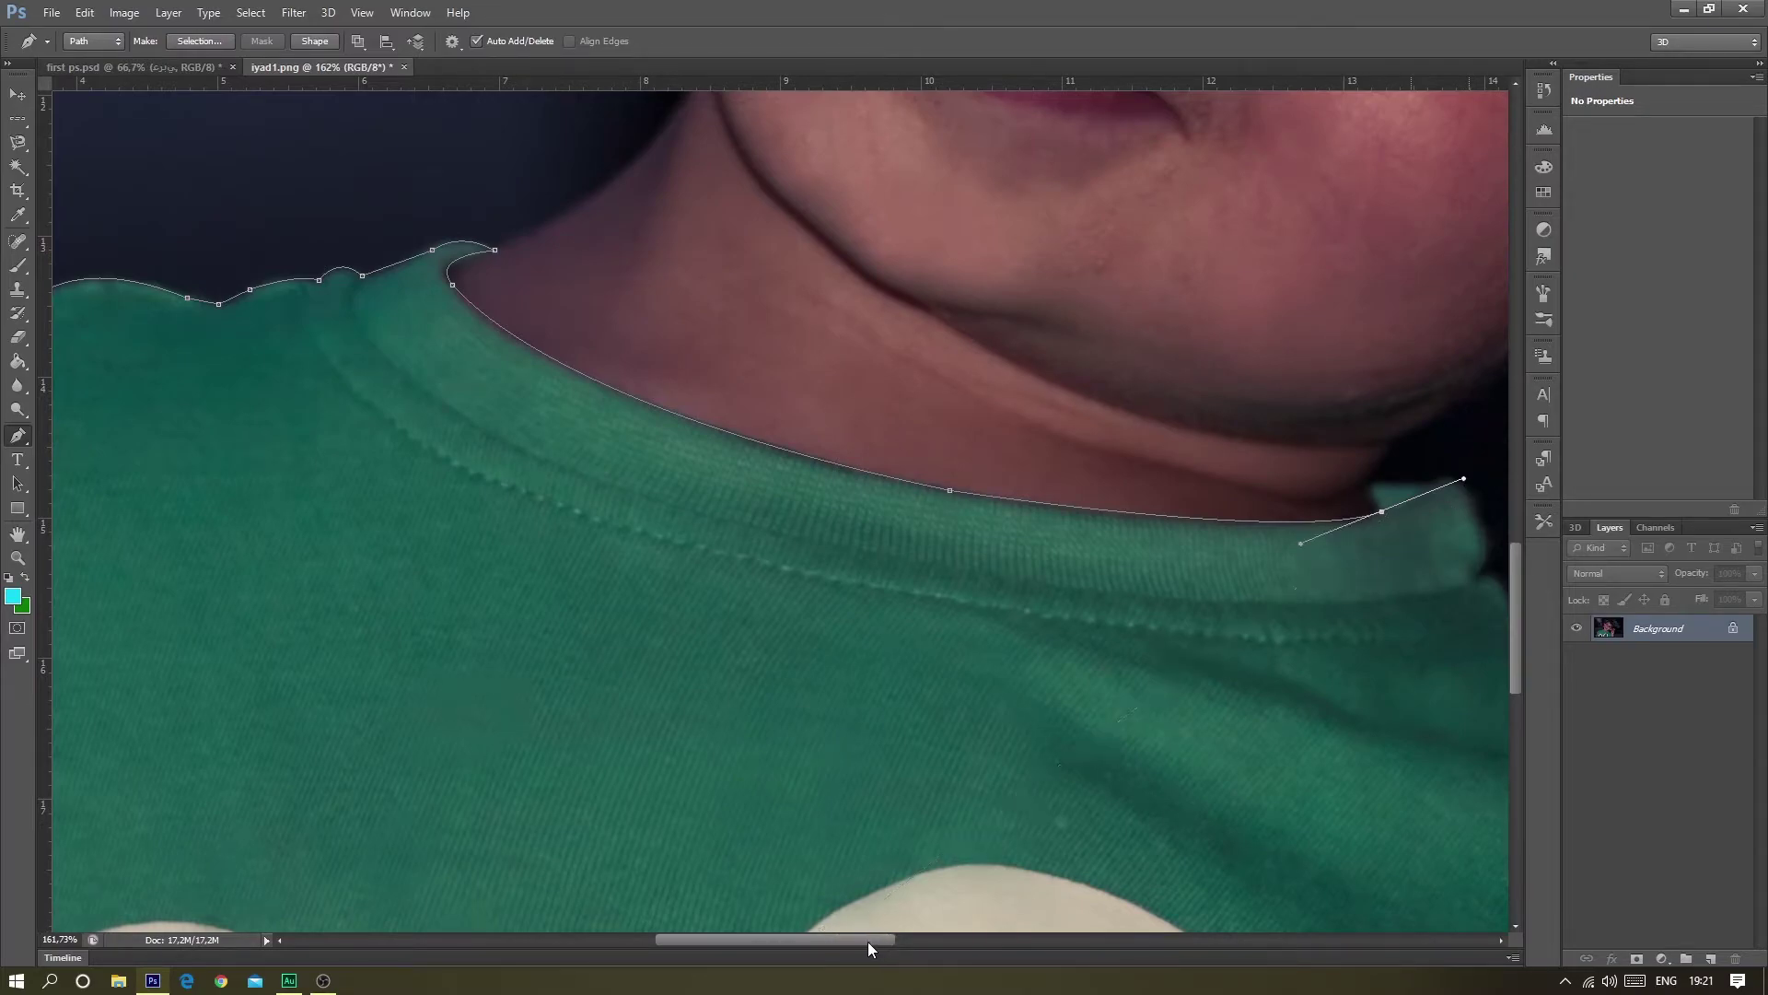
drag(867, 941, 943, 940)
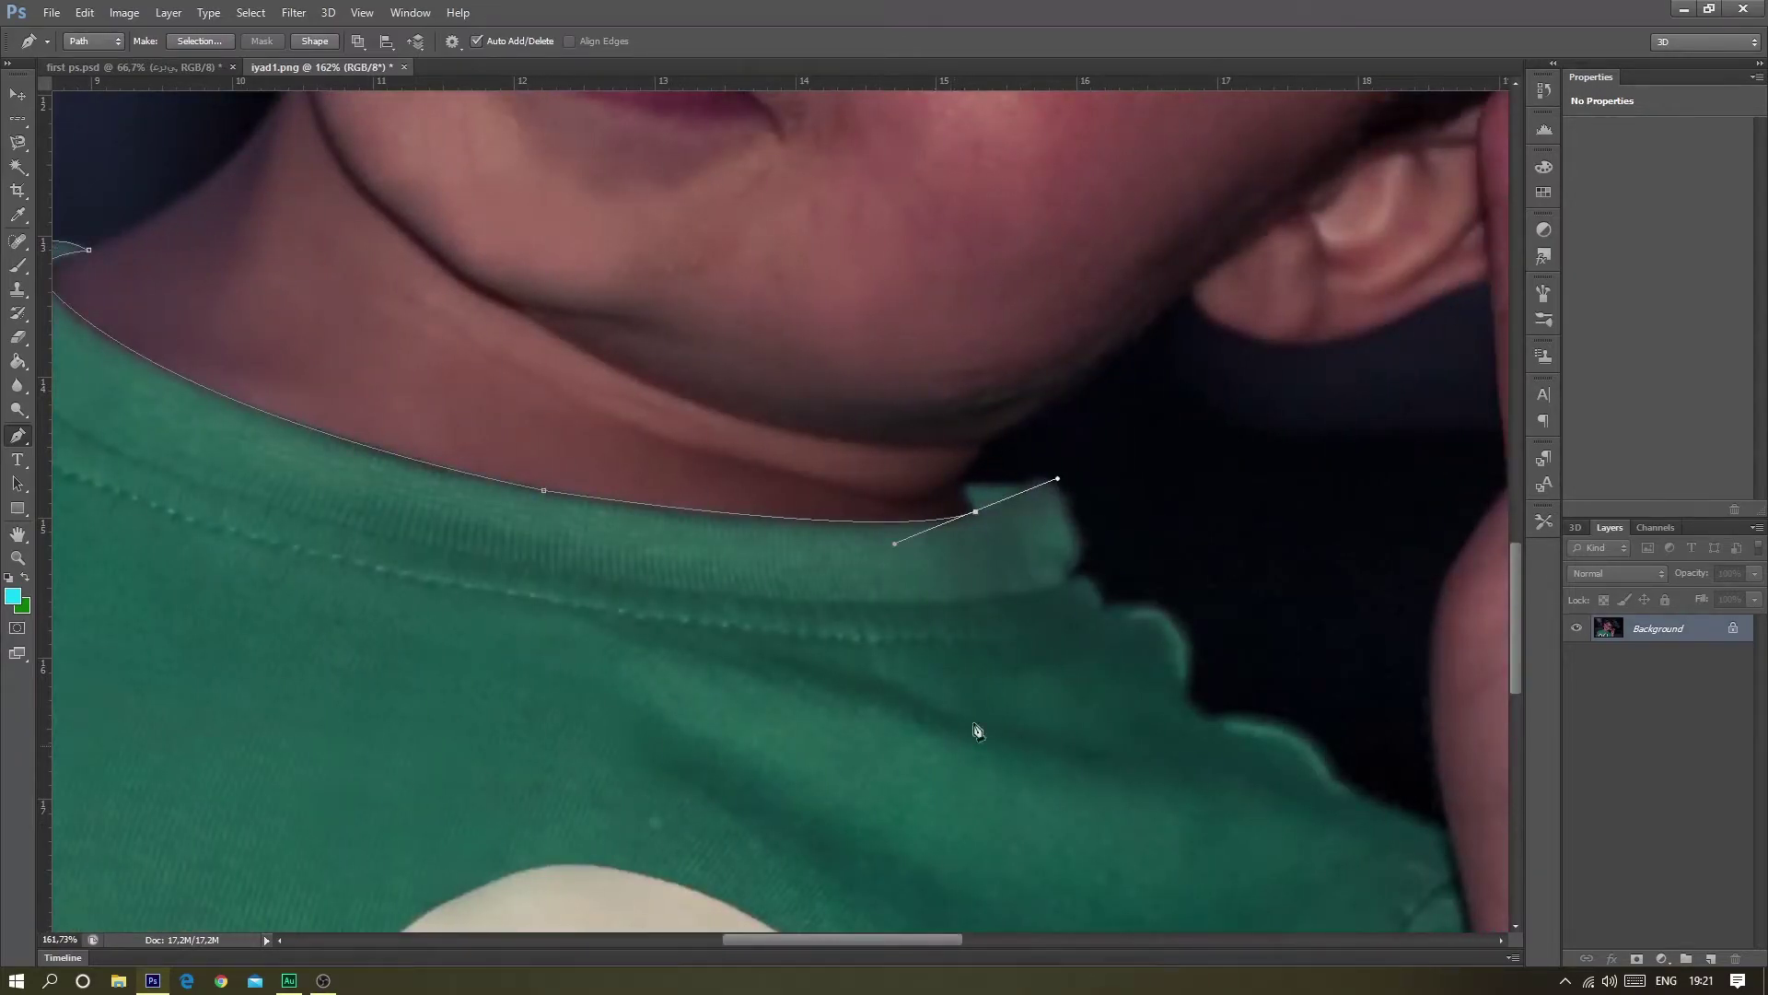
alt+click(975, 512)
- Trace the right shoulder bump with anchors and corner points, adding a curved anchor below it
click(961, 486)
click(1018, 486)
drag(1072, 518, 1086, 578)
alt+click(1072, 519)
drag(1066, 581, 1044, 608)
- Delete the extra anchor below the collar tip with the Delete Anchor Point Tool, then return to the Pen Tool
click(17, 445)
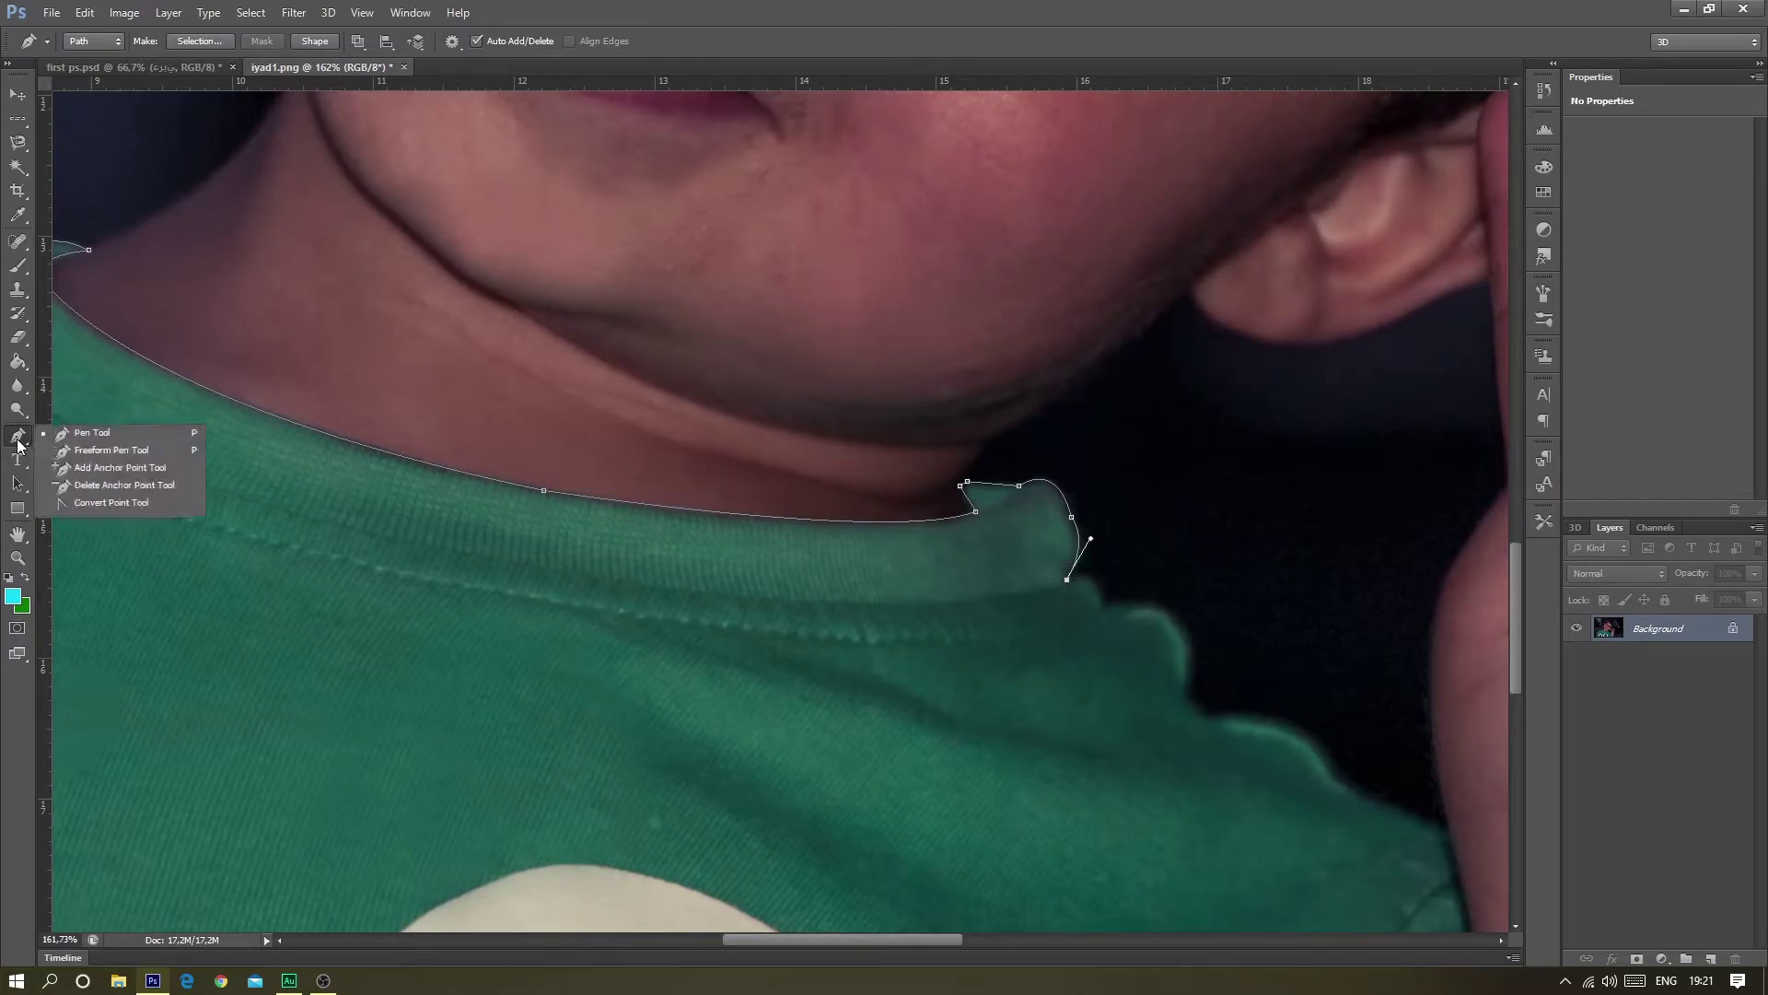
click(64, 490)
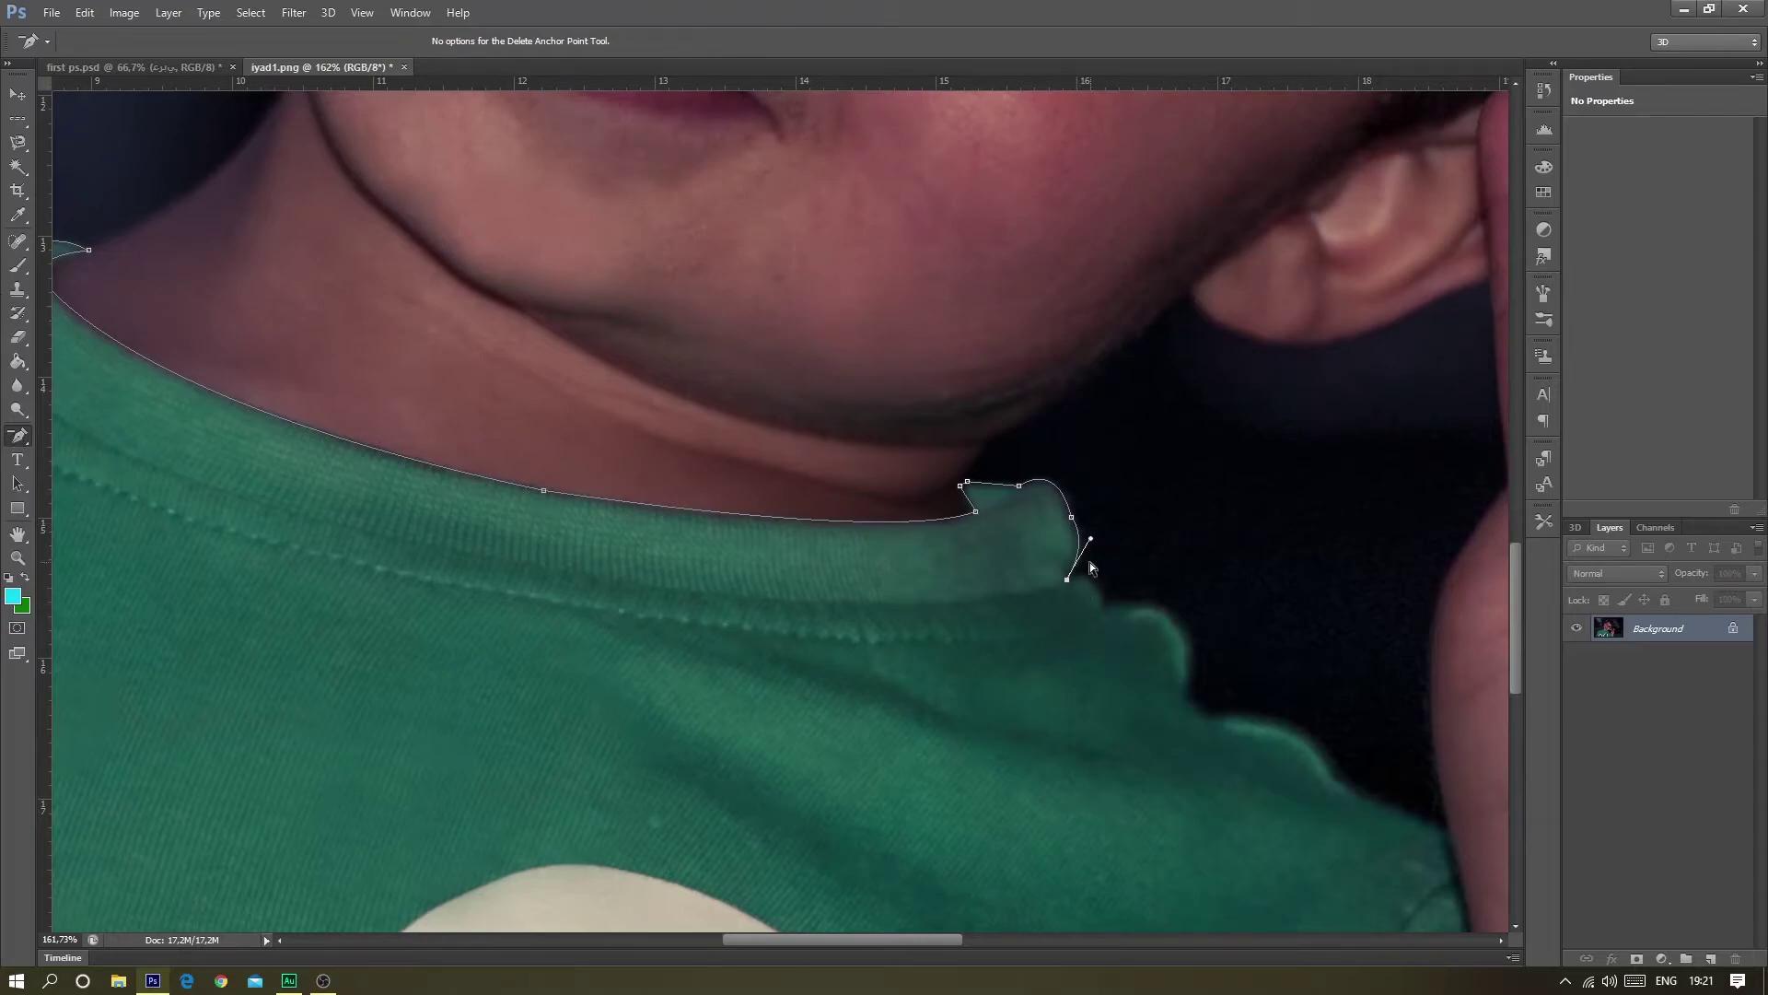
click(1067, 580)
key(ctrl+z)
click(1067, 580)
right_click(23, 448)
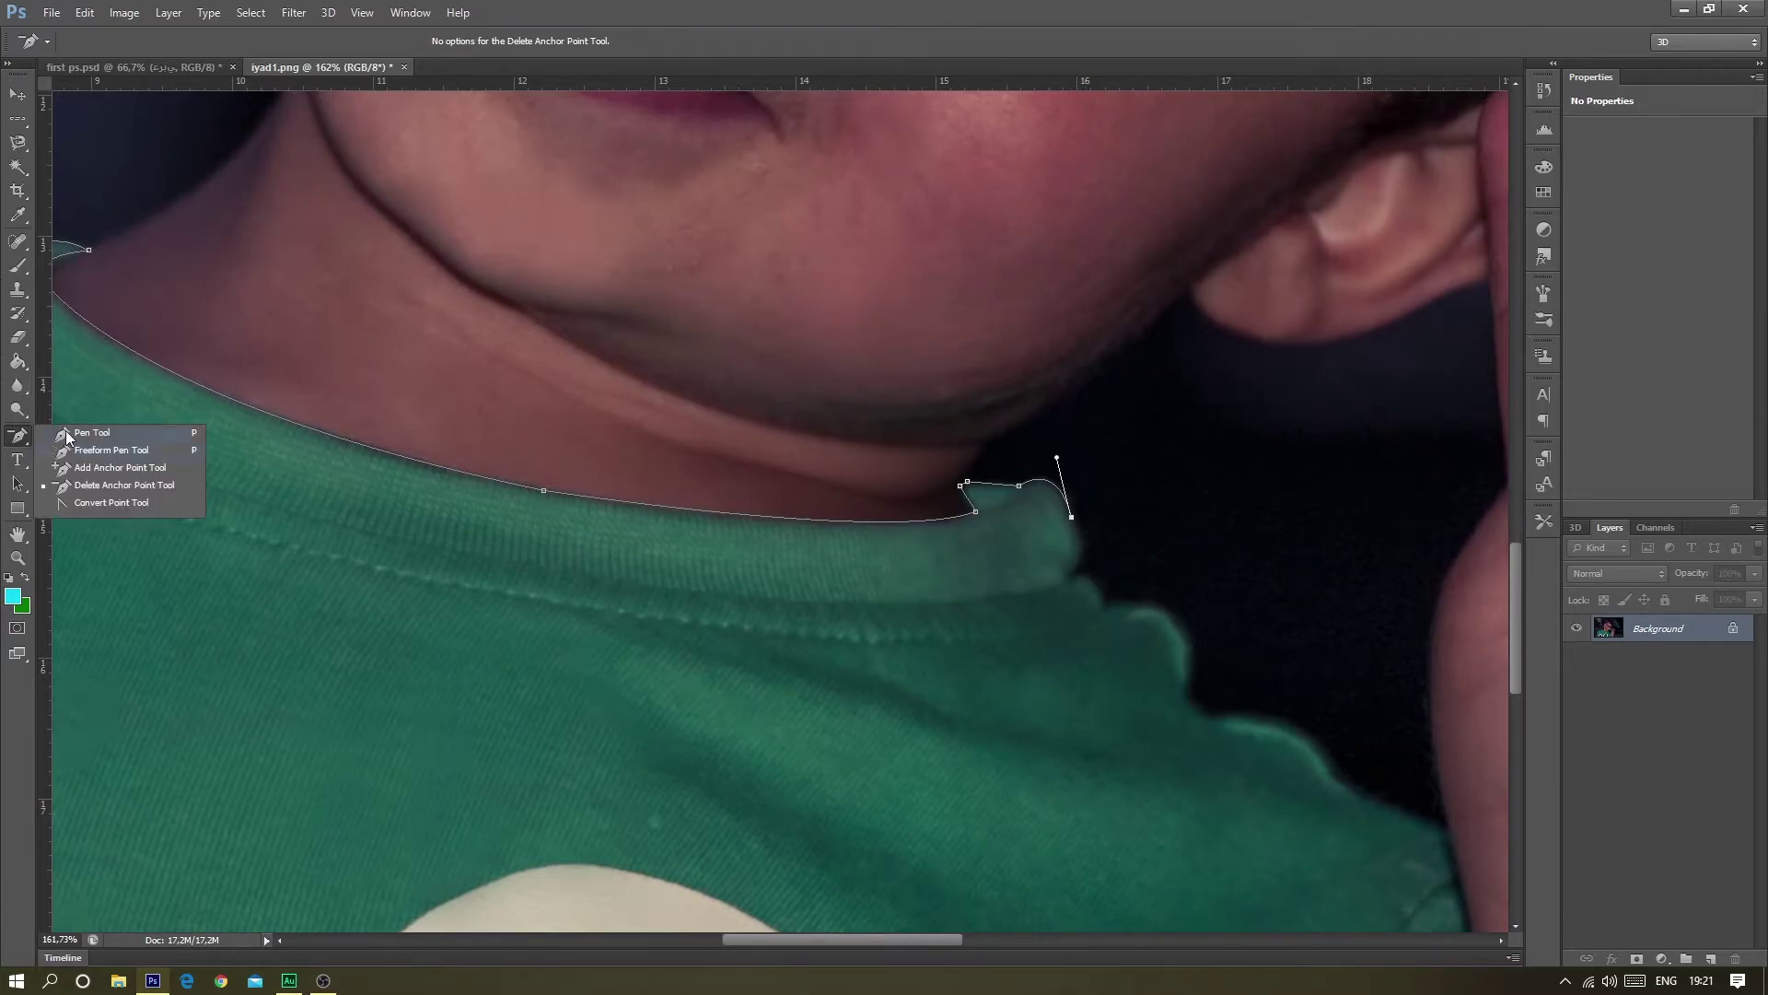
click(67, 433)
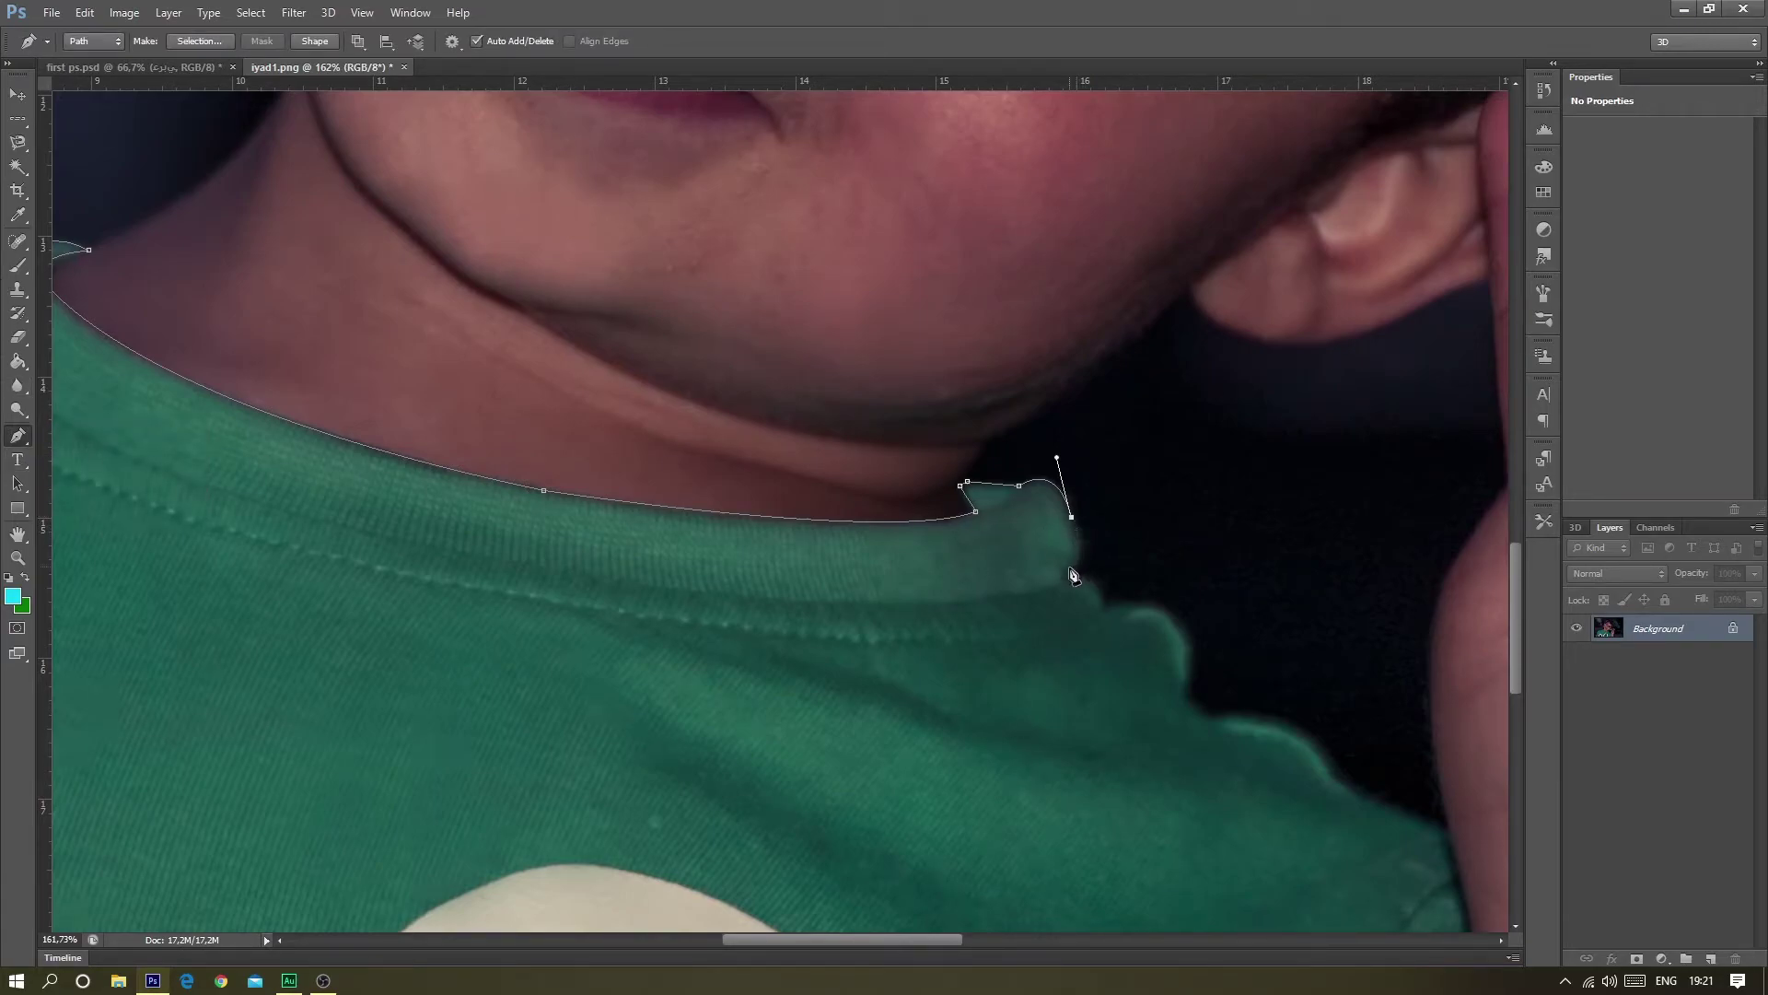
- Trace the right shoulder edge and its scallop down to the shoulder-sleeve corner
drag(1068, 579, 1041, 614)
click(1069, 581)
drag(1186, 634, 1215, 742)
drag(1233, 855, 951, 855)
drag(1052, 760, 1055, 781)
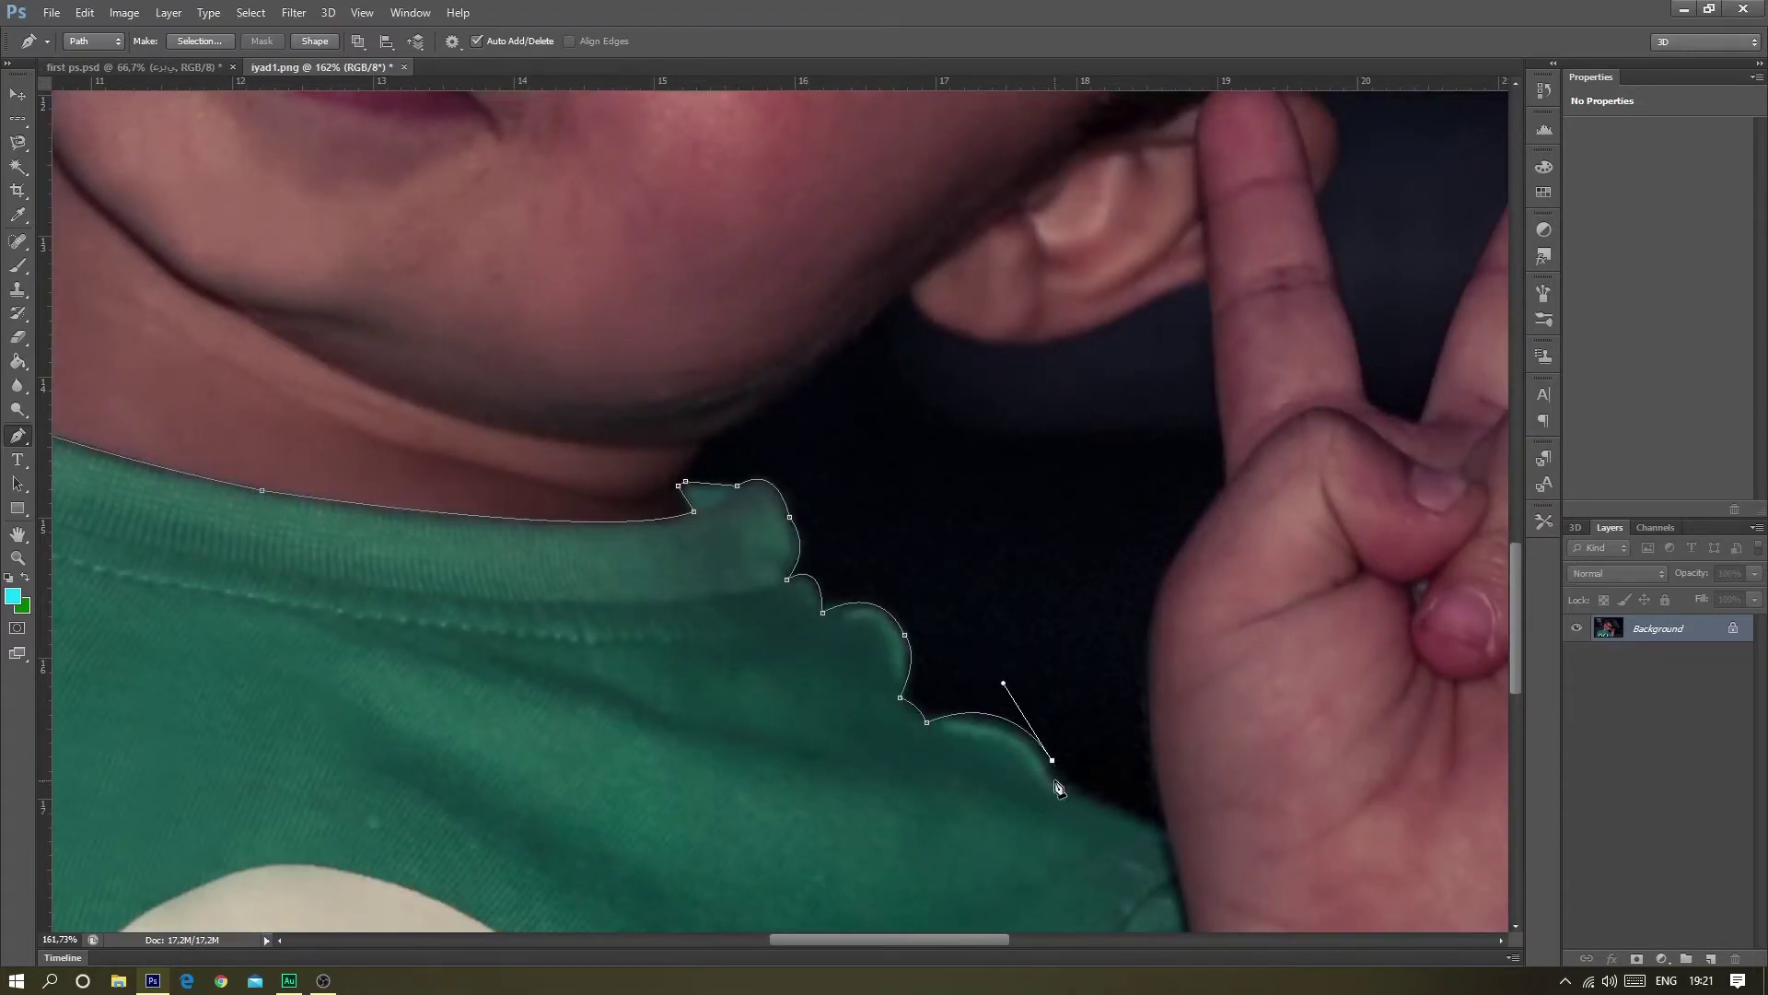
click(1168, 833)
- Outline the sleeve edge, zoom out, and close the path along the shirt's bottom
alt+scroll(1168, 833, down, 5)
alt+scroll(1182, 698, up, 5)
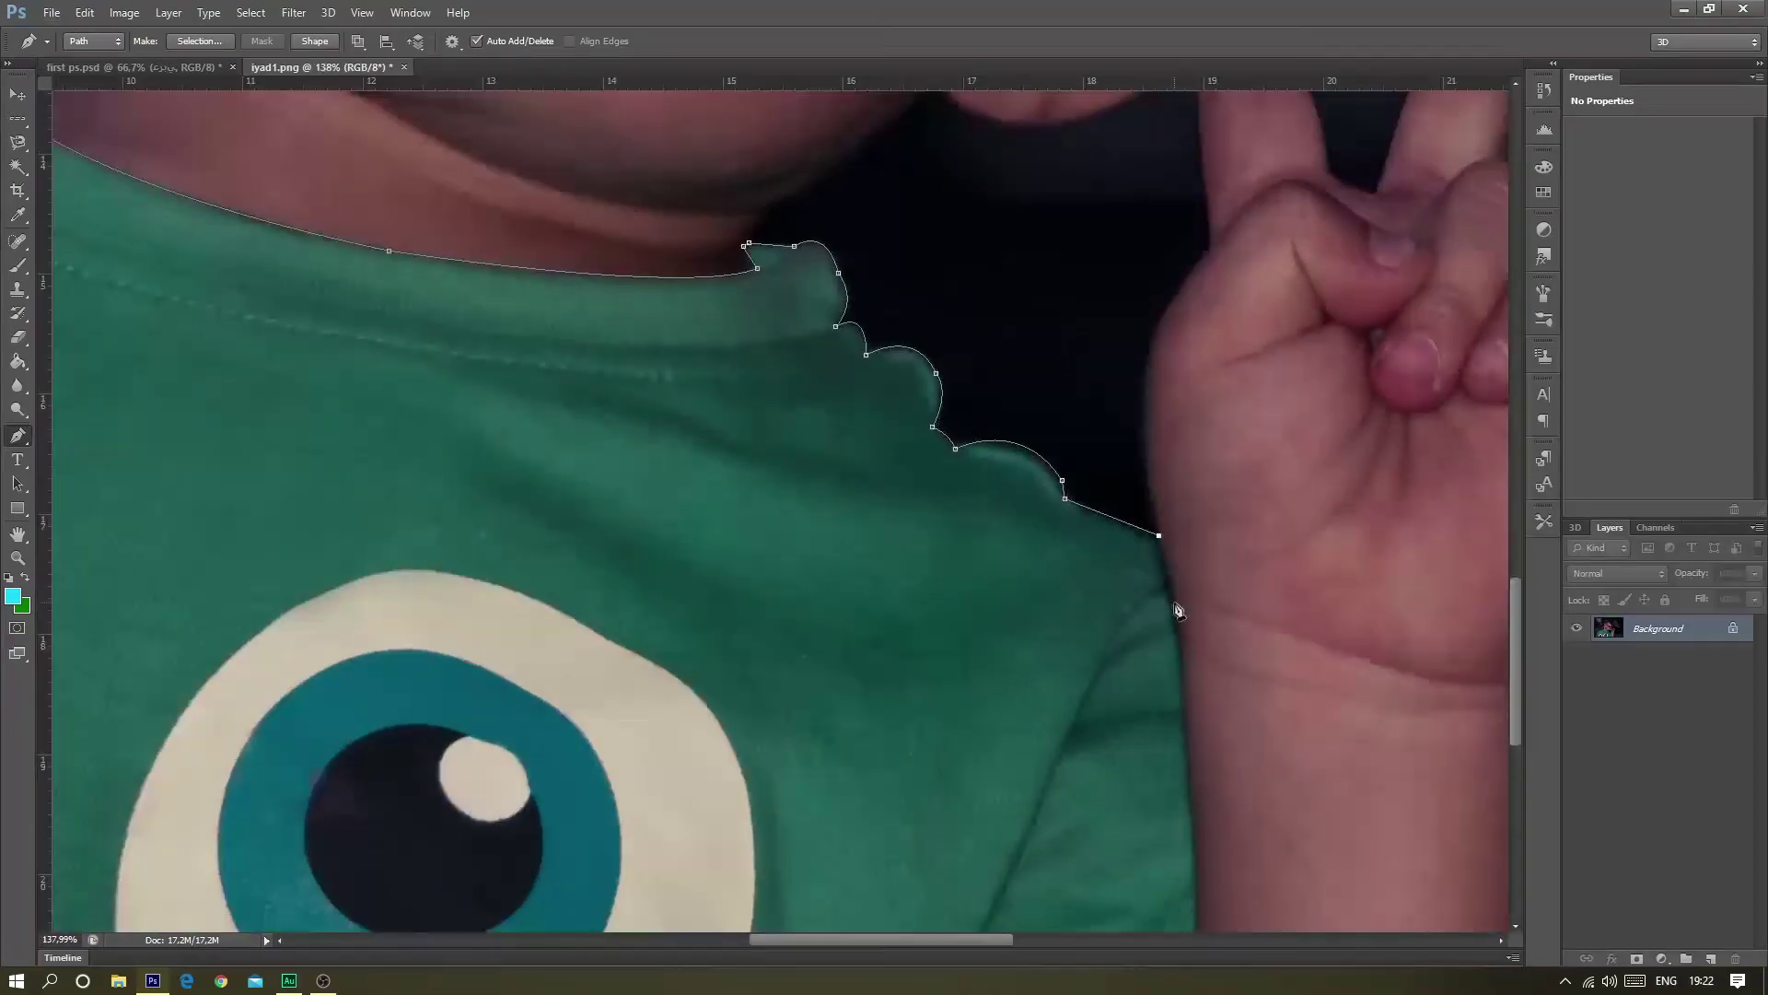
drag(1183, 661, 1183, 681)
scroll(1184, 702, down, 3)
click(1196, 711)
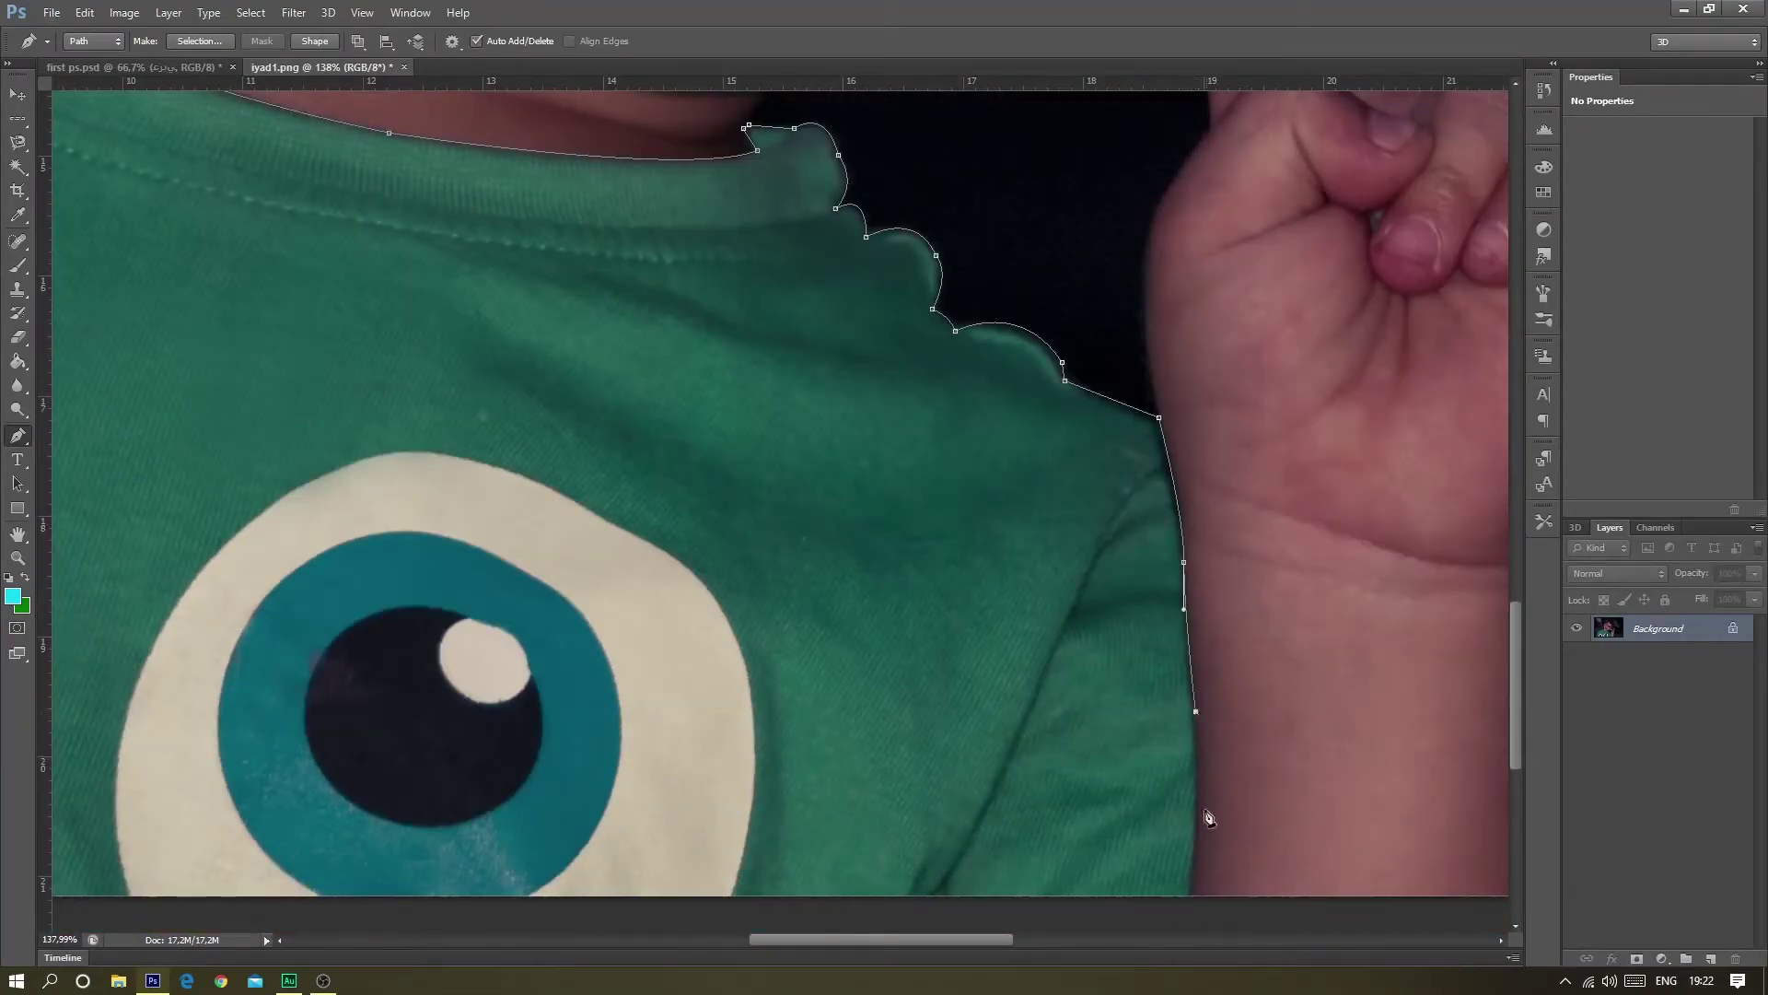
mouse_move(1185, 917)
mouse_down()
mouse_move(1180, 933)
mouse_move(1166, 920)
mouse_up()
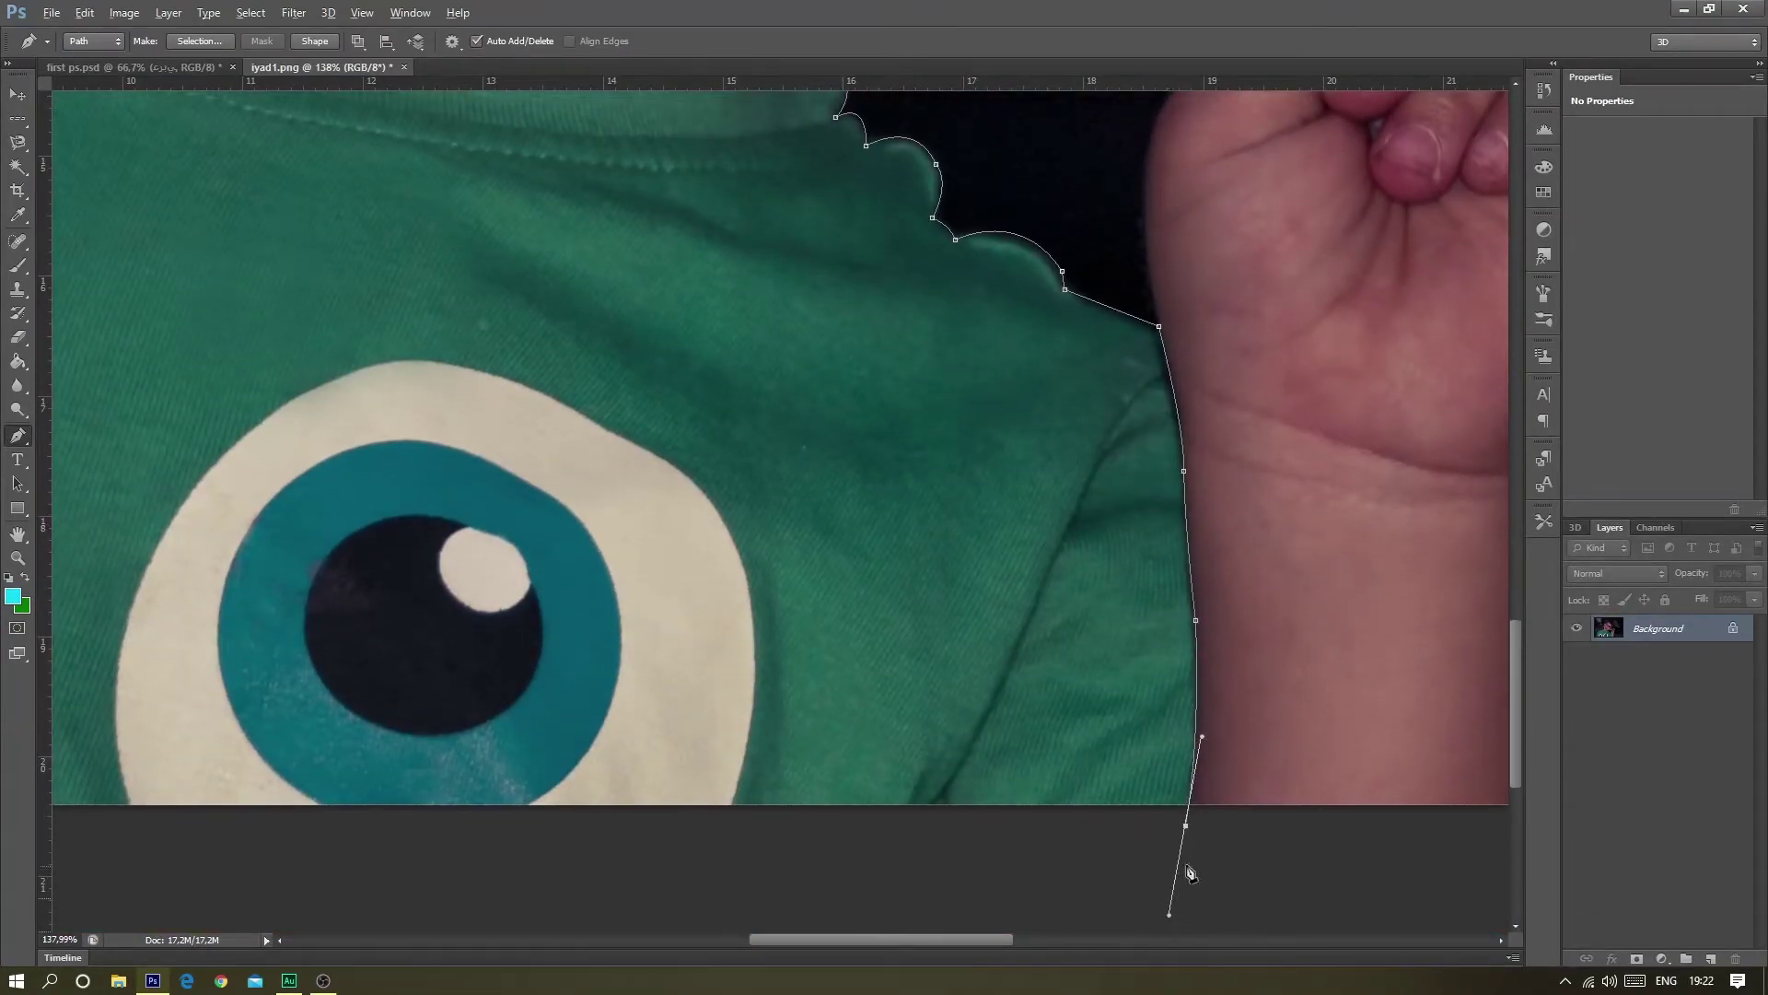
alt+click(1186, 829)
alt+scroll(1179, 834, down, 5)
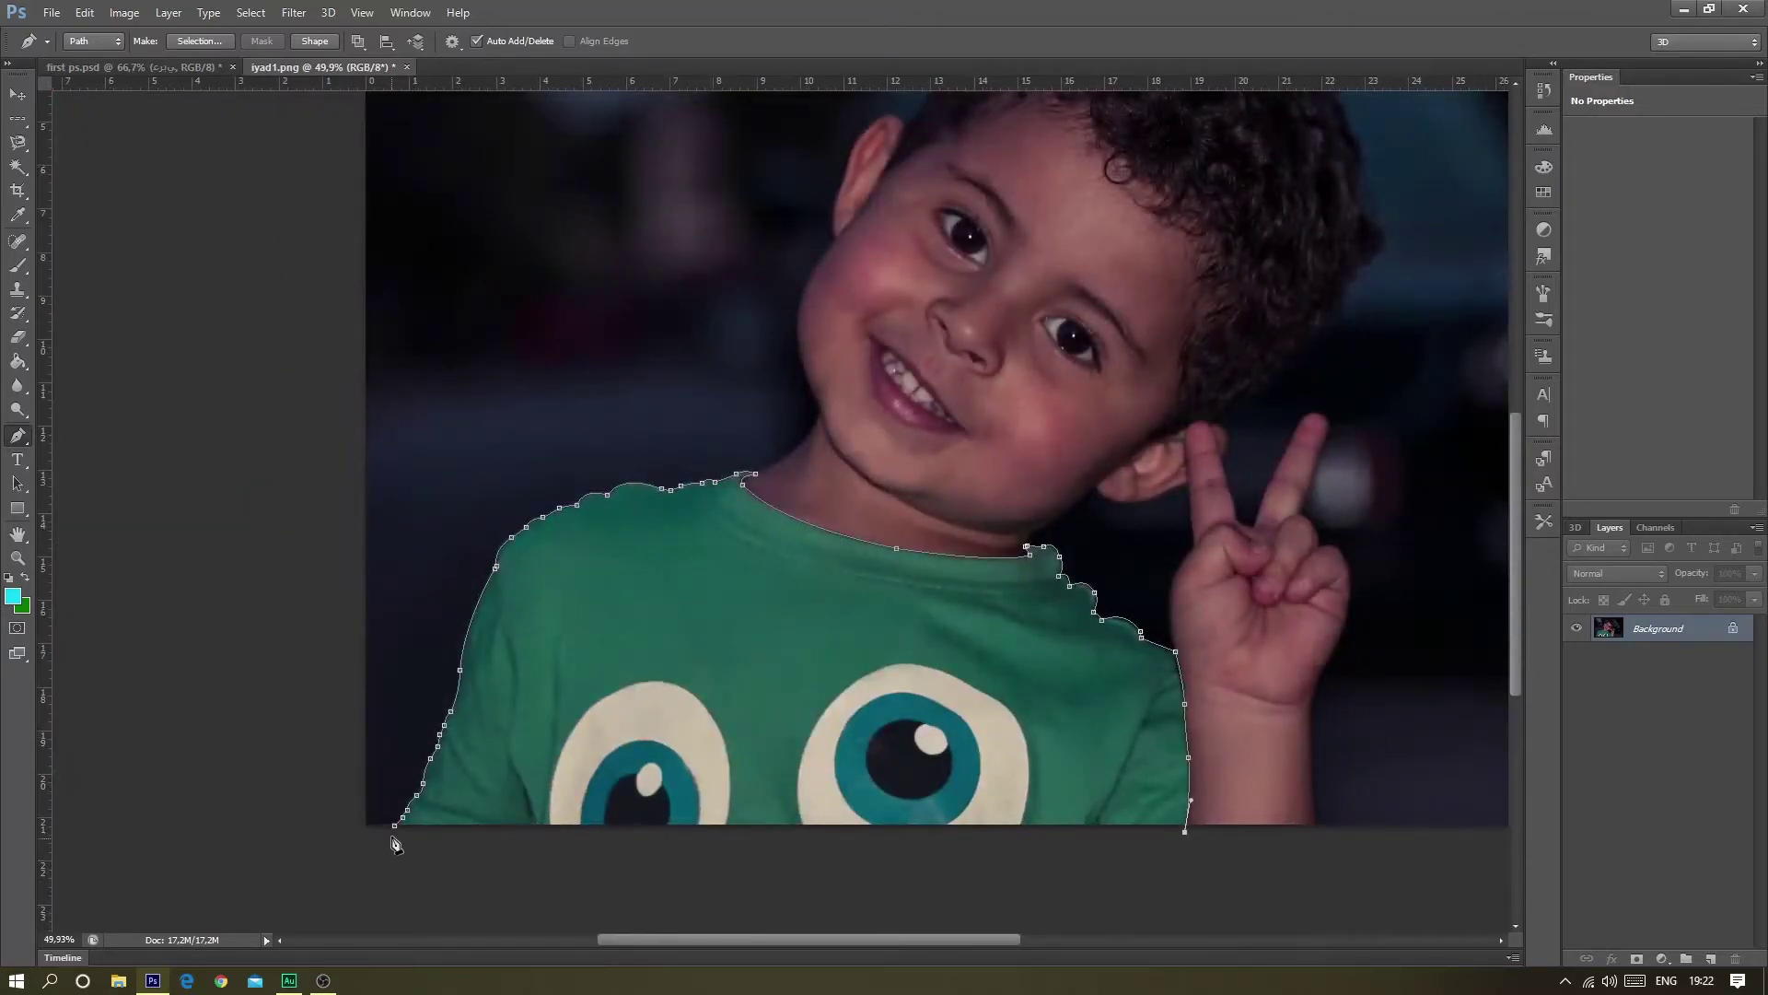
drag(395, 828, 486, 776)
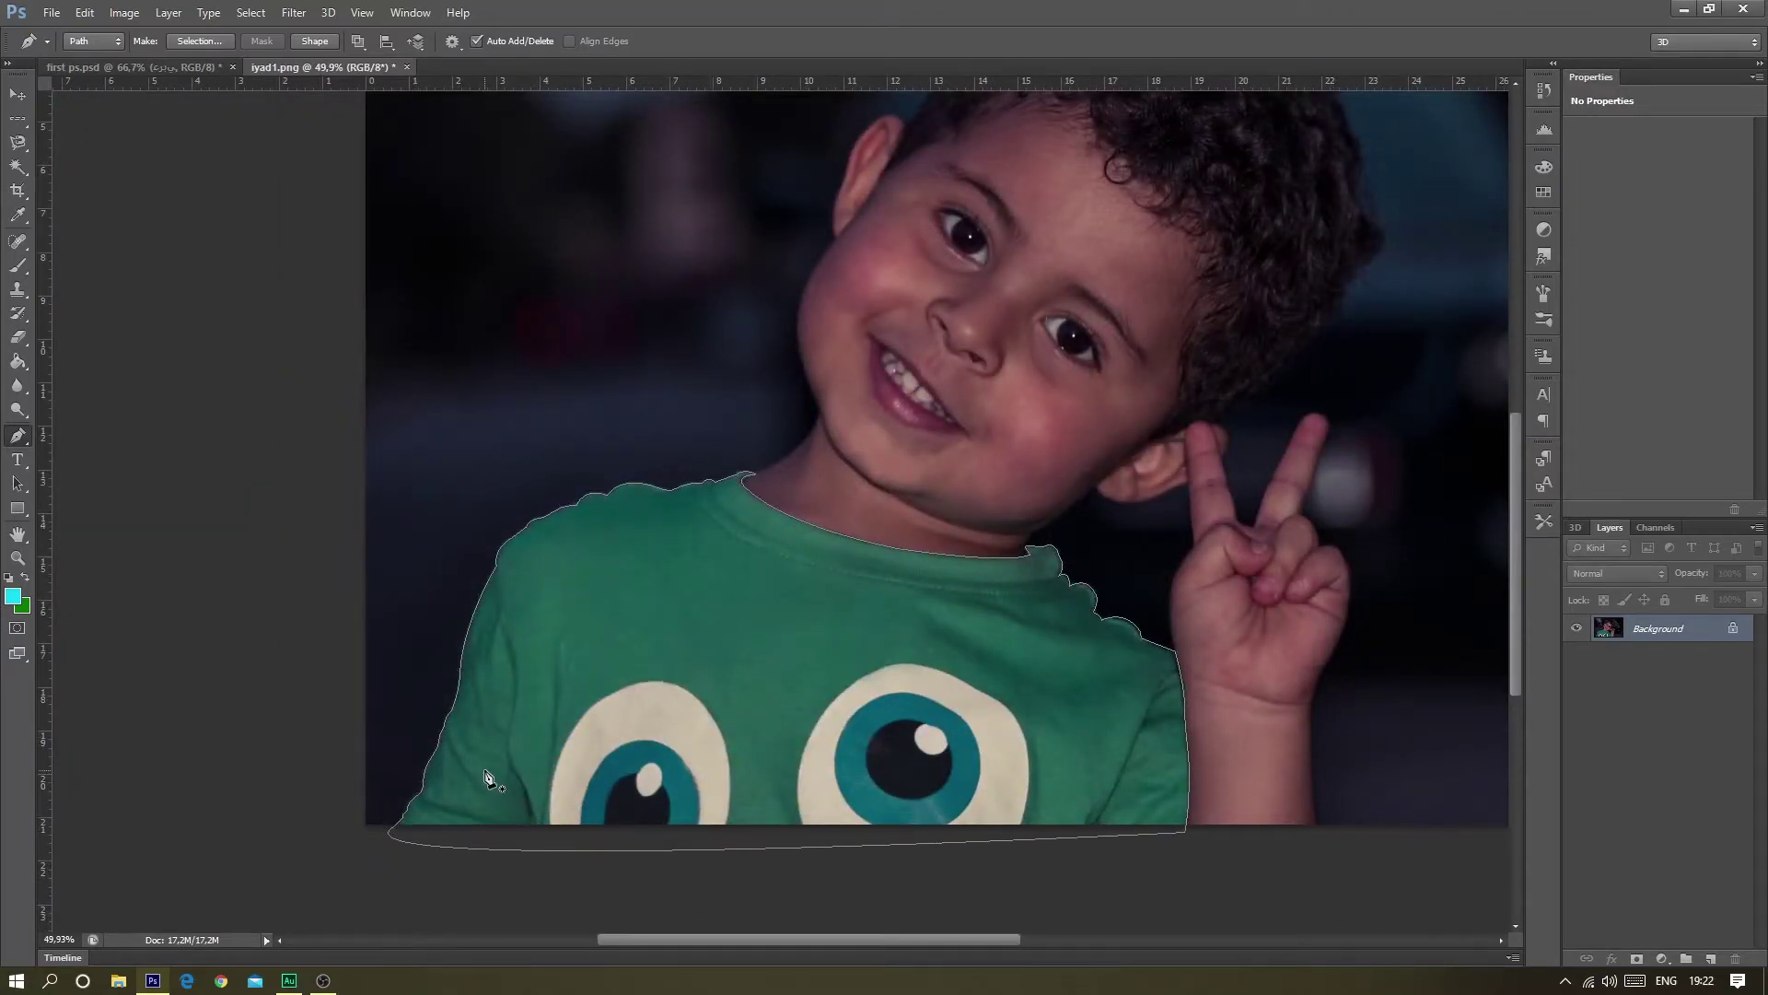
alt+scroll(592, 506, up, 2)
alt+scroll(552, 557, up, 2)
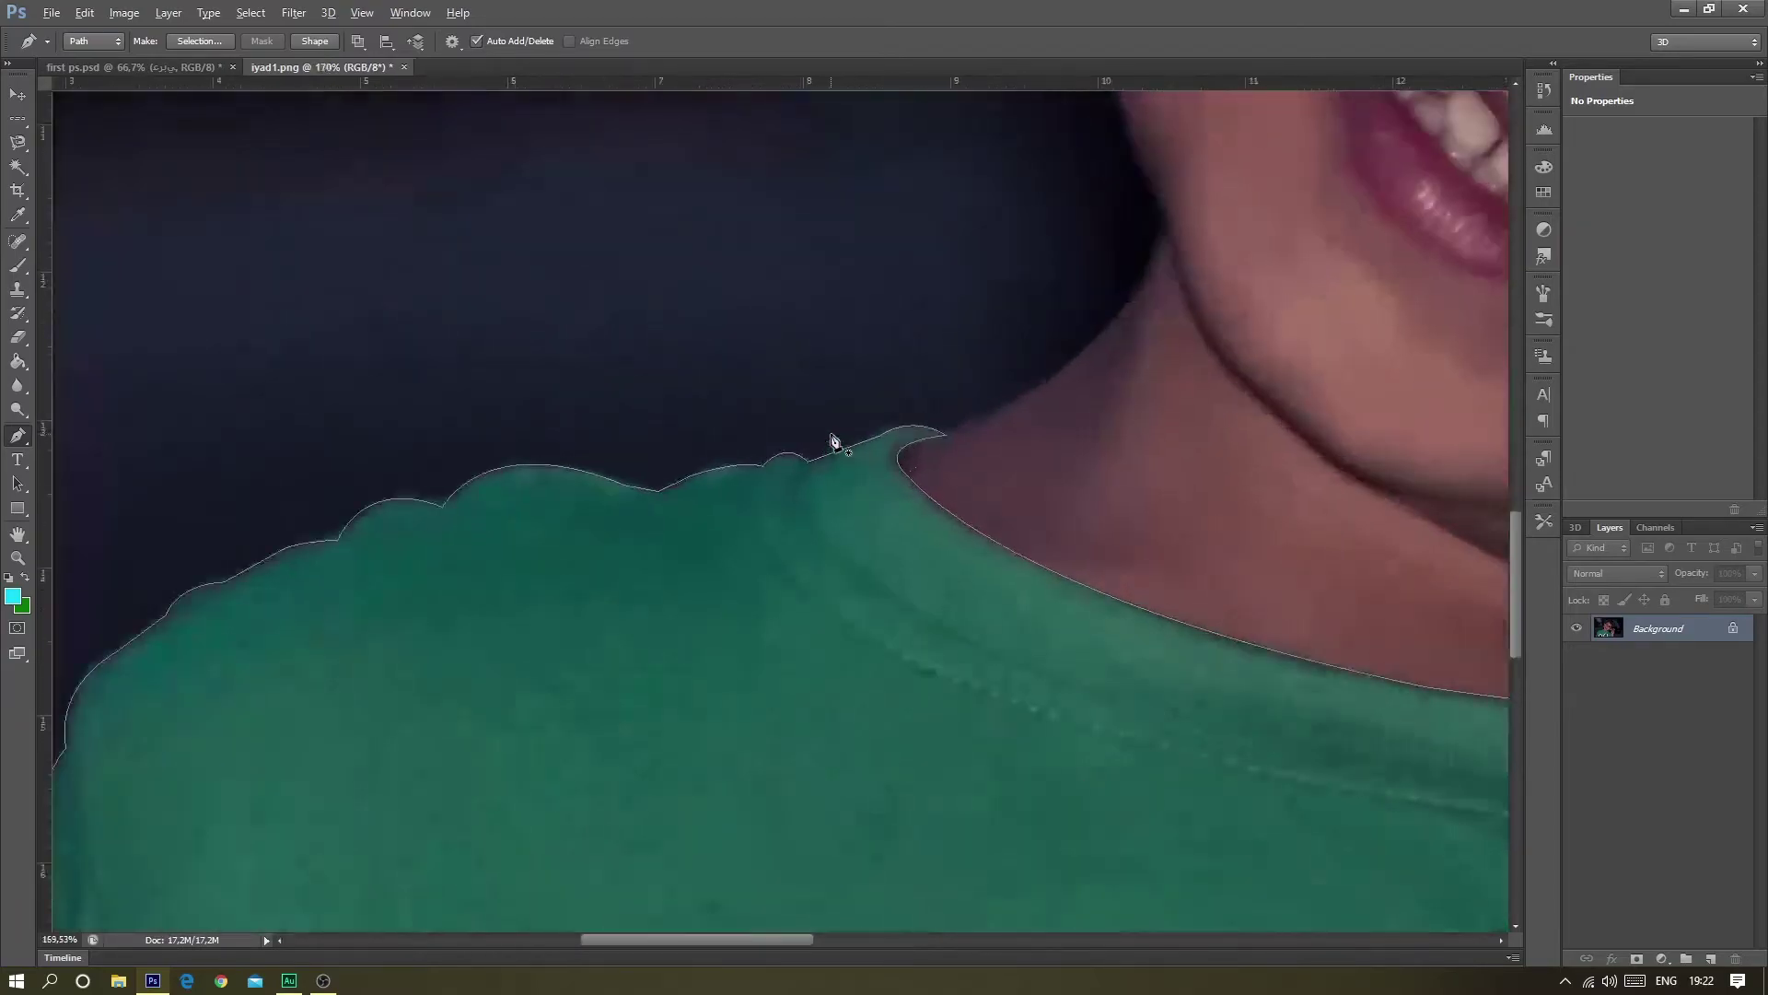
alt+scroll(833, 445, up, 2)
alt+scroll(276, 576, down, 1)
alt+scroll(344, 561, down, 2)
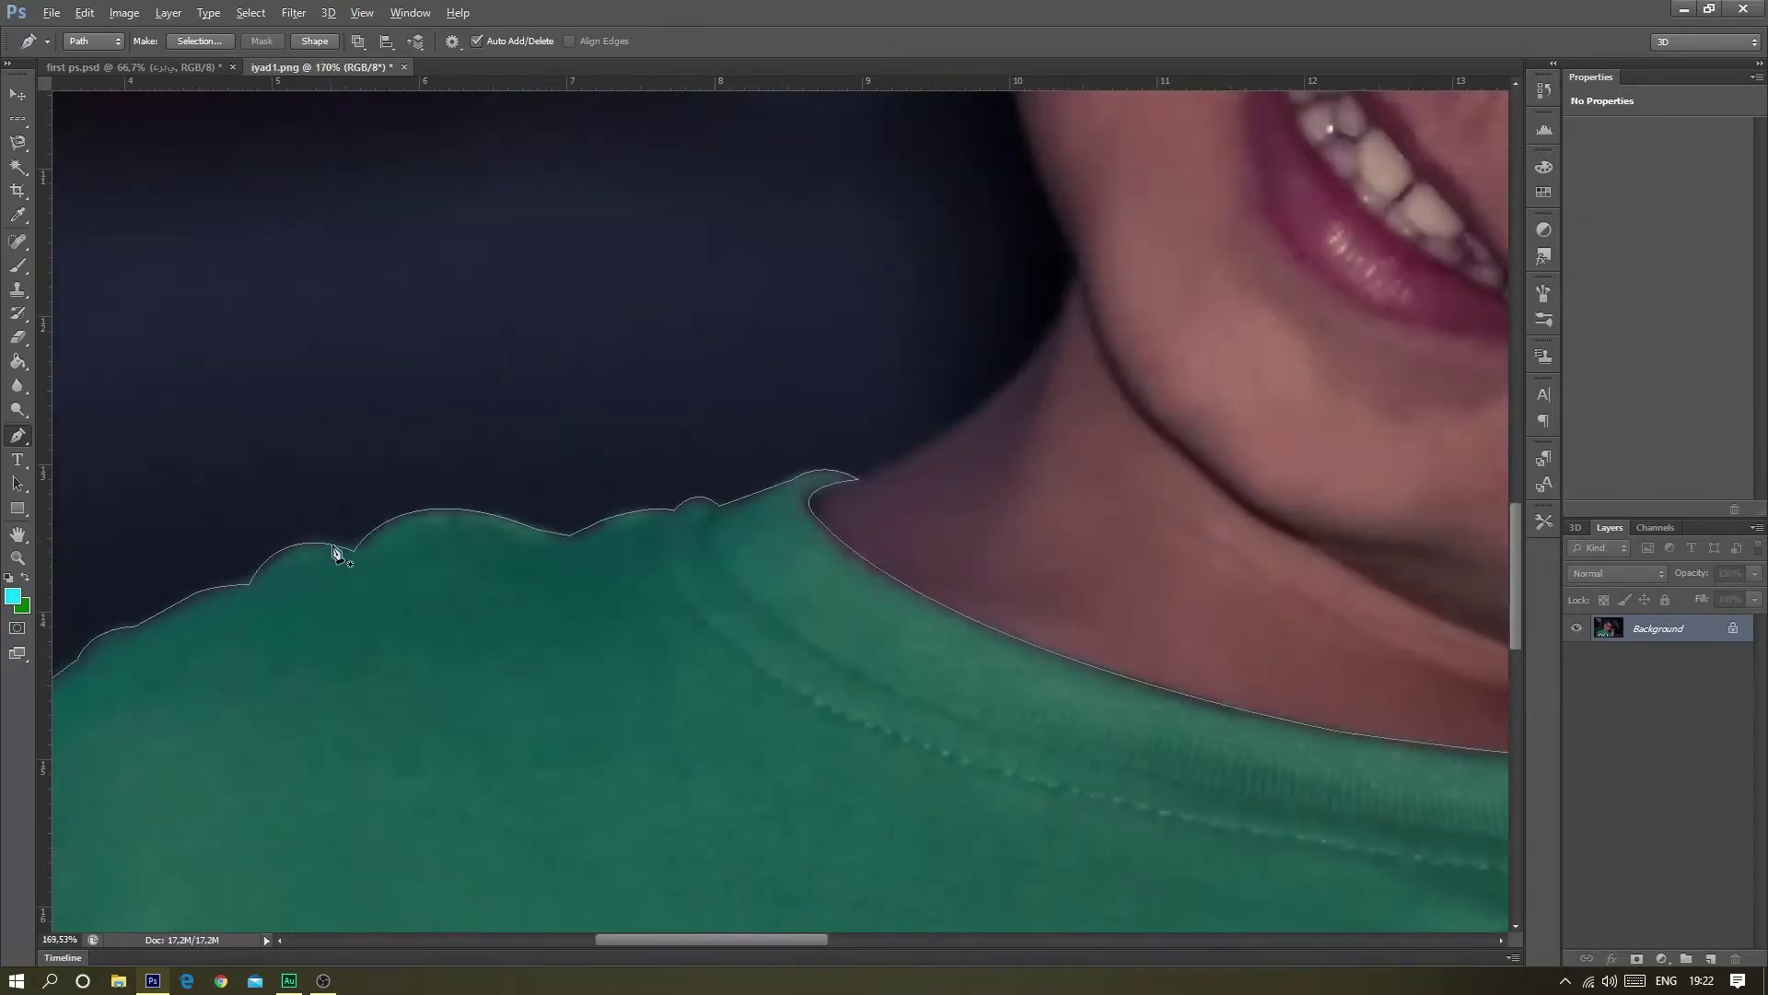
alt+scroll(348, 545, down, 2)
alt+scroll(589, 544, down, 1)
alt+scroll(631, 589, down, 2)
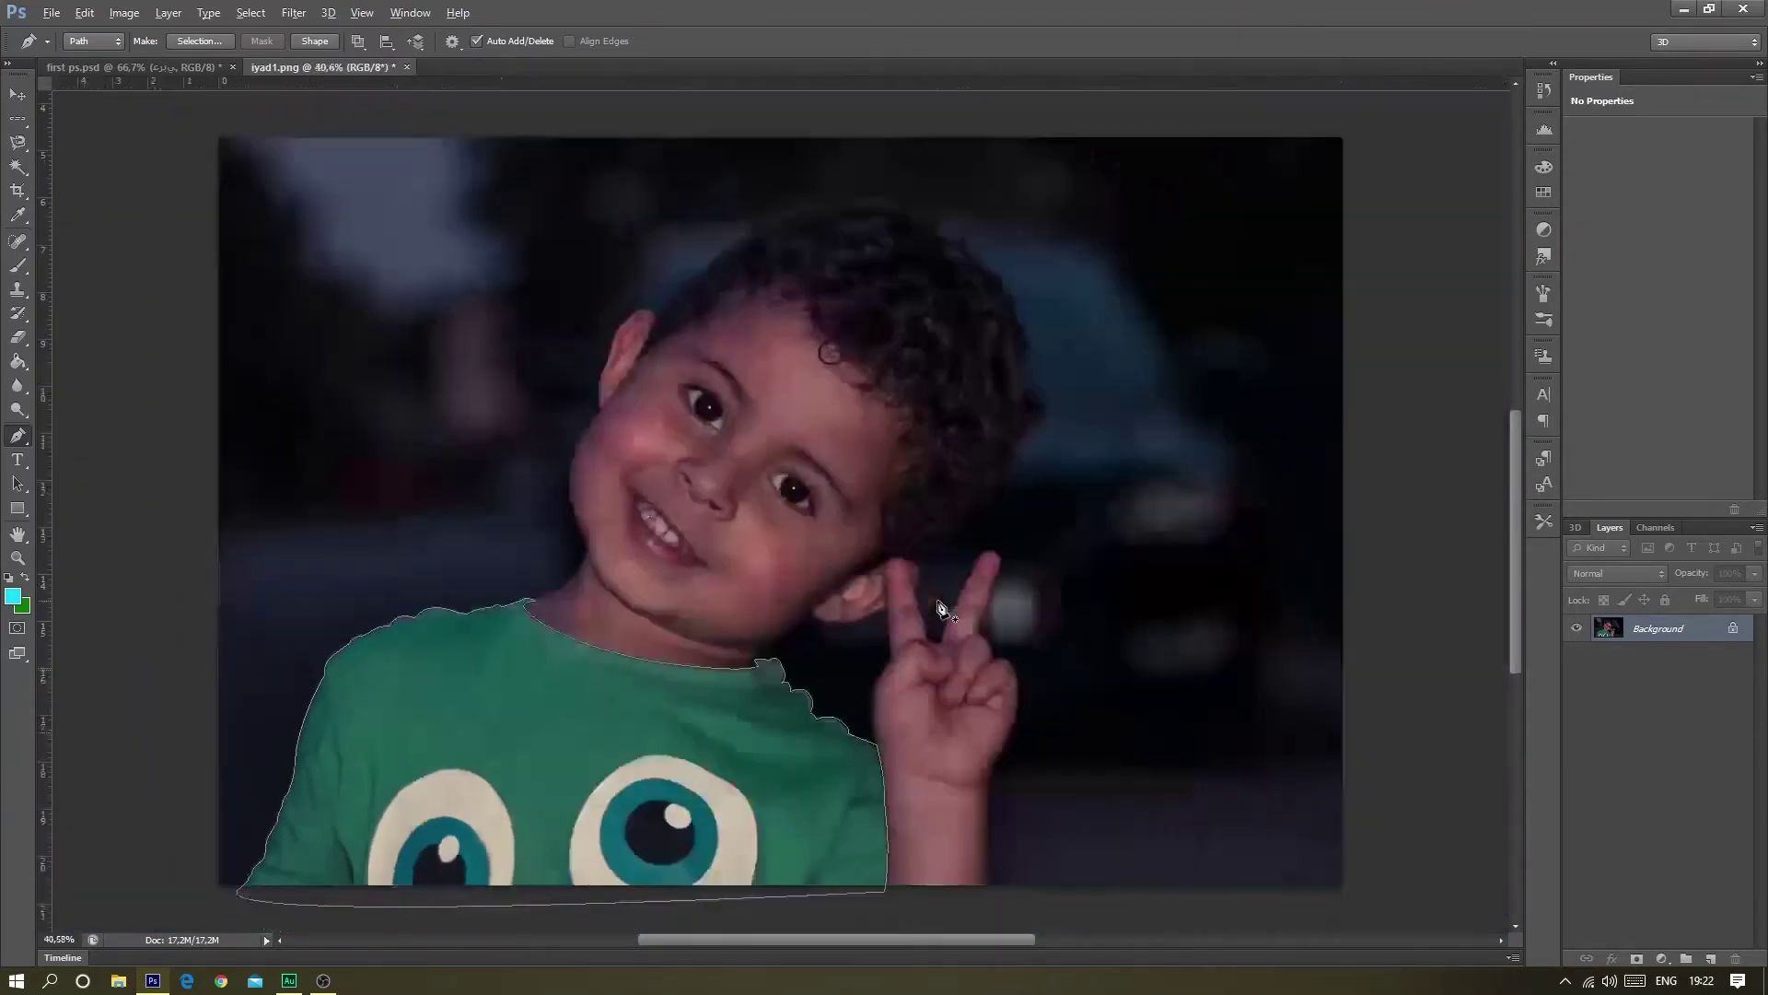
alt+scroll(631, 652, down, 1)
alt+scroll(368, 667, up, 2)
alt+scroll(461, 619, up, 2)
alt+scroll(433, 507, up, 2)
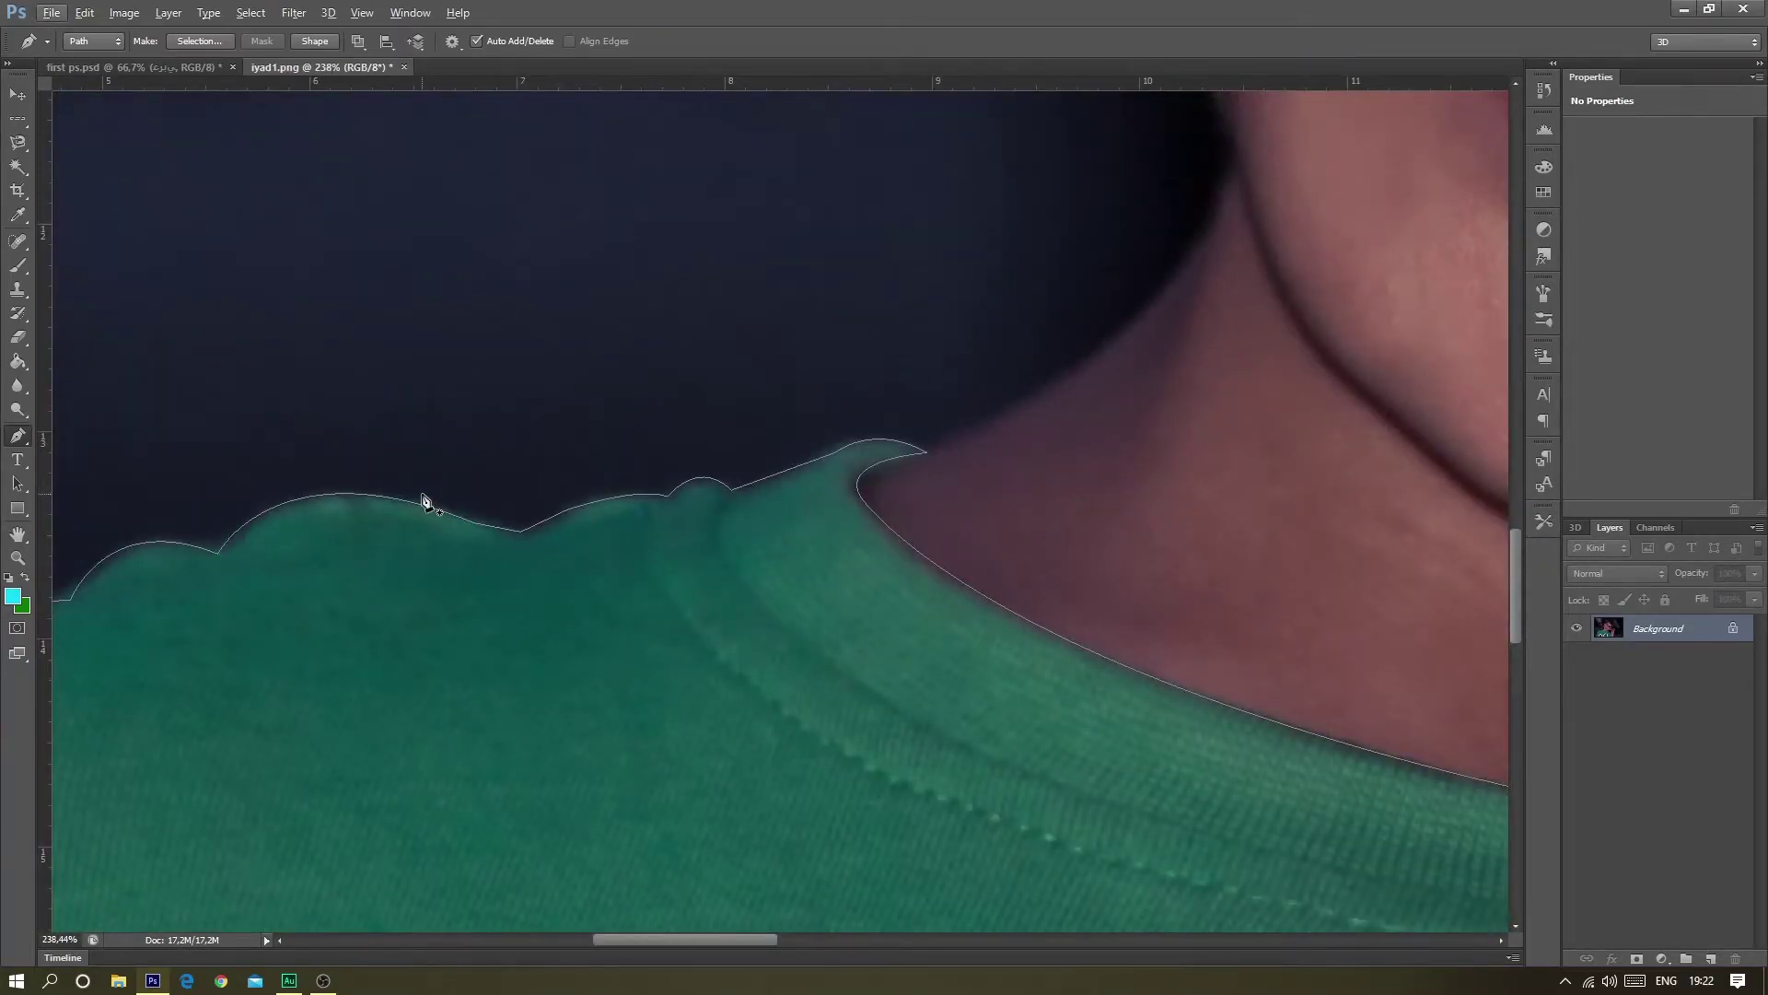
alt+scroll(809, 532, down, 2)
alt+scroll(801, 525, down, 2)
alt+scroll(813, 557, down, 2)
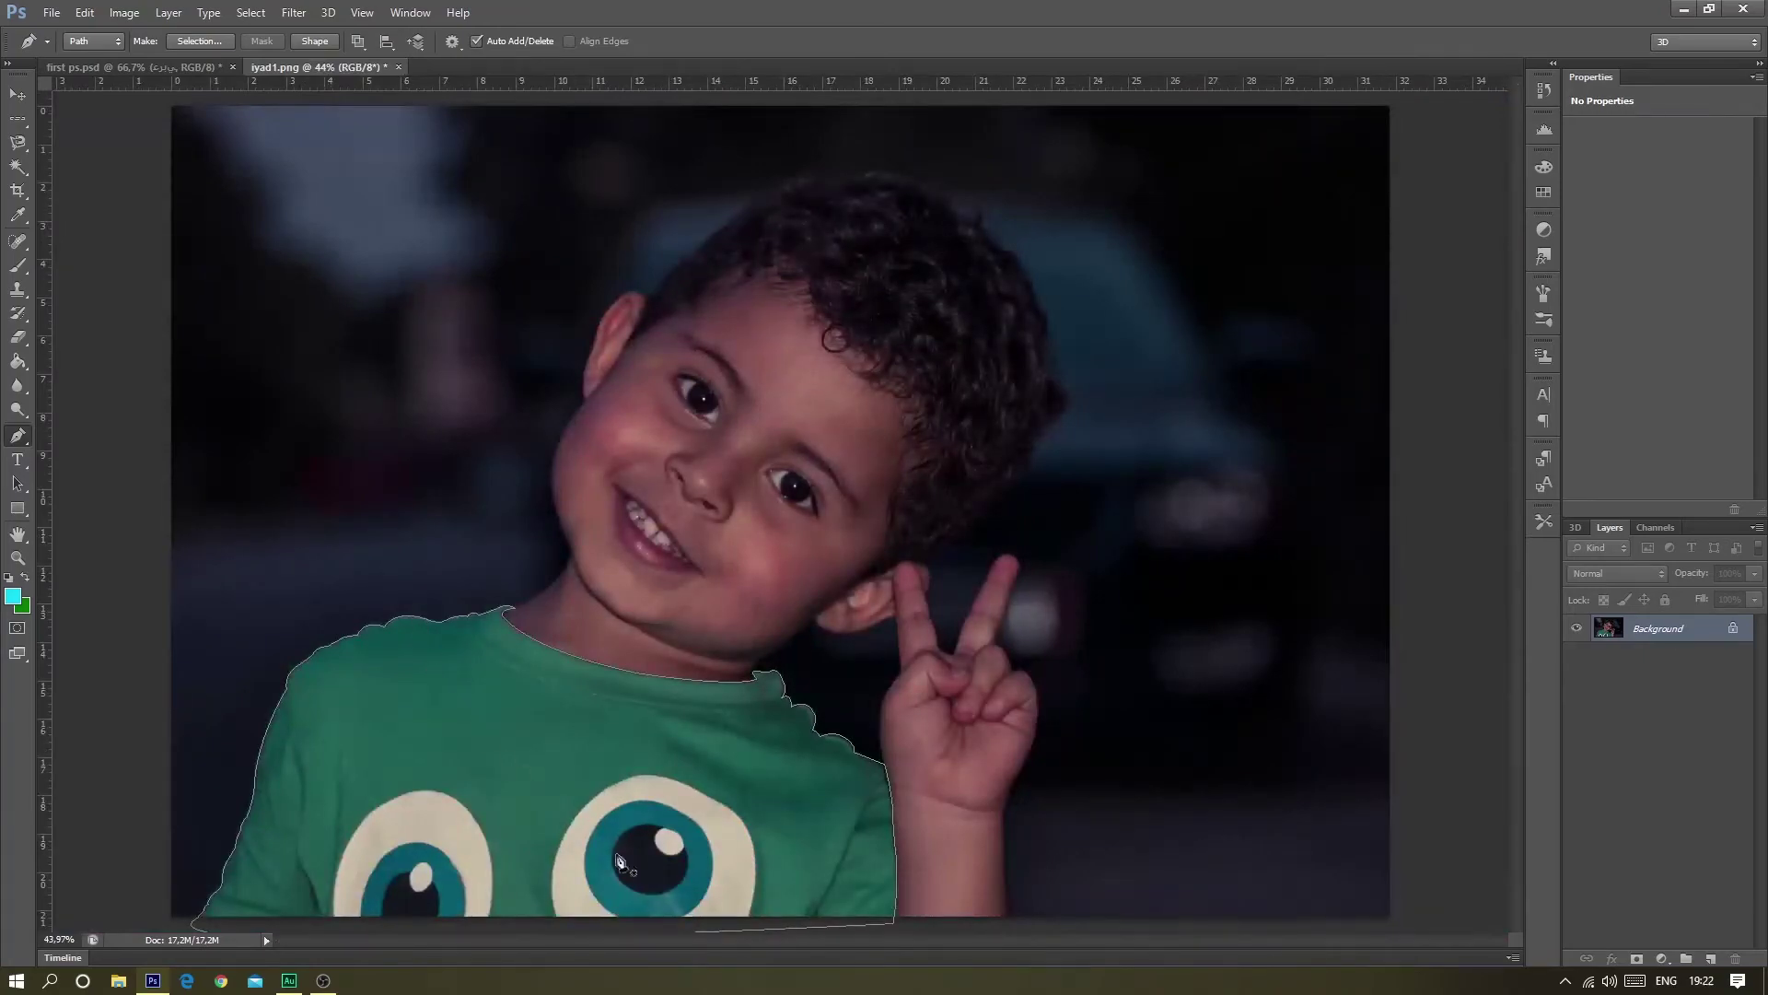
alt+scroll(368, 774, up, 2)
alt+scroll(249, 700, up, 2)
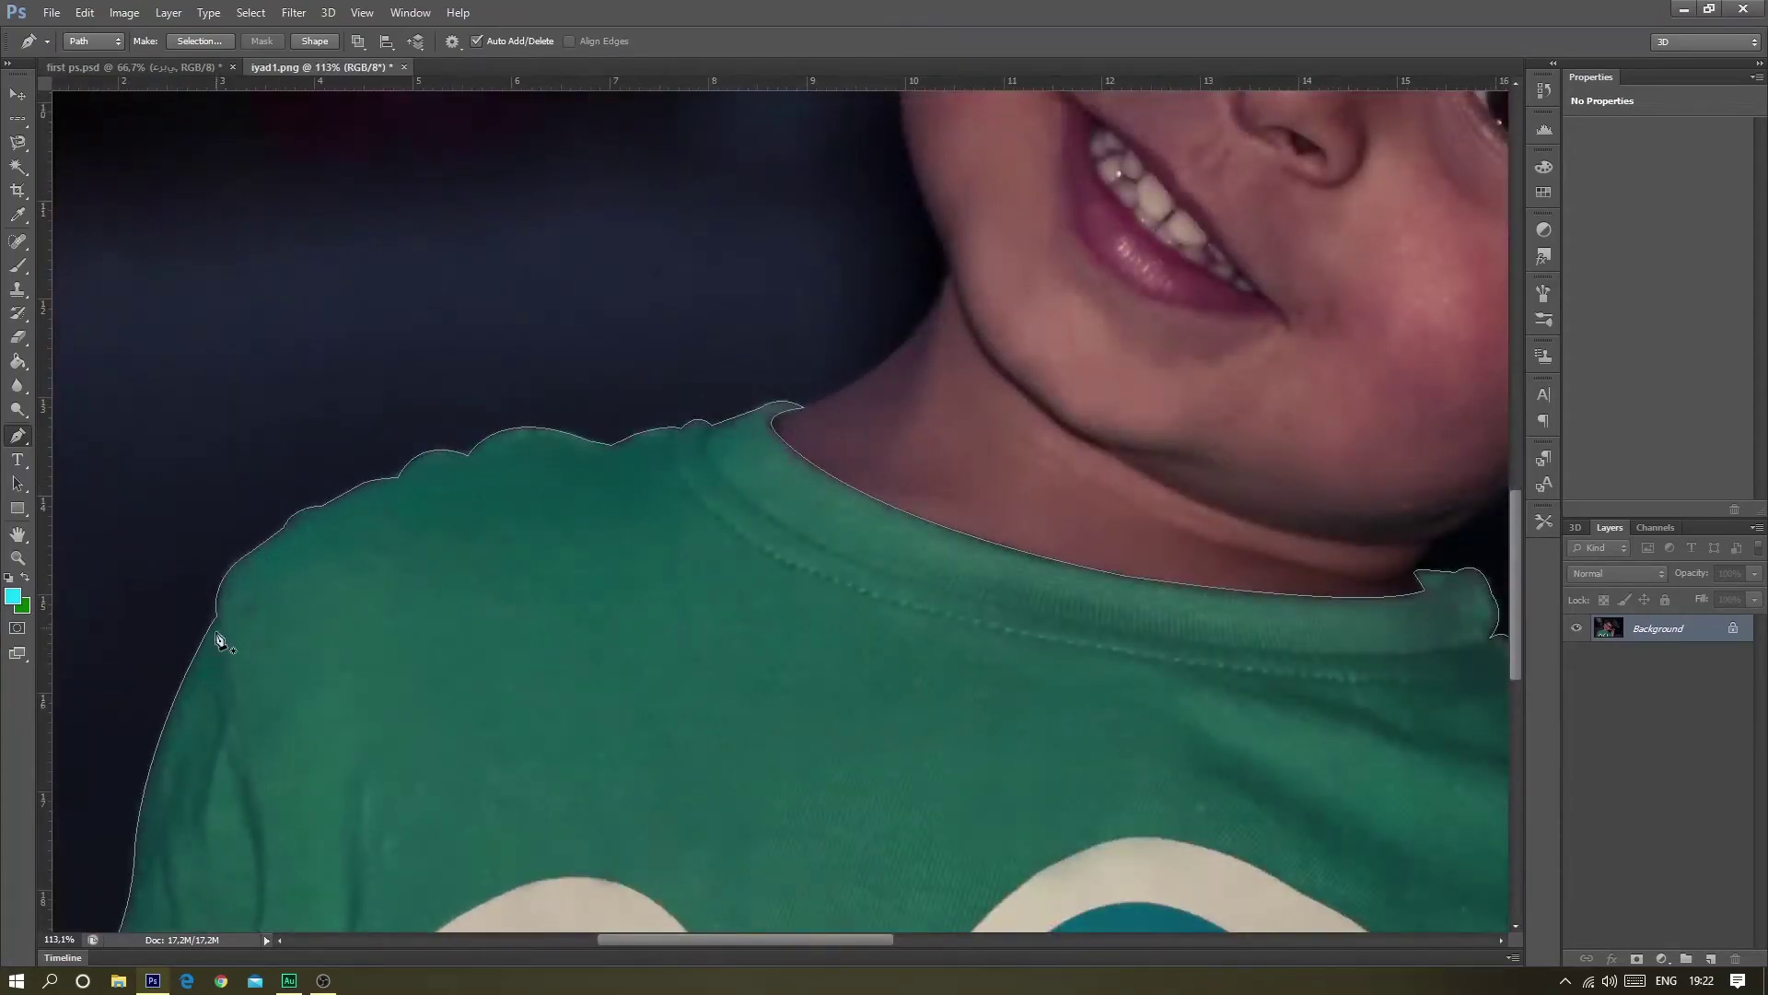
alt+scroll(368, 532, down, 2)
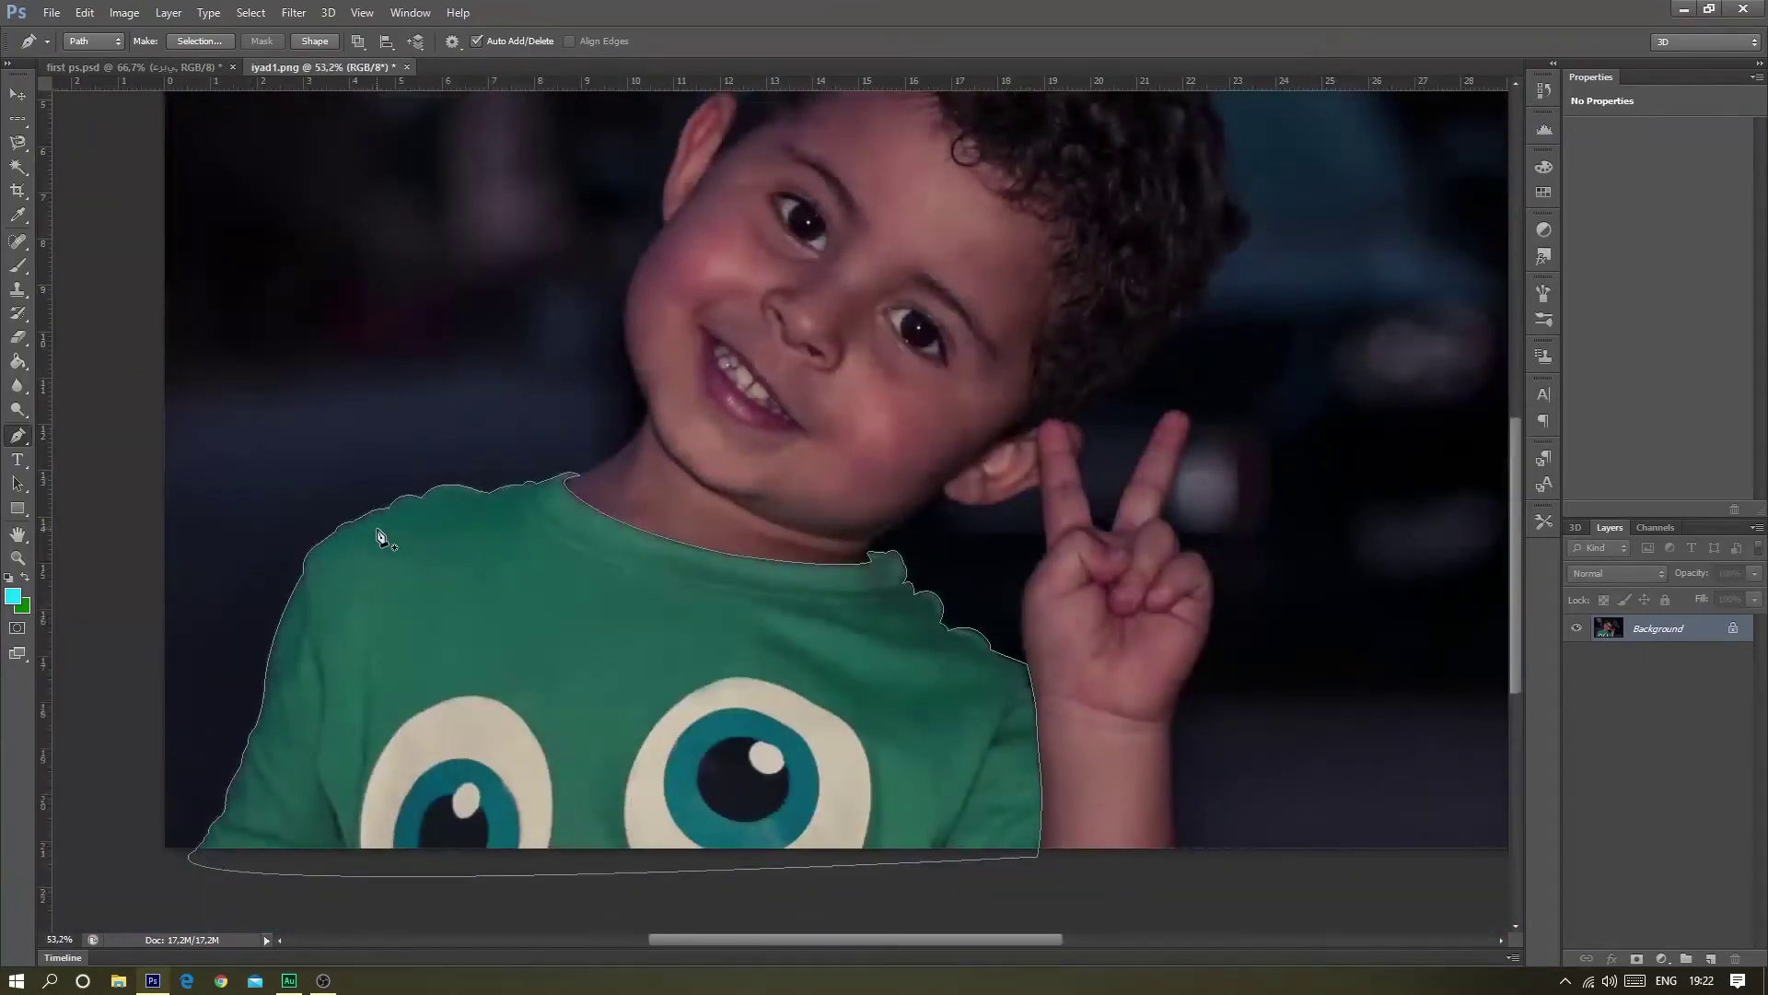
- Make a selection from the shirt path with Feather Radius 0 as a New Selection
right_click(492, 551)
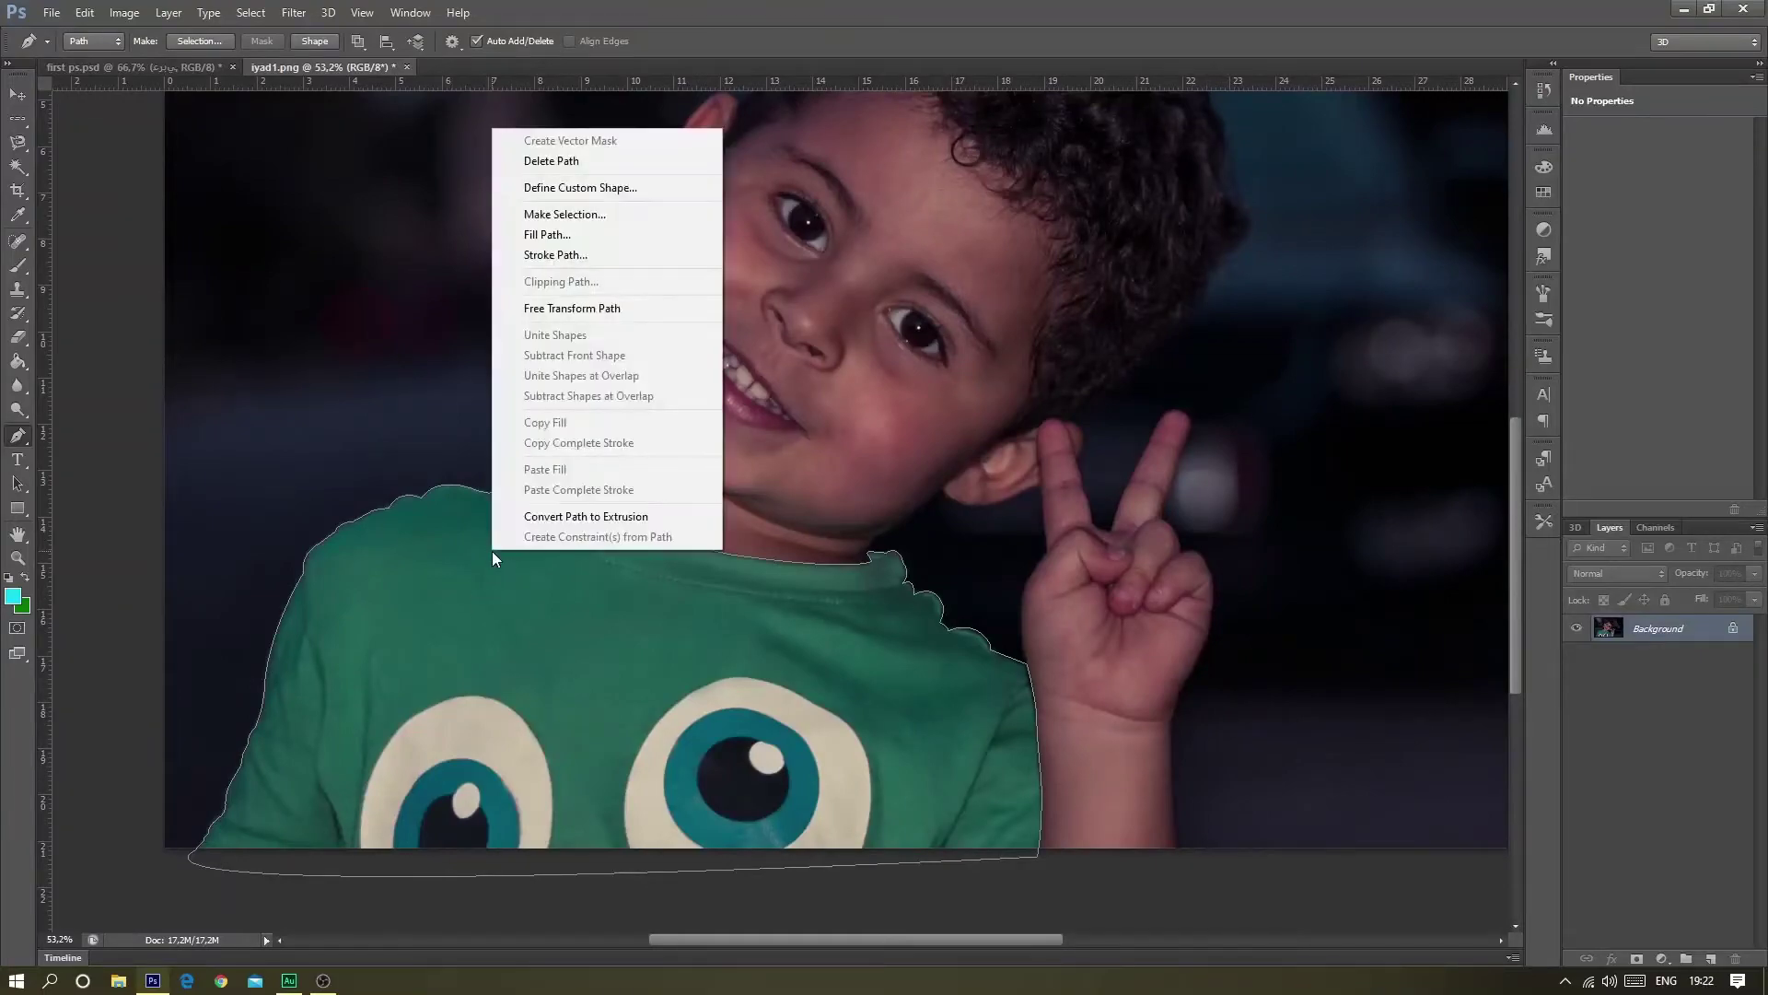
click(18, 441)
right_click(568, 665)
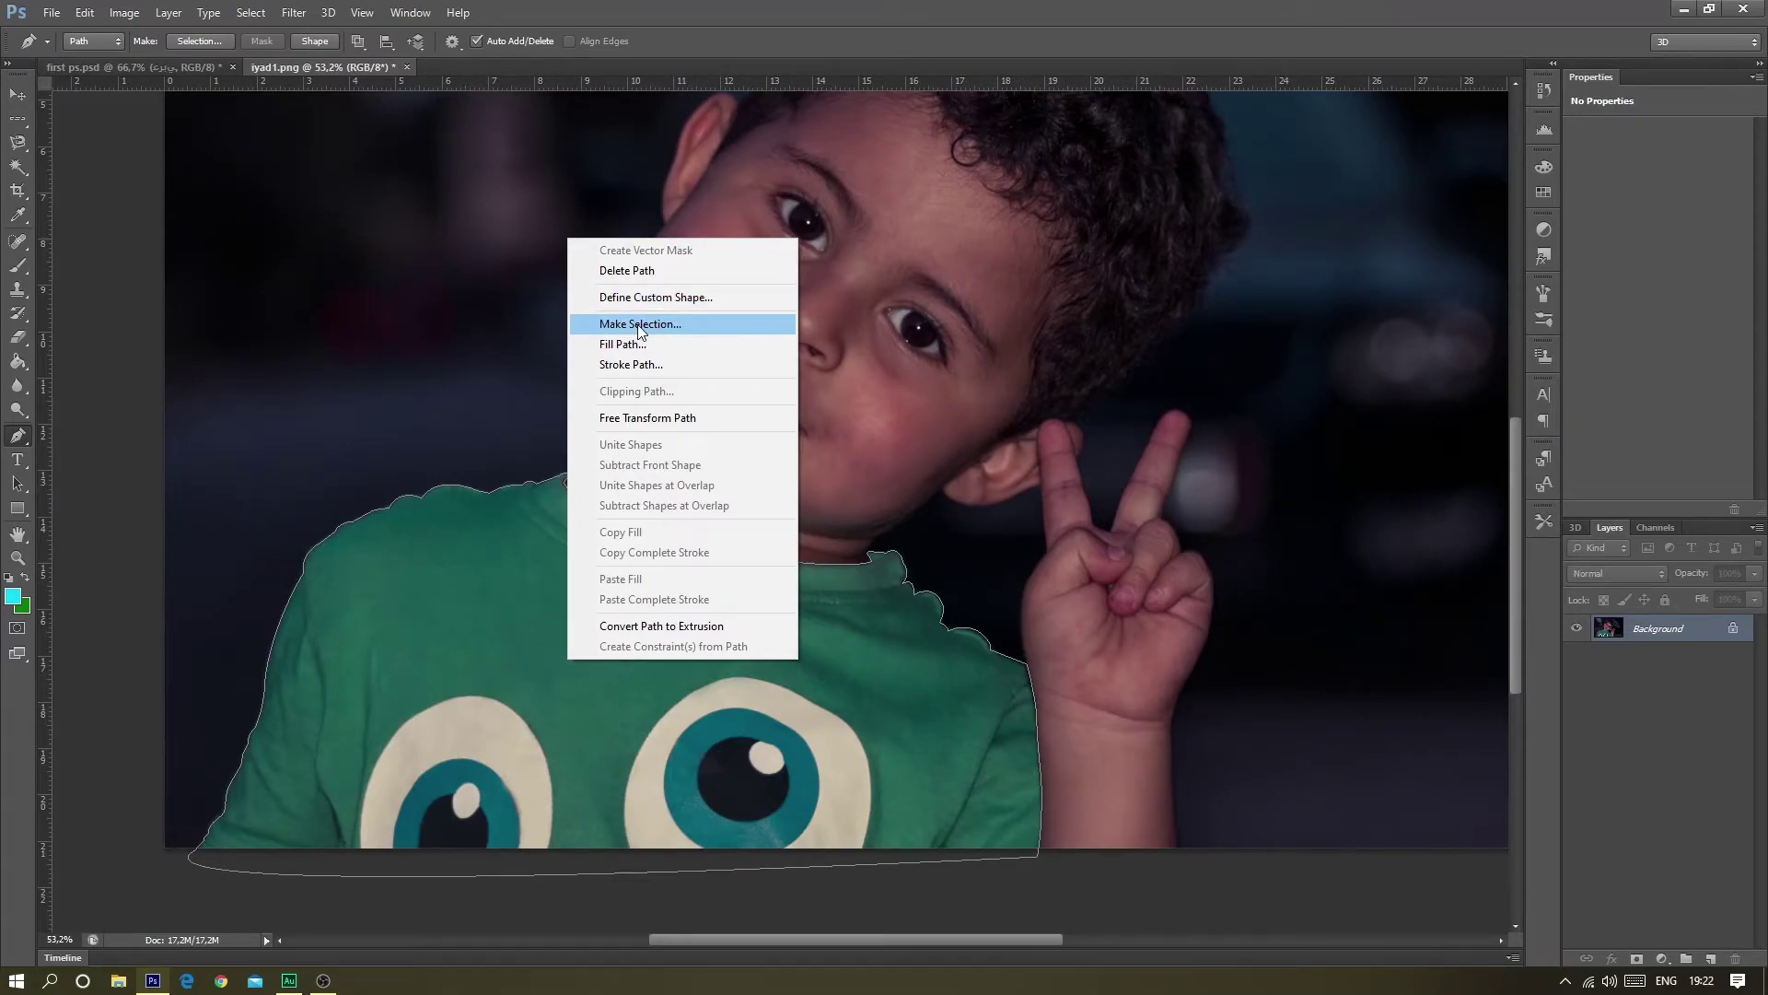
click(644, 324)
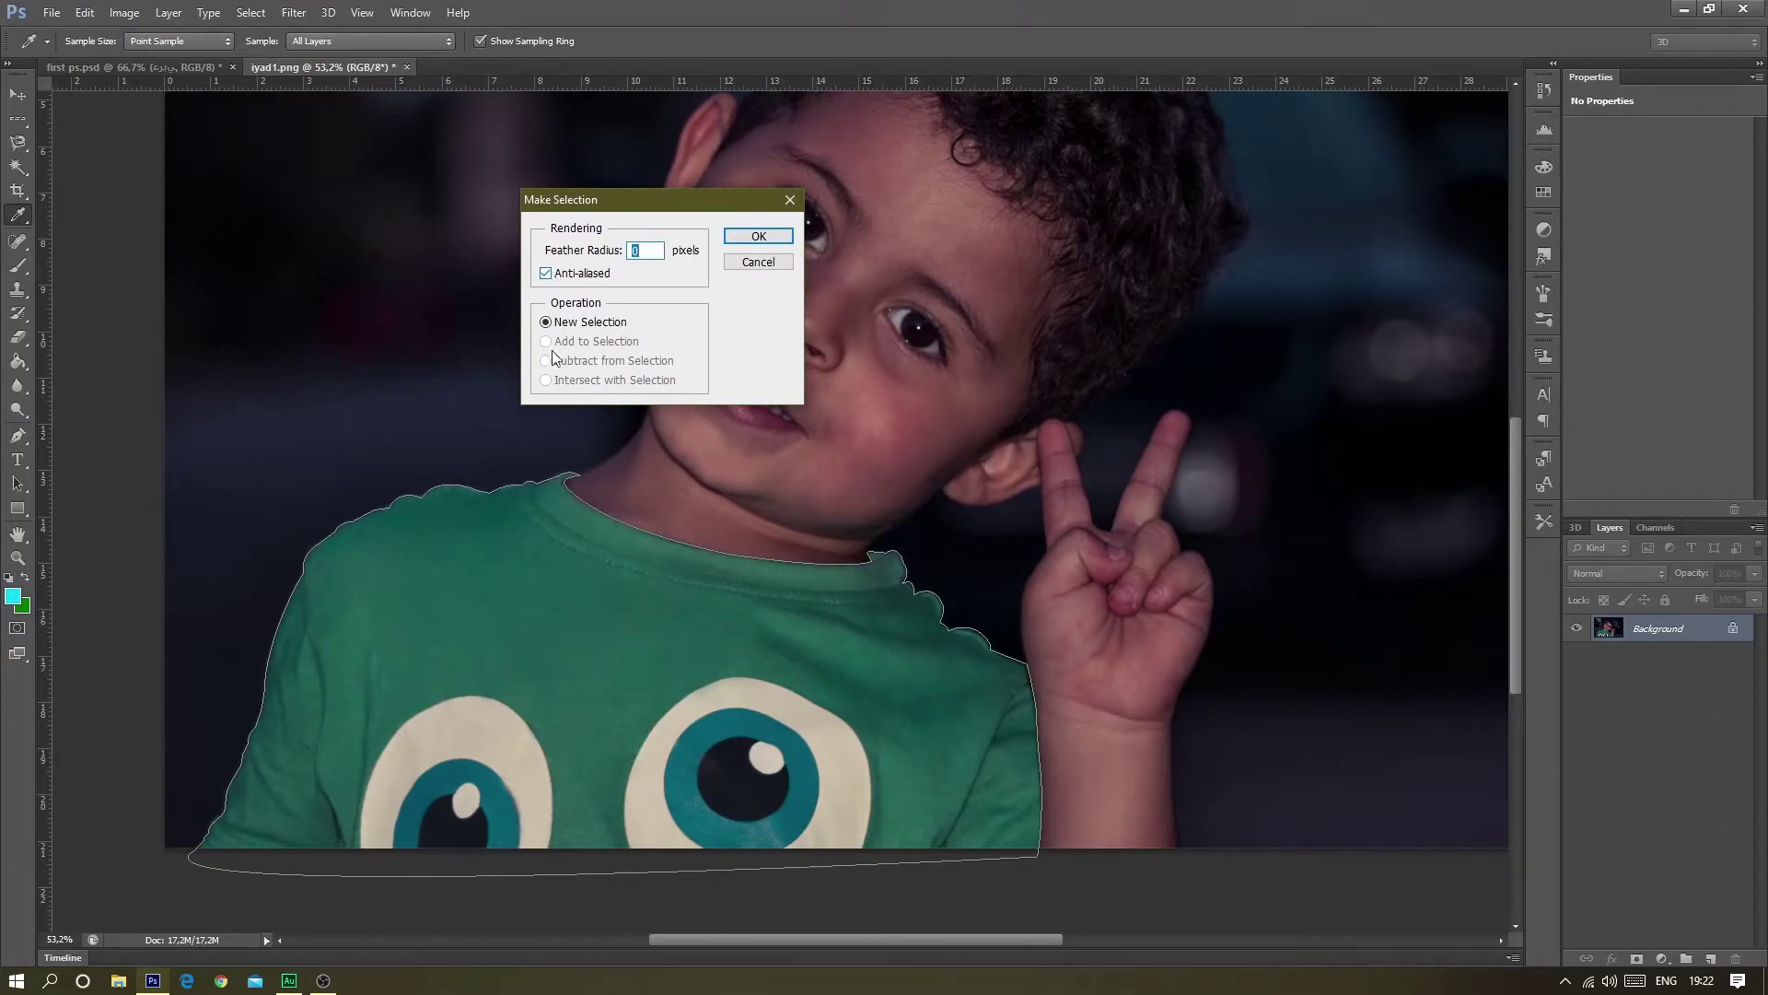
click(758, 236)
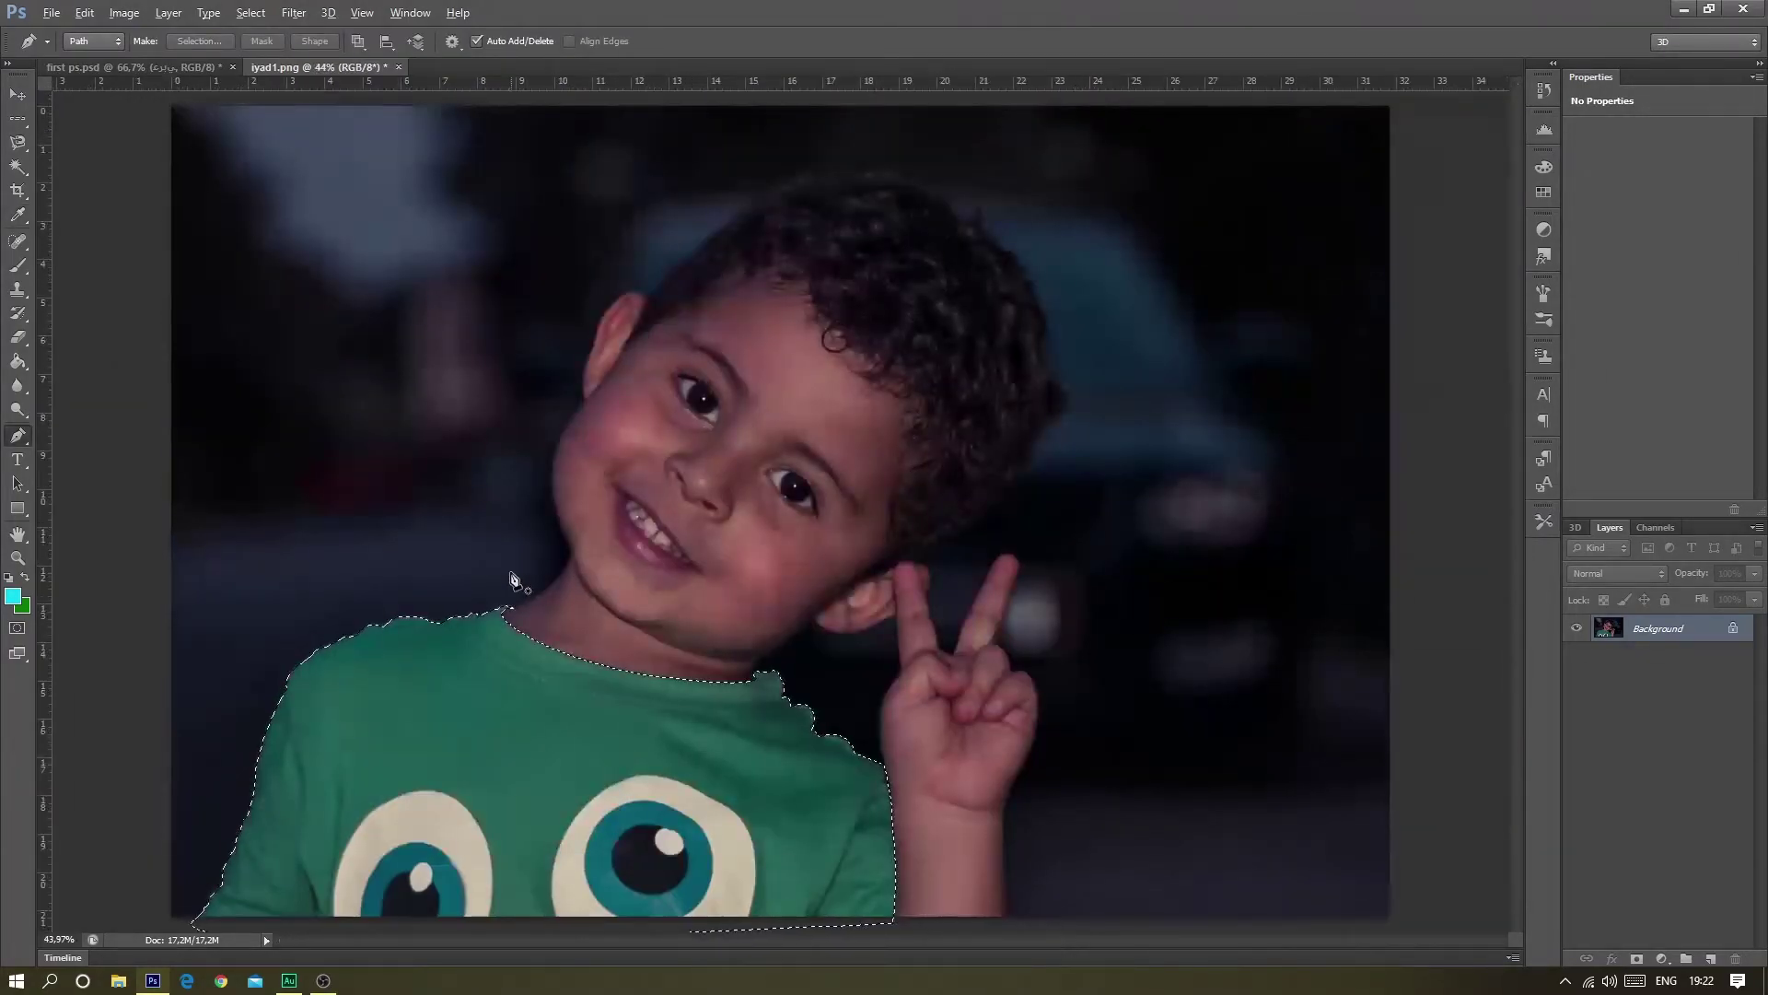
- Paint the selected shirt green with the Brush tool, then undo the paint
scroll(514, 580, down, 2)
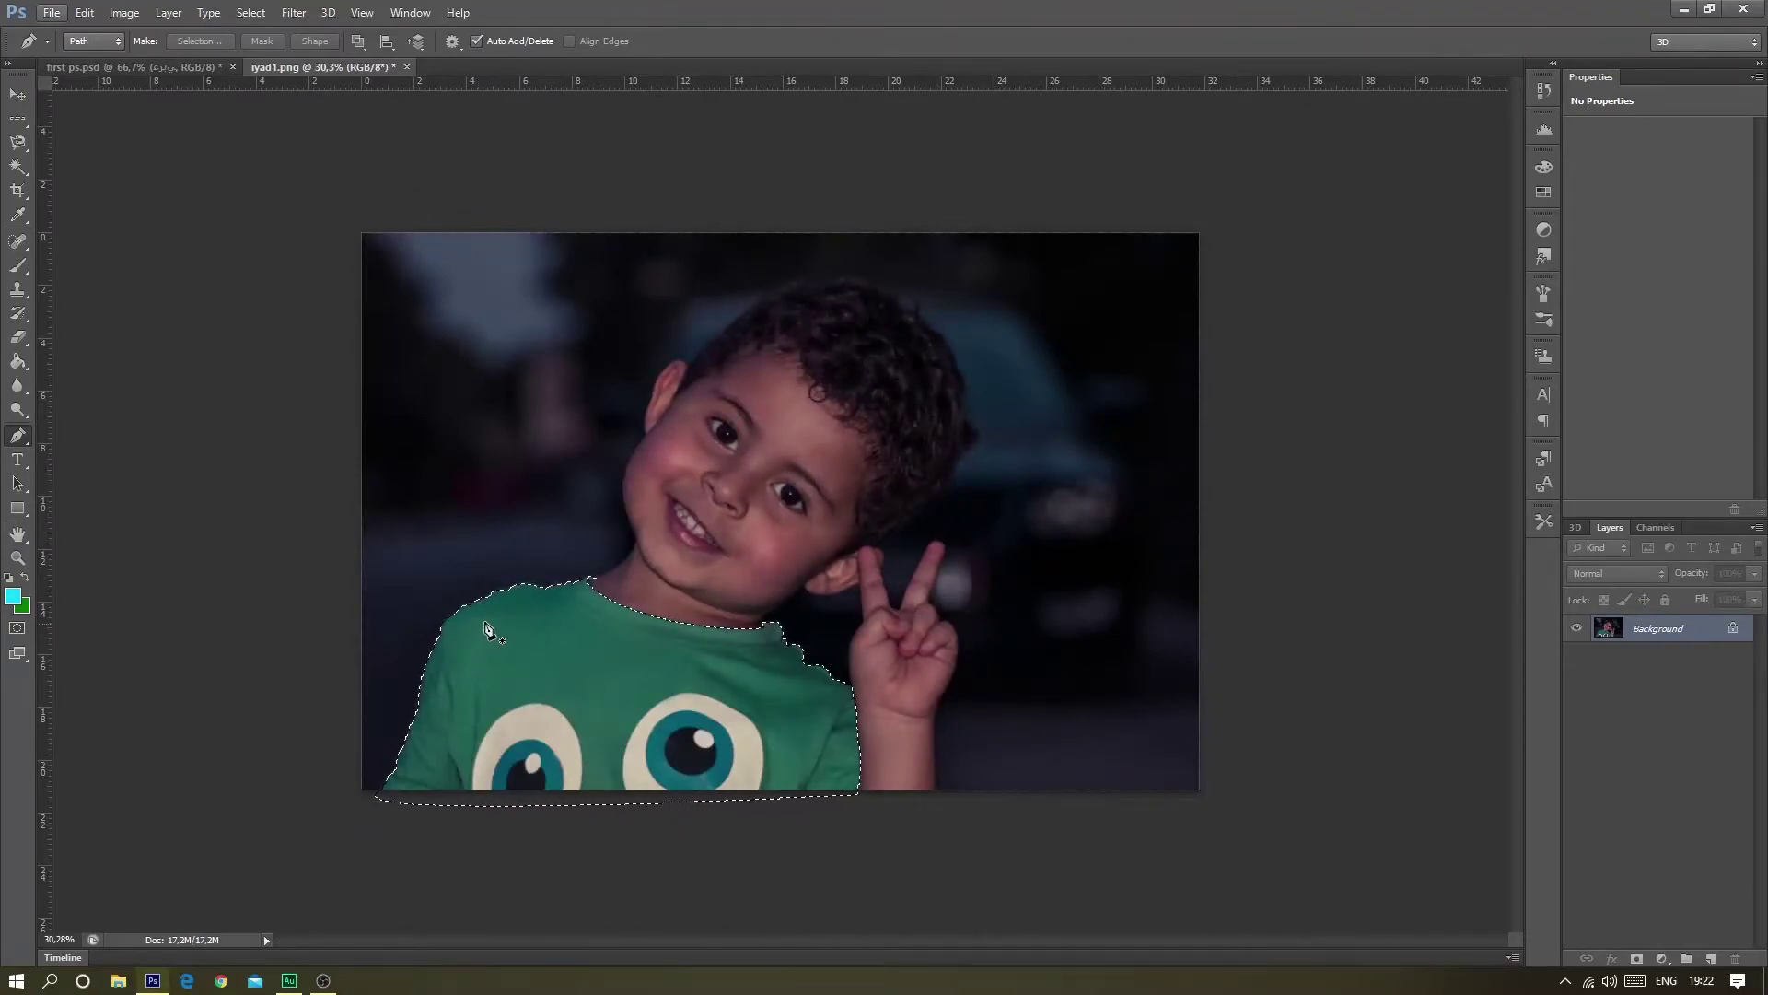
scroll(569, 634, up, 3)
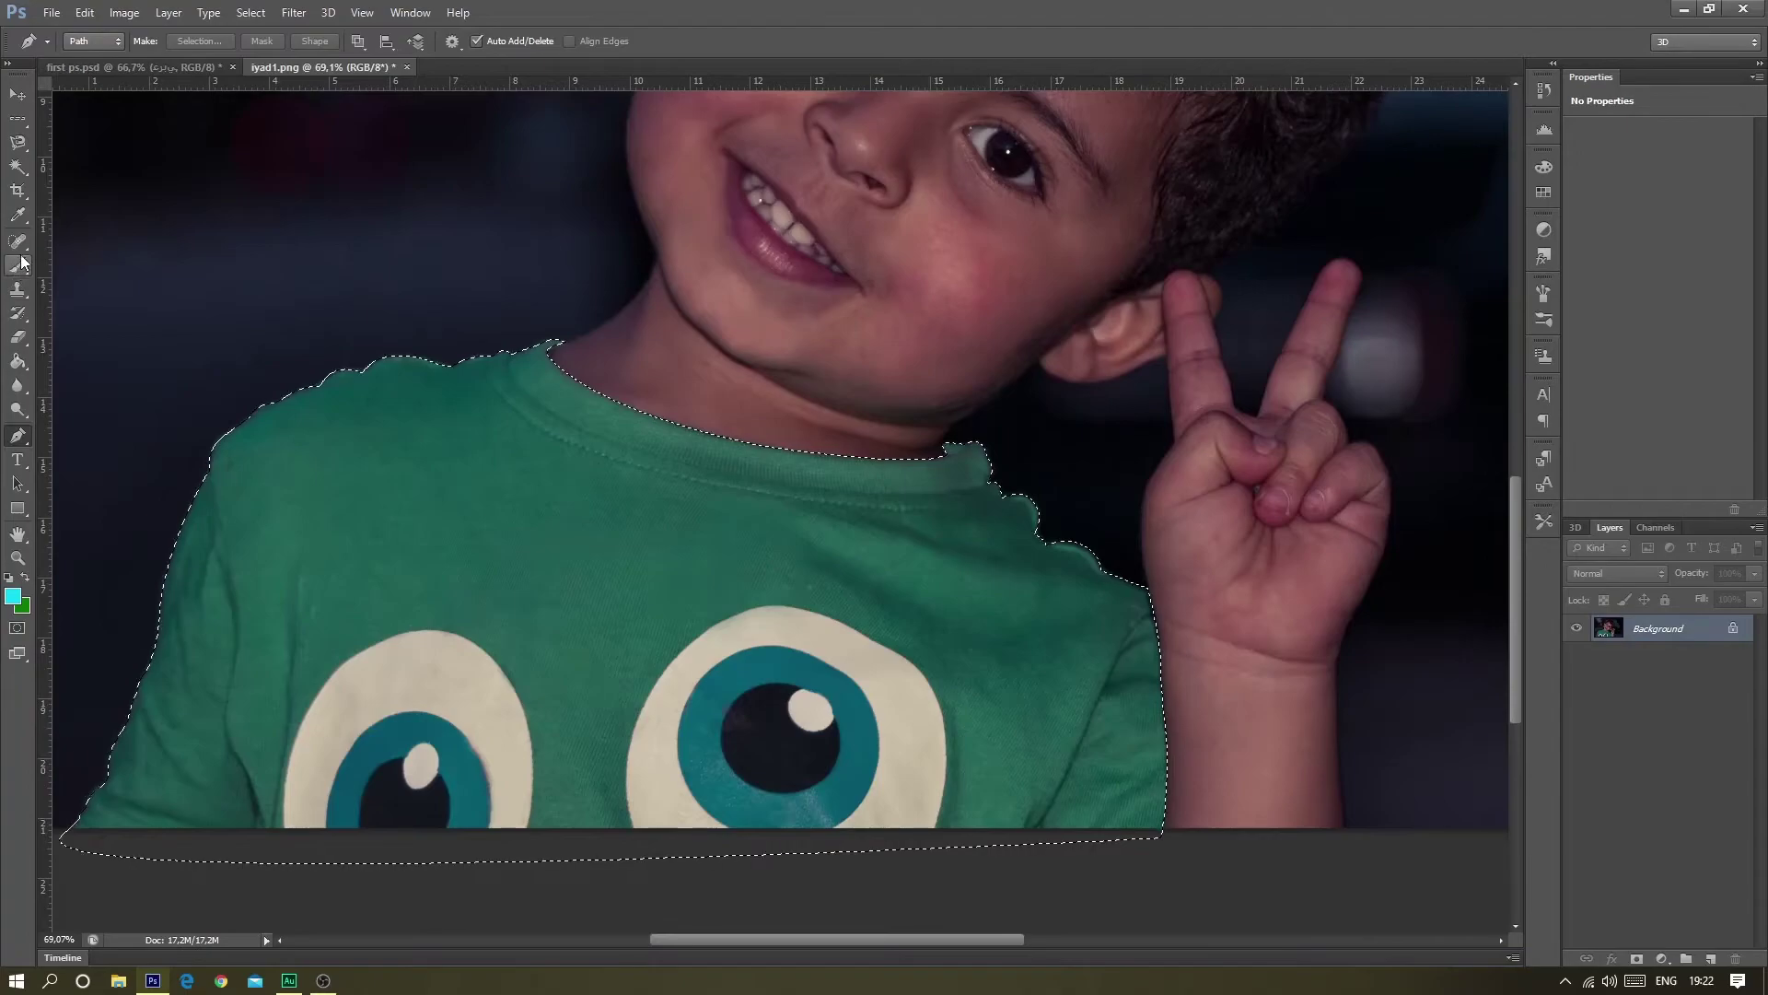
click(21, 271)
click(92, 41)
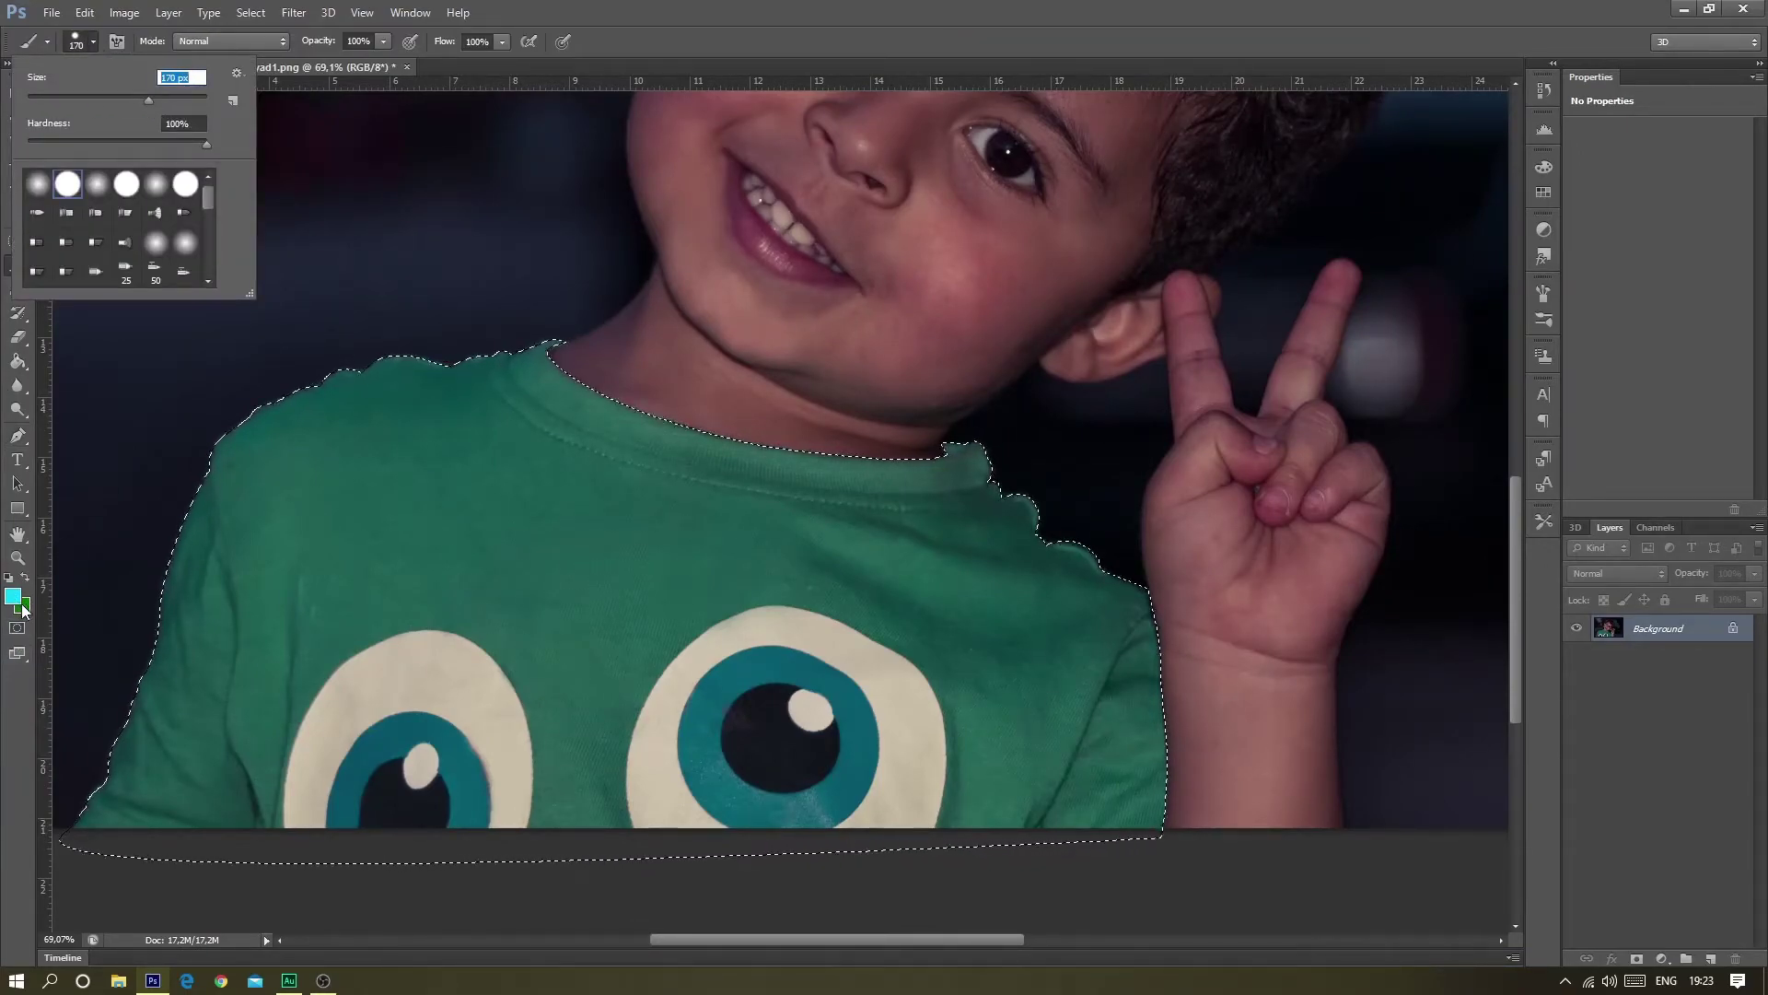
key(x)
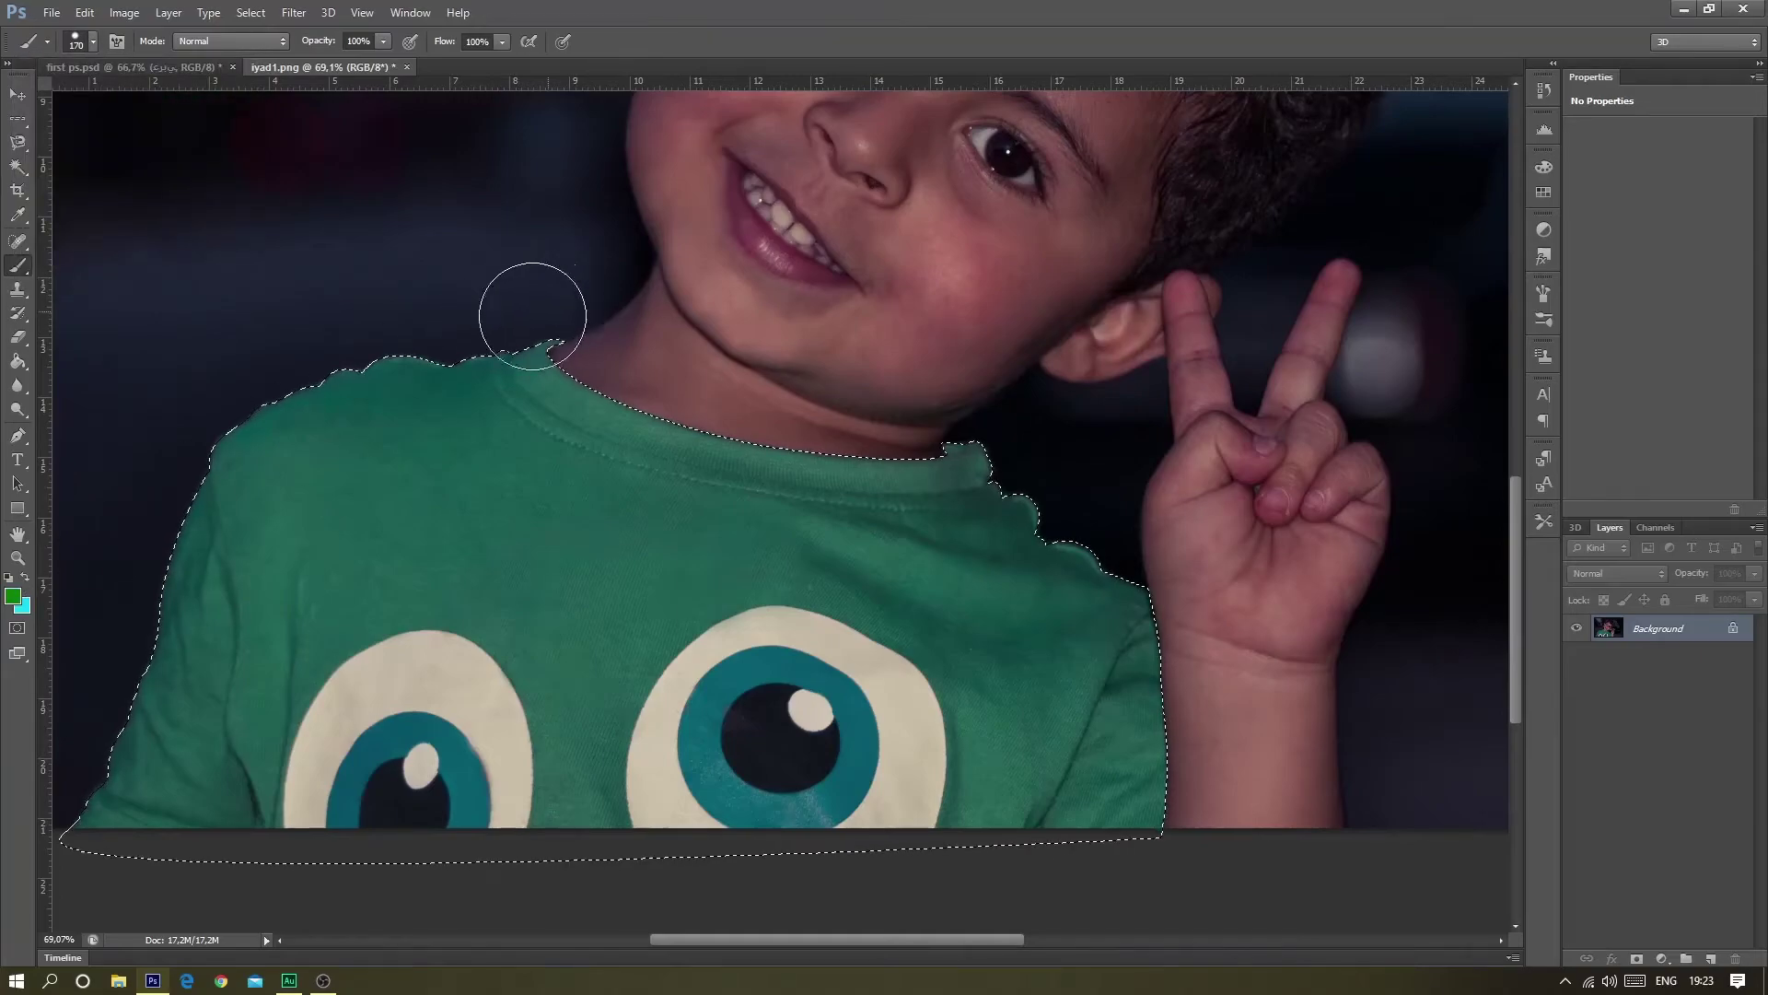
mouse_move(533, 309)
mouse_down()
mouse_move(357, 334)
mouse_move(81, 704)
mouse_move(59, 837)
mouse_move(316, 875)
mouse_move(169, 868)
mouse_move(995, 848)
mouse_move(1176, 810)
mouse_move(1165, 626)
mouse_move(1014, 423)
mouse_move(623, 383)
mouse_move(567, 347)
mouse_move(553, 394)
mouse_move(190, 584)
mouse_move(56, 810)
mouse_move(328, 812)
mouse_move(916, 395)
mouse_move(1129, 217)
mouse_move(762, 730)
mouse_move(1005, 608)
mouse_move(1176, 651)
mouse_move(31, 703)
mouse_move(632, 789)
mouse_up()
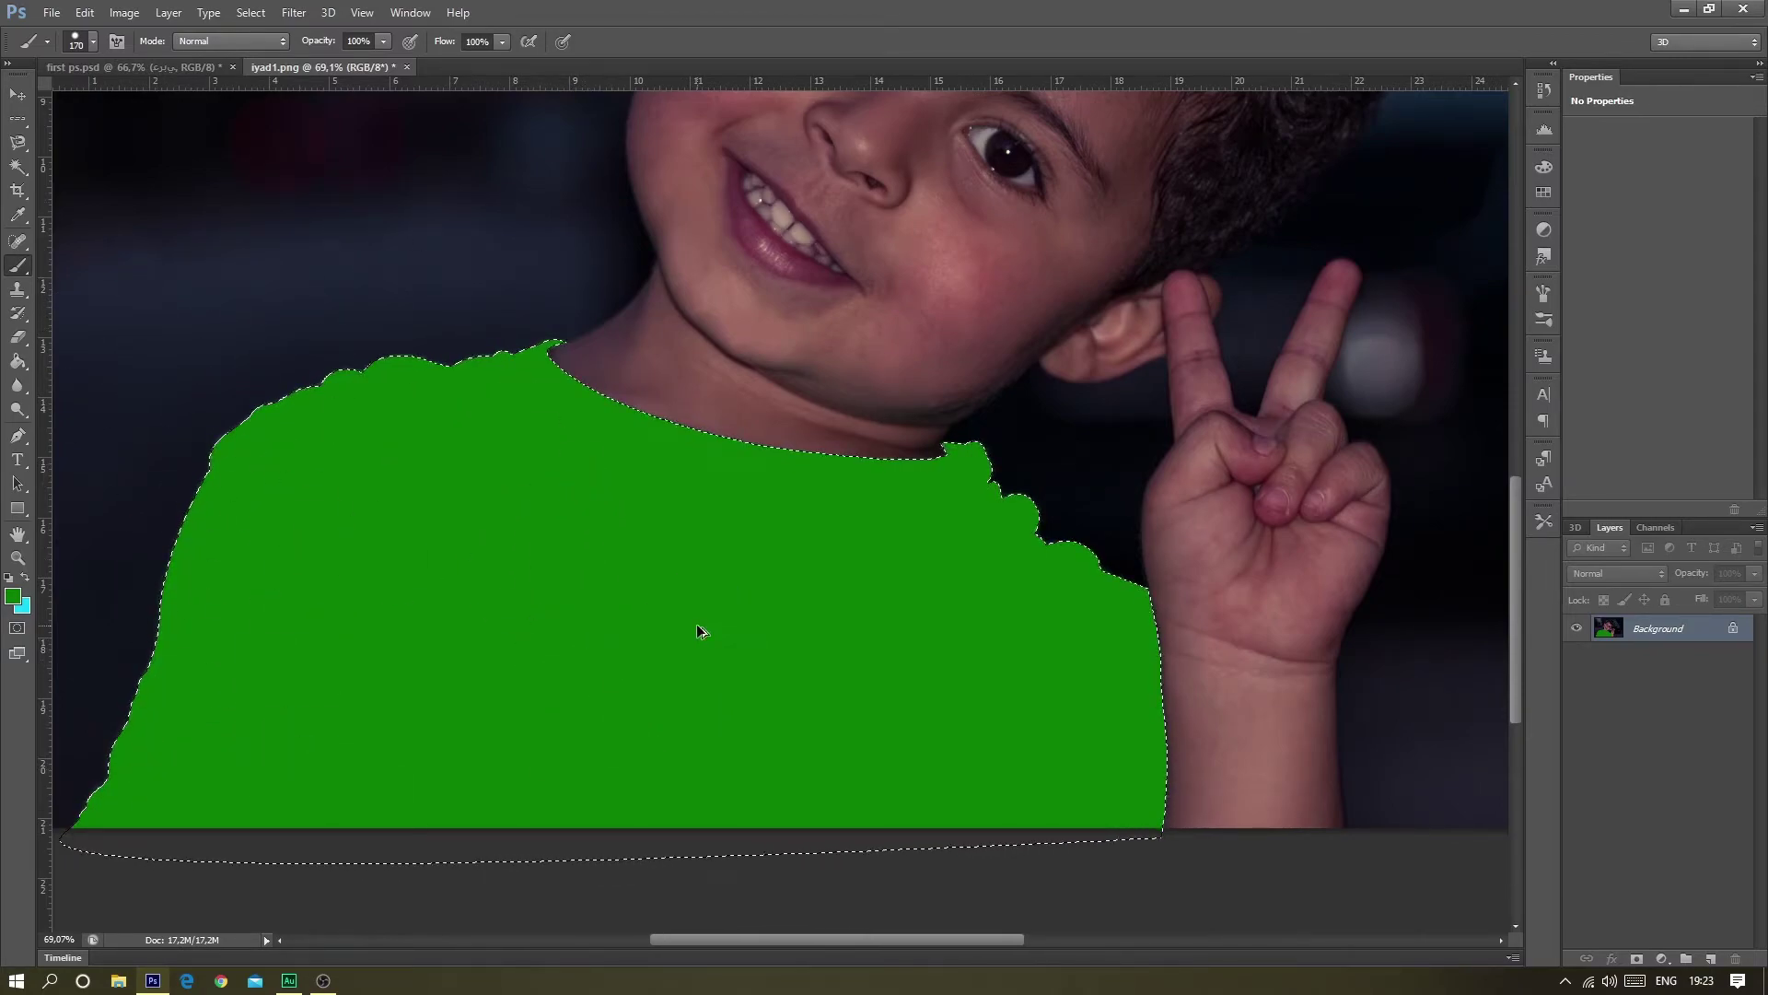
key(ctrl+alt+z)
key(ctrl+alt+z)
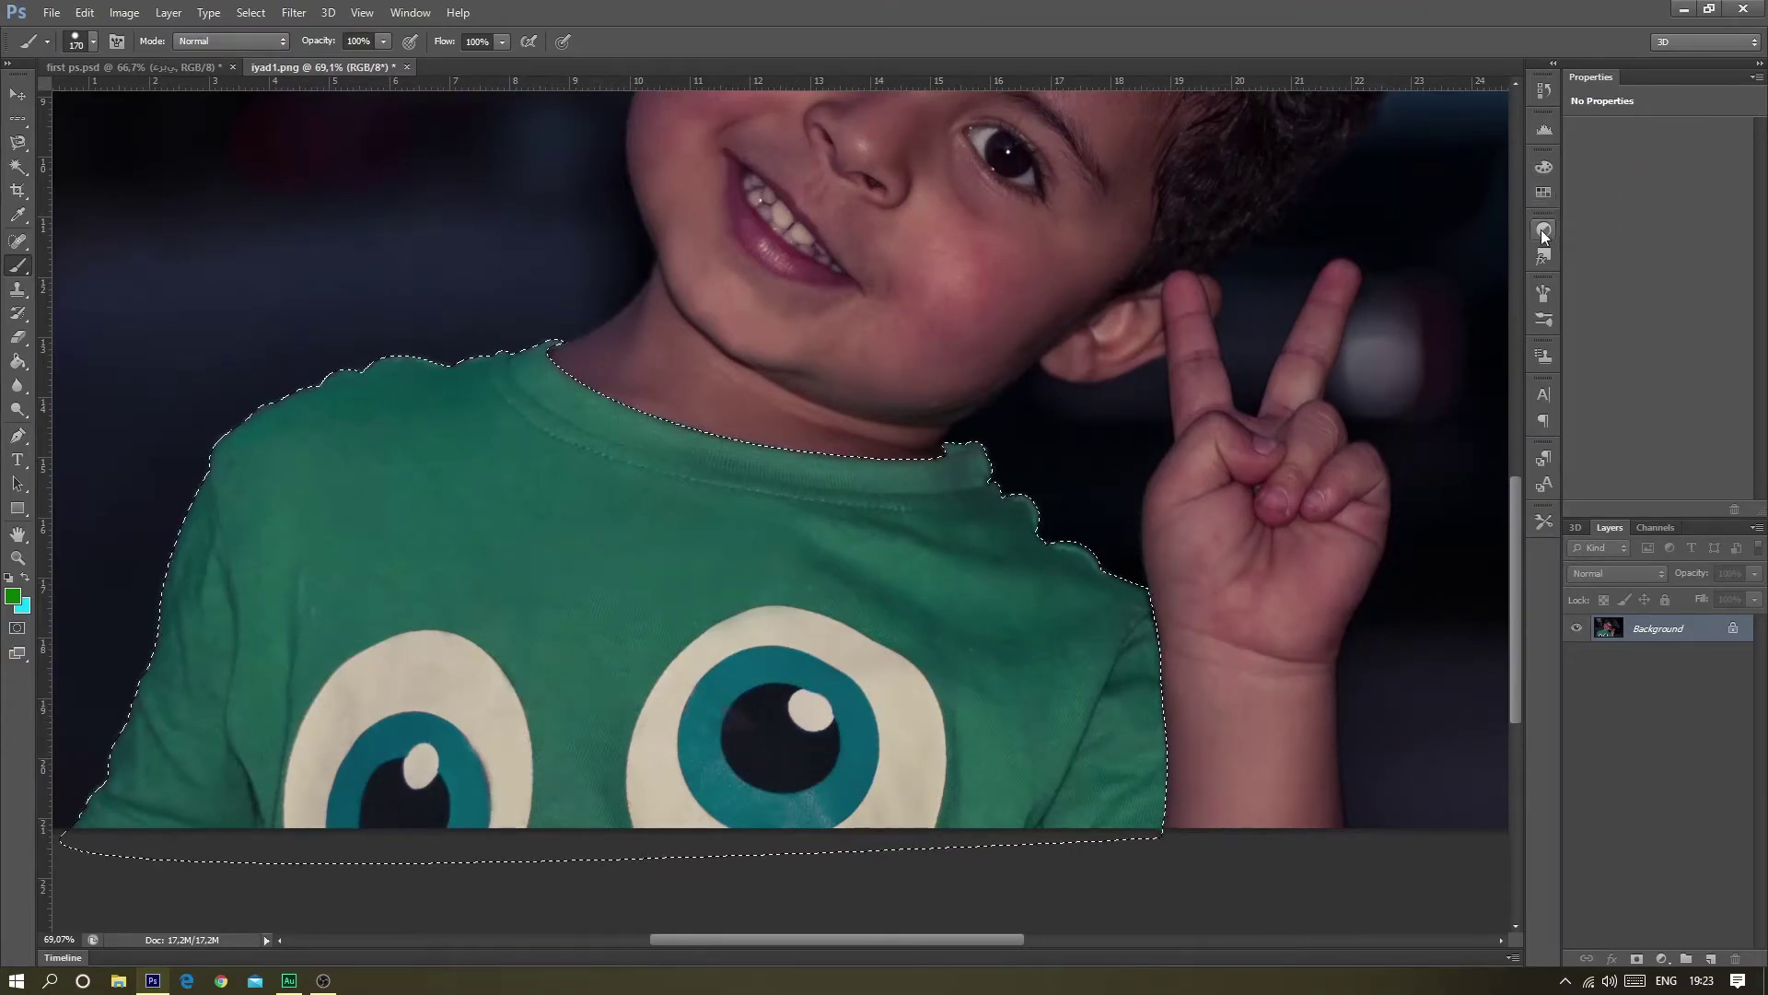
- Add a shirt-only Hue/Saturation layer, shifting hue and boosting saturation to vivid yellow-green
click(1661, 961)
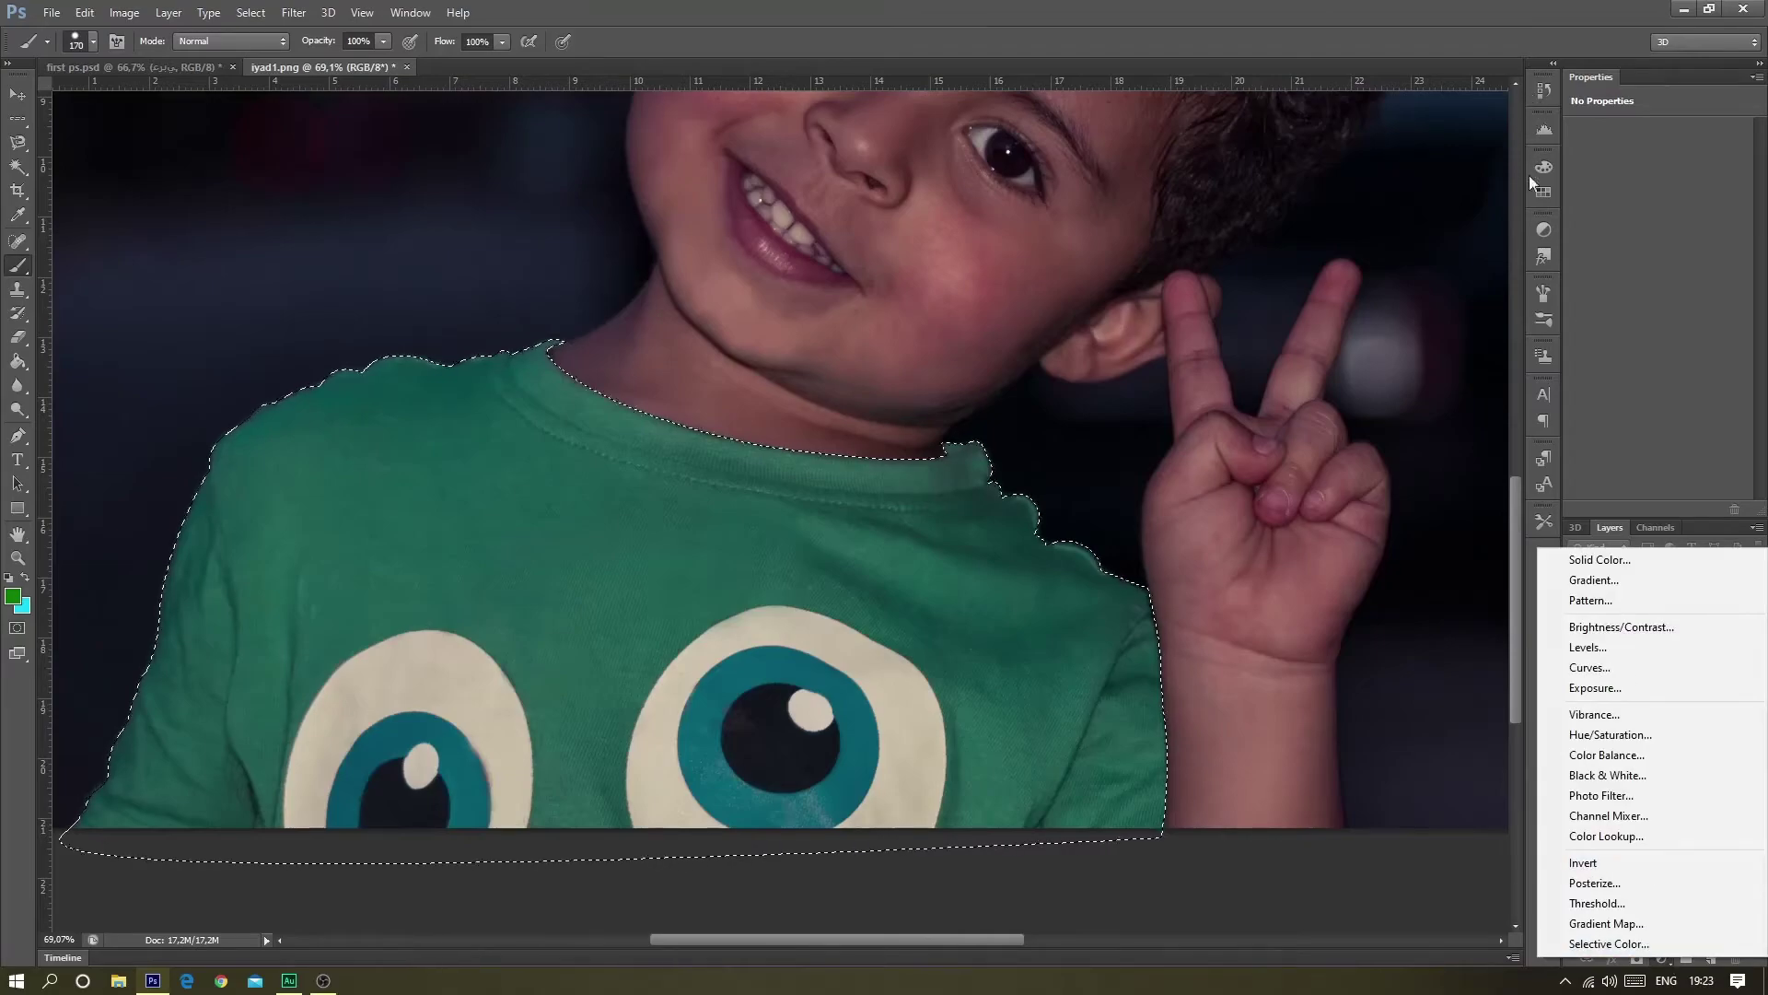
click(1549, 227)
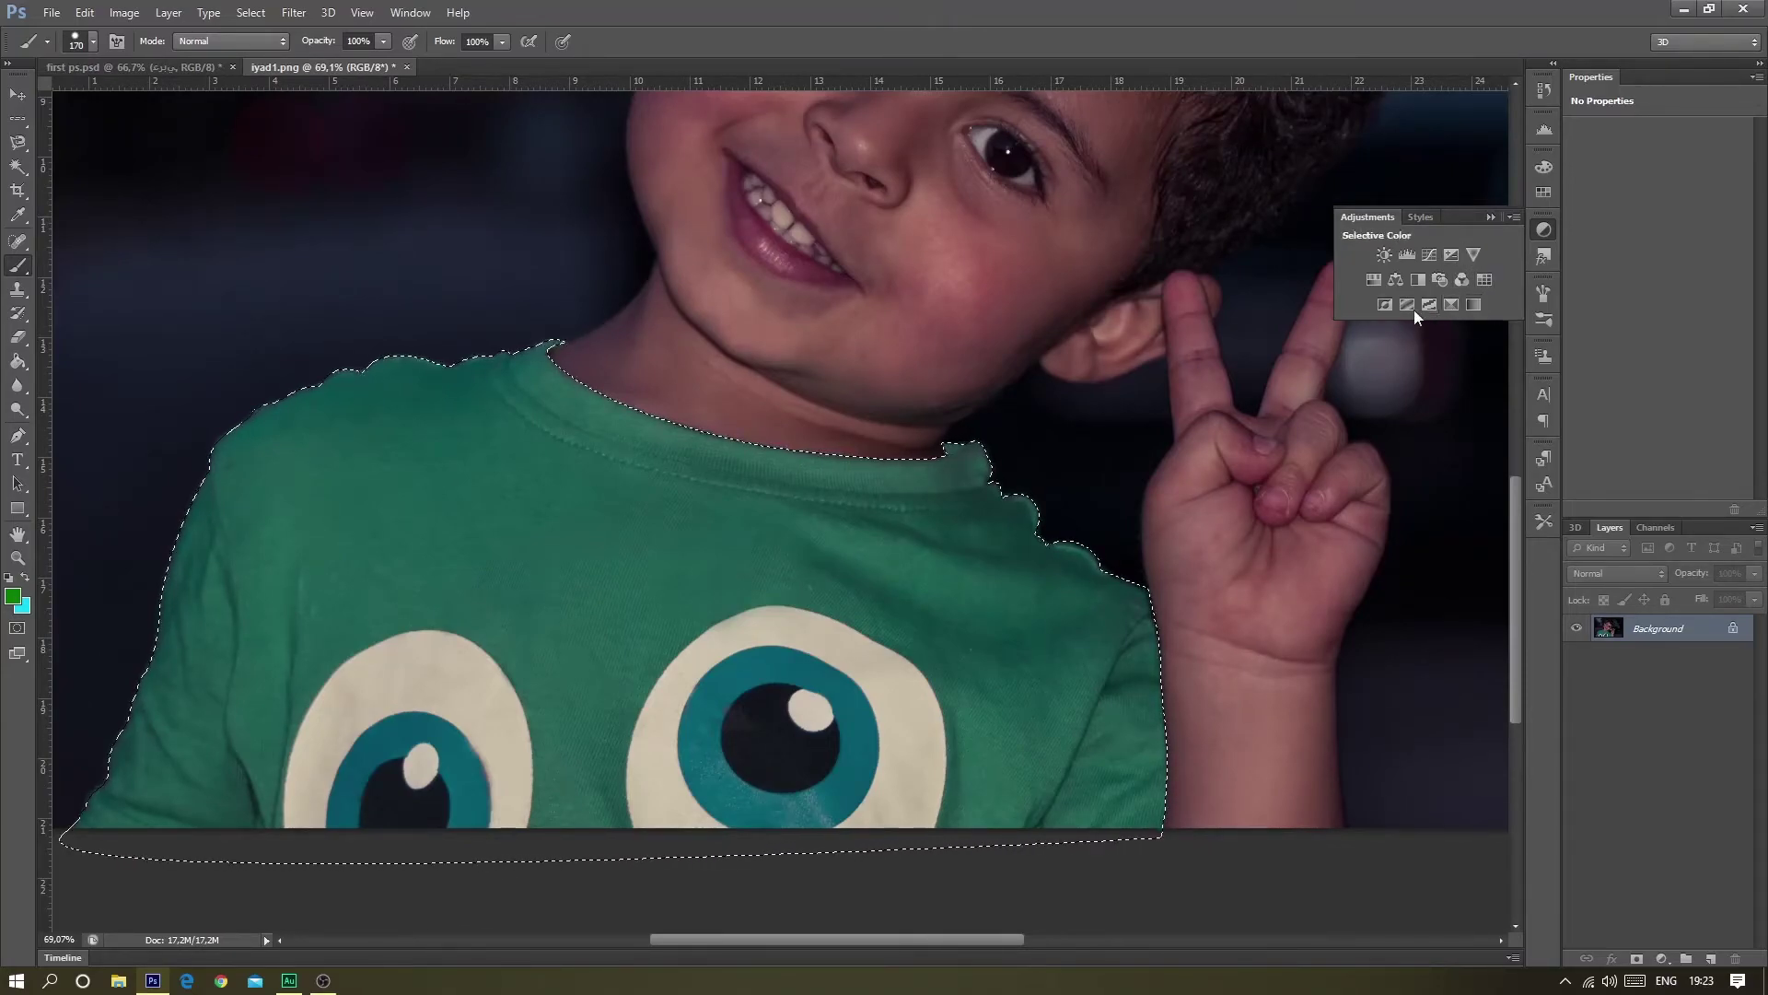
click(1379, 278)
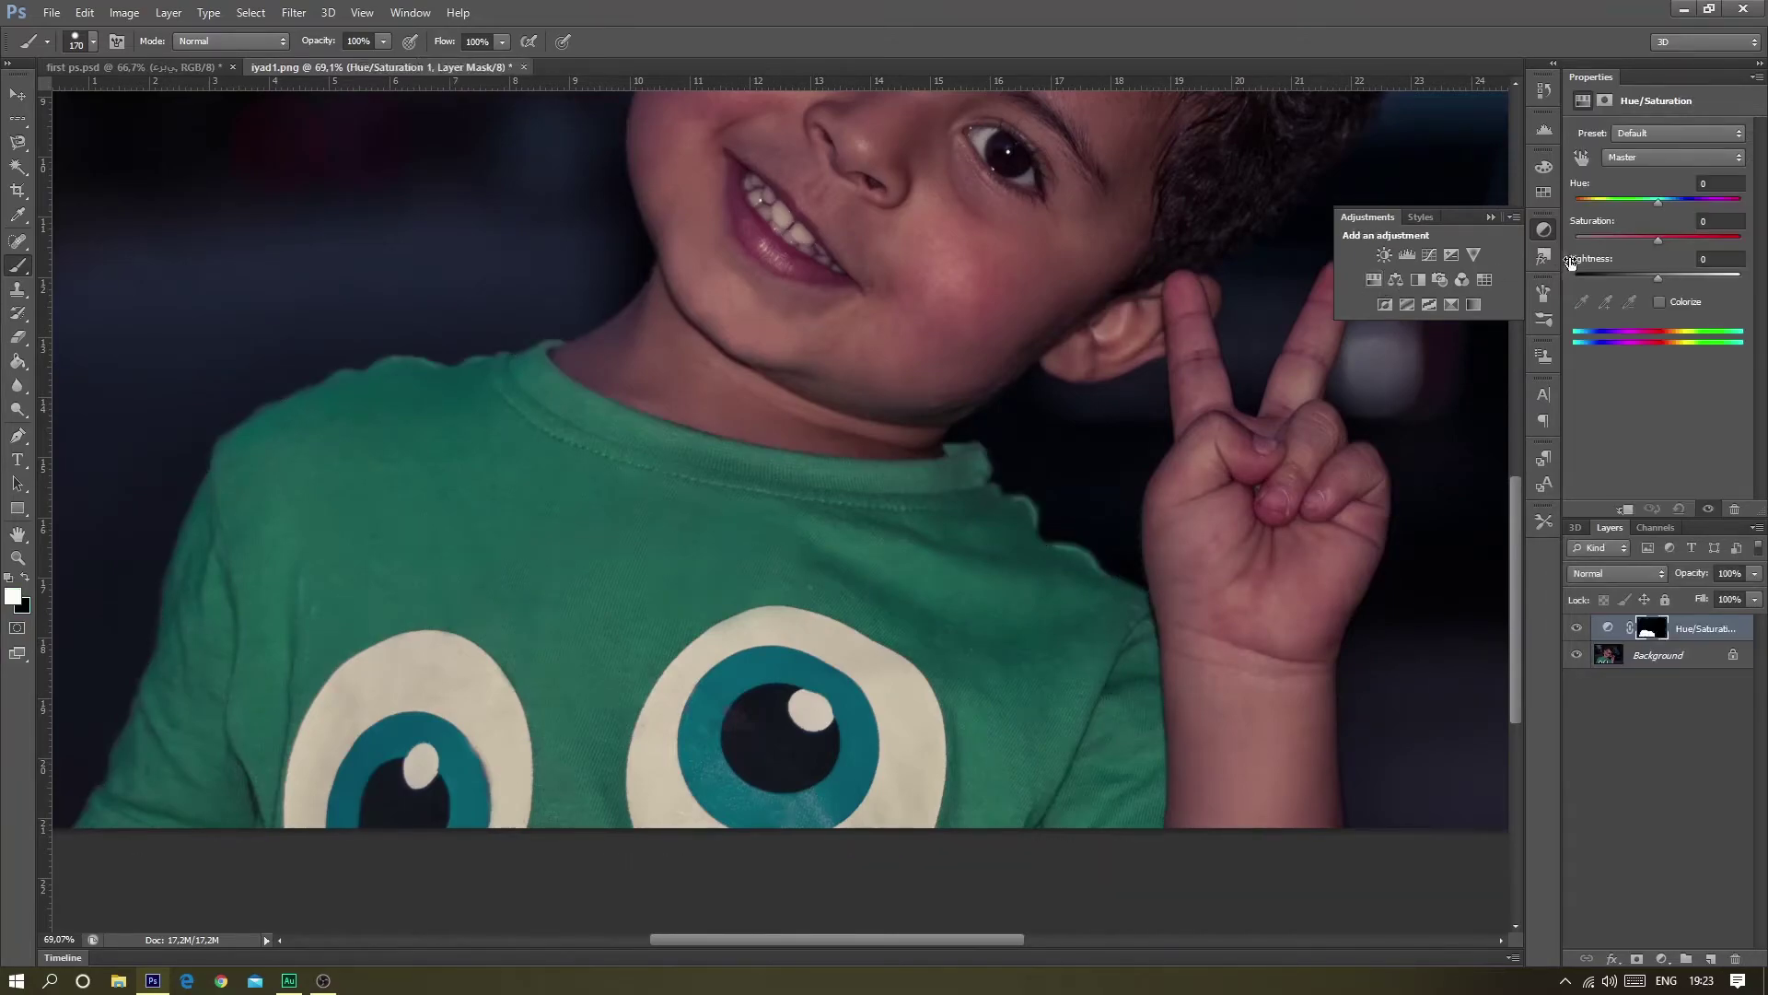
mouse_move(1660, 194)
mouse_down()
mouse_move(1588, 196)
mouse_move(1740, 199)
mouse_up()
scroll(1044, 203, down, 3)
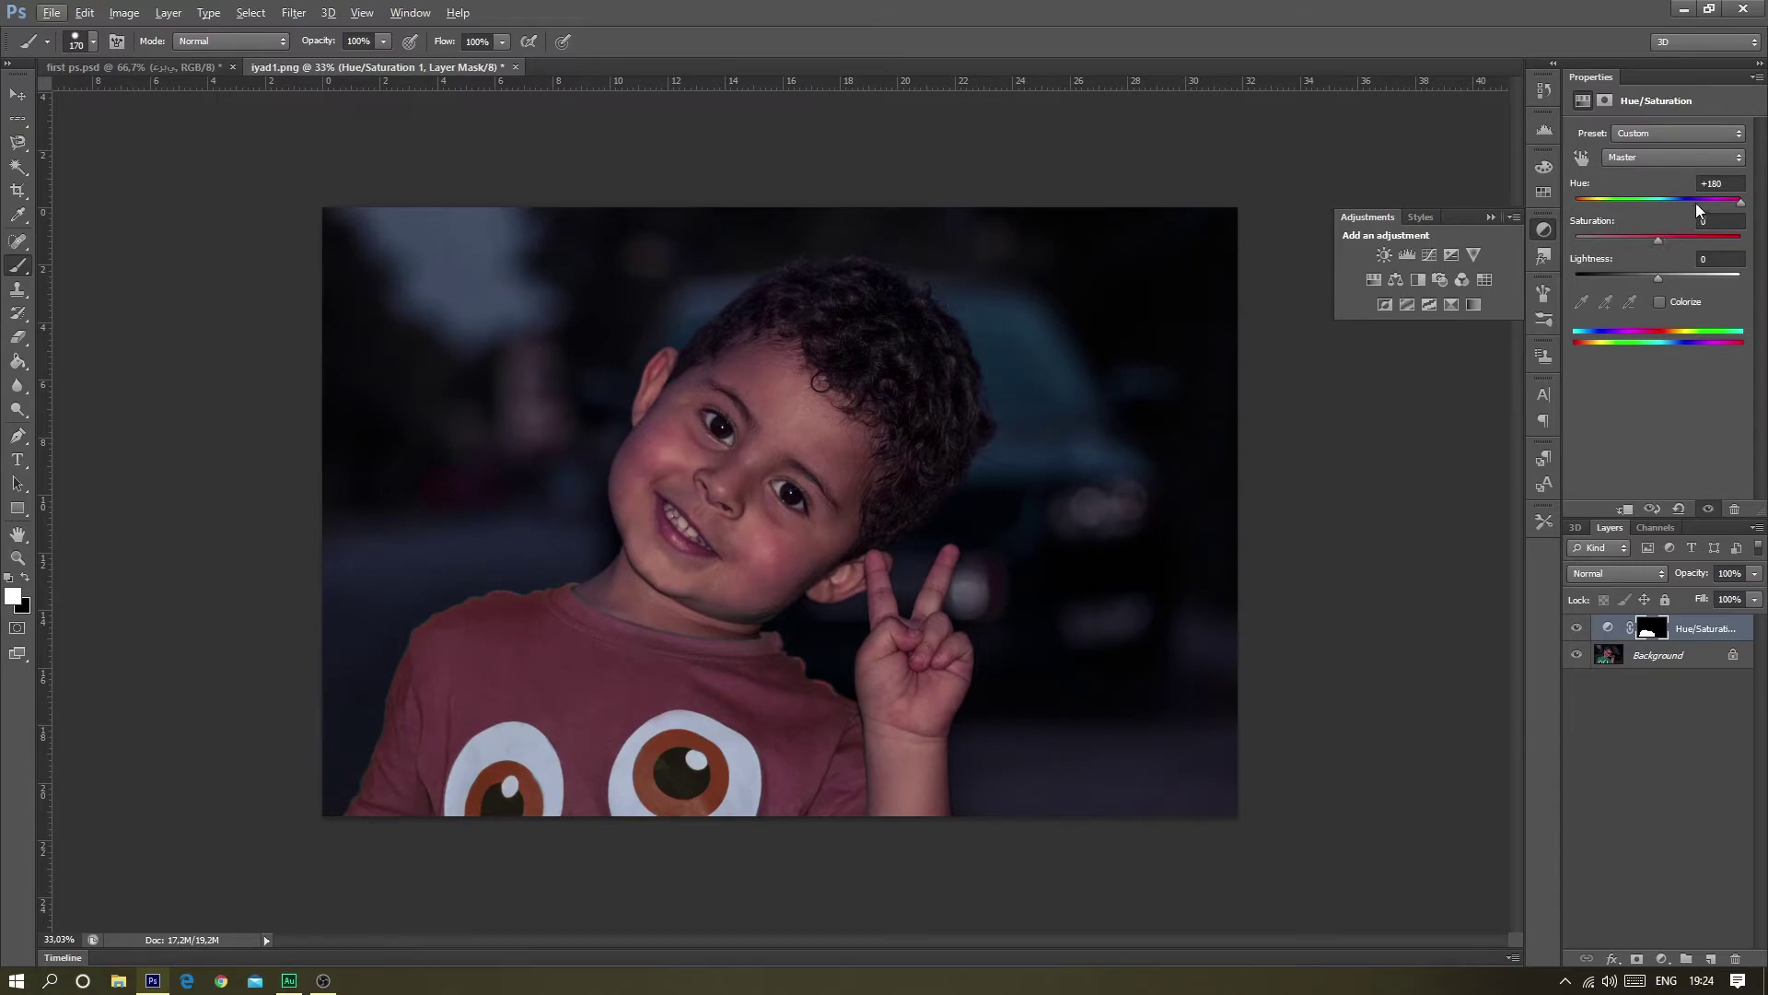
mouse_move(1701, 203)
mouse_down()
mouse_move(1627, 201)
mouse_move(1550, 258)
mouse_up()
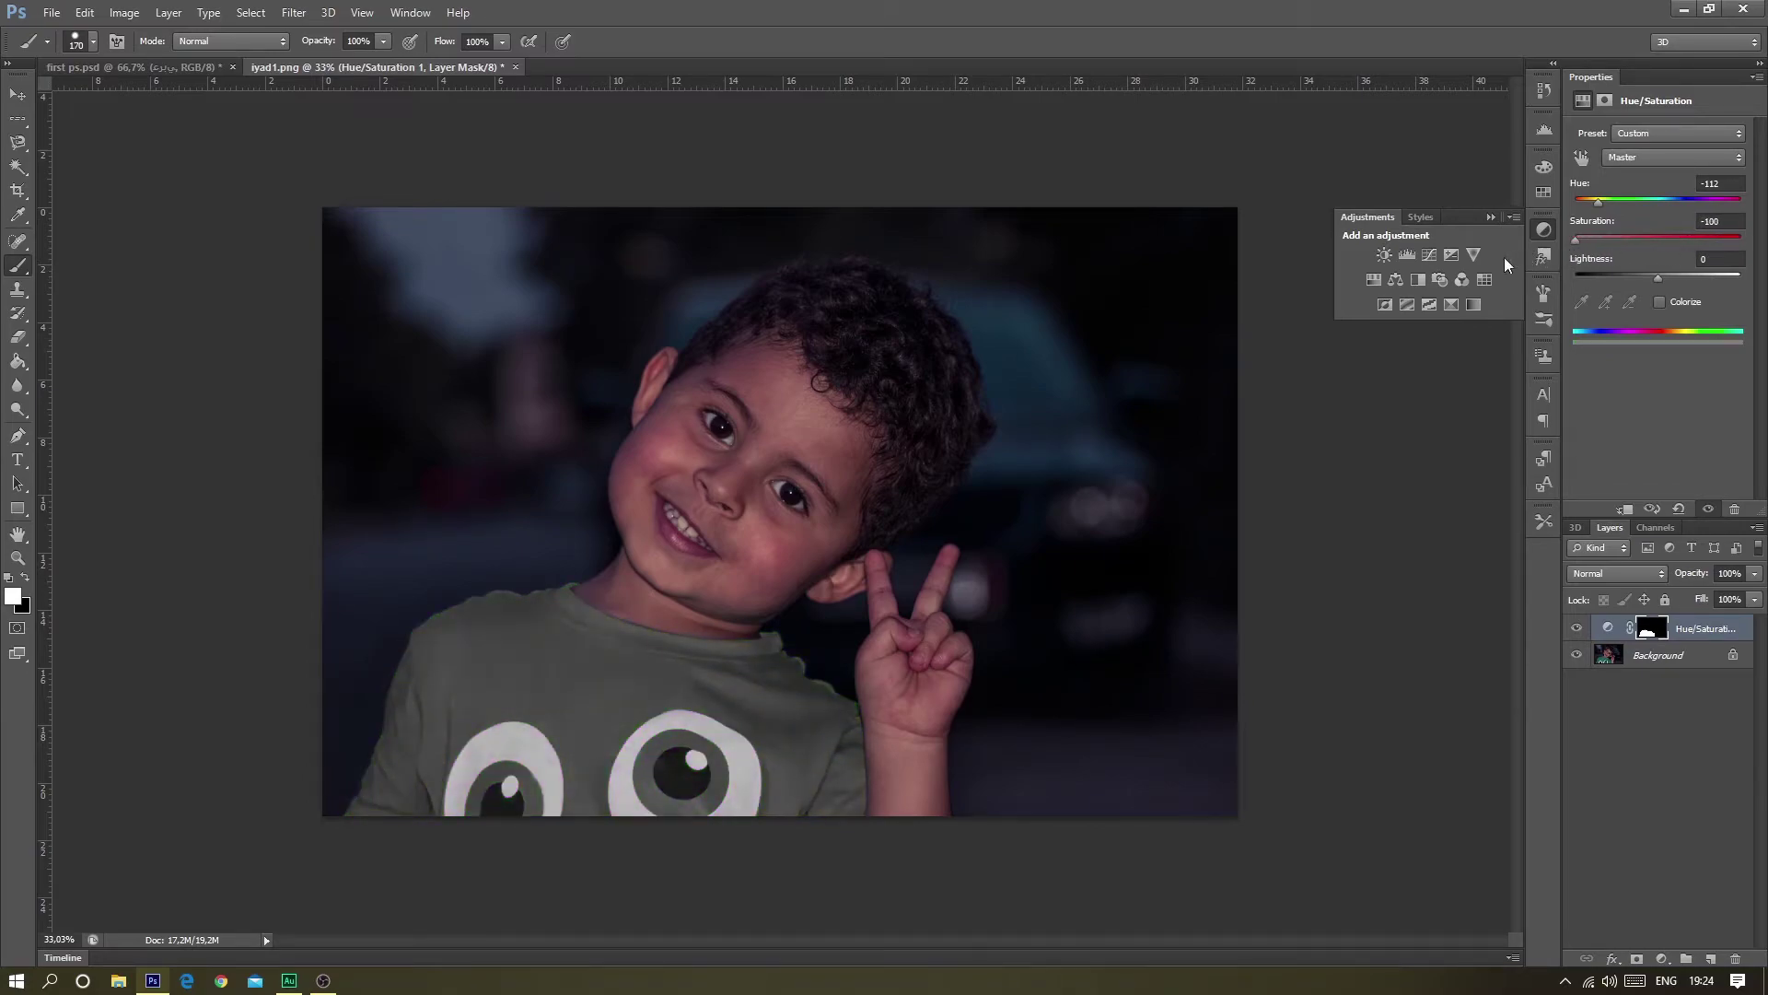
key(ctrl+z)
key(ctrl+z)
mouse_move(1575, 240)
mouse_down()
mouse_move(1741, 276)
mouse_move(1661, 297)
mouse_up()
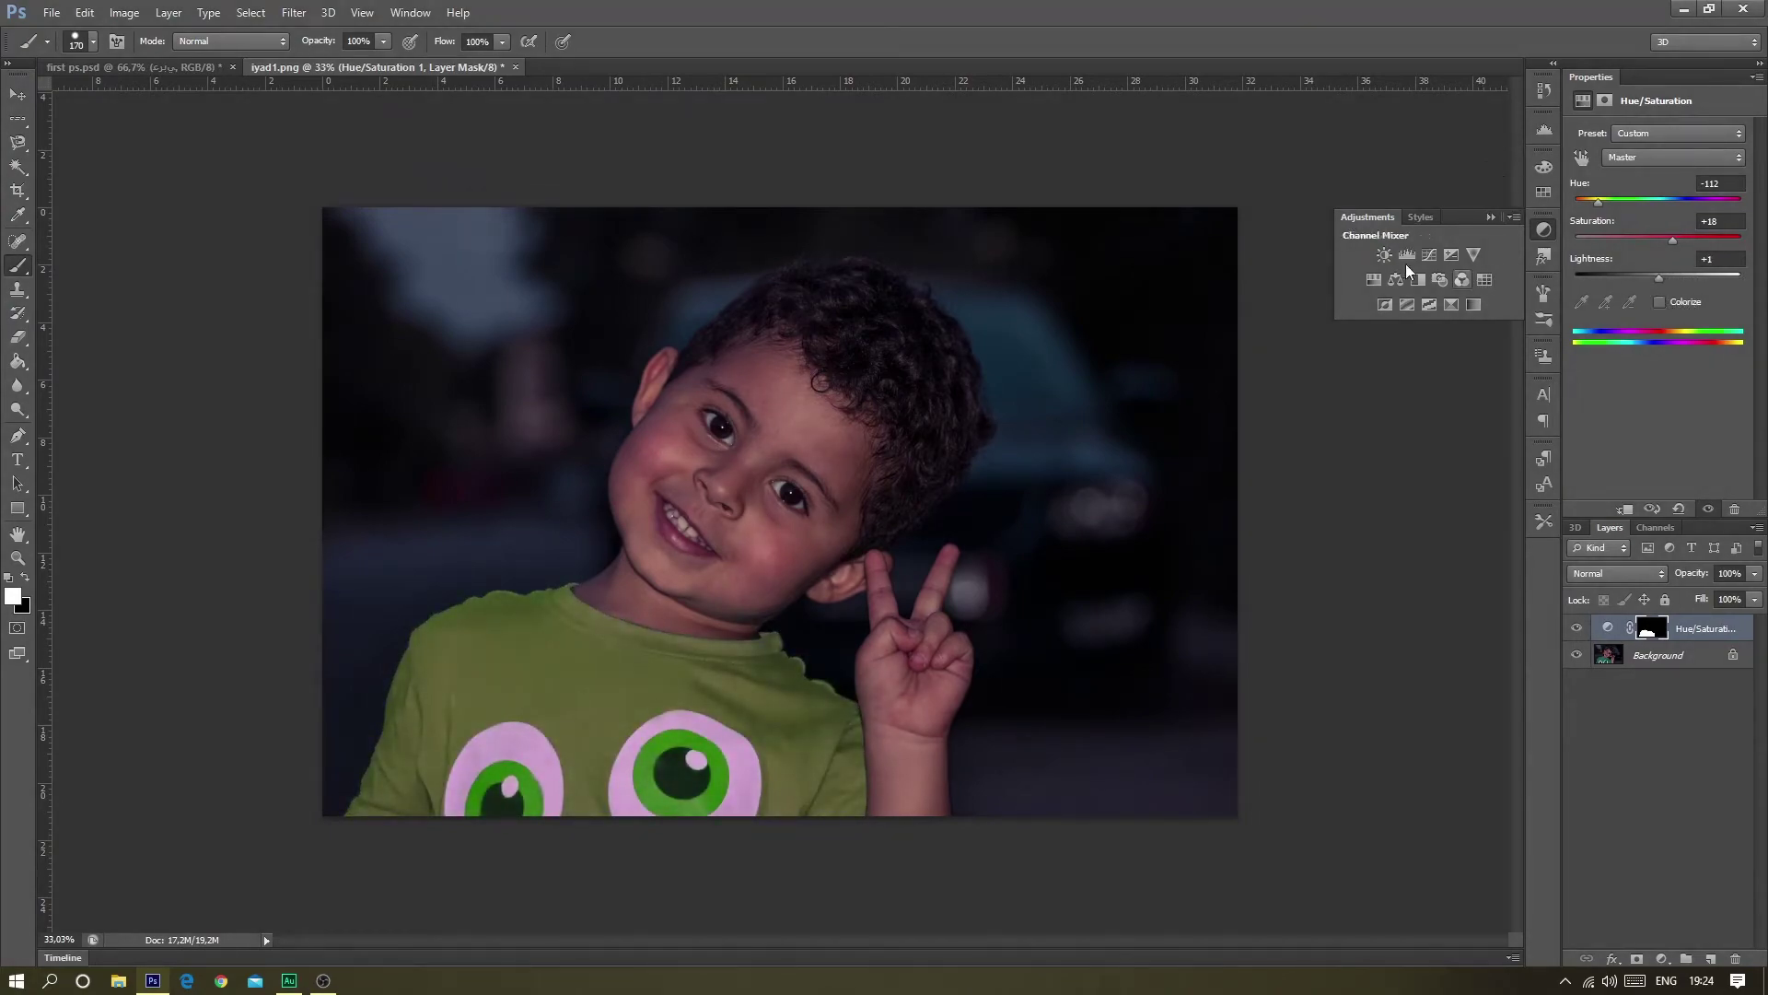
- Add a Curves layer to darken the image, then revert to the shirt-selected state
click(1427, 254)
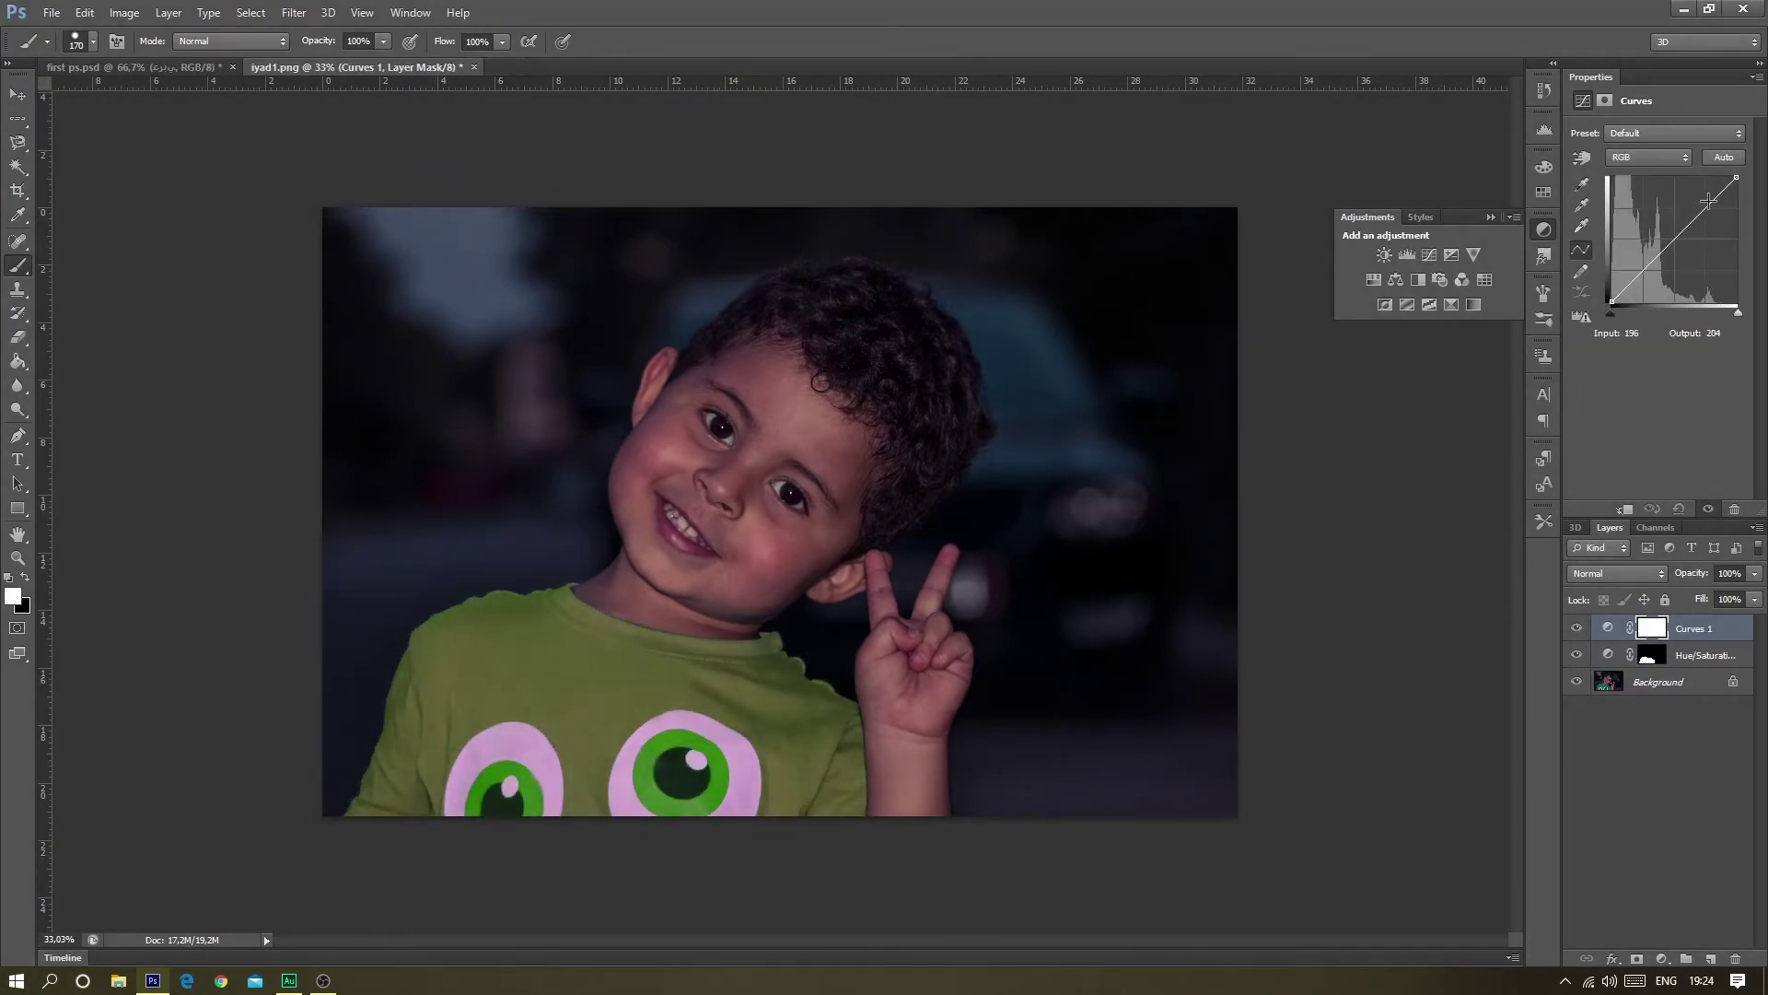
drag(1724, 189, 1718, 204)
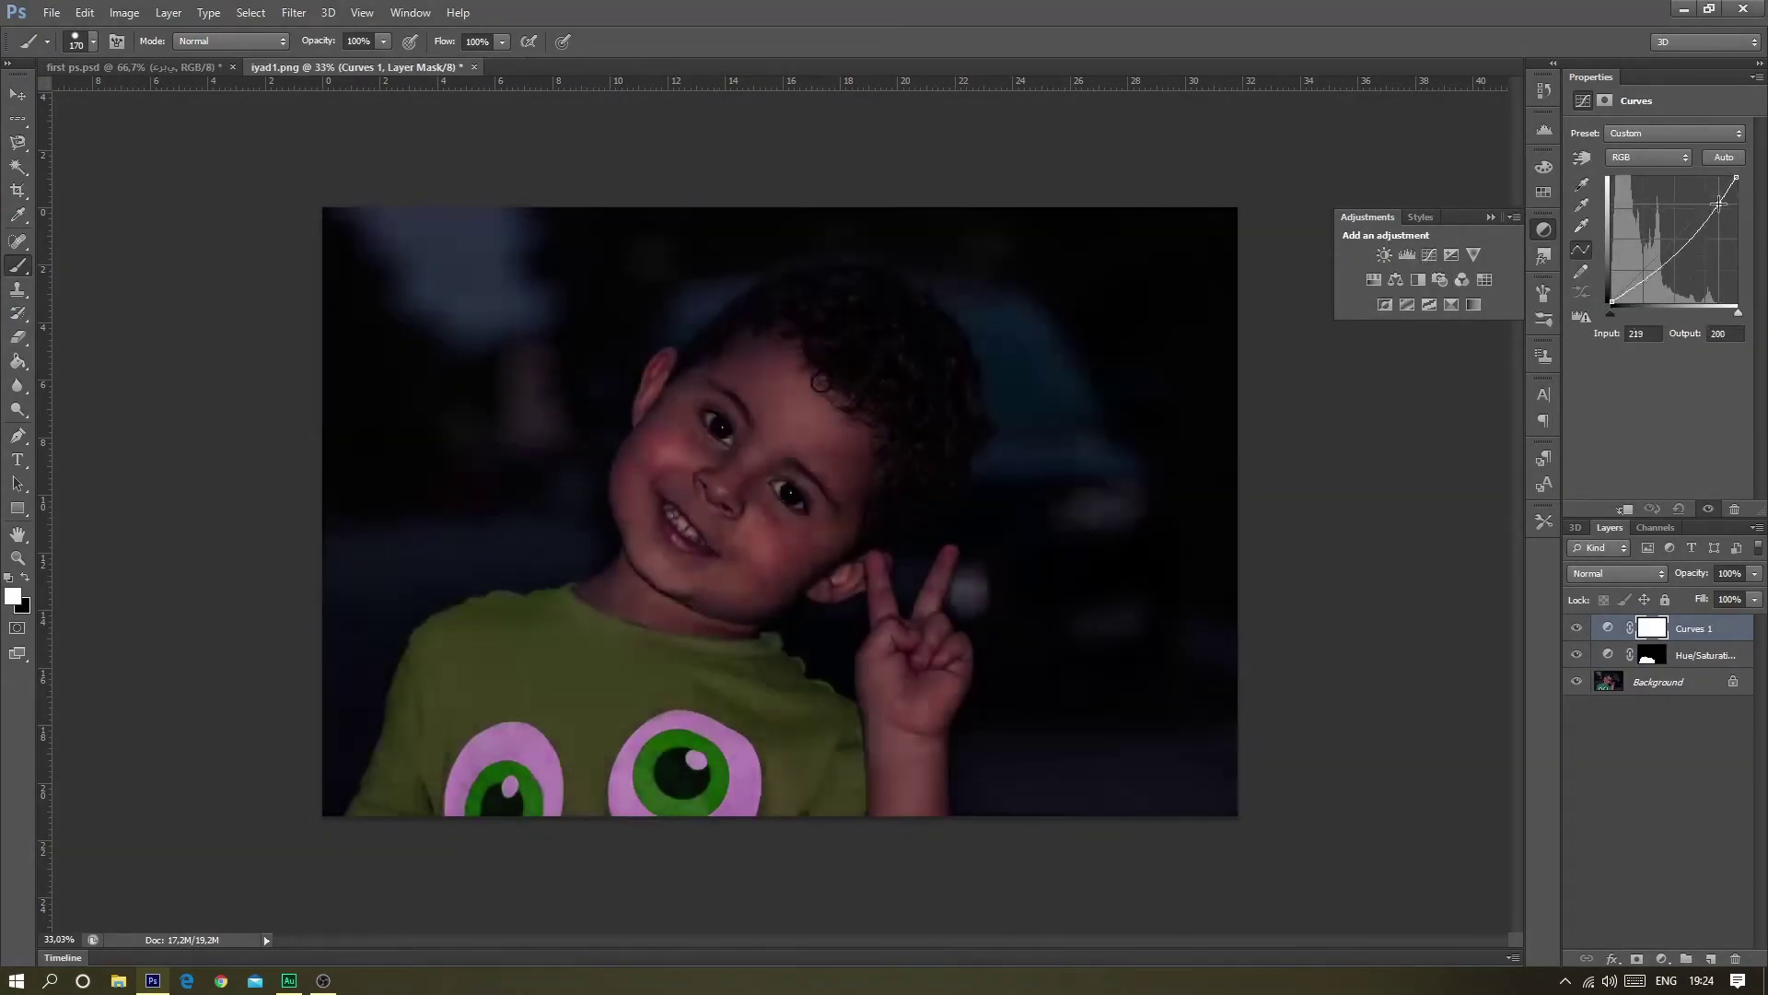
click(1680, 636)
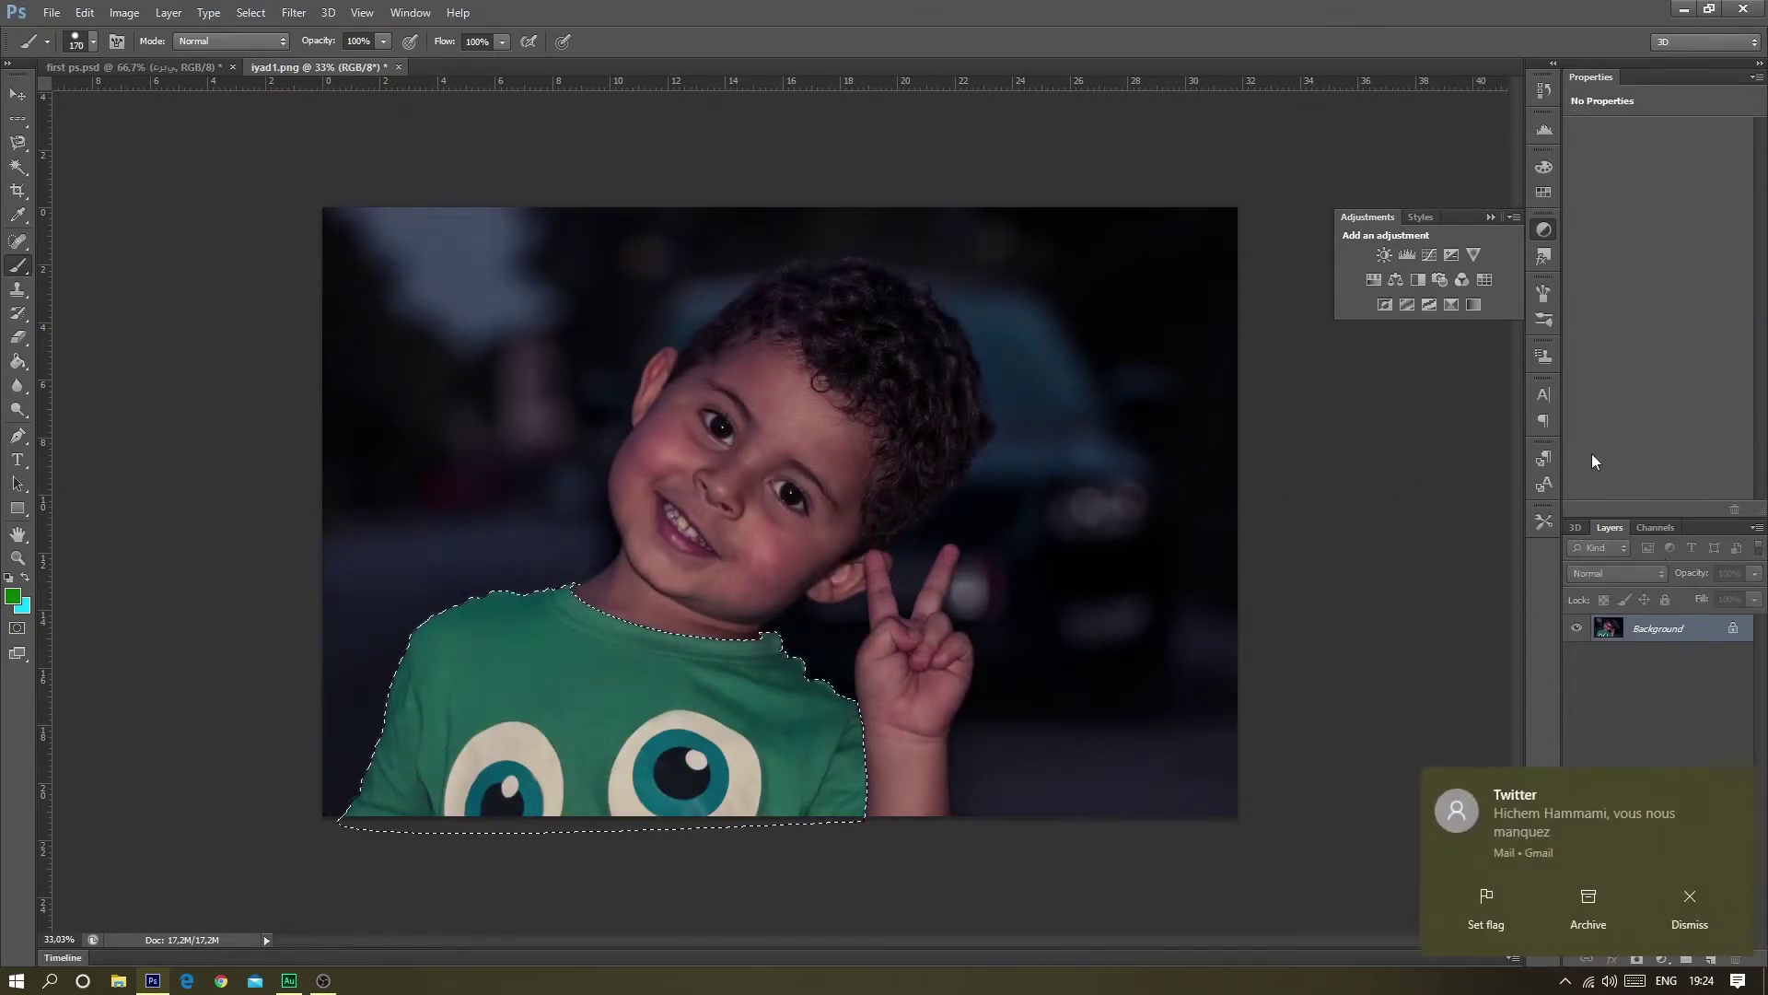
click(1743, 784)
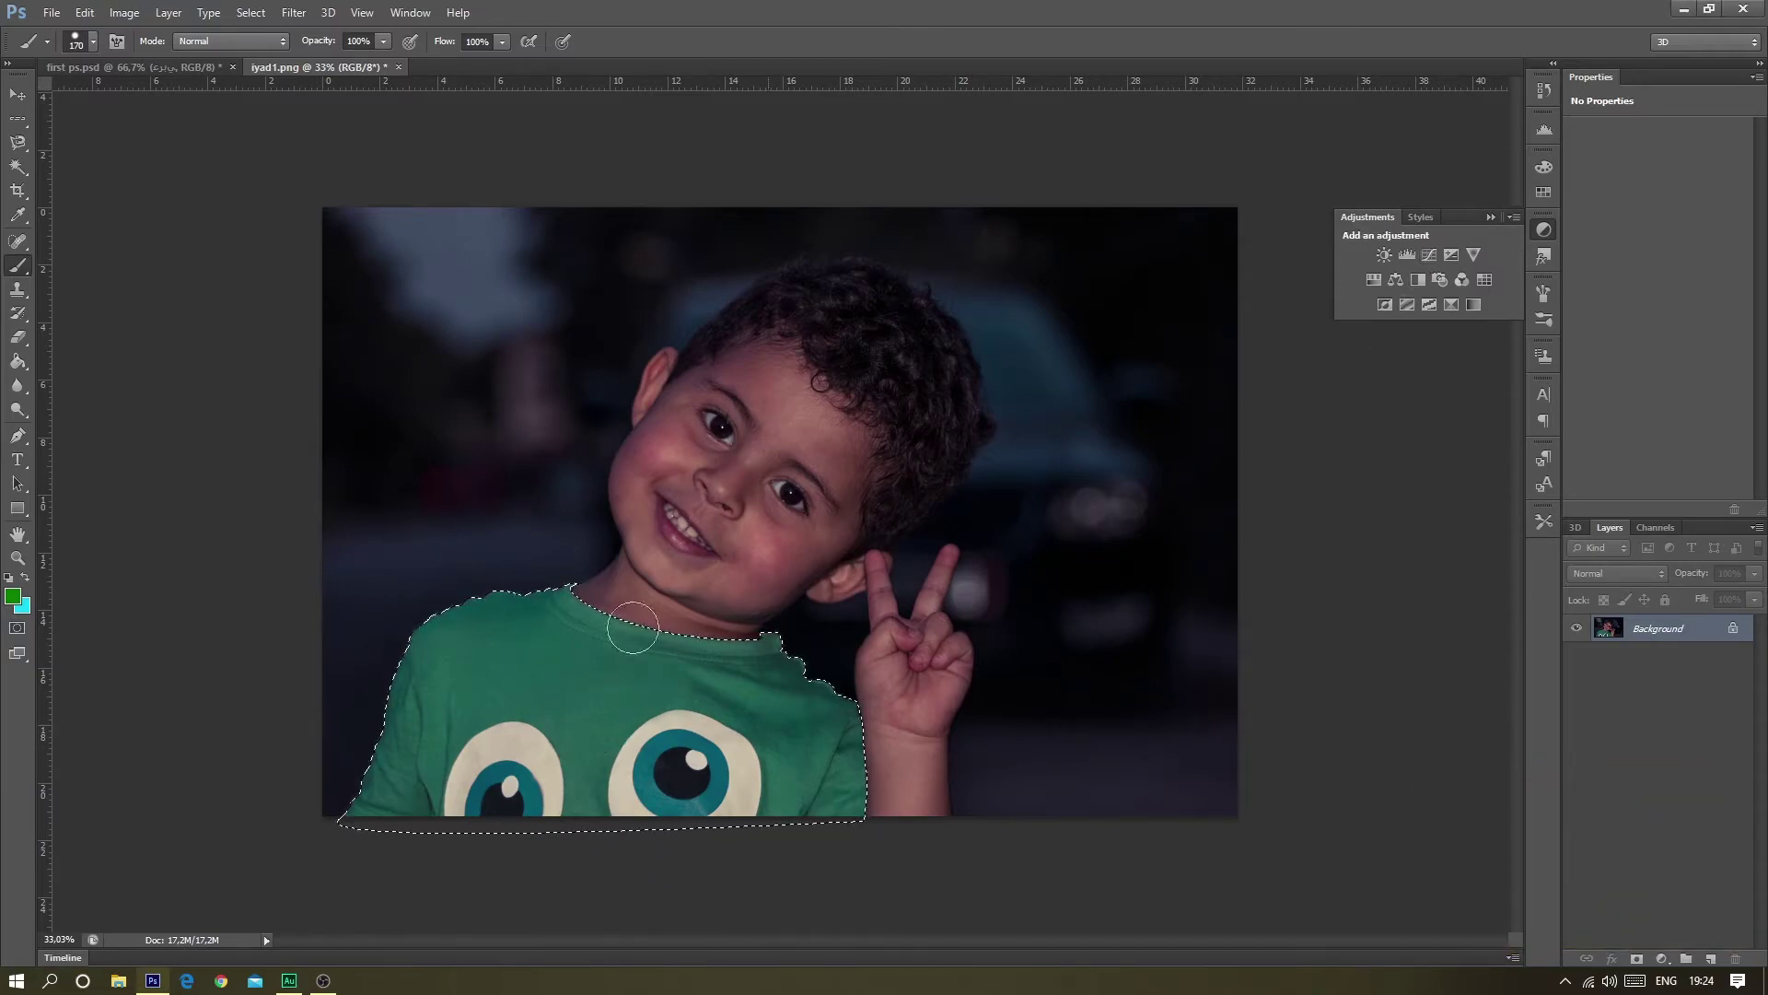
- Add a shirt-limited Curves layer to darken the shirt, then undo the curve change
click(1428, 254)
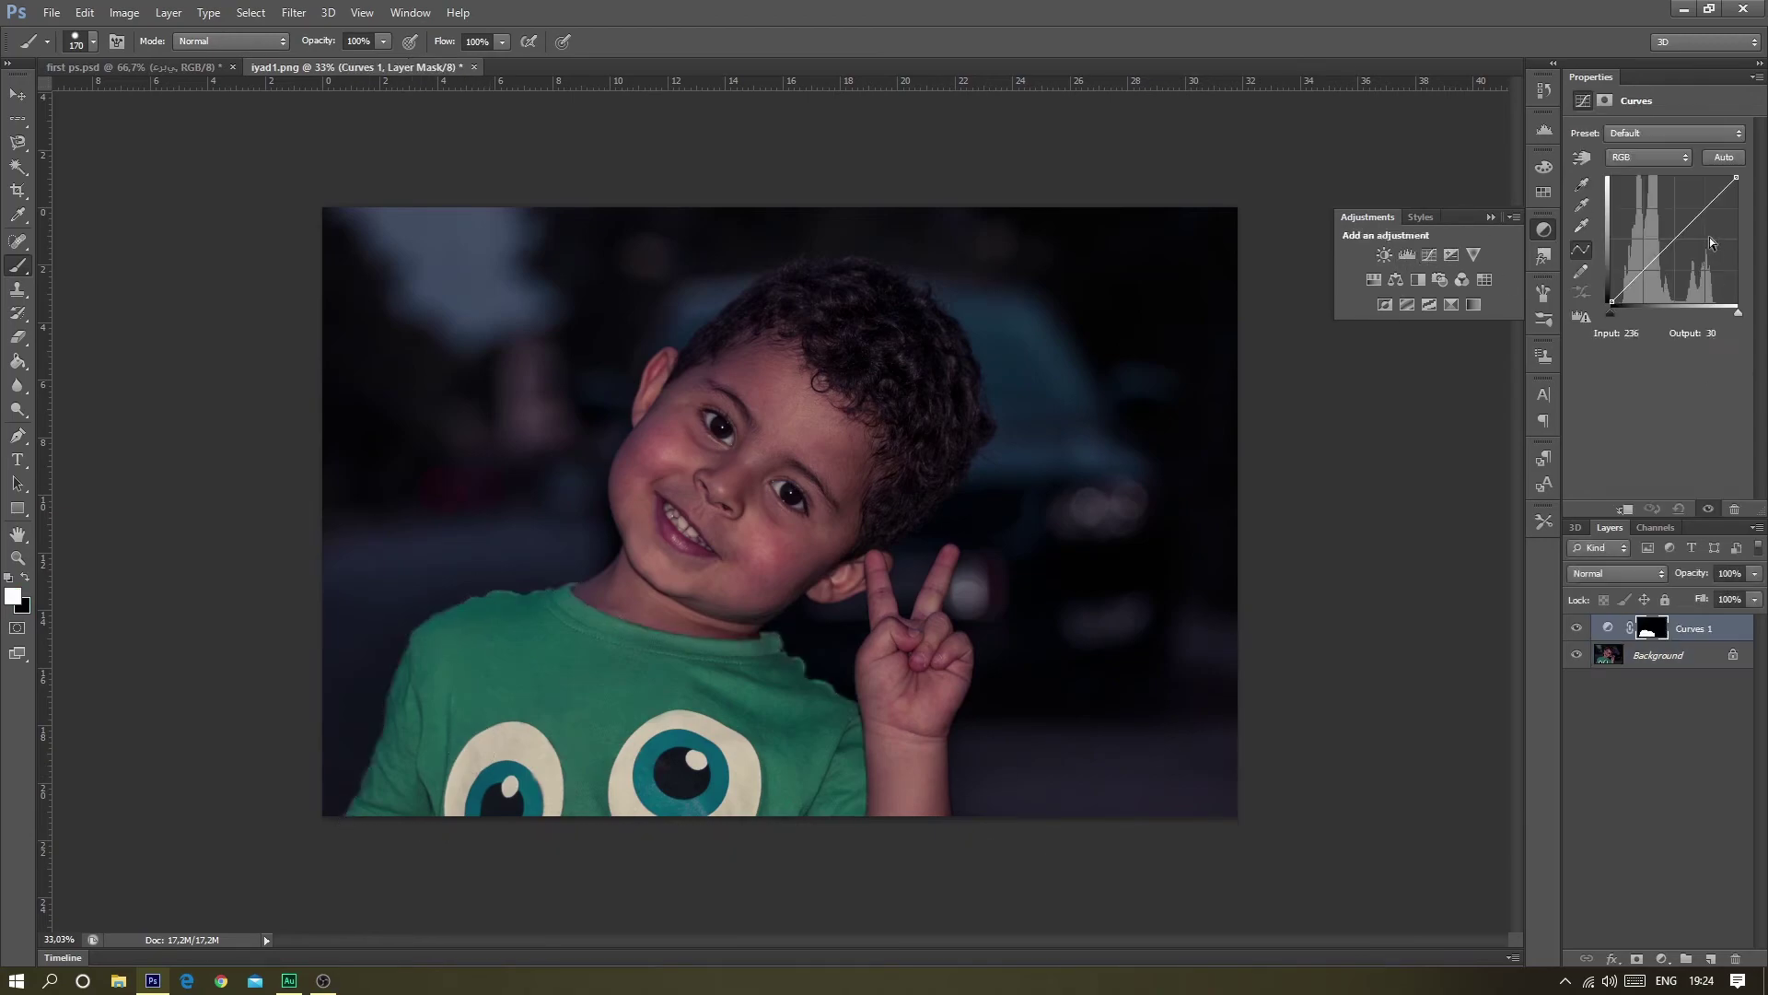
drag(1713, 208, 1729, 195)
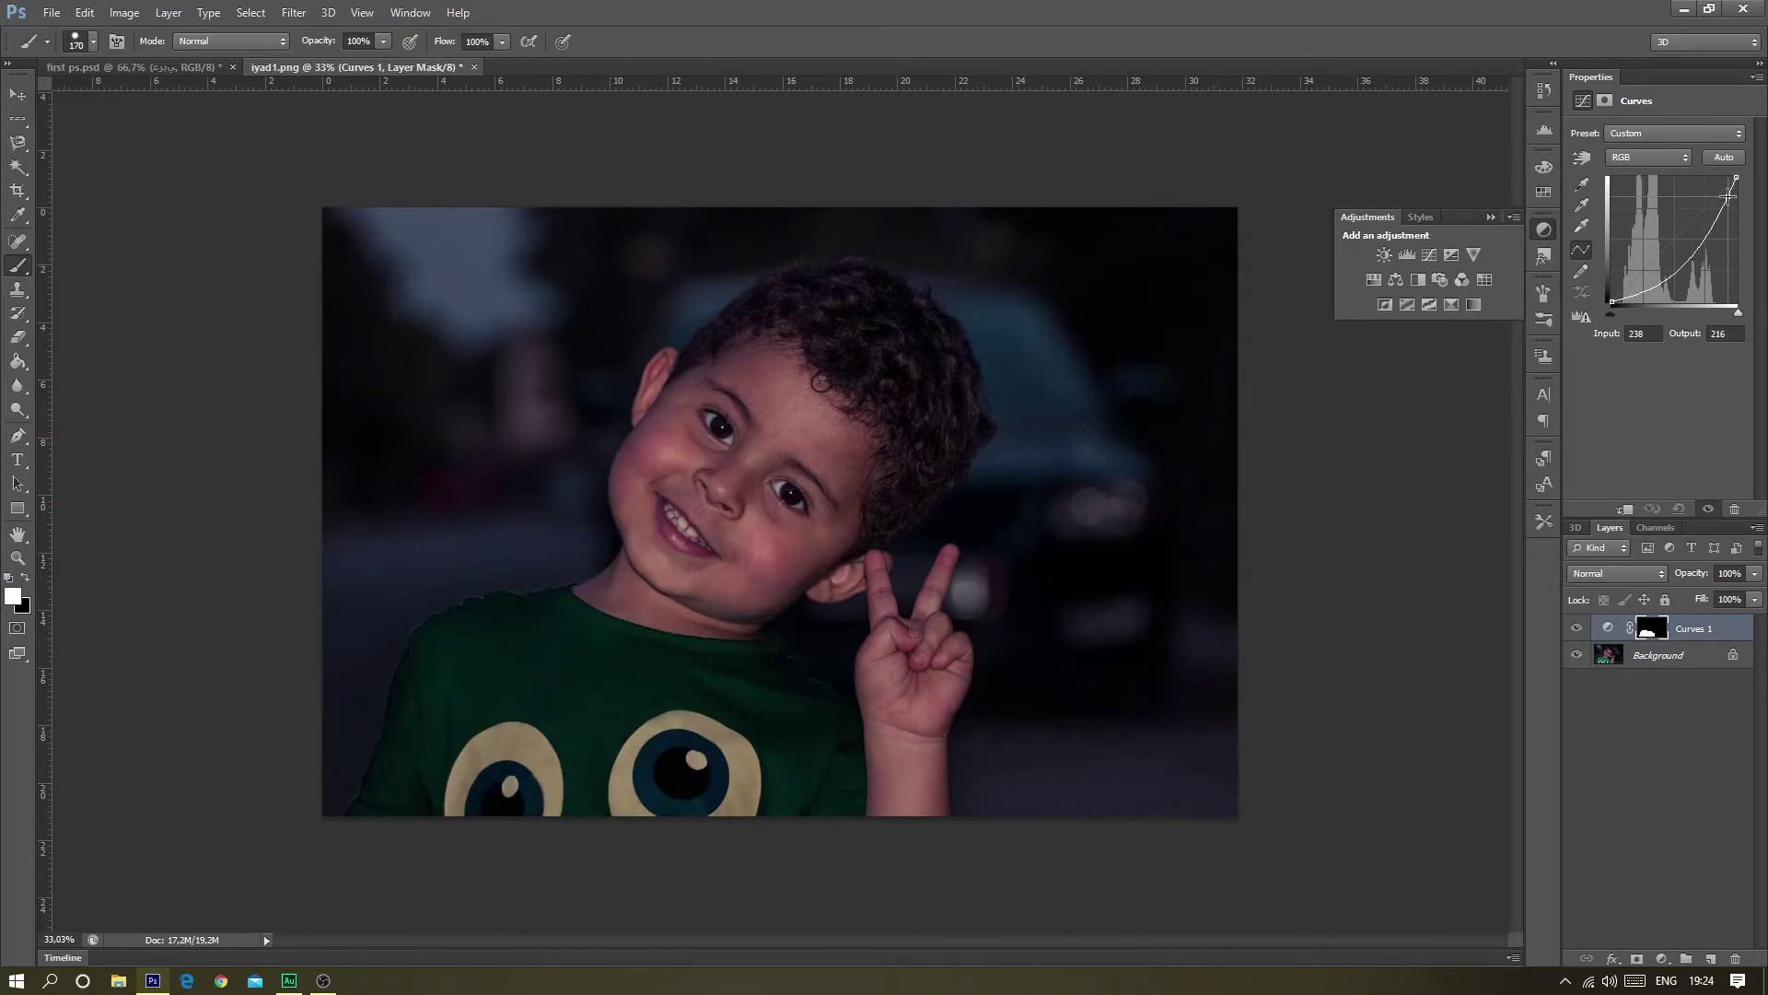
scroll(780, 515, up, 2)
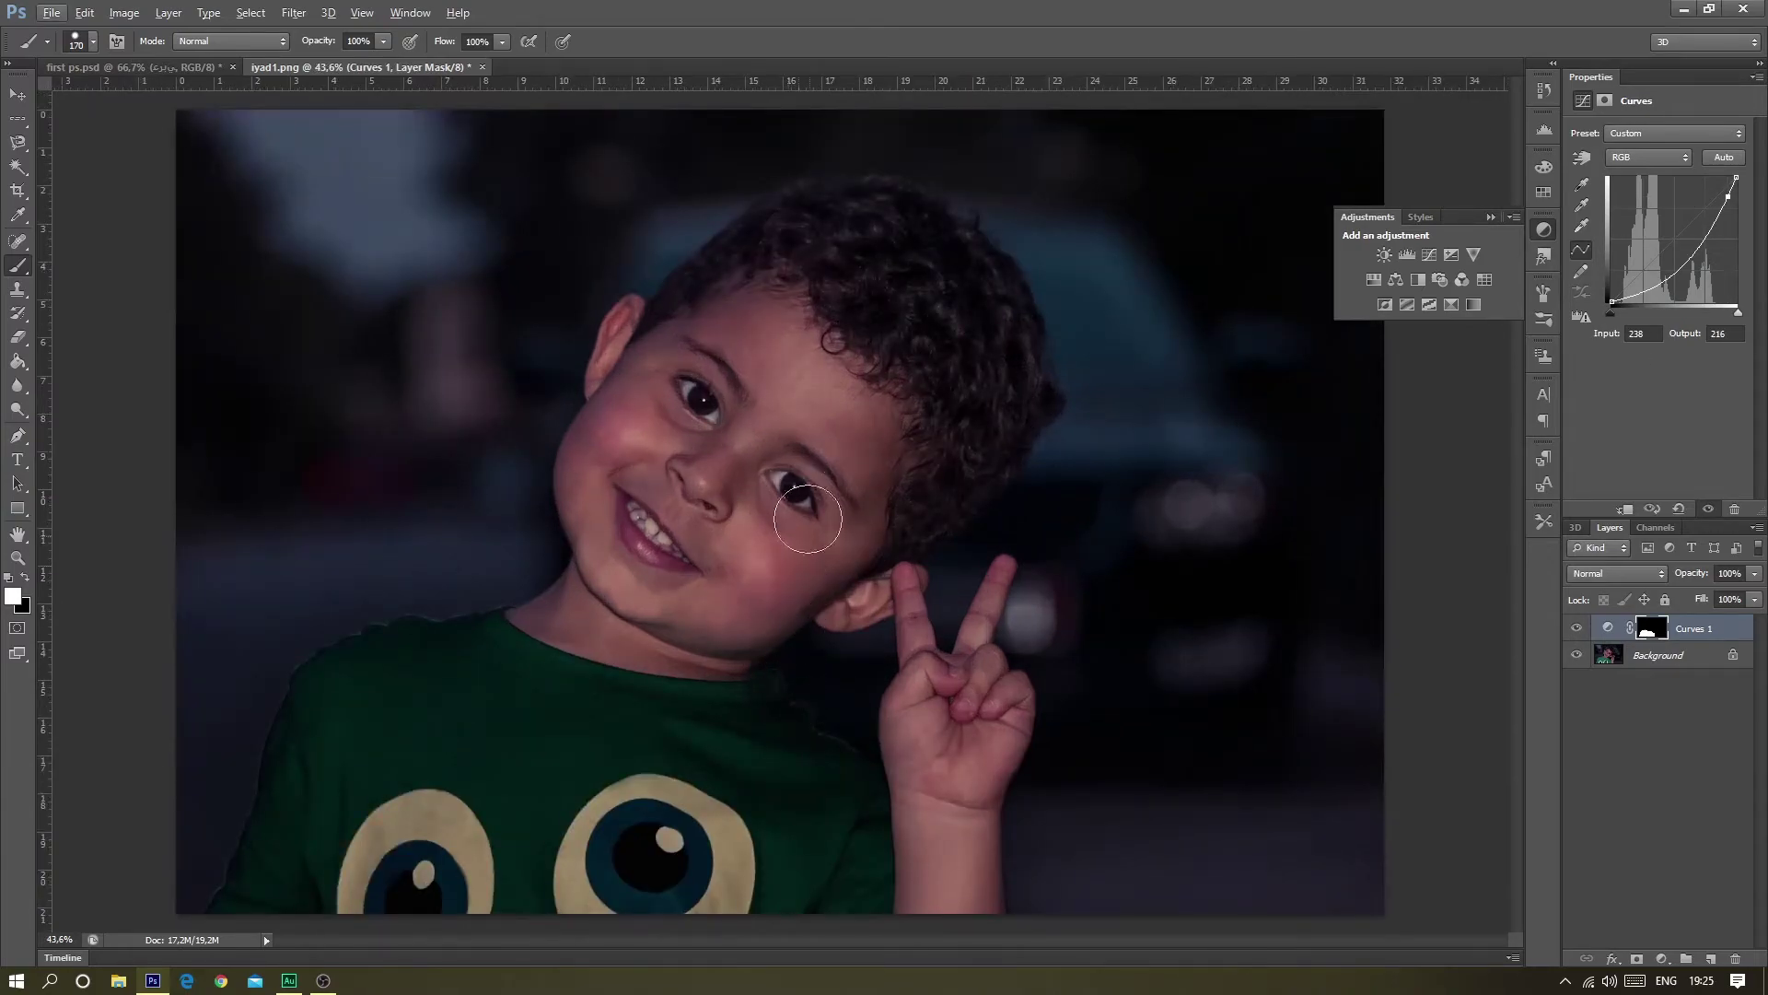
click(1678, 634)
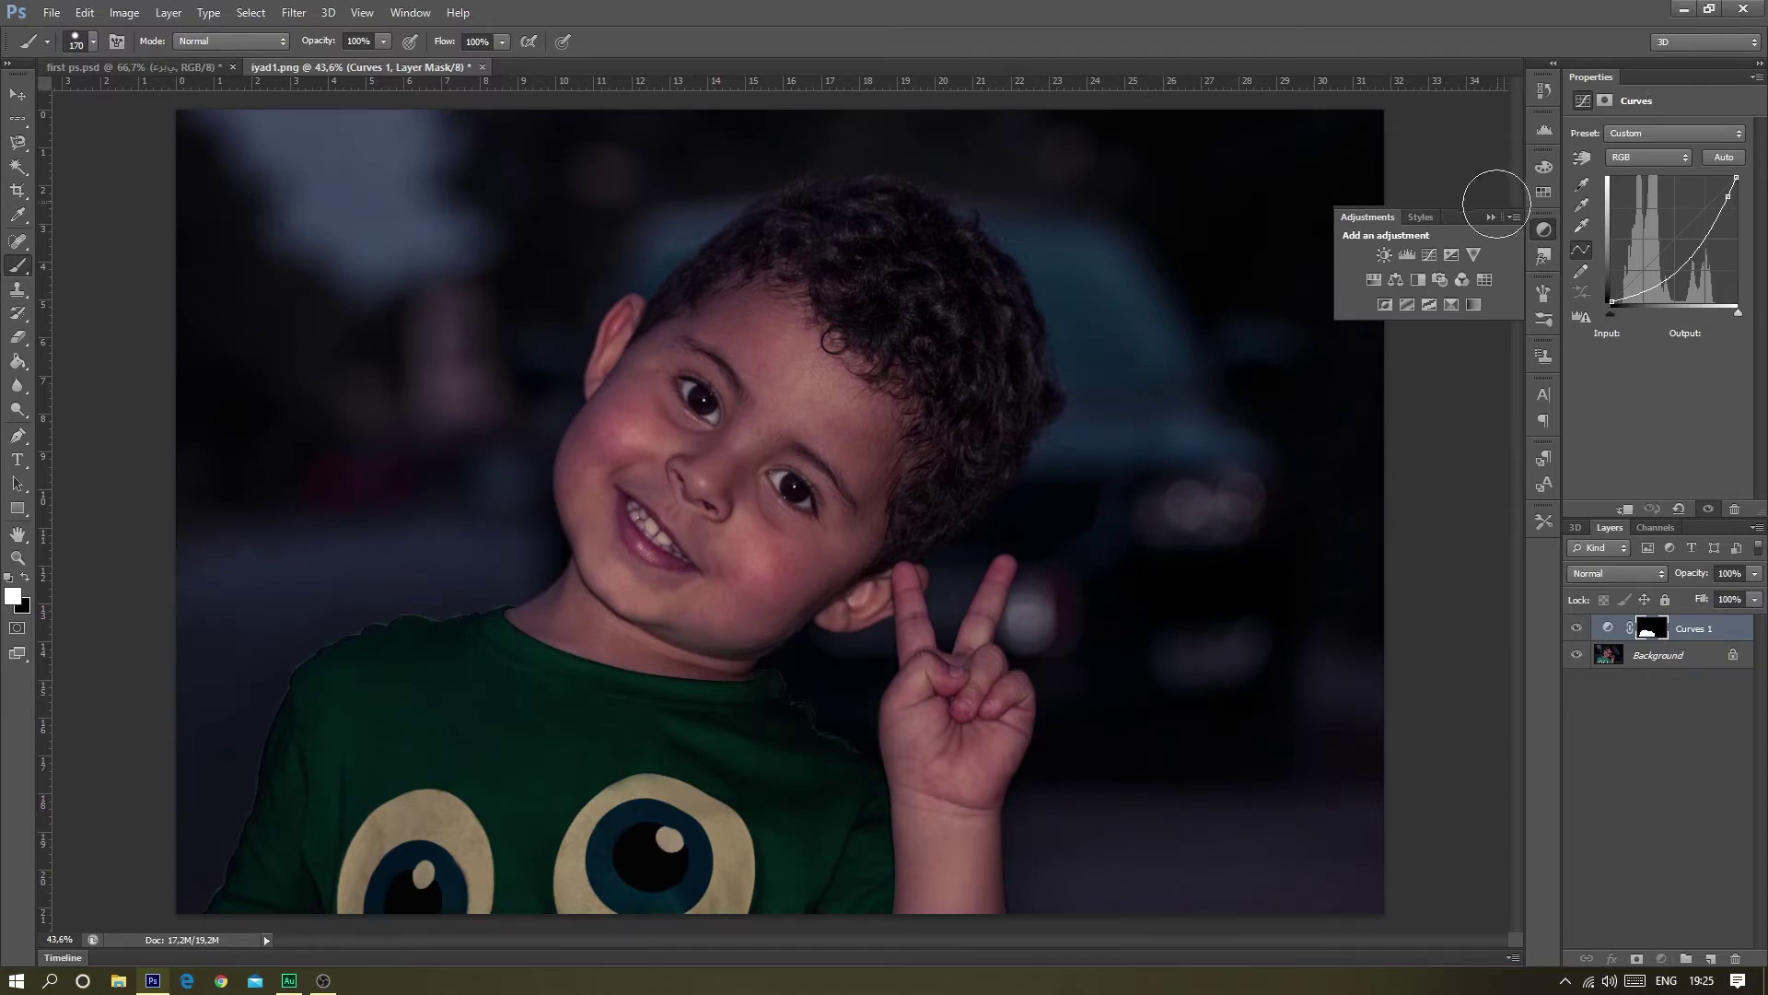
click(1492, 203)
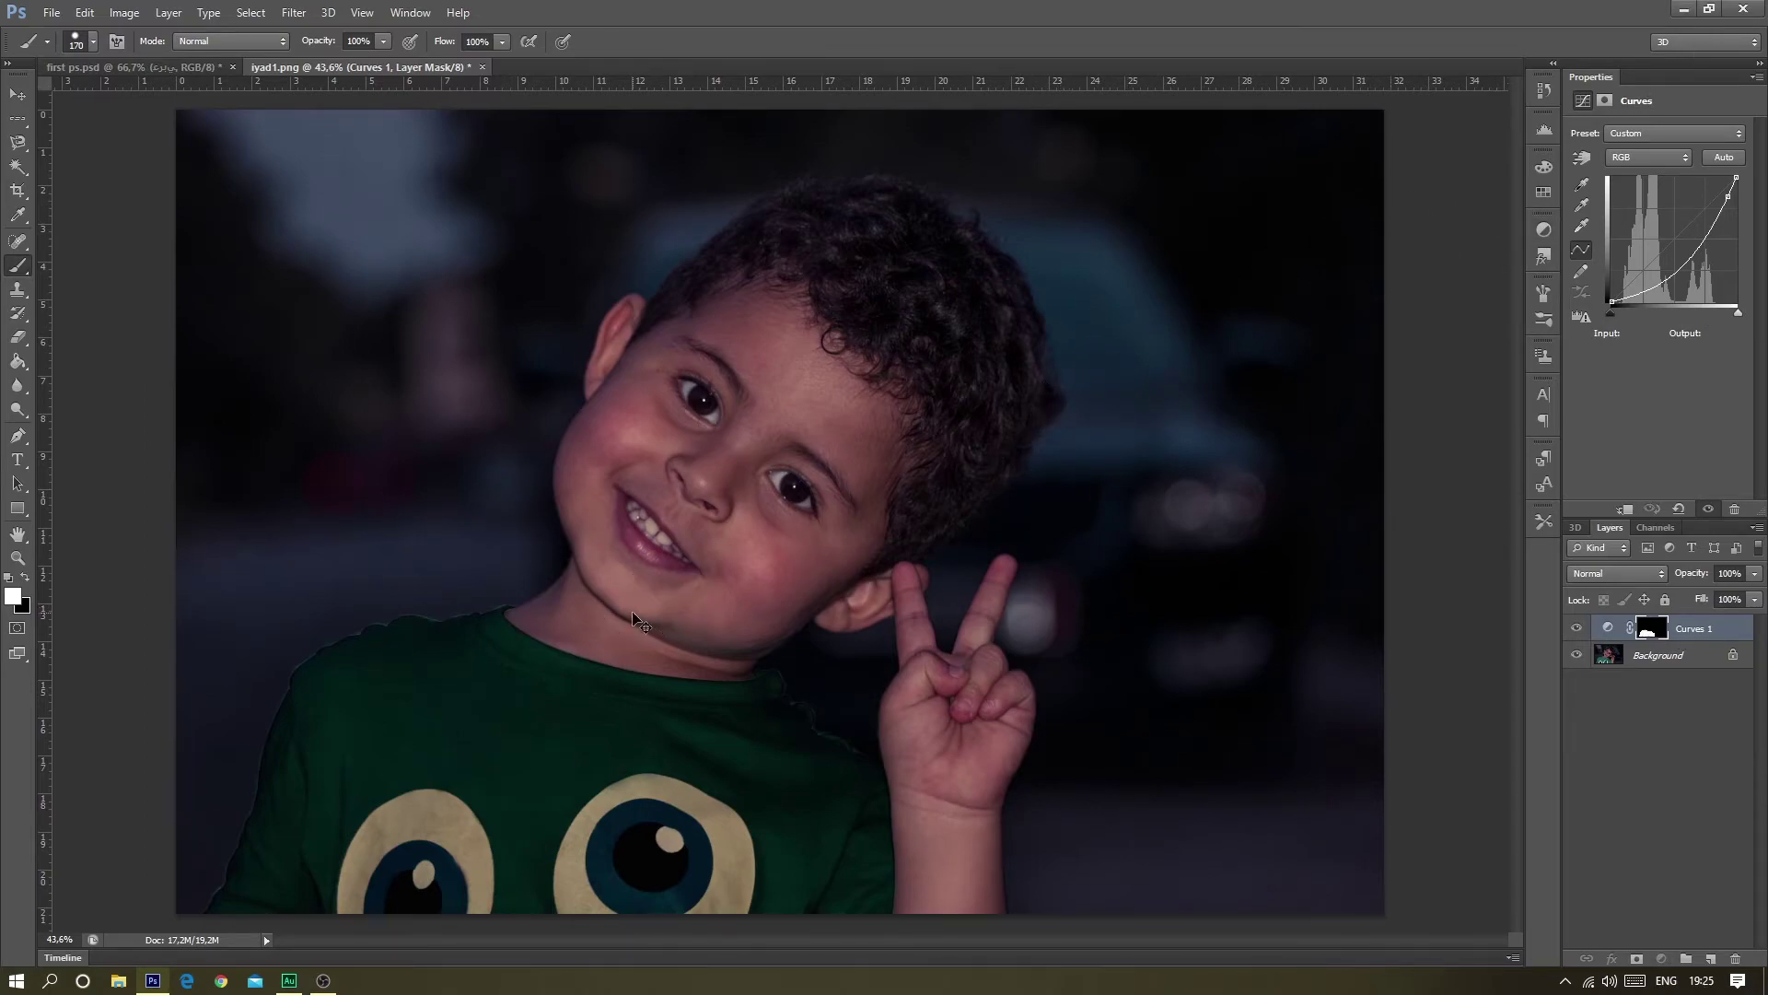
key(ctrl+z)
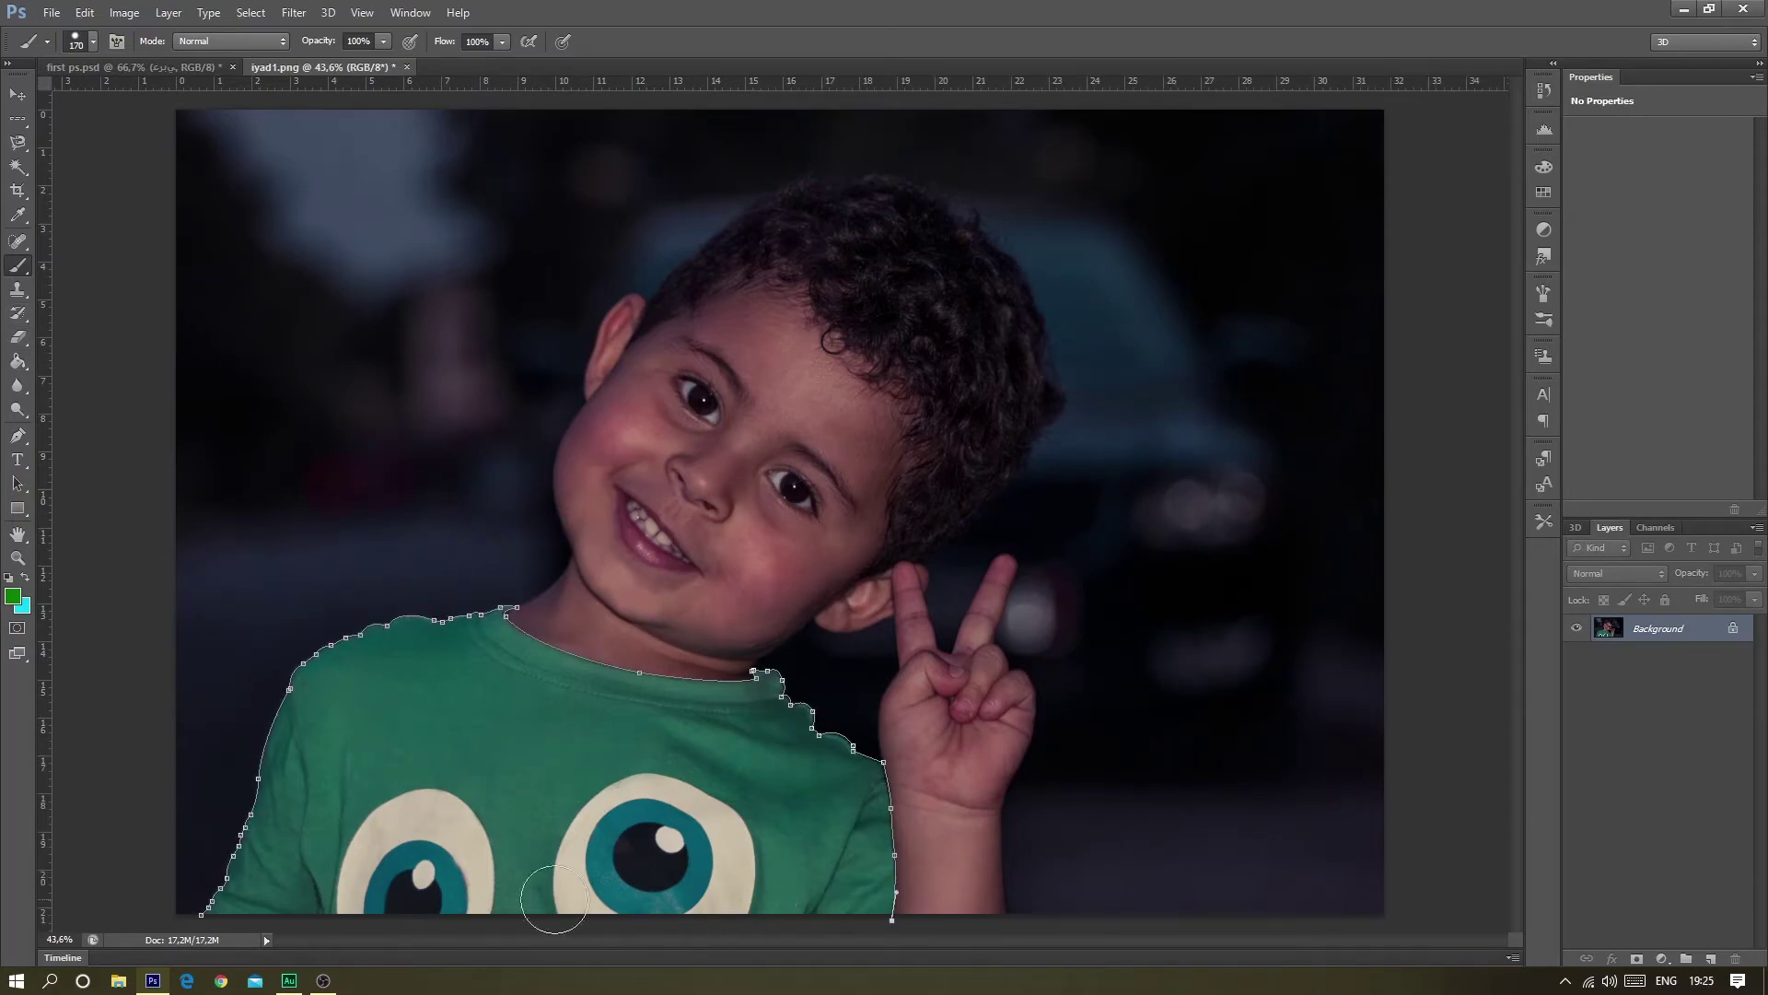
- Close the shirt path along the bottom edge and start a custom-colour path fill
click(17, 435)
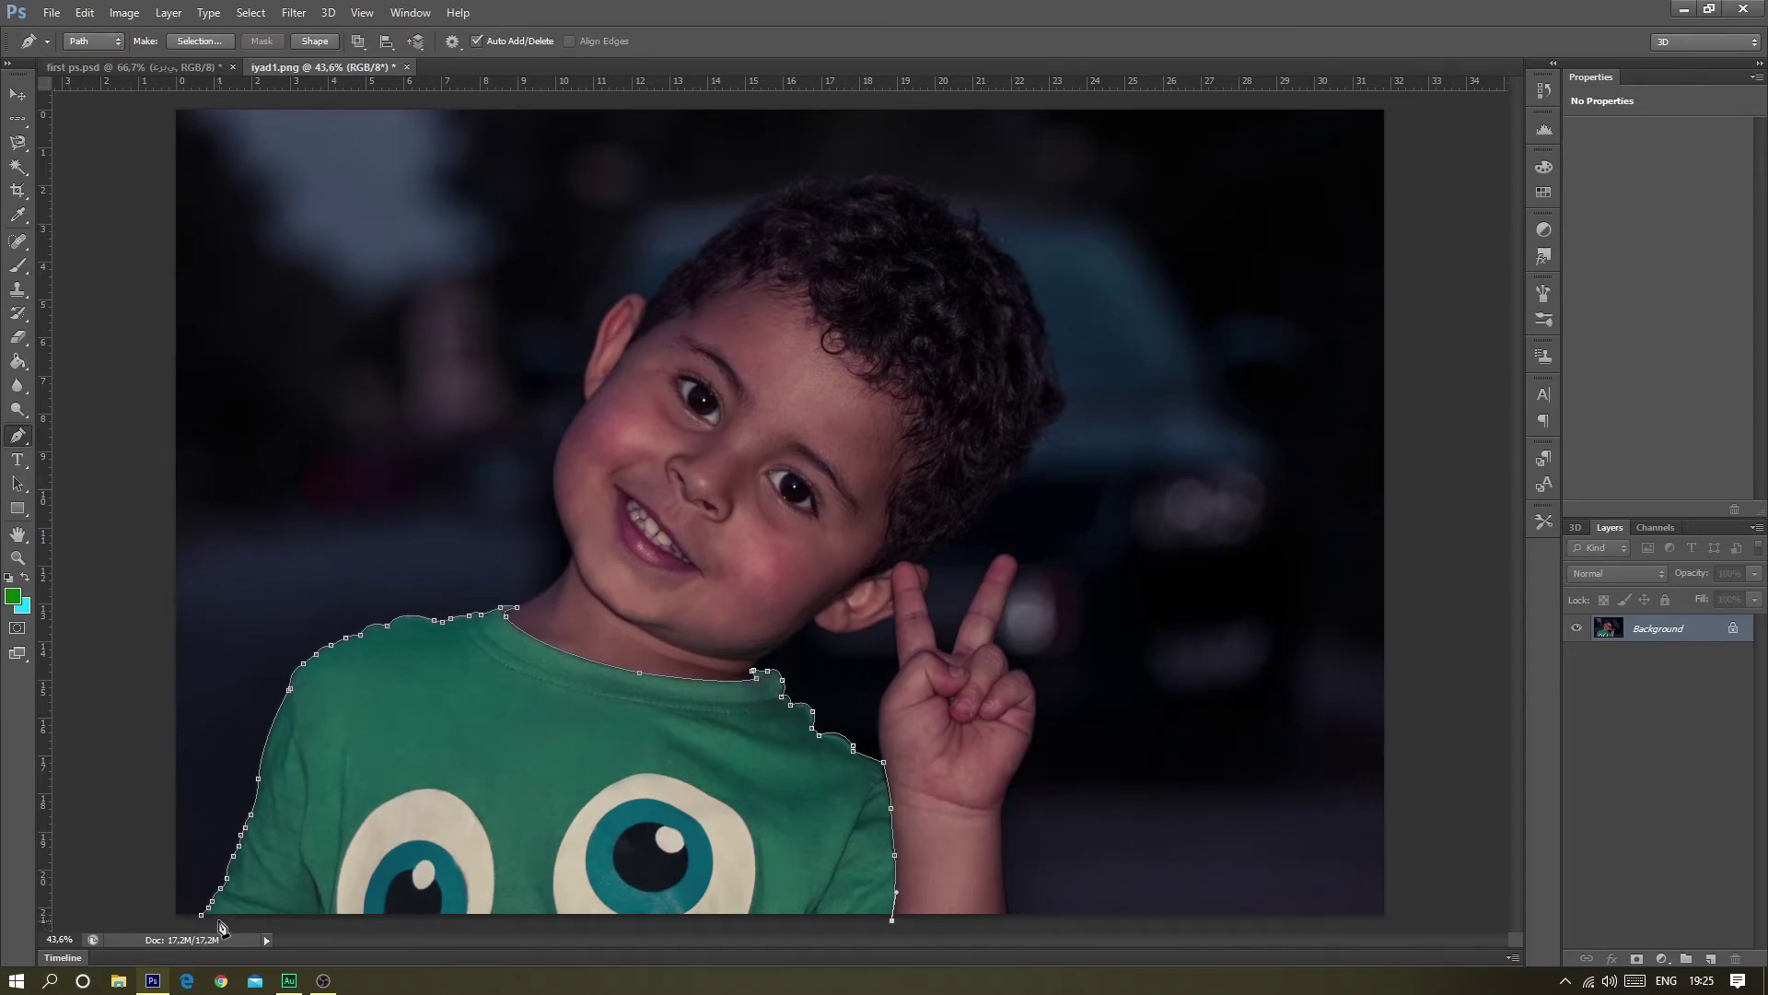
drag(201, 915, 256, 896)
right_click(337, 639)
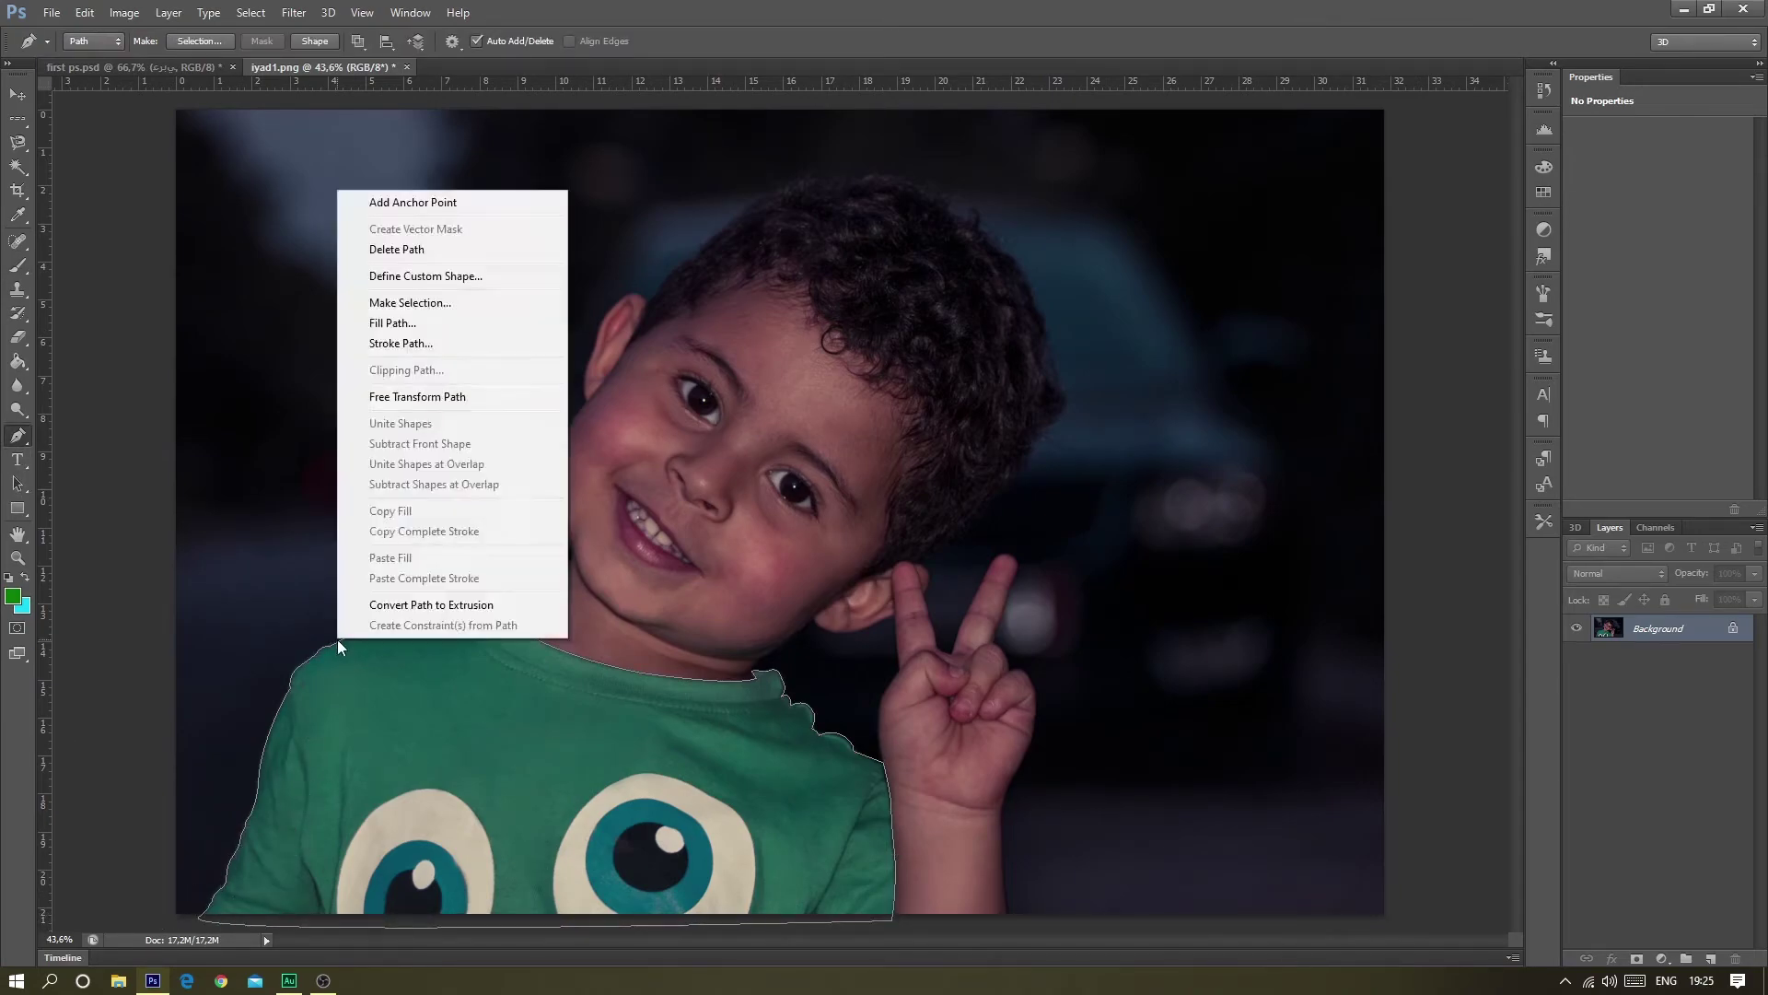
click(402, 324)
click(1342, 397)
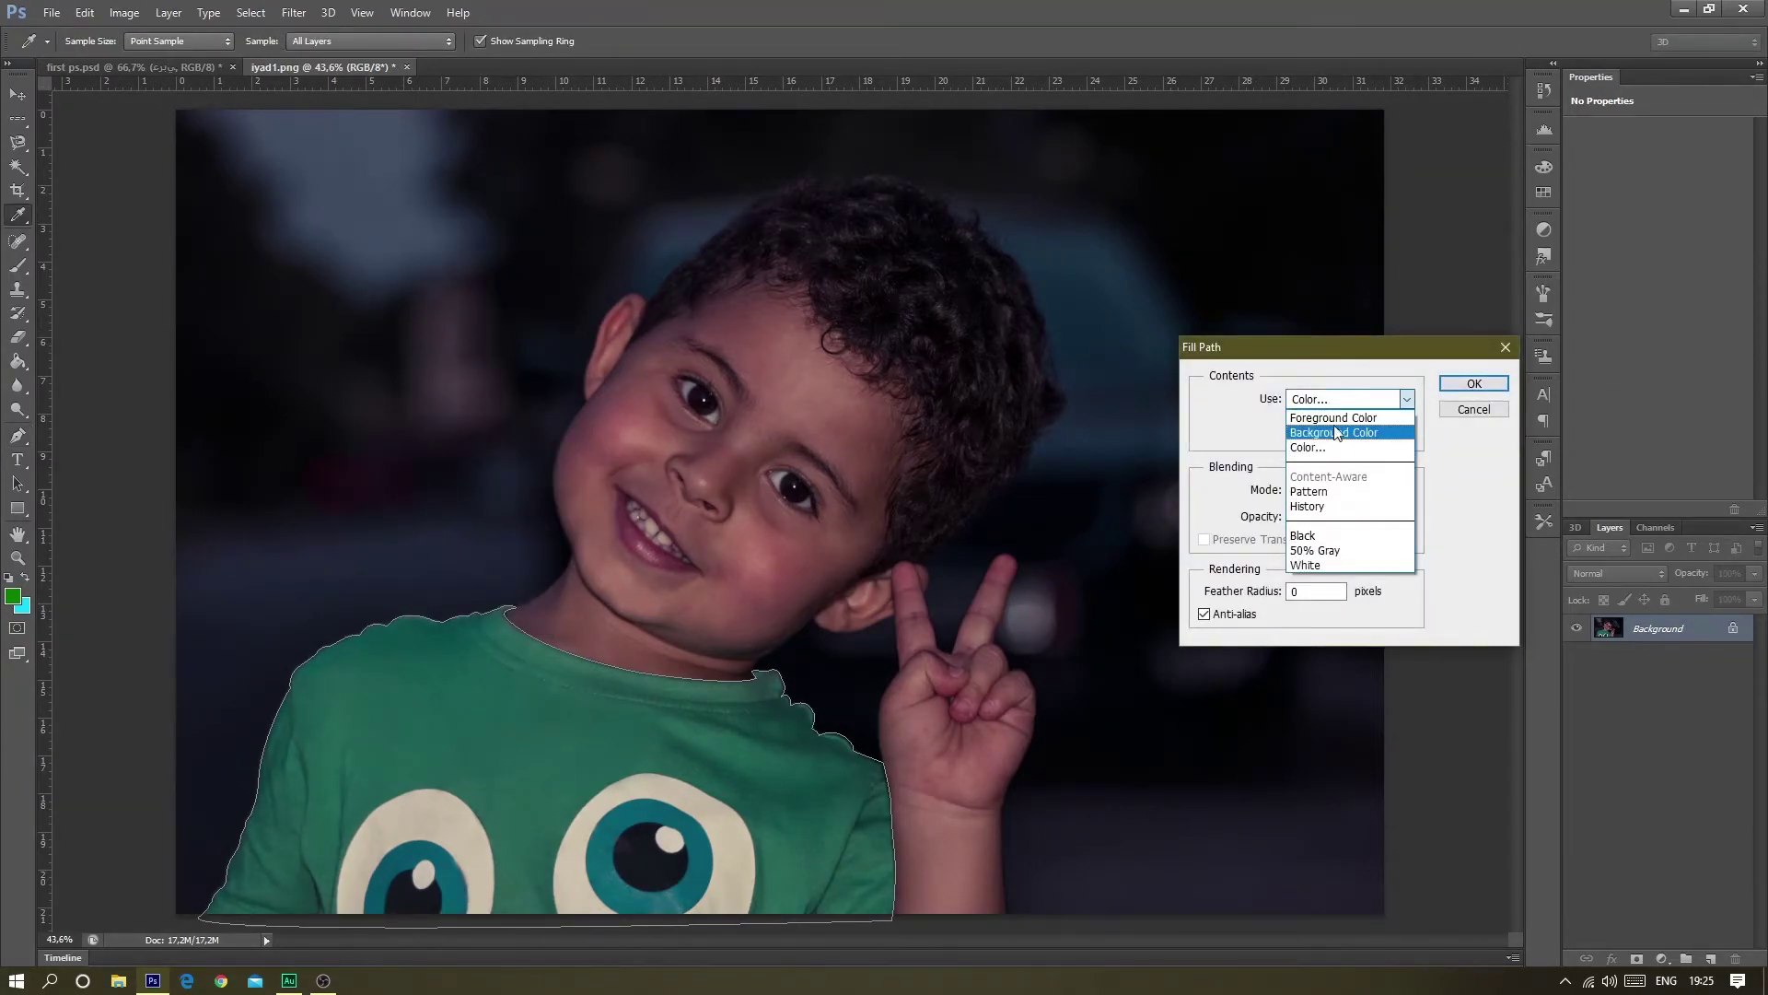
click(1340, 444)
- Fill the shirt path with a purple colour, then undo the fill
drag(461, 757, 274, 604)
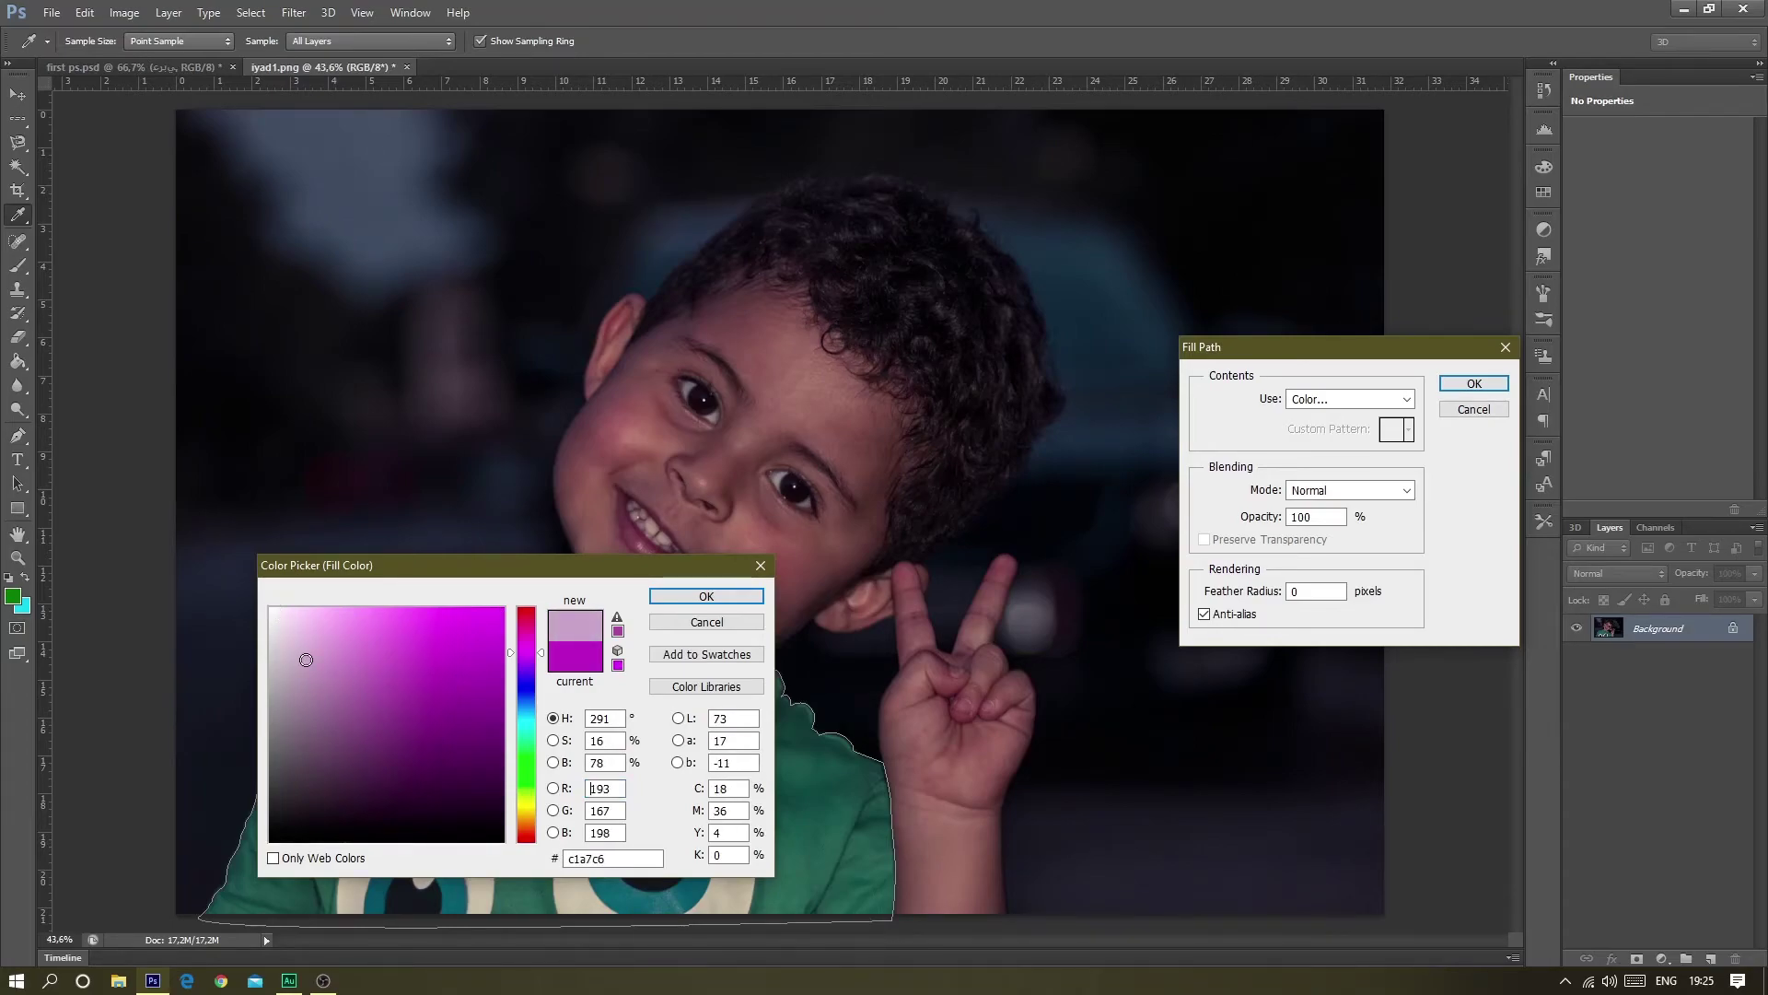
drag(274, 604, 412, 721)
click(680, 597)
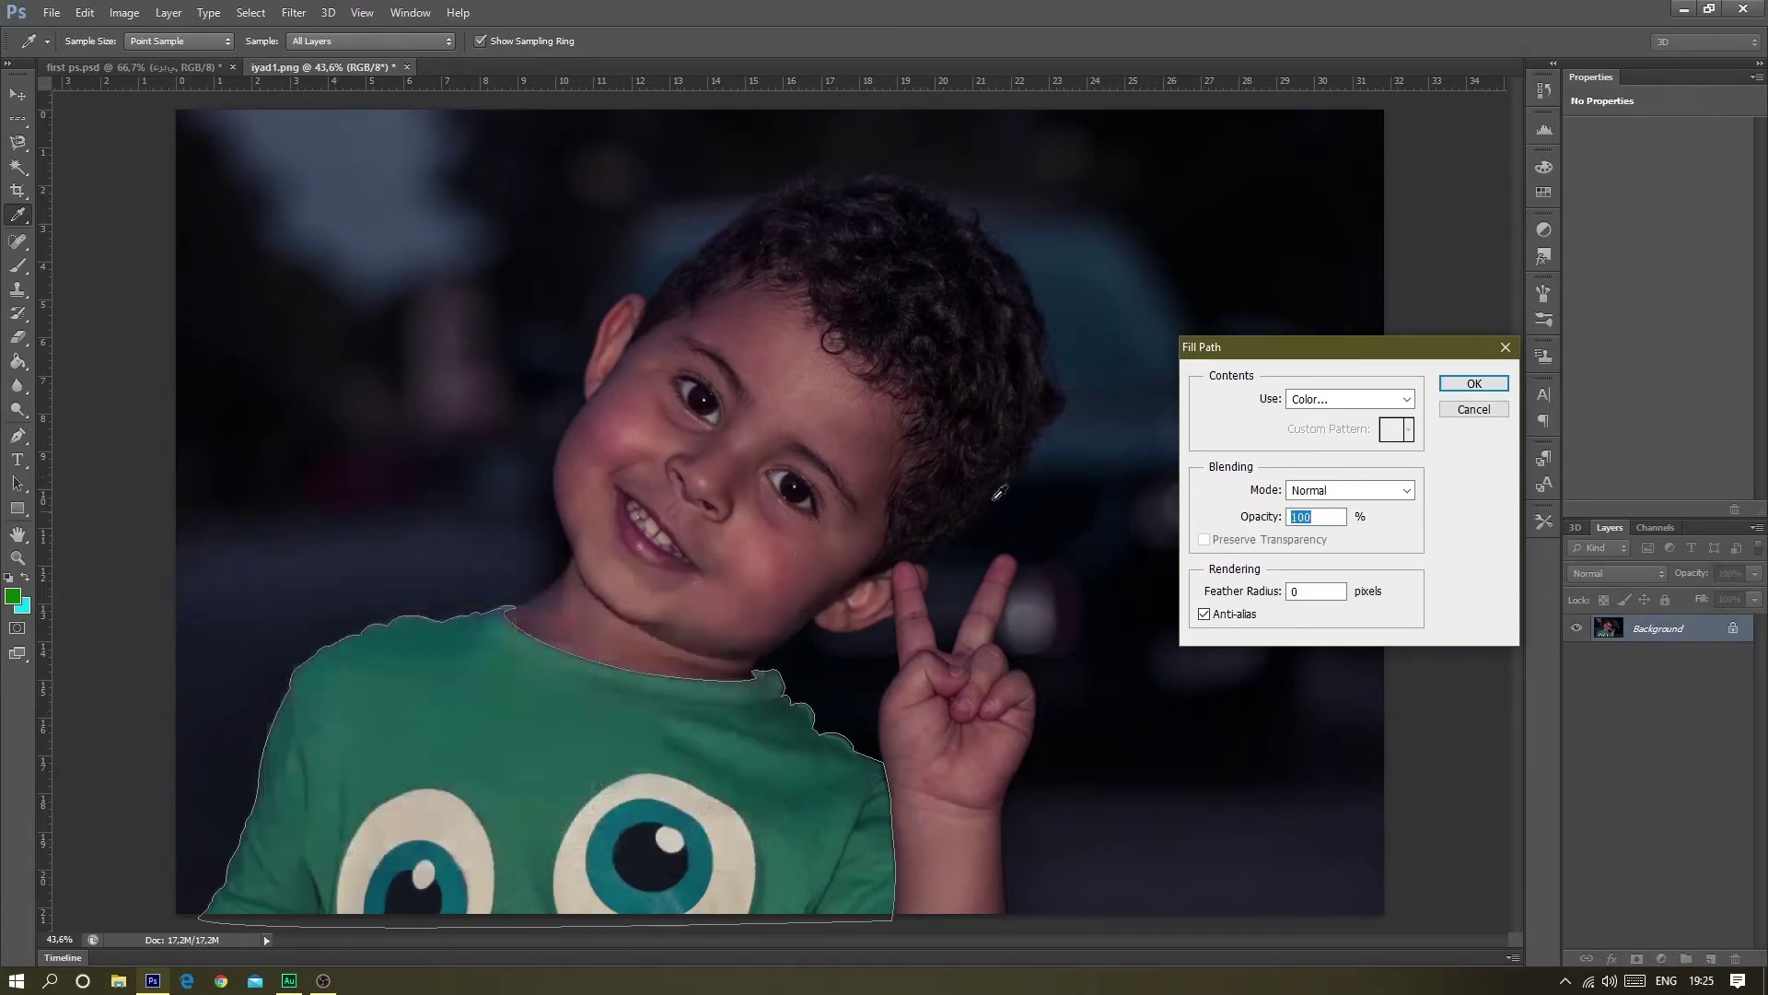
click(1397, 402)
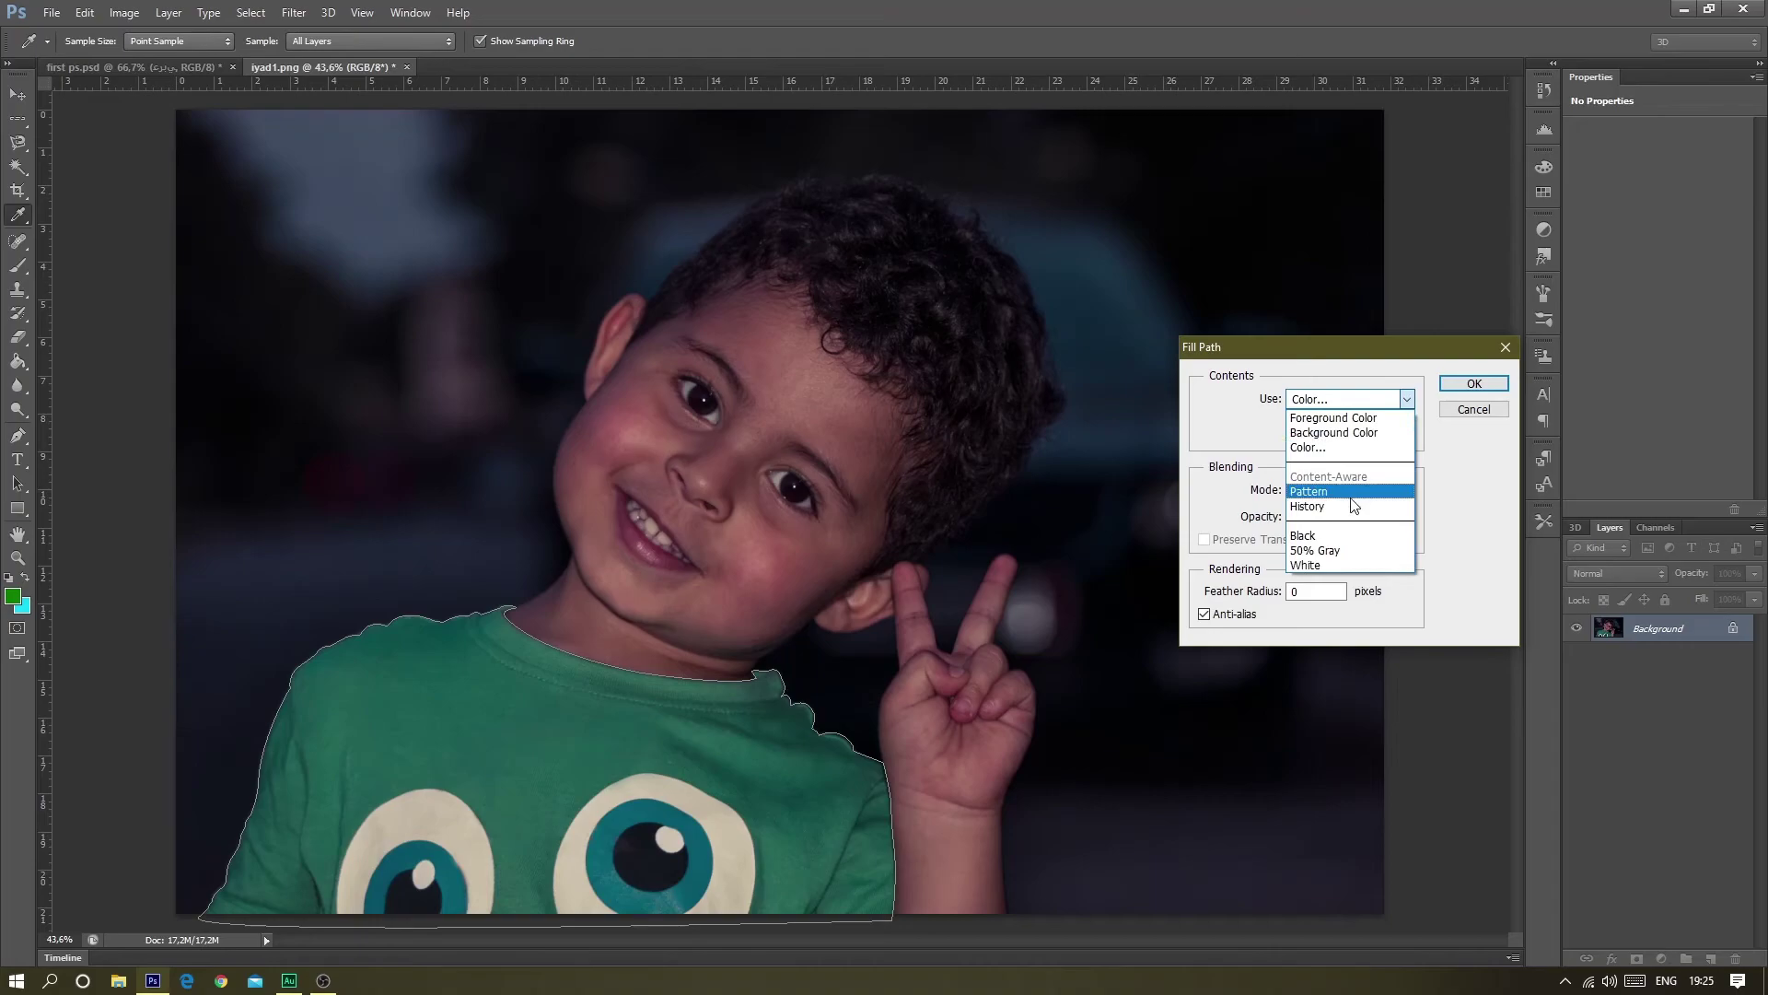
click(1462, 398)
click(680, 597)
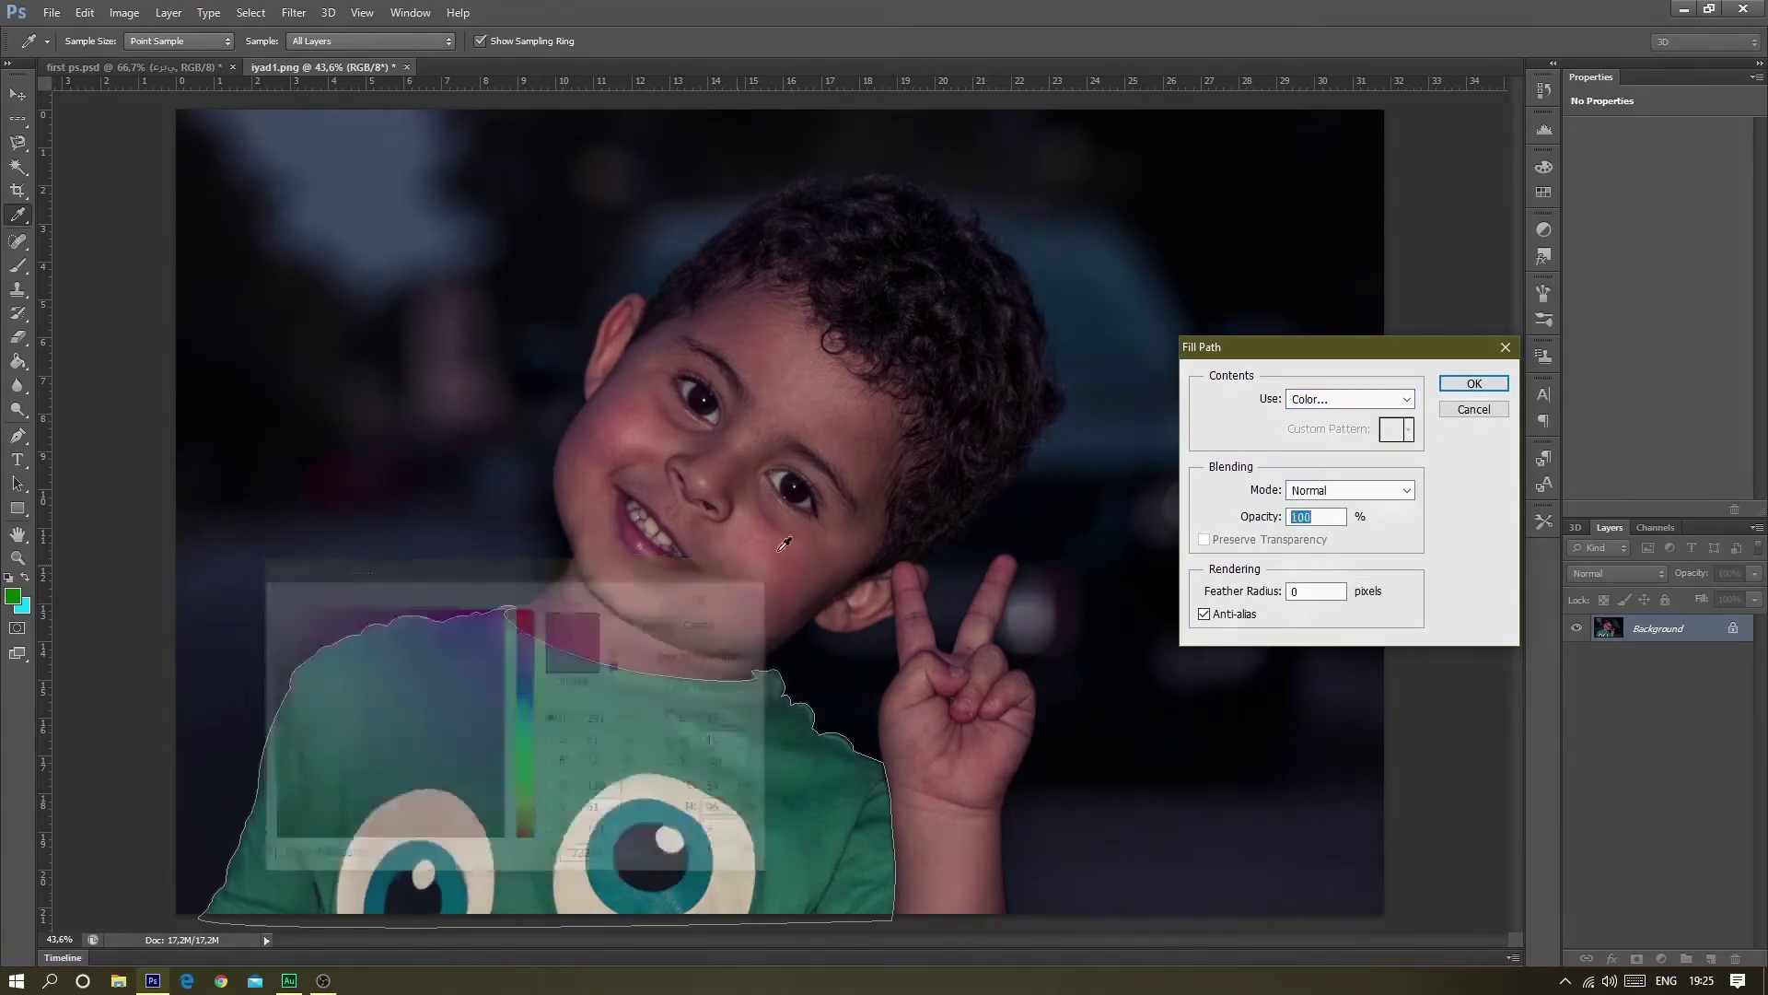
click(1474, 383)
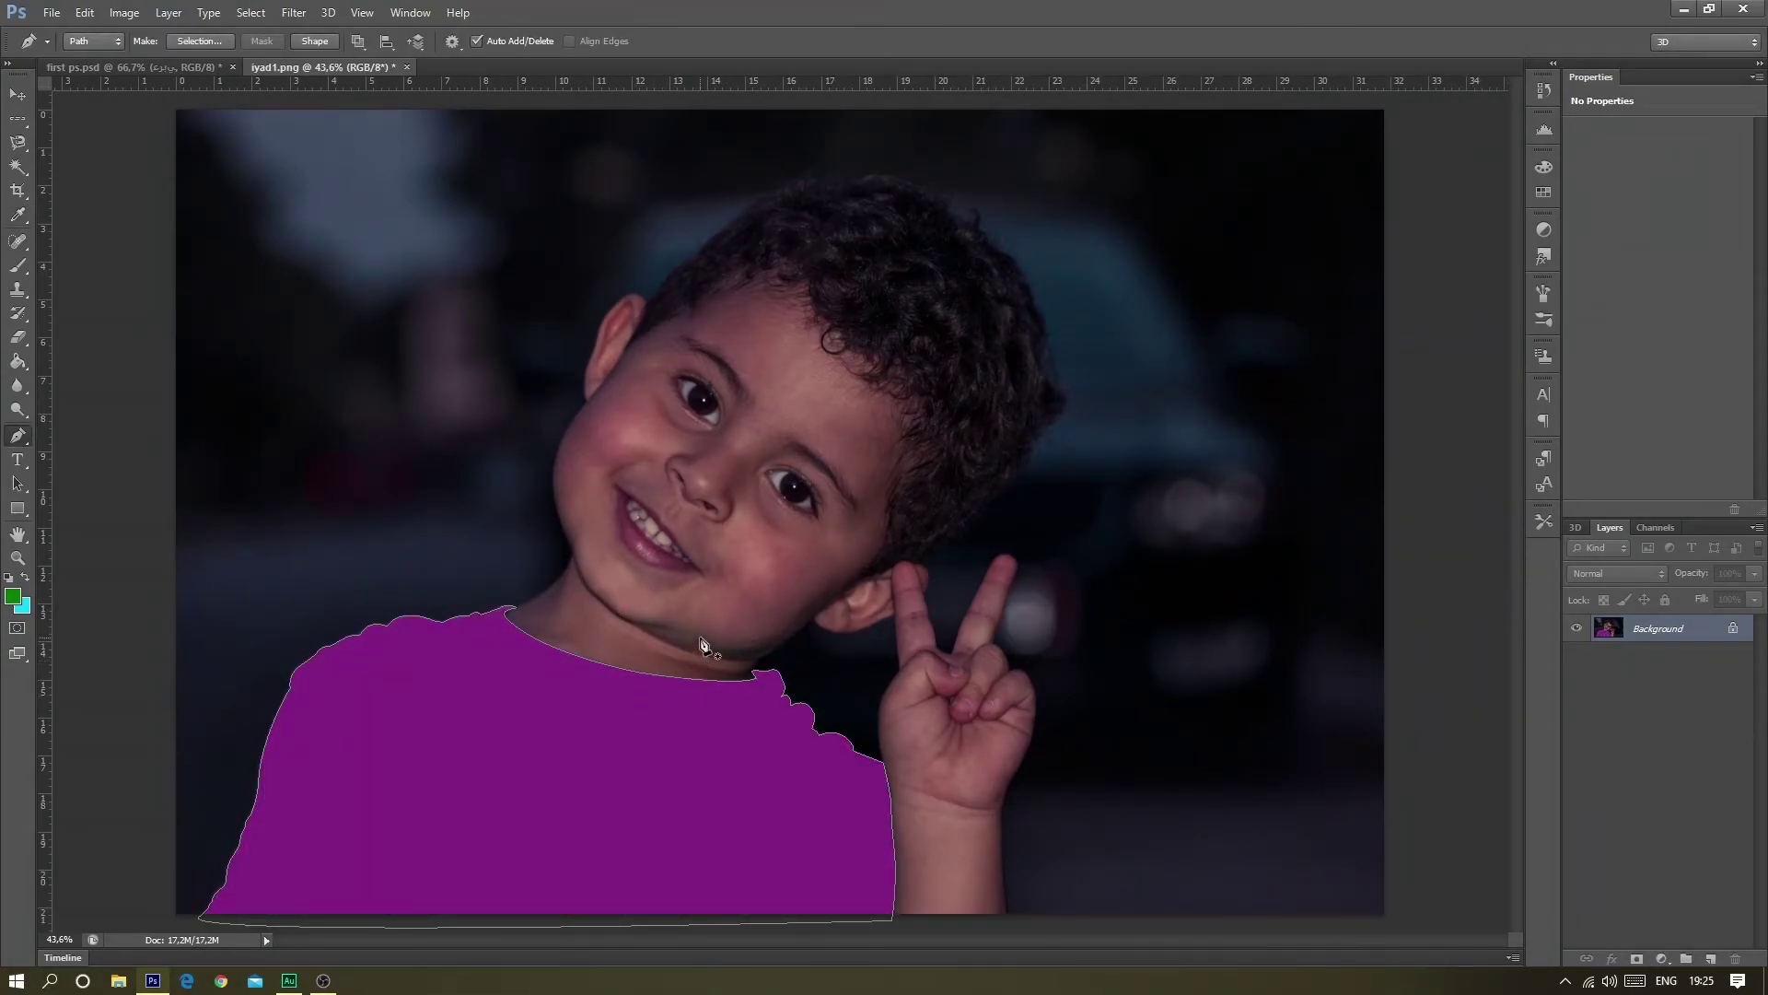
key(ctrl+z)
- Add a new Layer 1 and fill the shirt path on it with purple
click(1709, 959)
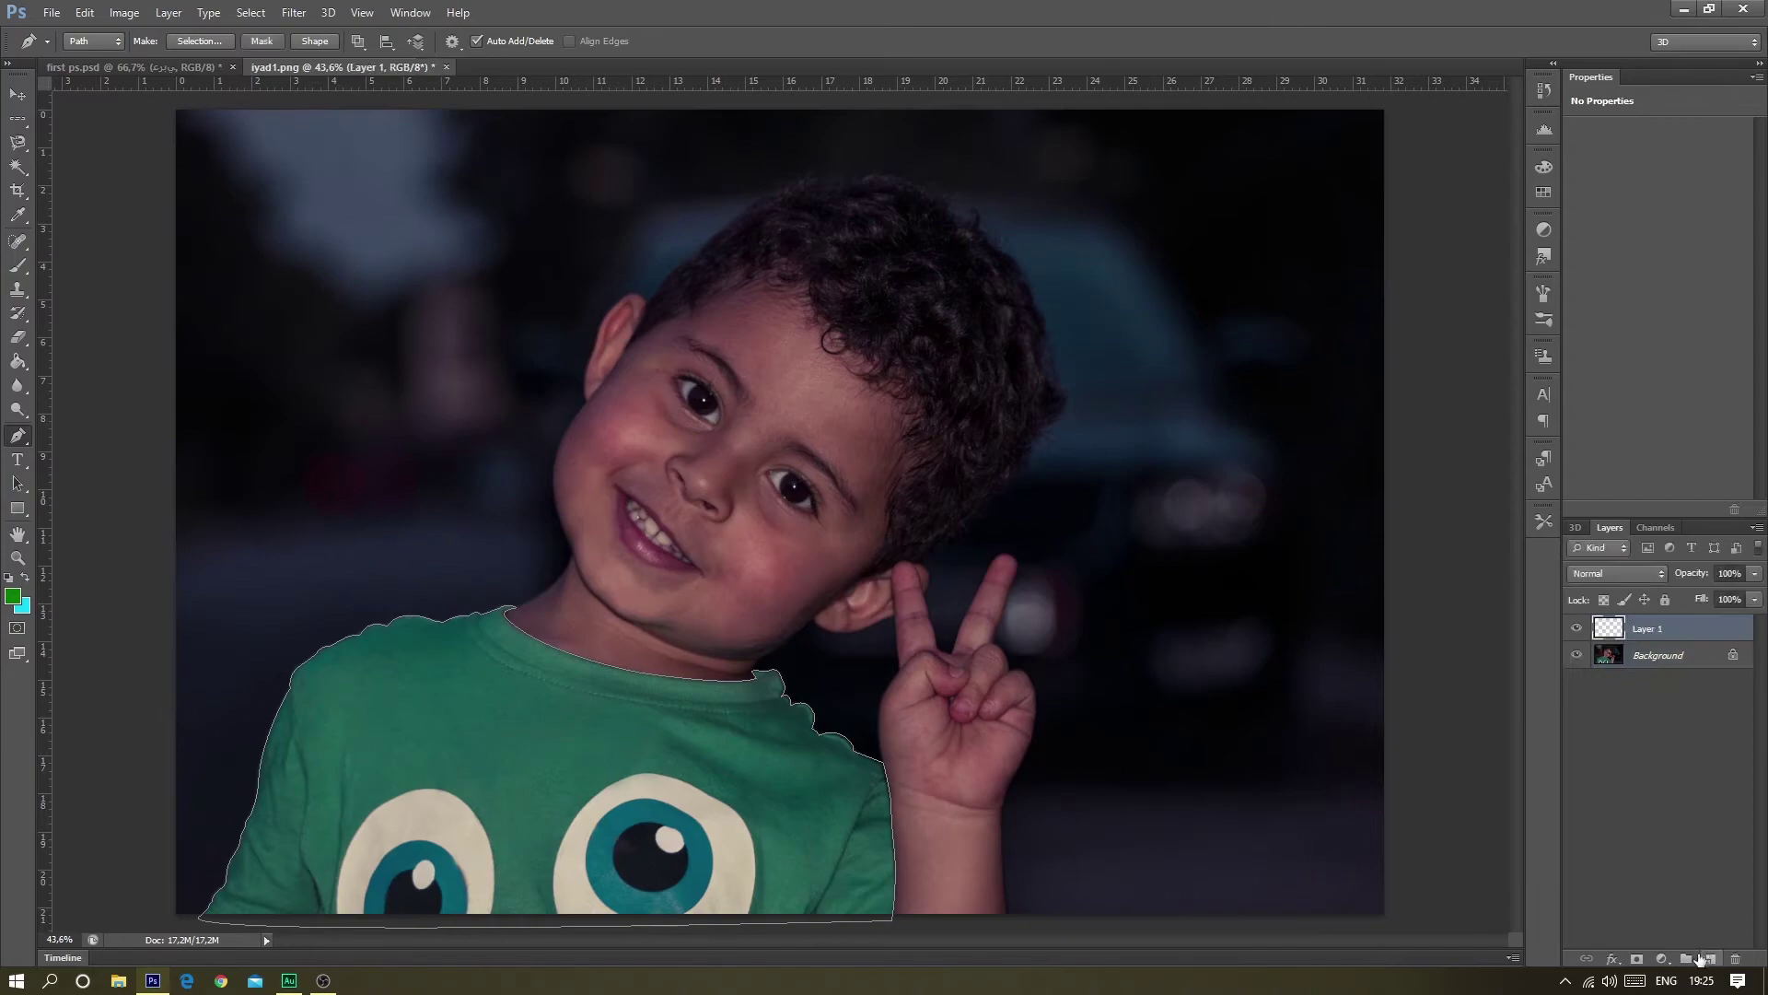
right_click(740, 478)
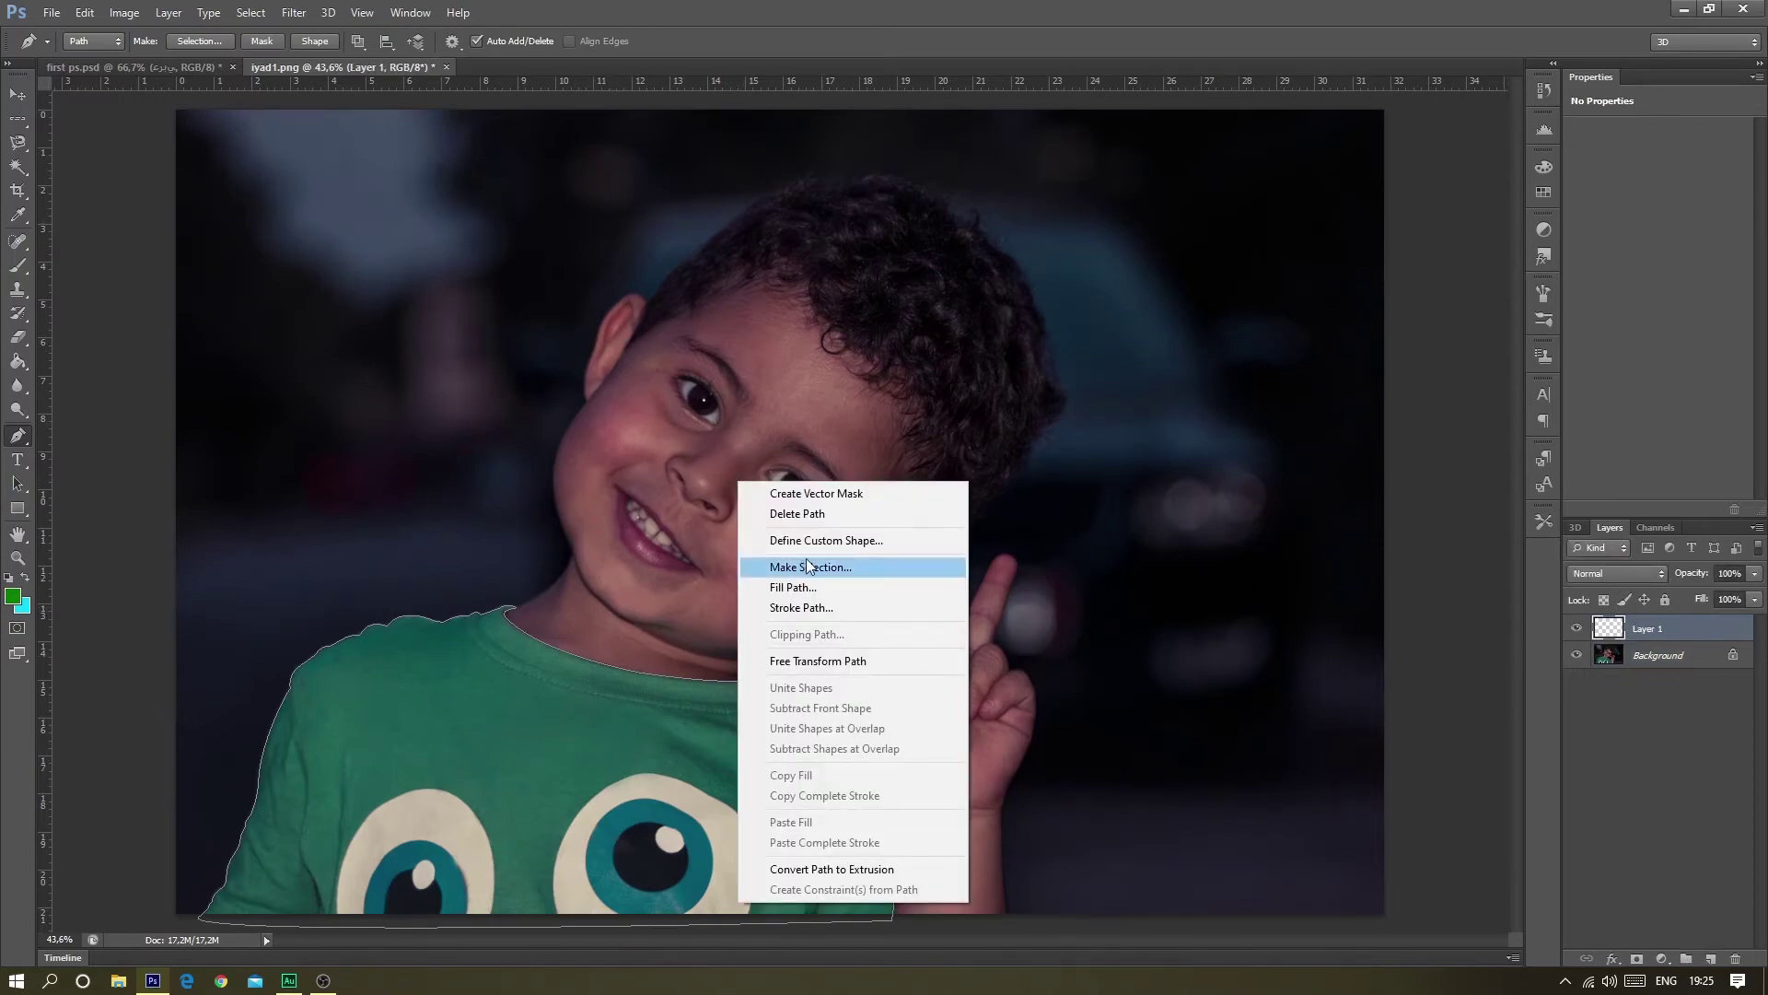
click(800, 606)
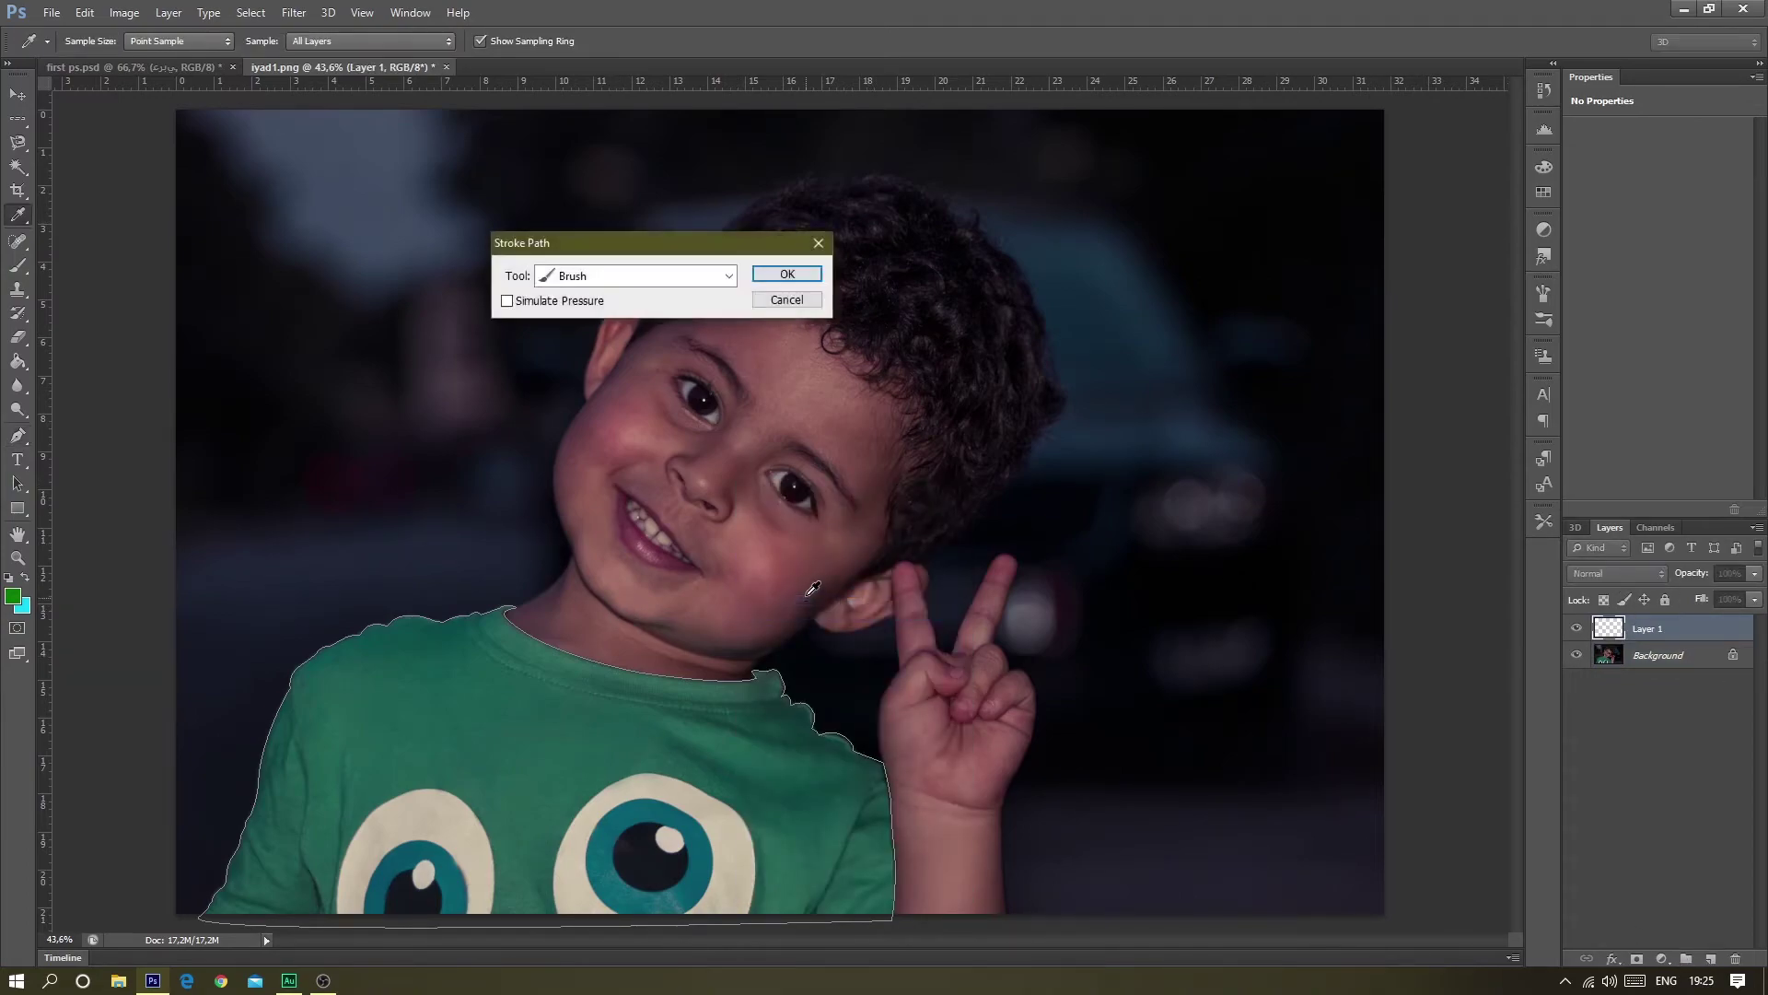
click(819, 245)
right_click(710, 689)
click(788, 374)
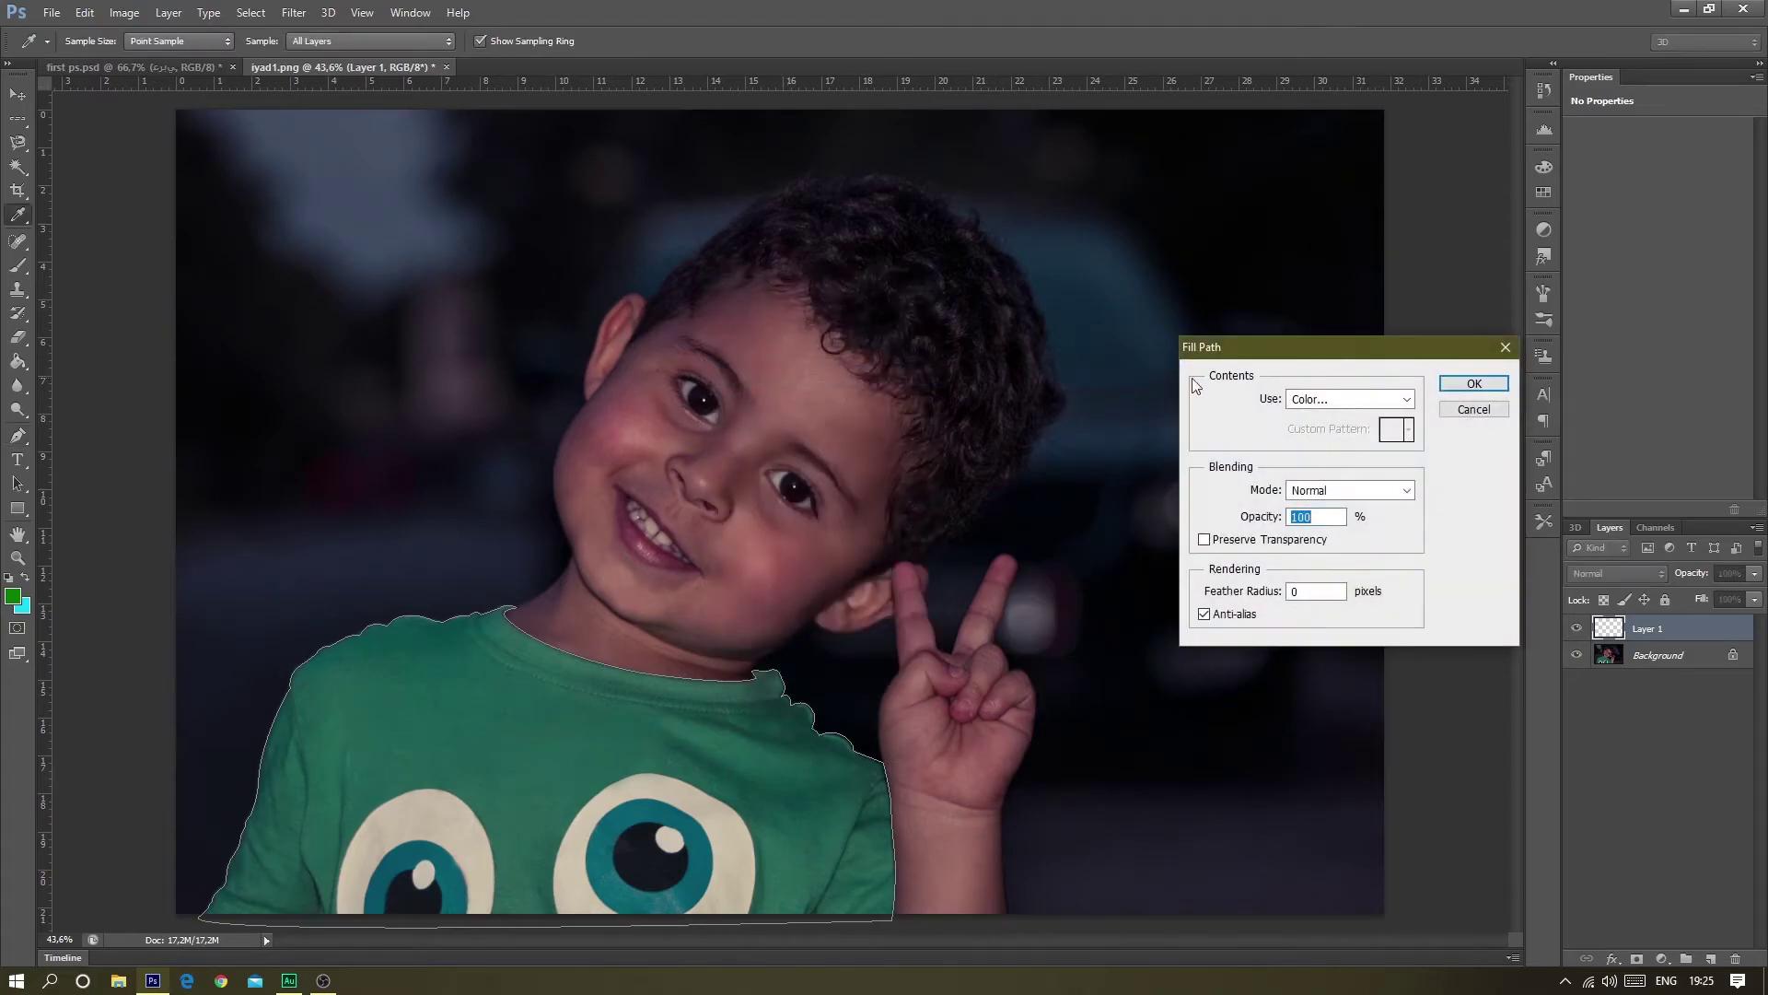
click(1454, 385)
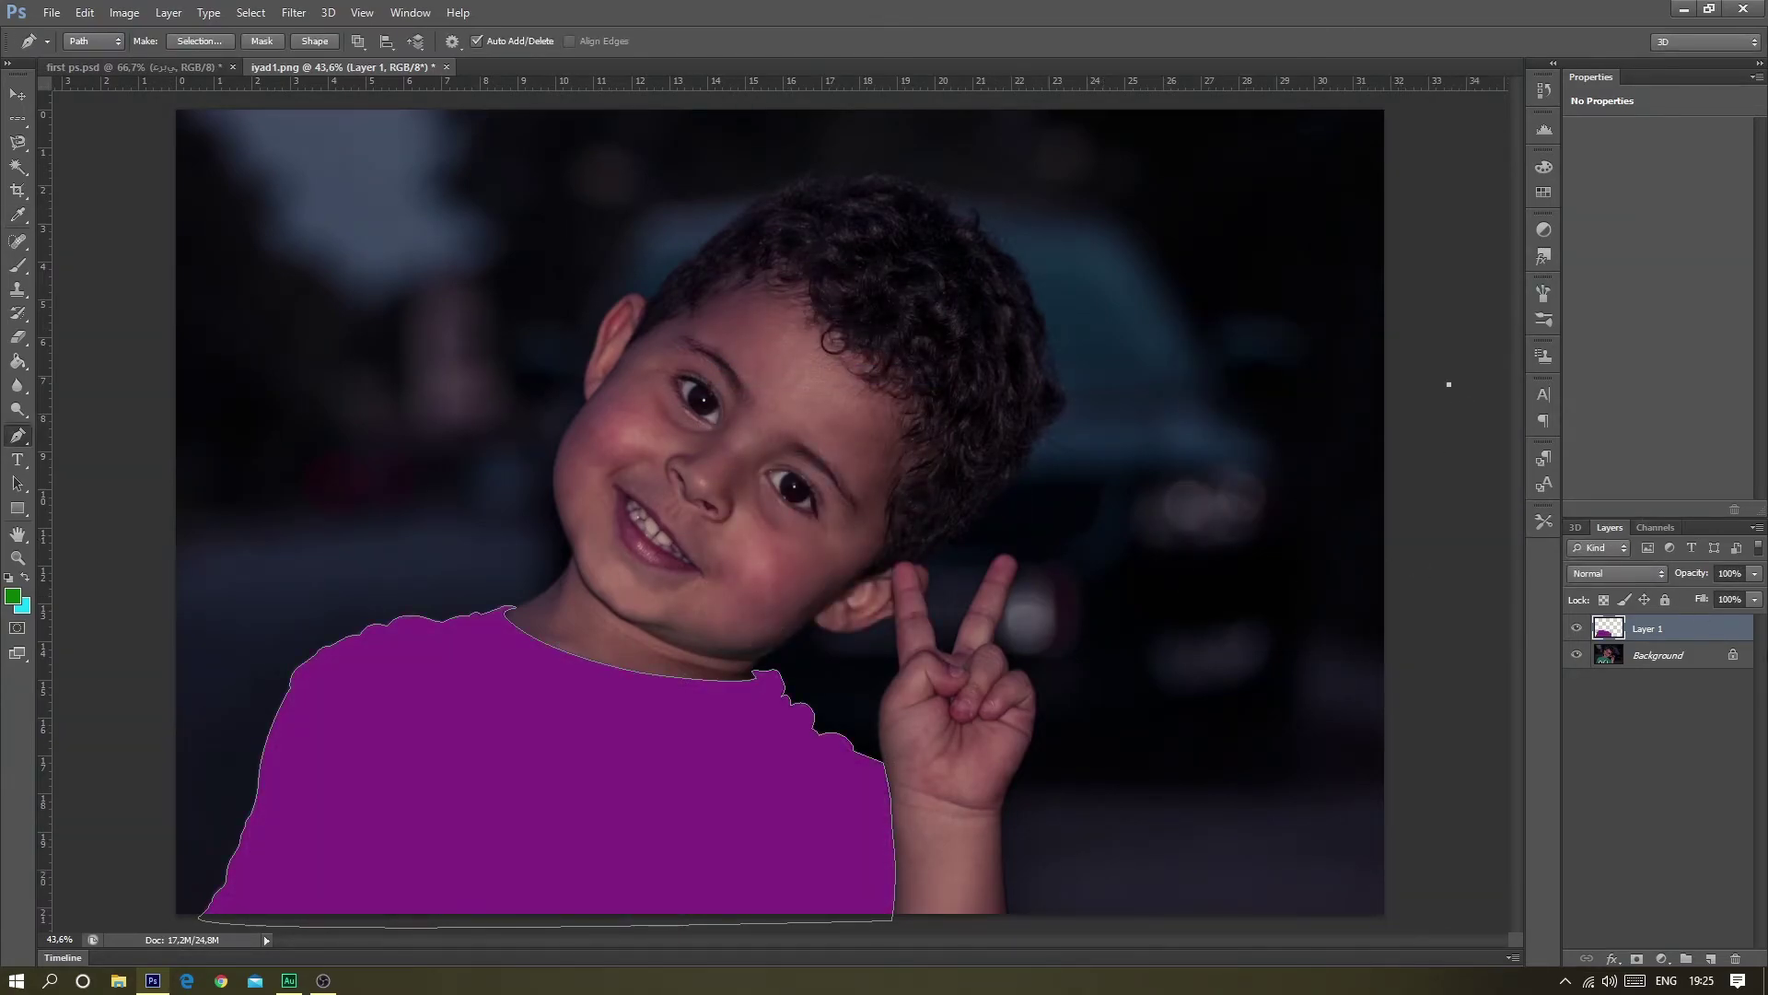
- Cycle Layer 1 through blend modes from Darken onward, settling on Linear Light
click(1755, 576)
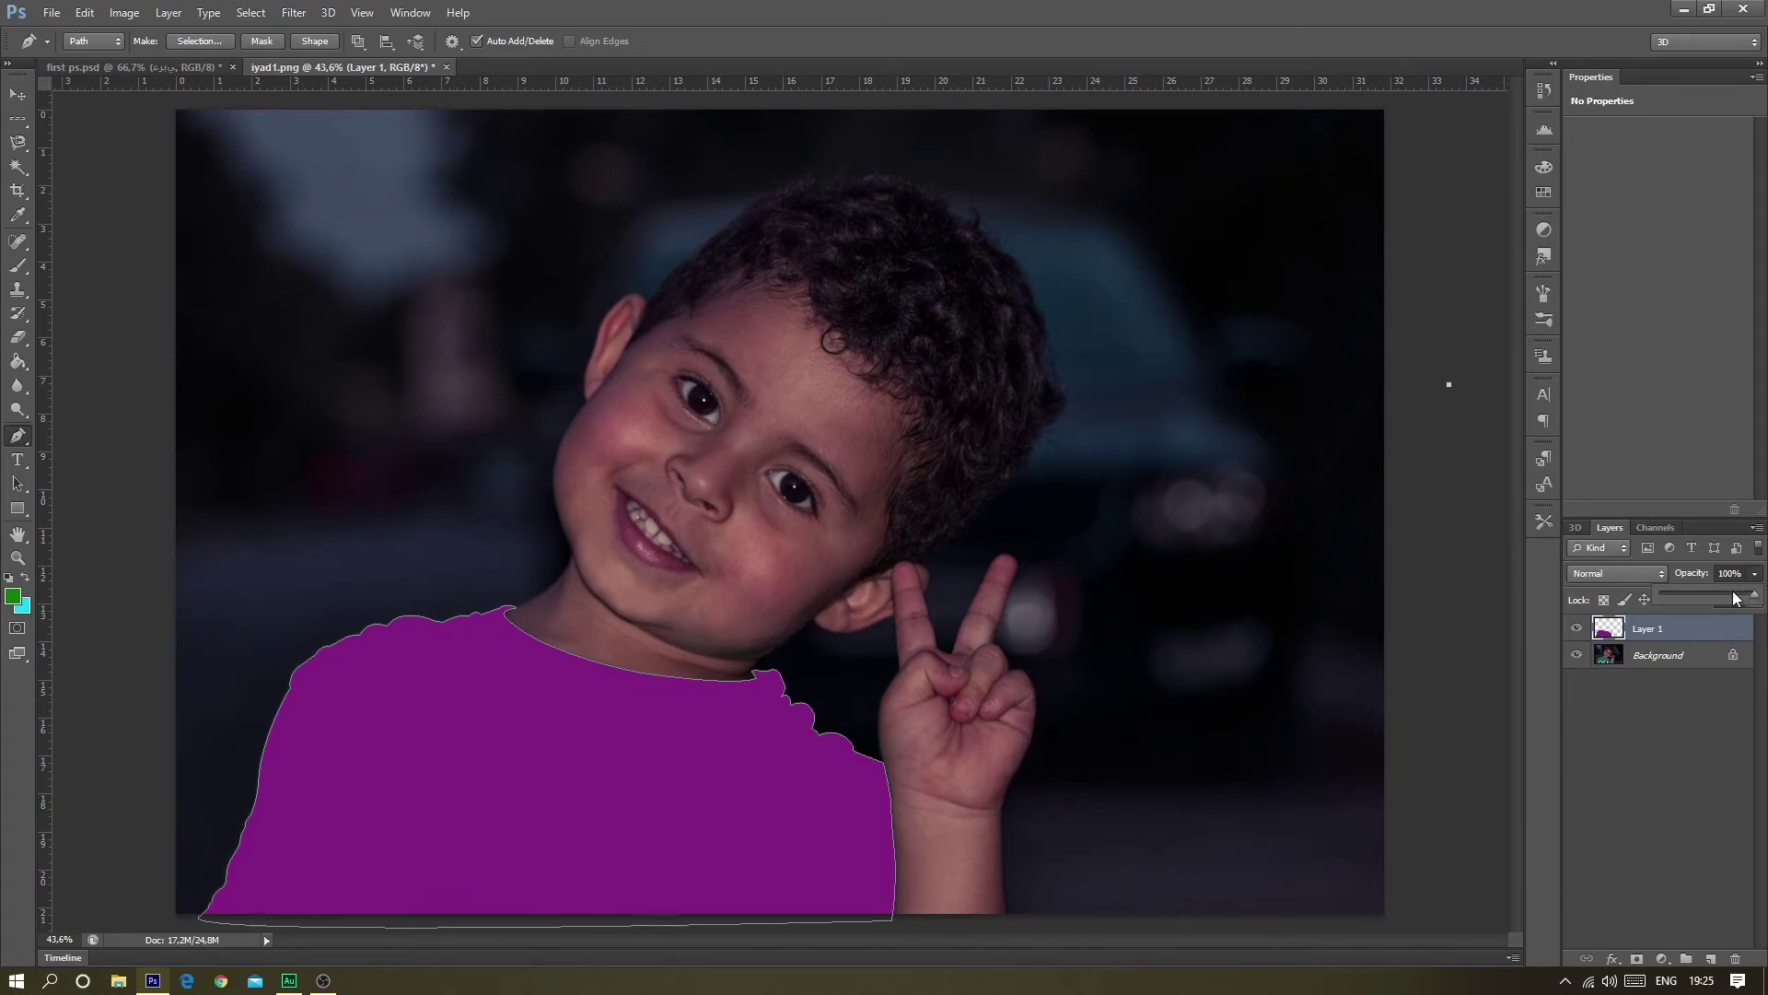
click(1621, 572)
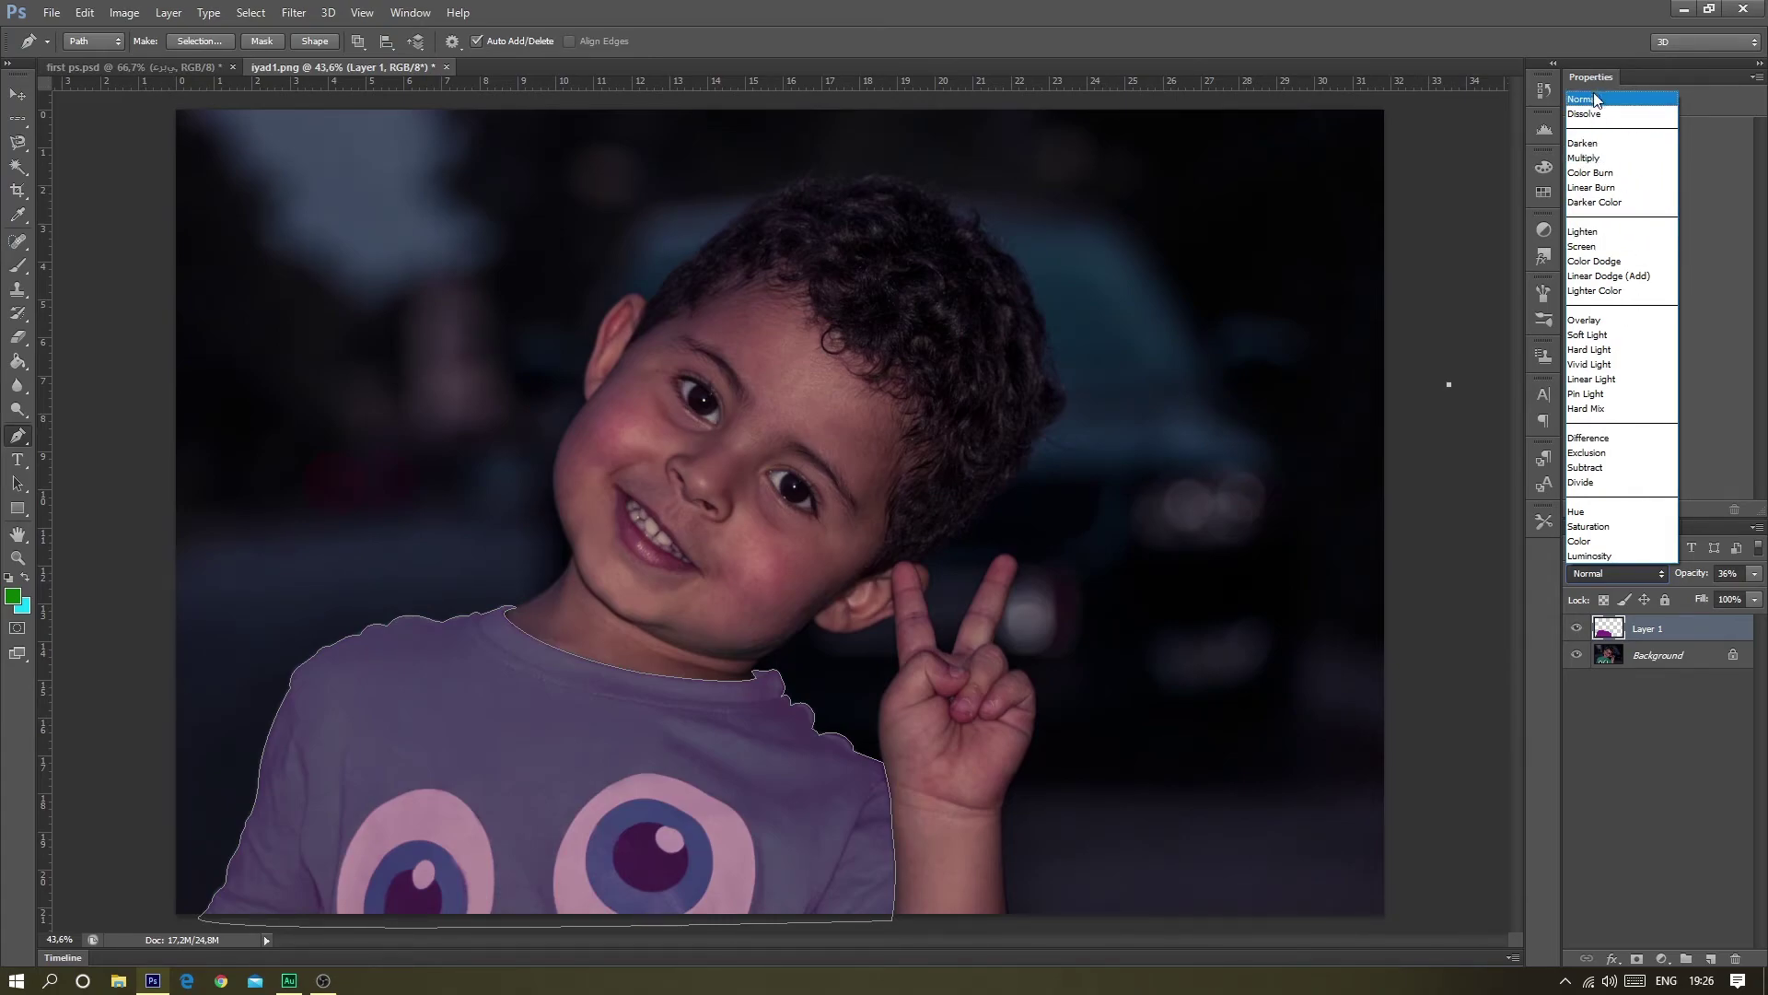
click(1596, 145)
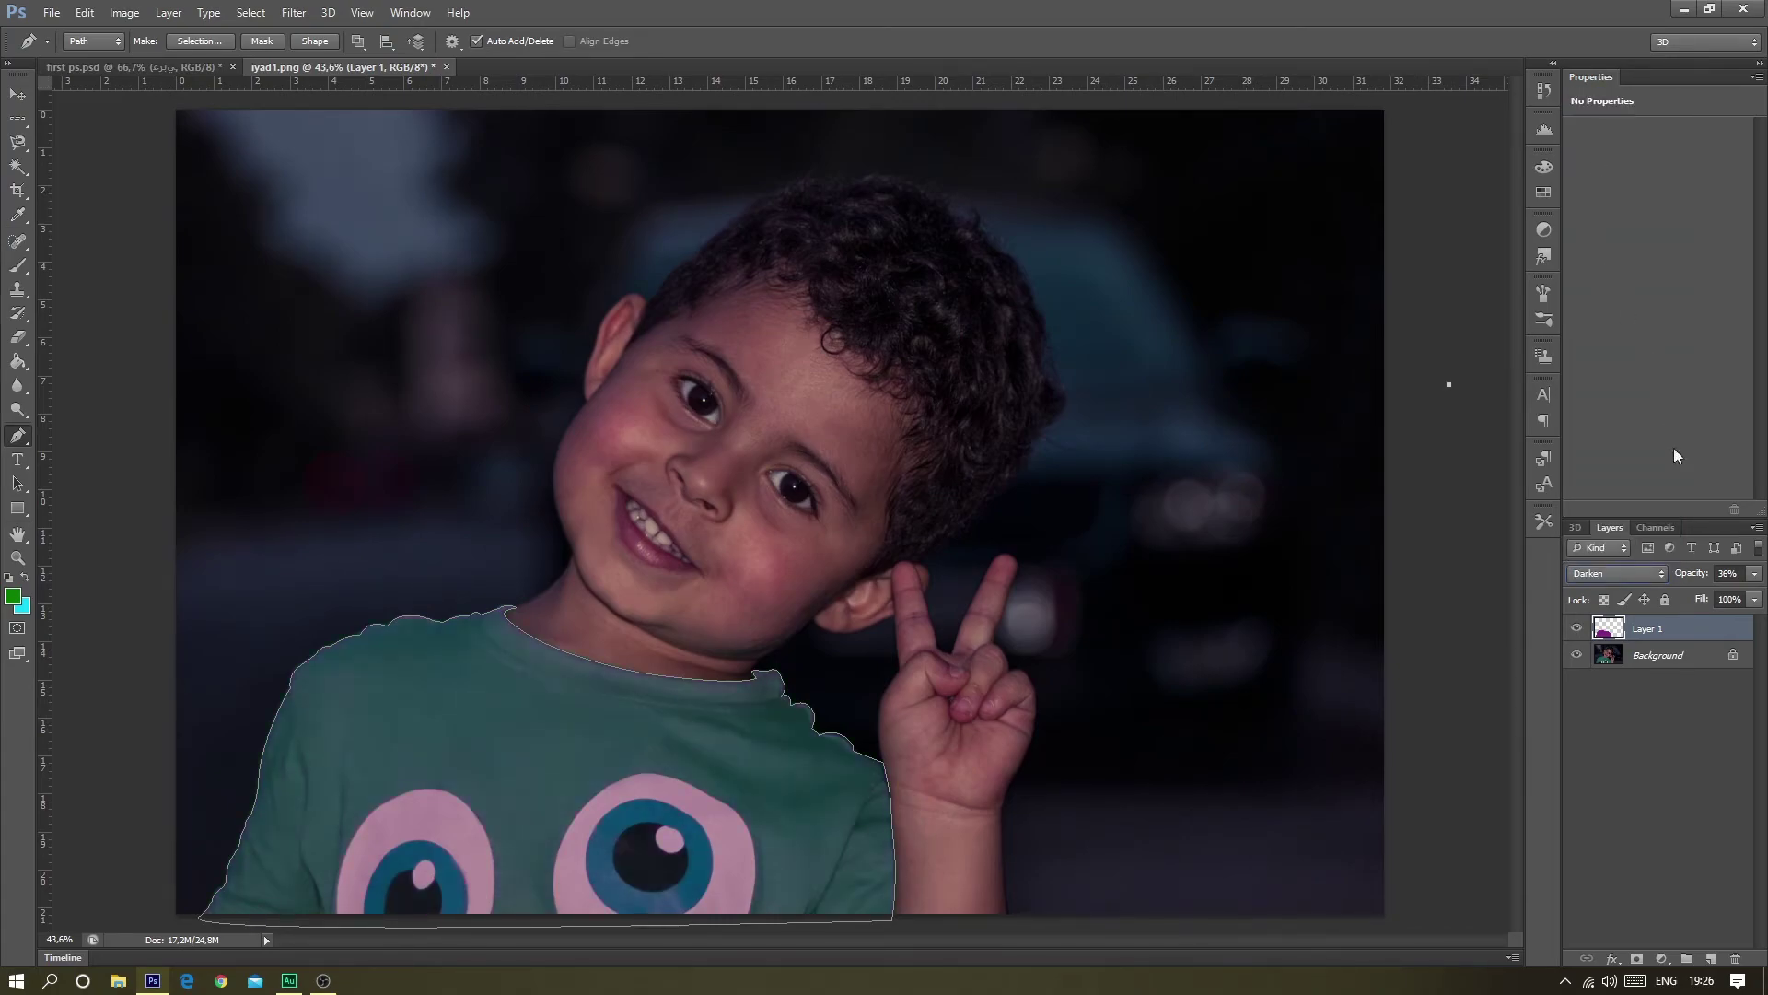
scroll(1629, 572, down, 1)
scroll(1632, 572, down, 1)
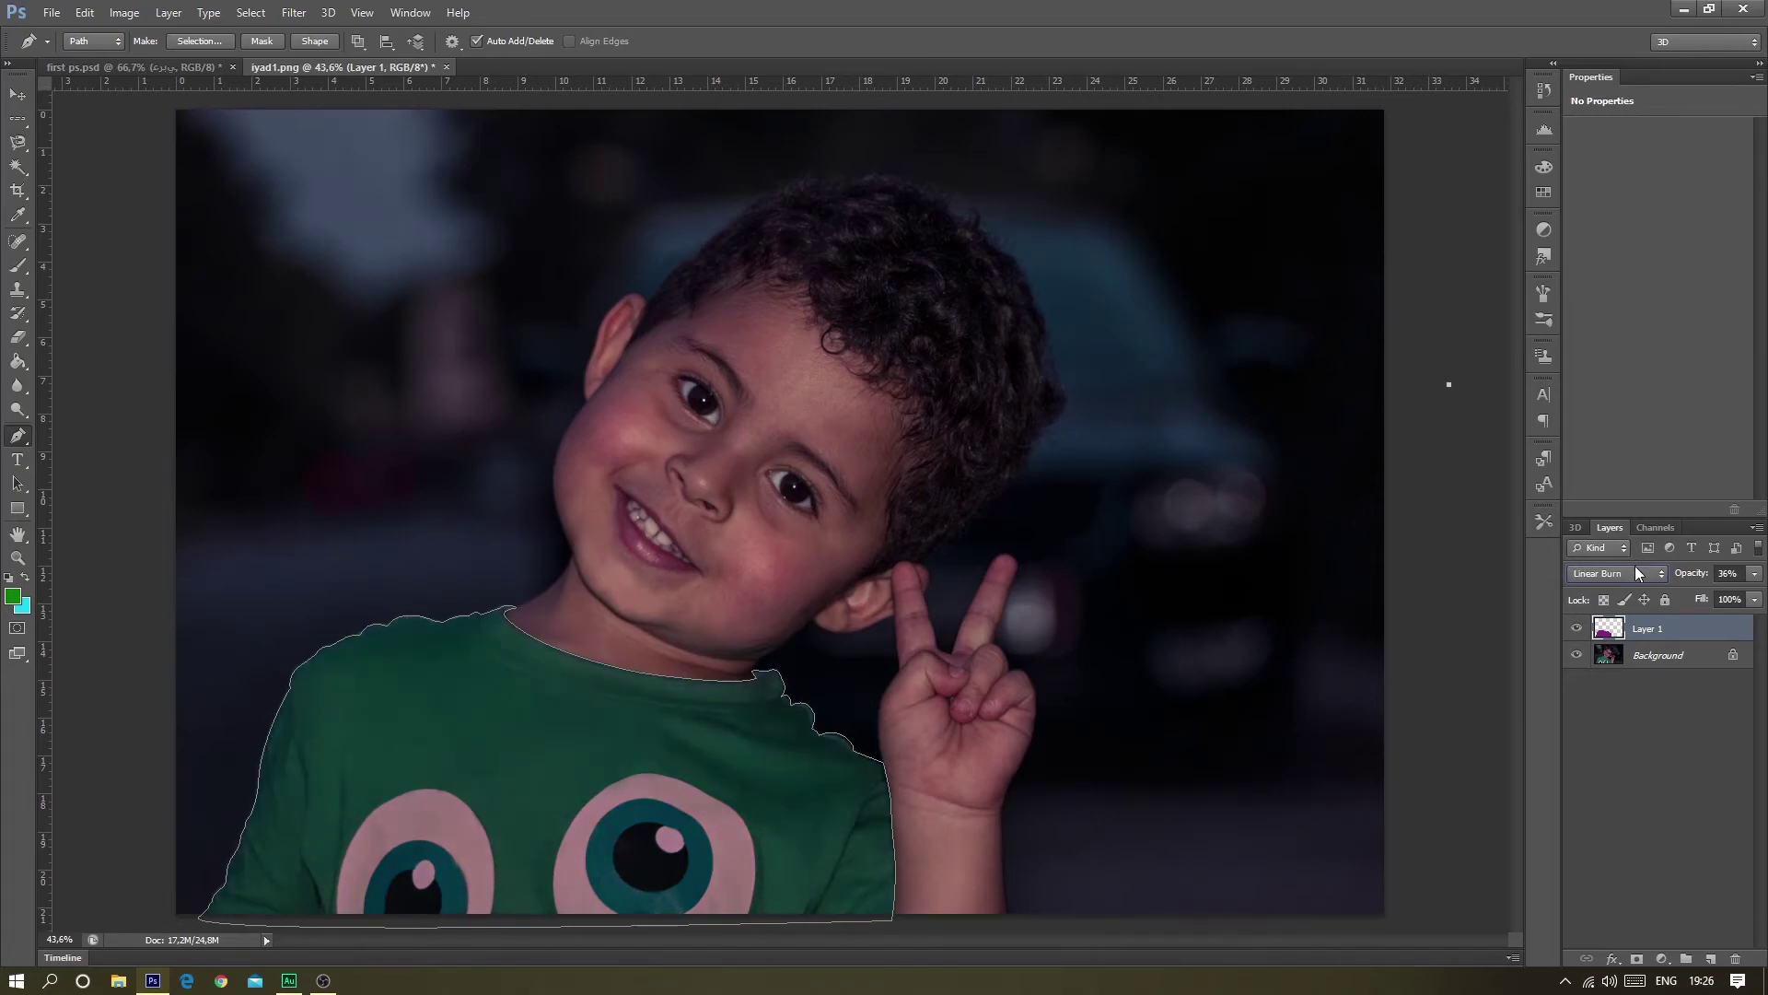
key(Down)
key(Down)
key(Down)
key(Down)
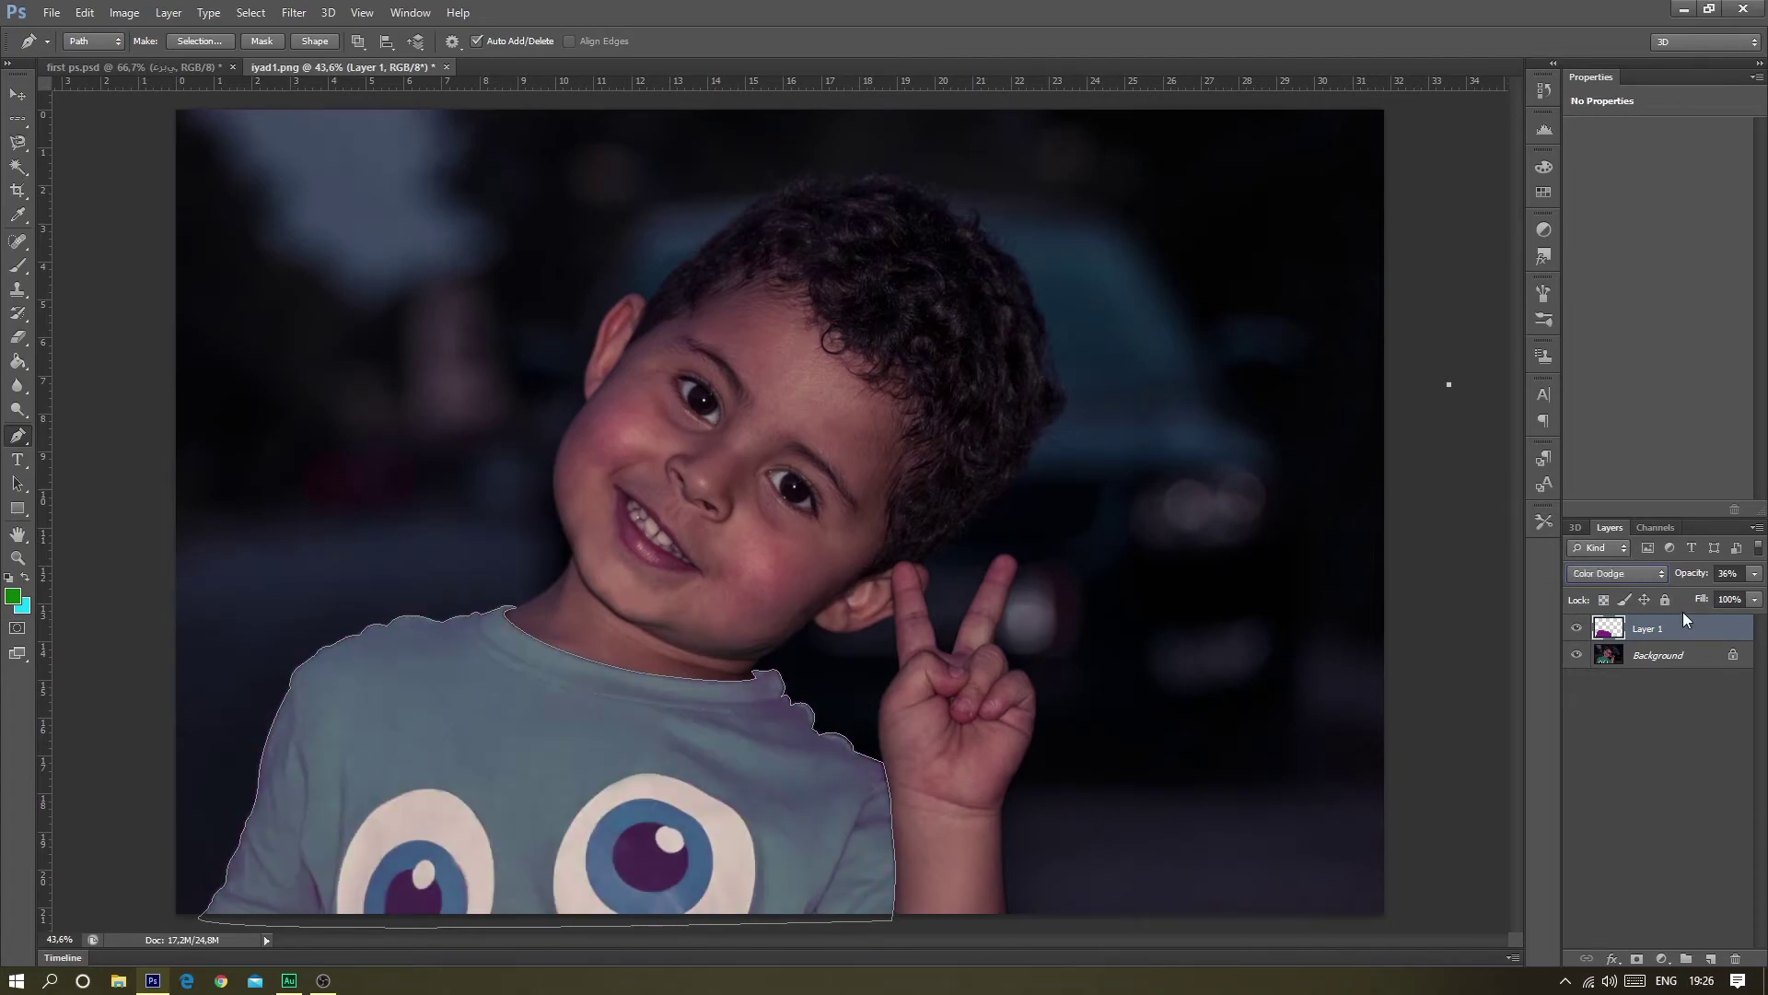
key(Down)
key(Down)
key(Down)
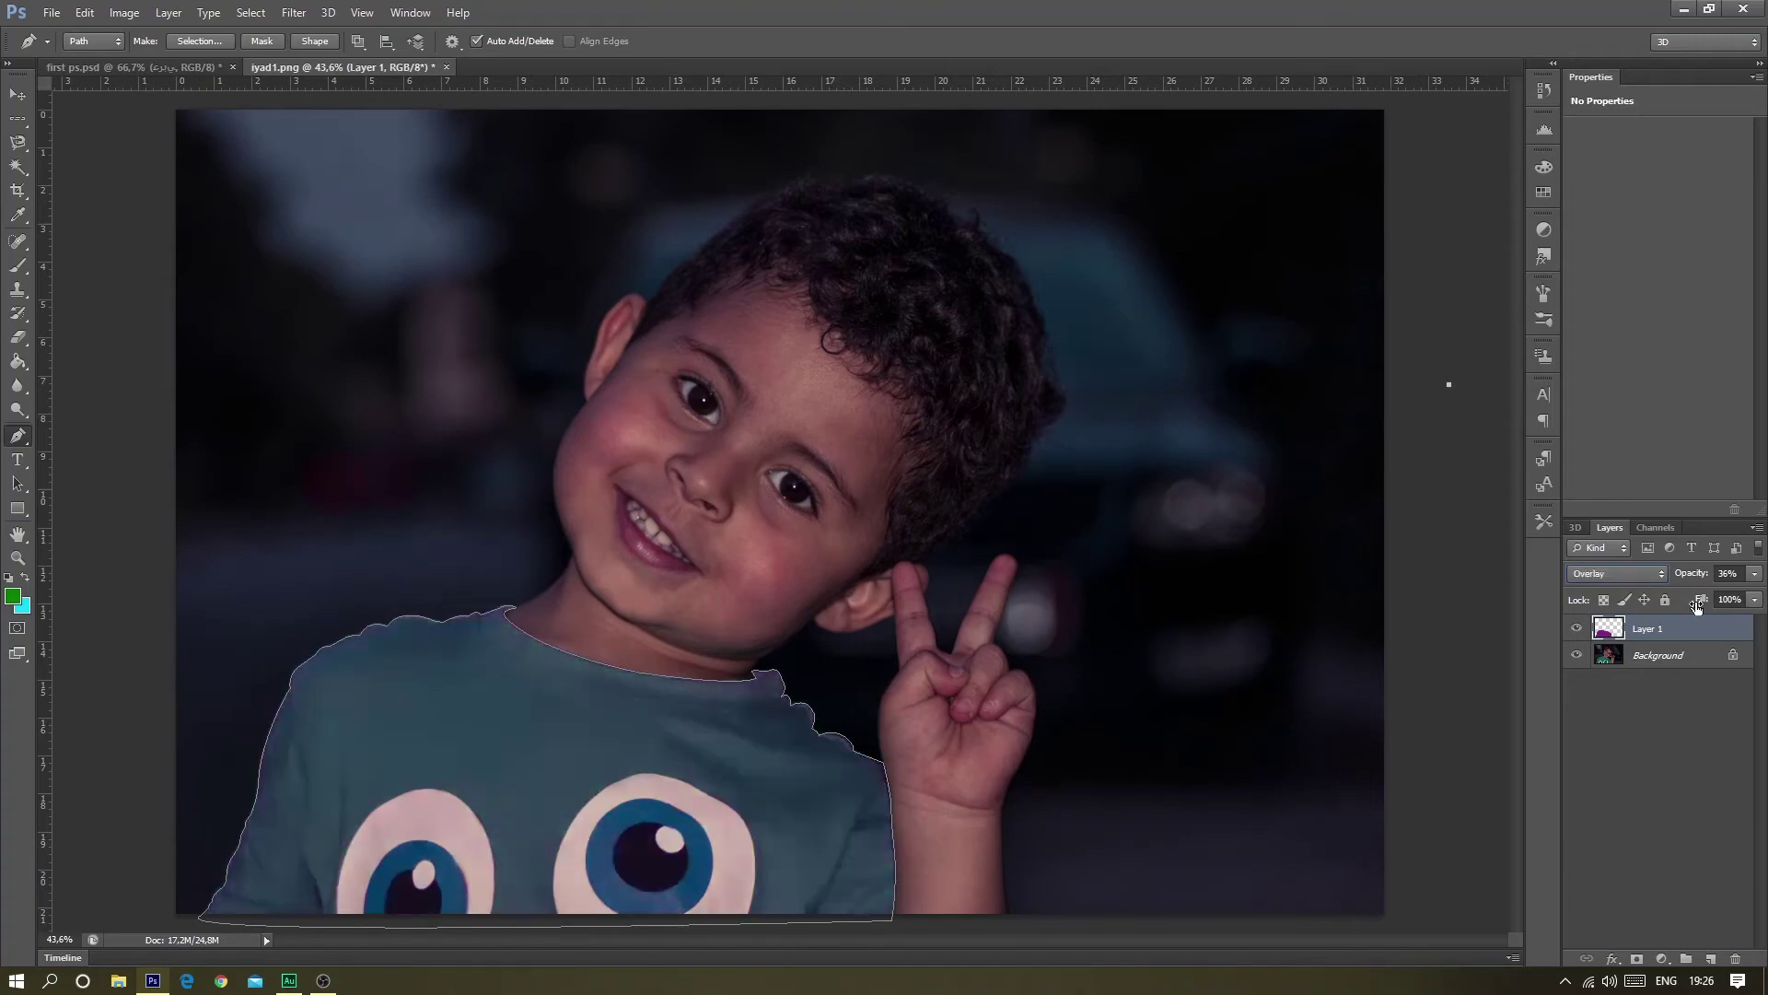
key(Up)
key(Down)
key(Up)
key(Down)
key(Down)
key(Down)
key(Down)
key(Down)
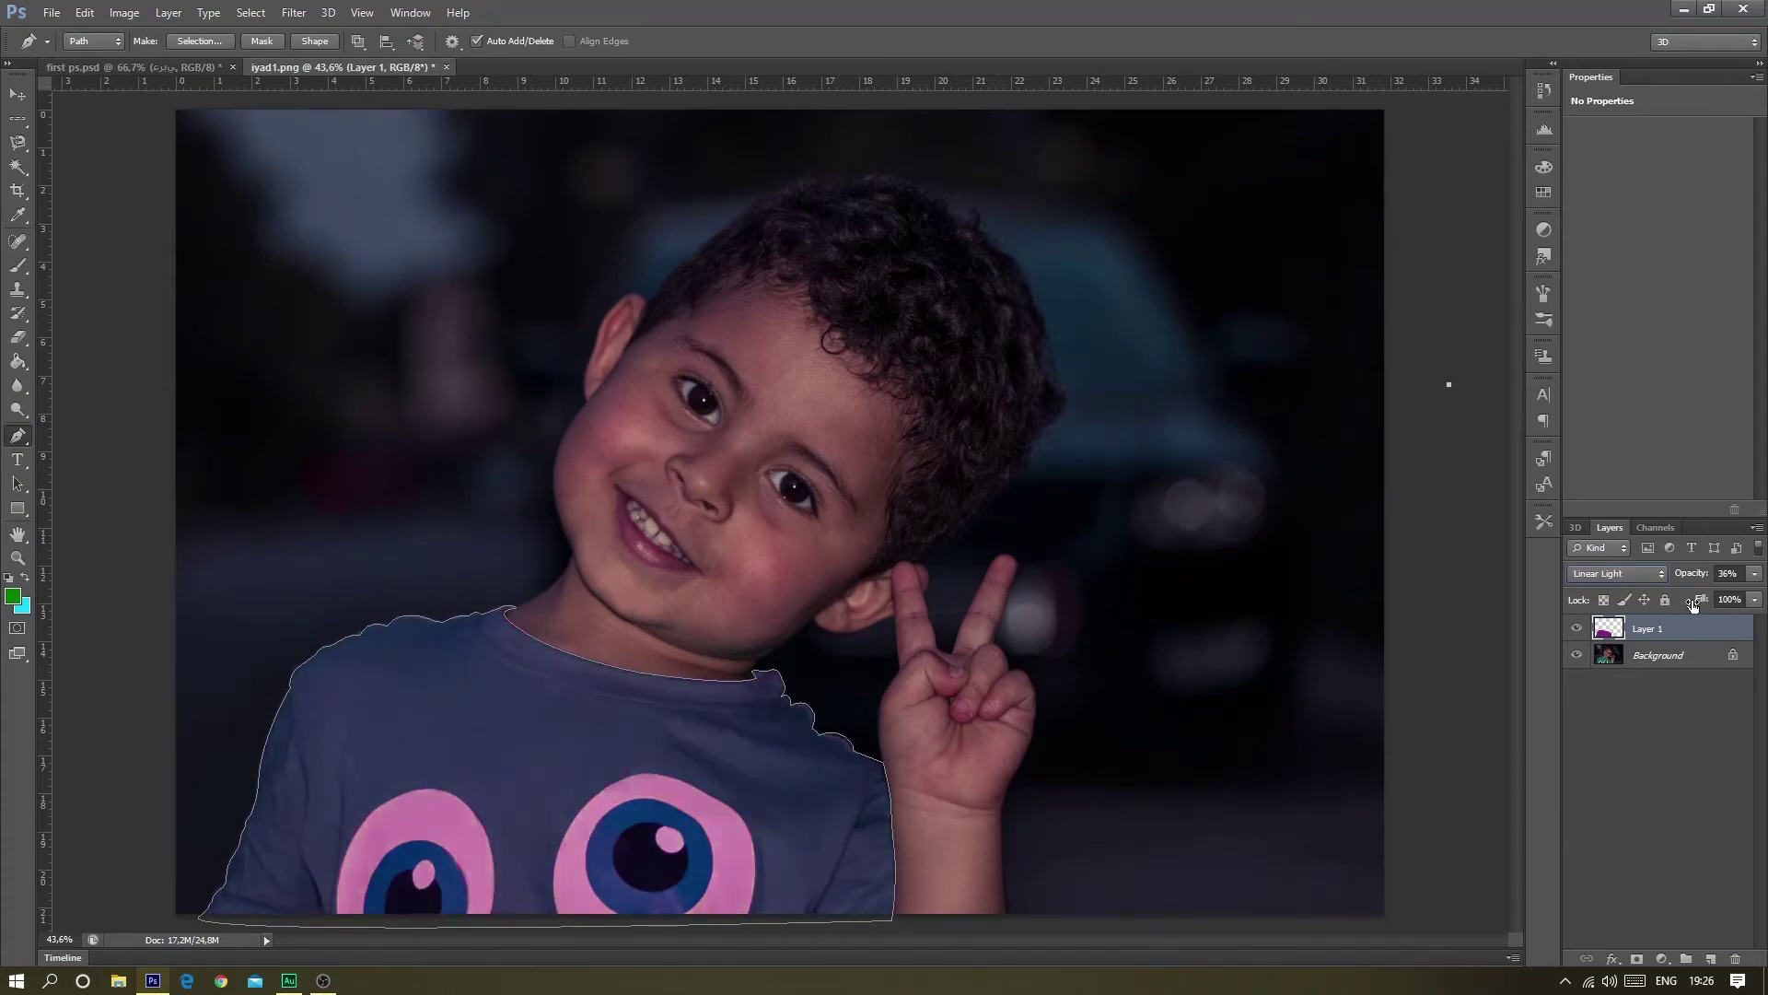
- Add an empty Layer 2 above Layer 1
right_click(22, 446)
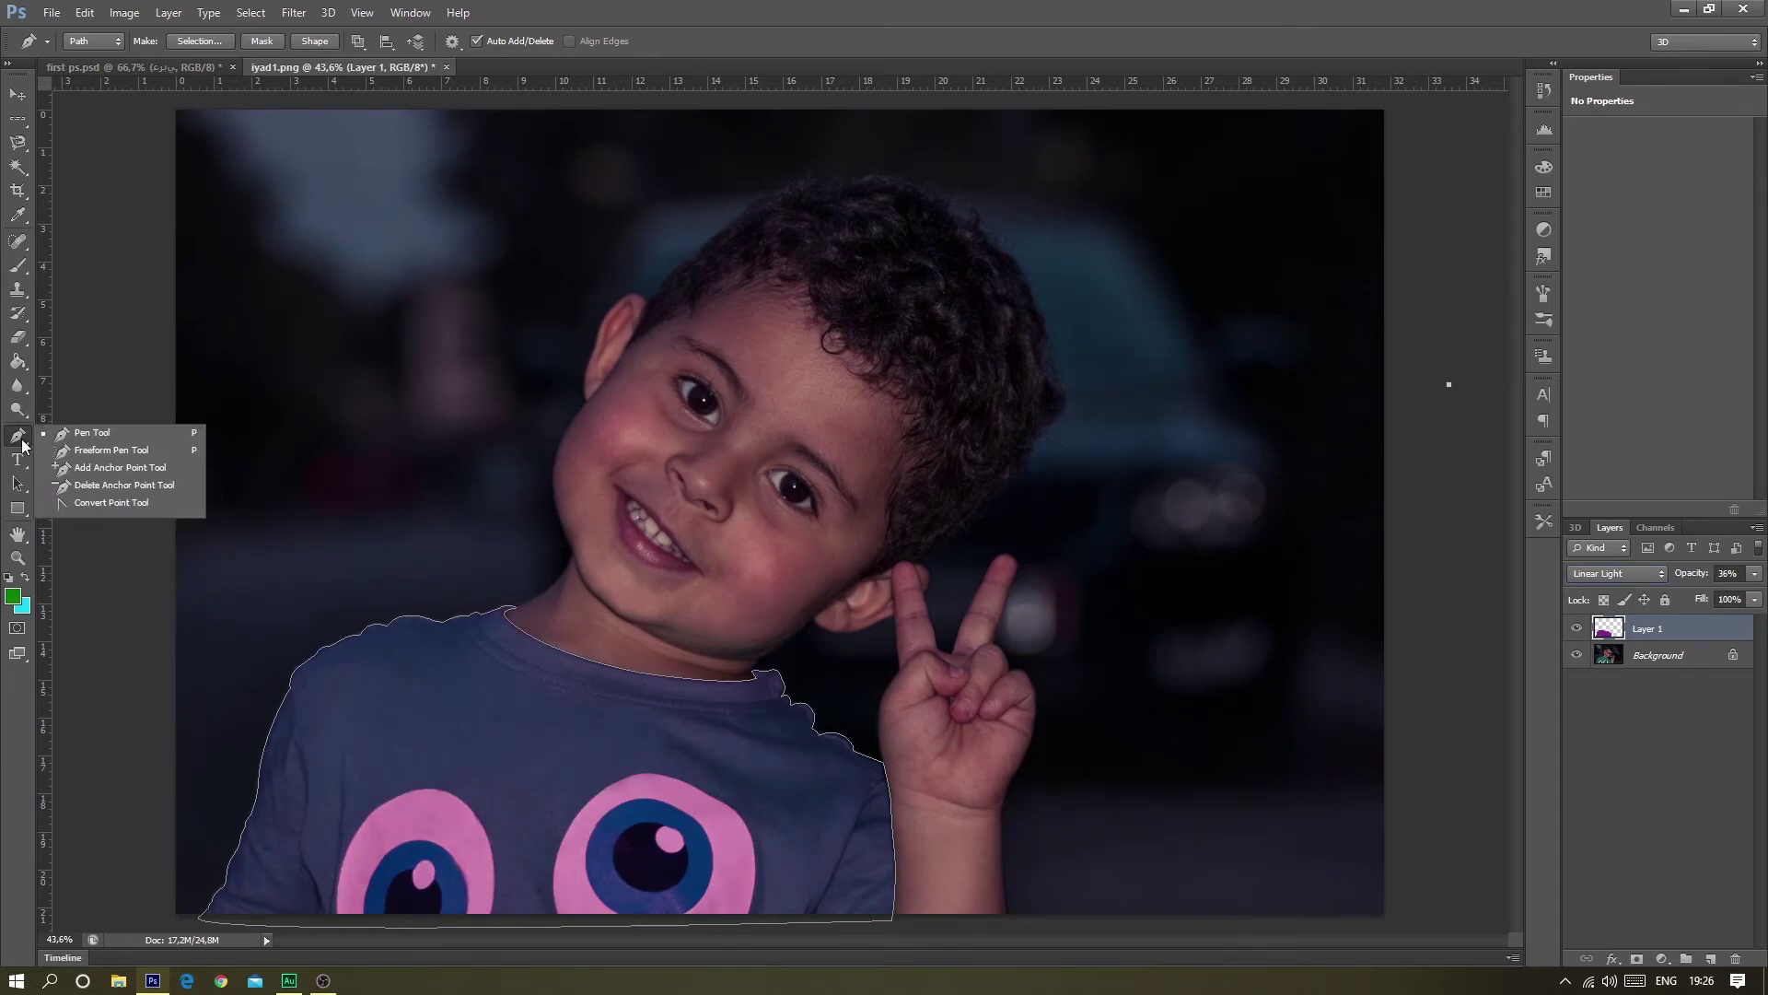
right_click(417, 617)
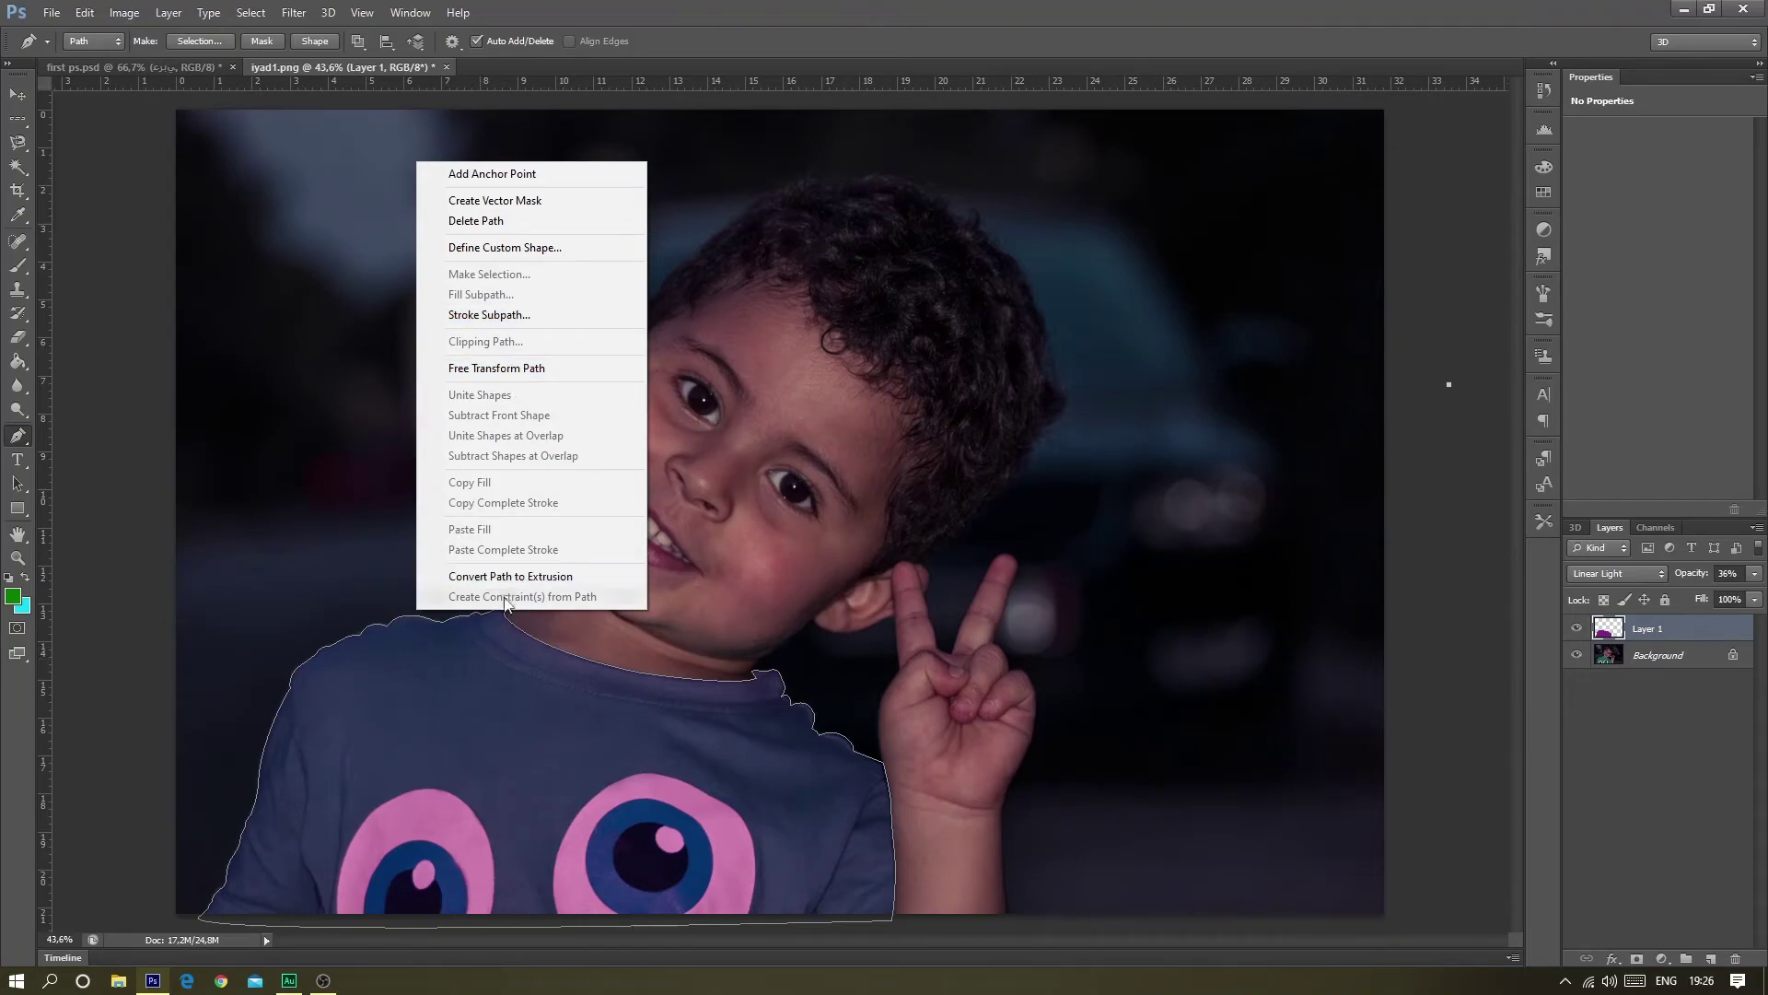
click(413, 638)
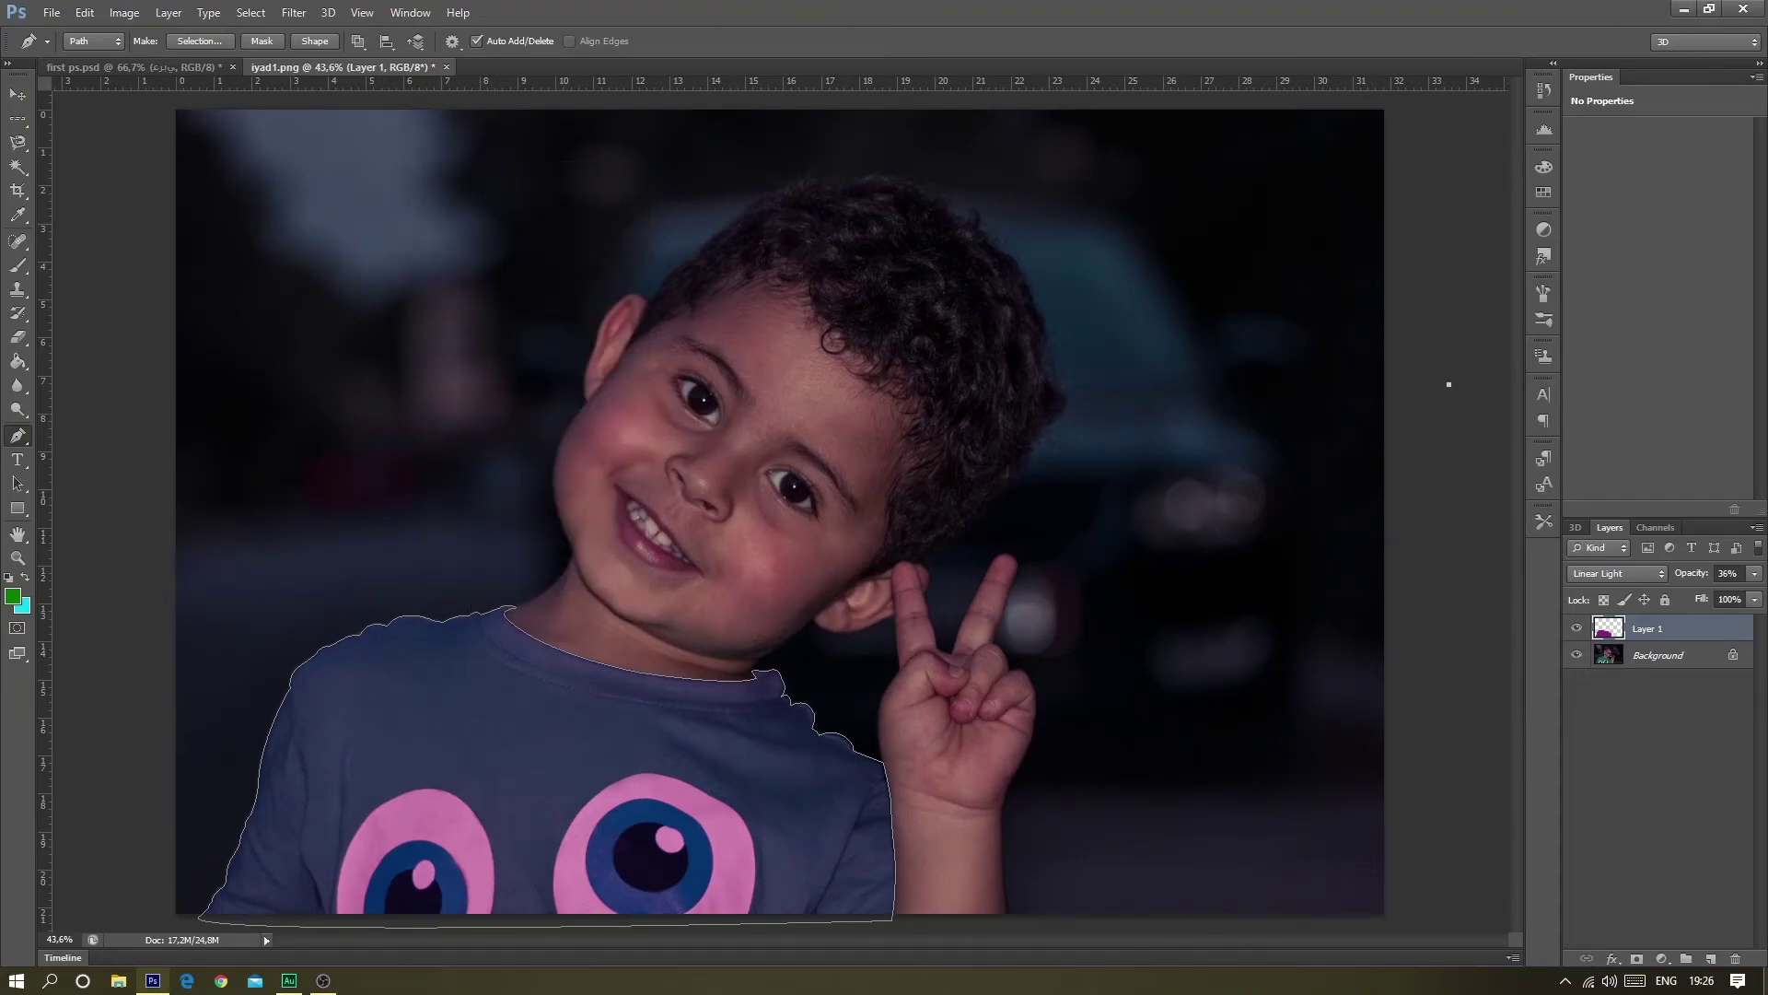
click(1711, 958)
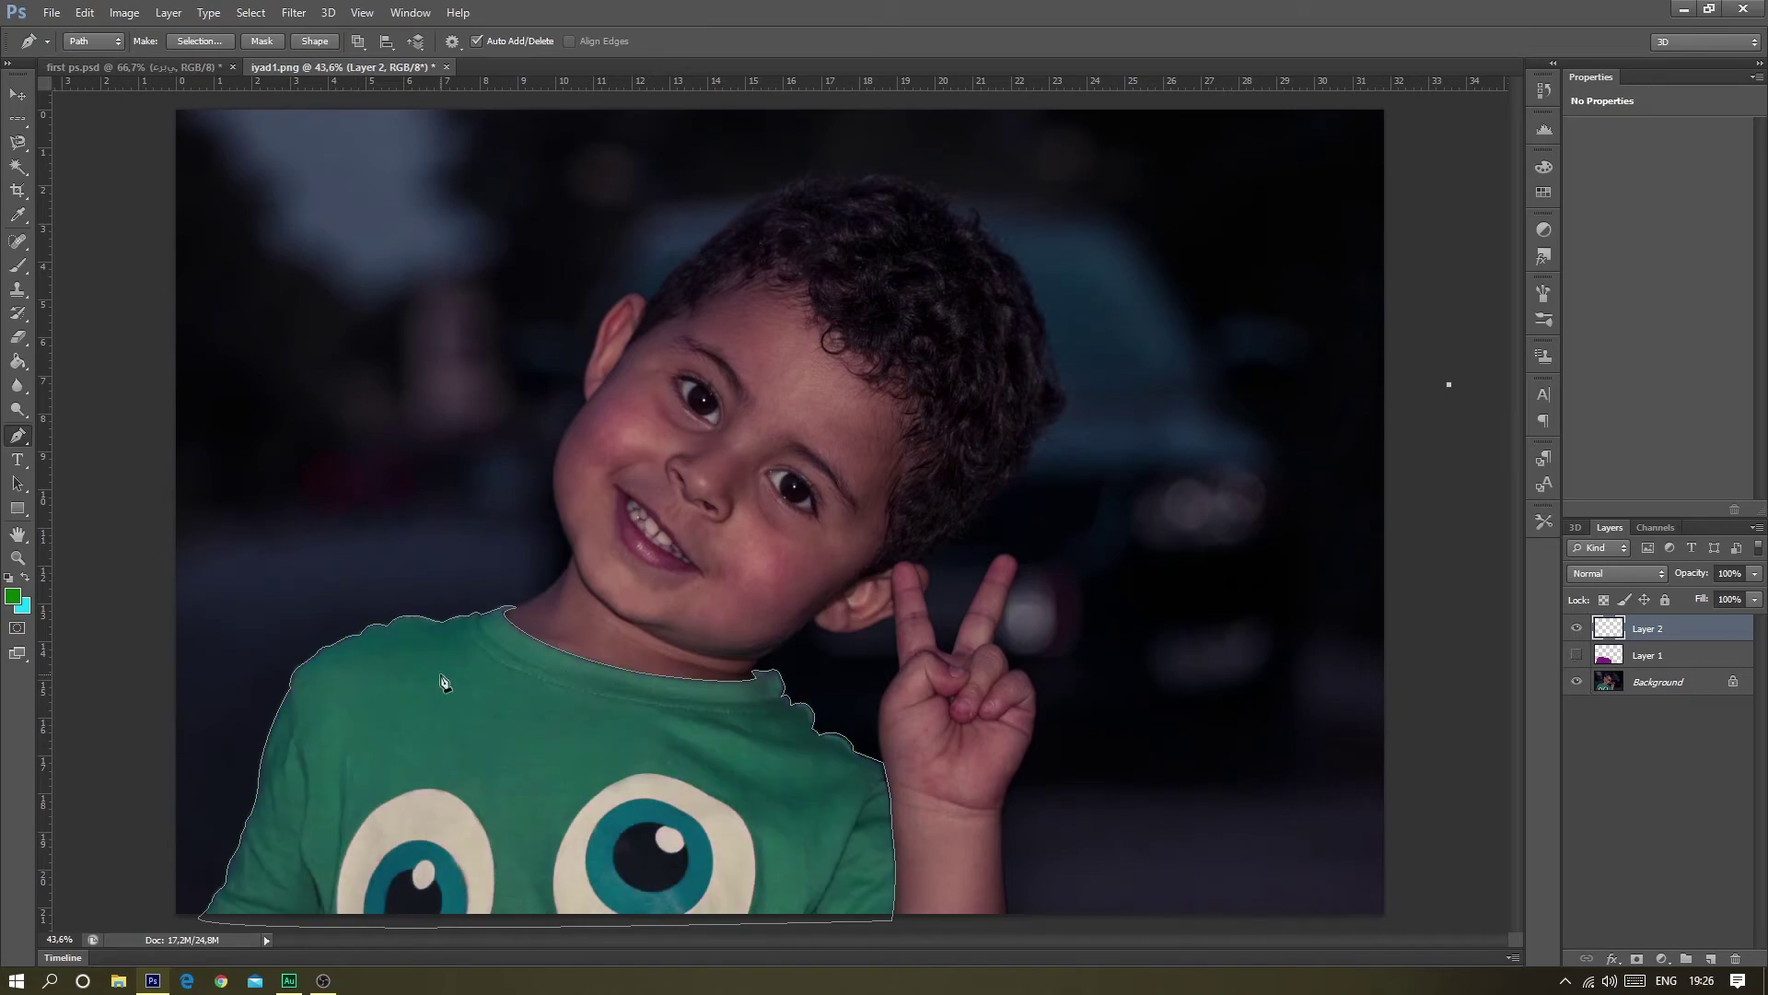
- Try the Stroke Subpath settings with Brush on the shirt outline, closing without stroking
right_click(442, 677)
click(526, 378)
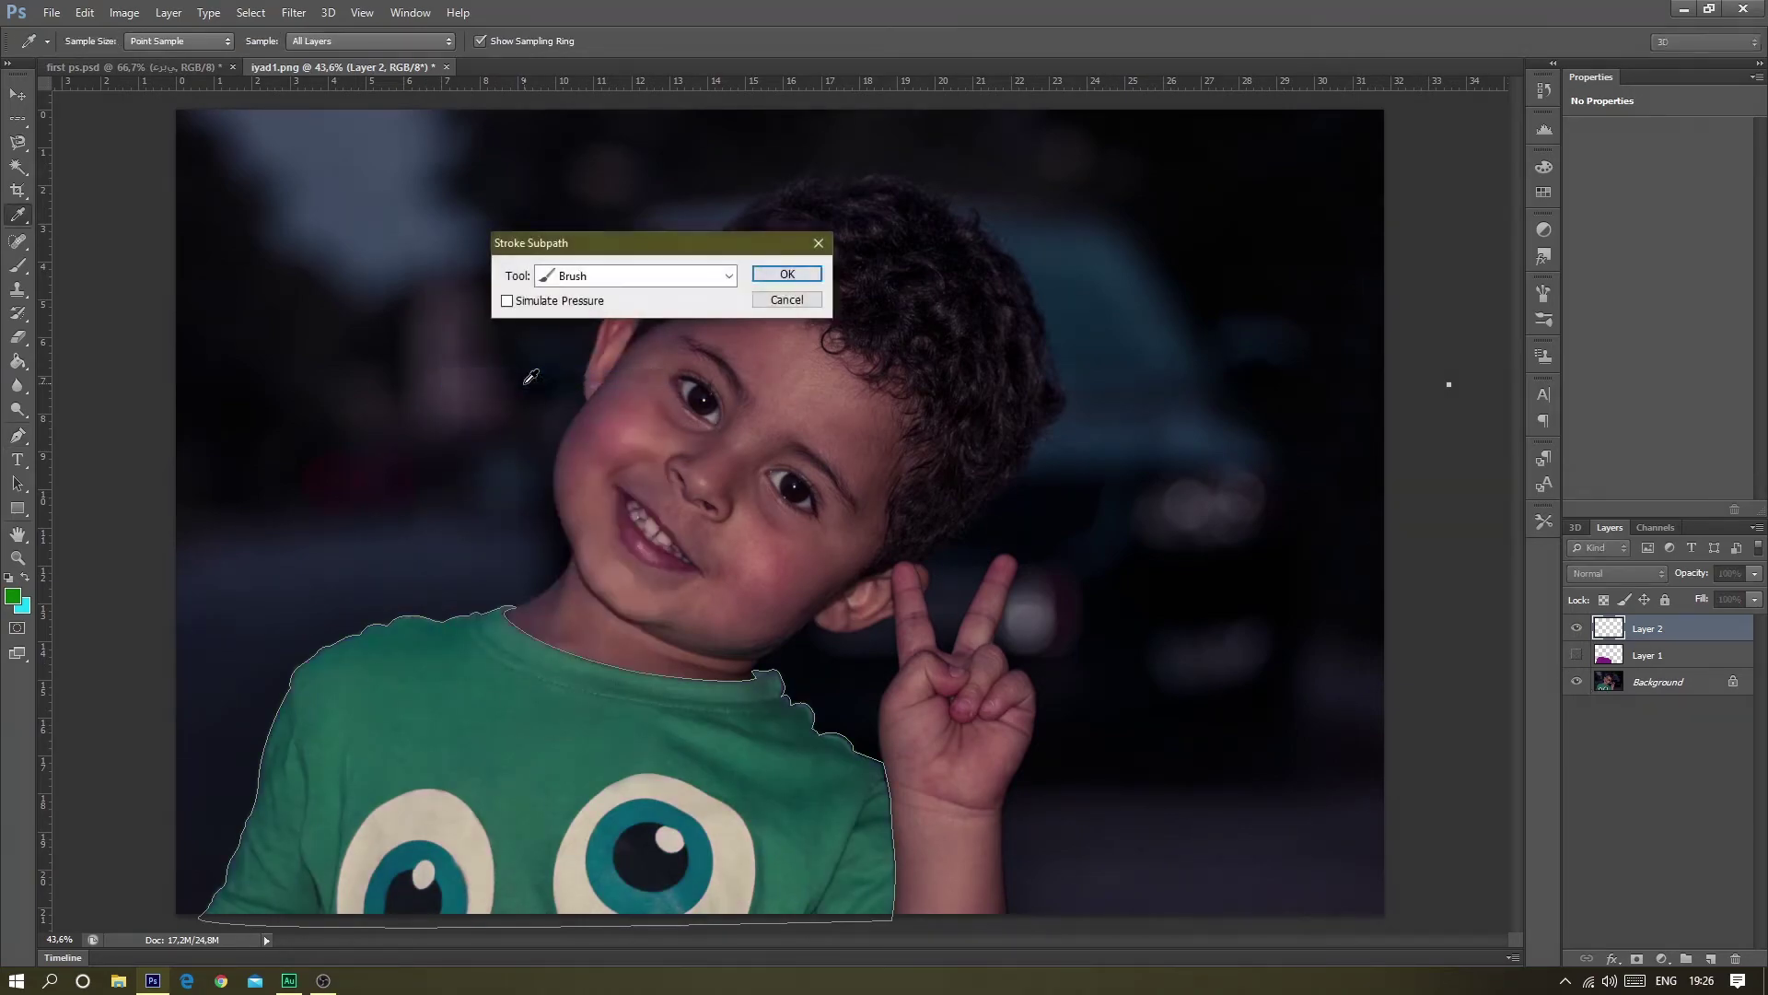
click(609, 276)
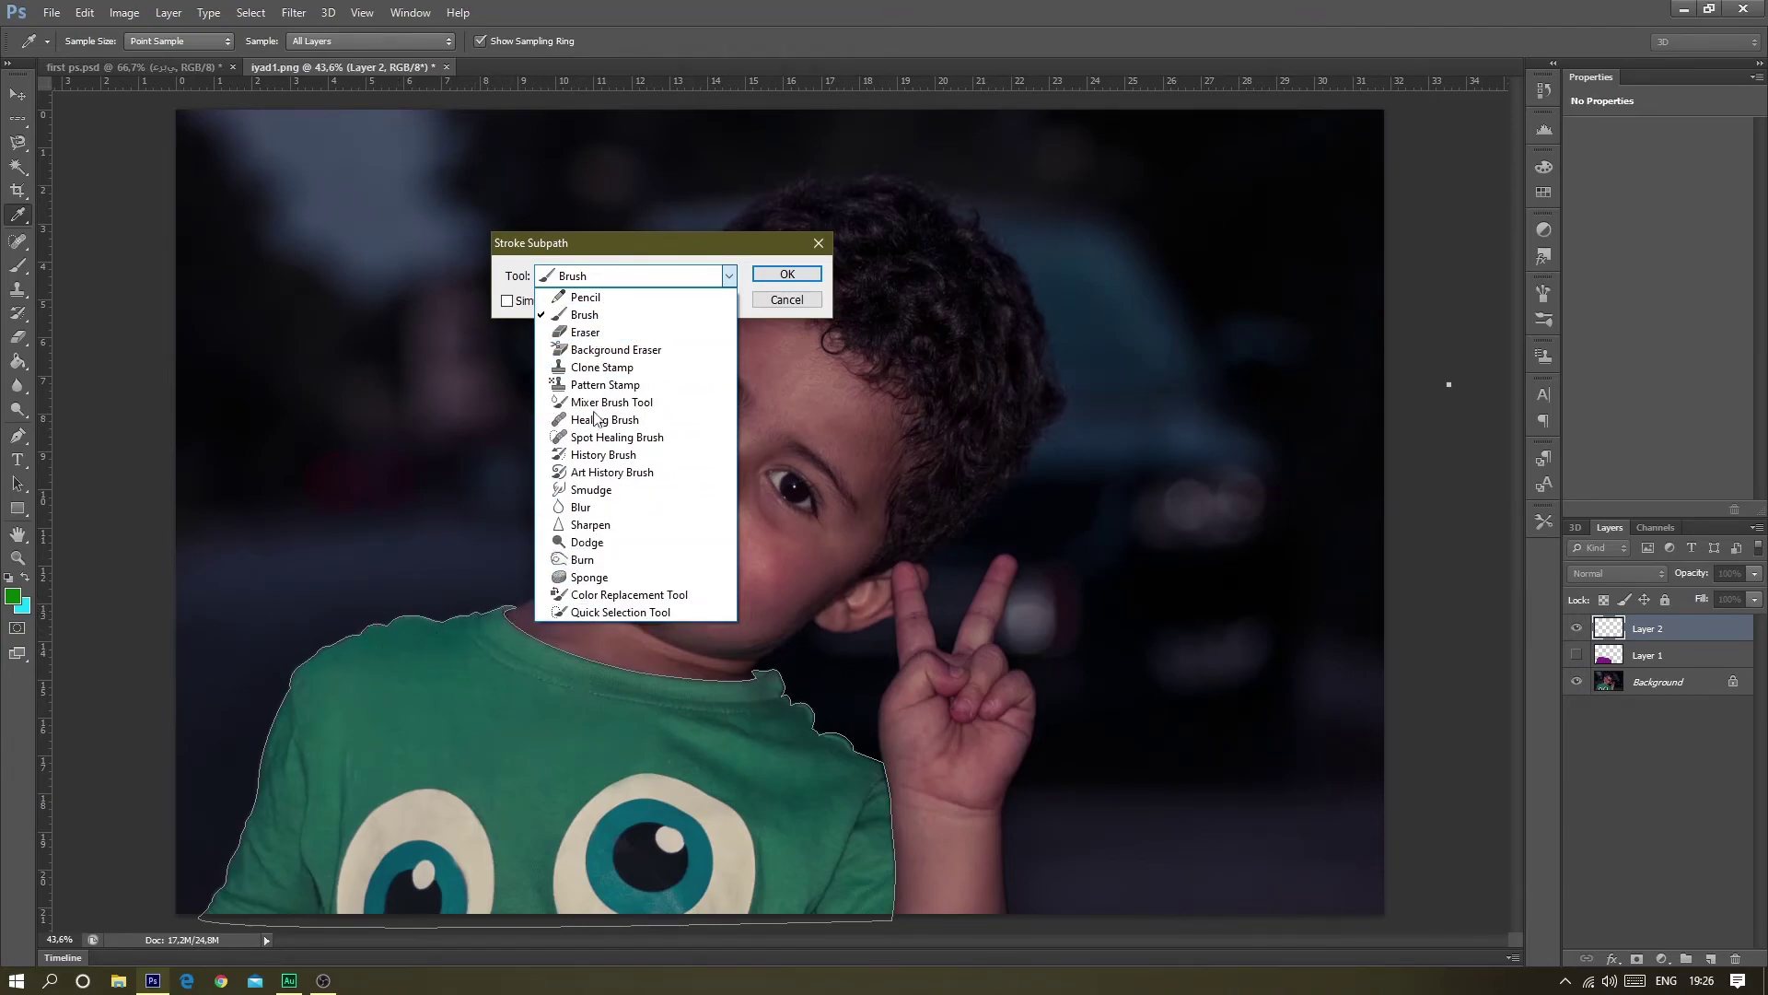
click(606, 318)
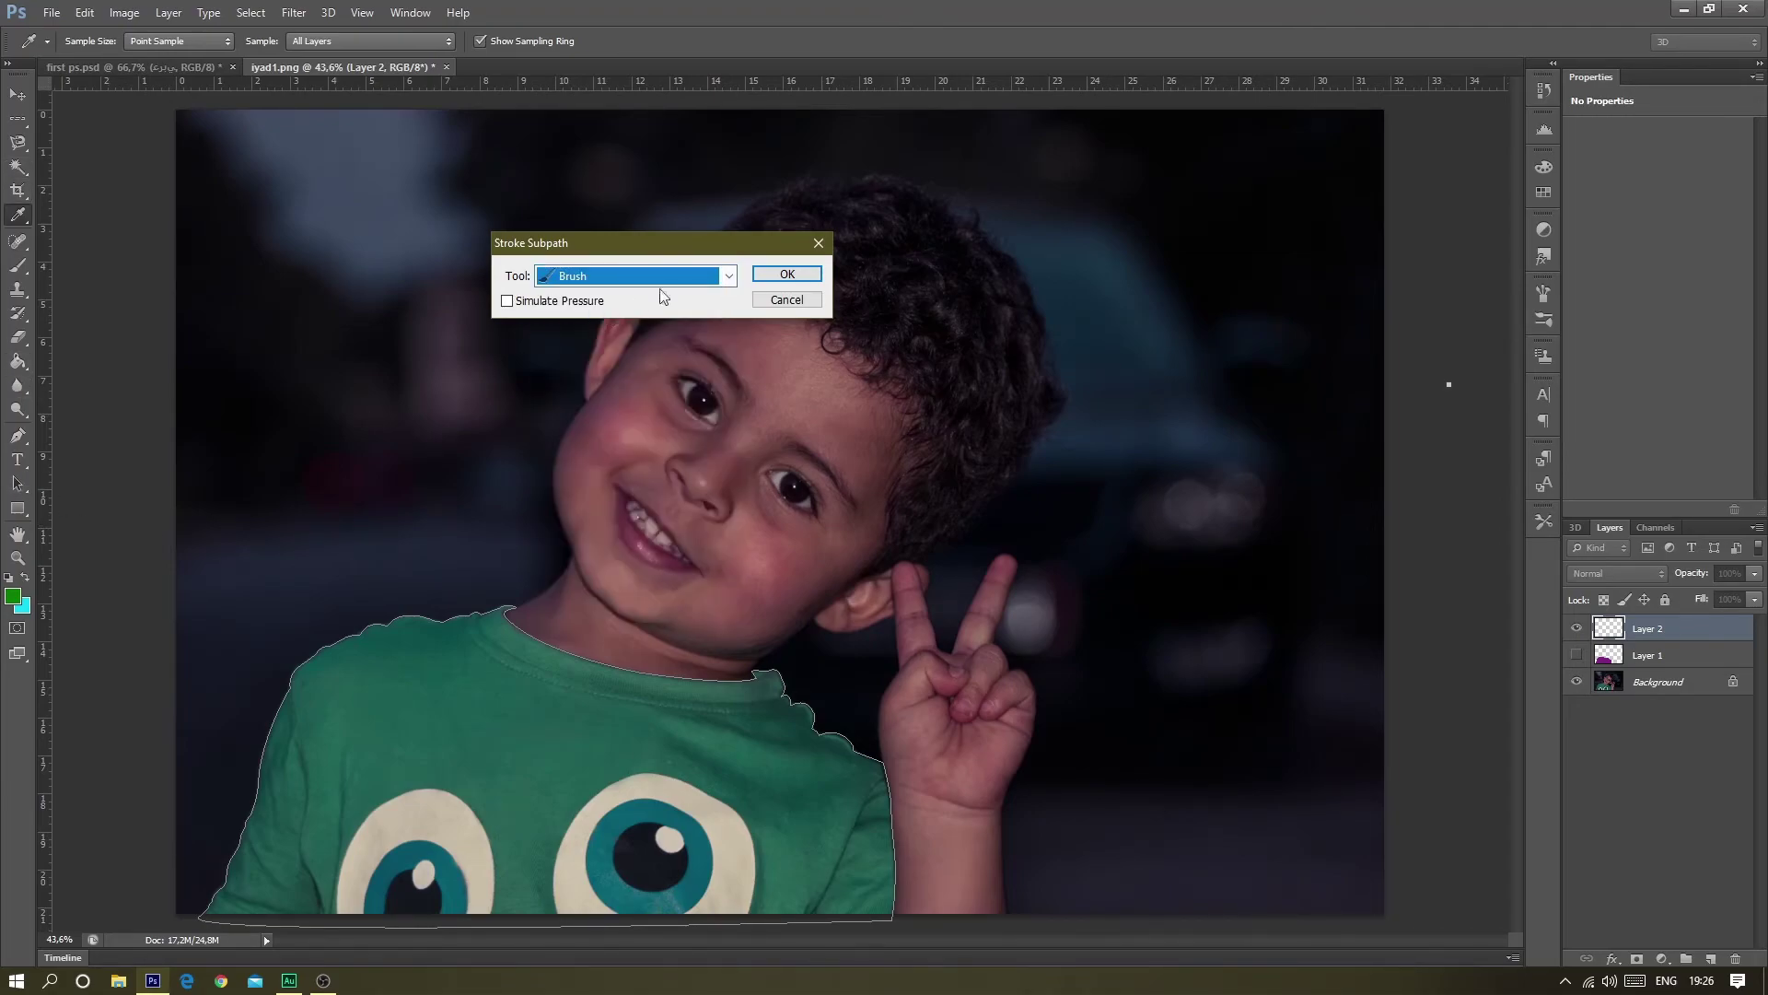
click(781, 278)
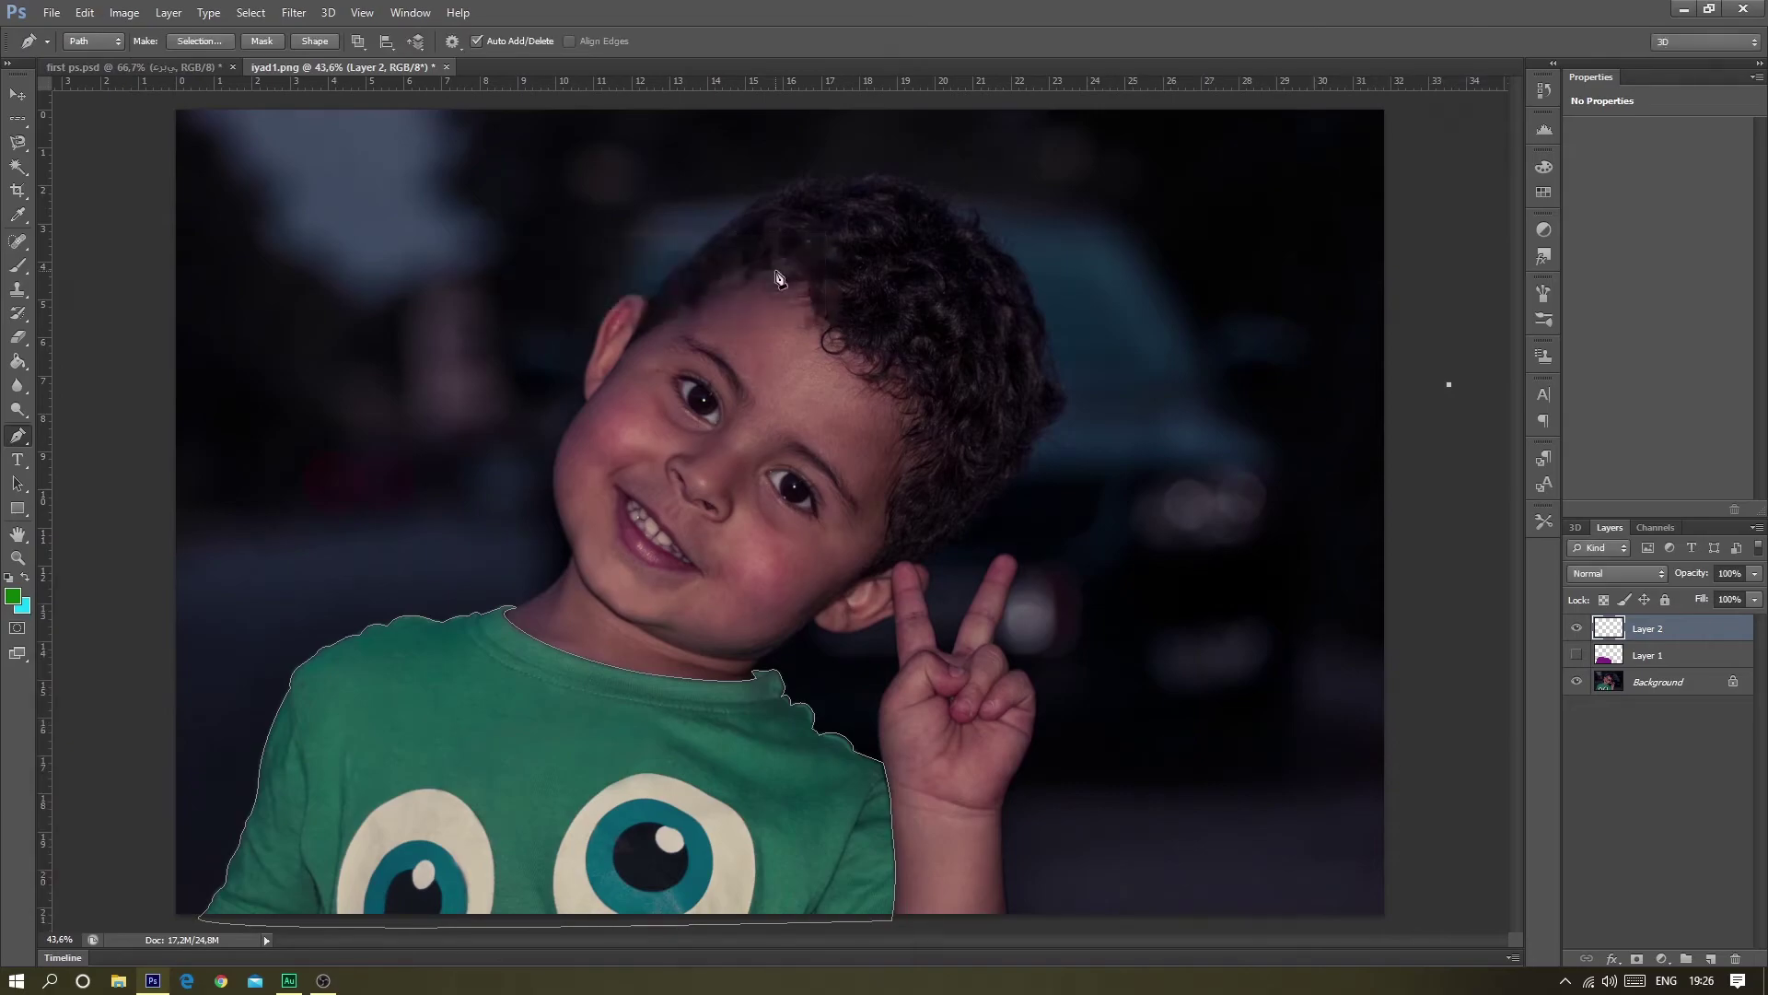
- Check the Brush tool's size presets, then return to the path tools
click(17, 266)
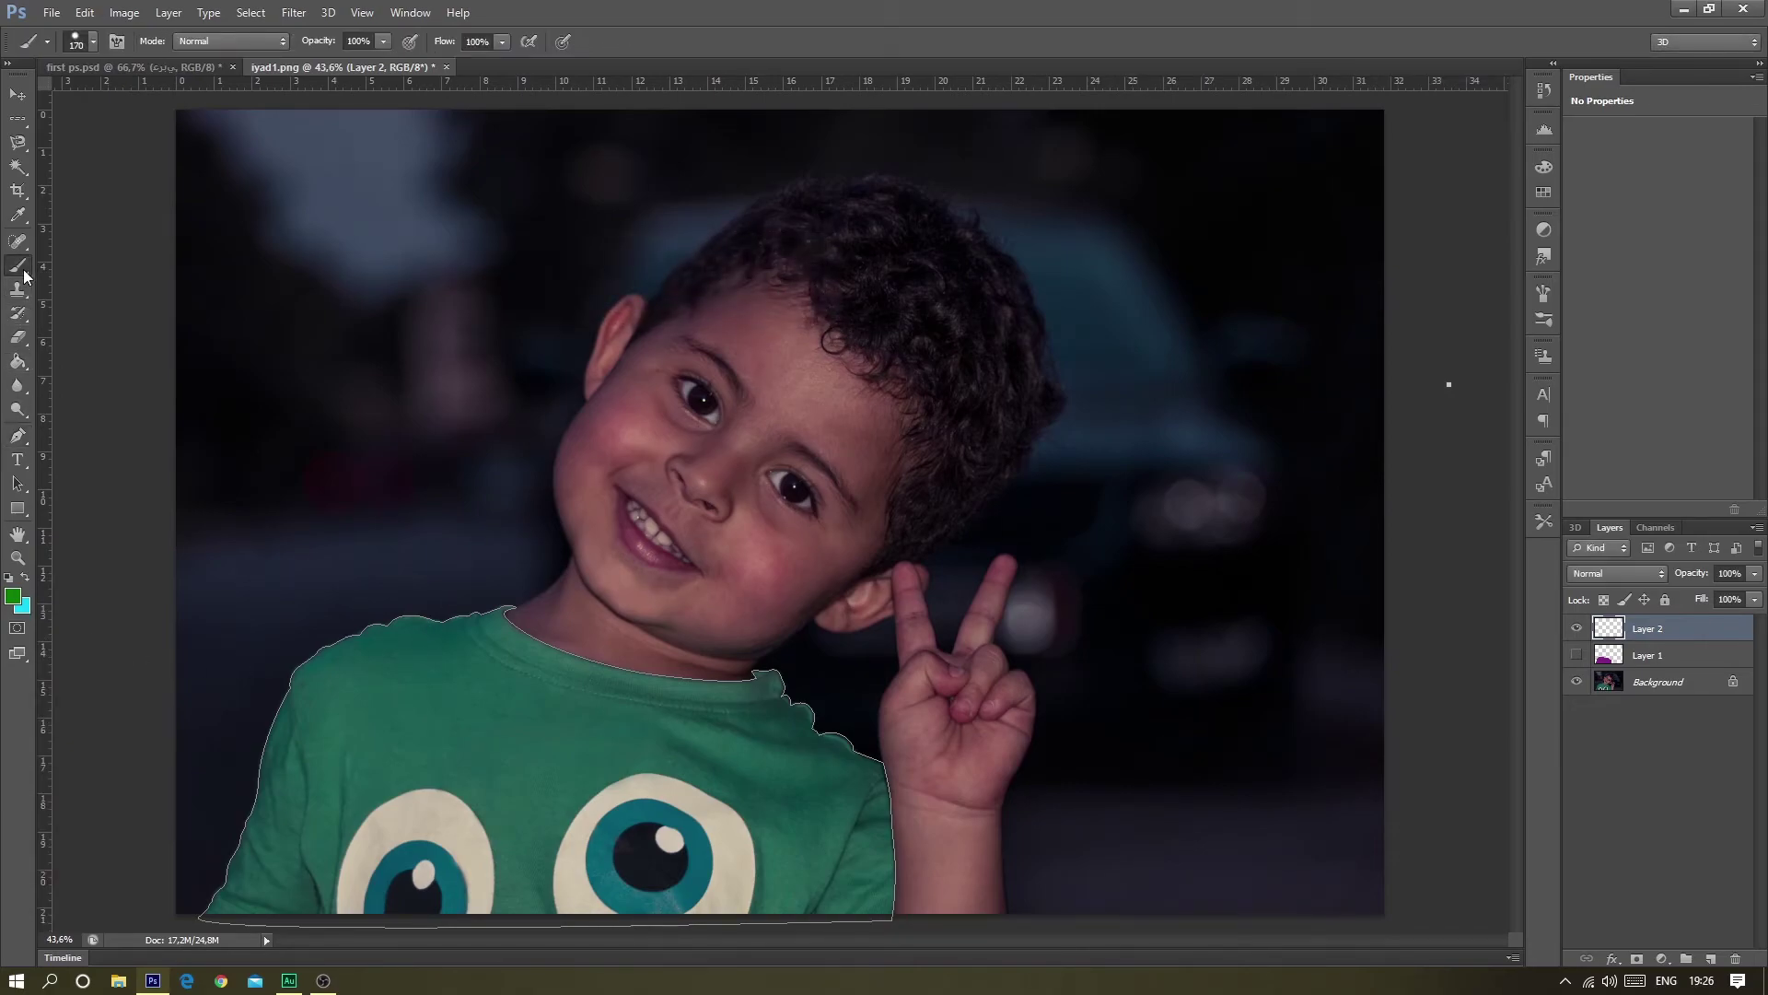
click(92, 44)
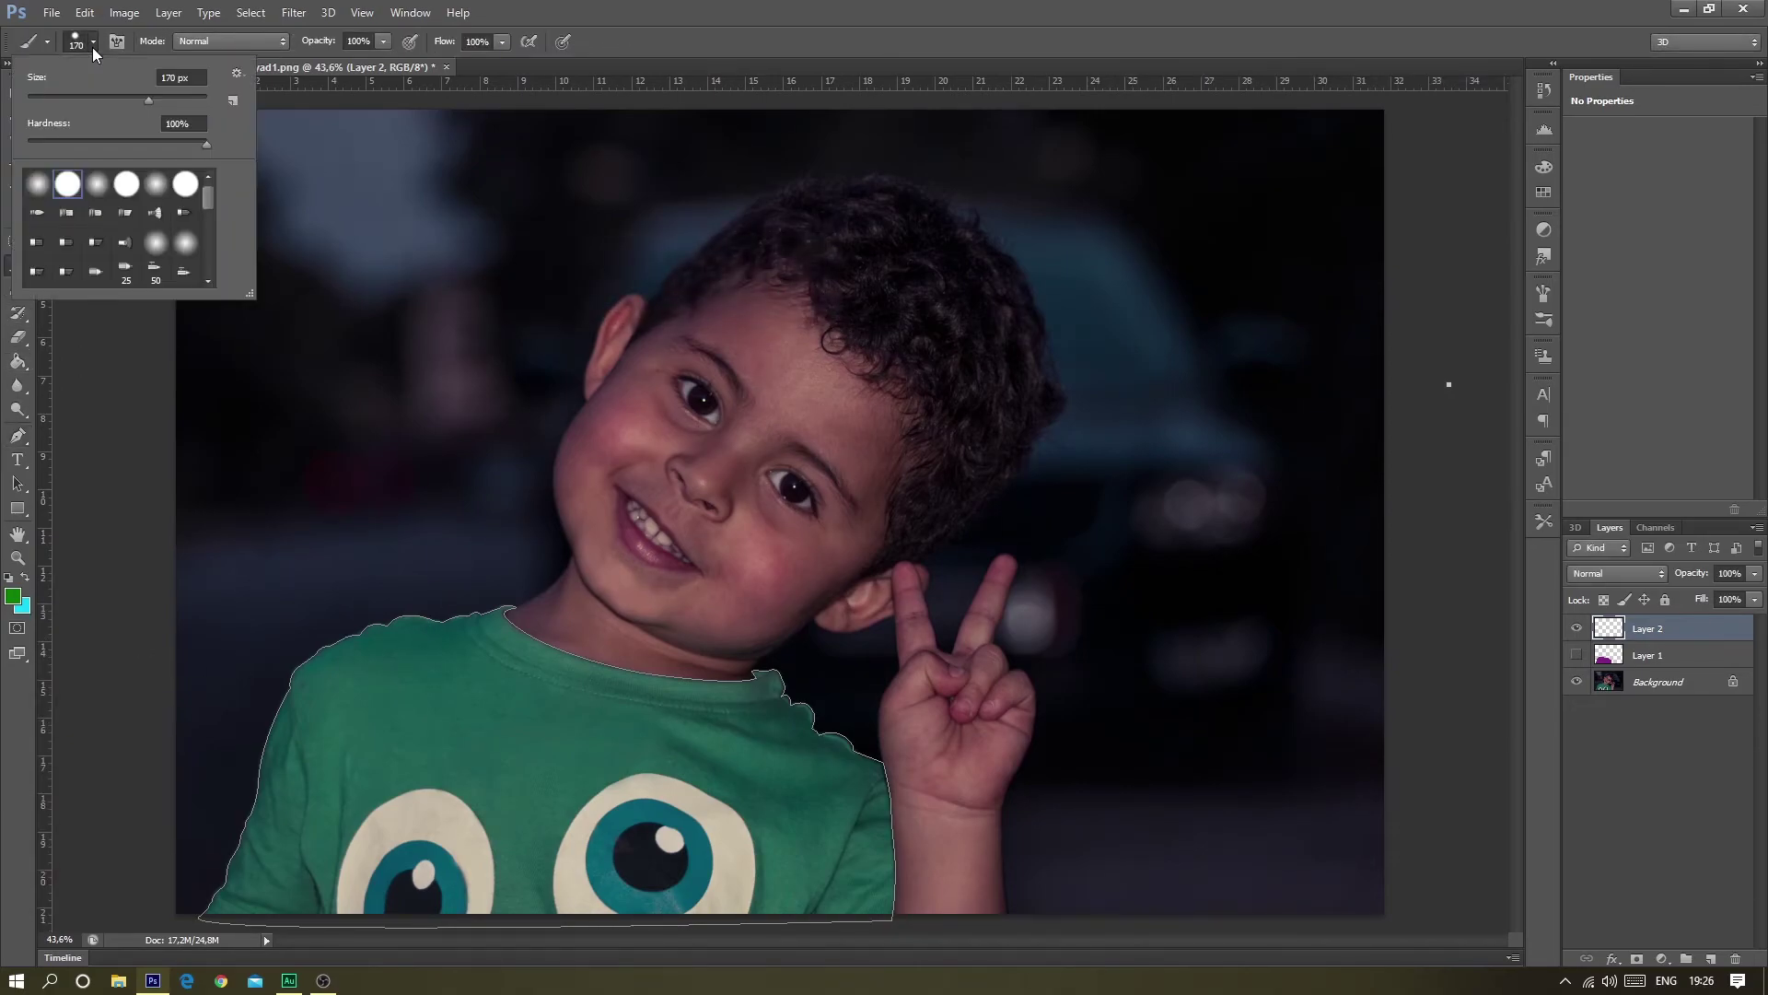
click(90, 41)
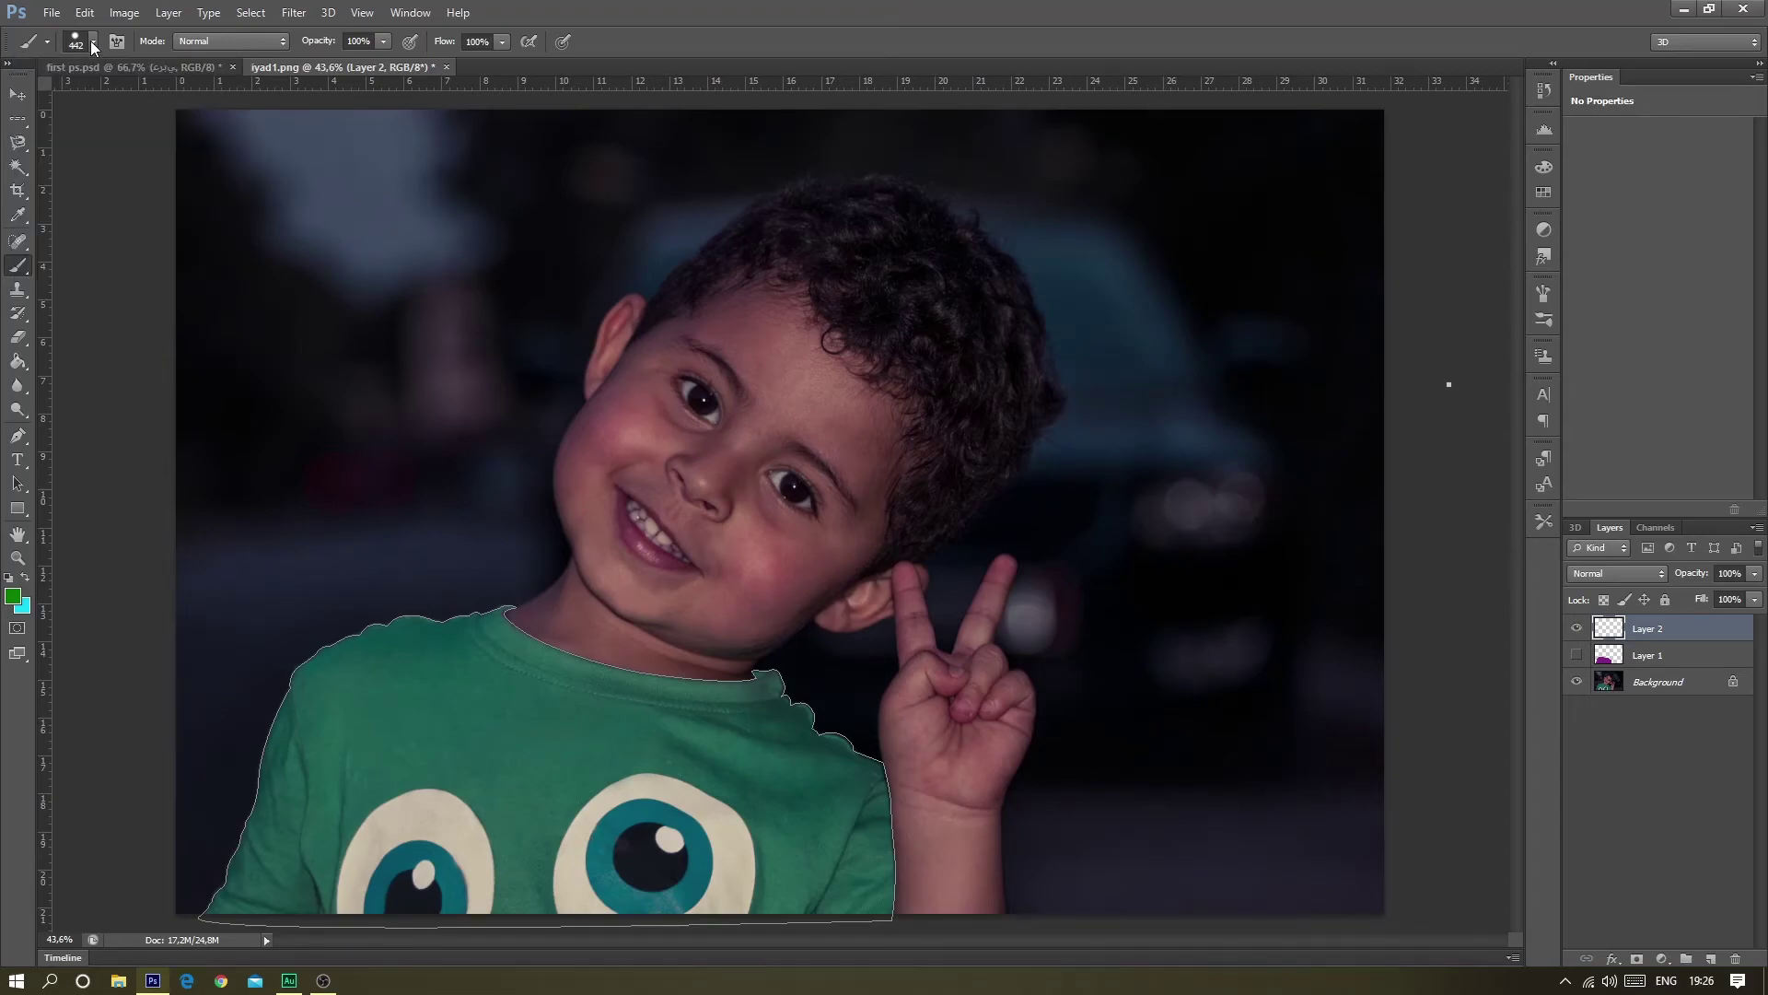
scroll(511, 617, up, 5)
click(18, 436)
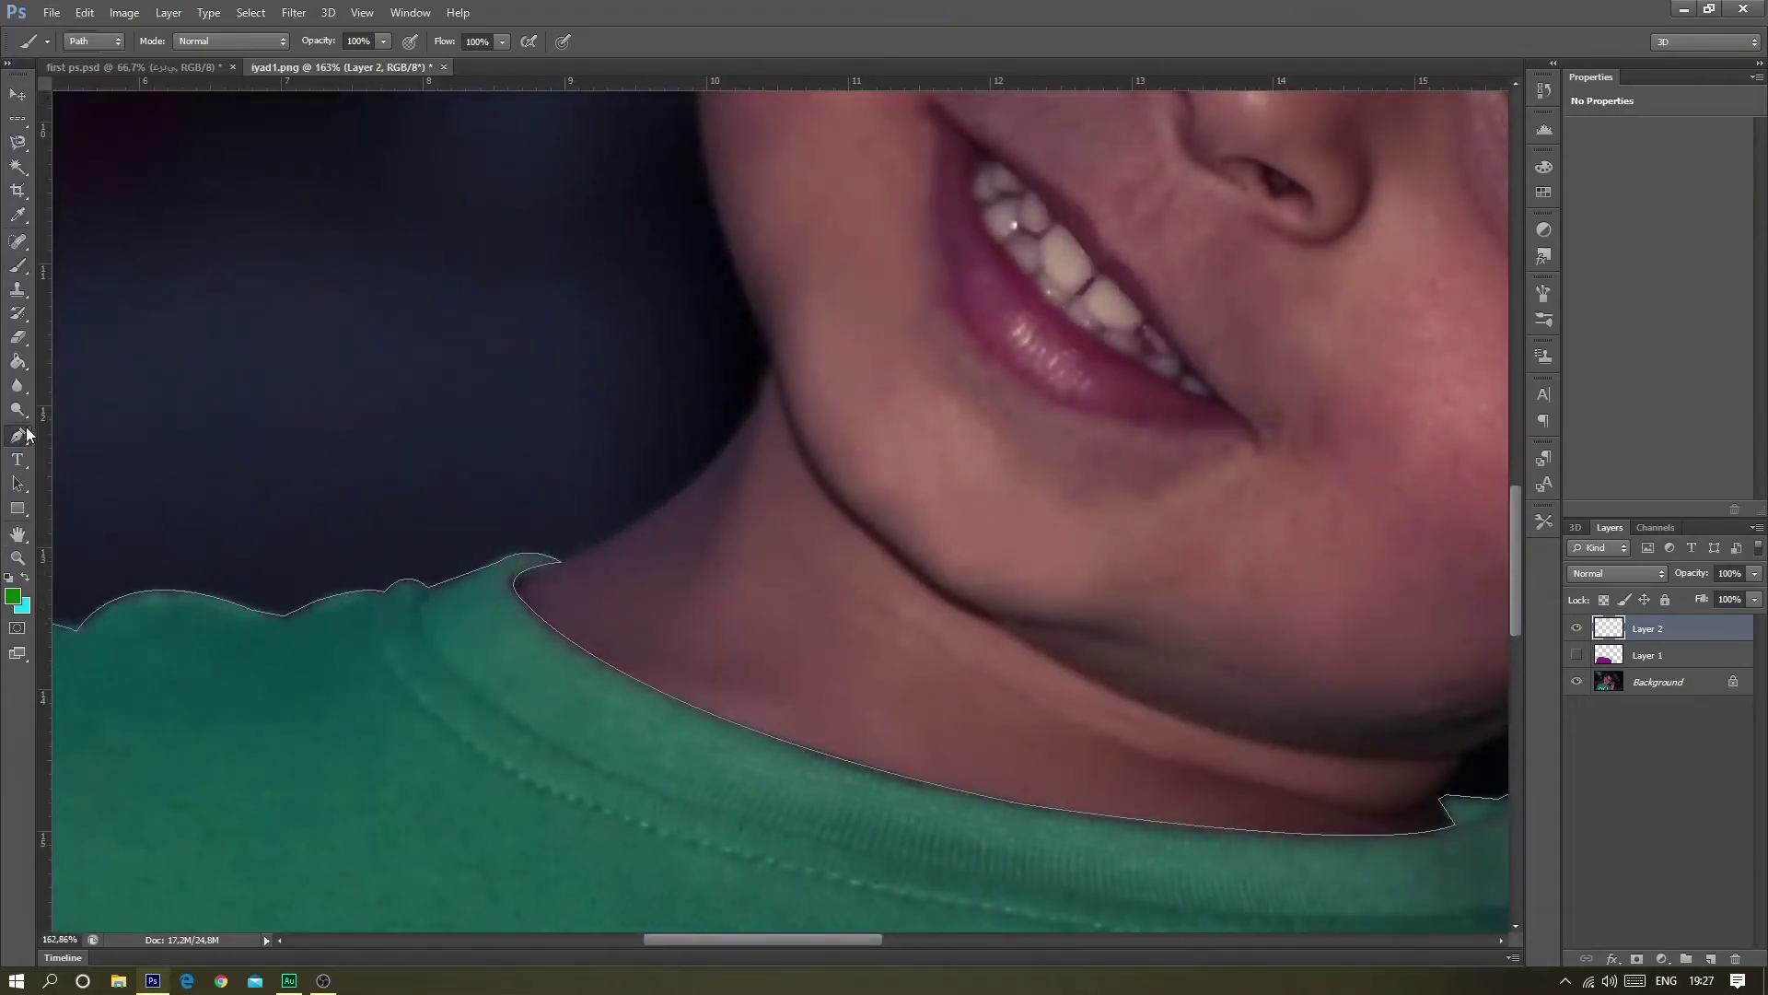
scroll(650, 471, down, 5)
scroll(650, 472, down, 2)
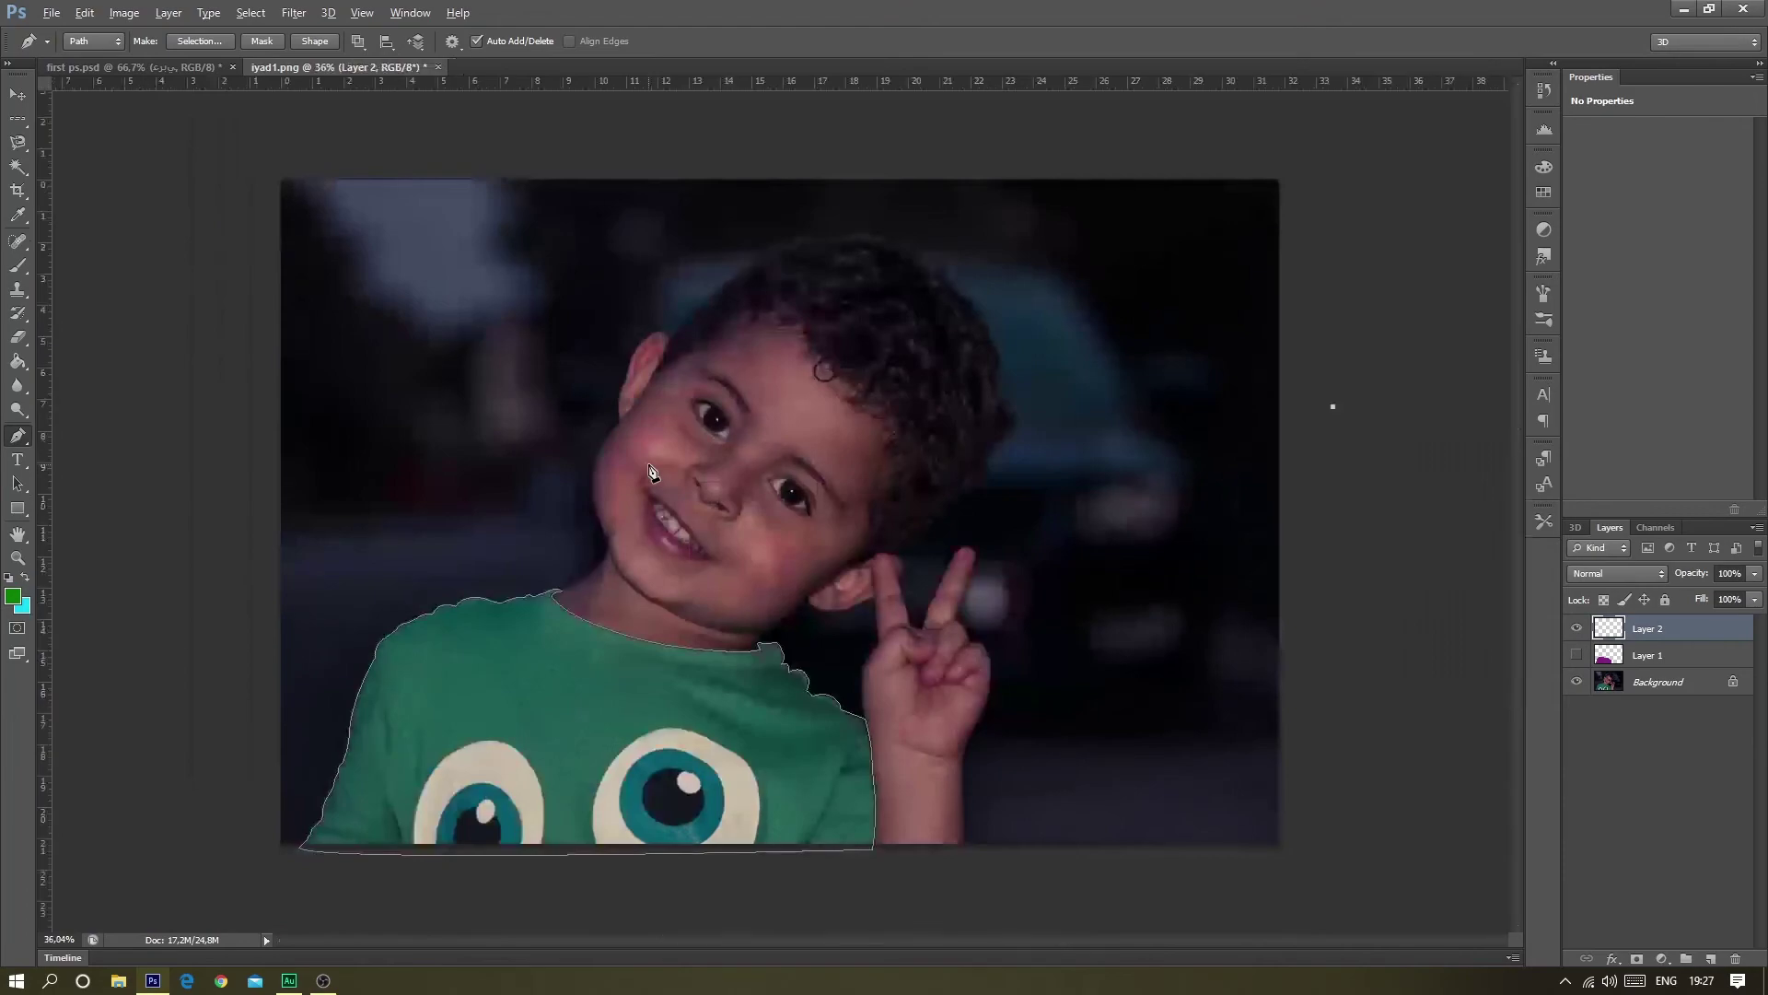
- Stroke the whole shirt path with the brush in green, then undo the oversized stroke
right_click(966, 524)
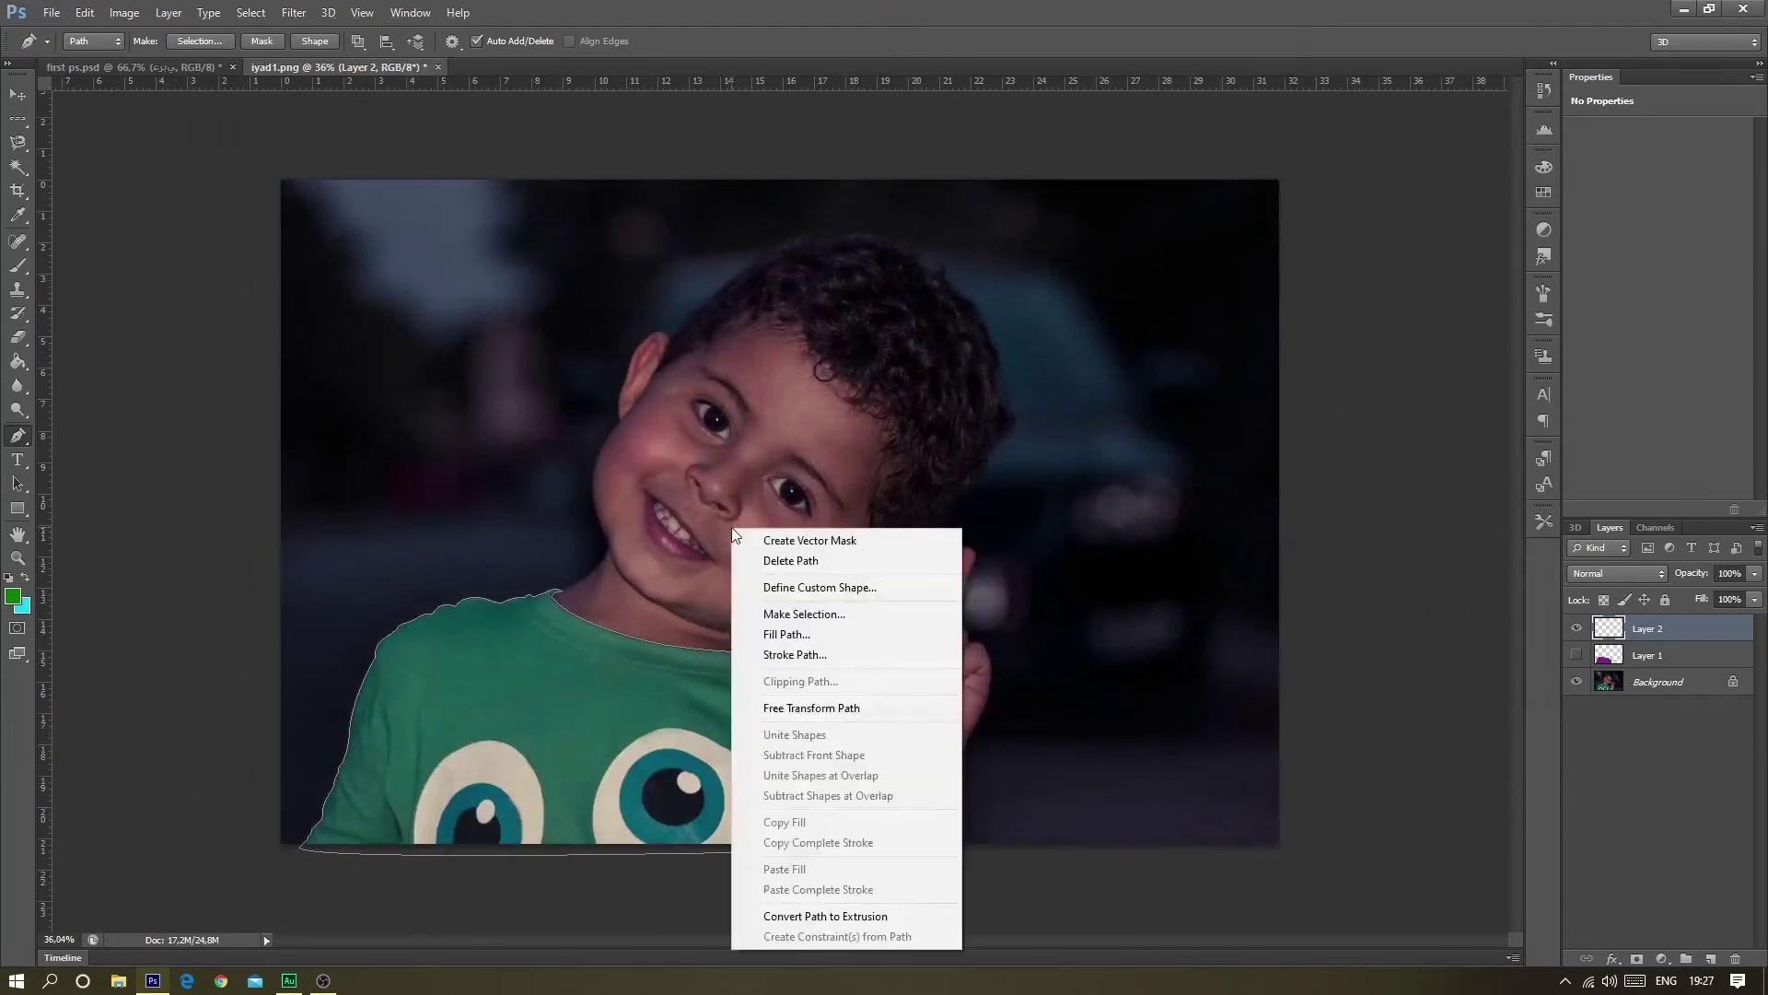
click(792, 654)
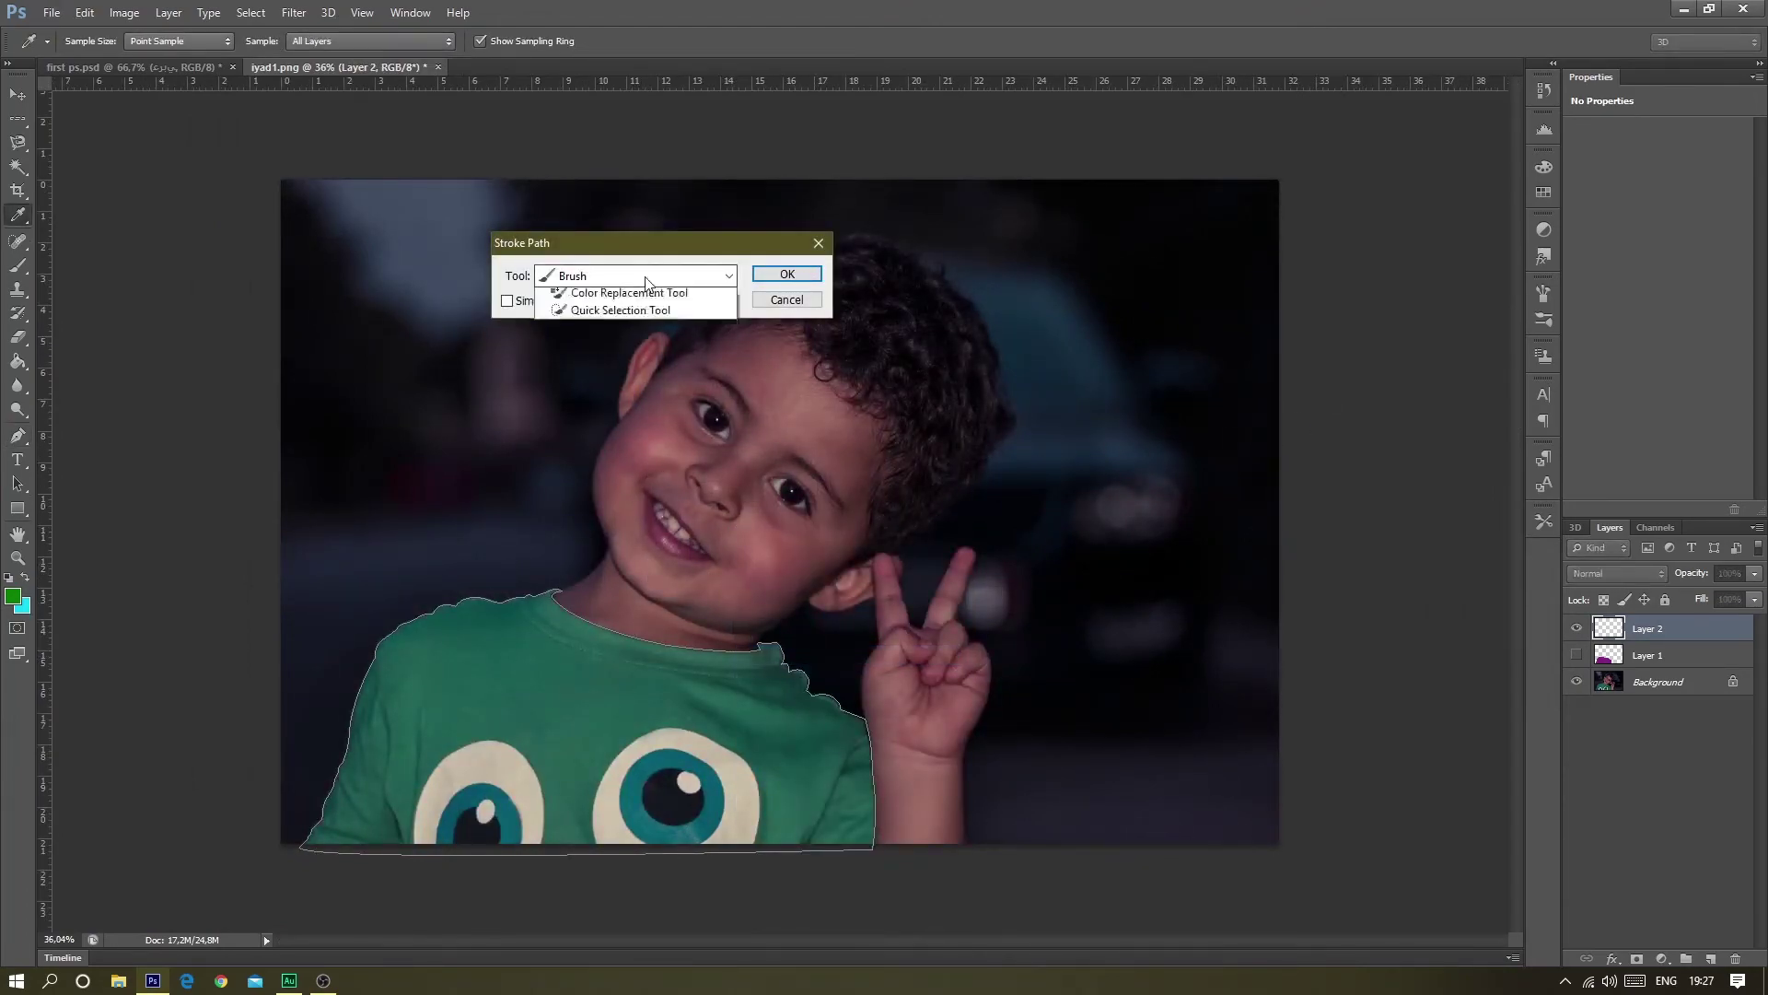
click(645, 276)
click(788, 274)
key(p)
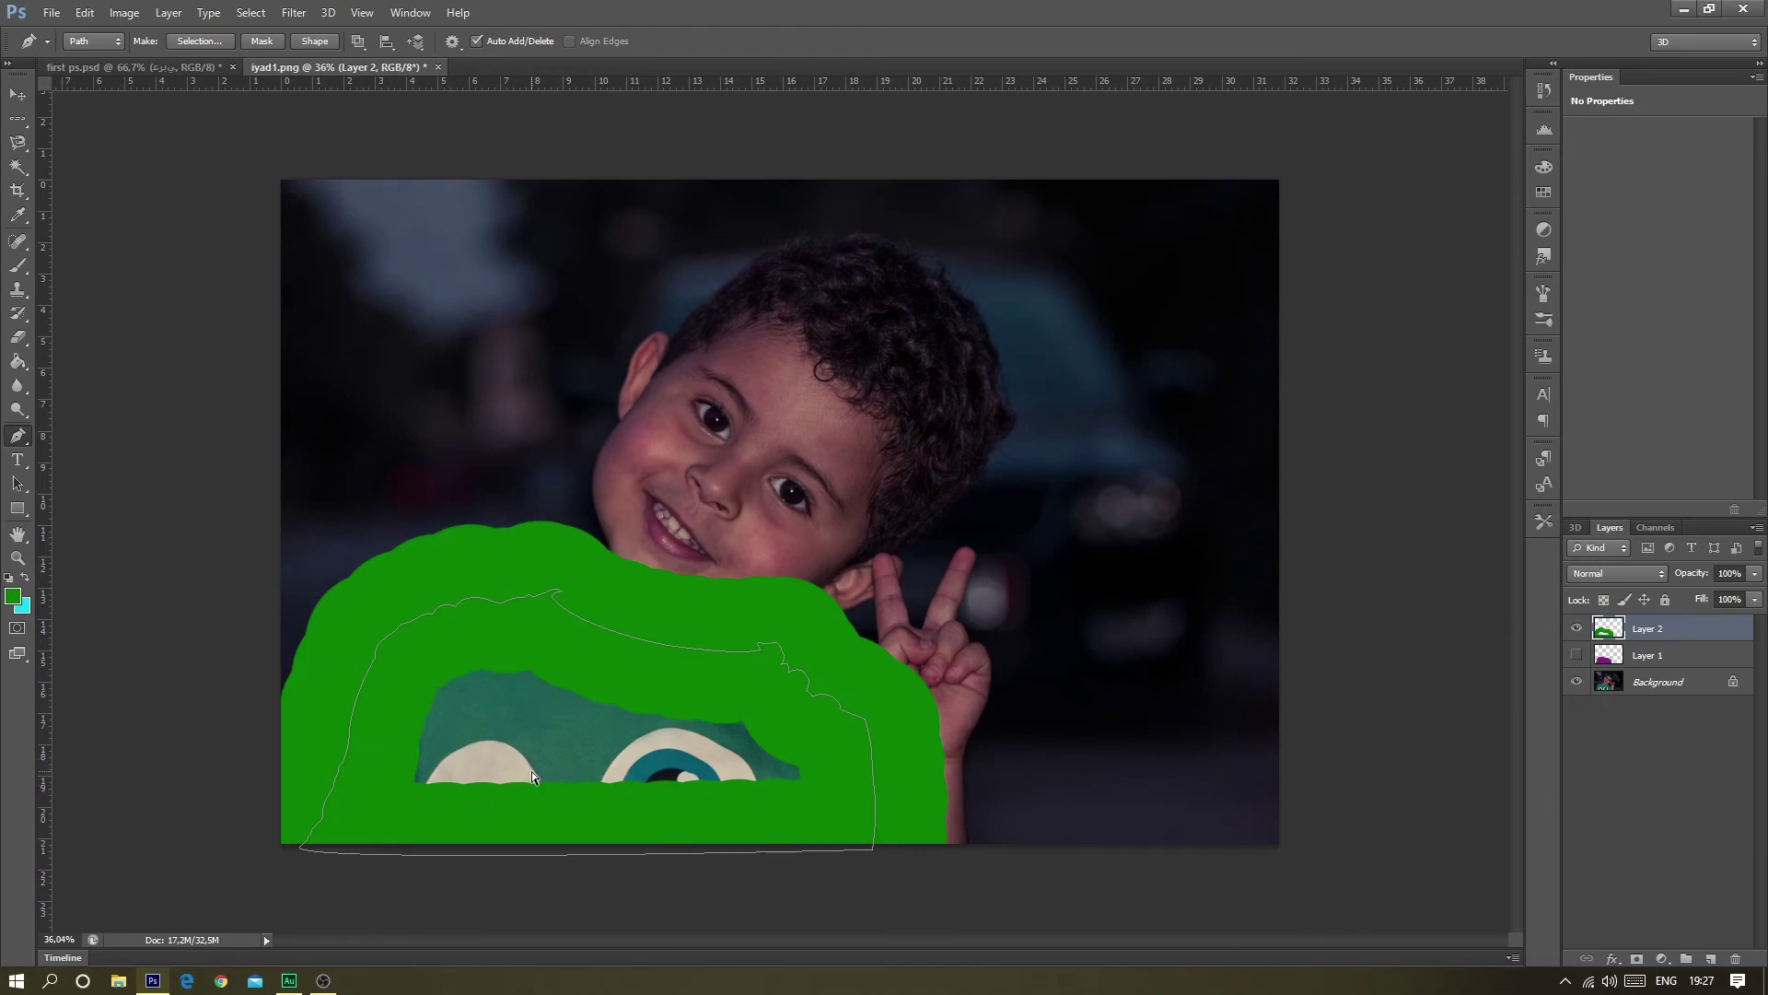
key(ctrl+z)
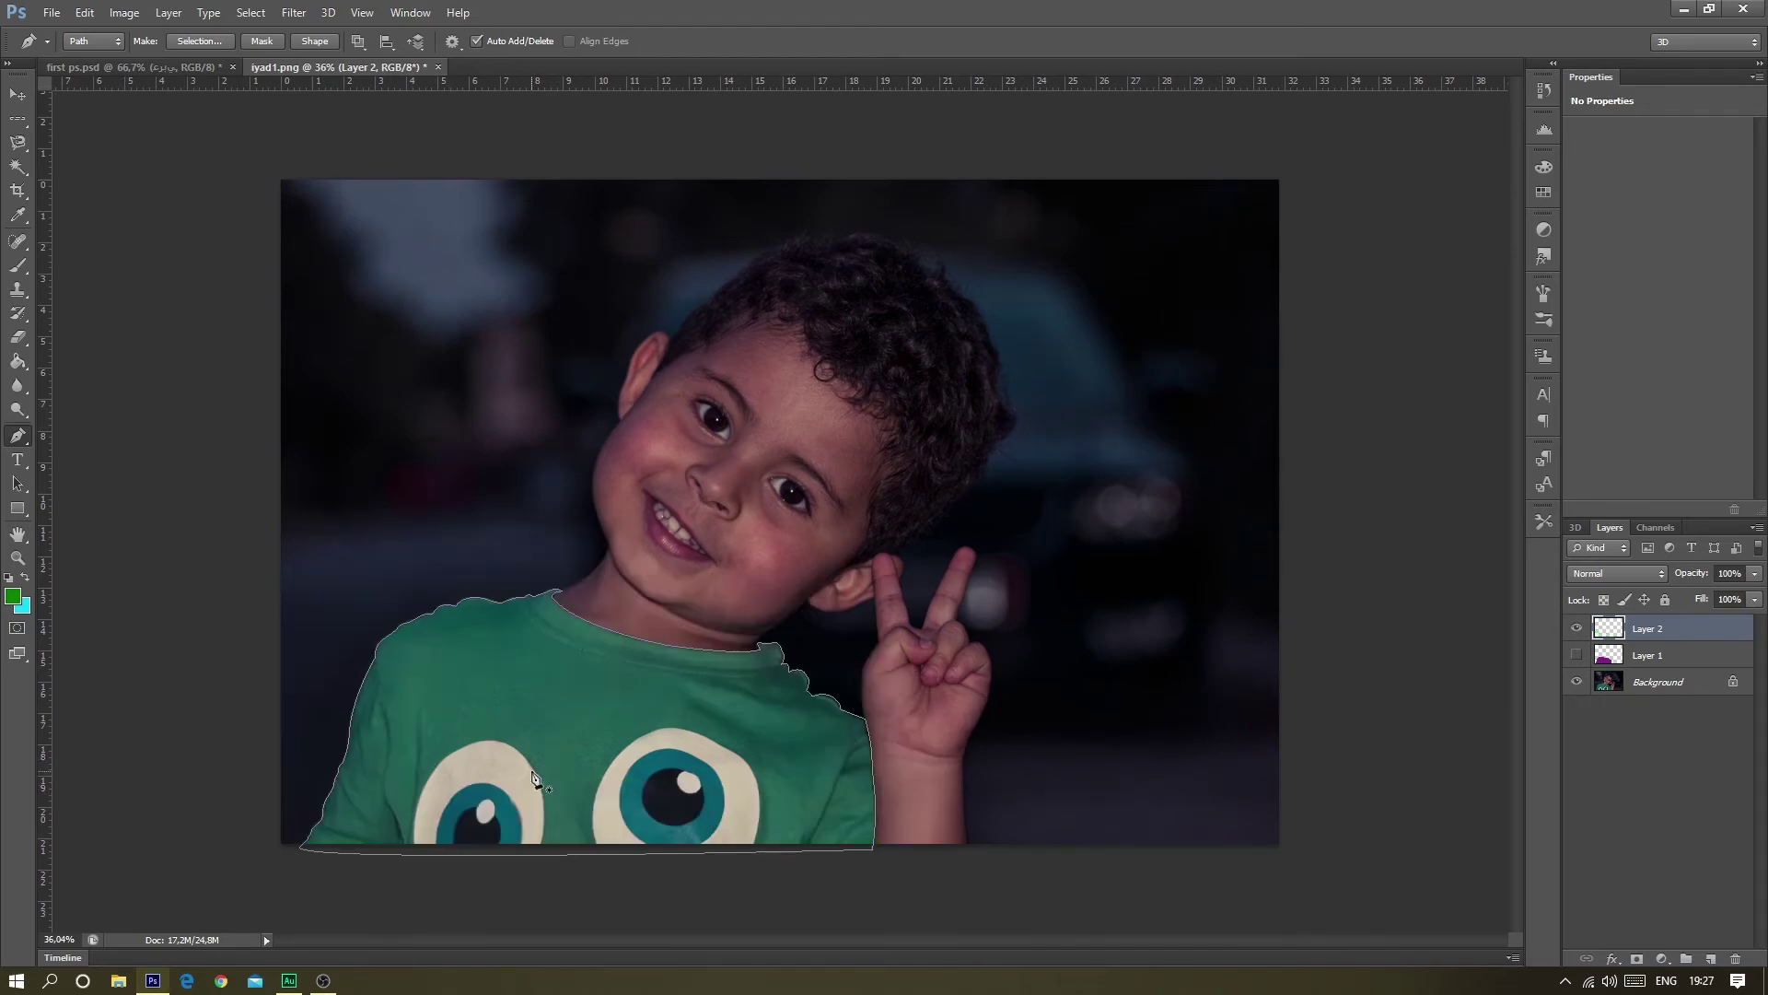
- Pick a smaller brush preset, then set the brush size to 137 px
click(18, 265)
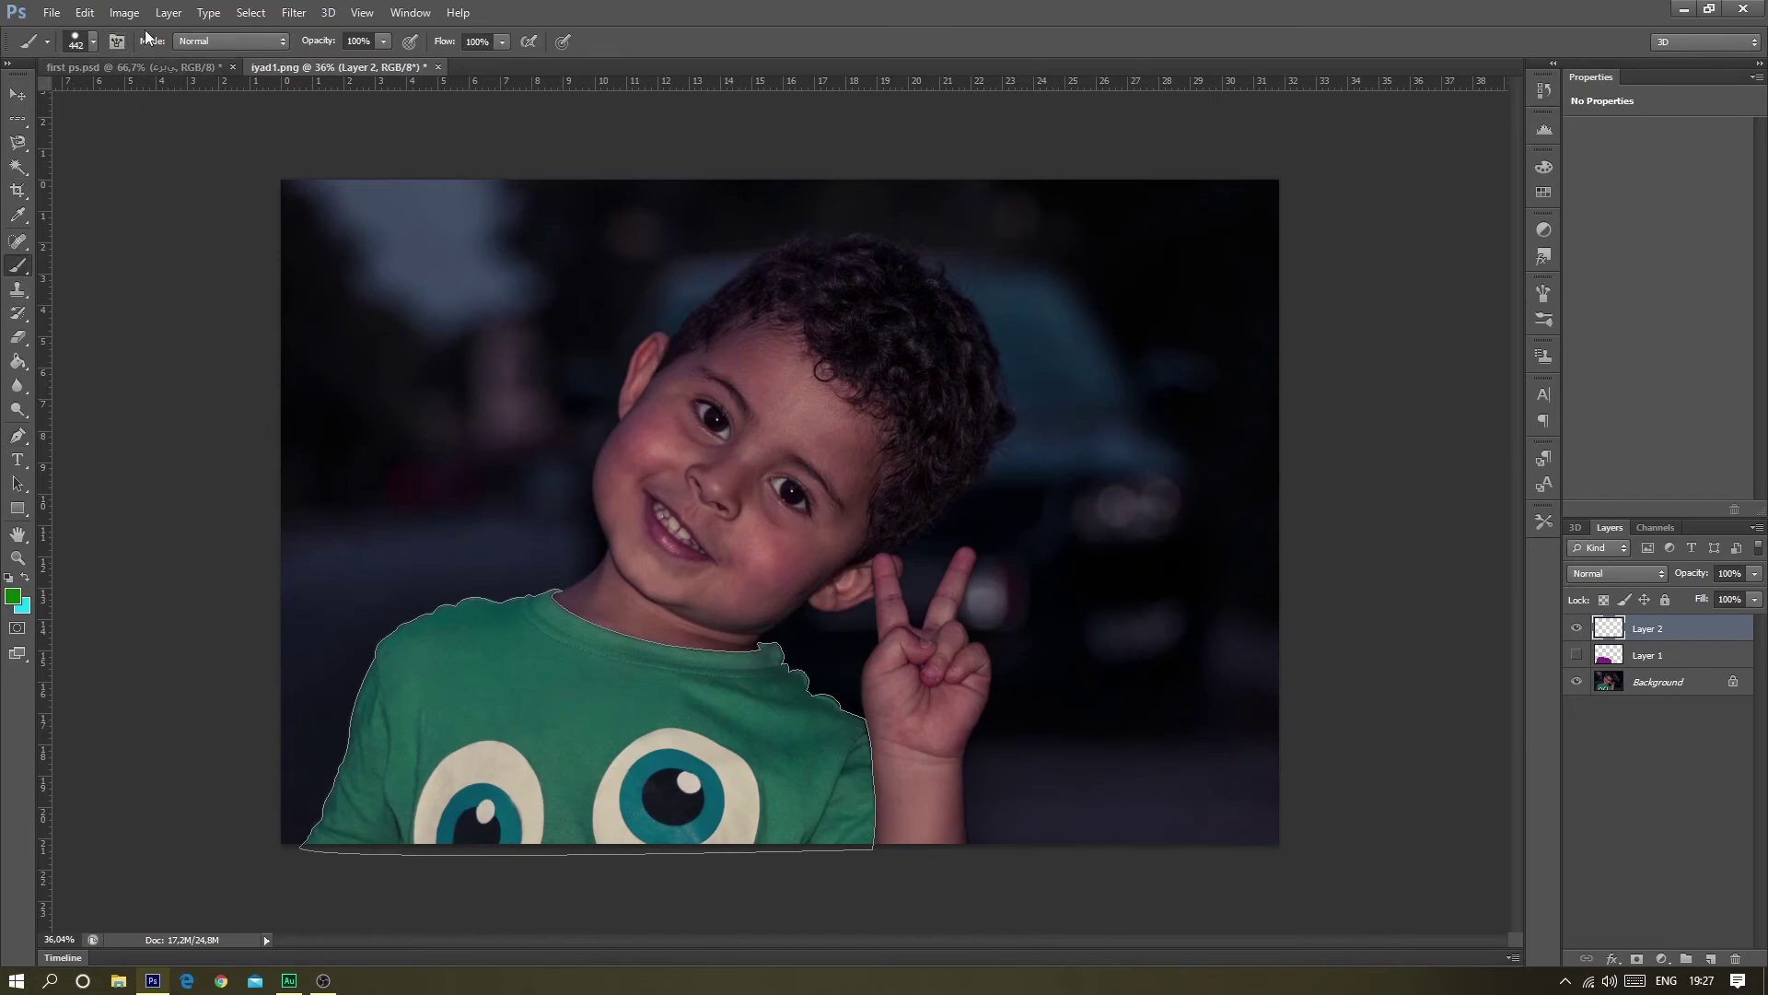
click(93, 41)
scroll(131, 249, down, 3)
scroll(131, 248, down, 2)
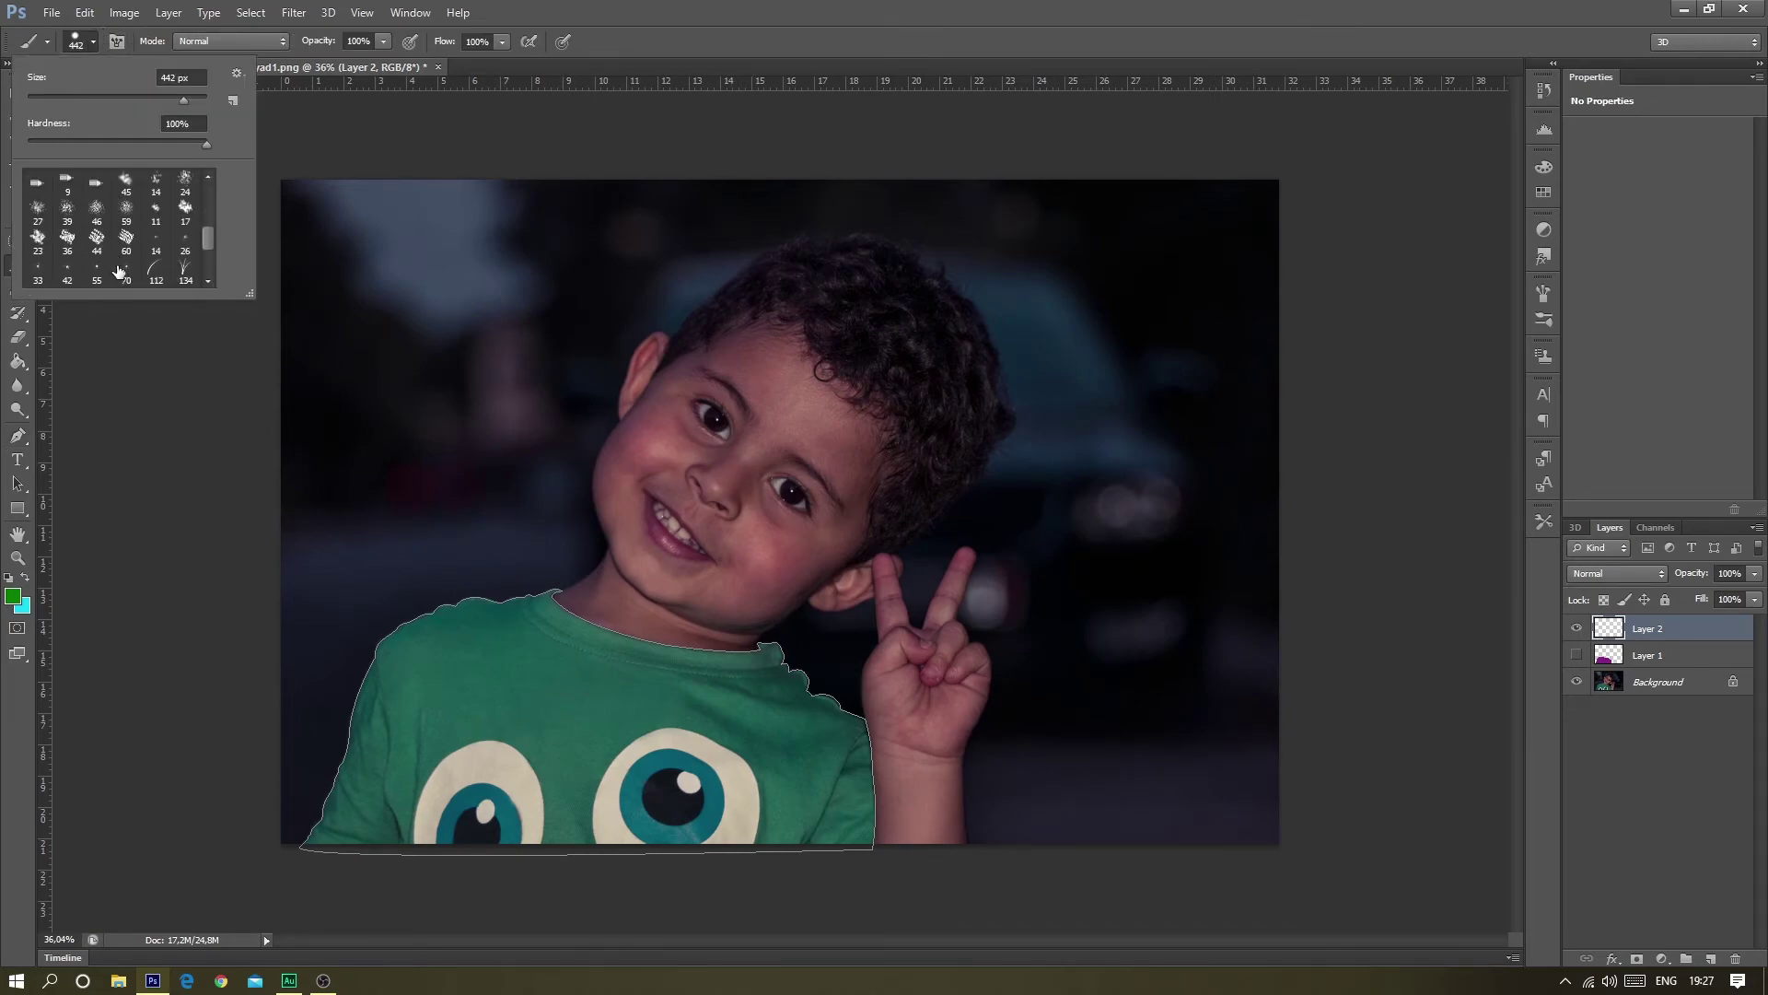
scroll(131, 260, down, 2)
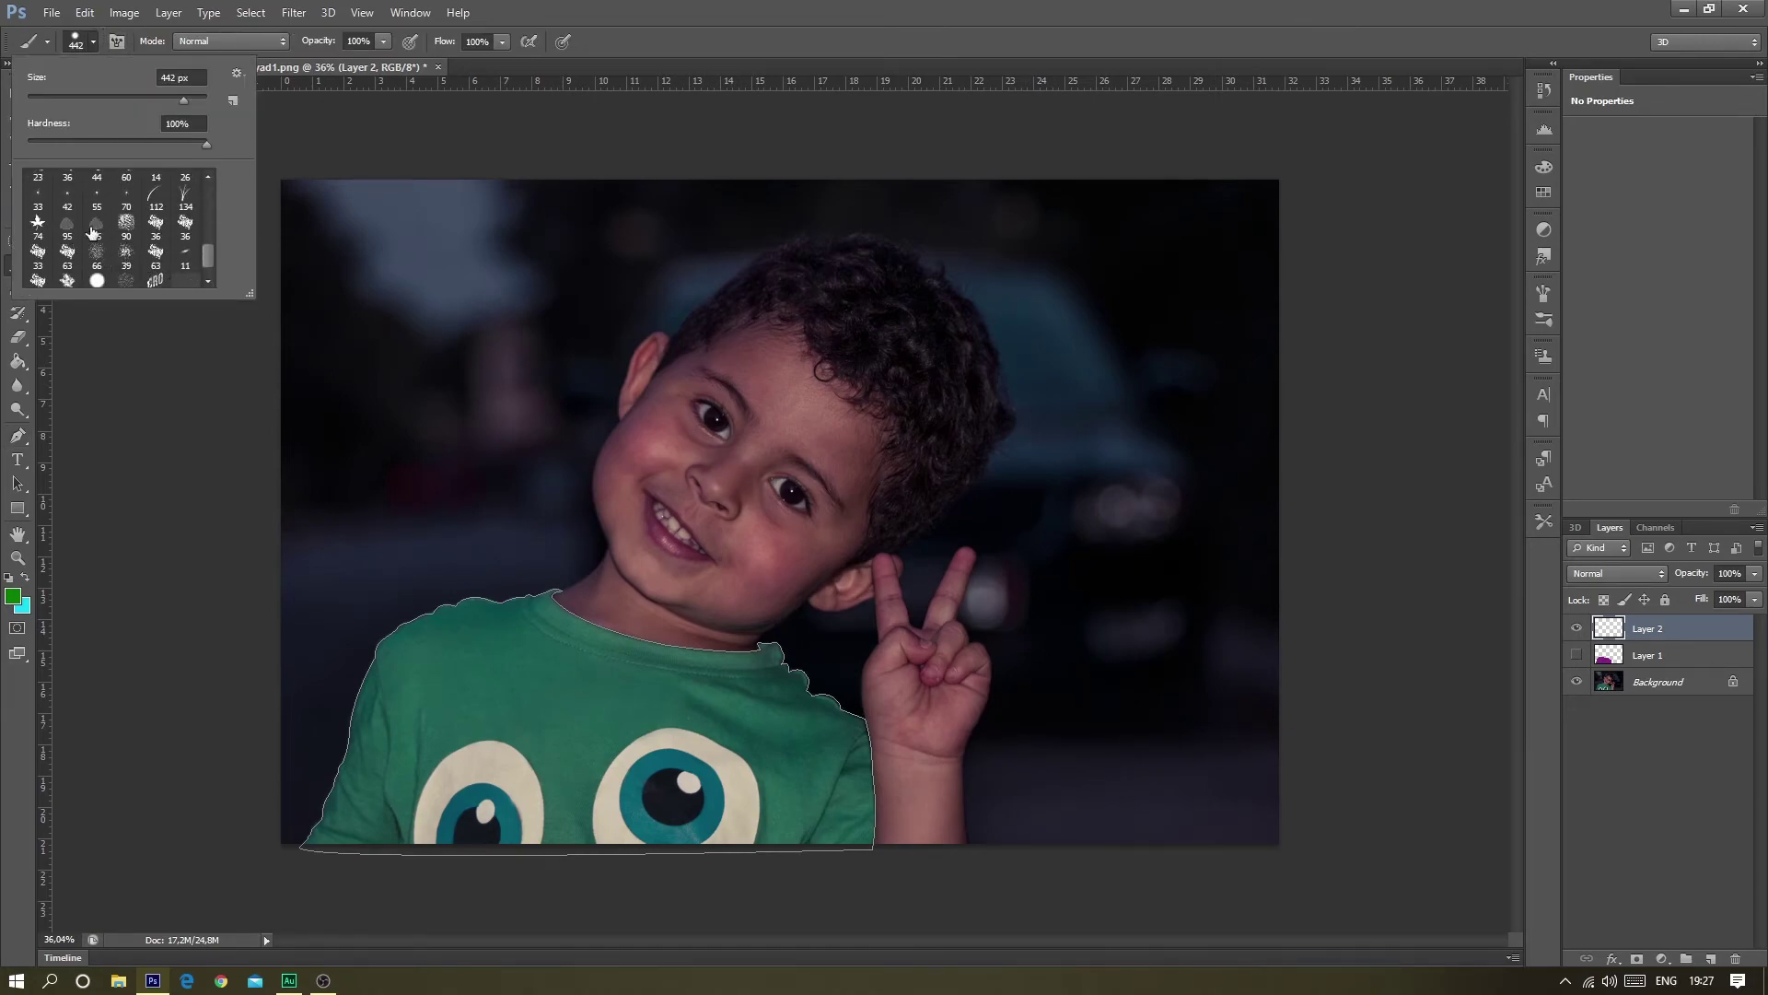
click(94, 228)
click(87, 44)
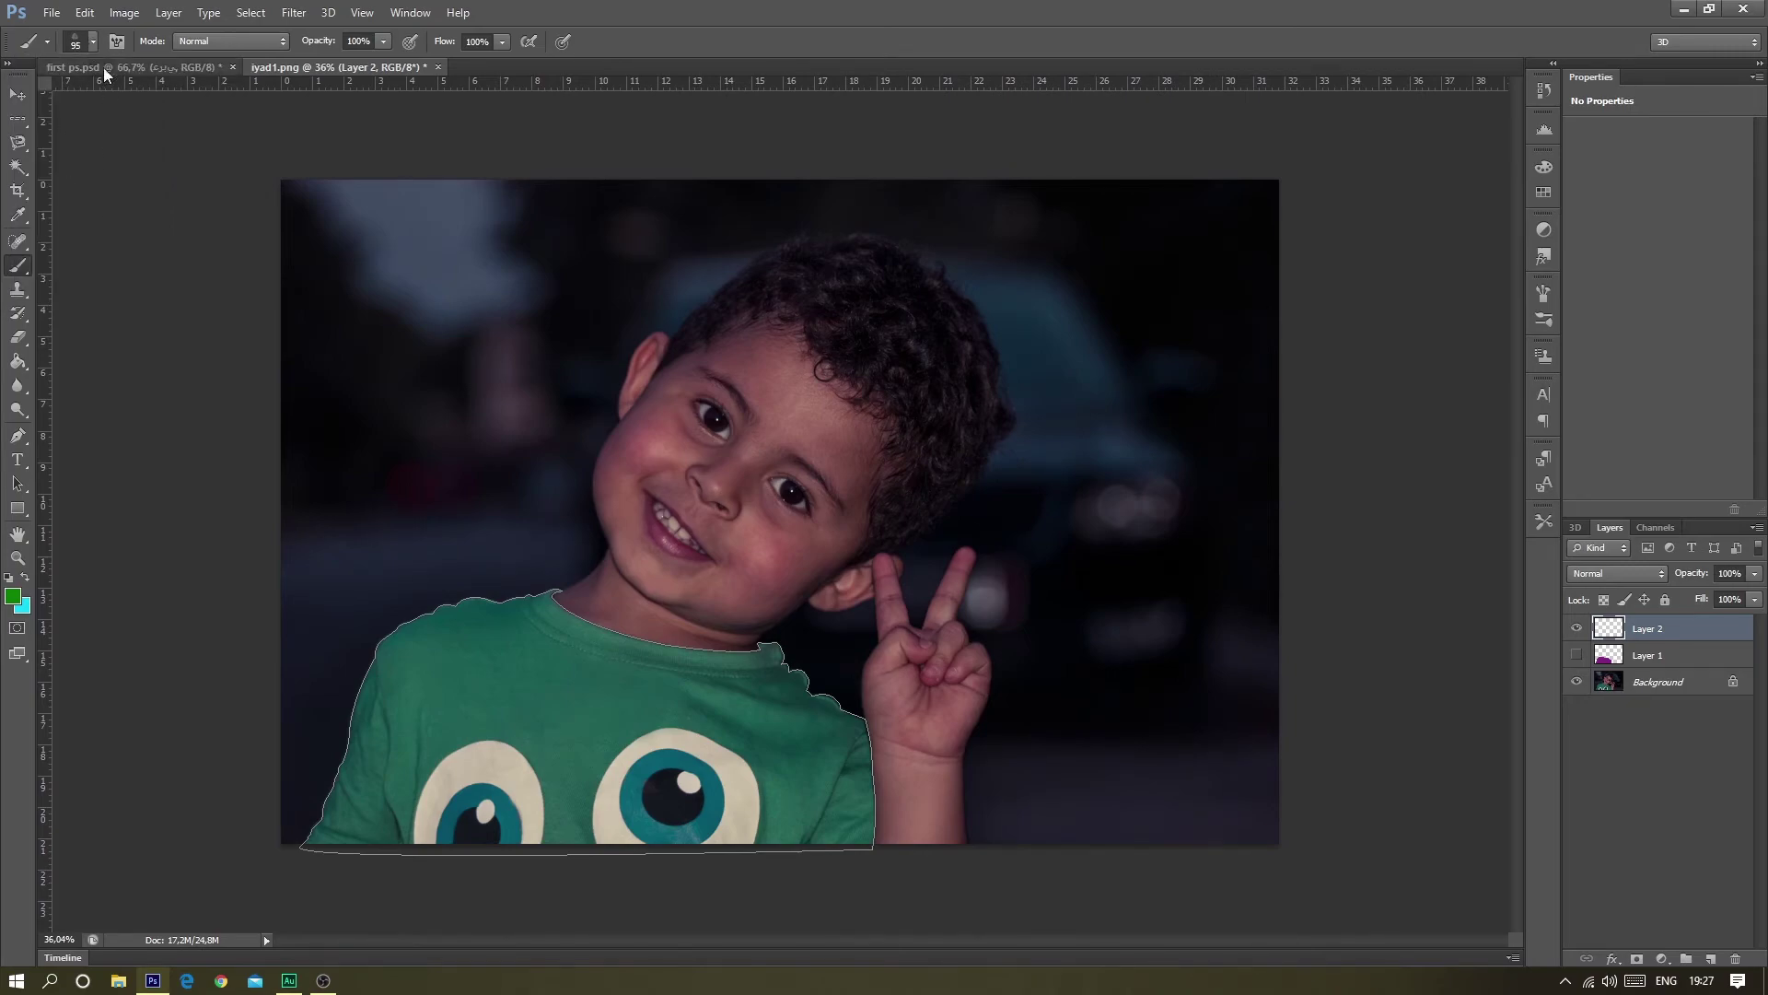
click(90, 42)
drag(111, 99, 134, 101)
key(Return)
right_click(503, 564)
click(19, 438)
right_click(588, 699)
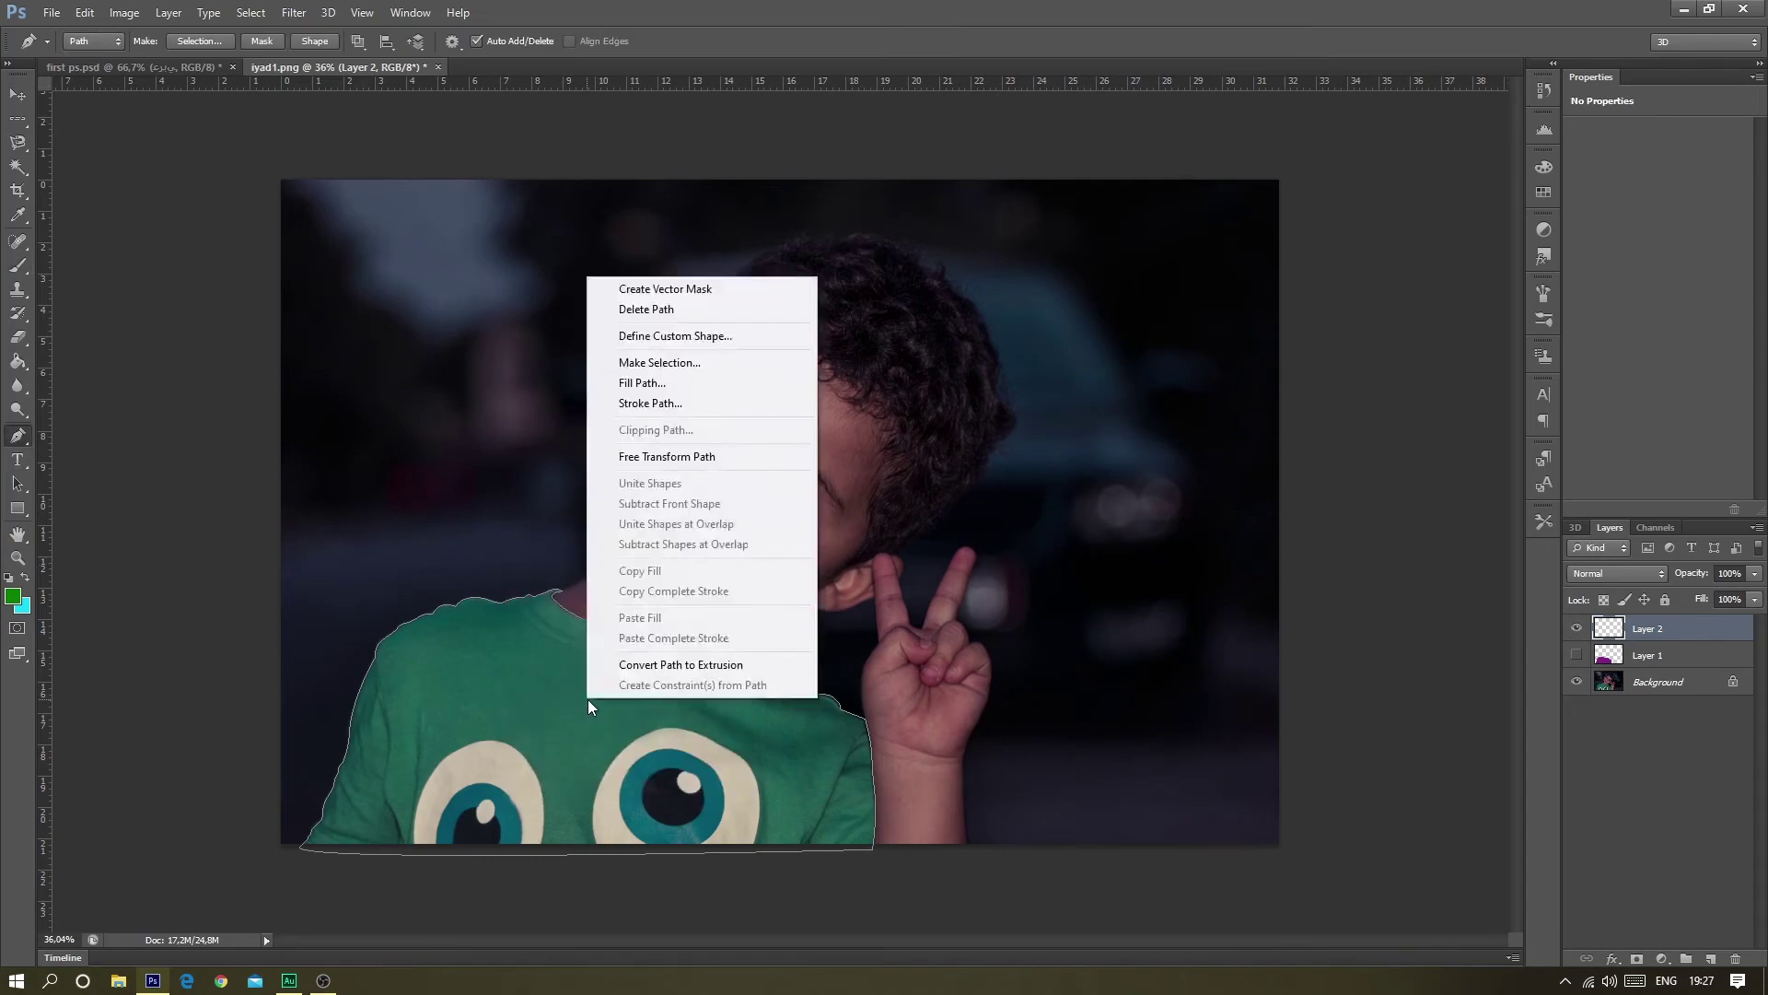
click(667, 404)
click(798, 279)
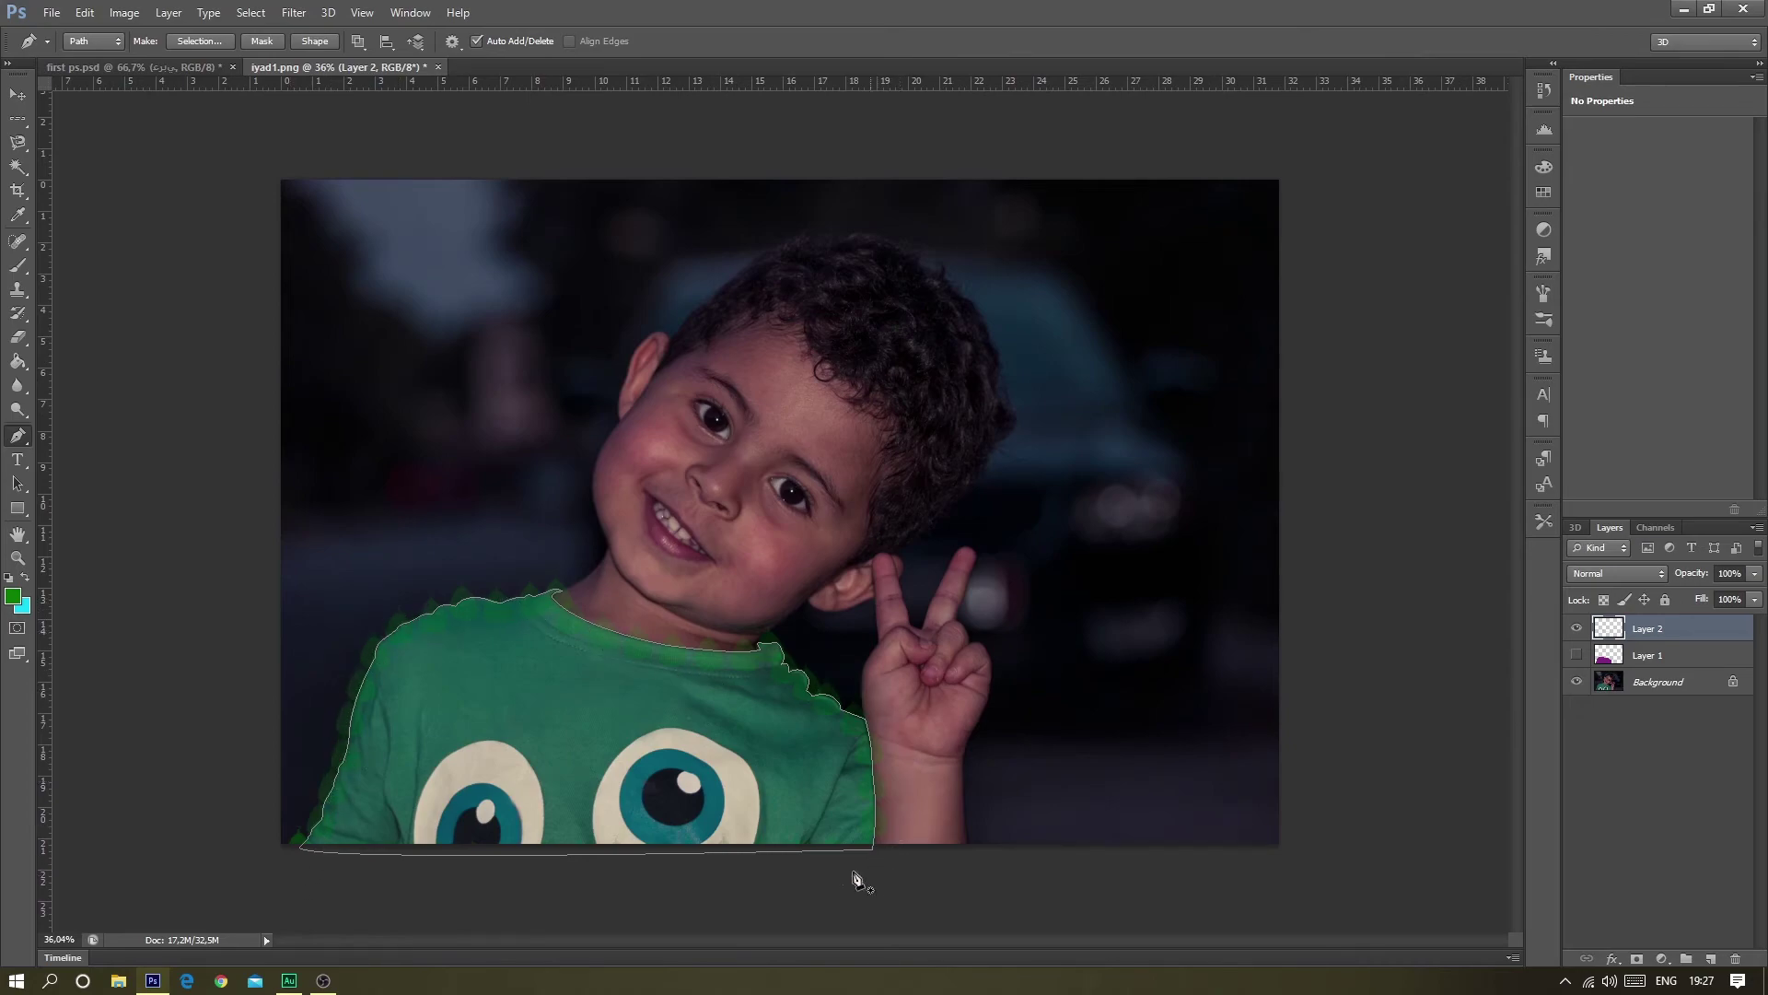
key(ctrl+z)
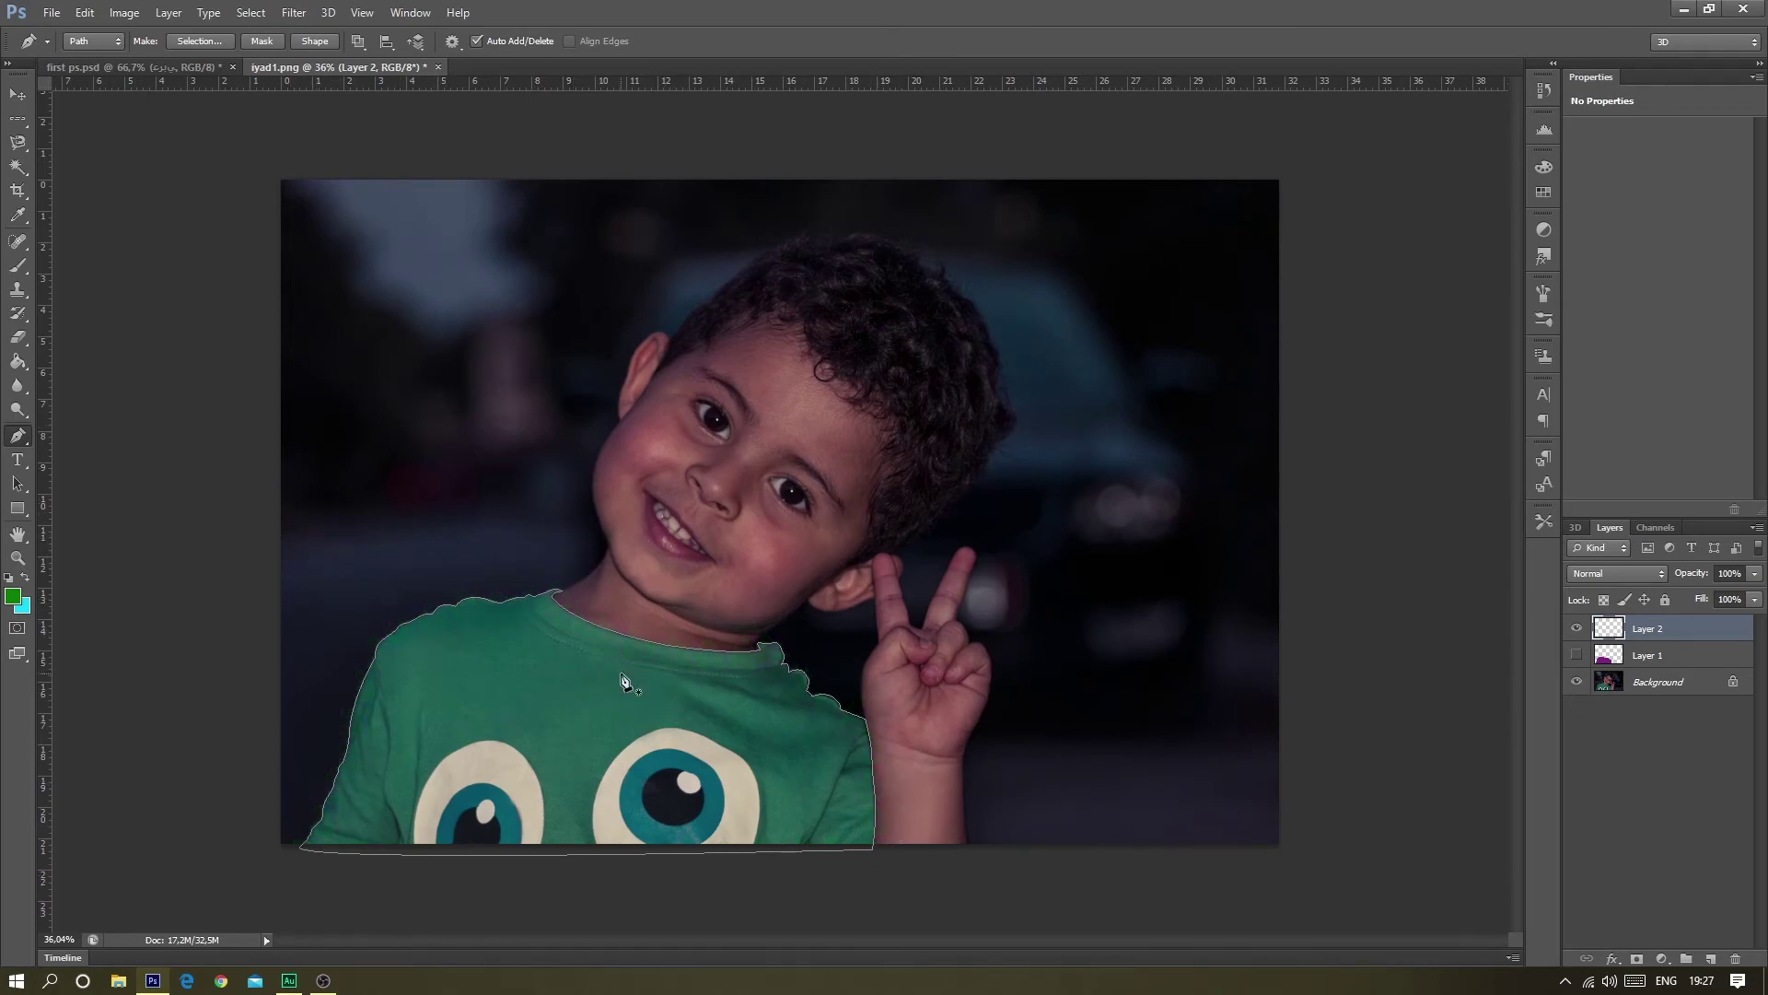
right_click(620, 677)
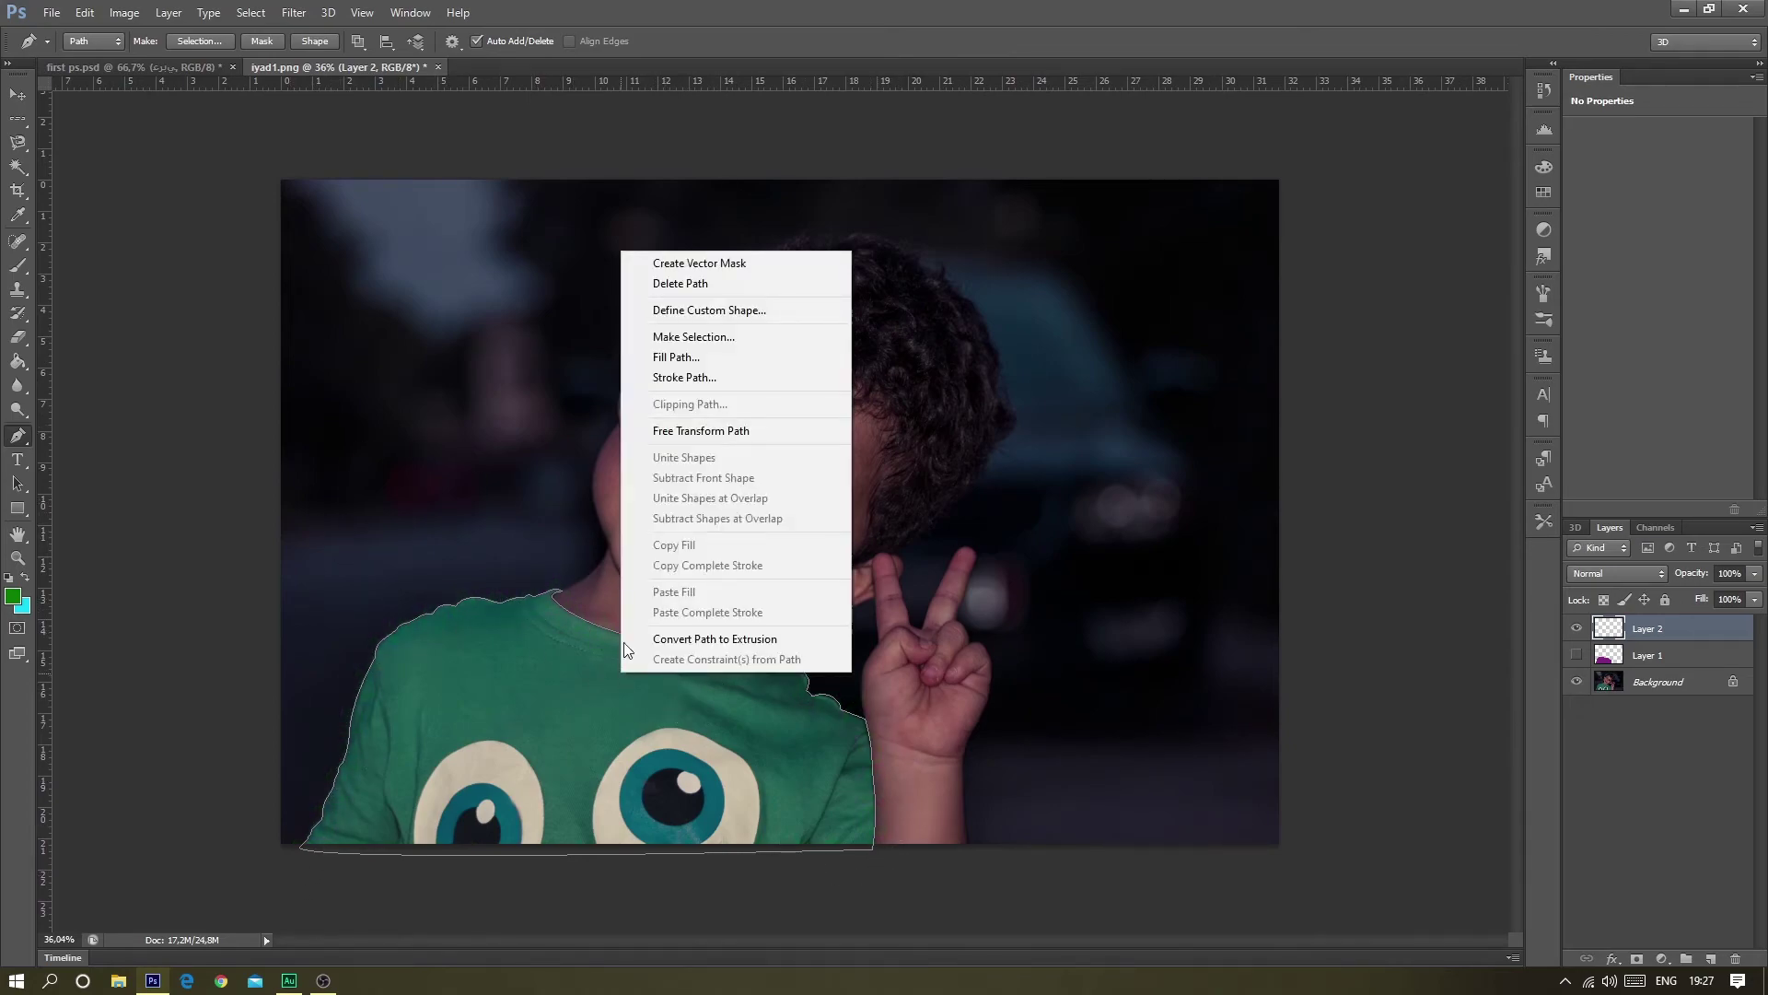
click(728, 439)
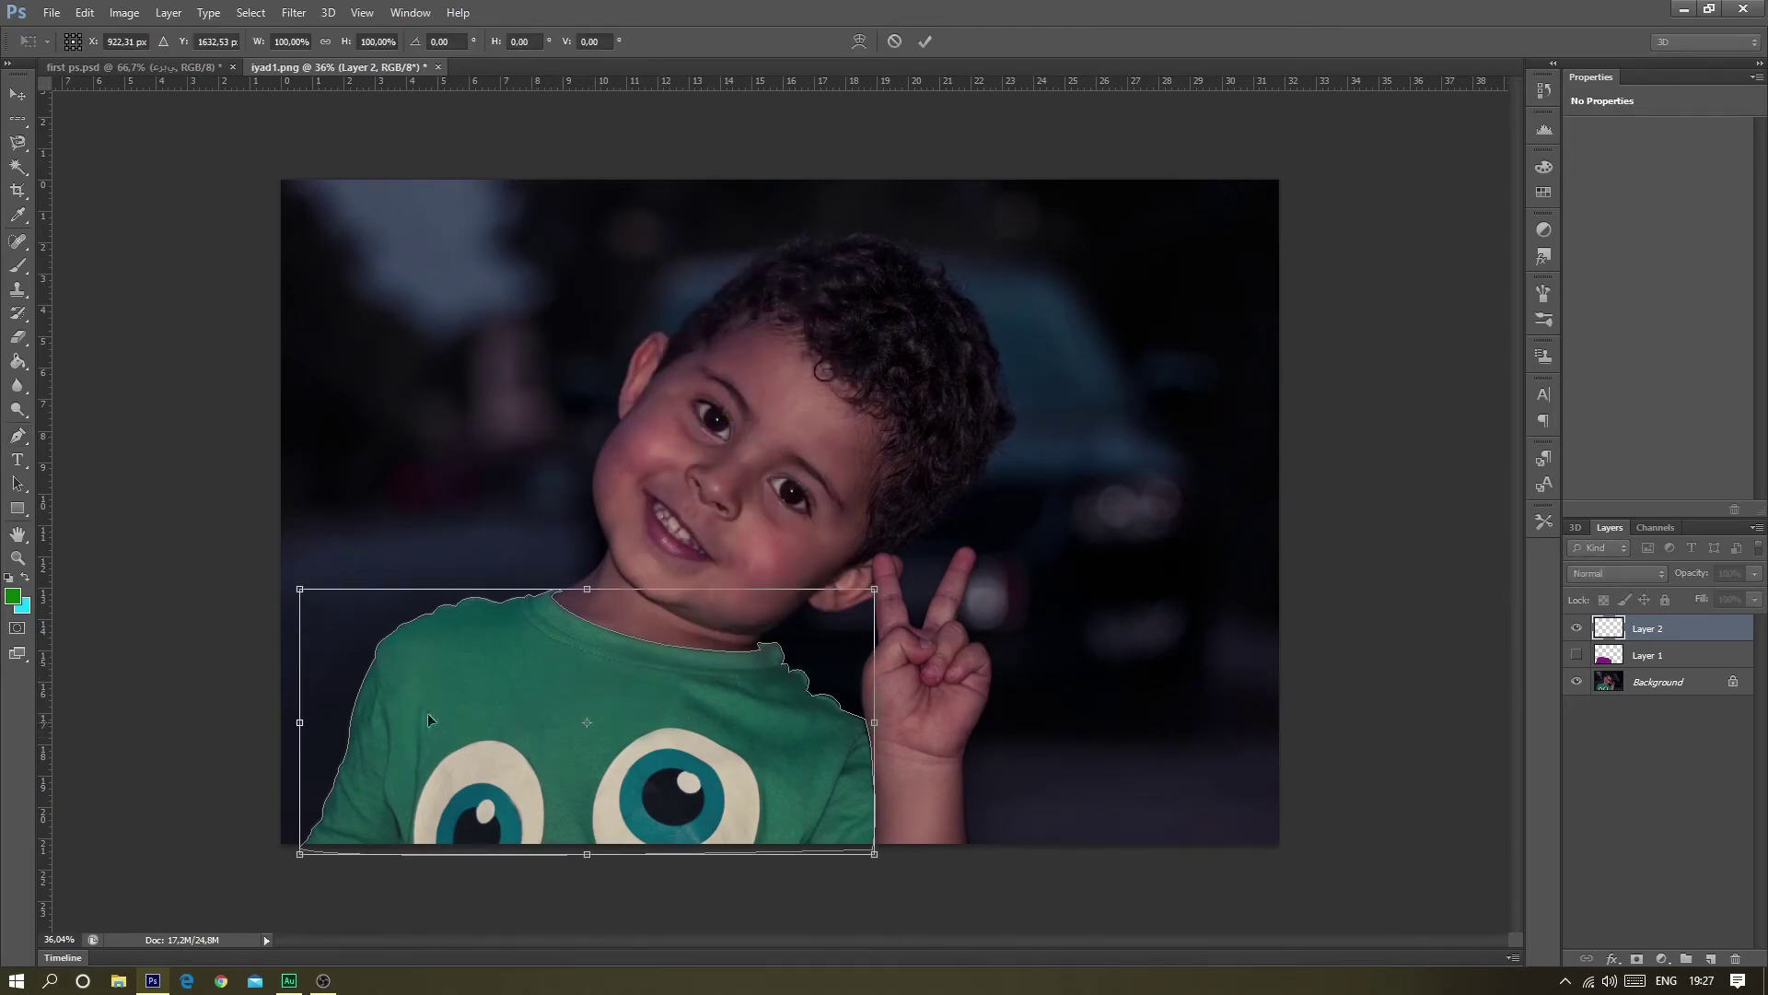
mouse_move(319, 719)
mouse_down()
mouse_move(478, 719)
mouse_move(302, 744)
mouse_up()
click(895, 41)
right_click(556, 261)
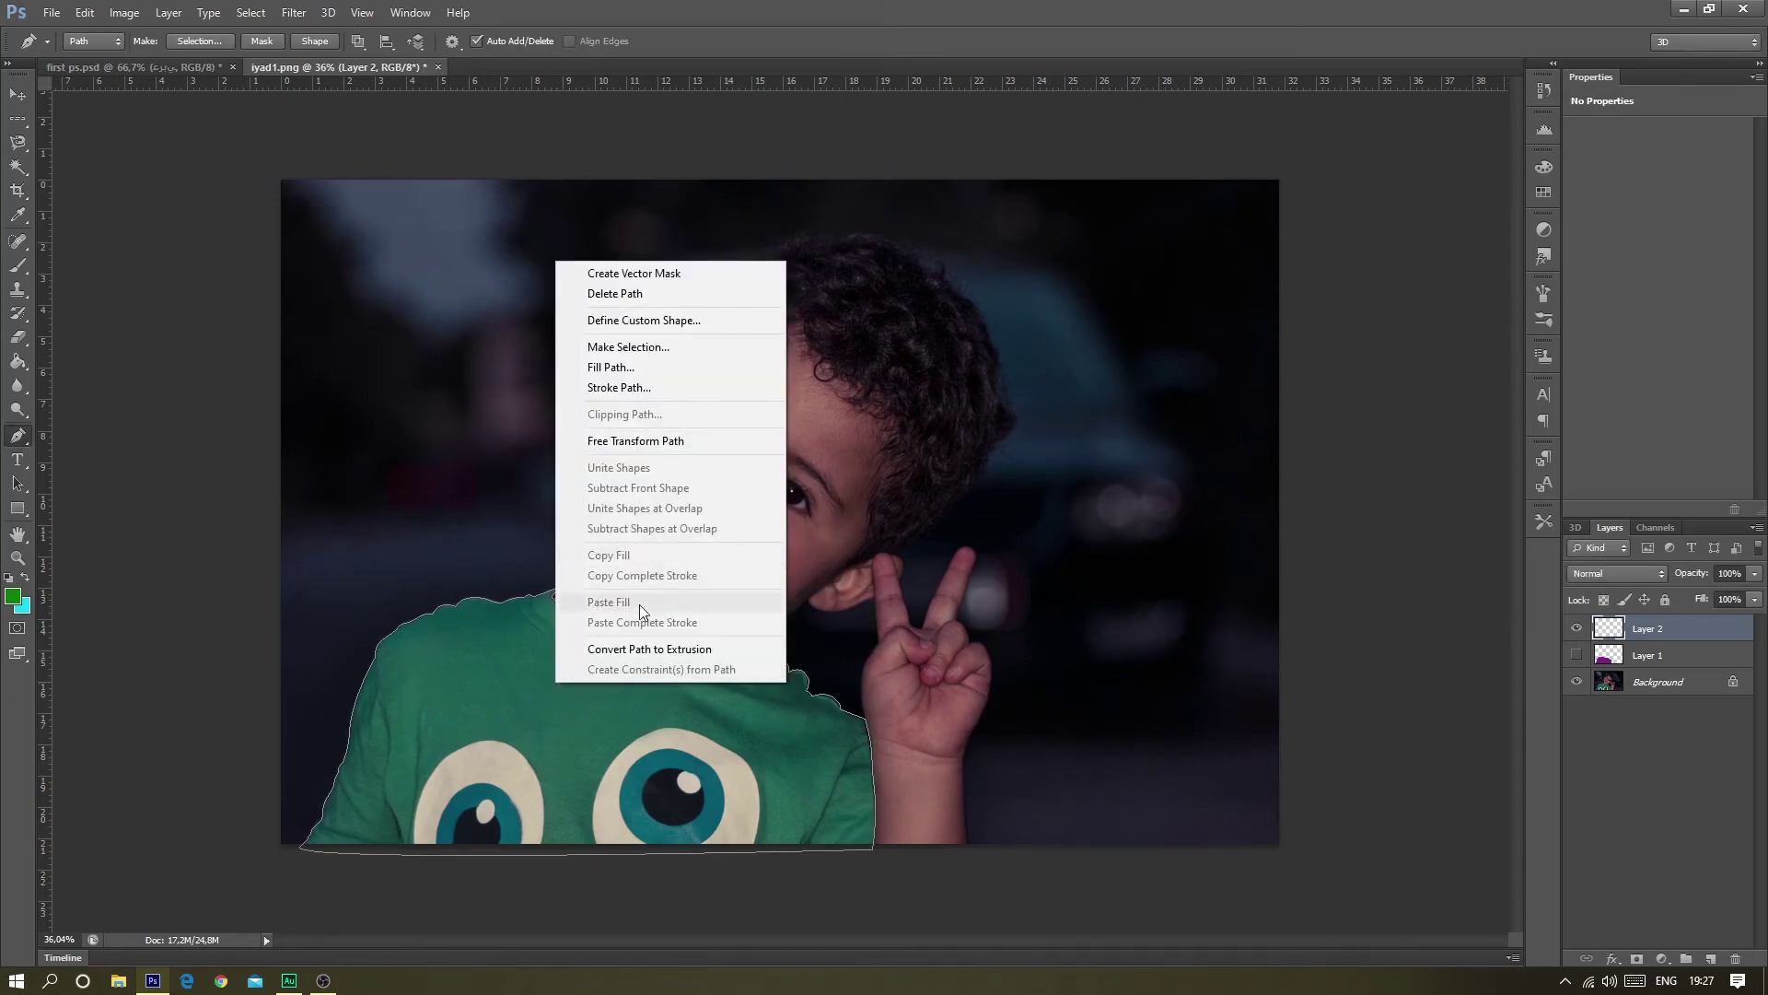
click(655, 655)
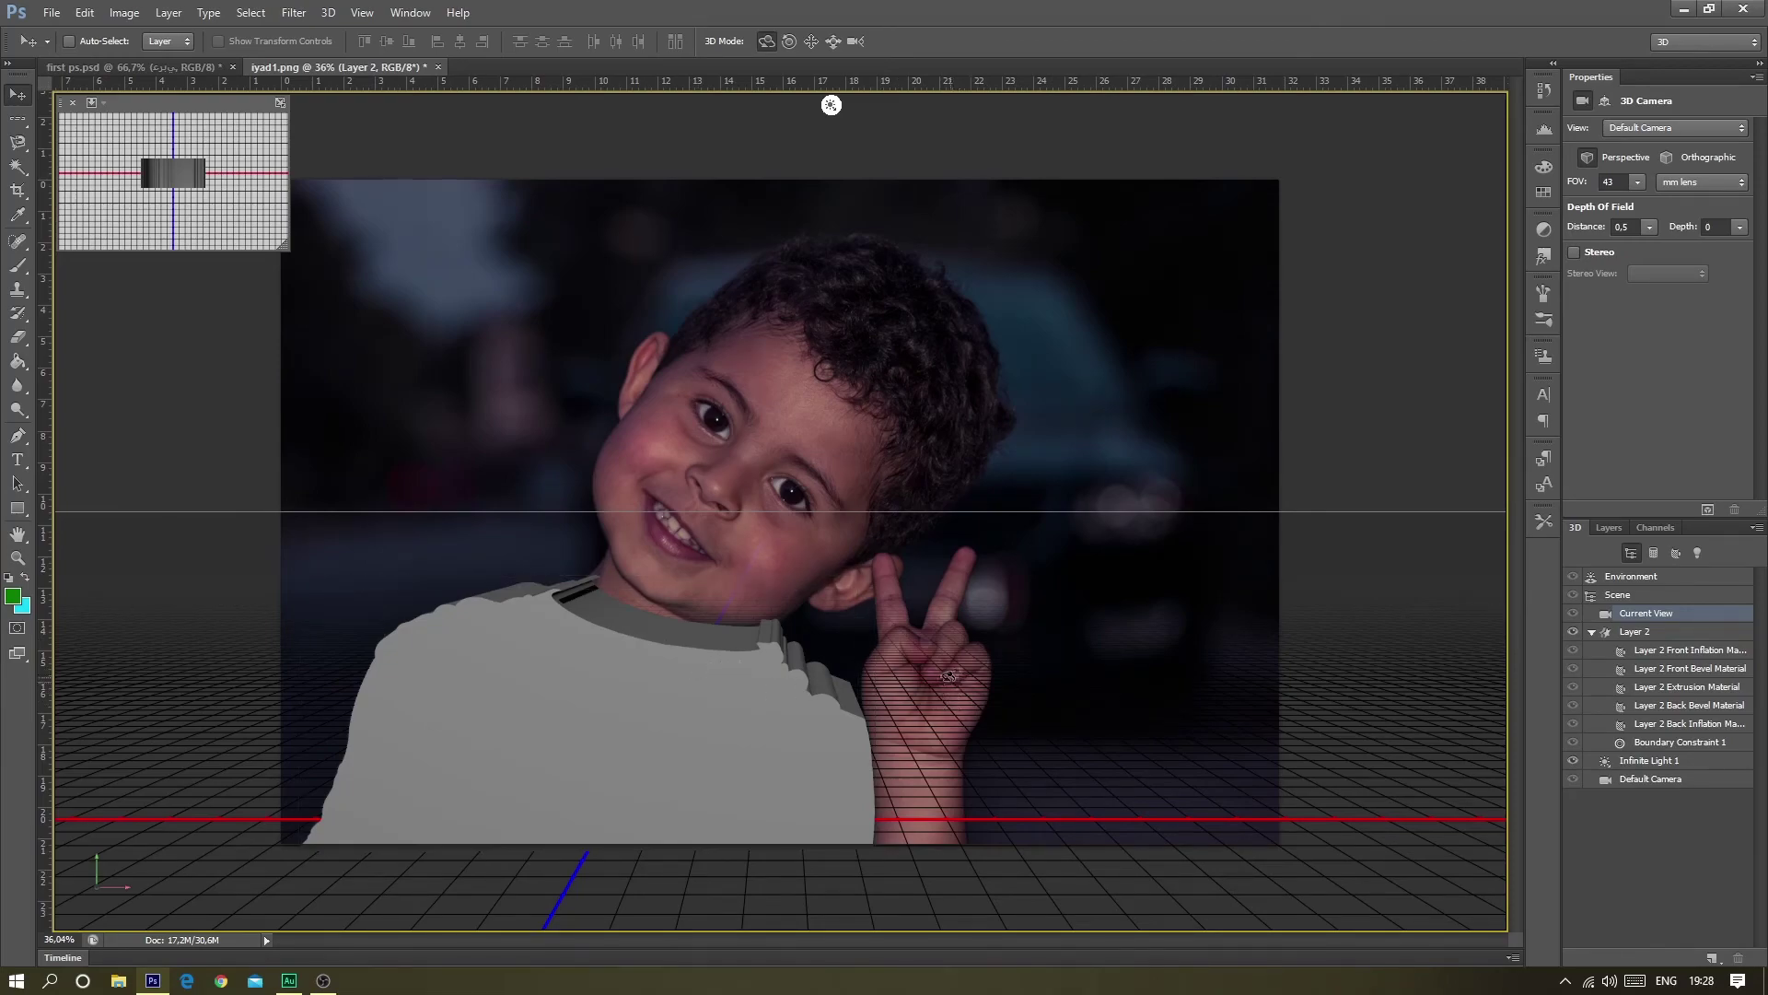
- Undo the 3D extrusion and list the layers under the shirt
key(ctrl+z)
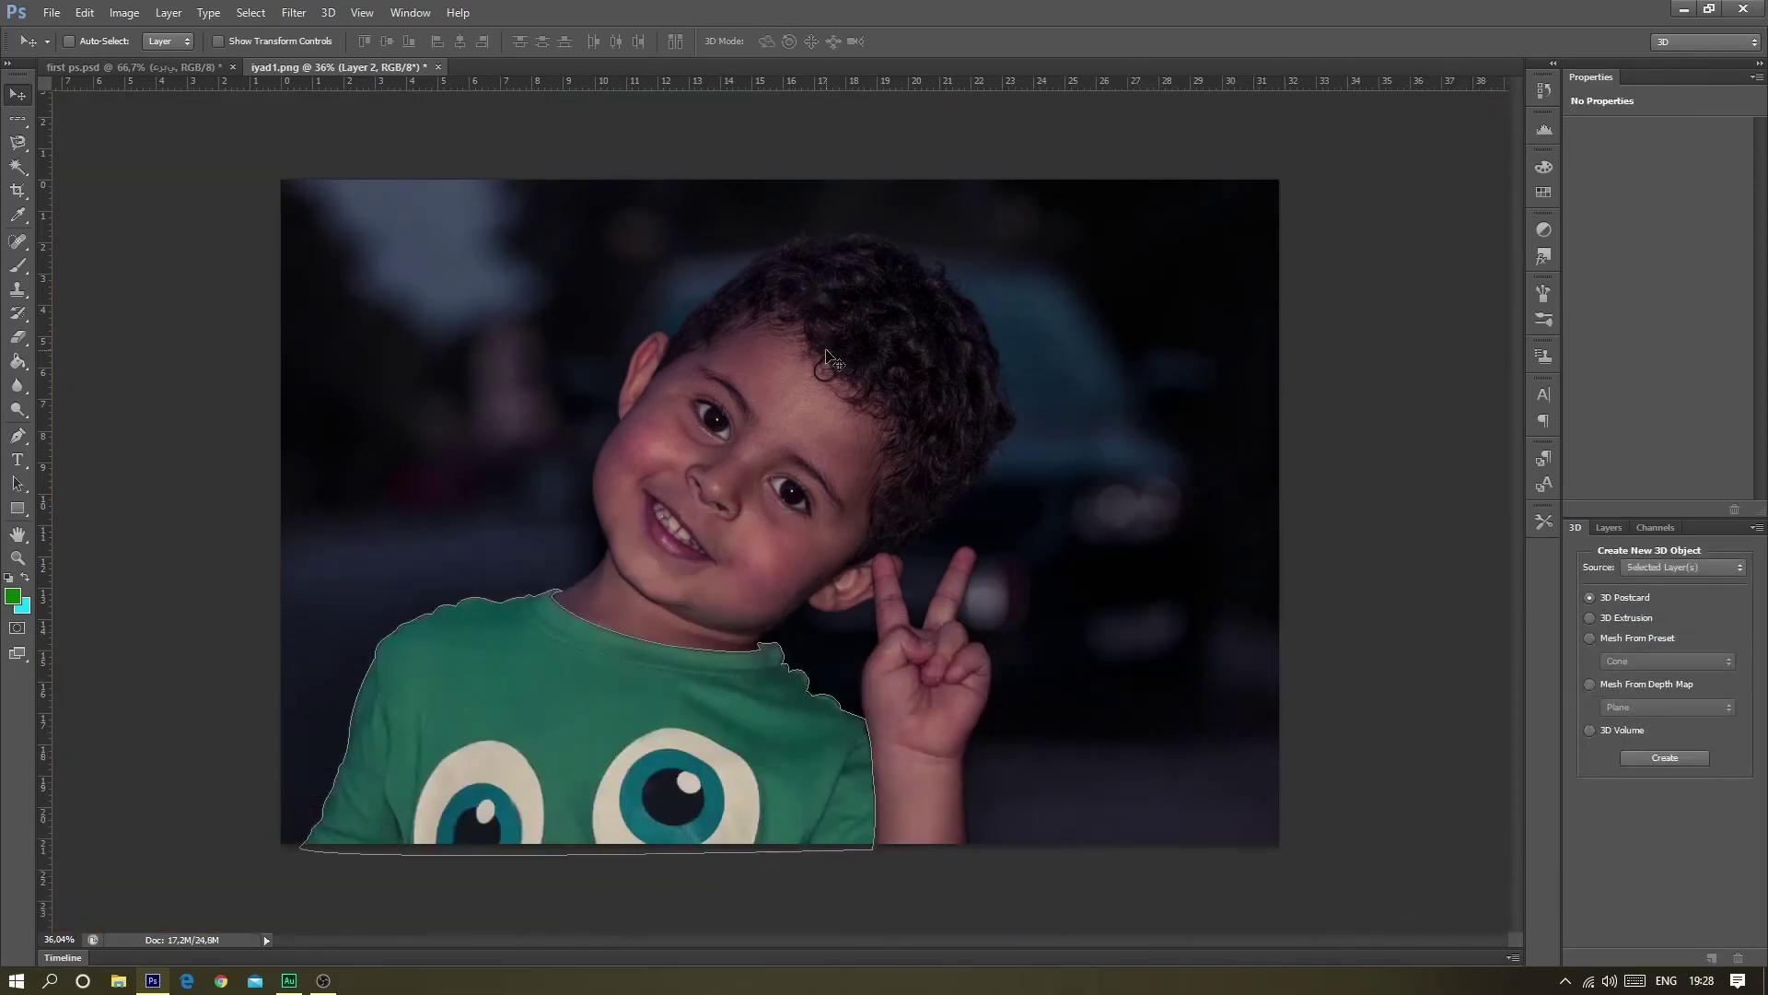
right_click(686, 565)
right_click(617, 767)
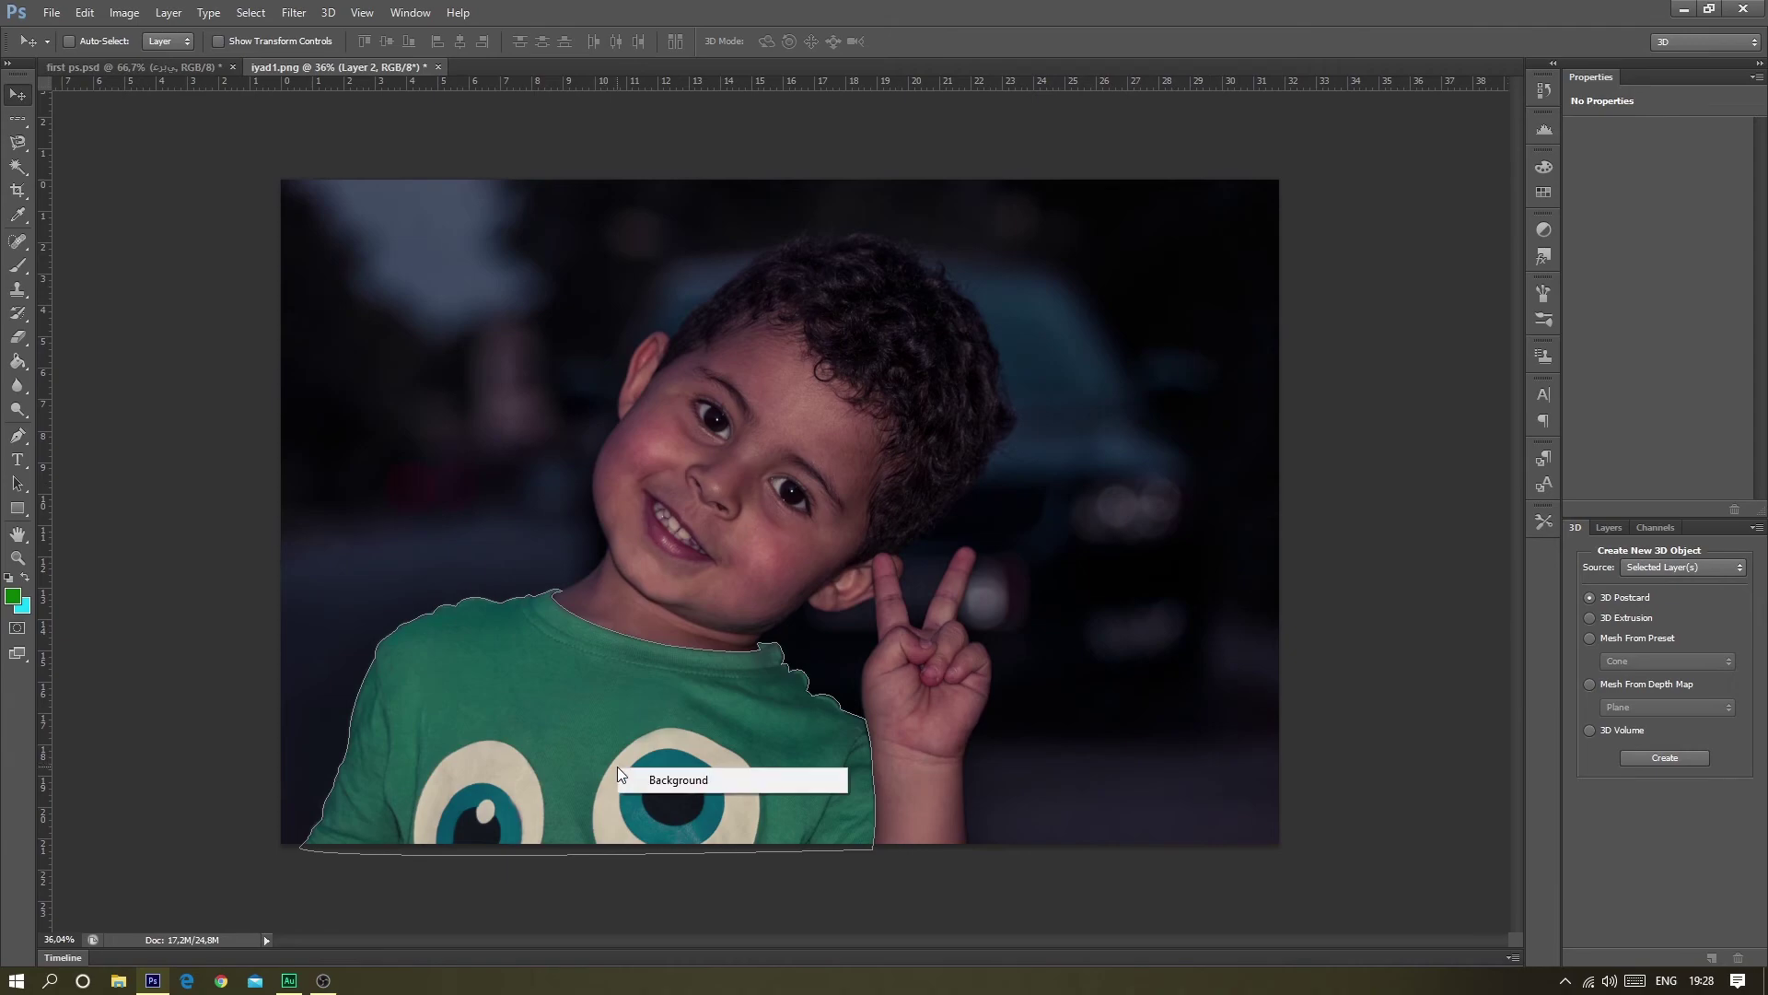
- Zoom in and test removing a collar anchor with Delete Anchor Point, then undo
click(25, 443)
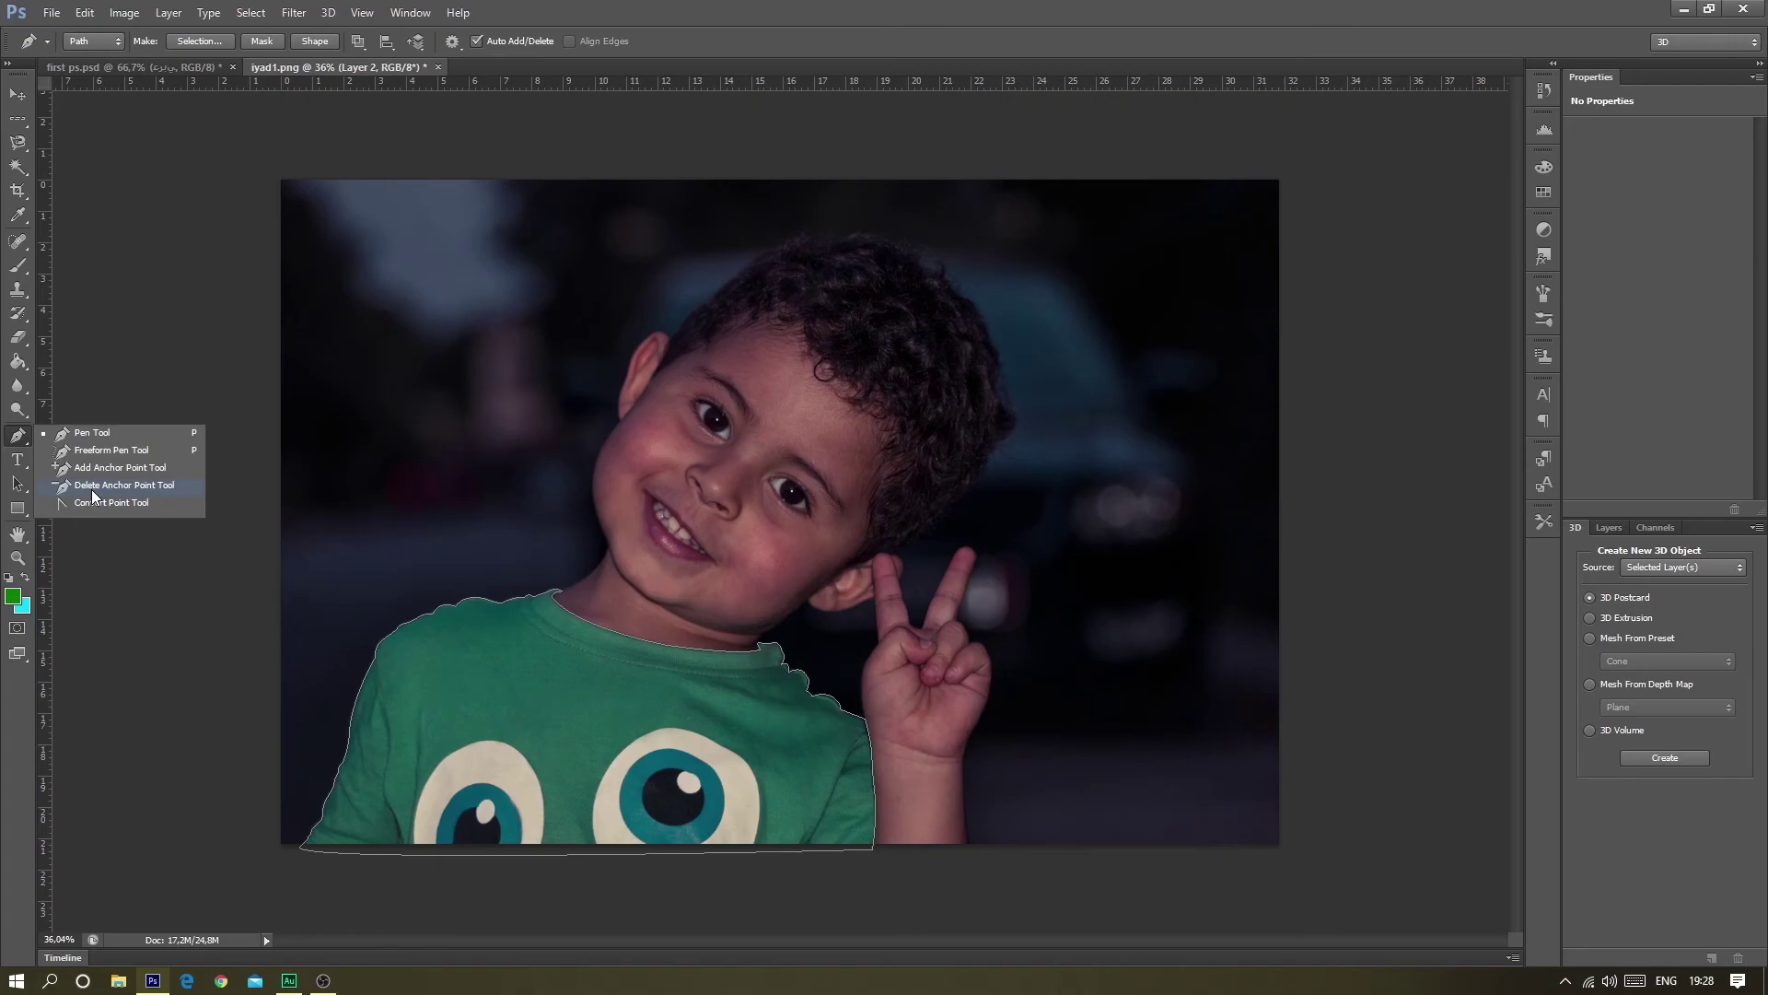
scroll(460, 553, up, 2)
scroll(458, 544, up, 2)
scroll(465, 564, up, 1)
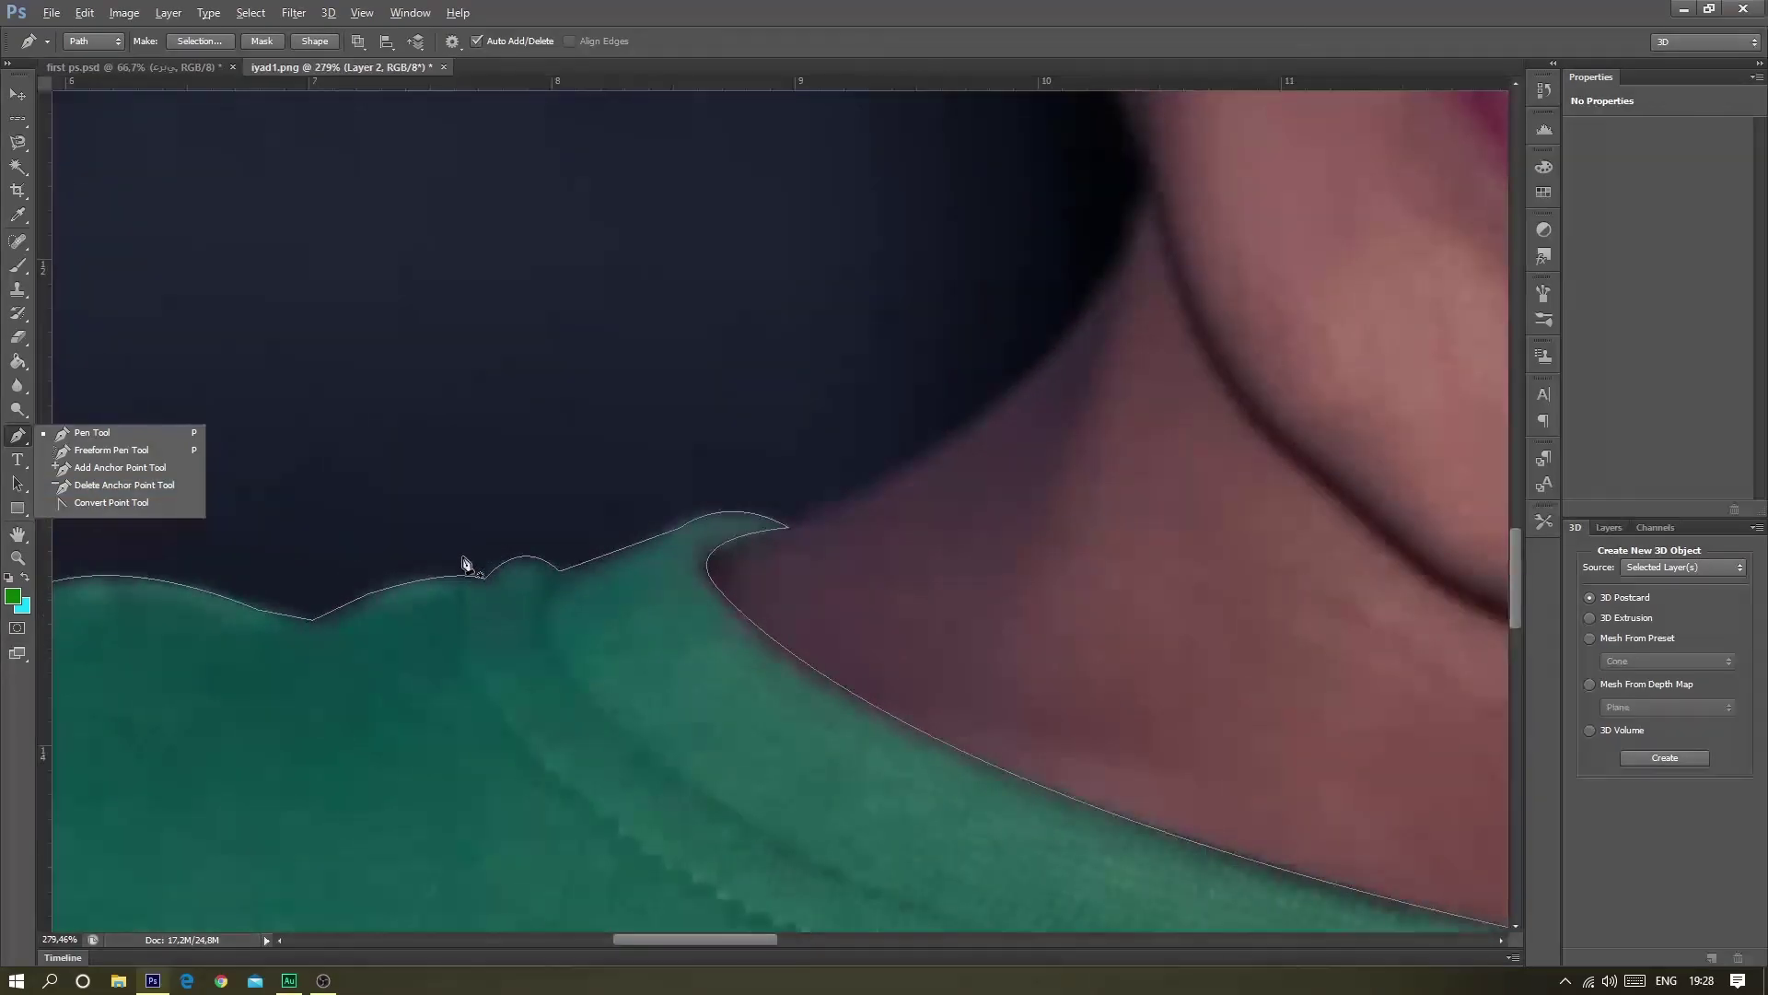
scroll(465, 564, up, 1)
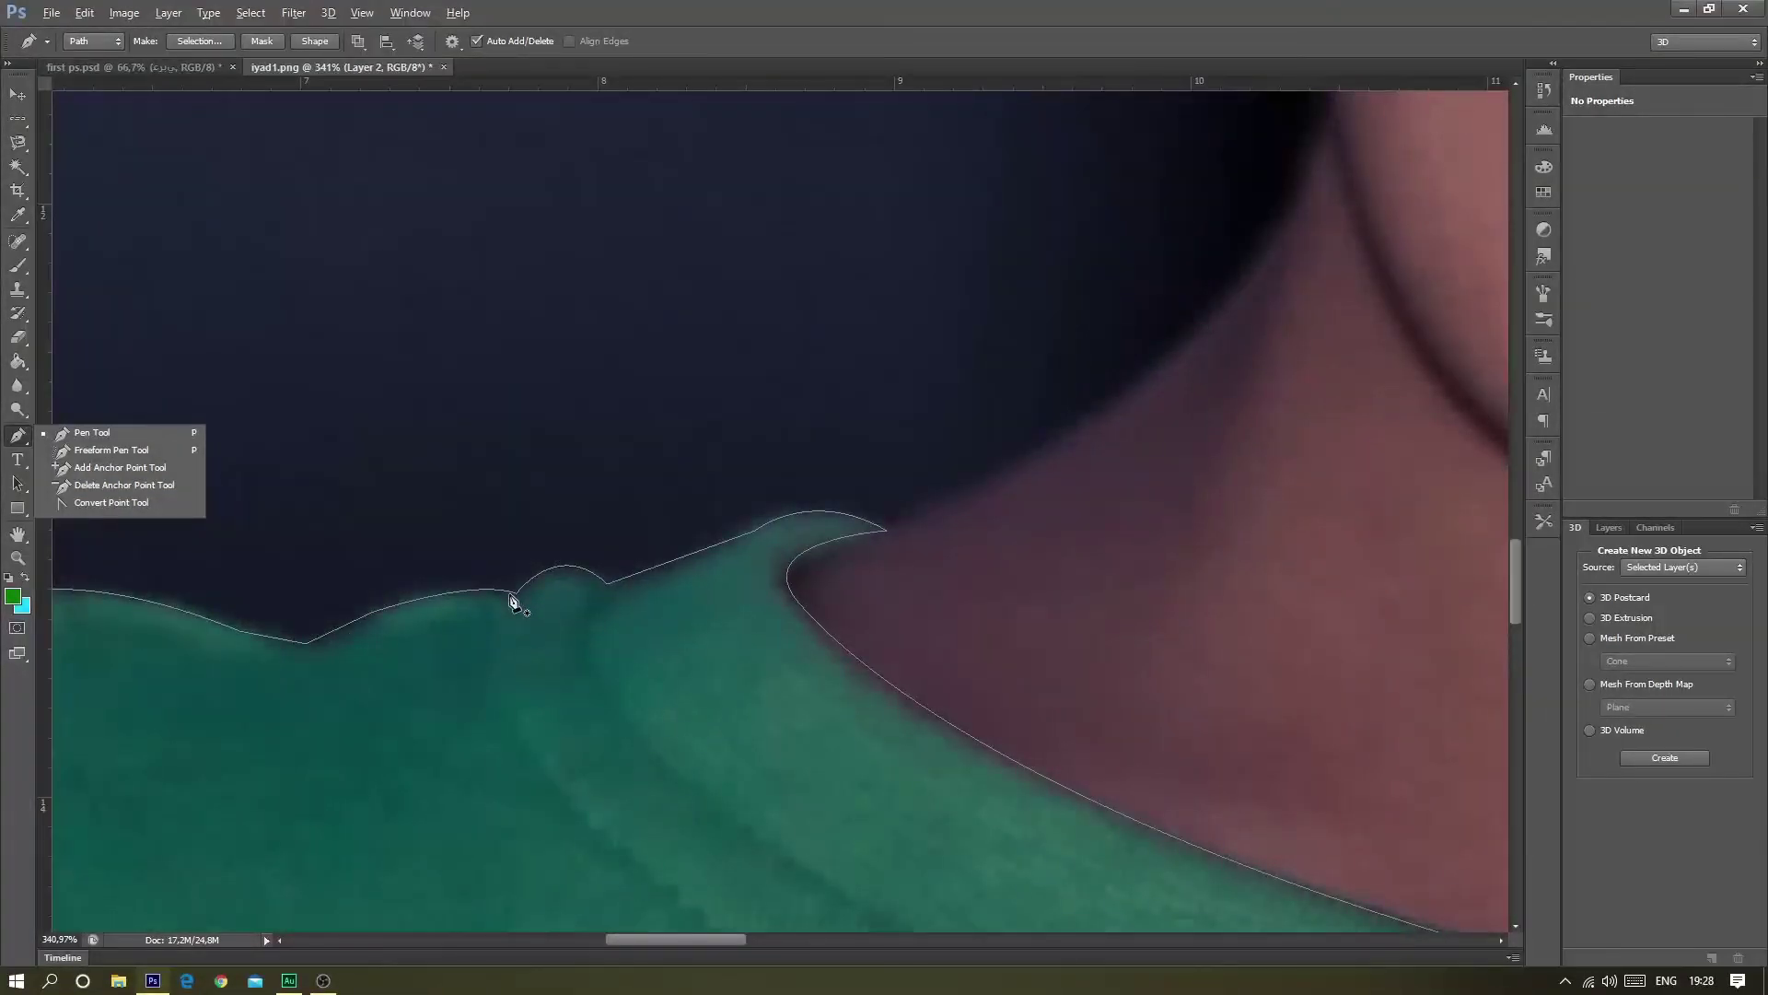
click(163, 485)
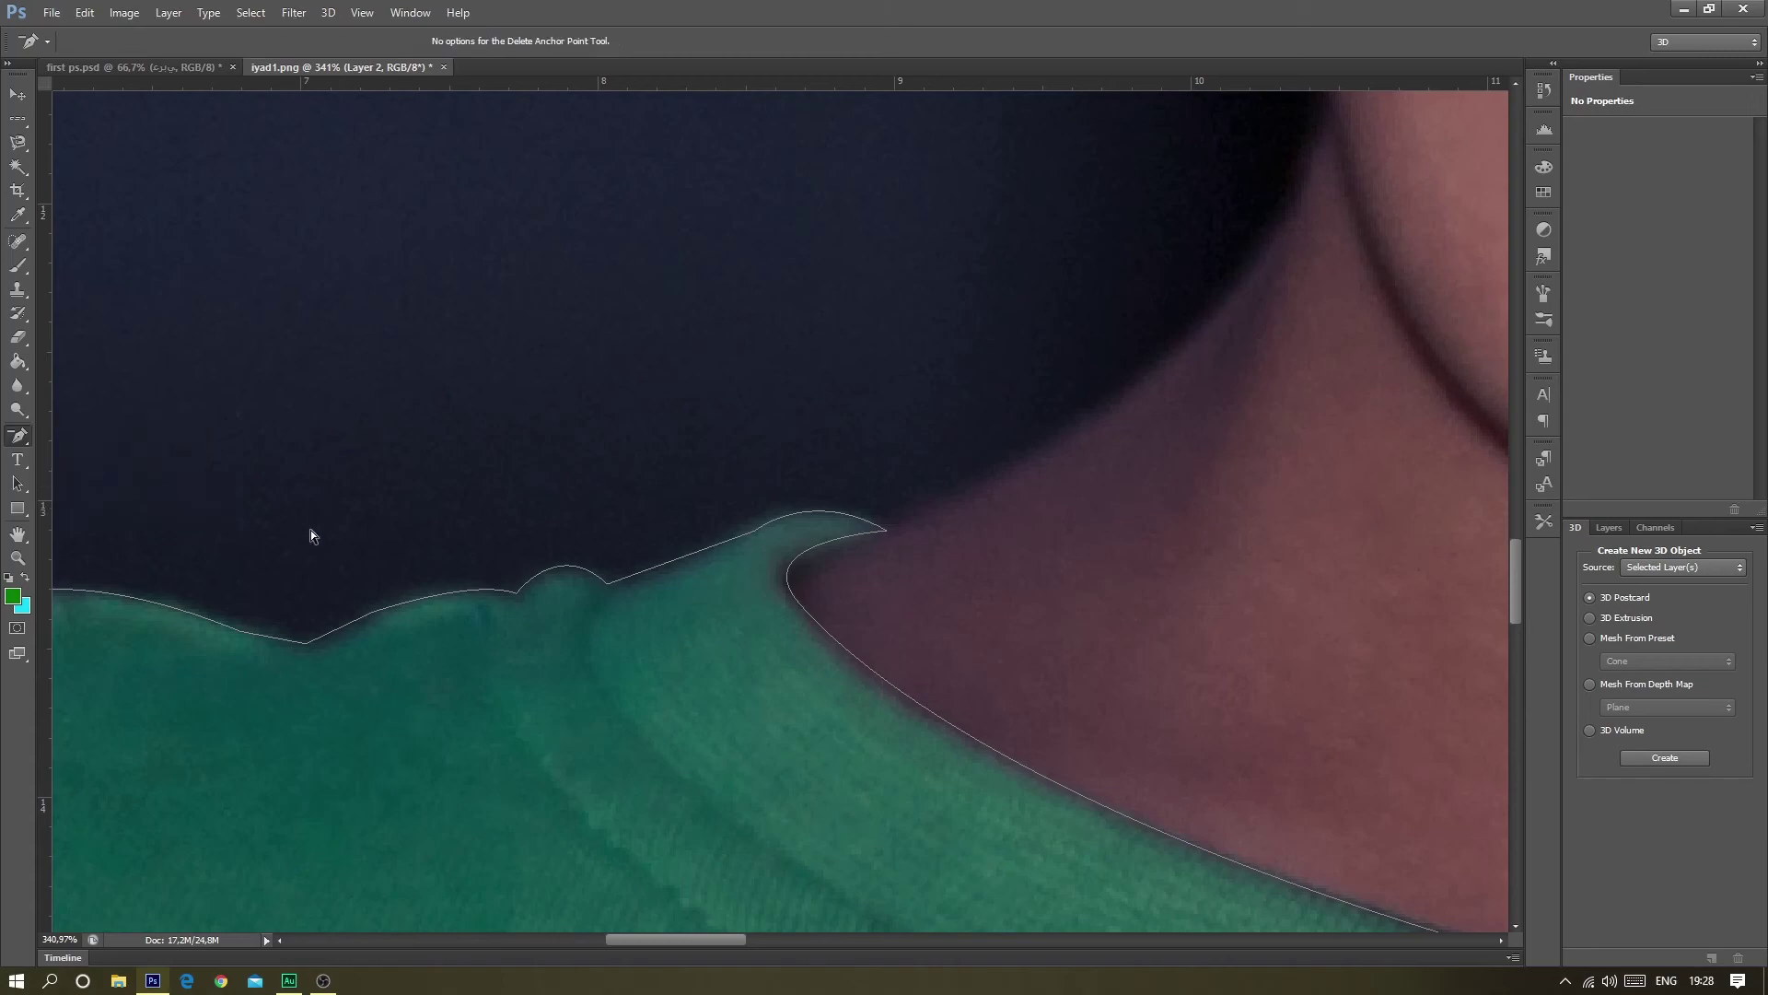
click(520, 594)
key(ctrl+z)
- Add an anchor on the shirt's top edge, nudge it down, and undo a handle adjustment
right_click(18, 439)
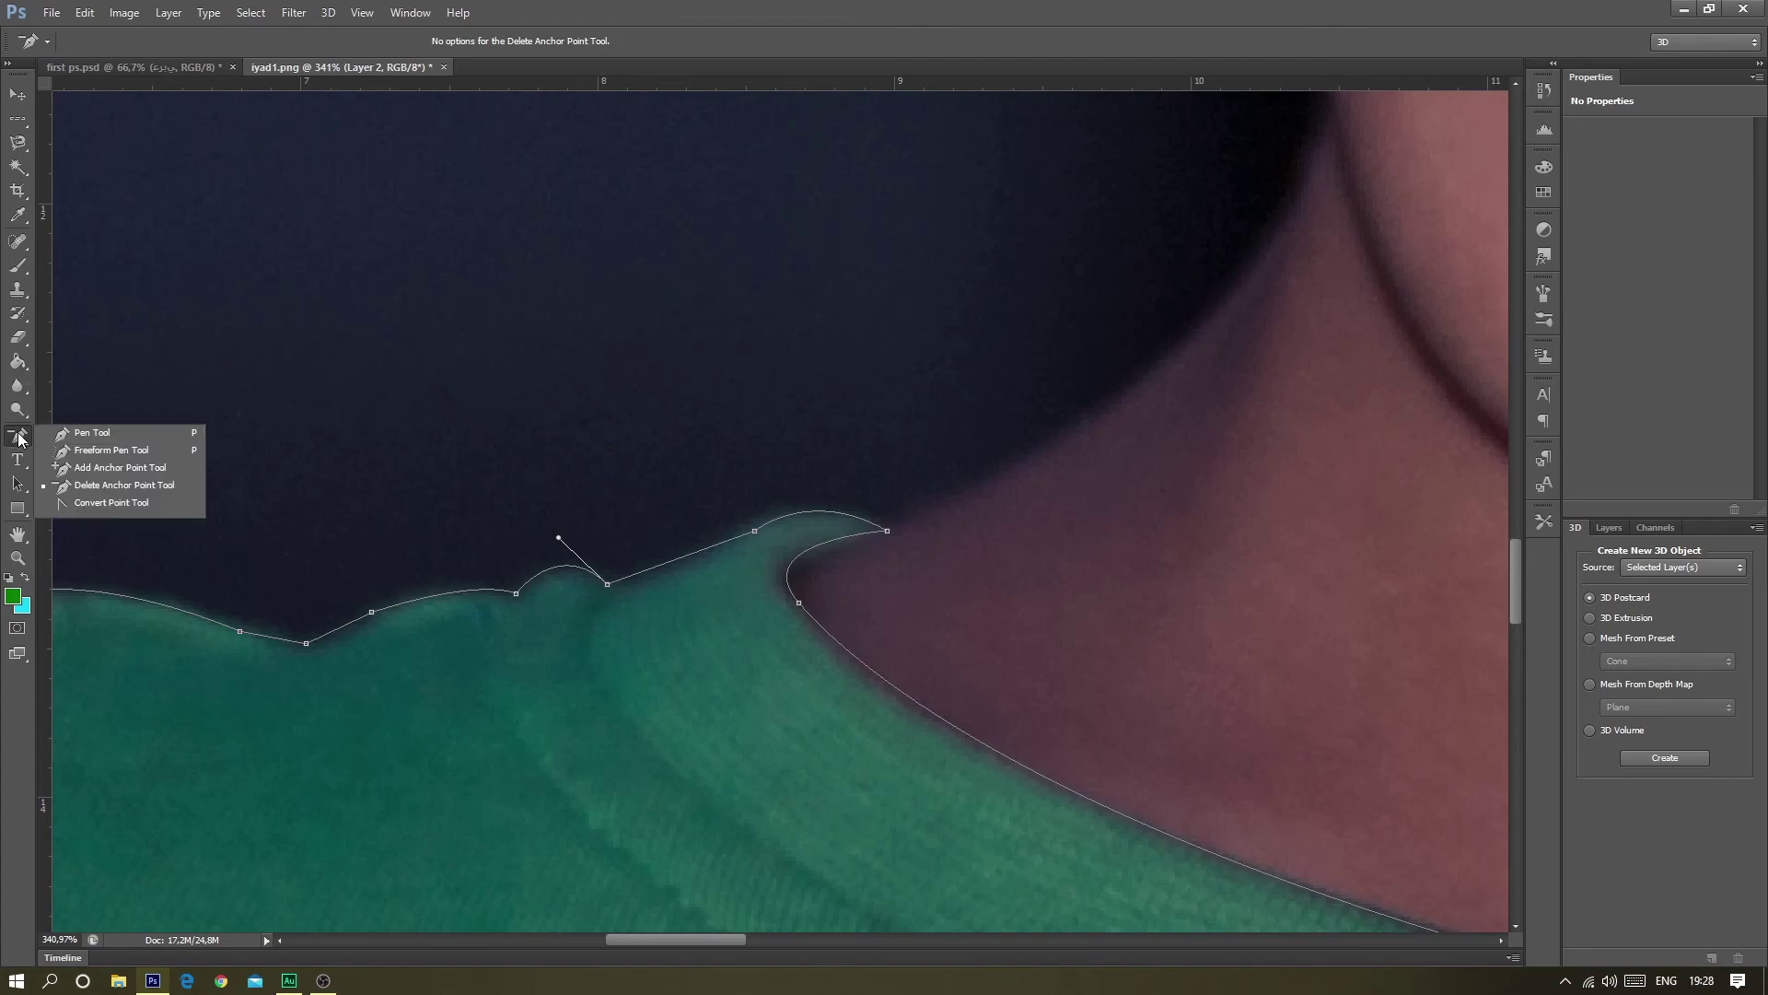
click(87, 468)
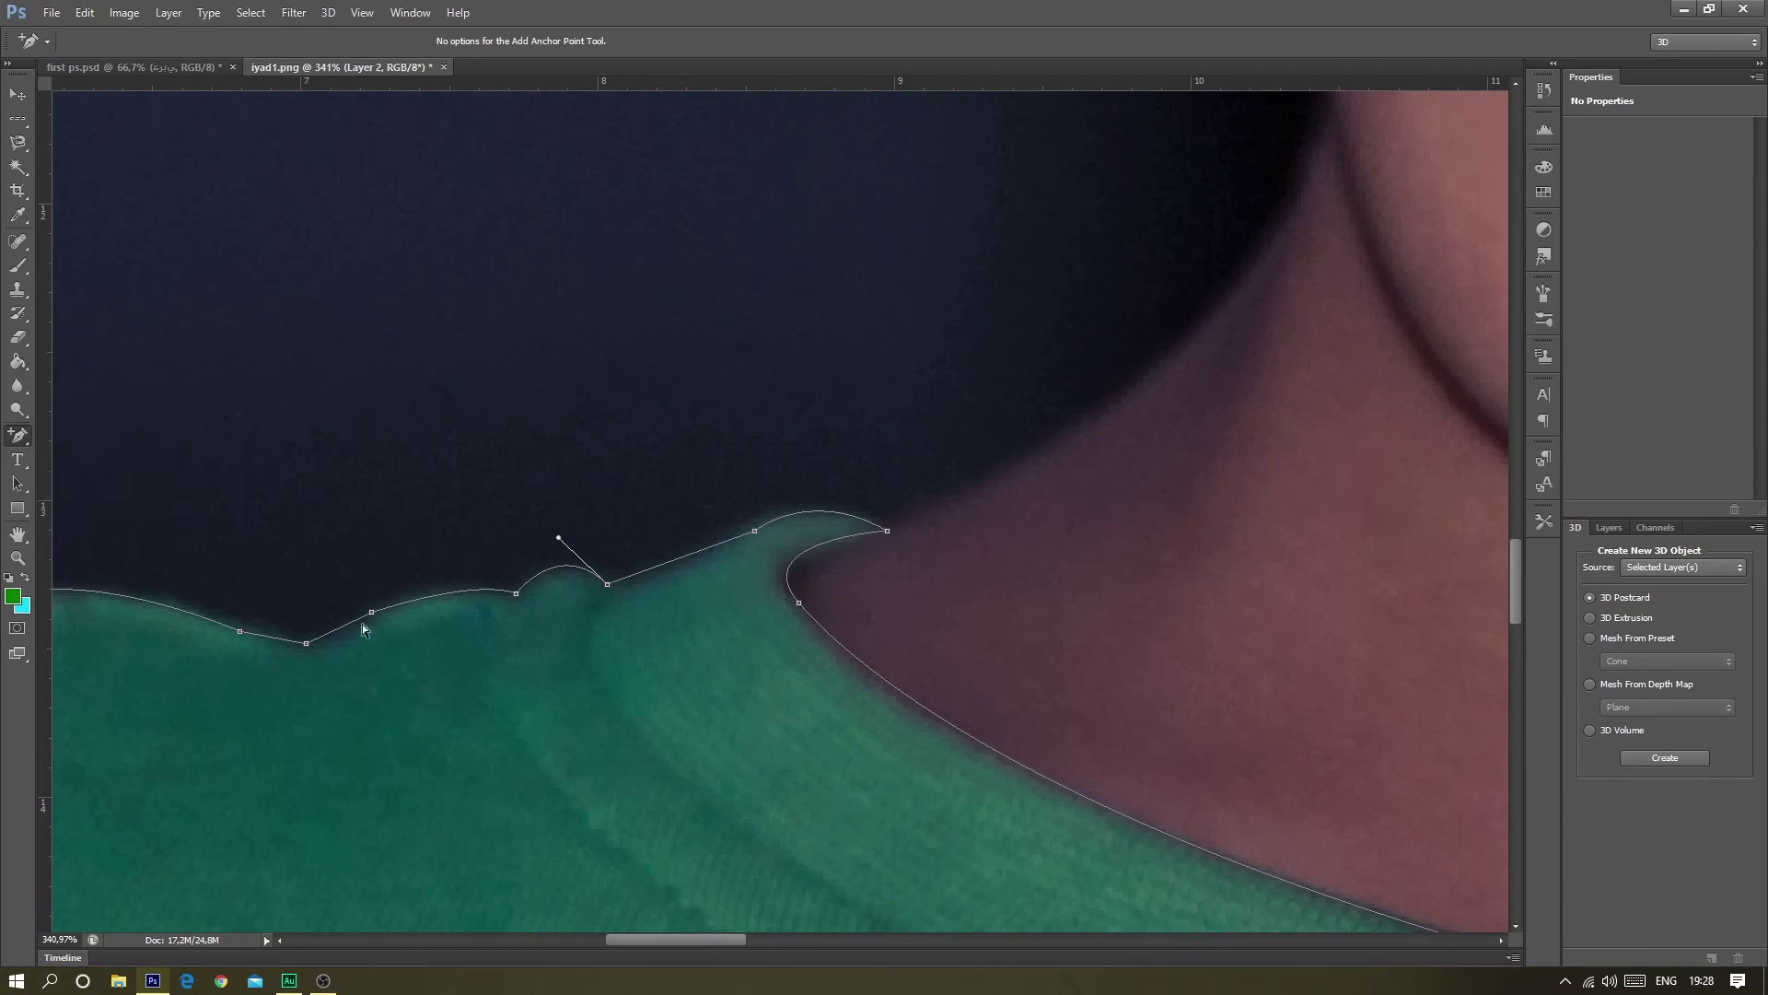
drag(627, 947, 549, 933)
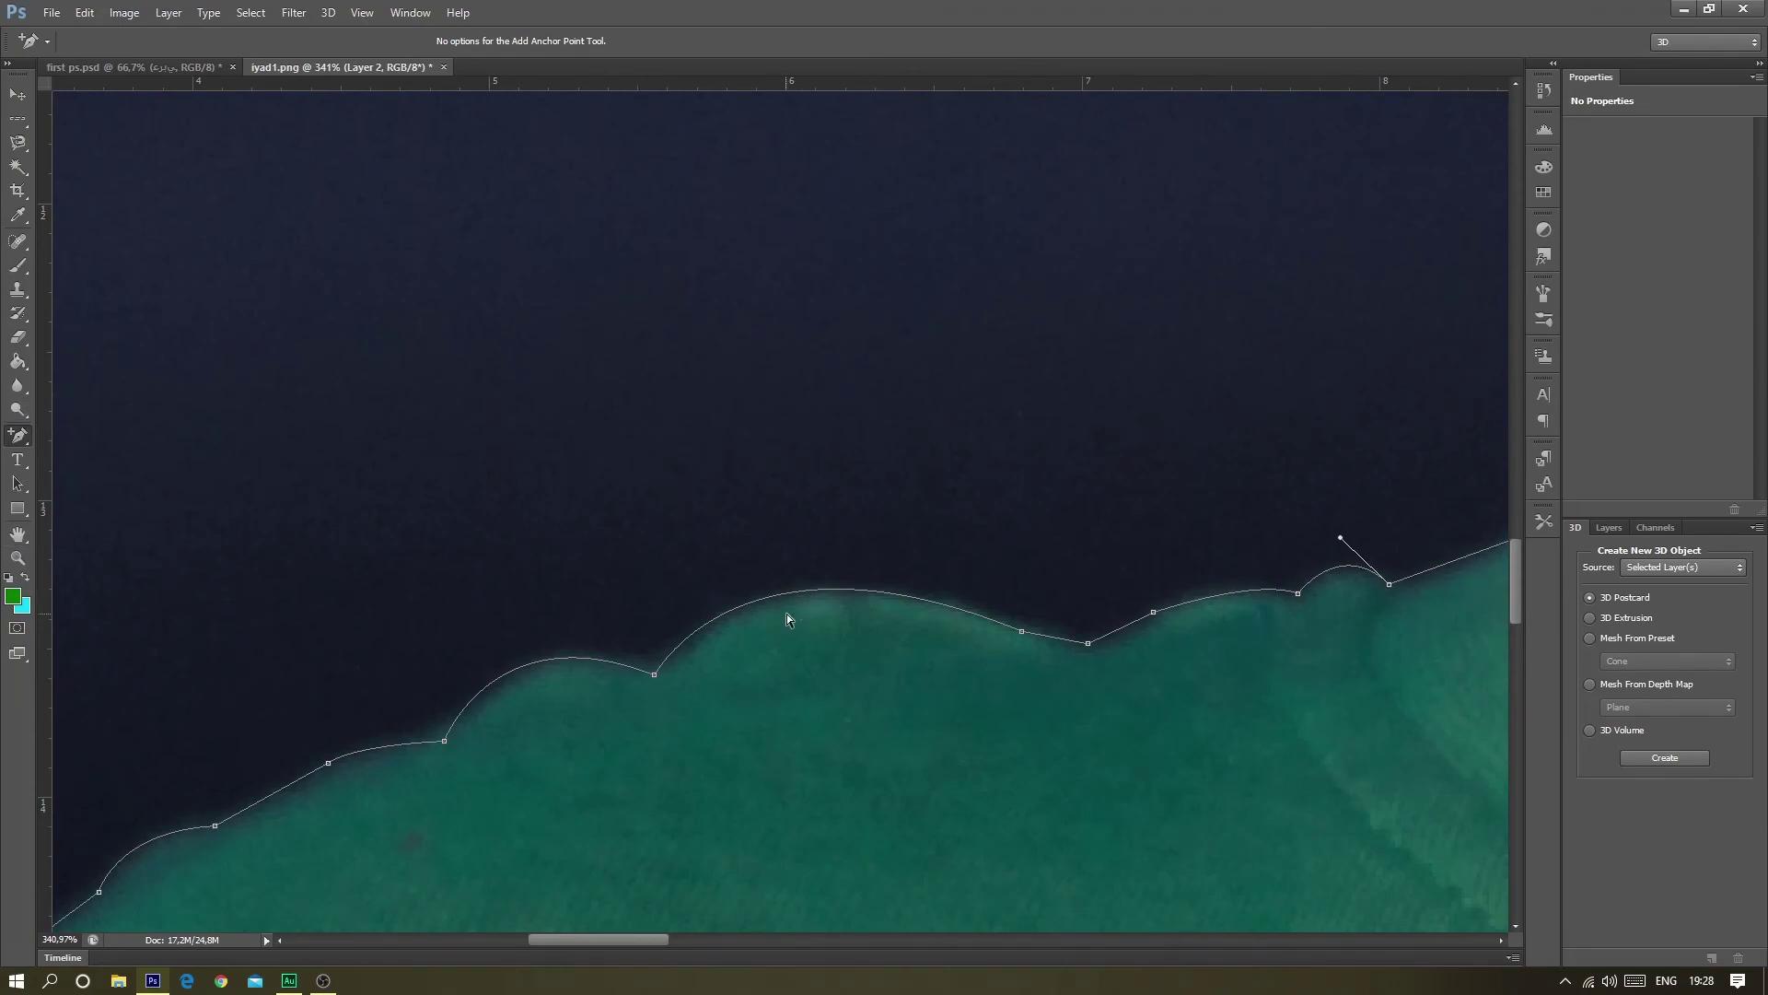
click(817, 590)
drag(816, 590, 816, 595)
drag(699, 604, 717, 744)
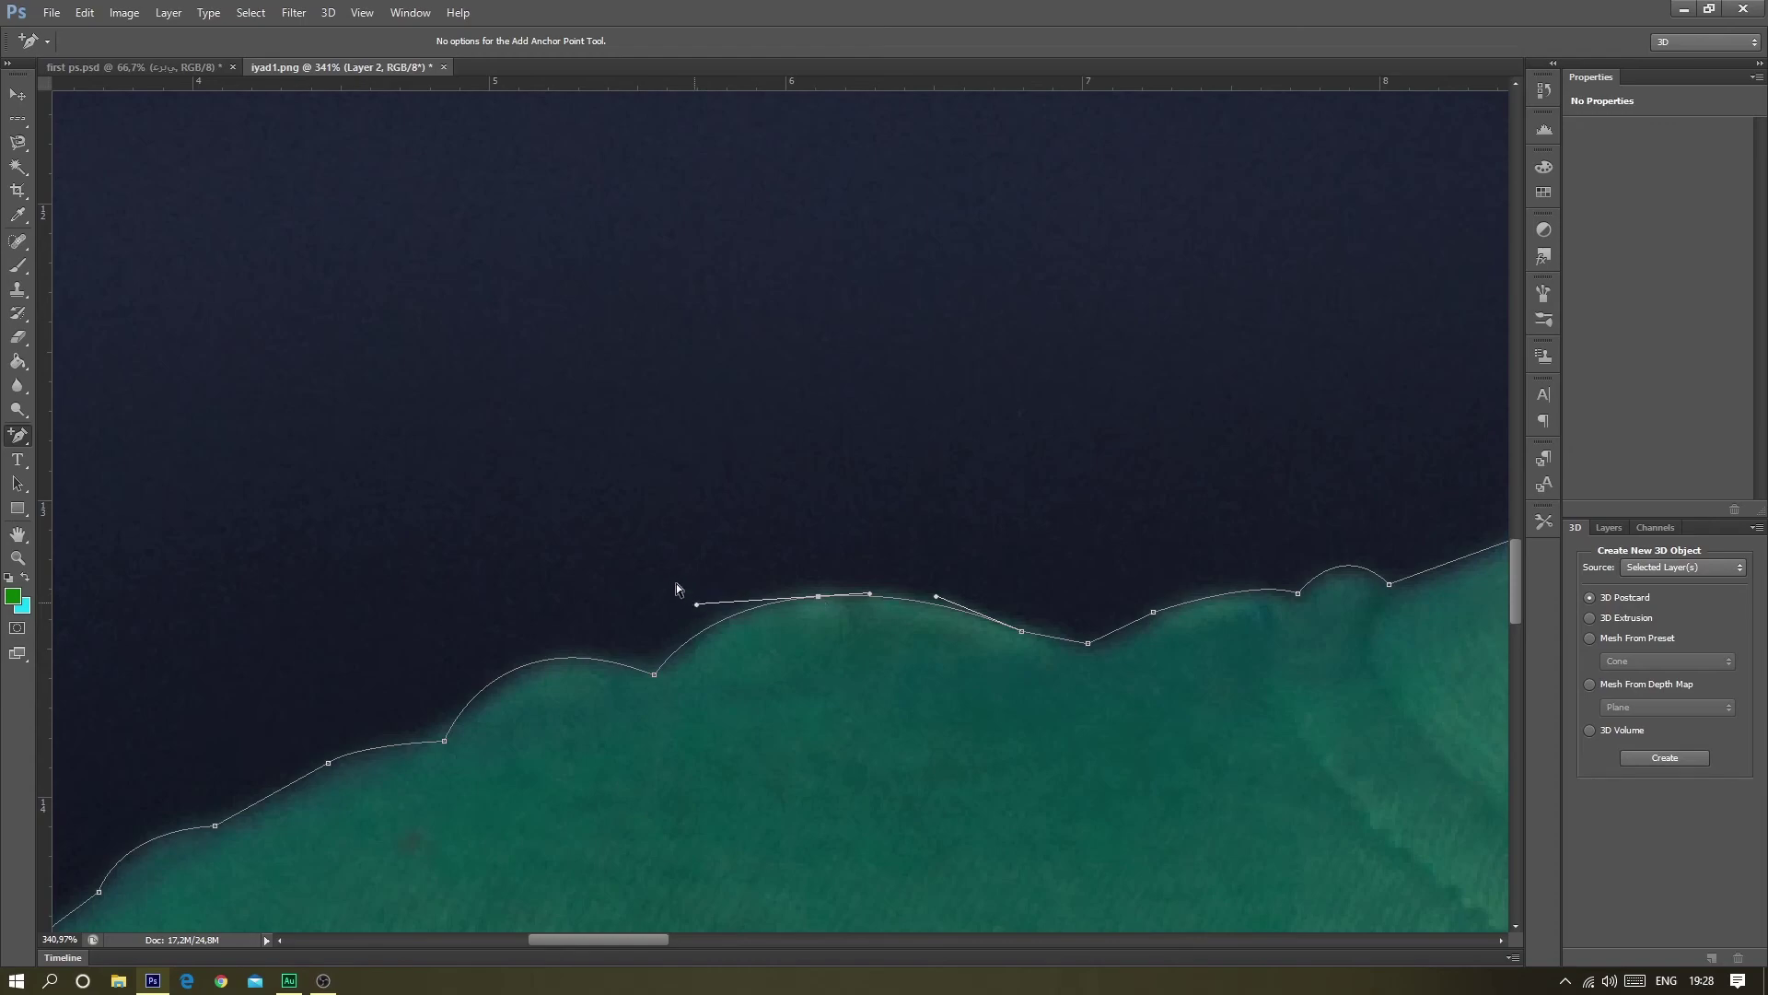
key(ctrl+z)
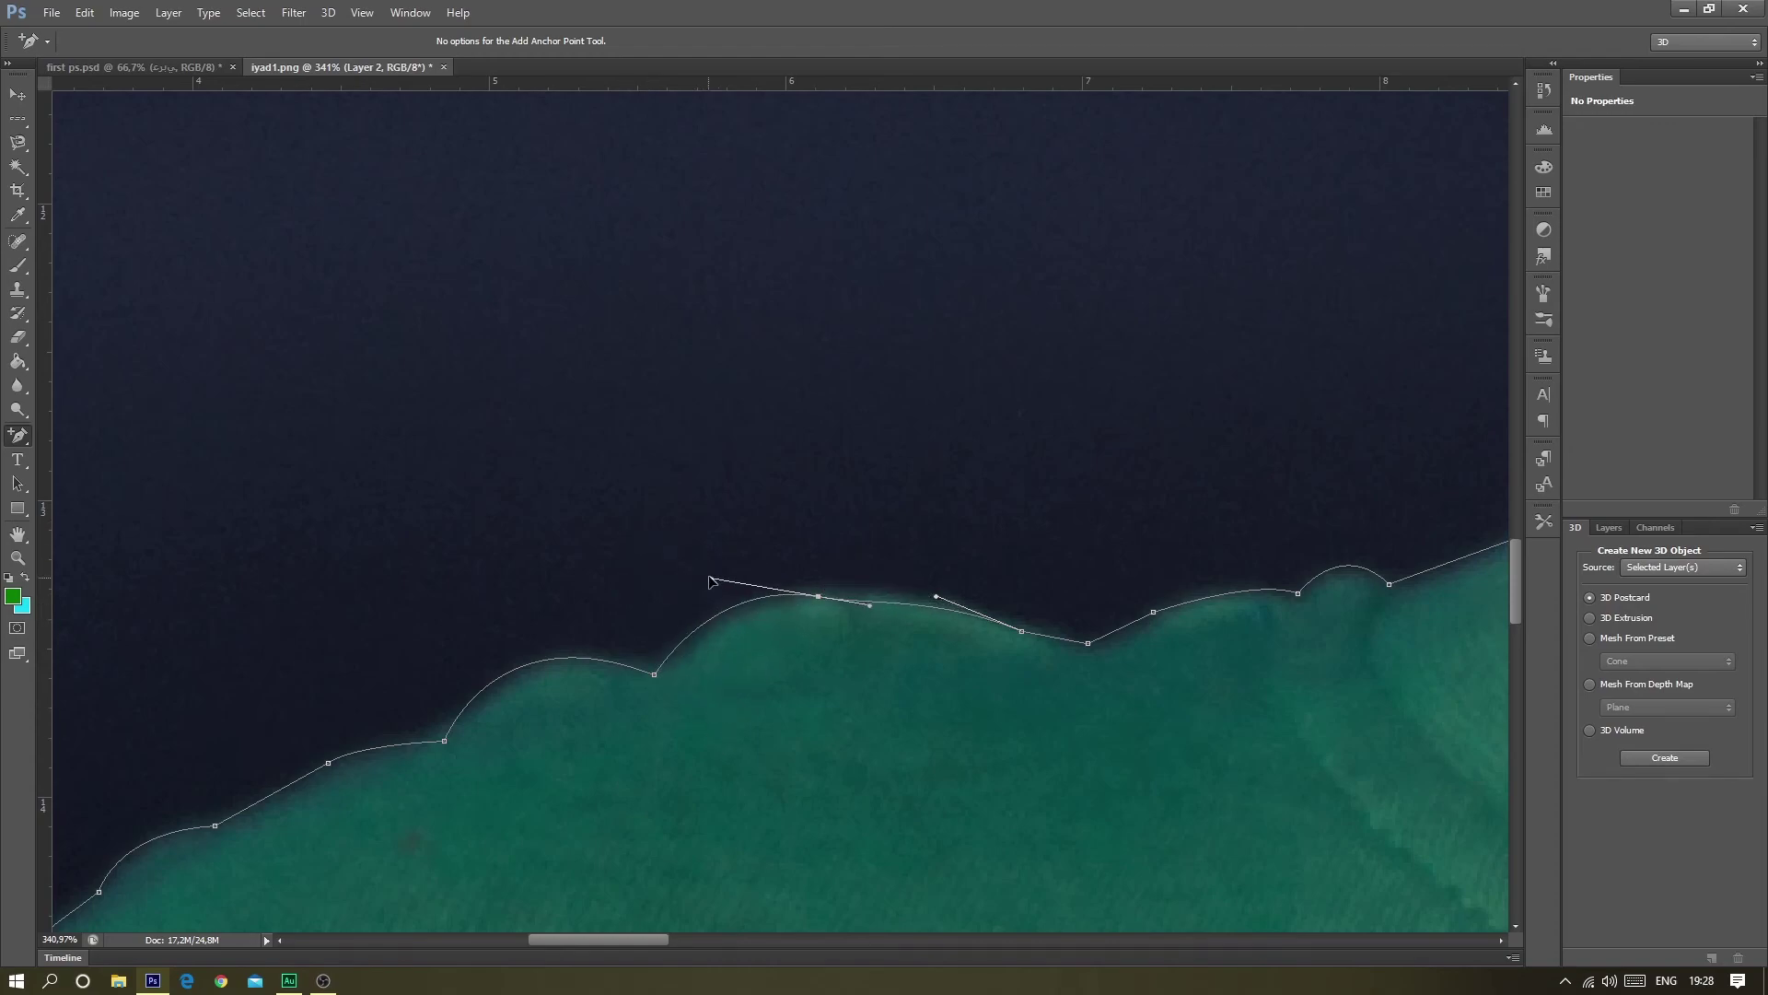
right_click(18, 446)
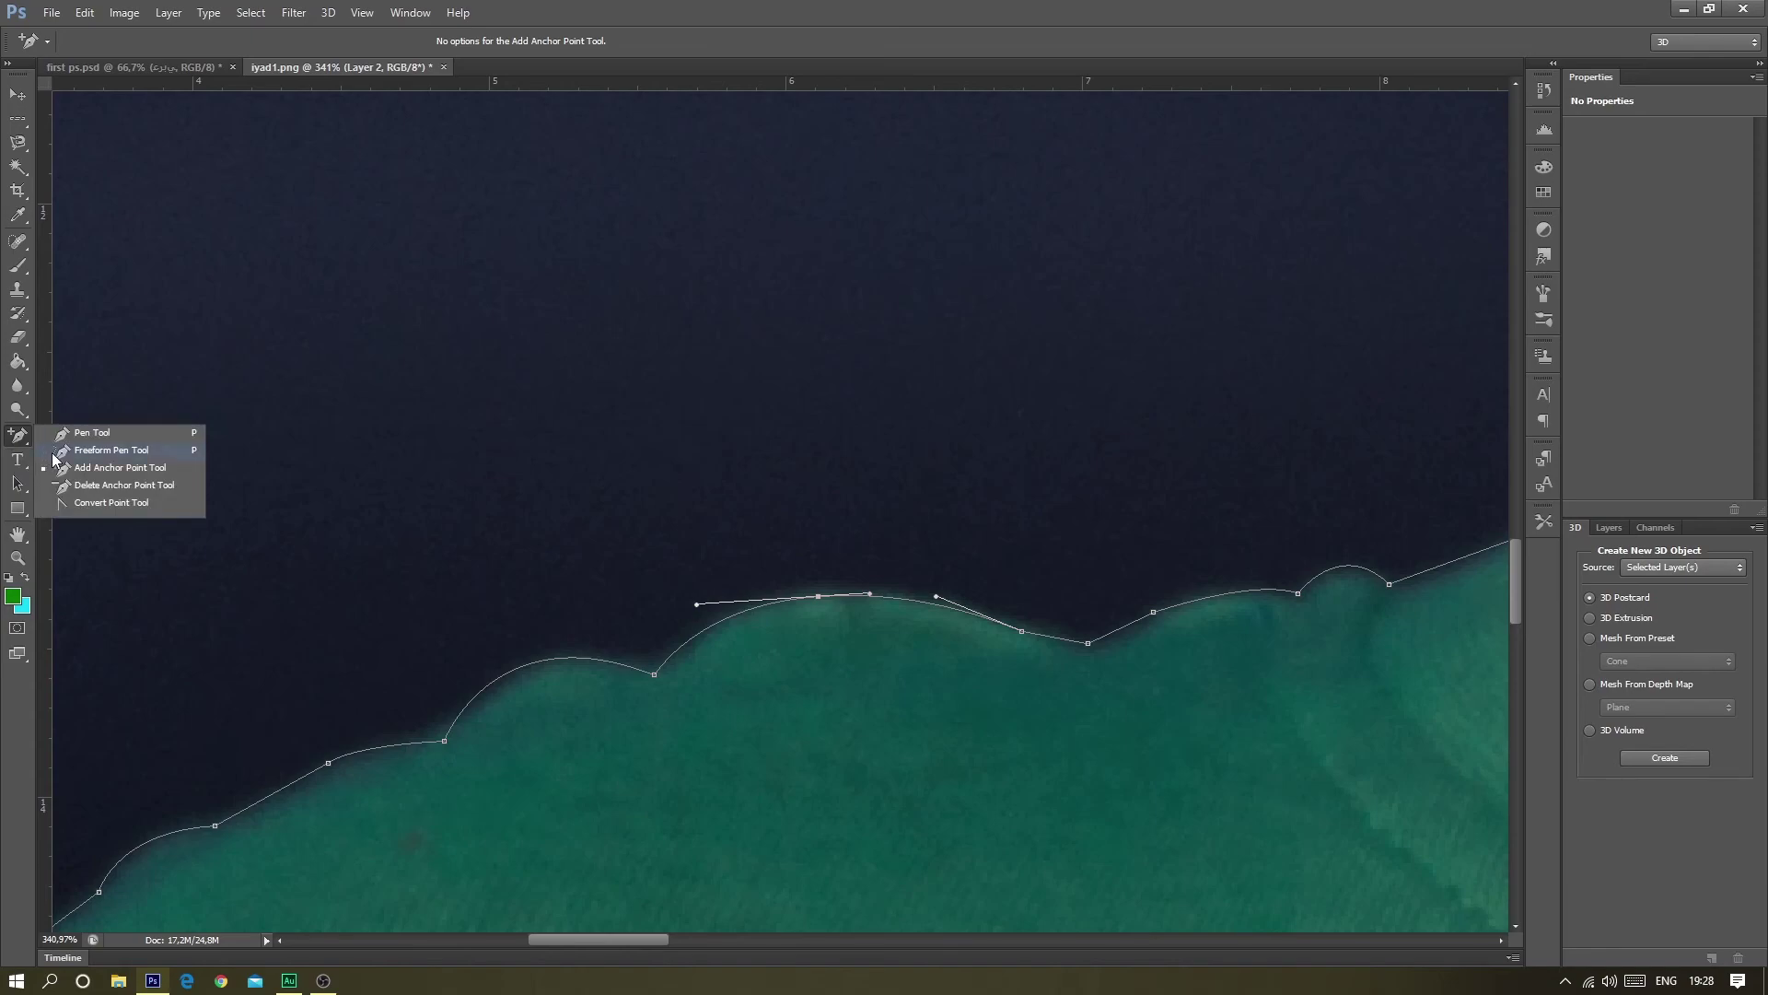
click(58, 451)
scroll(340, 513, down, 3)
scroll(460, 553, down, 4)
scroll(656, 593, down, 3)
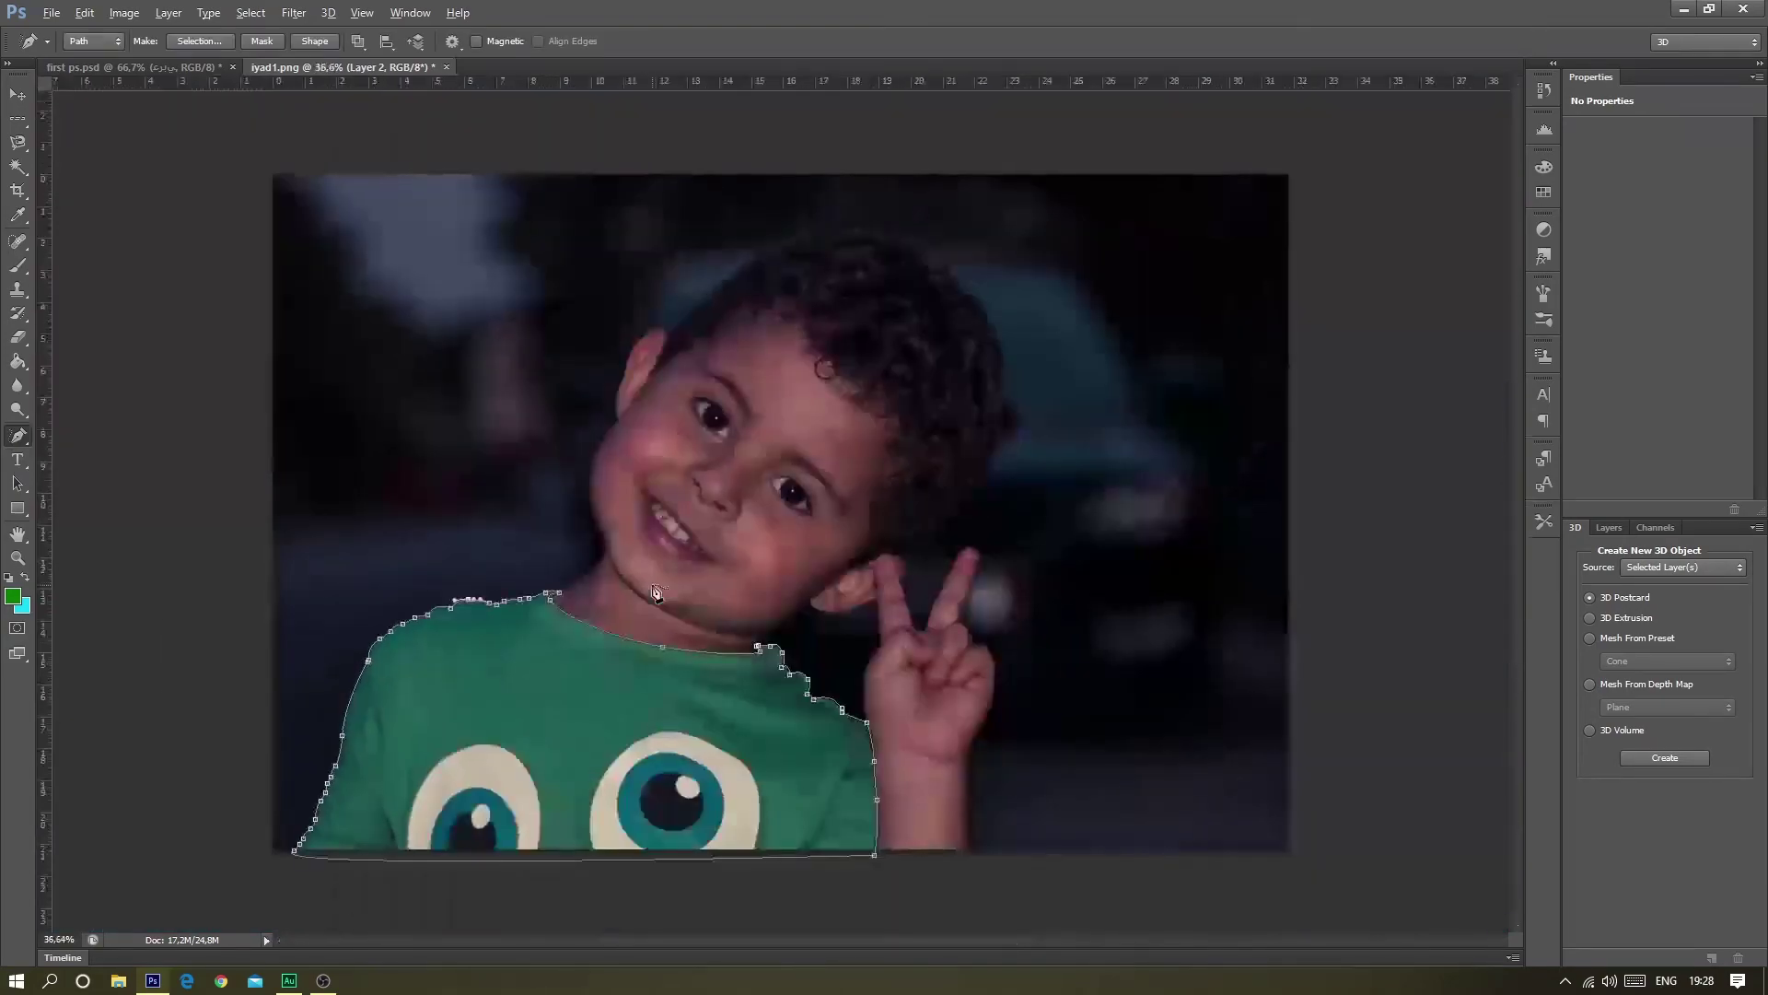
mouse_move(721, 373)
mouse_down()
mouse_move(653, 427)
mouse_move(647, 548)
mouse_move(769, 378)
mouse_move(719, 371)
mouse_up()
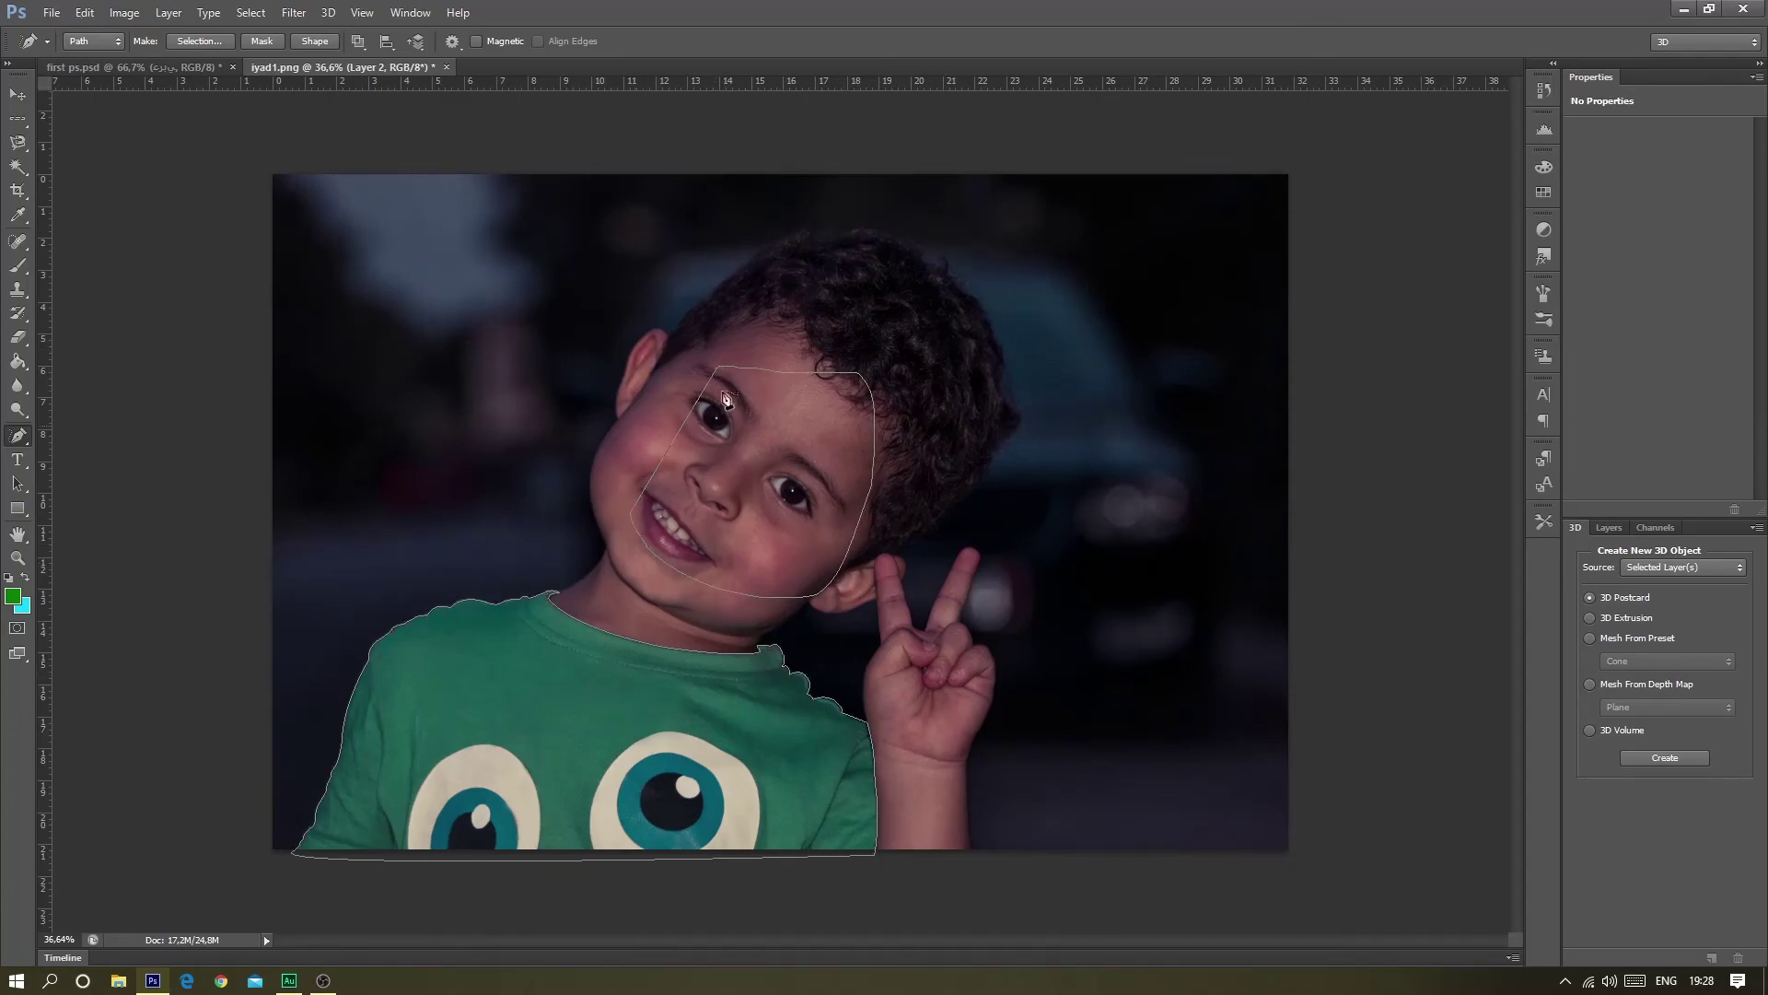
scroll(796, 433, down, 1)
scroll(796, 433, up, 2)
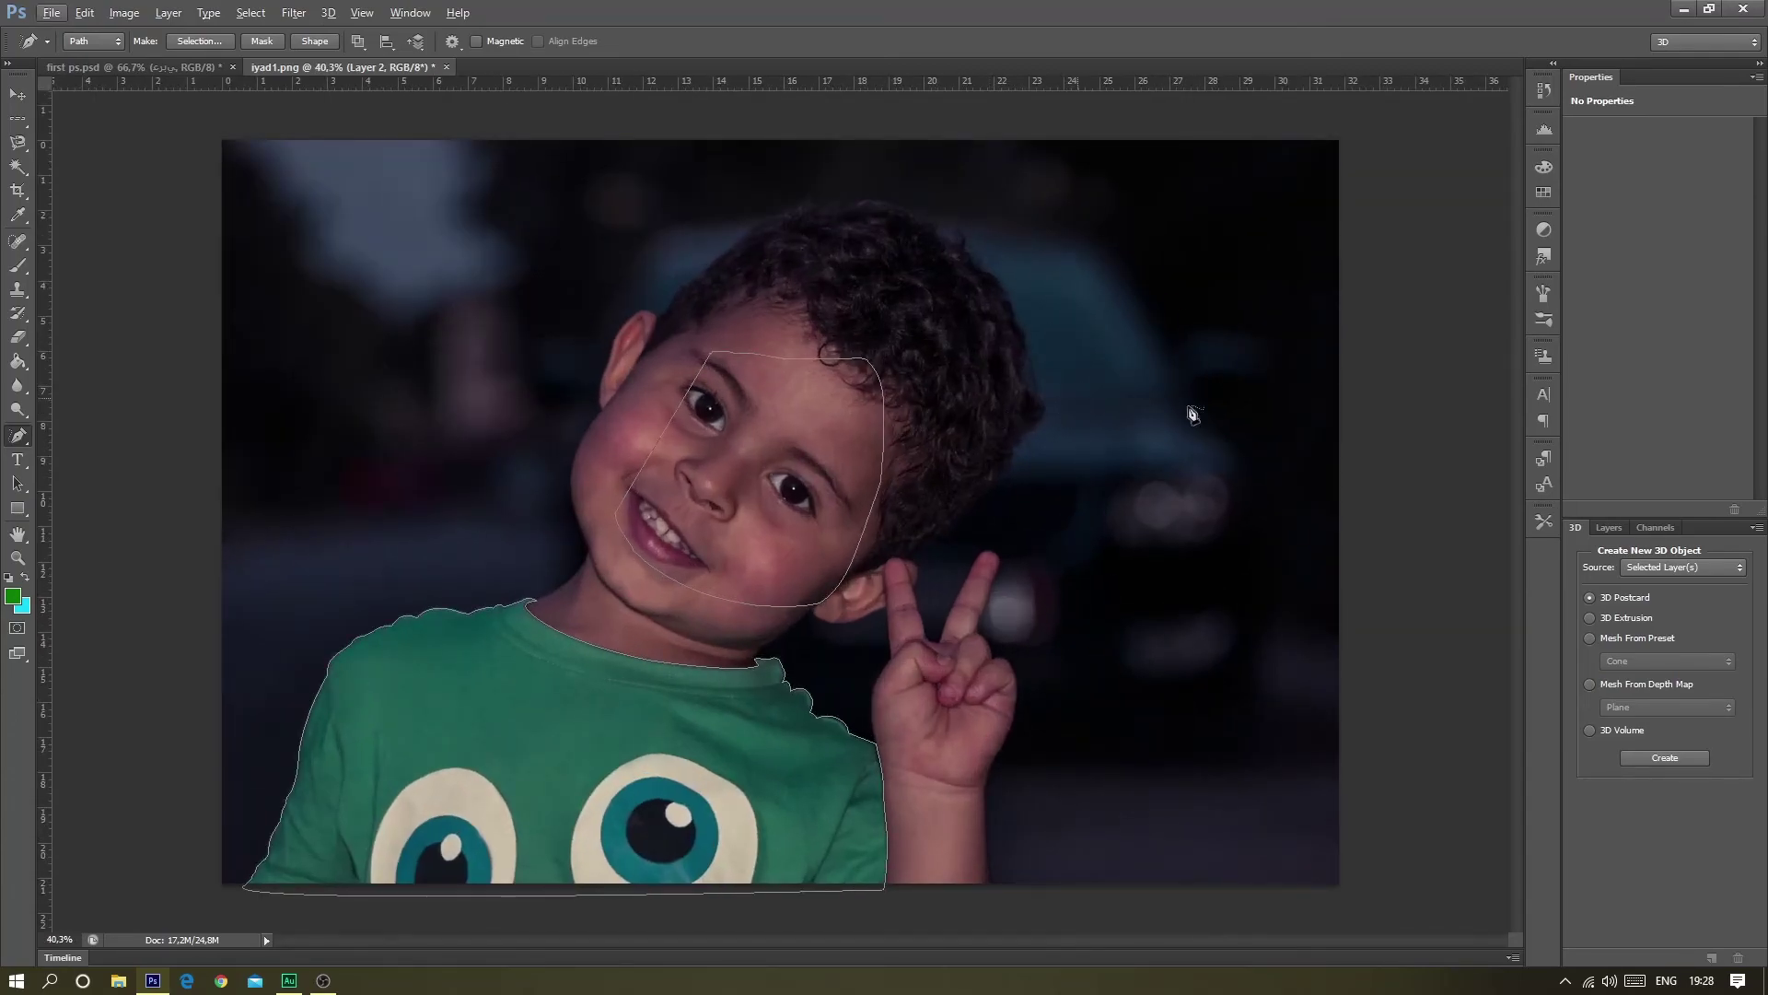
mouse_move(1079, 398)
mouse_down()
mouse_move(1087, 479)
mouse_move(1058, 289)
mouse_move(1169, 359)
mouse_move(1065, 480)
mouse_up()
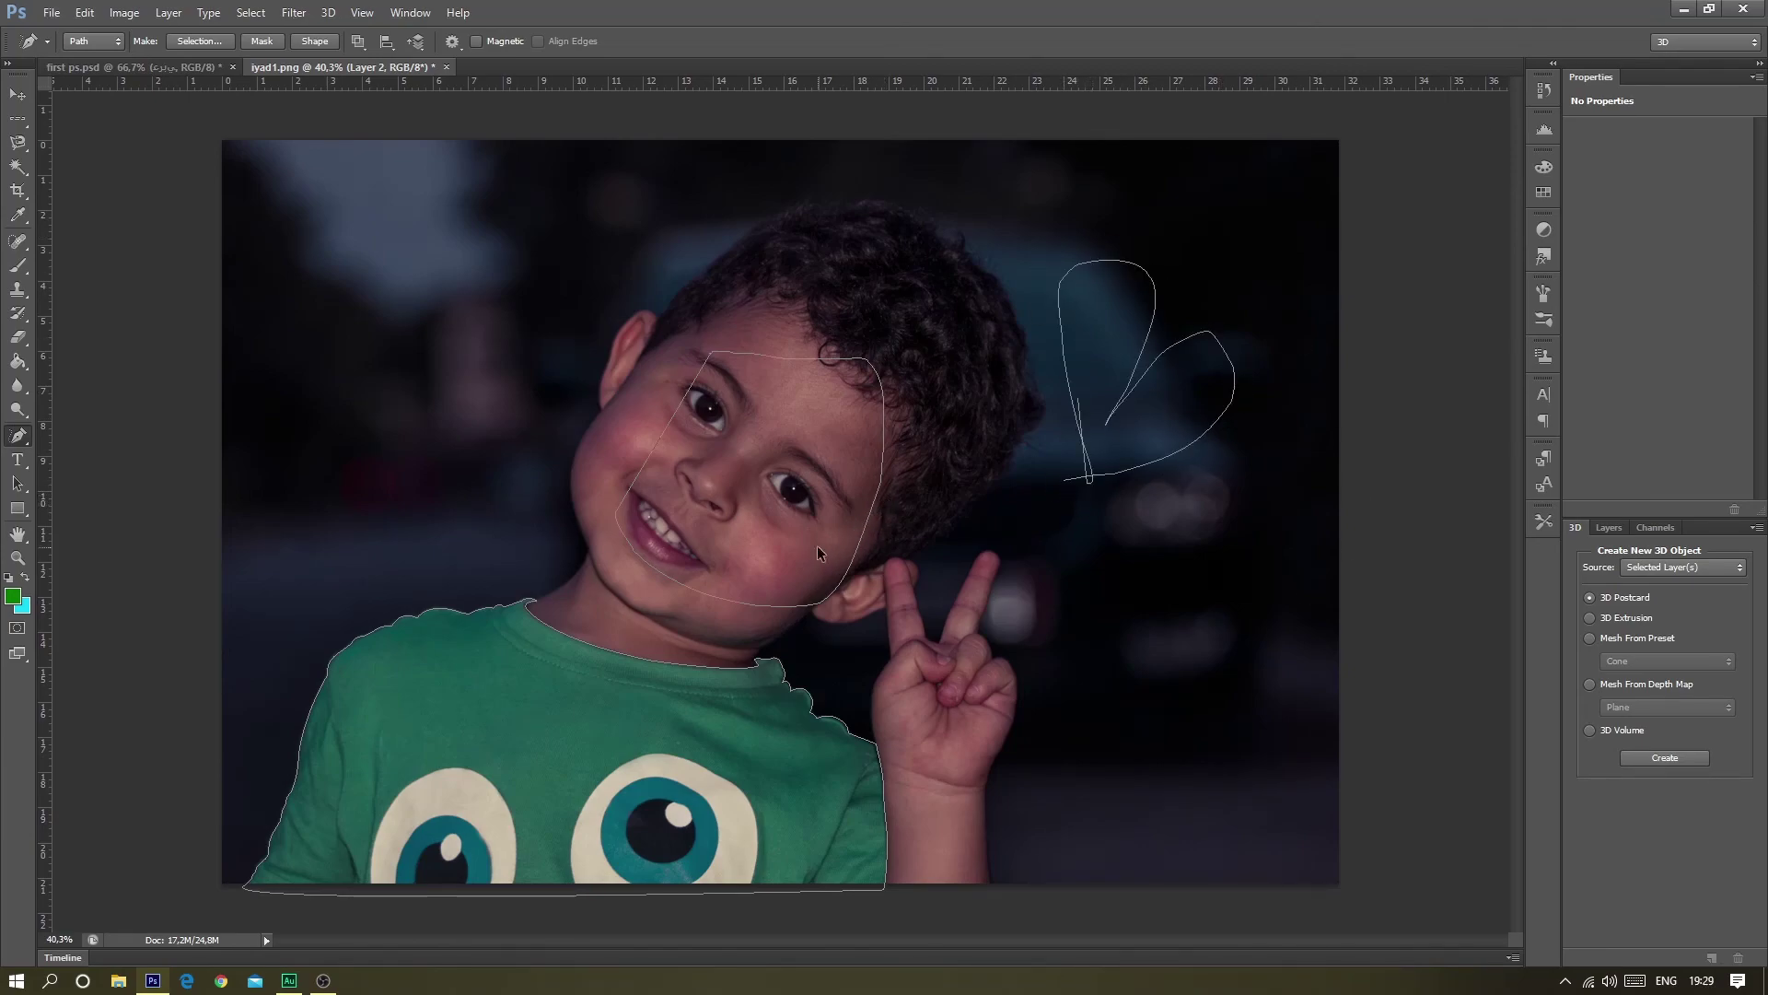
key(ctrl+alt+z)
key(ctrl+alt+z)
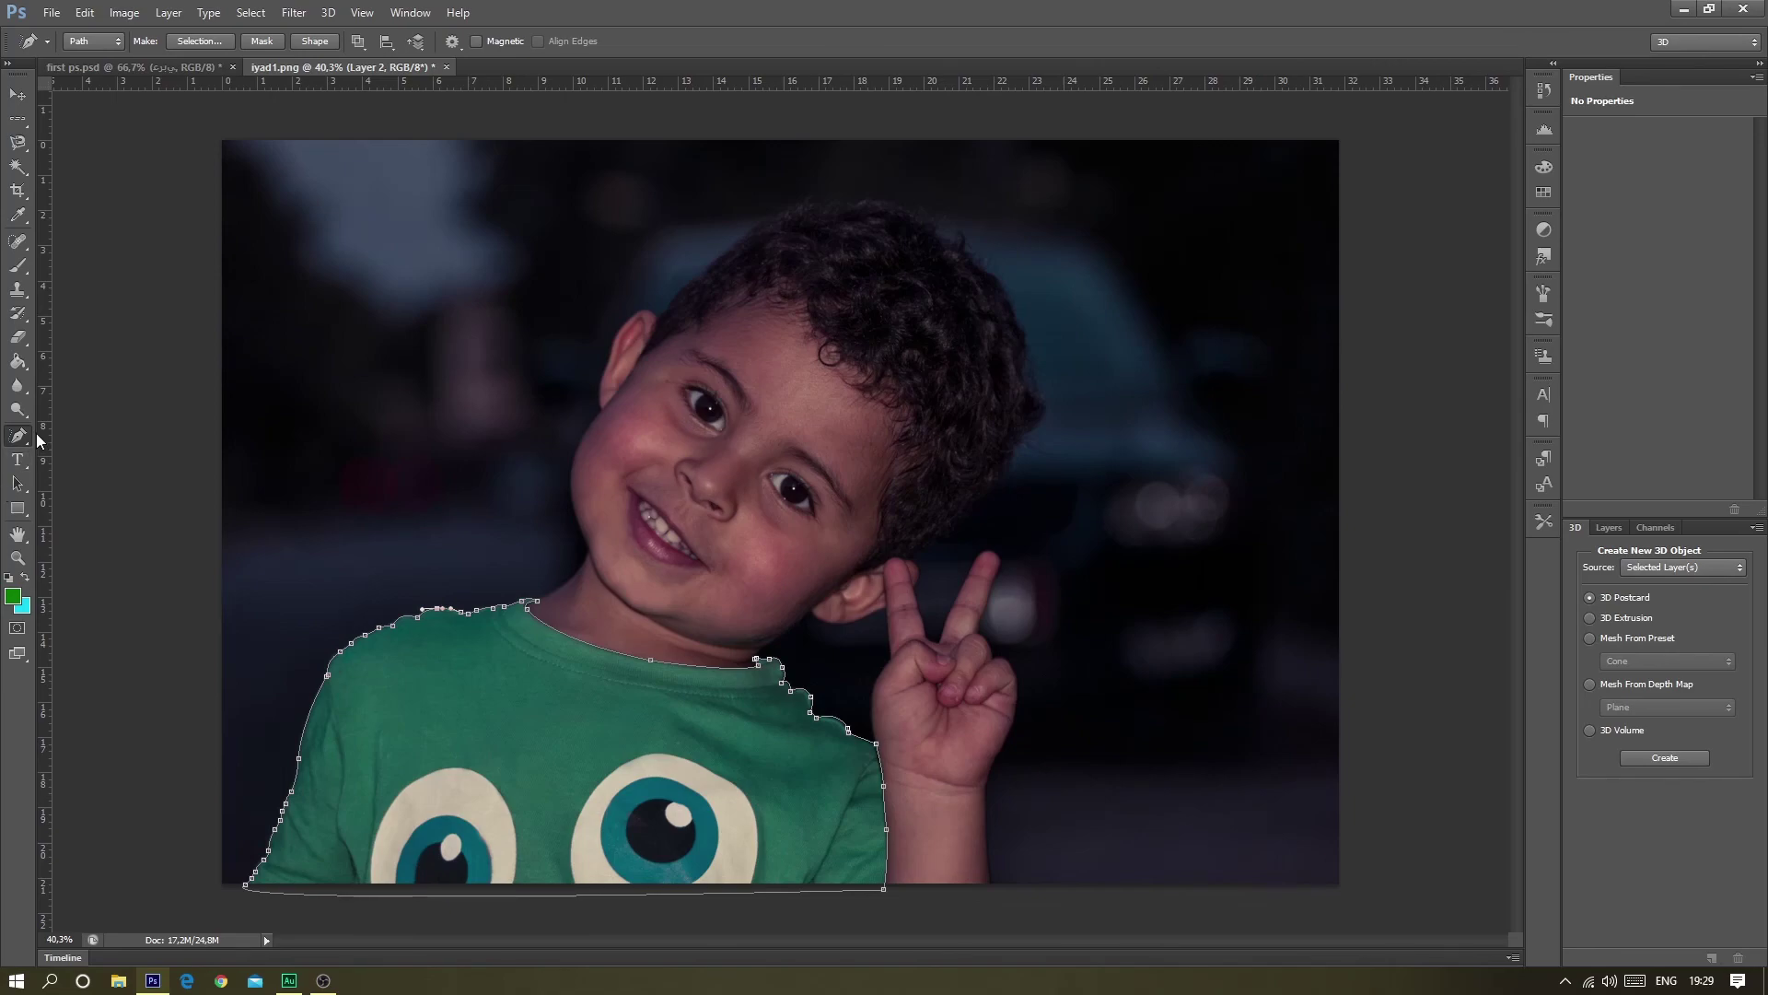
right_click(20, 438)
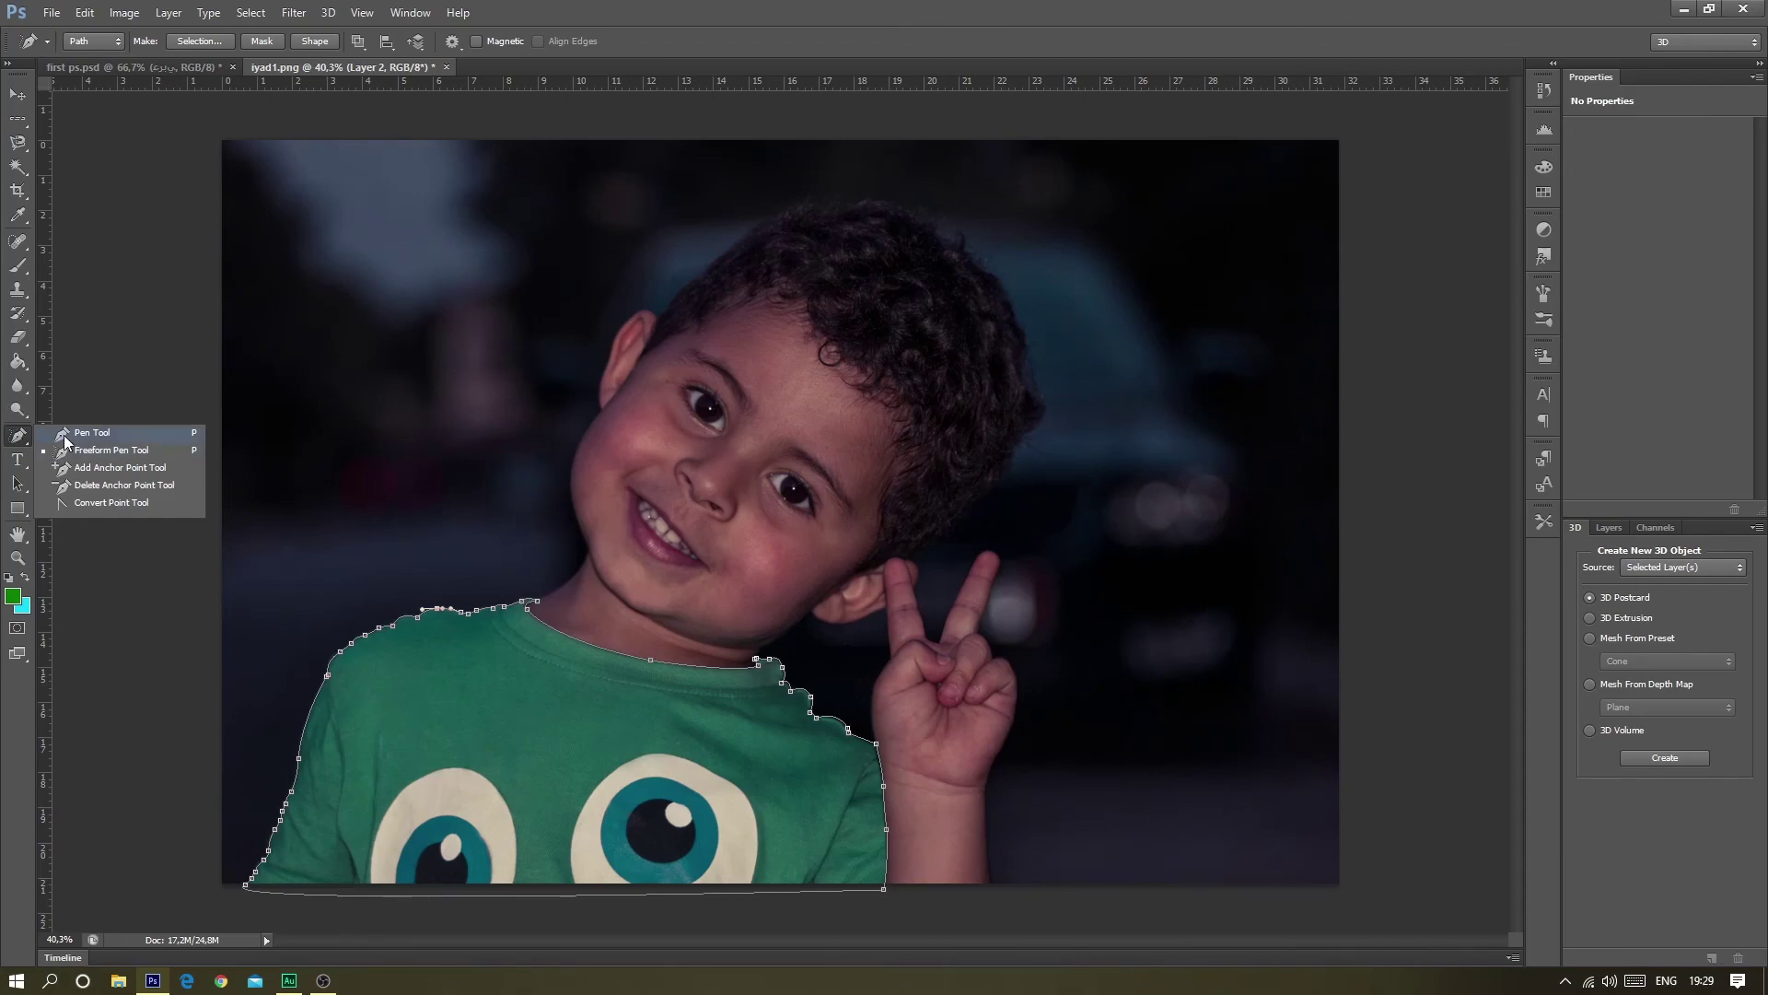
click(64, 435)
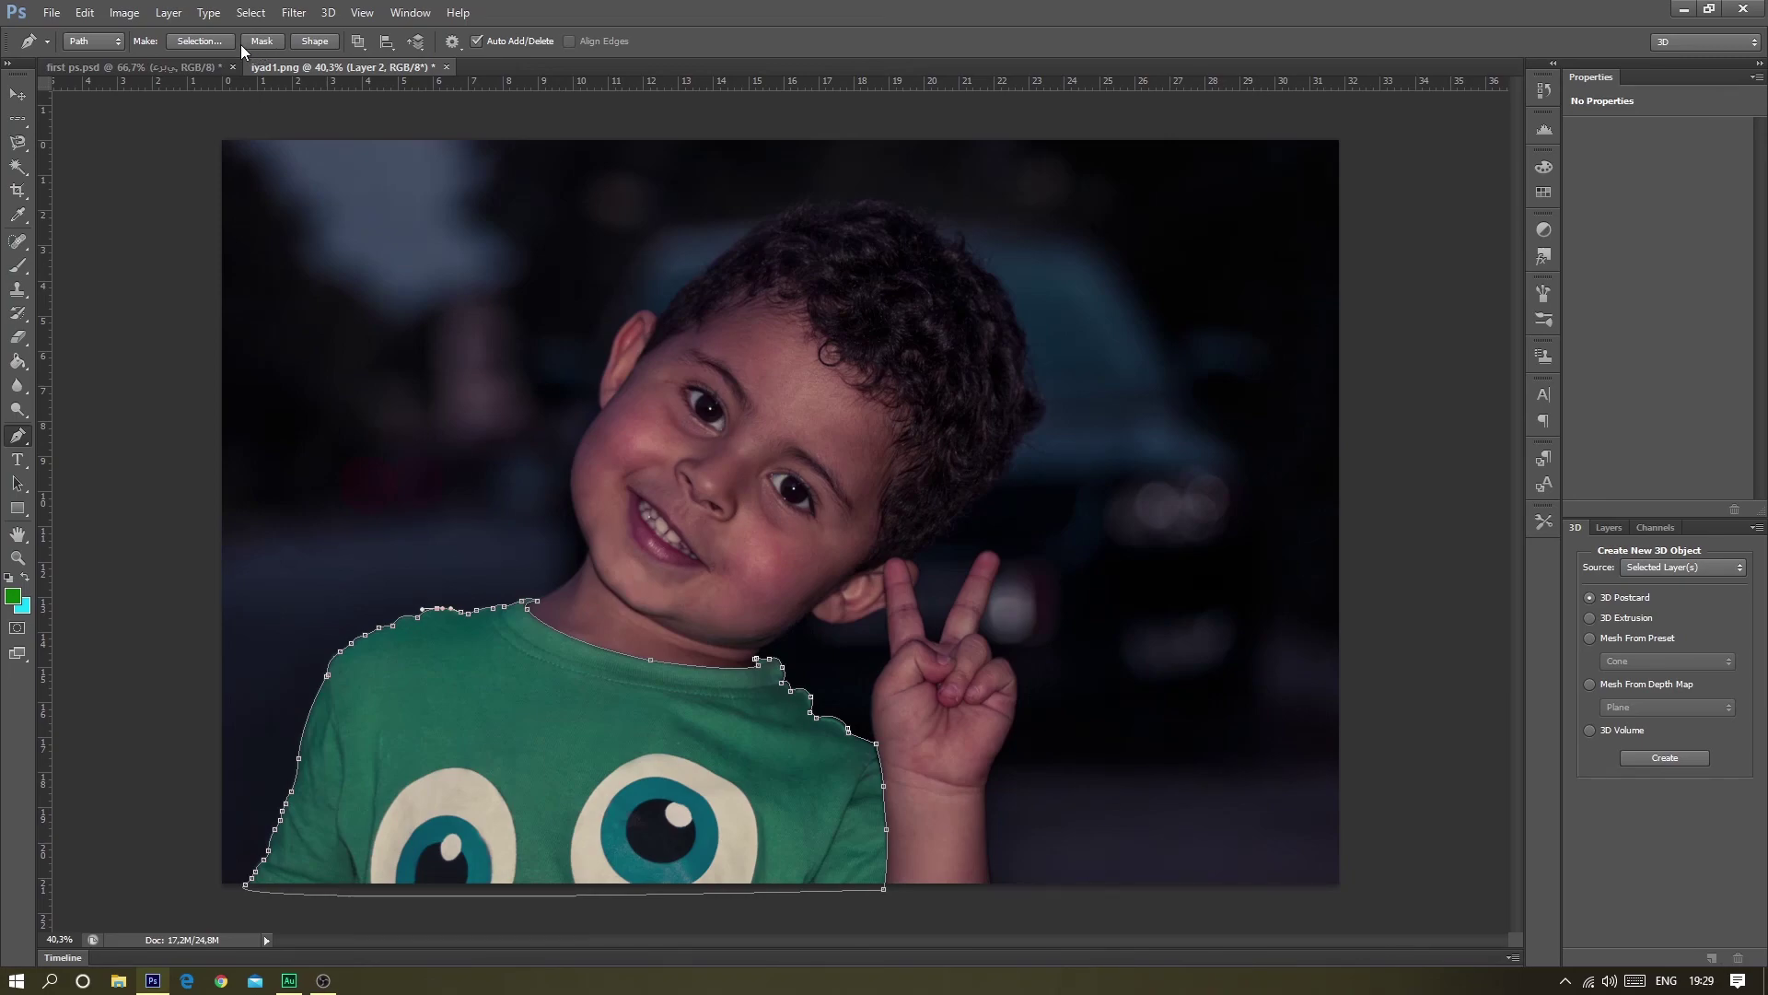
- Duplicate the Background layer and give Background copy a vector mask from the shirt path
click(1609, 528)
click(1658, 682)
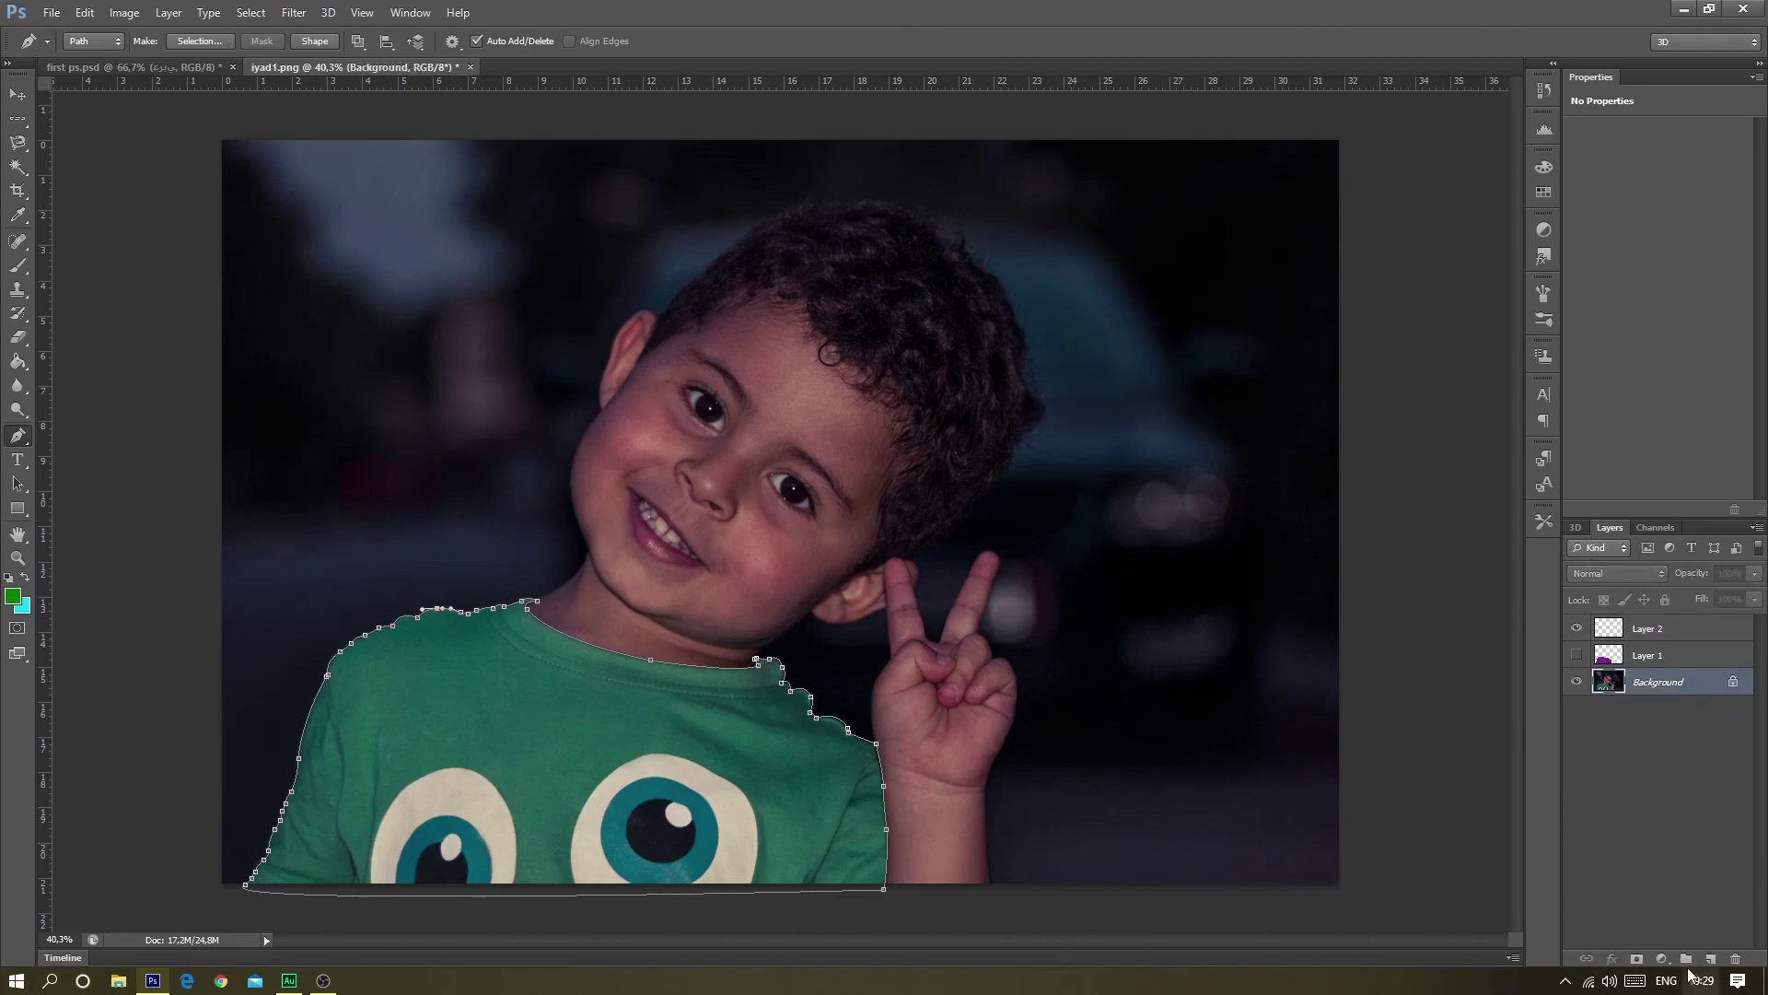
drag(1669, 685, 1710, 959)
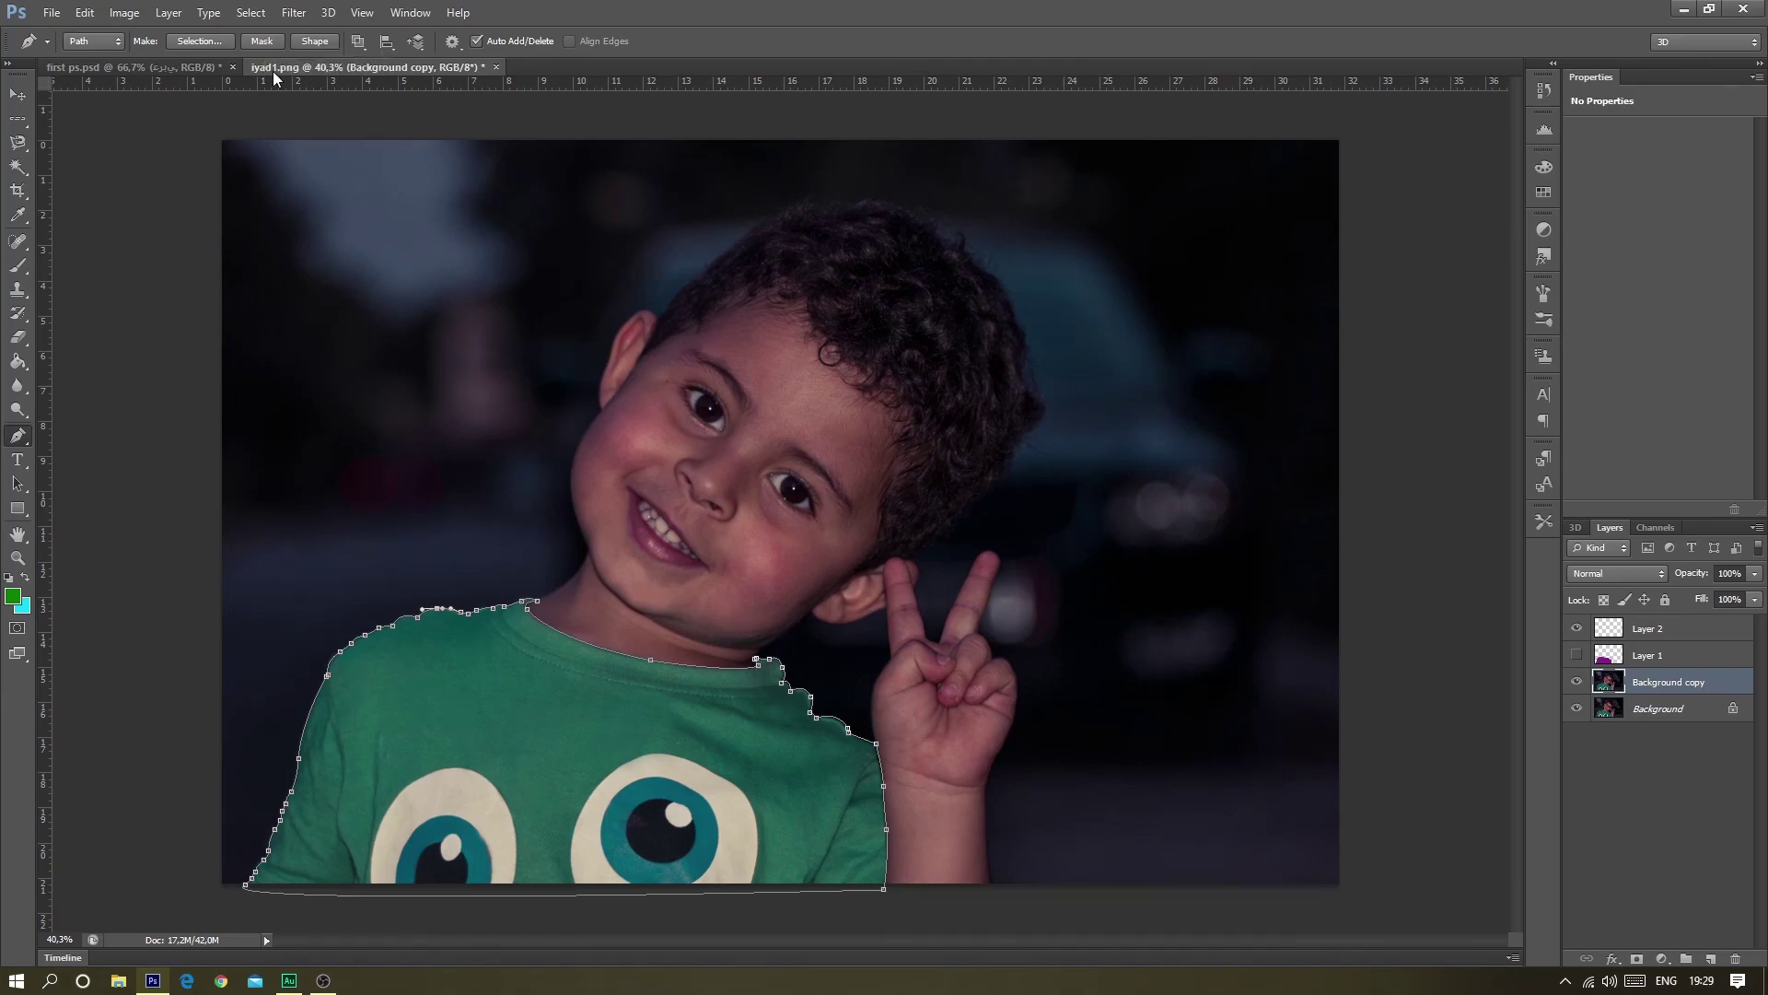
click(274, 40)
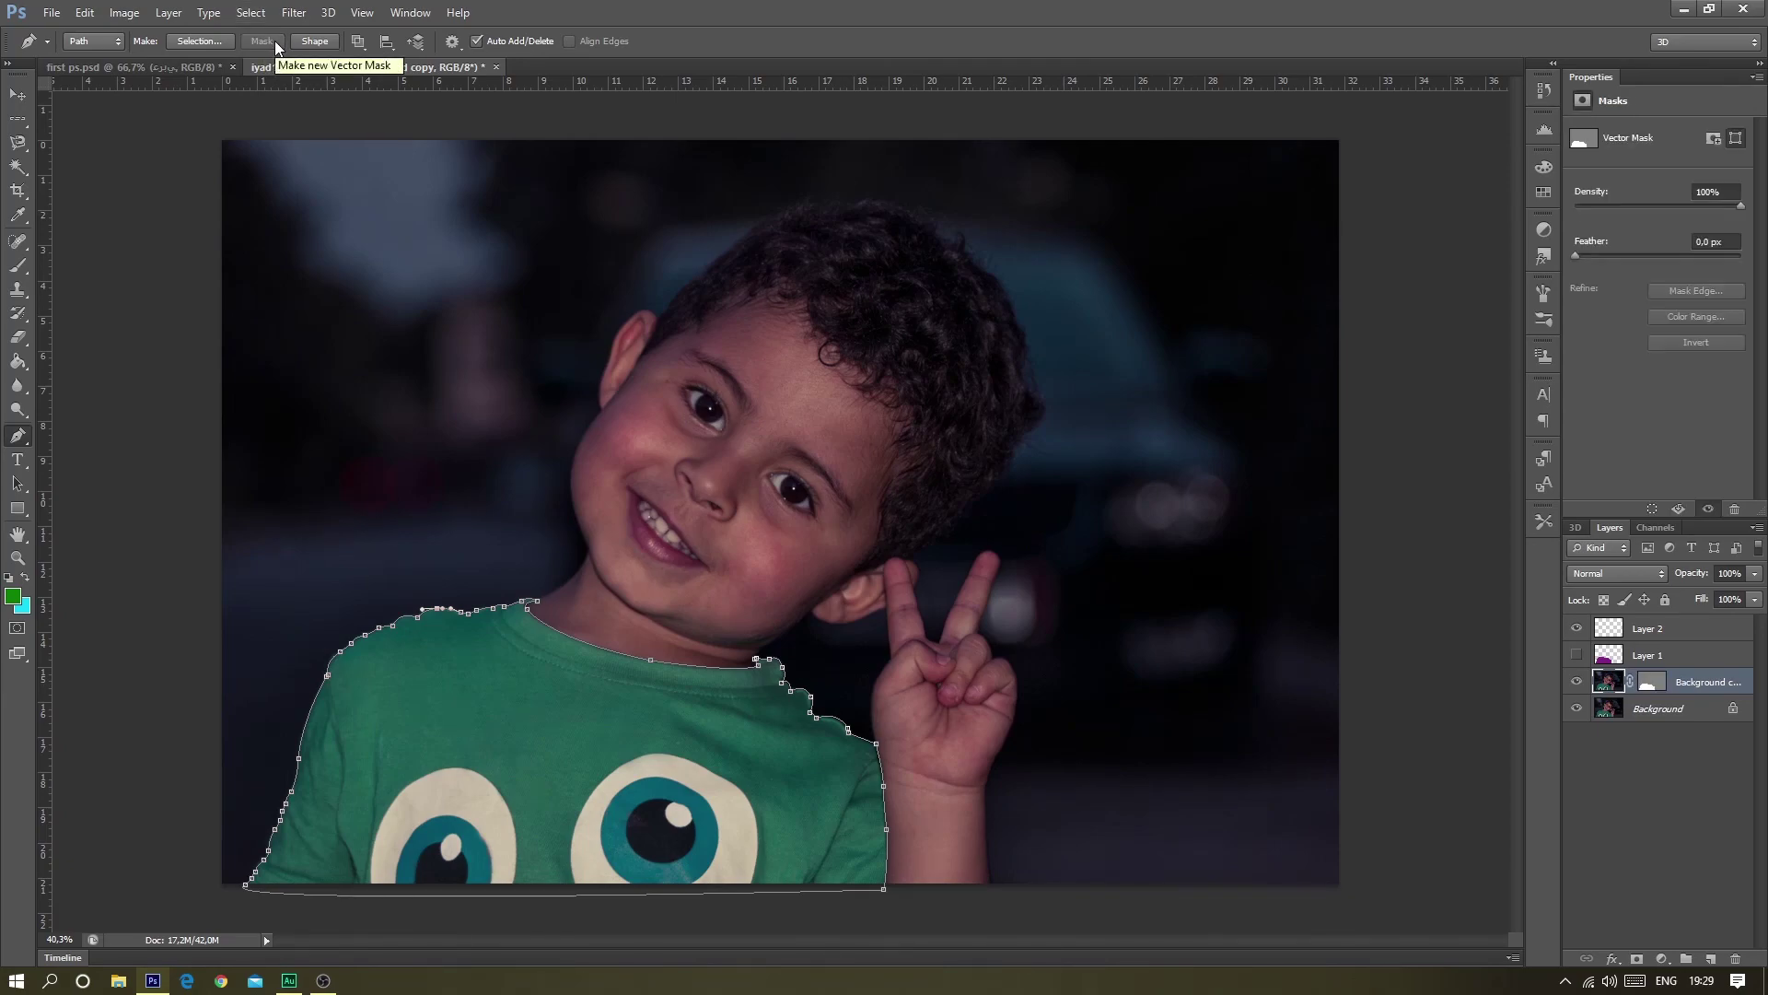
click(1666, 684)
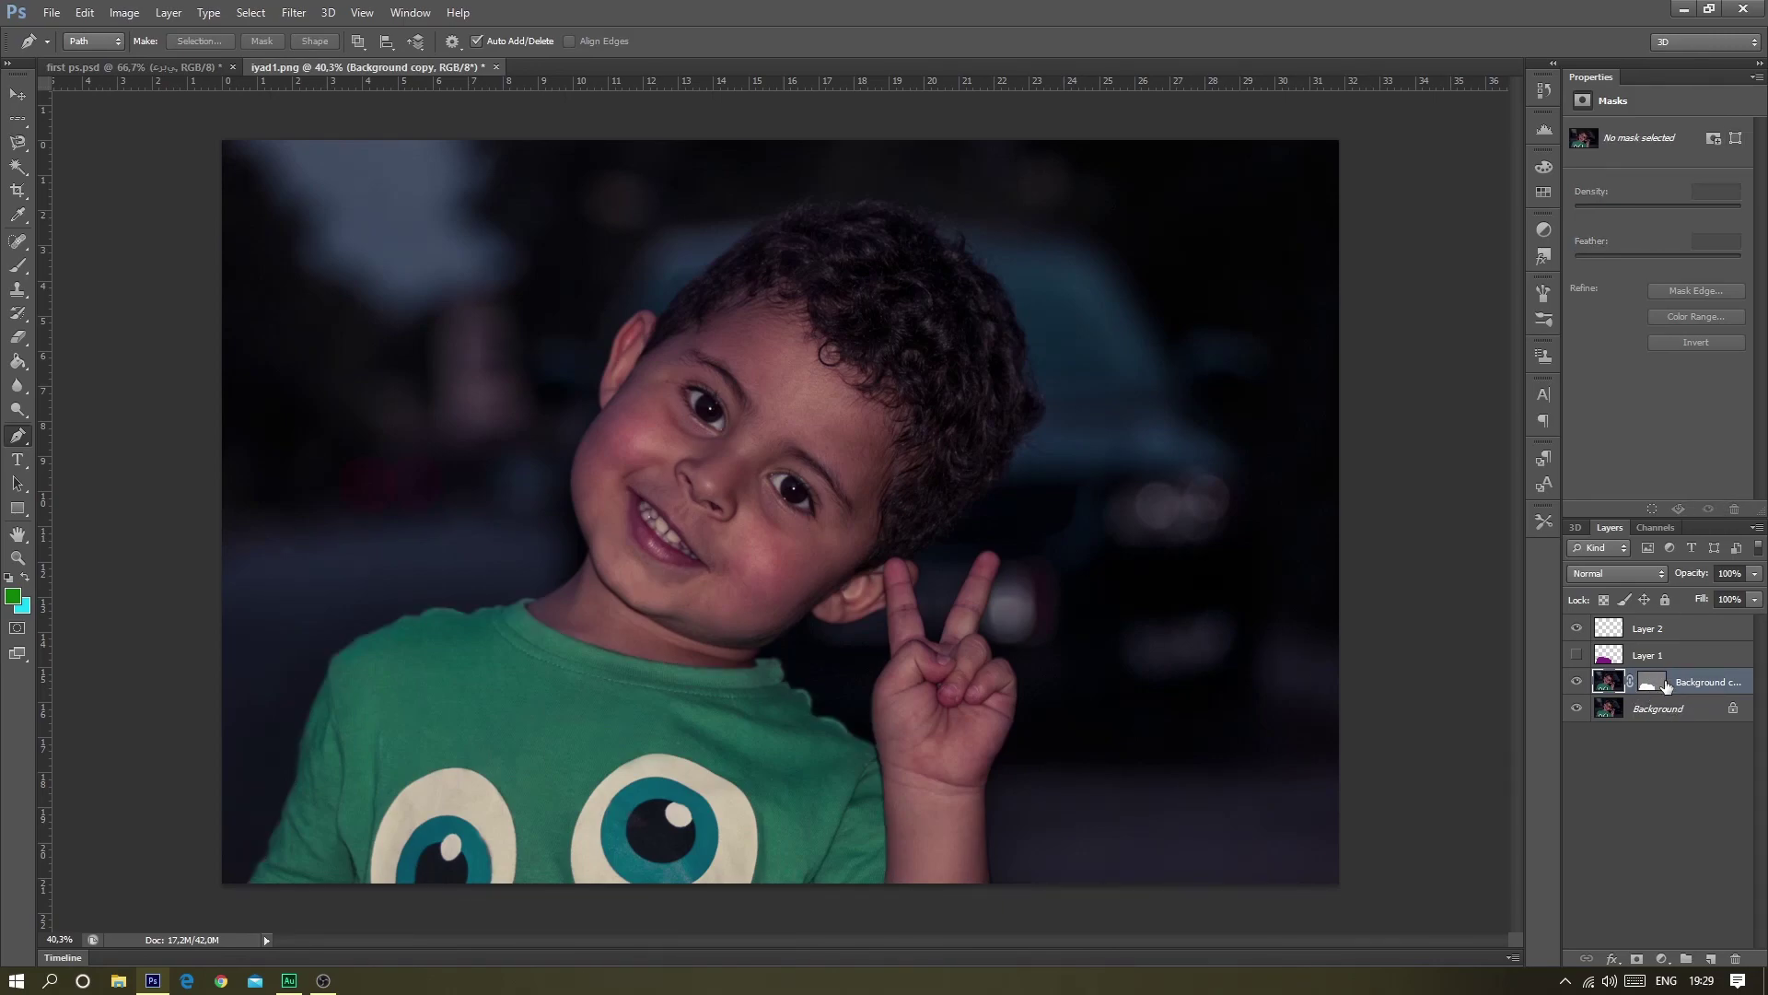
click(1658, 686)
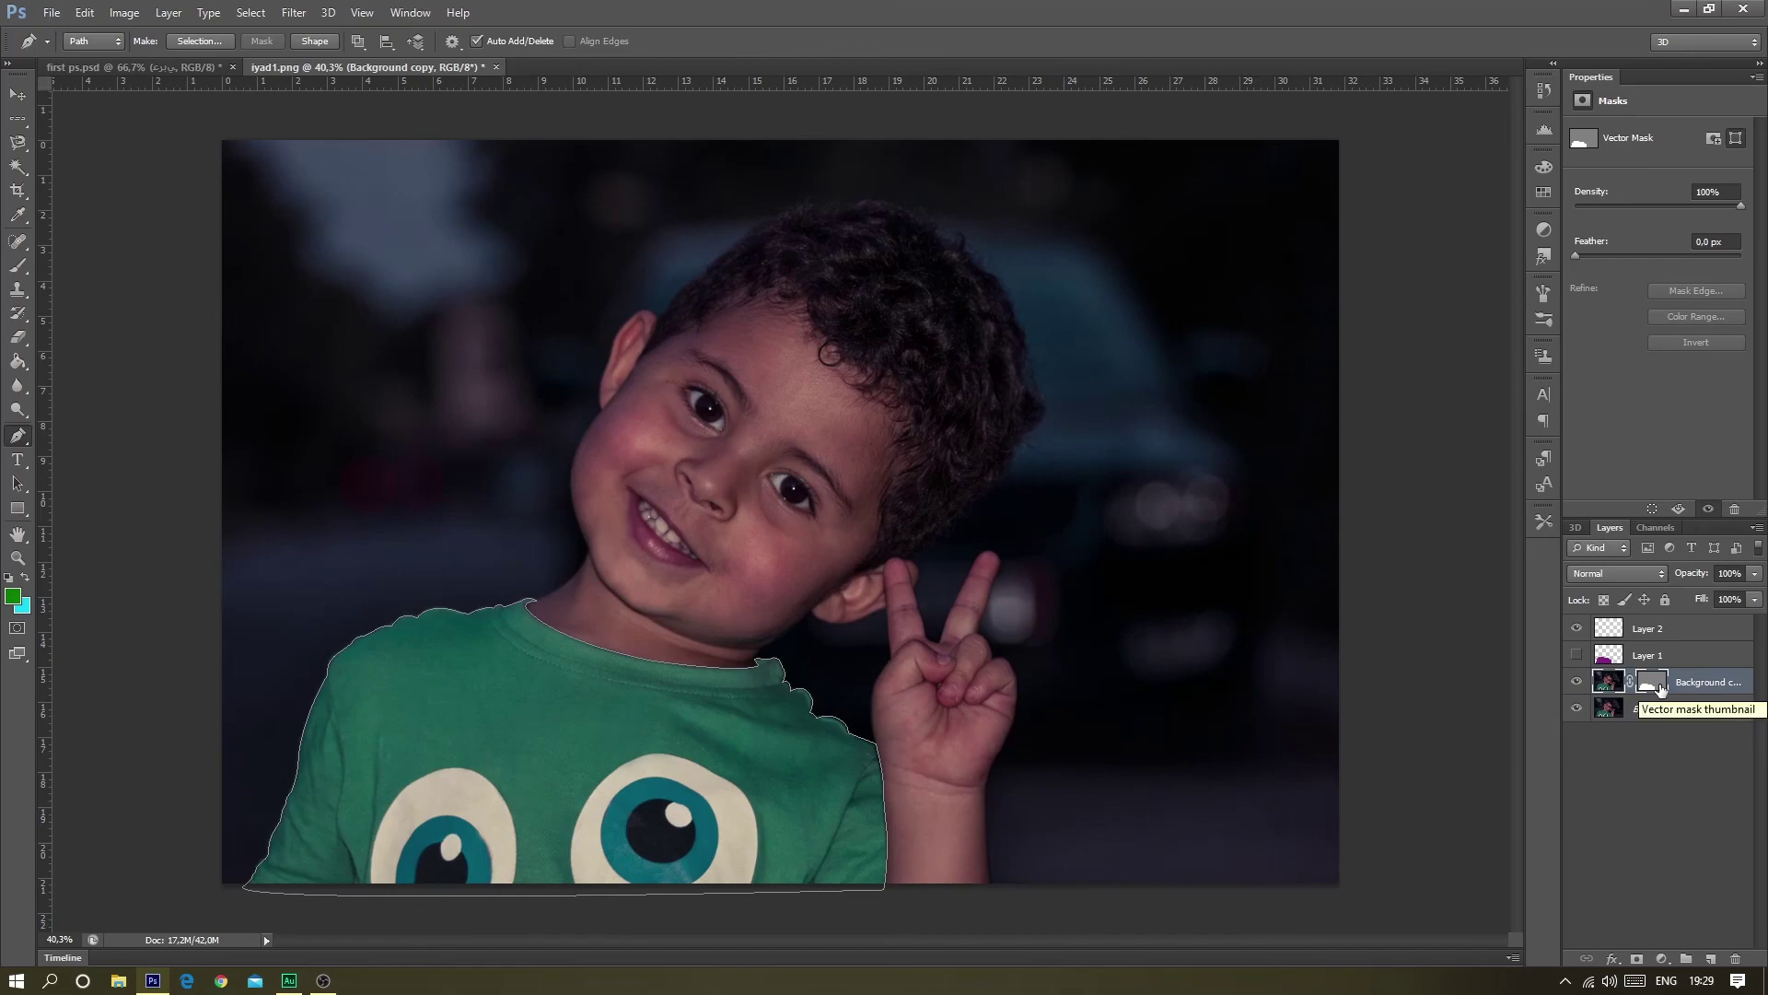
right_click(703, 207)
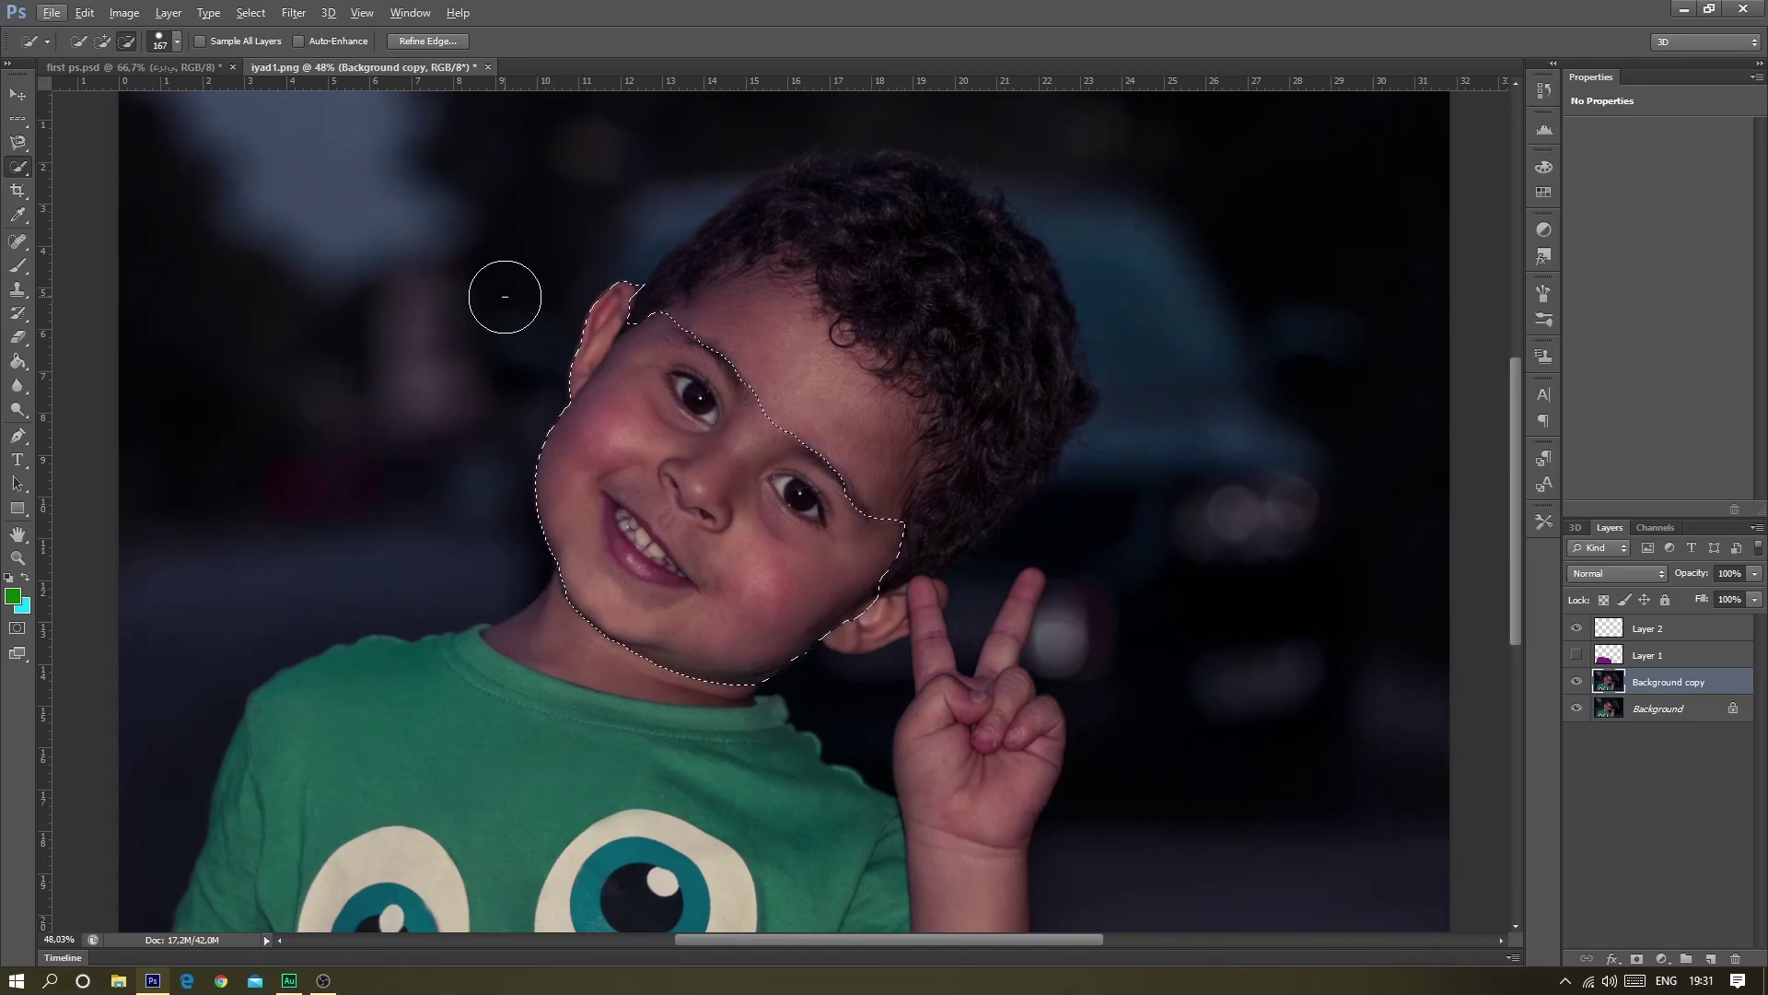
- With Quick Selection active, deselect the face, then bring the OBS recorder forward
right_click(19, 169)
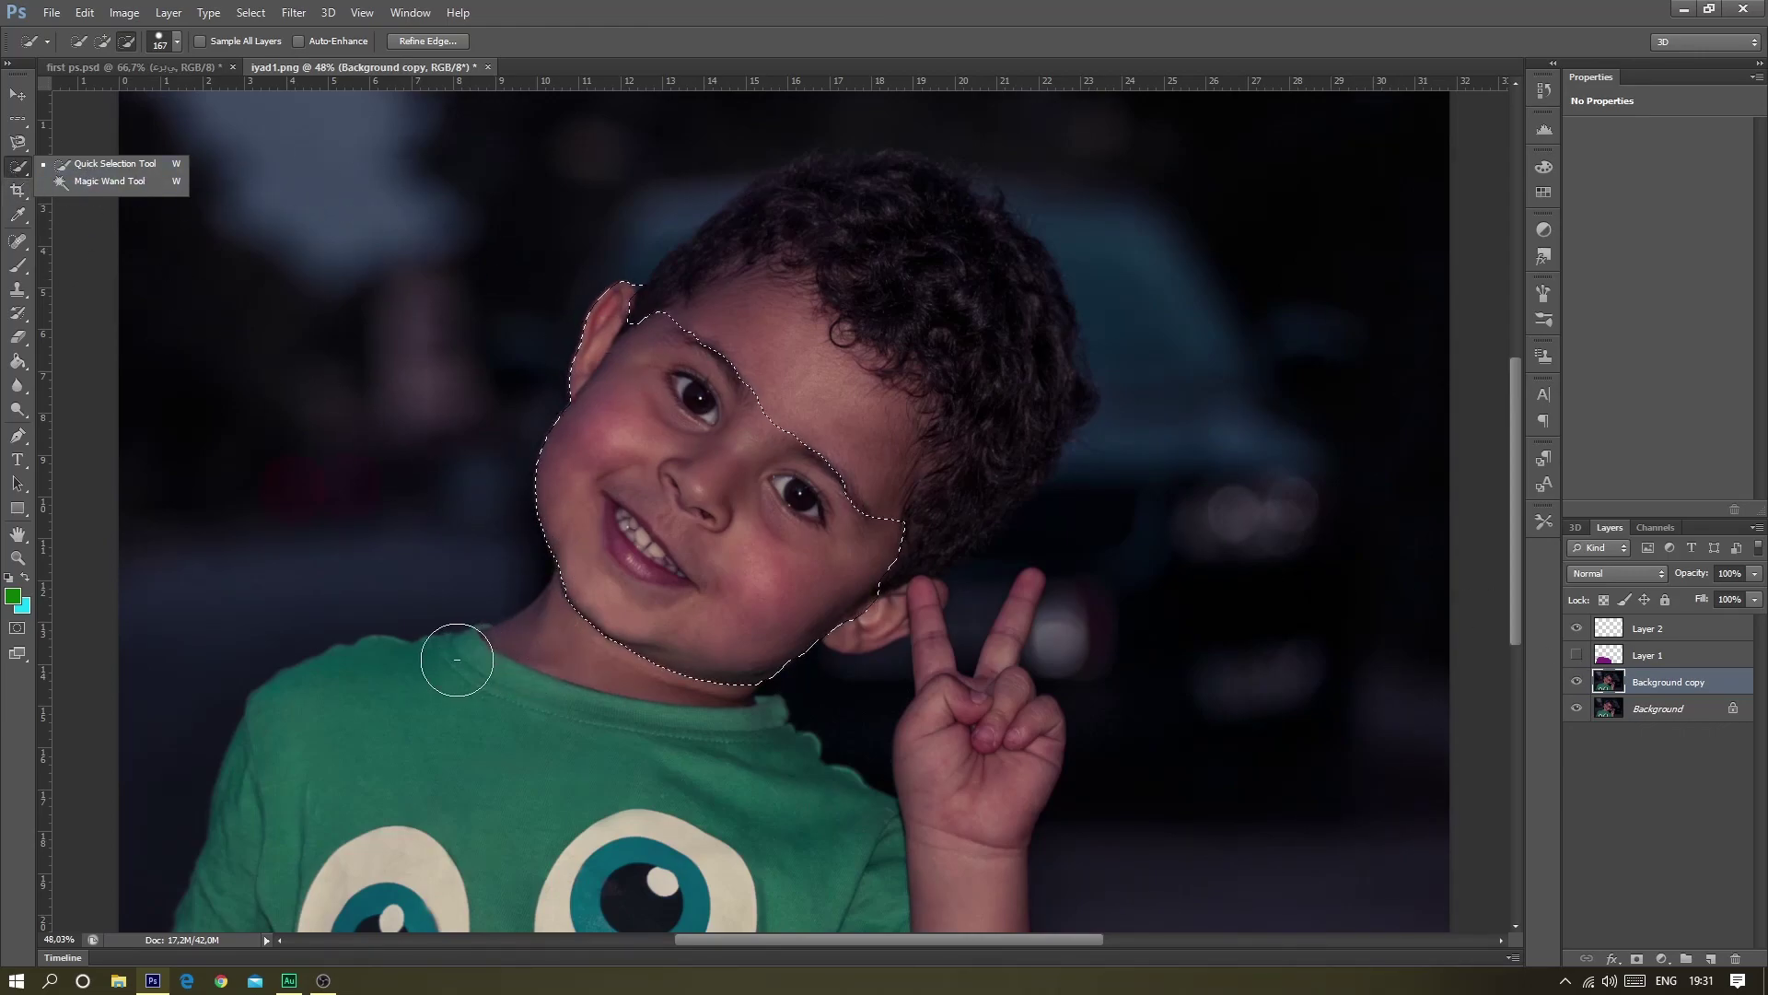
click(15, 437)
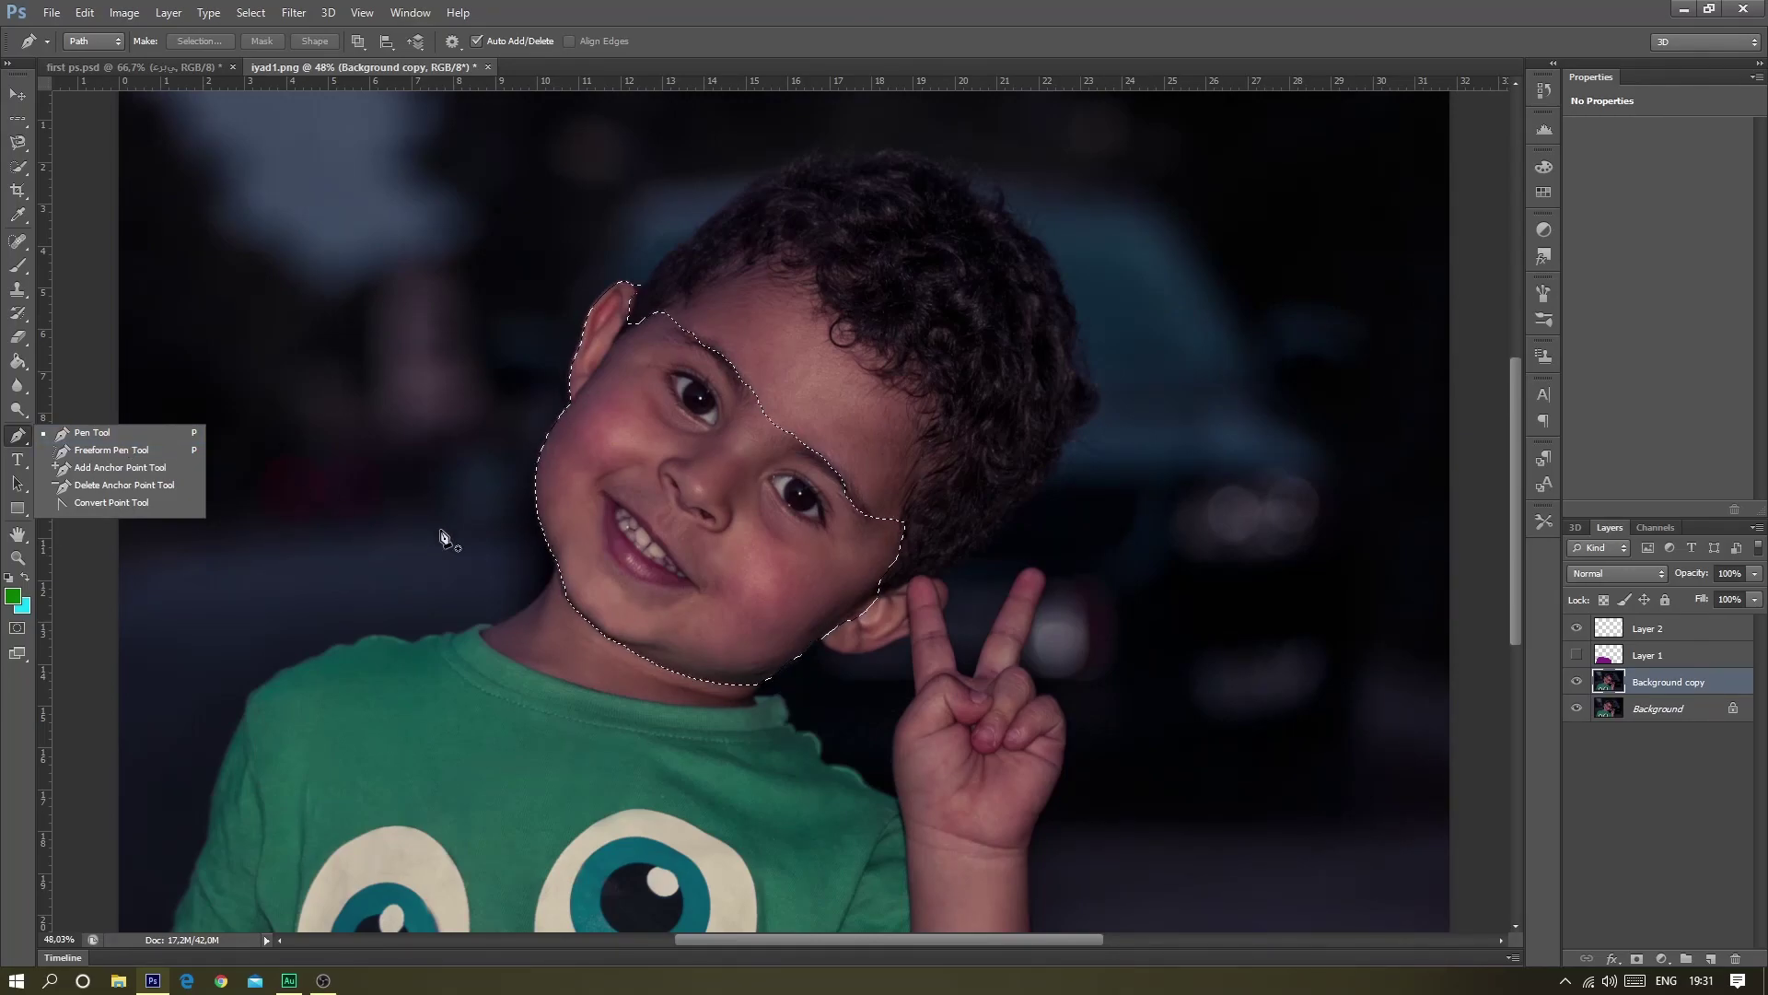
click(20, 166)
right_click(760, 361)
click(775, 367)
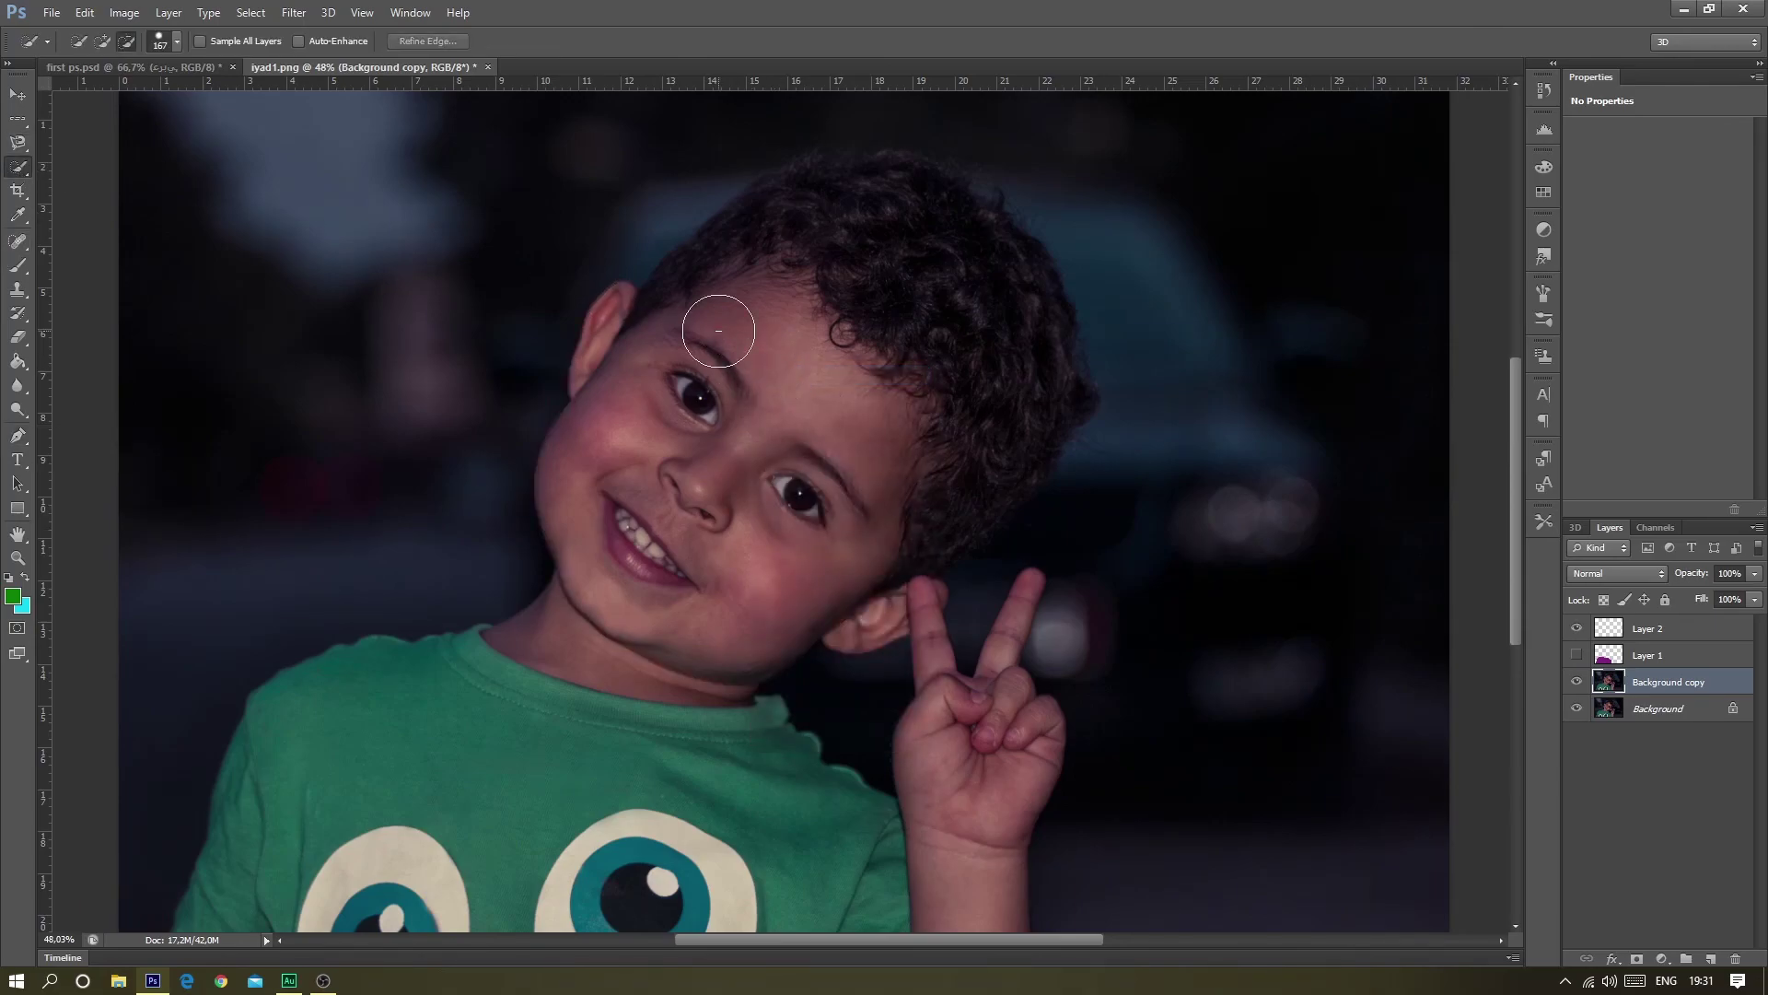
click(323, 980)
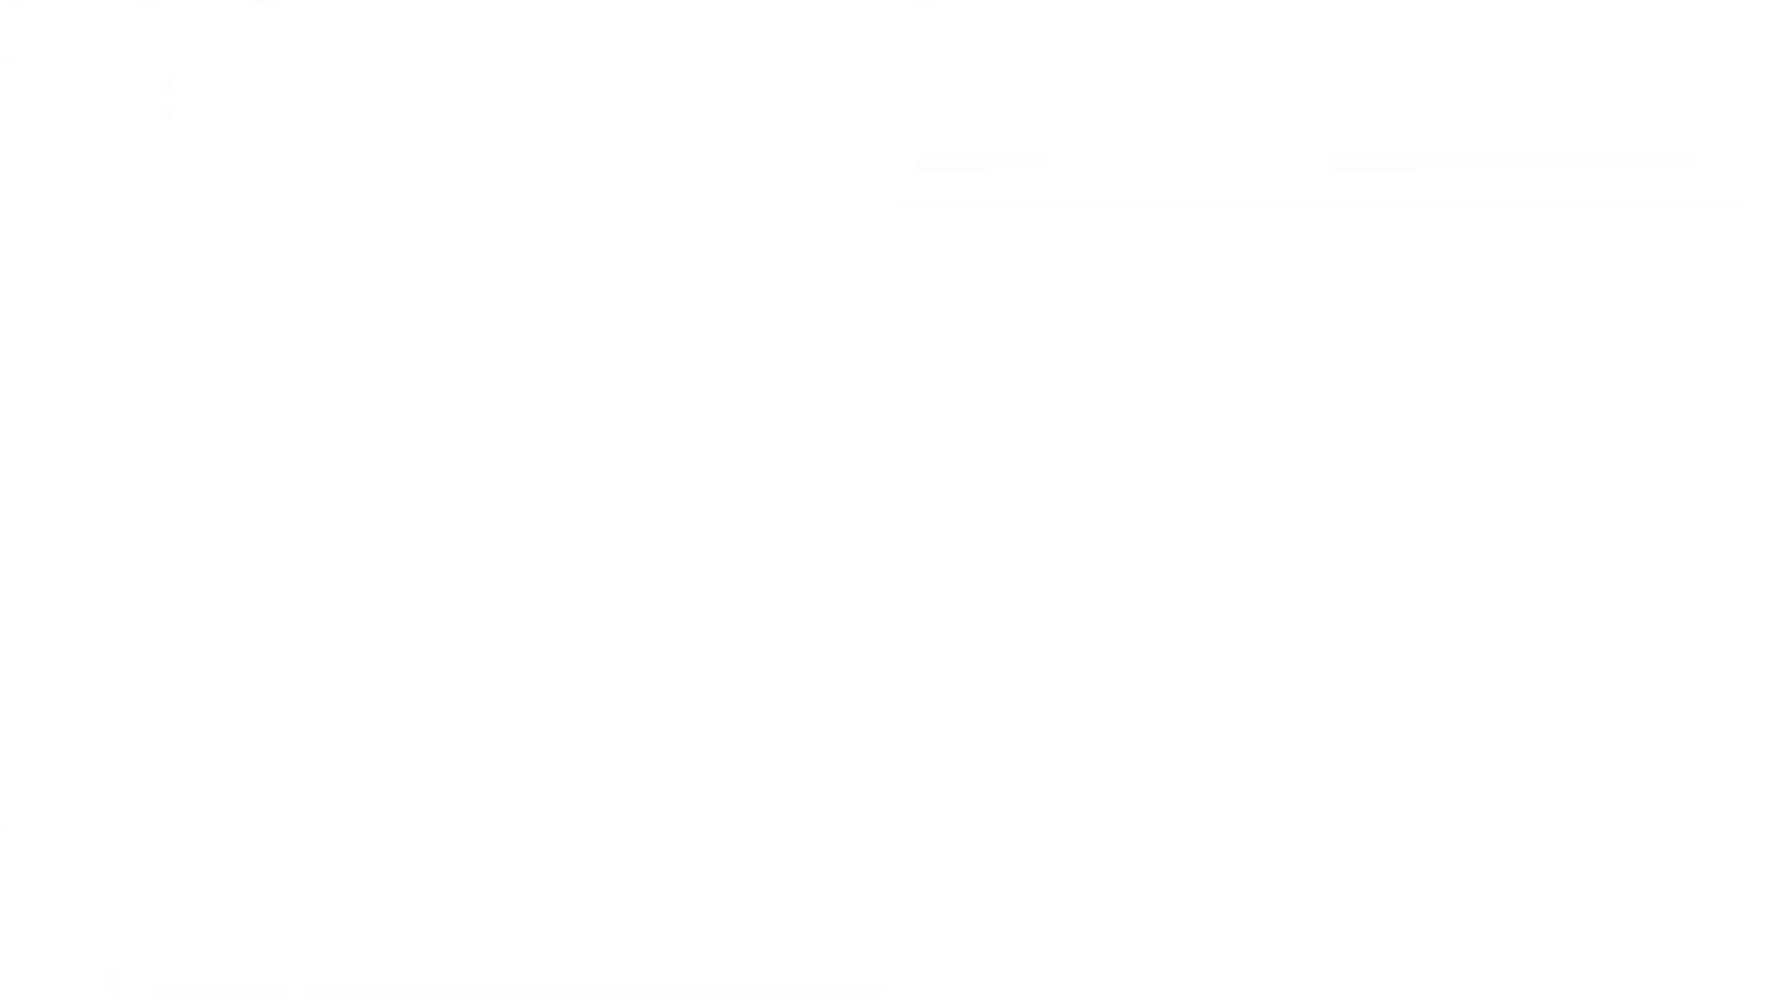